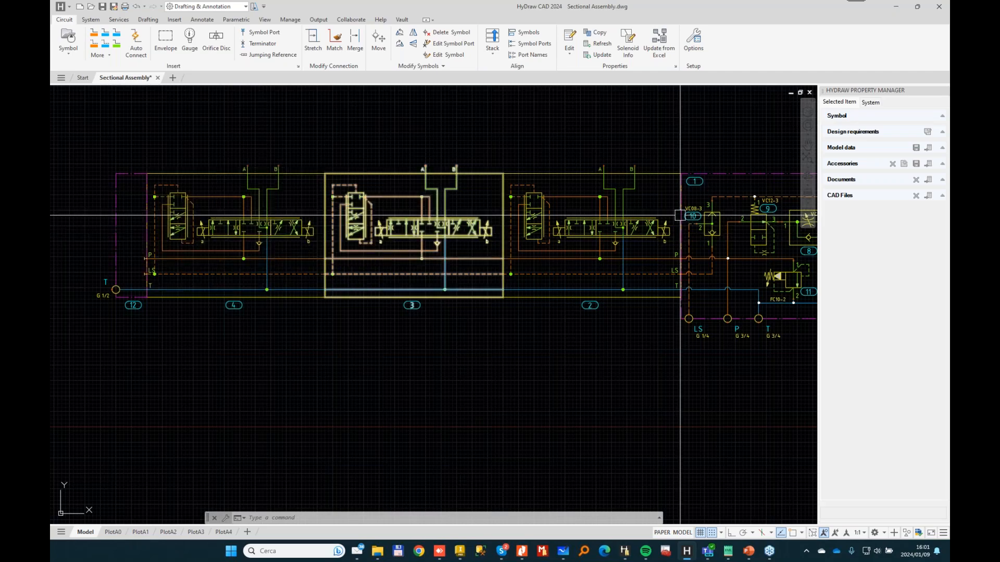
Look over the sectional assembly schematic from proportional valve sections 2 to 4 across manifold 1 to the D03 valve sections.
{"action": "middle_click_drag", "start_coordinate": [680, 215], "coordinate": [580, 221]}
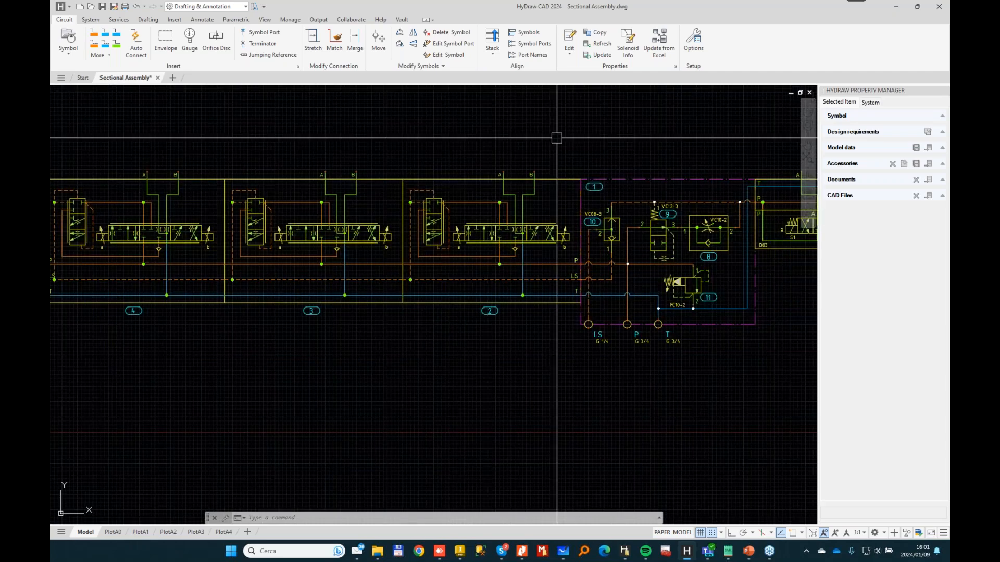
{"action": "middle_click_drag", "start_coordinate": [527, 140], "coordinate": [656, 140]}
{"action": "mouse_move", "coordinate": [666, 198]}
{"action": "middle_mouse_down"}
{"action": "mouse_move", "coordinate": [604, 154]}
{"action": "mouse_move", "coordinate": [567, 218]}
{"action": "mouse_move", "coordinate": [501, 223]}
{"action": "middle_mouse_up"}
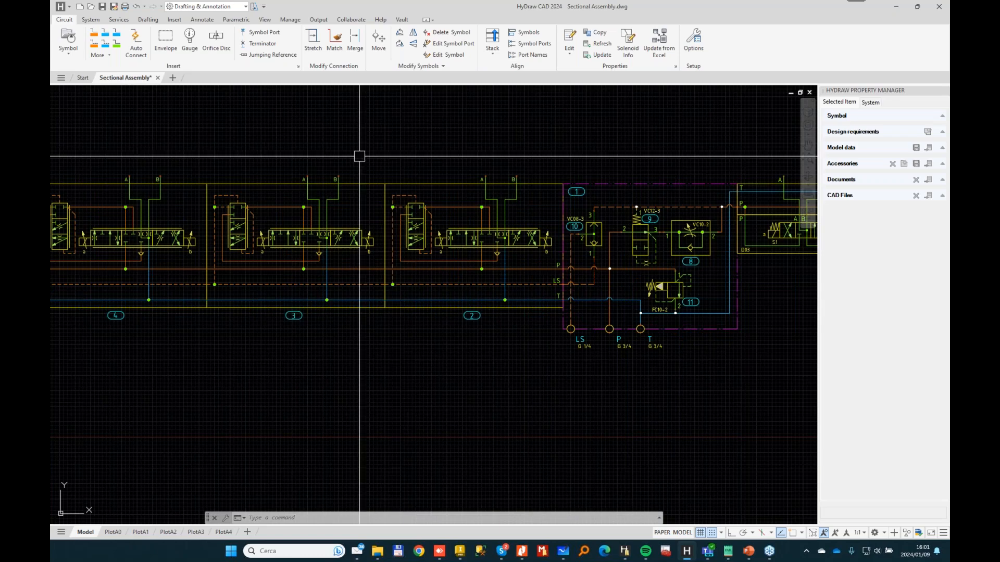
{"action": "middle_click_drag", "start_coordinate": [542, 197], "coordinate": [238, 192]}
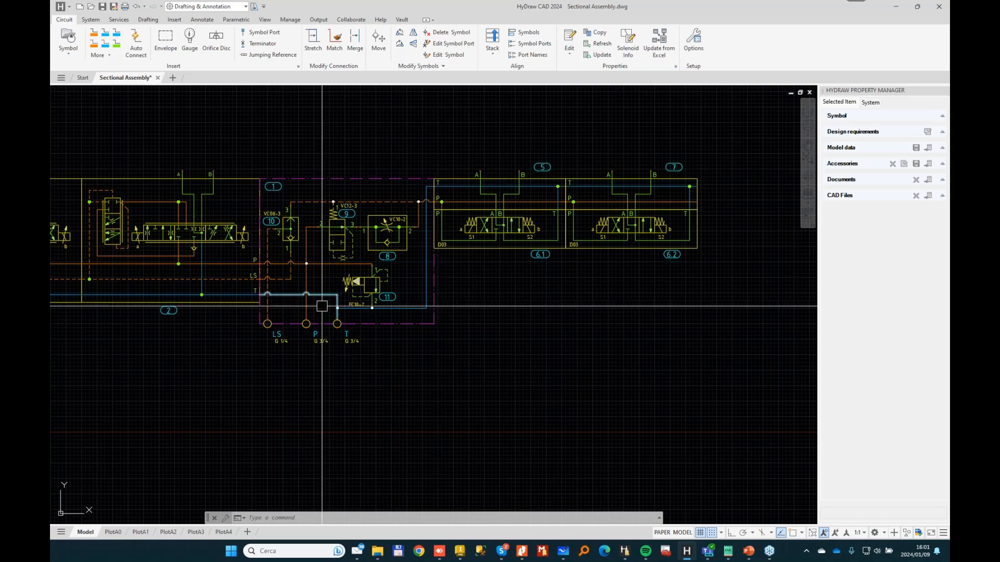
Switch to Nitro Pro and examine the external dimensions and fittings of the L8581 valve elements in RE18301-15.
{"action": "left_click", "coordinate": [522, 550]}
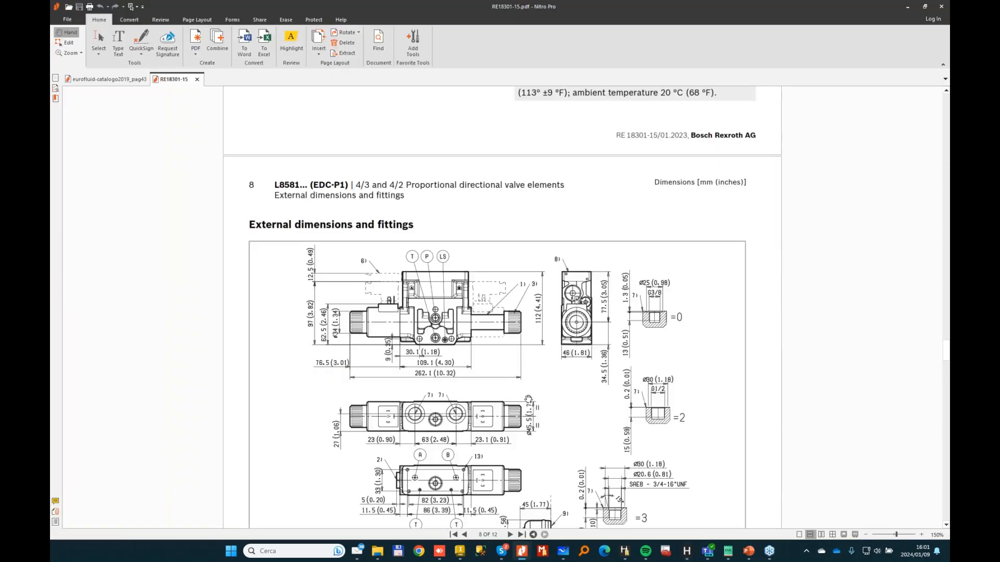
{"action": "scroll", "coordinate": [463, 272], "scroll_direction": "down", "scroll_amount": 3}
{"action": "scroll", "coordinate": [447, 243], "scroll_direction": "down", "scroll_amount": 1, "text": "ctrl"}
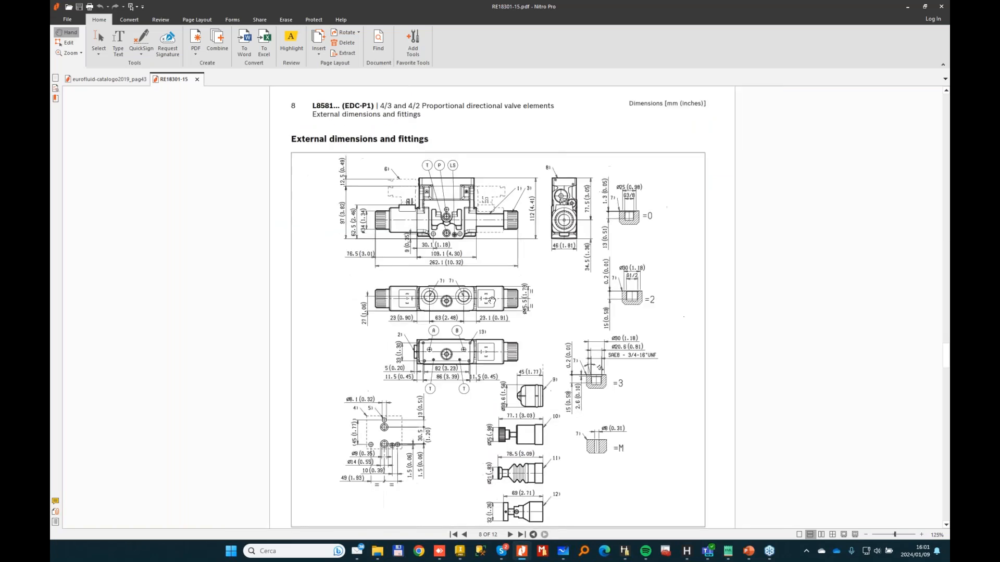
{"action": "scroll", "coordinate": [492, 316], "scroll_direction": "down", "scroll_amount": 5}
{"action": "scroll", "coordinate": [662, 210], "scroll_direction": "up", "scroll_amount": 5}
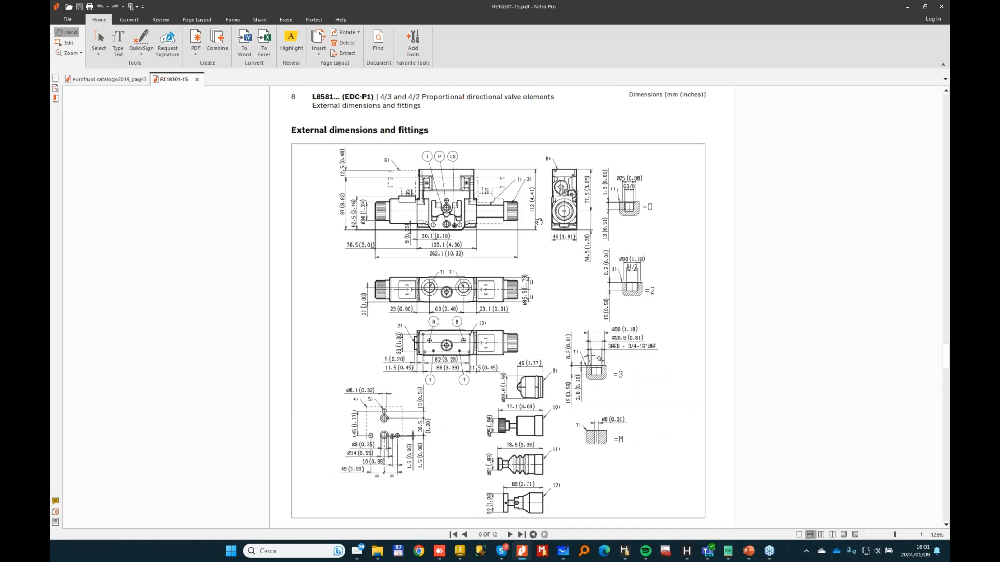
Examine the EC...313 sandwich plate and EC333 end plate drawings in eurofluid-catalogo2019_pag43, and return to the RE18301-15 datasheet.
{"action": "left_click", "coordinate": [104, 79]}
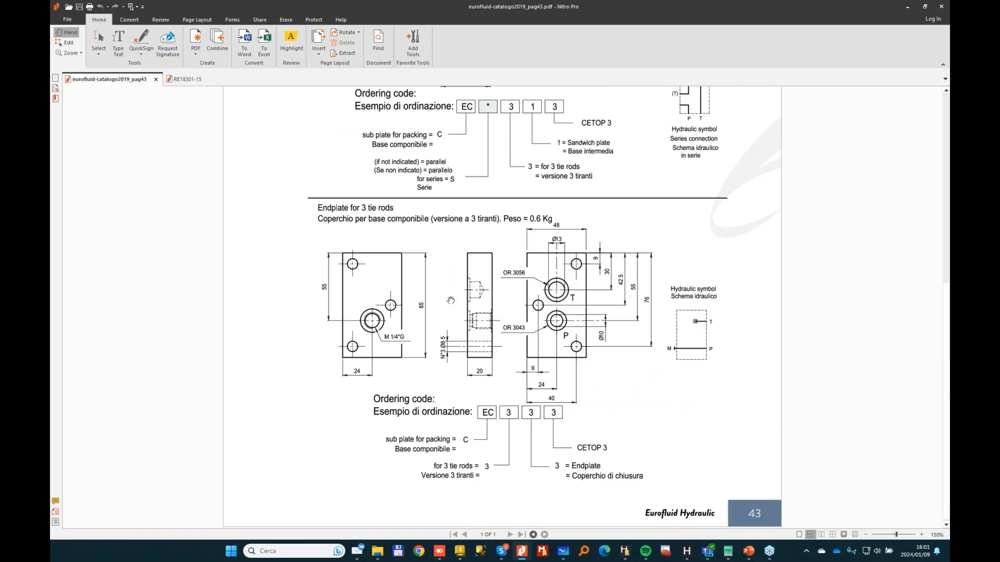
{"action": "scroll", "coordinate": [450, 300], "scroll_direction": "up", "scroll_amount": 6}
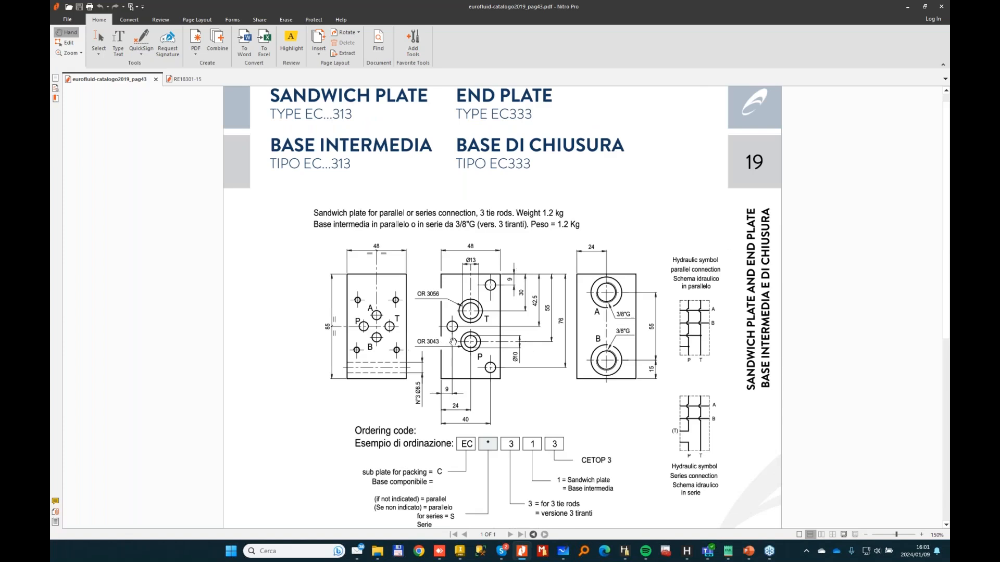
{"action": "scroll", "coordinate": [518, 307], "scroll_direction": "down", "scroll_amount": 1}
{"action": "scroll", "coordinate": [517, 299], "scroll_direction": "down", "scroll_amount": 1}
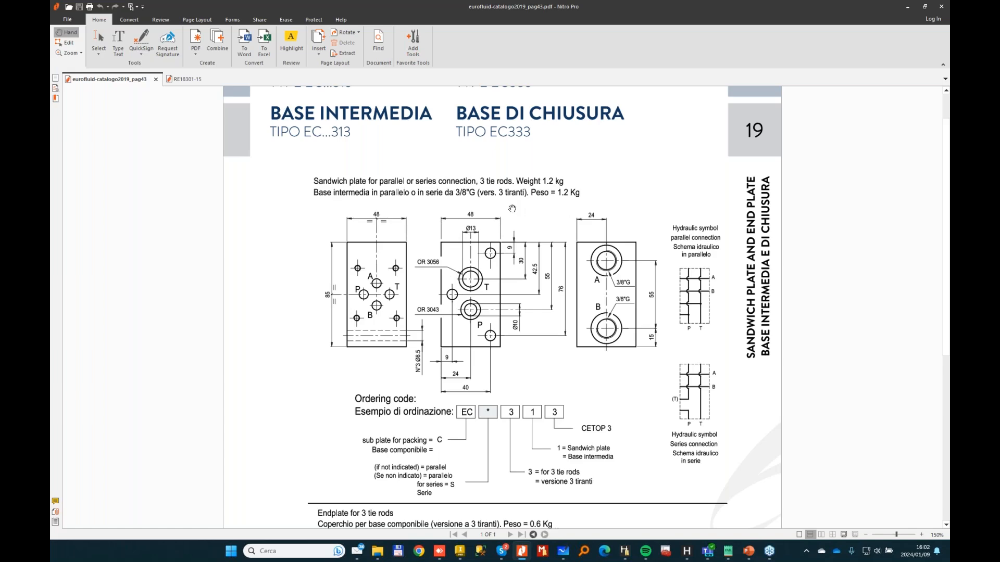
{"action": "left_click", "coordinate": [176, 83]}
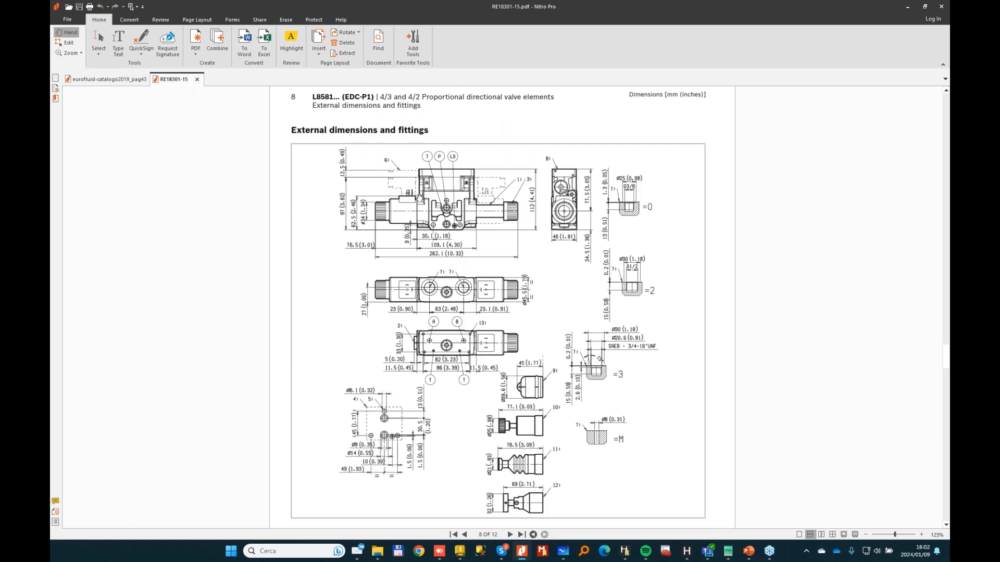
Switch back to HyDraw CAD and examine the P, LS and T connections between manifold 1 and valve section 2.
{"action": "left_click", "coordinate": [906, 8]}
{"action": "middle_click_drag", "start_coordinate": [402, 292], "coordinate": [549, 265]}
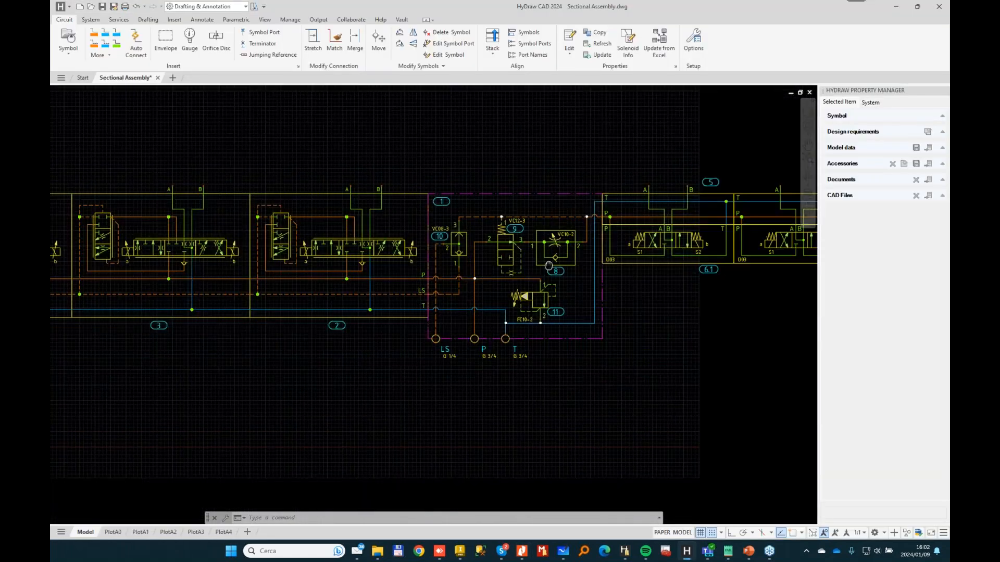
{"action": "scroll", "coordinate": [468, 312], "scroll_direction": "up", "scroll_amount": 3}
{"action": "scroll", "coordinate": [470, 373], "scroll_direction": "up", "scroll_amount": 1}
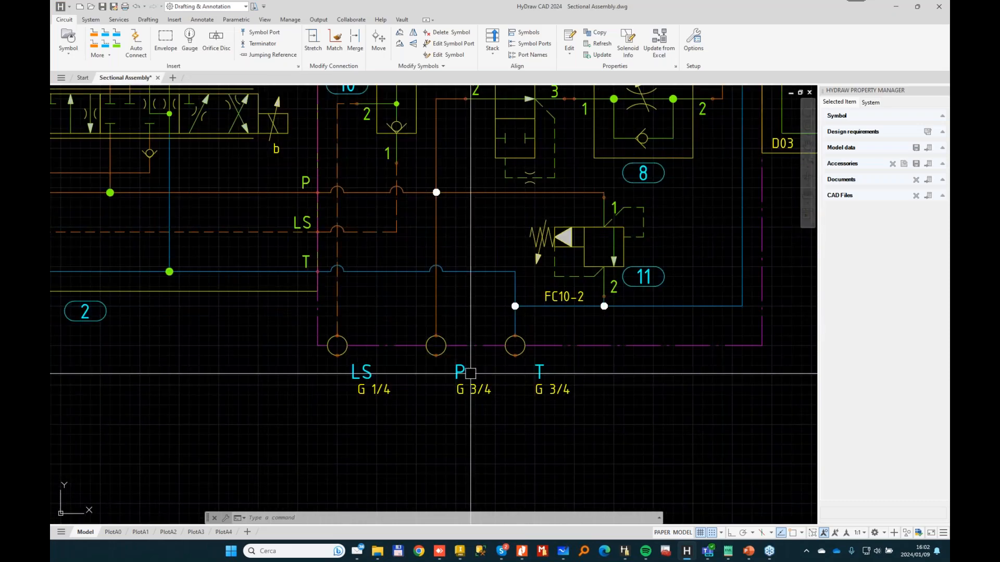
{"action": "middle_click_drag", "start_coordinate": [437, 192], "coordinate": [457, 320]}
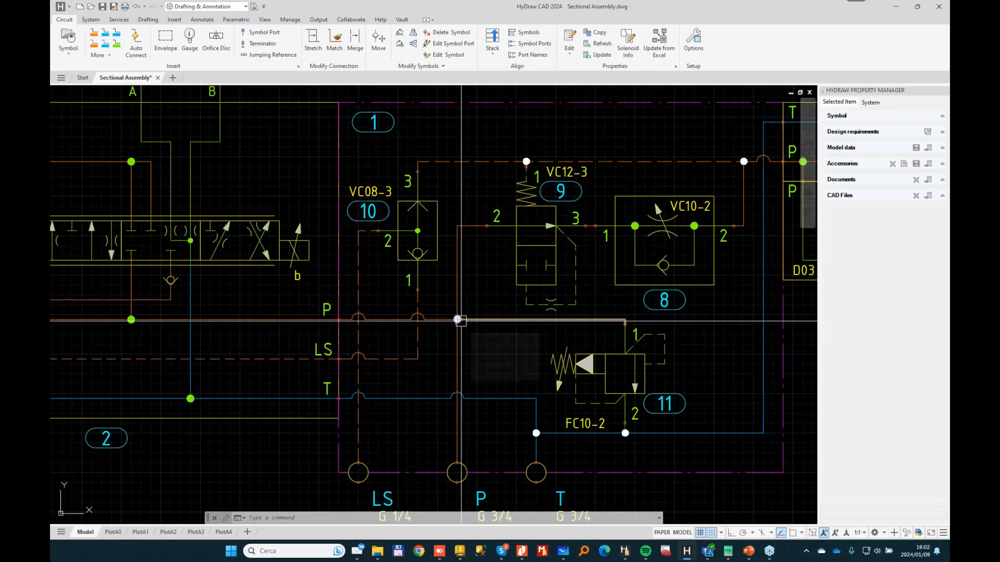
{"action": "middle_click_drag", "start_coordinate": [311, 281], "coordinate": [521, 287]}
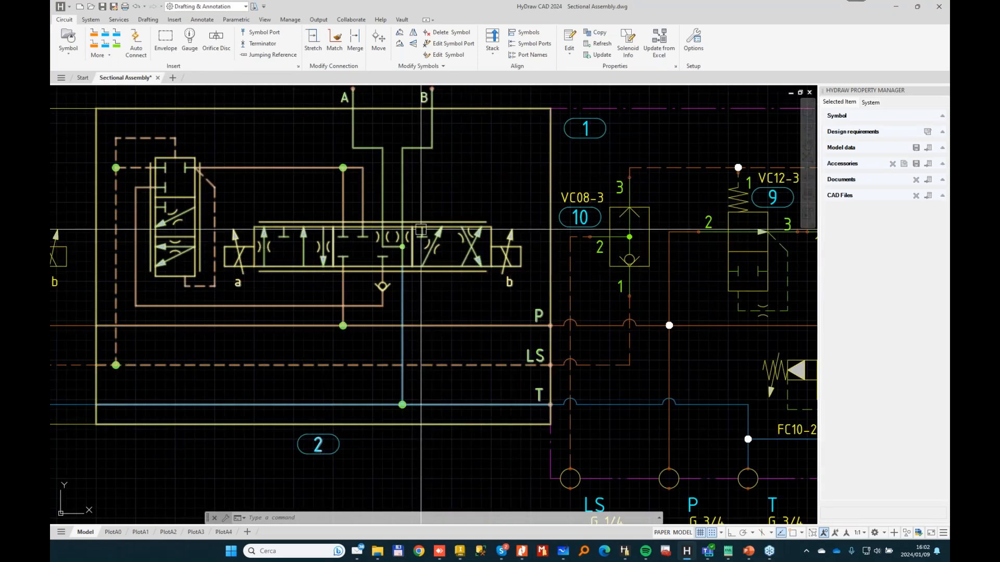
{"action": "scroll", "coordinate": [378, 247], "scroll_direction": "down", "scroll_amount": 2}
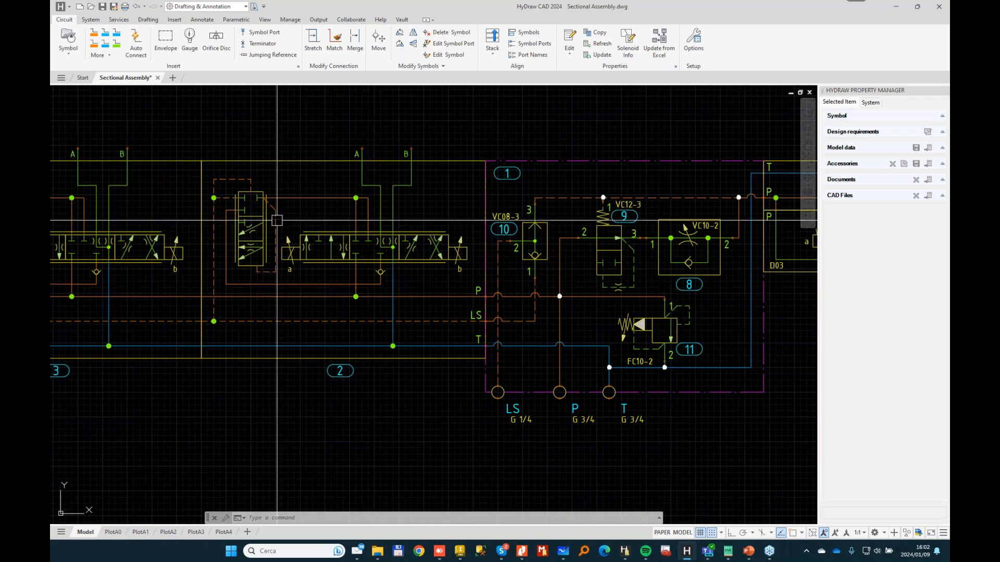
{"action": "middle_click_drag", "start_coordinate": [622, 292], "coordinate": [484, 288]}
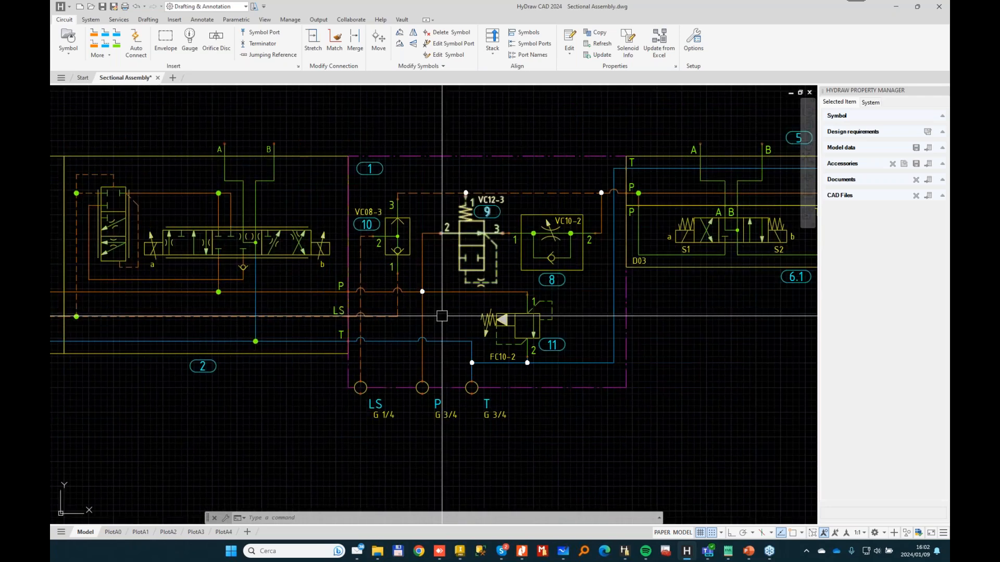
Select valves 9, 8 and 11 inside manifold 1 to inspect the cartridge components, and clear the selection.
{"action": "left_click", "coordinate": [480, 244]}
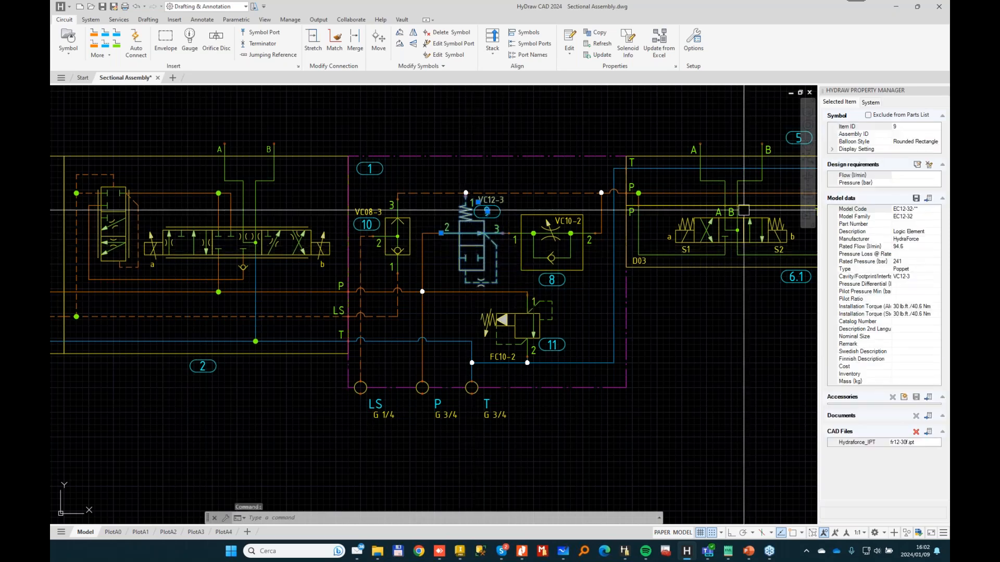
{"action": "middle_click_drag", "start_coordinate": [743, 210], "coordinate": [613, 229]}
{"action": "left_click", "coordinate": [453, 246]}
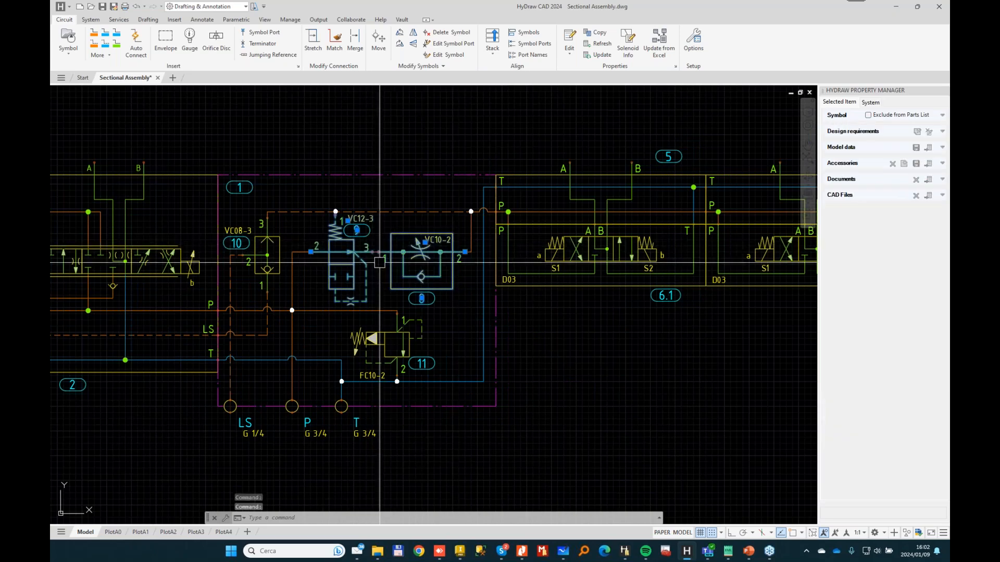
{"action": "left_click", "coordinate": [388, 321]}
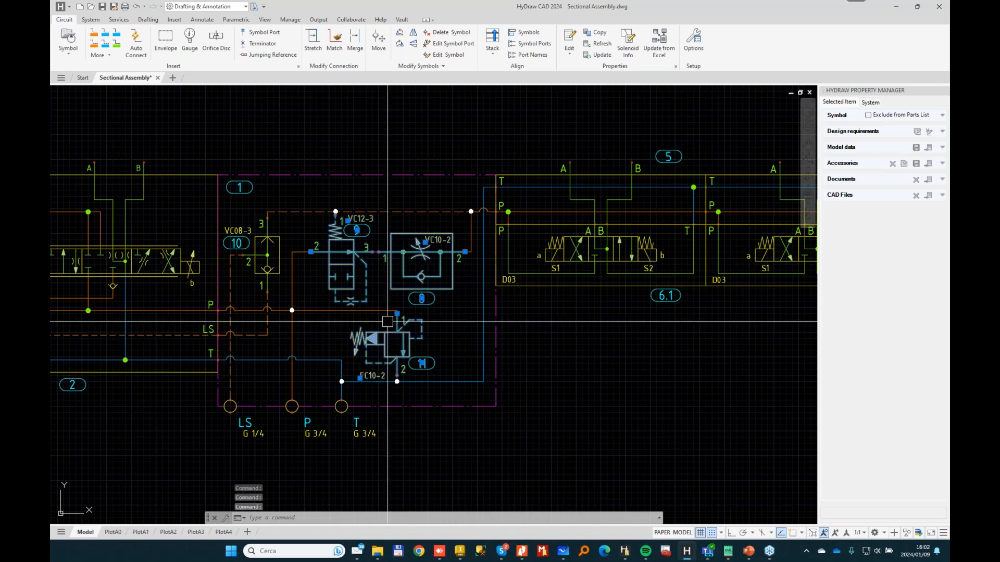
{"action": "key", "text": "Escape"}
{"action": "middle_click_drag", "start_coordinate": [387, 321], "coordinate": [456, 324]}
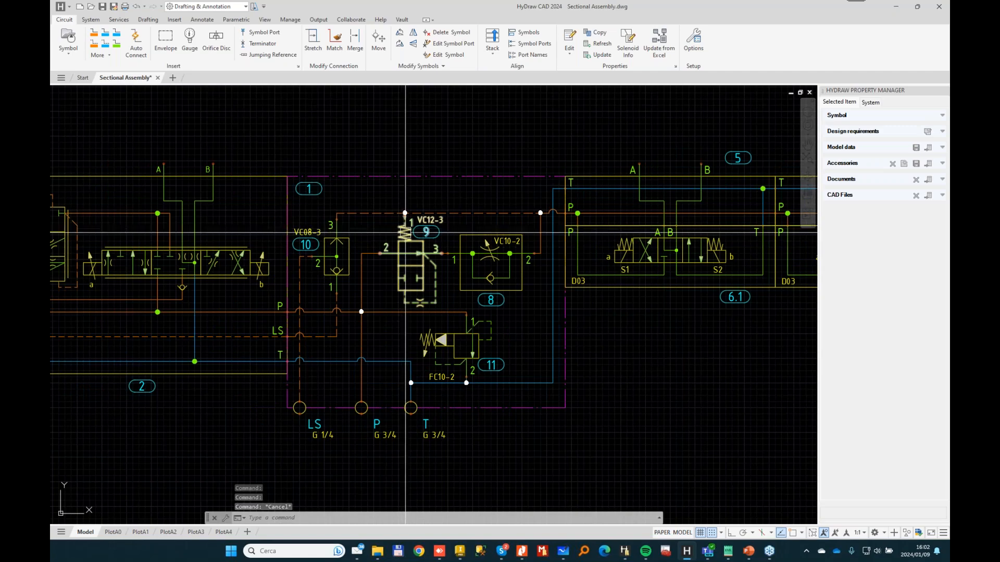
Inspect the connection properties of the dashed control line between valves 10 and 9, and deselect it.
{"action": "left_click", "coordinate": [371, 213]}
{"action": "middle_click_drag", "start_coordinate": [388, 250], "coordinate": [508, 251]}
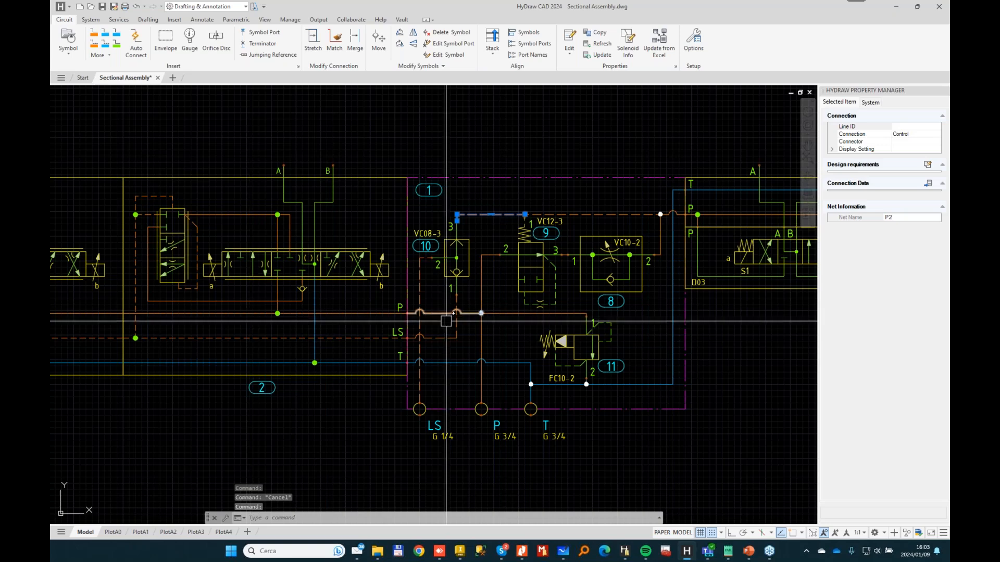
{"action": "key", "text": "Escape"}
{"action": "scroll", "coordinate": [495, 313], "scroll_direction": "down", "scroll_amount": 2}
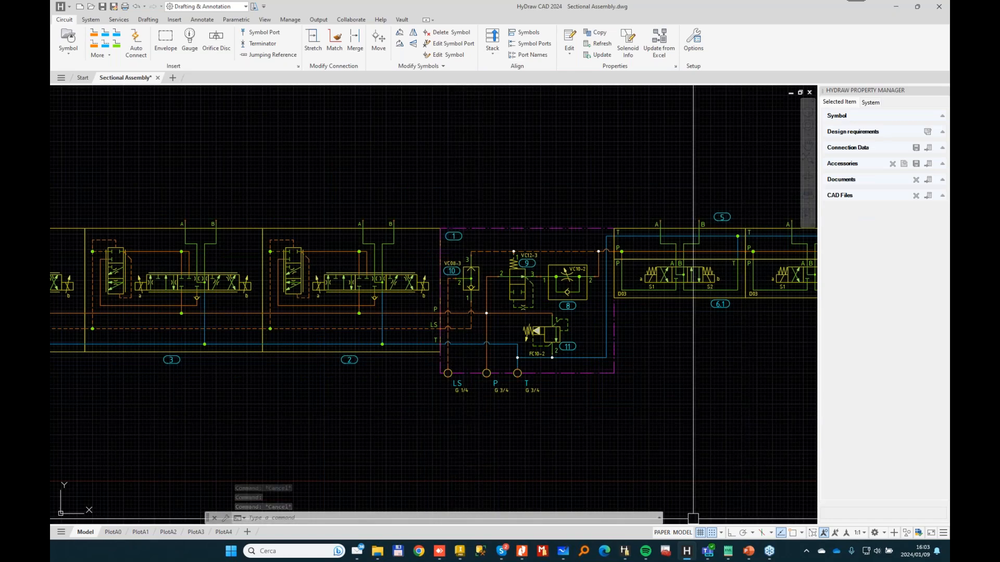
Switch to Microsoft Whiteboard and sketch in red a central manifold block with three sections to its left and two to its right.
{"action": "mouse_move", "coordinate": [562, 551]}
{"action": "left_click", "coordinate": [568, 513]}
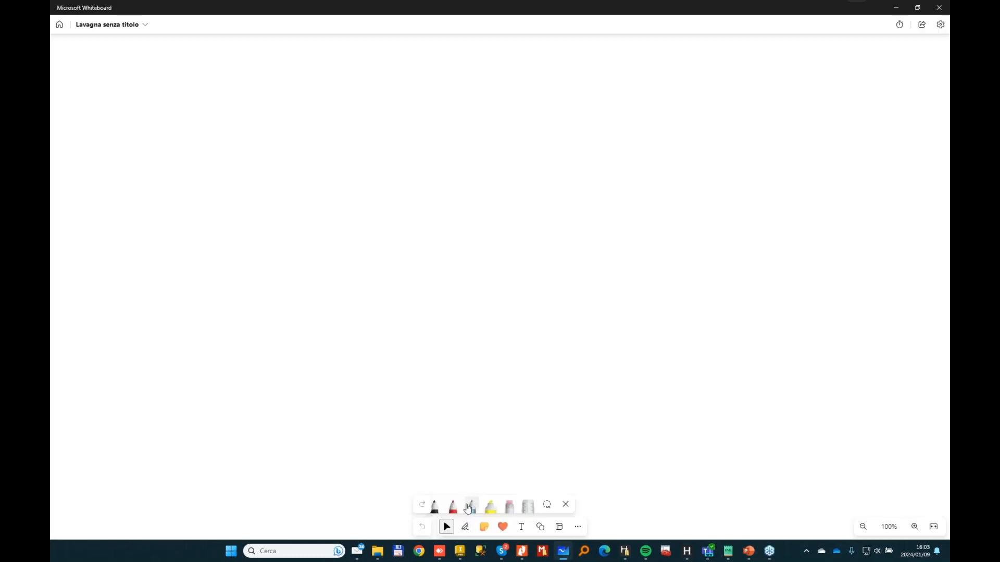
{"action": "left_click", "coordinate": [453, 505]}
{"action": "left_click_drag", "start_coordinate": [416, 191], "coordinate": [456, 354]}
{"action": "mouse_move", "coordinate": [645, 358]}
{"action": "left_mouse_down"}
{"action": "mouse_move", "coordinate": [635, 187]}
{"action": "mouse_move", "coordinate": [424, 178]}
{"action": "left_mouse_up"}
{"action": "mouse_move", "coordinate": [335, 135]}
{"action": "left_mouse_down"}
{"action": "mouse_move", "coordinate": [391, 157]}
{"action": "mouse_move", "coordinate": [375, 406]}
{"action": "mouse_move", "coordinate": [363, 117]}
{"action": "left_mouse_up"}
{"action": "left_click_drag", "start_coordinate": [294, 120], "coordinate": [350, 123]}
{"action": "mouse_move", "coordinate": [359, 169]}
{"action": "left_mouse_down"}
{"action": "mouse_move", "coordinate": [275, 412]}
{"action": "mouse_move", "coordinate": [294, 120]}
{"action": "mouse_move", "coordinate": [268, 375]}
{"action": "mouse_move", "coordinate": [211, 204]}
{"action": "left_mouse_up"}
{"action": "left_click_drag", "start_coordinate": [216, 140], "coordinate": [253, 82]}
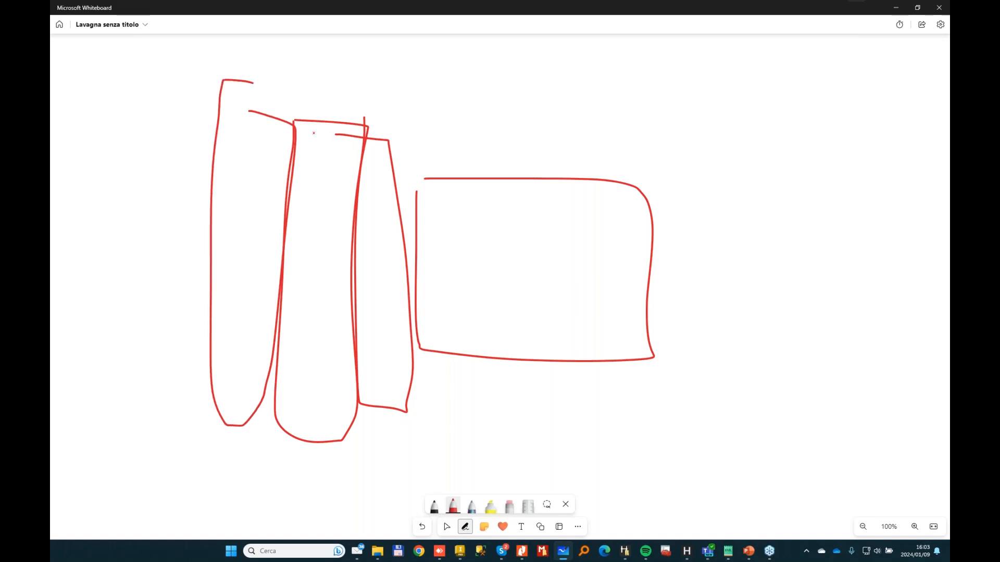
{"action": "mouse_move", "coordinate": [664, 190]}
{"action": "left_mouse_down"}
{"action": "mouse_move", "coordinate": [684, 408]}
{"action": "mouse_move", "coordinate": [659, 186]}
{"action": "left_mouse_up"}
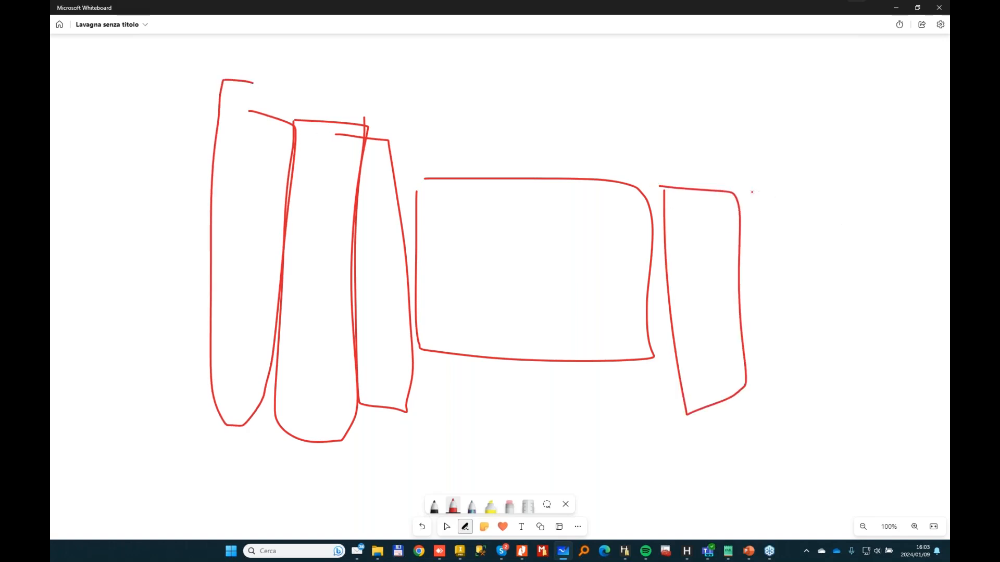
{"action": "mouse_move", "coordinate": [752, 192]}
{"action": "left_mouse_down"}
{"action": "mouse_move", "coordinate": [799, 373]}
{"action": "mouse_move", "coordinate": [728, 267]}
{"action": "left_mouse_up"}
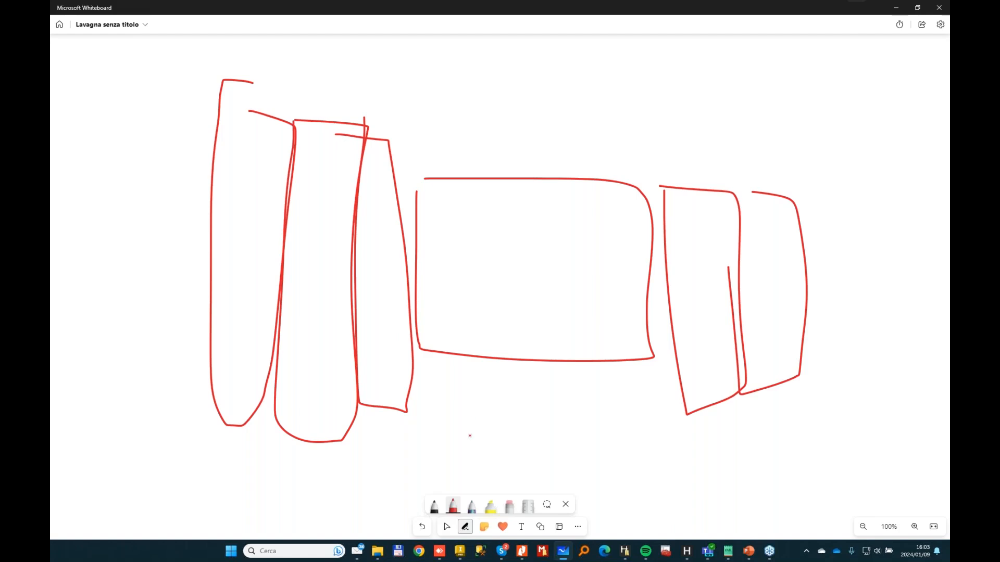
Draw two red arrows pointing up at the central block from below and label them P and T.
{"action": "left_click_drag", "start_coordinate": [470, 437], "coordinate": [469, 385]}
{"action": "mouse_move", "coordinate": [564, 431]}
{"action": "left_mouse_down"}
{"action": "mouse_move", "coordinate": [564, 380]}
{"action": "mouse_move", "coordinate": [577, 391]}
{"action": "left_mouse_up"}
{"action": "left_click_drag", "start_coordinate": [452, 457], "coordinate": [454, 442]}
{"action": "mouse_move", "coordinate": [587, 449]}
{"action": "left_mouse_down"}
{"action": "mouse_move", "coordinate": [586, 464]}
{"action": "mouse_move", "coordinate": [608, 433]}
{"action": "left_mouse_up"}
Draw four red port marks inside the central block, two on each side.
{"action": "left_click_drag", "start_coordinate": [455, 220], "coordinate": [465, 247]}
{"action": "mouse_move", "coordinate": [462, 290]}
{"action": "left_mouse_down"}
{"action": "mouse_move", "coordinate": [472, 282]}
{"action": "mouse_move", "coordinate": [459, 292]}
{"action": "left_mouse_up"}
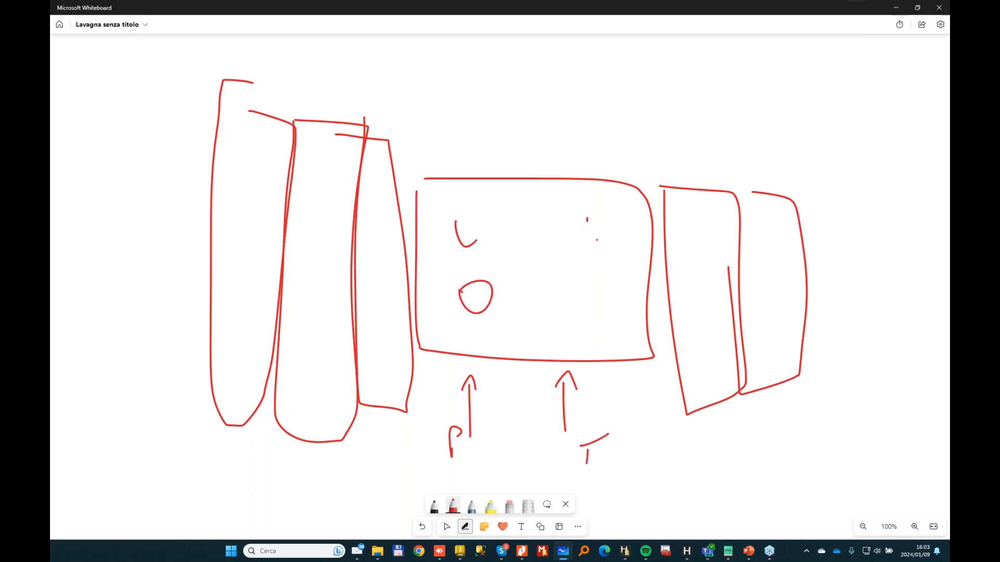
{"action": "left_click_drag", "start_coordinate": [587, 218], "coordinate": [592, 225]}
{"action": "left_click_drag", "start_coordinate": [578, 279], "coordinate": [583, 274]}
{"action": "left_click_drag", "start_coordinate": [572, 290], "coordinate": [591, 298]}
Sketch in light blue, above the red drawing, a smaller block with two adjoining sections and extended upper and lower edge lines.
{"action": "left_click", "coordinate": [453, 506]}
{"action": "left_click", "coordinate": [464, 369]}
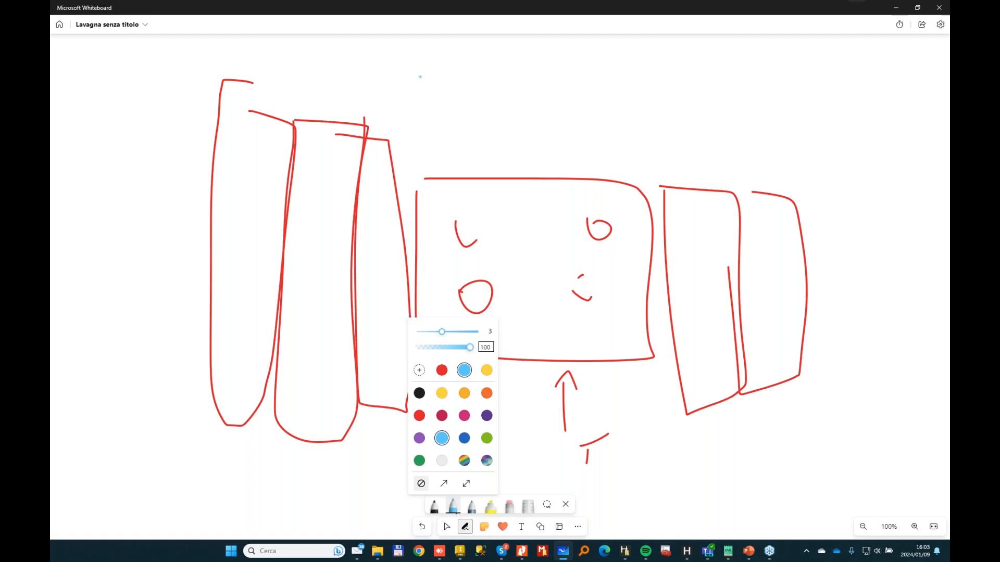
{"action": "mouse_move", "coordinate": [429, 54]}
{"action": "left_mouse_down"}
{"action": "mouse_move", "coordinate": [400, 137]}
{"action": "mouse_move", "coordinate": [406, 49]}
{"action": "mouse_move", "coordinate": [424, 50]}
{"action": "mouse_move", "coordinate": [391, 125]}
{"action": "mouse_move", "coordinate": [358, 130]}
{"action": "mouse_move", "coordinate": [408, 41]}
{"action": "mouse_move", "coordinate": [470, 57]}
{"action": "mouse_move", "coordinate": [520, 108]}
{"action": "mouse_move", "coordinate": [427, 133]}
{"action": "mouse_move", "coordinate": [533, 134]}
{"action": "left_mouse_up"}
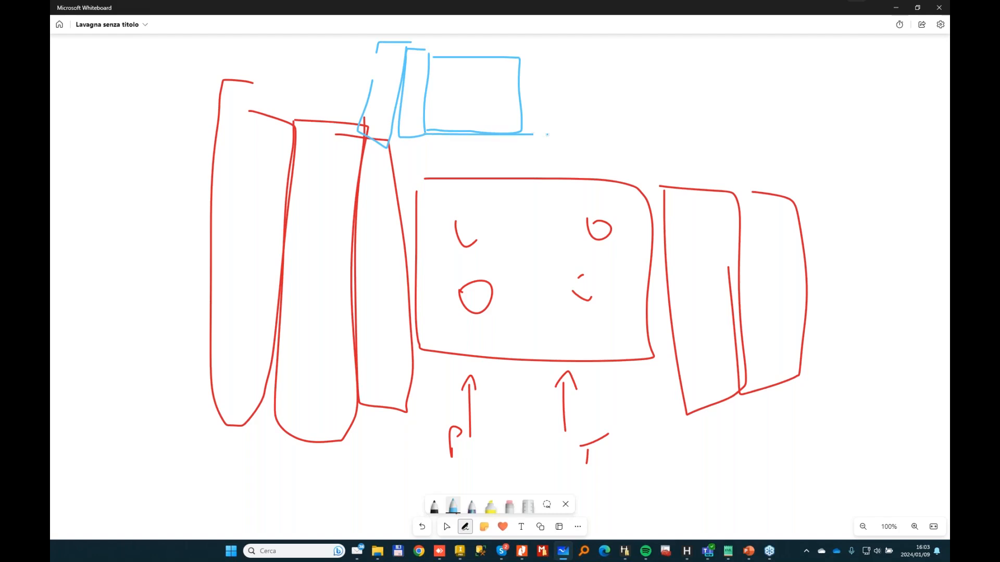
{"action": "left_click_drag", "start_coordinate": [451, 48], "coordinate": [555, 55]}
Emphasize the lower edges of the blue block and sections, add a downward arrow, and draw ports P and T inside the block.
{"action": "mouse_move", "coordinate": [425, 149]}
{"action": "left_mouse_down"}
{"action": "mouse_move", "coordinate": [440, 155]}
{"action": "mouse_move", "coordinate": [347, 141]}
{"action": "mouse_move", "coordinate": [411, 140]}
{"action": "left_mouse_up"}
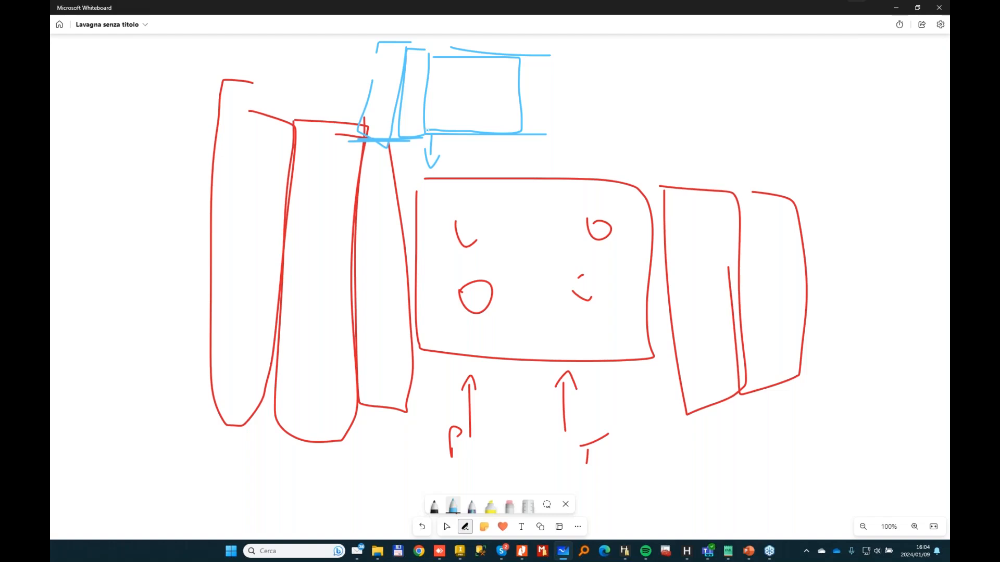
{"action": "left_click_drag", "start_coordinate": [429, 131], "coordinate": [488, 127]}
{"action": "left_click_drag", "start_coordinate": [348, 137], "coordinate": [427, 137]}
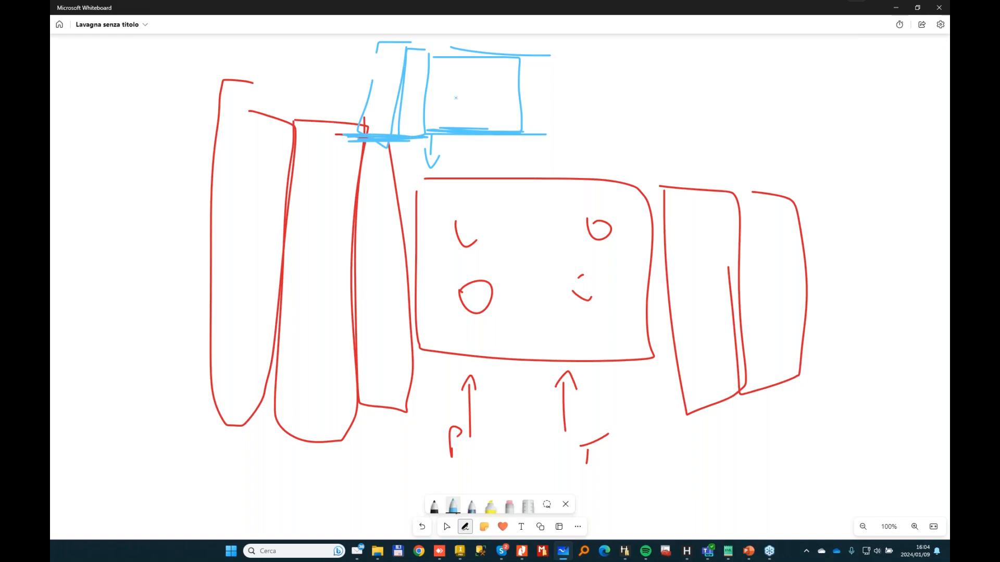
{"action": "mouse_move", "coordinate": [450, 101]}
{"action": "left_mouse_down"}
{"action": "mouse_move", "coordinate": [461, 120]}
{"action": "mouse_move", "coordinate": [449, 99]}
{"action": "mouse_move", "coordinate": [493, 97]}
{"action": "left_mouse_up"}
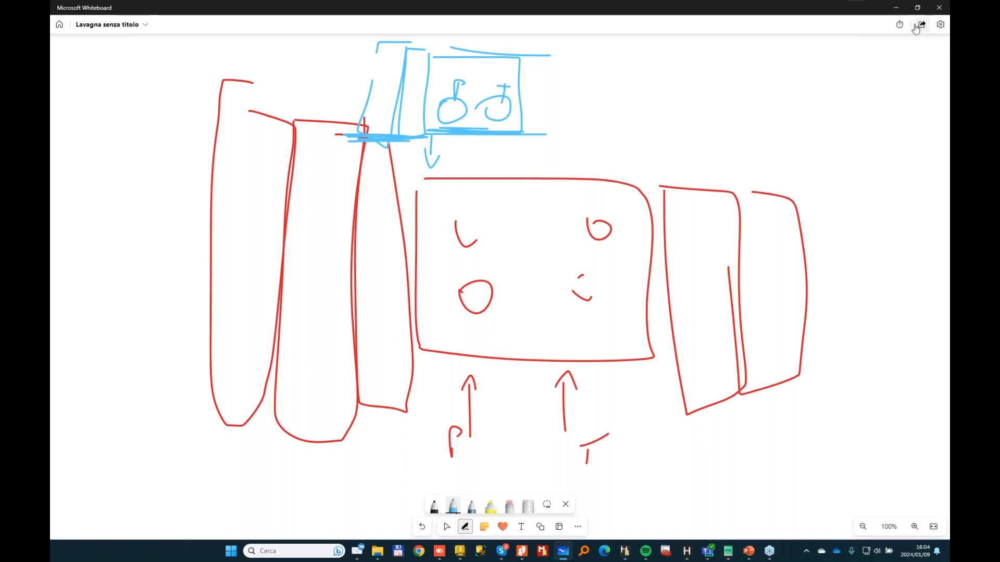
Switch back to HyDraw CAD, take a closer look at manifold 1 and the adjoining D03 sections, and cancel any active command.
{"action": "left_click", "coordinate": [896, 7]}
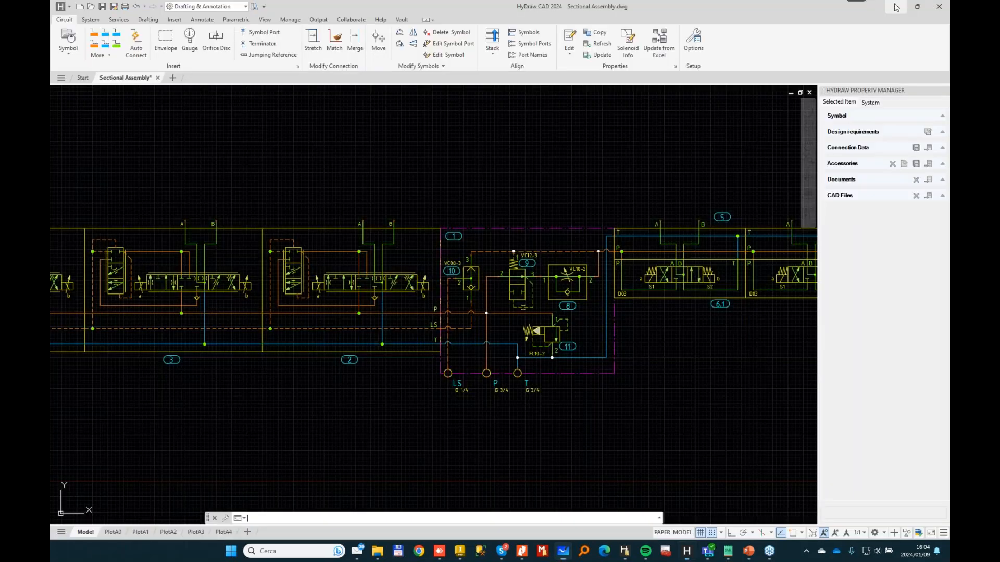
{"action": "scroll", "coordinate": [482, 134], "scroll_direction": "up", "scroll_amount": 3}
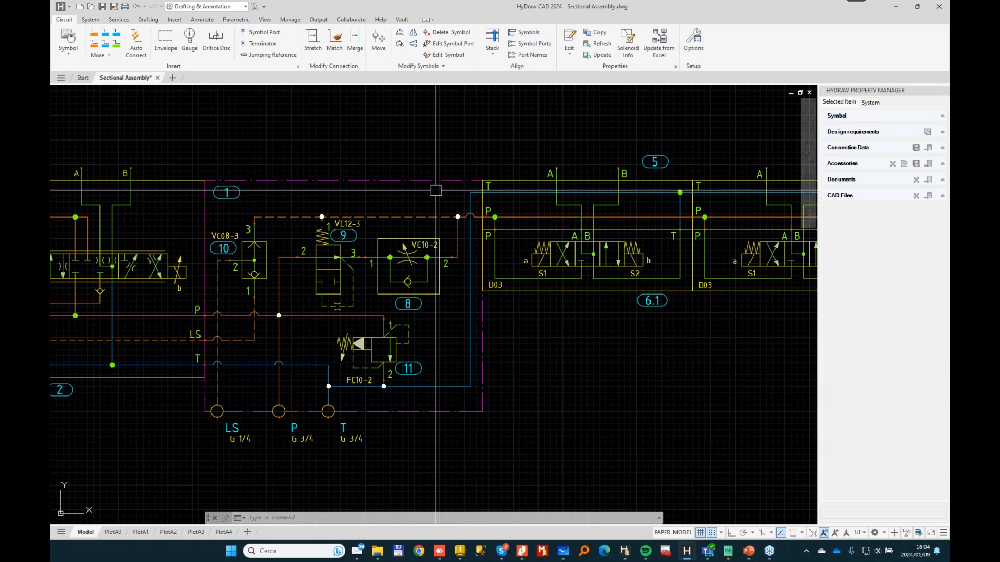
{"action": "key", "text": "Escape"}
{"action": "key", "text": "Escape"}
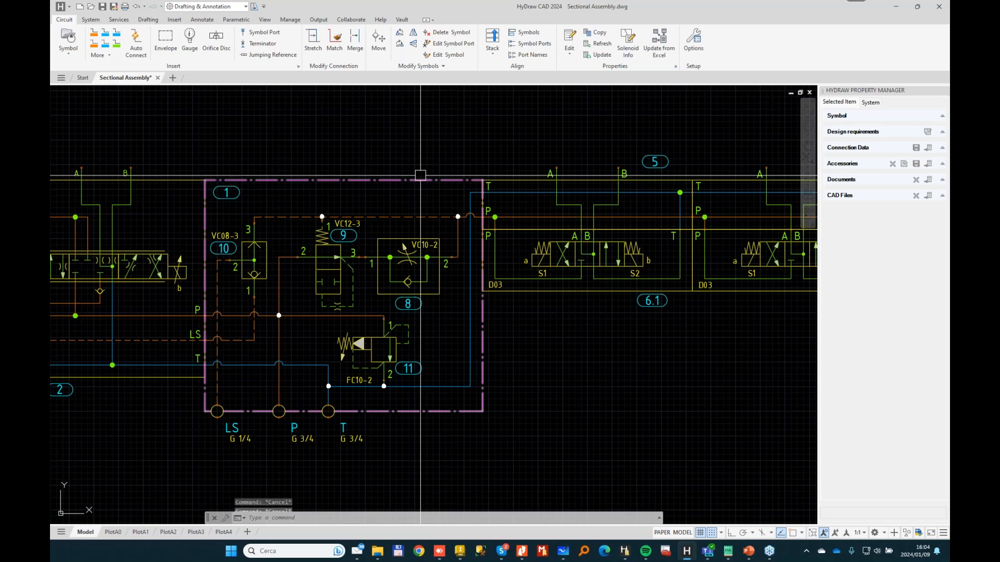
Open the port names of valve section 2, the section adjoining manifold 1, and delete its P port.
{"action": "middle_click_drag", "start_coordinate": [330, 287], "coordinate": [555, 289]}
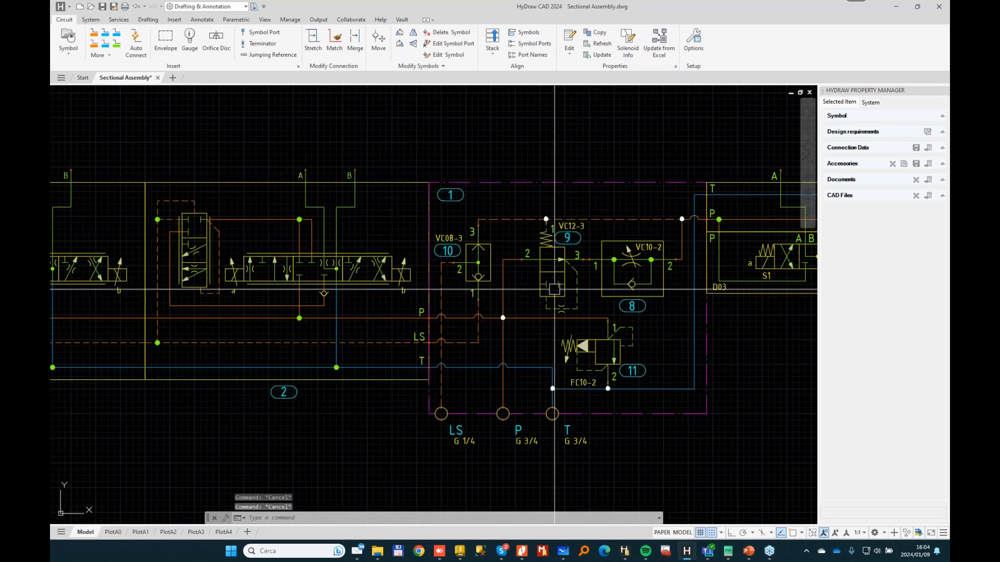
{"action": "left_click", "coordinate": [401, 286]}
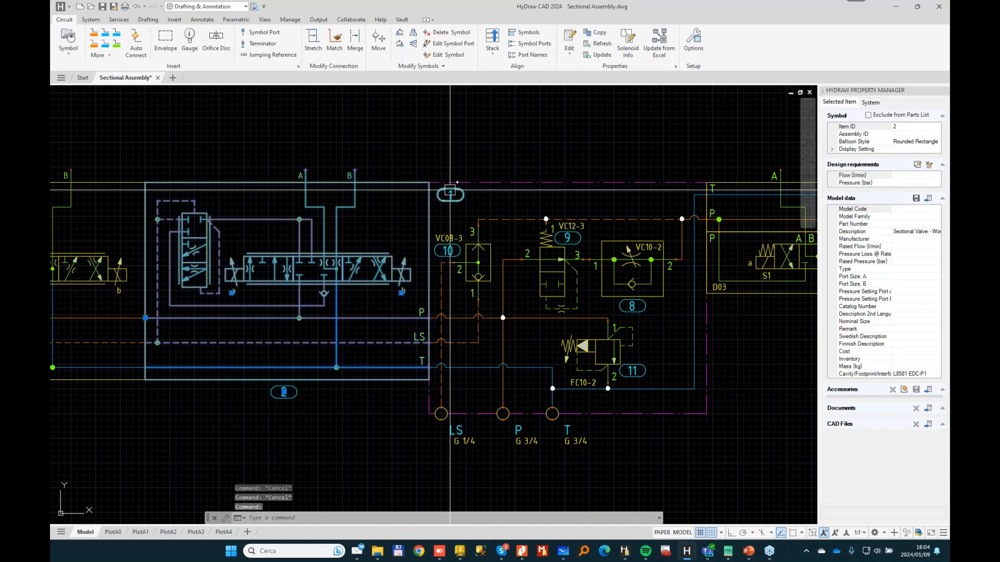
{"action": "scroll", "coordinate": [432, 320], "scroll_direction": "up", "scroll_amount": 2}
{"action": "scroll", "coordinate": [416, 319], "scroll_direction": "up", "scroll_amount": 2}
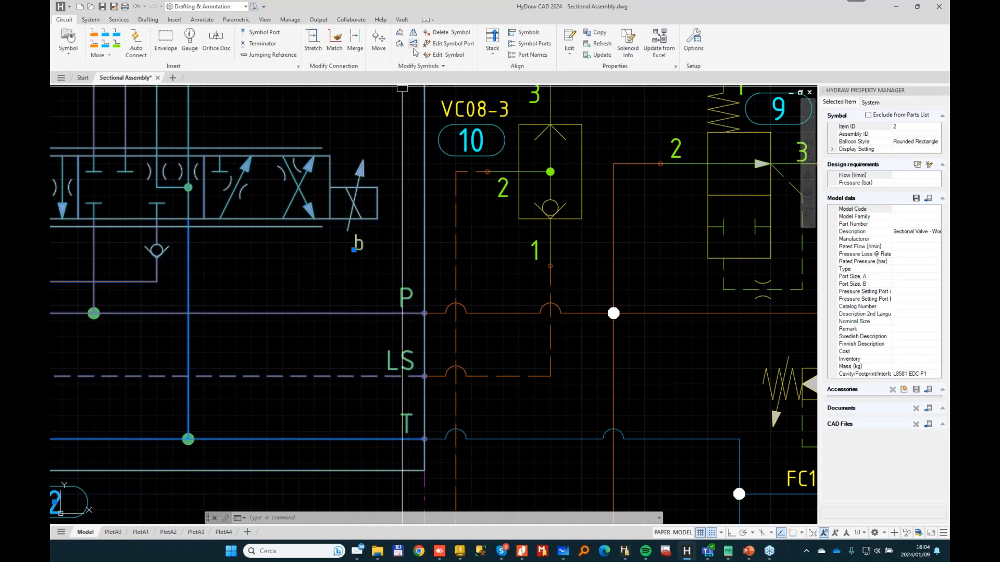
{"action": "left_click", "coordinate": [442, 44]}
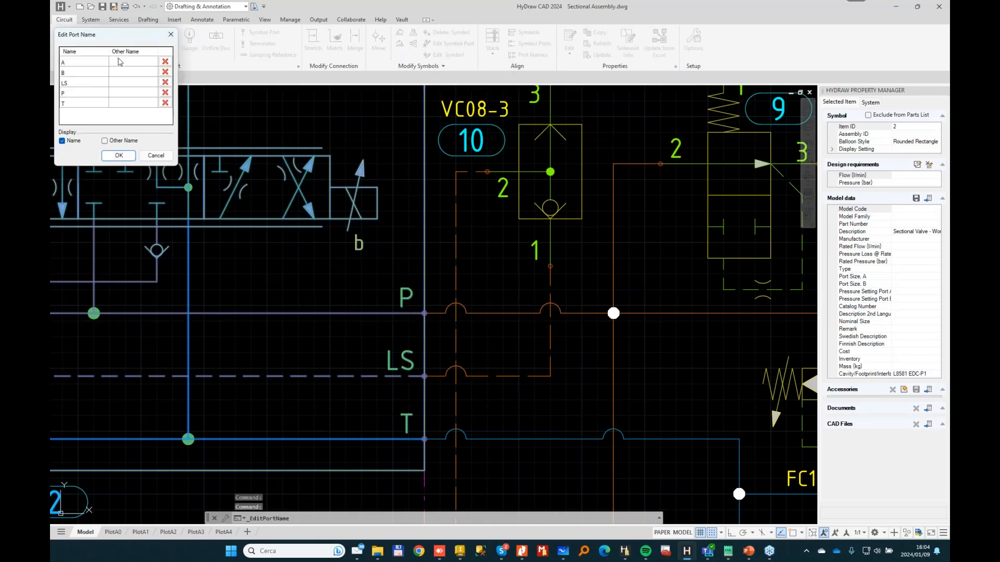
{"action": "left_click", "coordinate": [164, 93]}
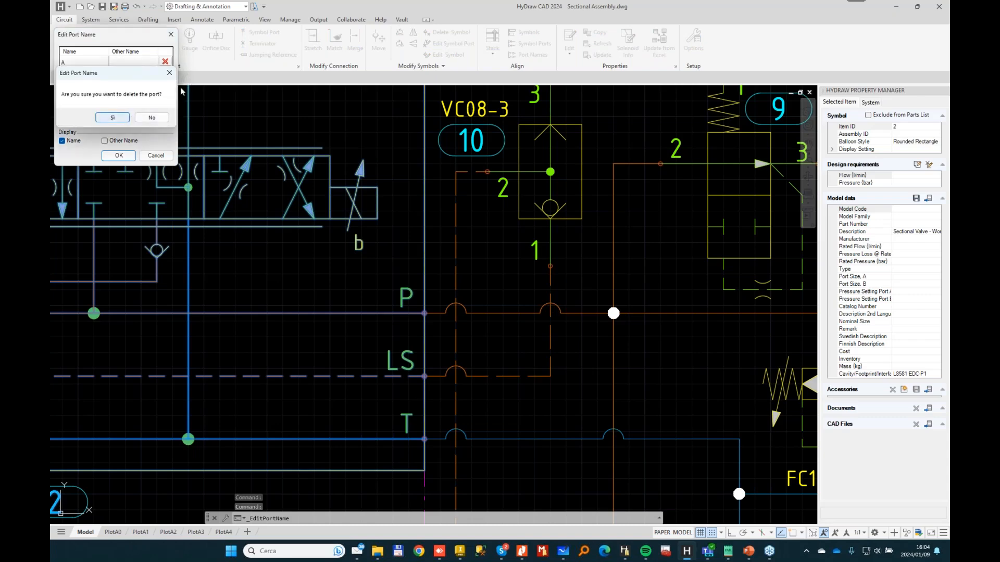
{"action": "left_click", "coordinate": [111, 115]}
{"action": "left_click", "coordinate": [113, 119]}
Delete the LS and T ports of valve section 2 as well and accept the edited port list.
{"action": "left_click", "coordinate": [165, 81]}
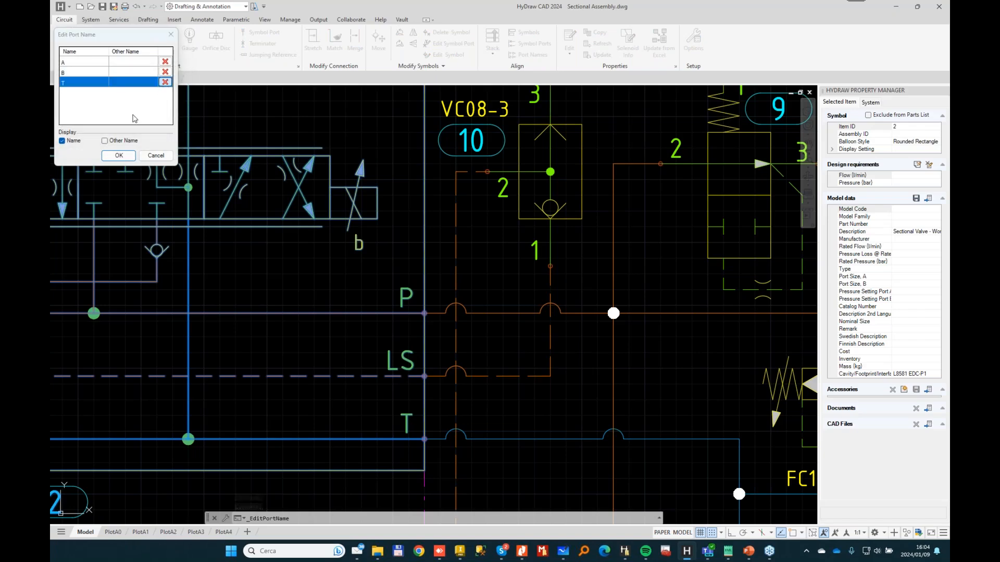
{"action": "left_click", "coordinate": [119, 156]}
{"action": "left_click", "coordinate": [104, 118]}
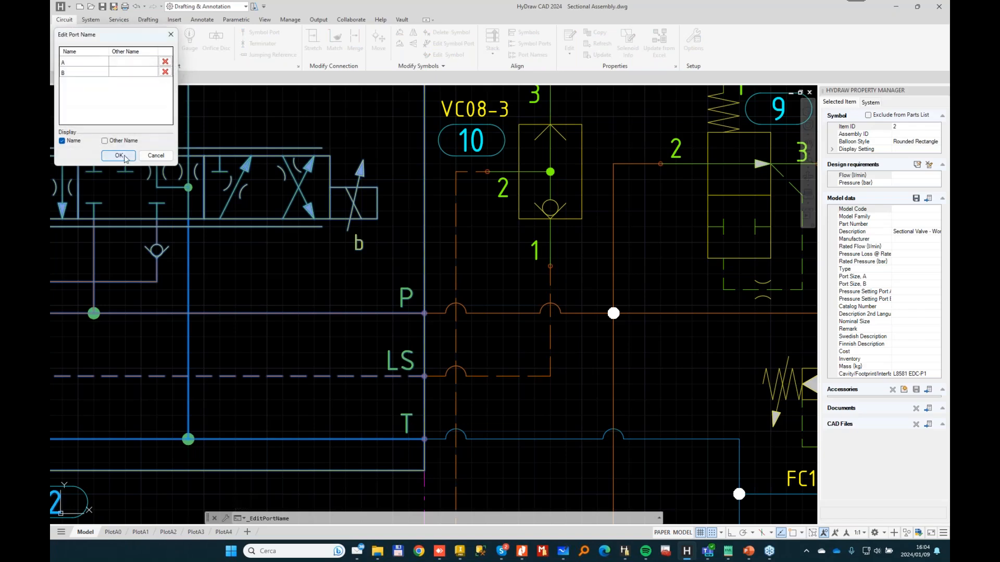
{"action": "left_click", "coordinate": [119, 155]}
{"action": "scroll", "coordinate": [364, 279], "scroll_direction": "down", "scroll_amount": 5}
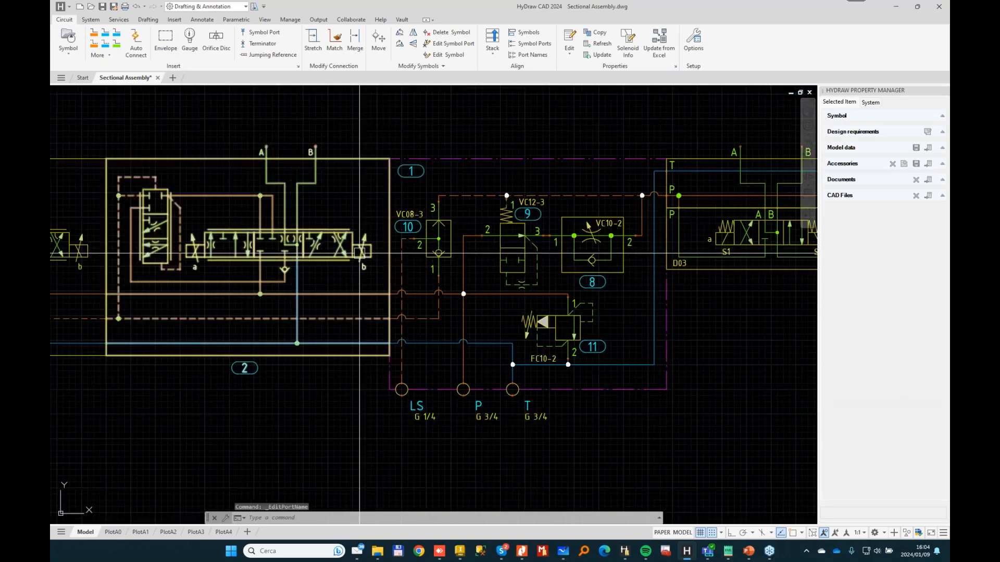
{"action": "key", "text": "Escape"}
Select valve section 2 and check the Cavity/Footprint/Interface entry in its model data.
{"action": "left_click", "coordinate": [346, 198]}
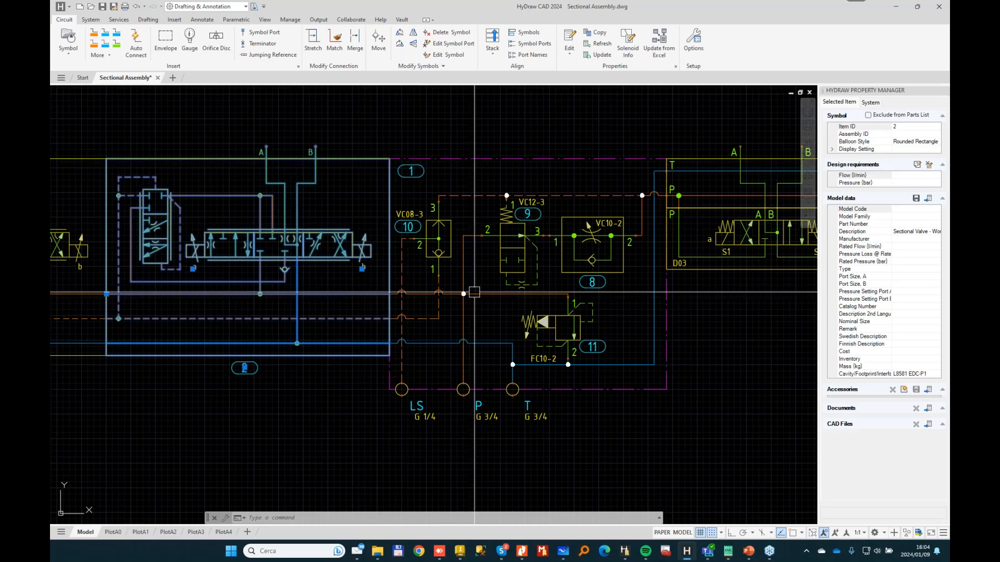
{"action": "left_click", "coordinate": [929, 374]}
{"action": "left_click_drag", "start_coordinate": [925, 373], "coordinate": [889, 375]}
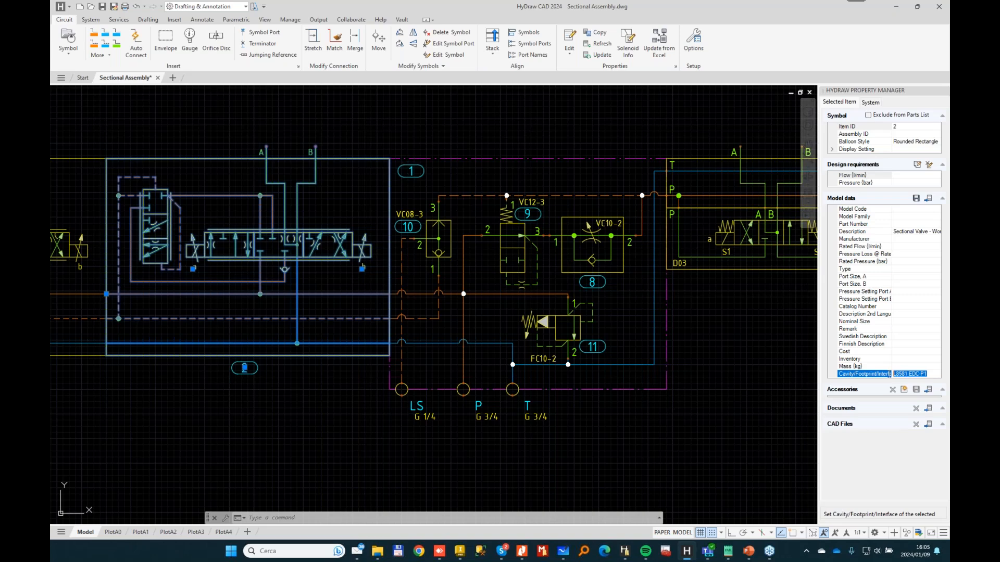
{"action": "left_click", "coordinate": [929, 374]}
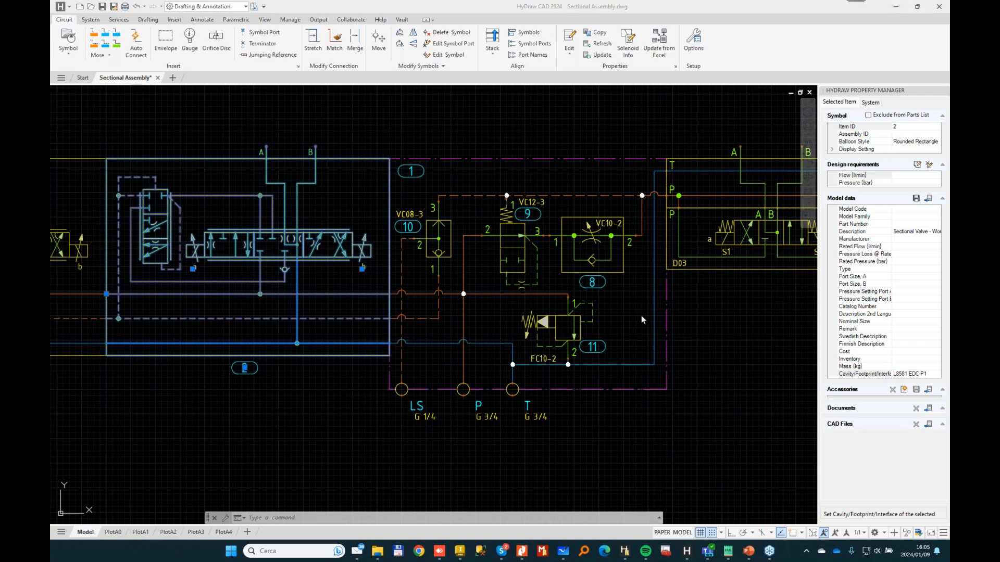
{"action": "left_click", "coordinate": [928, 375]}
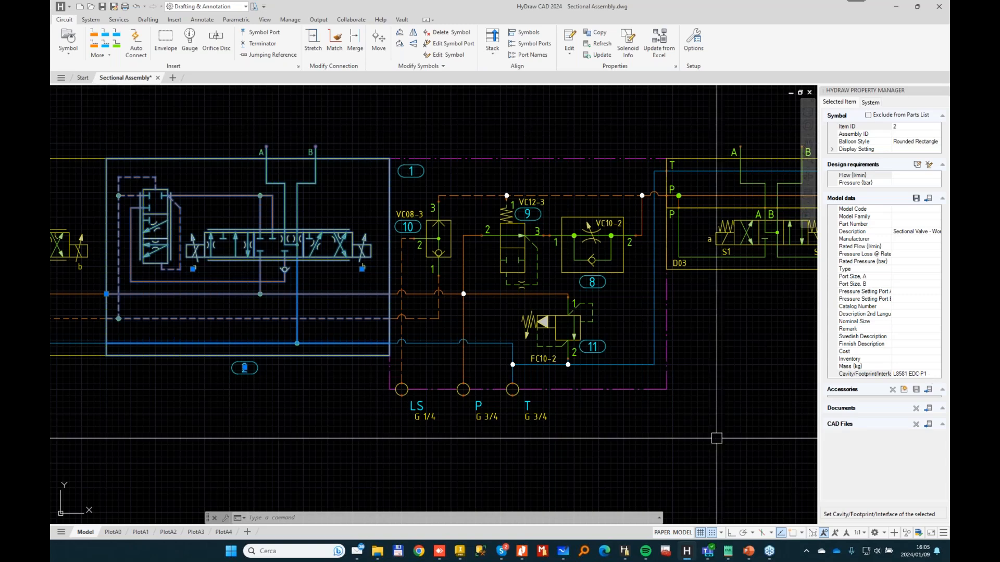
Switch to MDTools Library Manager and list the cavities and footprints of the 1-Rexroth library.
{"action": "left_click", "coordinate": [542, 553]}
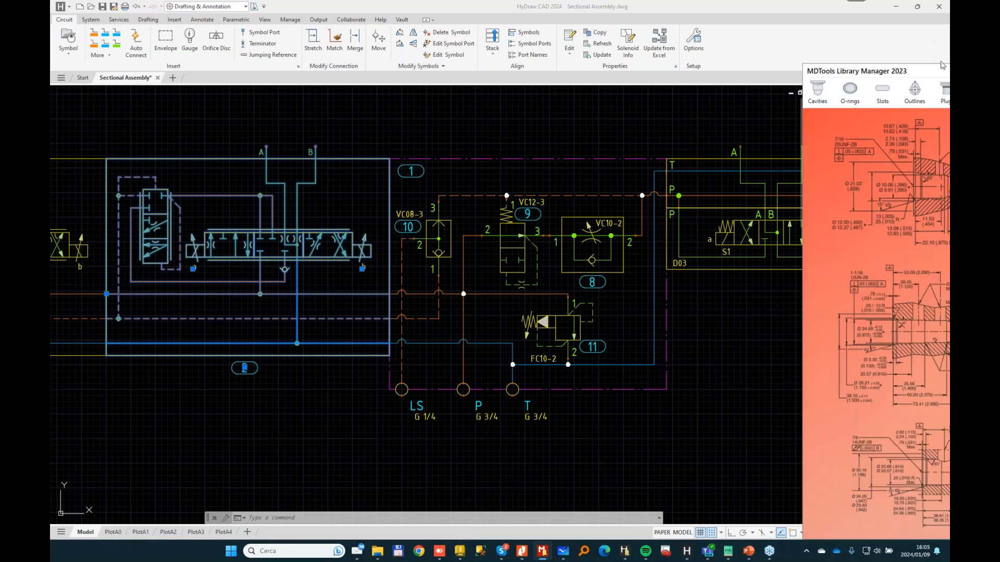
{"action": "left_click_drag", "start_coordinate": [927, 73], "coordinate": [211, 24]}
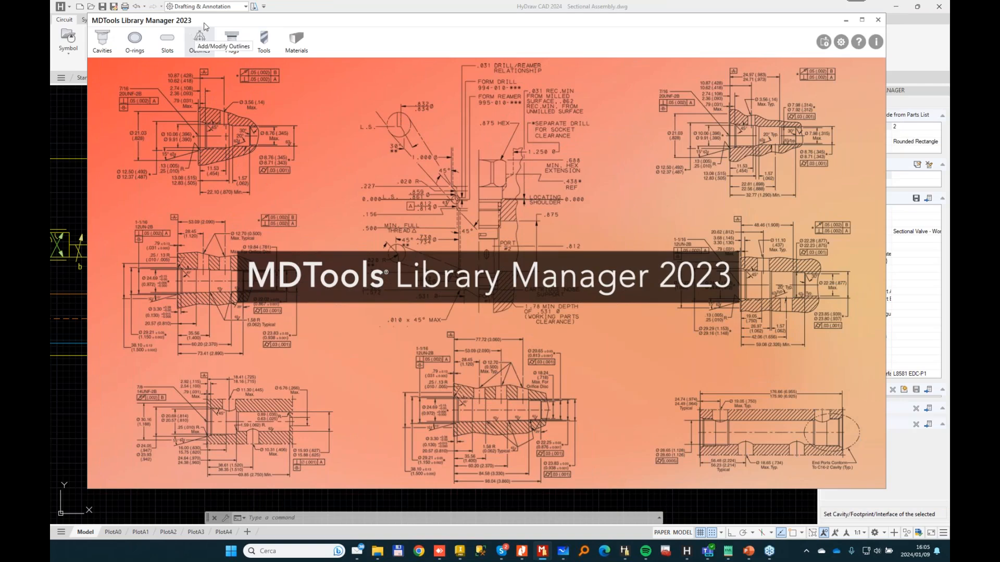
{"action": "left_click", "coordinate": [103, 45]}
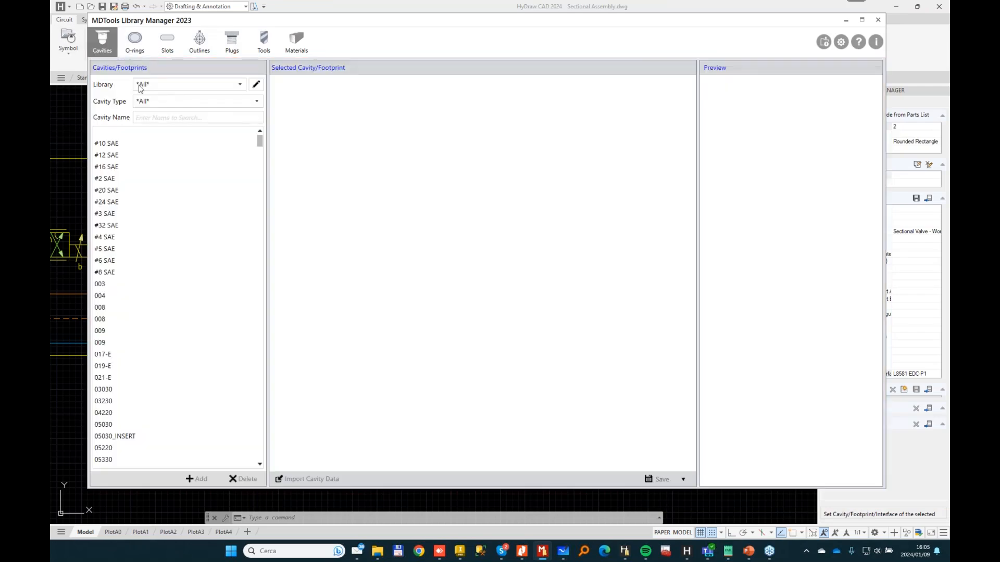
{"action": "left_click", "coordinate": [205, 86]}
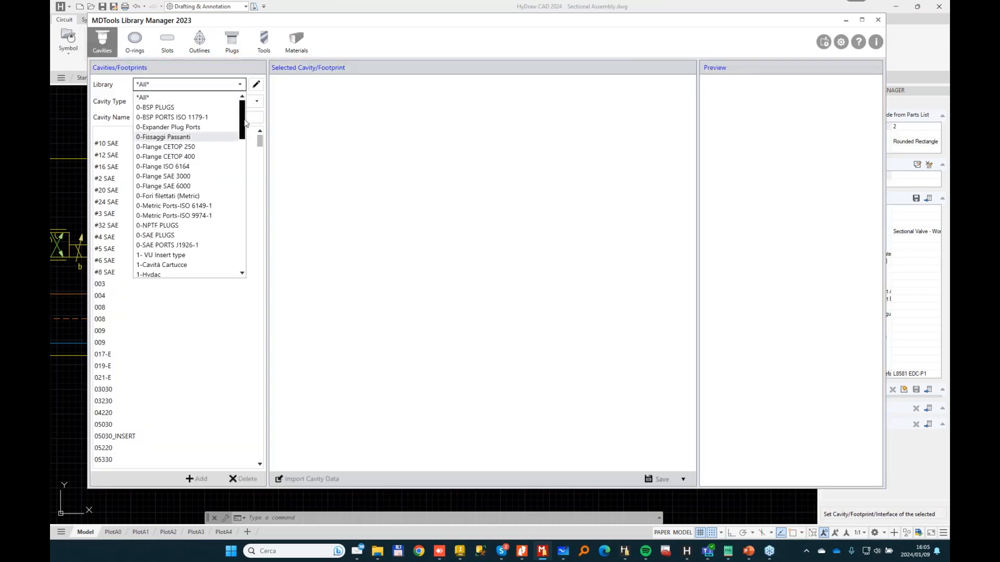
{"action": "left_click_drag", "start_coordinate": [243, 120], "coordinate": [247, 149]}
{"action": "left_click", "coordinate": [167, 143]}
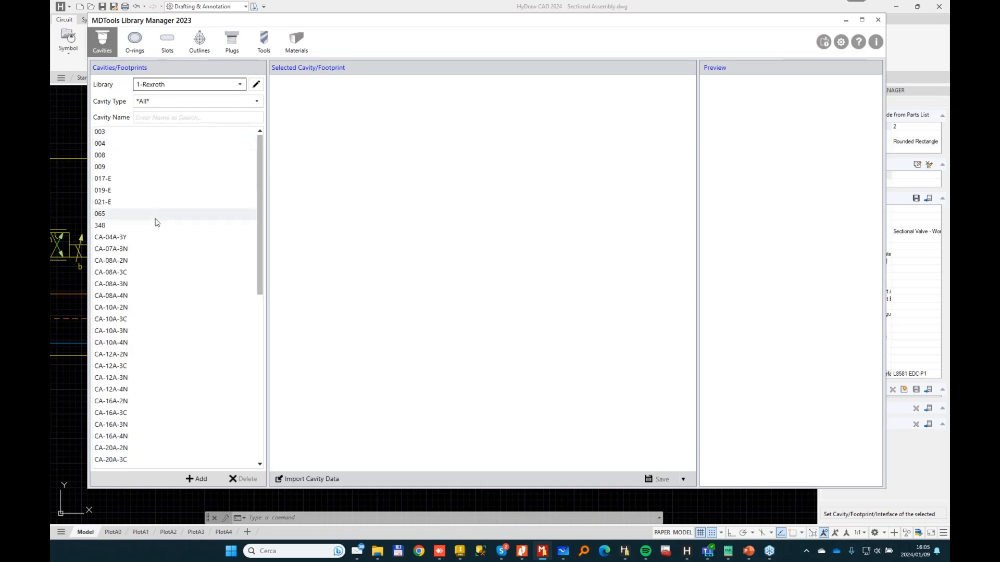
Examine bolt holes BH1 and BH2 in the footprint data of L8581 EDC-P1, then leave the footprint data.
{"action": "scroll", "coordinate": [155, 227], "scroll_direction": "down", "scroll_amount": 3}
{"action": "scroll", "coordinate": [155, 232], "scroll_direction": "down", "scroll_amount": 7}
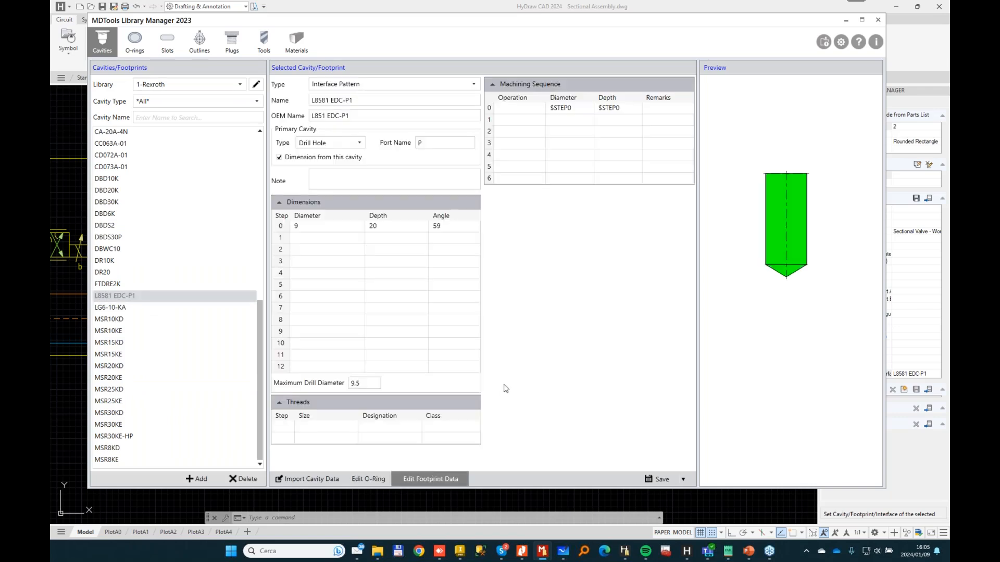
{"action": "left_click", "coordinate": [200, 145]}
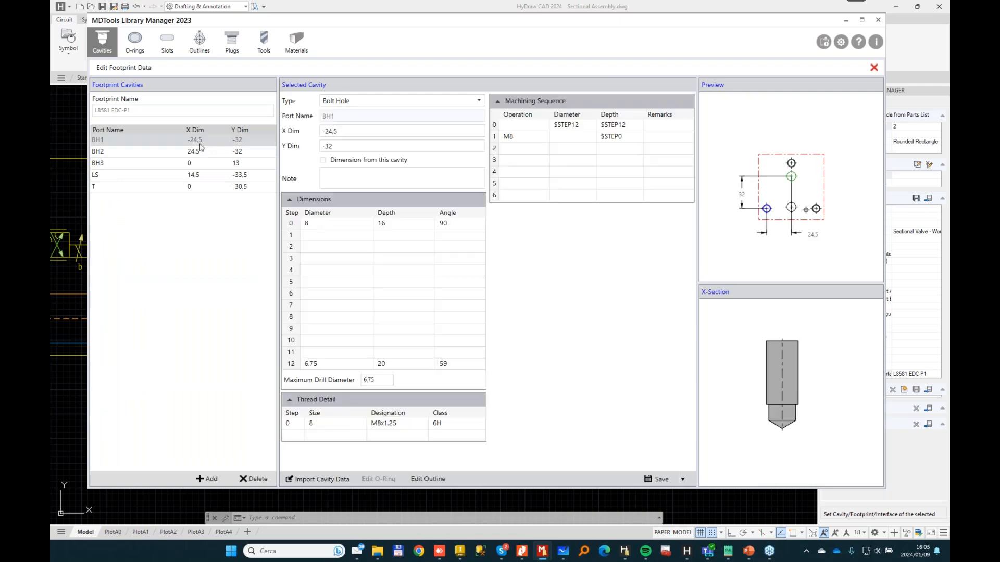
{"action": "left_click", "coordinate": [191, 156]}
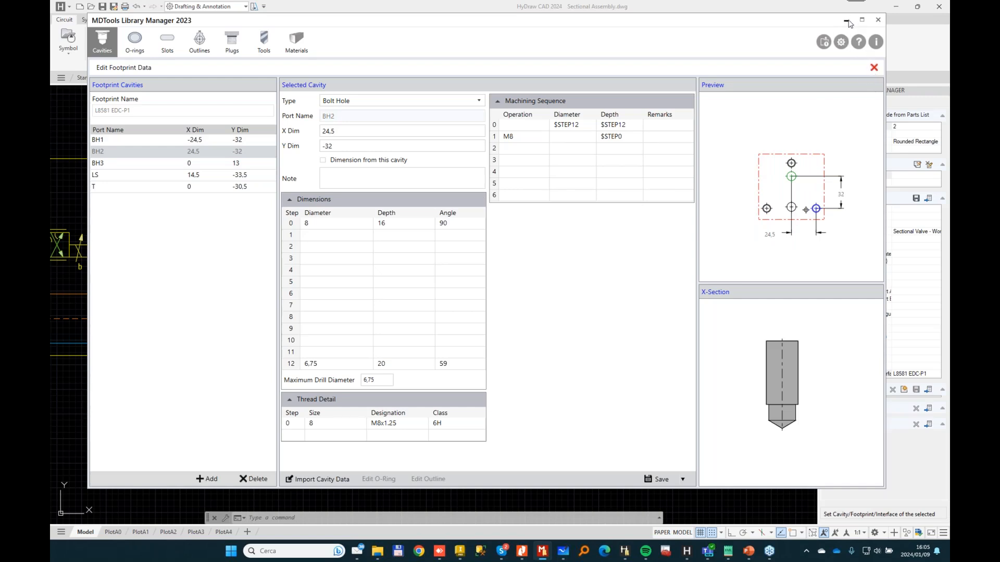
{"action": "left_click", "coordinate": [874, 67]}
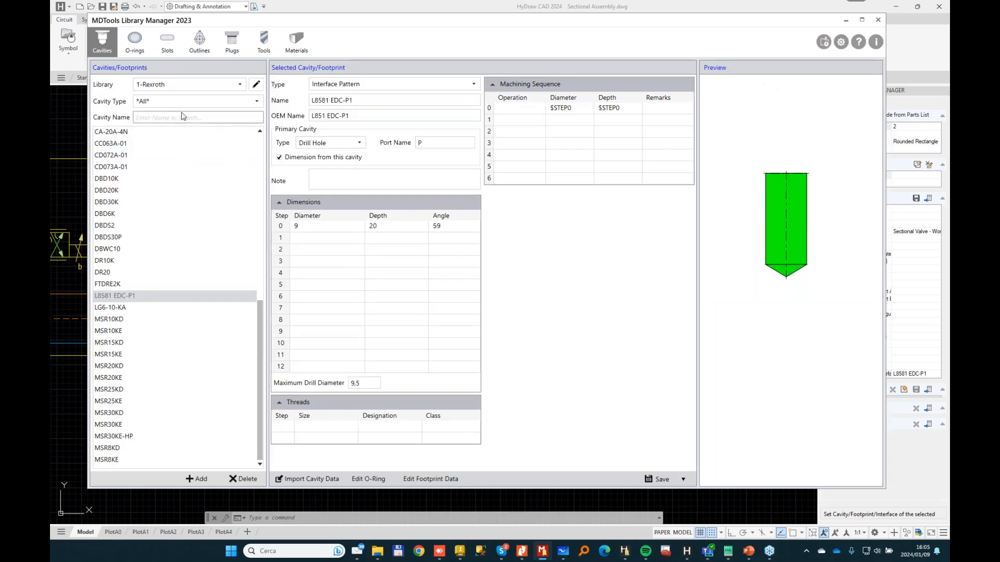
Examine bolt holes BH1 and BH3 of the EF3TR footprint in the 2-Custom Footprints library, then return to the HyDraw CAD schematic.
{"action": "left_click", "coordinate": [200, 85]}
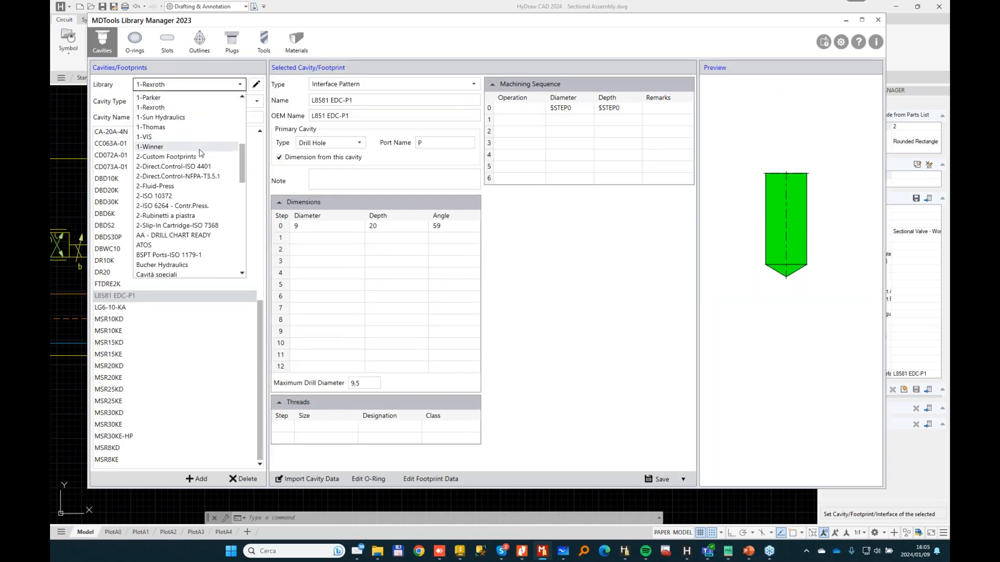
{"action": "scroll", "coordinate": [200, 150], "scroll_direction": "up", "scroll_amount": 2}
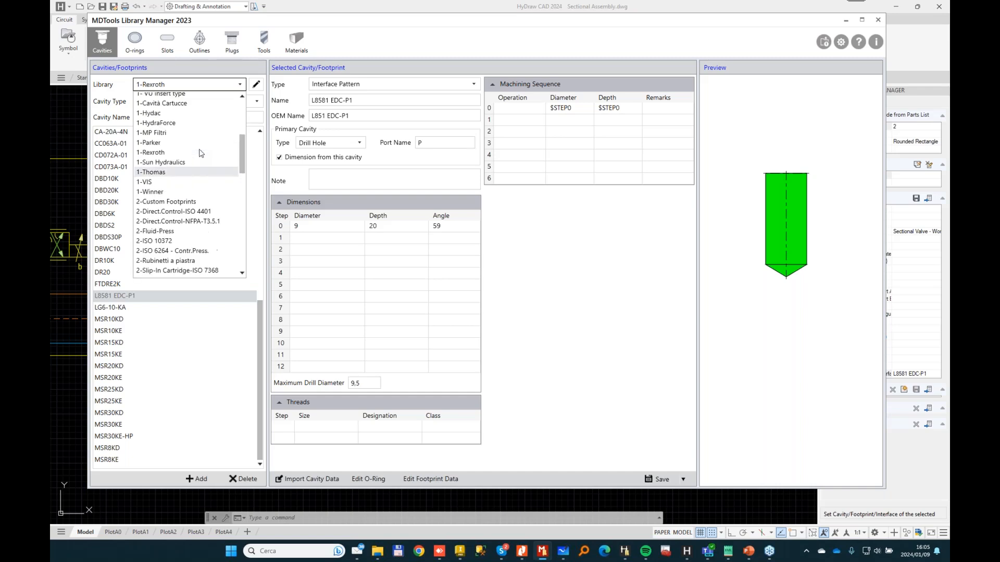
{"action": "scroll", "coordinate": [199, 152], "scroll_direction": "down", "scroll_amount": 3}
{"action": "left_click", "coordinate": [165, 135]}
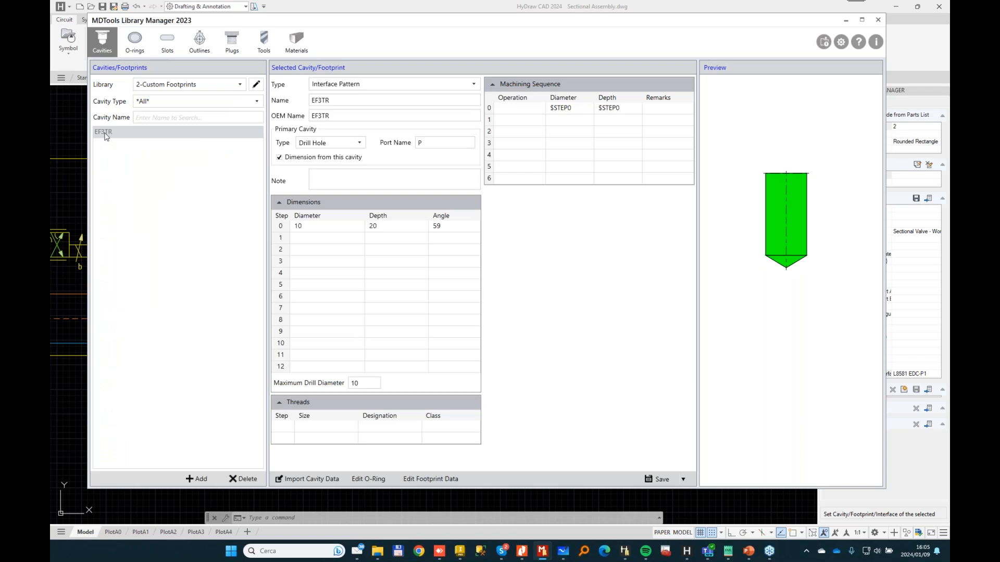
{"action": "left_click", "coordinate": [424, 478]}
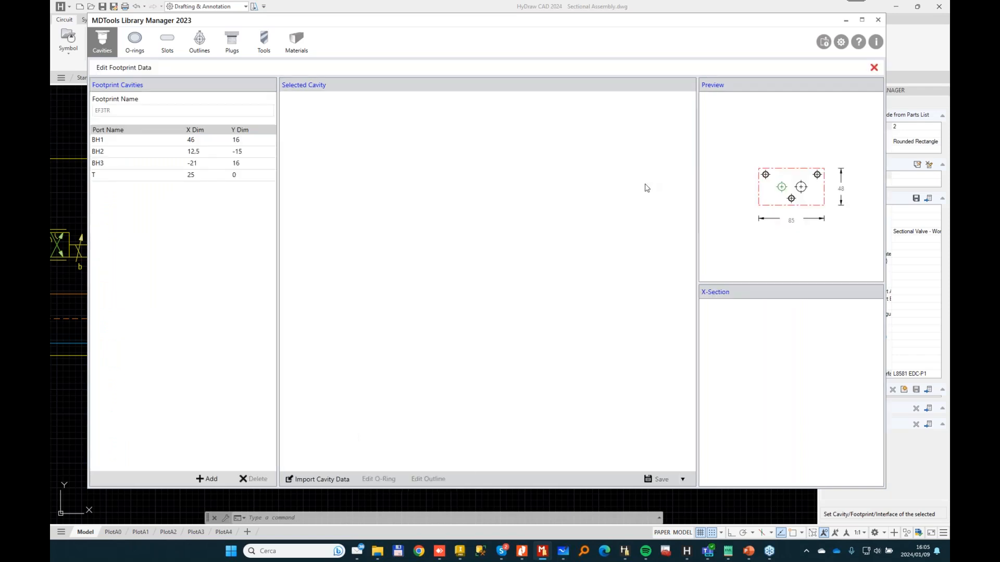
{"action": "left_click", "coordinate": [127, 140]}
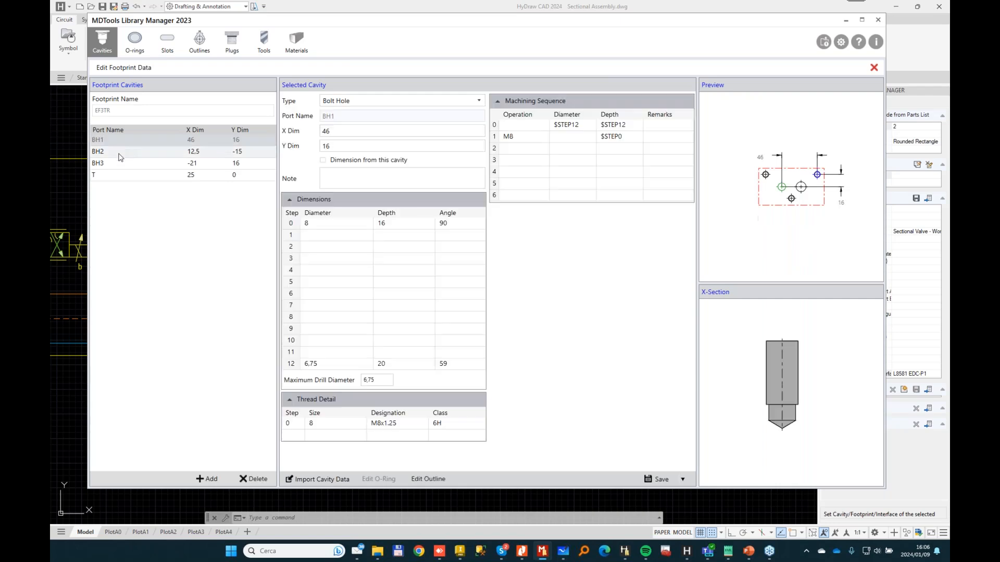
{"action": "left_click", "coordinate": [121, 163]}
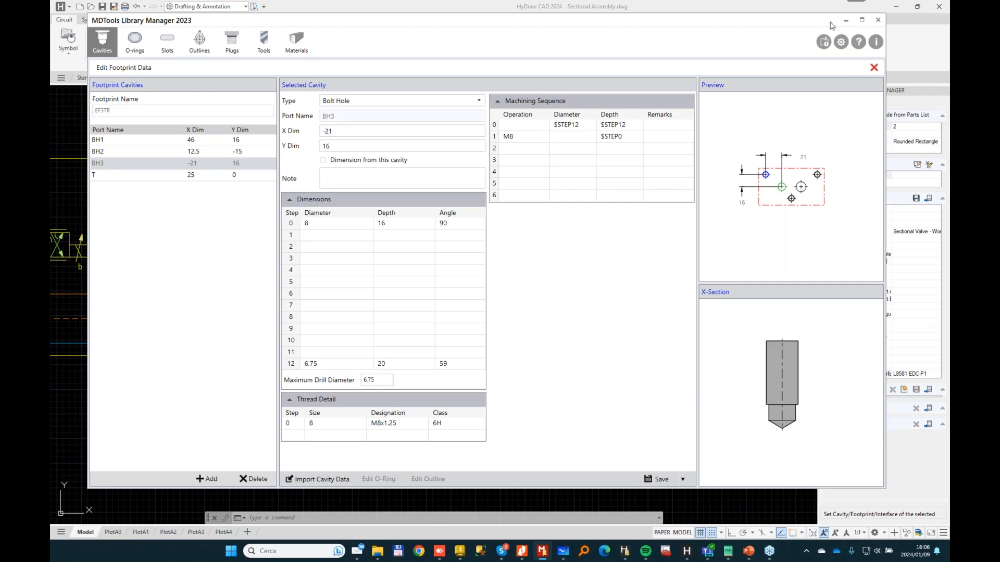
{"action": "left_click", "coordinate": [862, 19]}
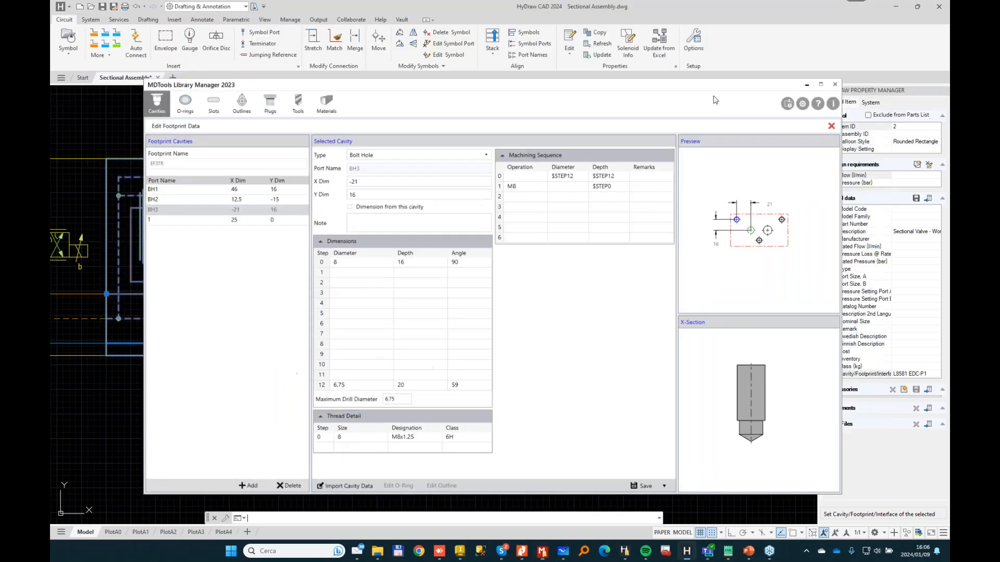
{"action": "left_click", "coordinate": [835, 84]}
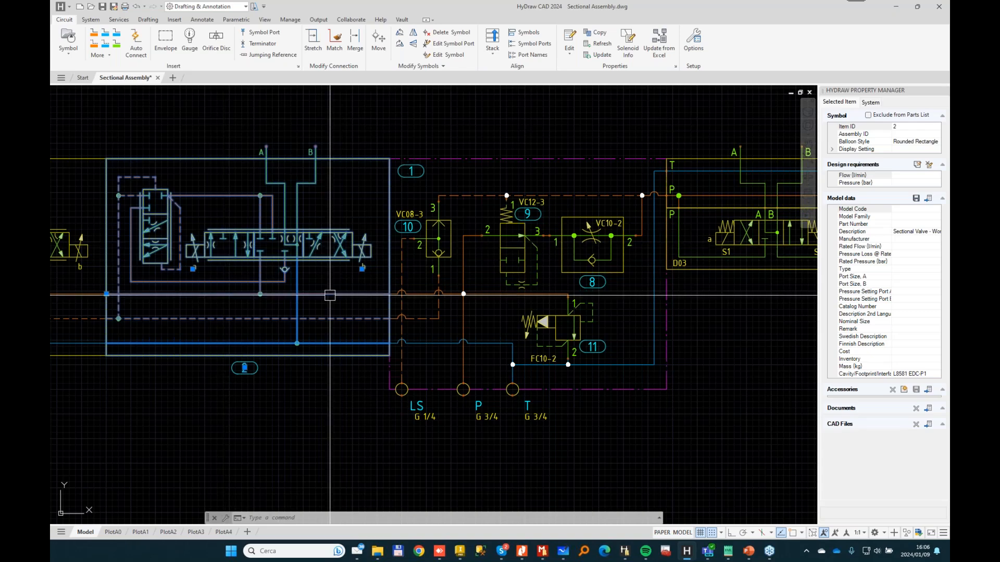
Insert a symbol port named P, without another name, where section 2's pressure line meets its edge beside manifold 1.
{"action": "left_click", "coordinate": [265, 35]}
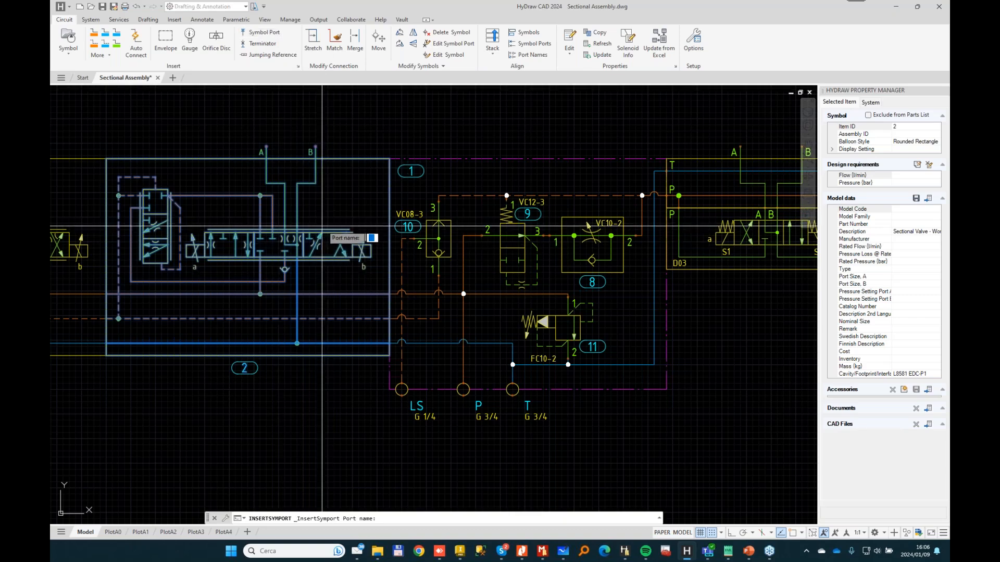
{"action": "key", "text": "Caps_Lock"}
{"action": "type", "text": "P"}
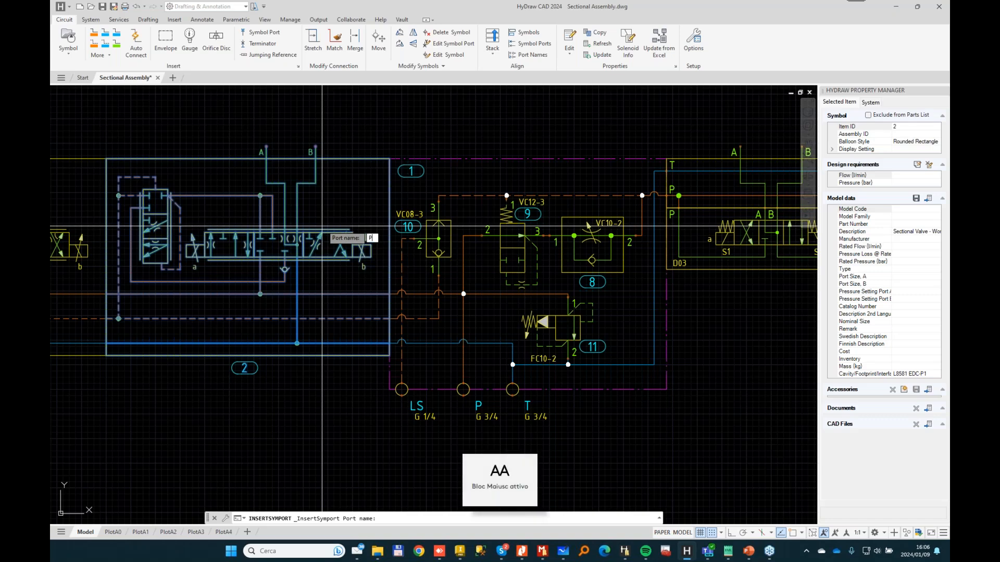
{"action": "key", "text": "Return"}
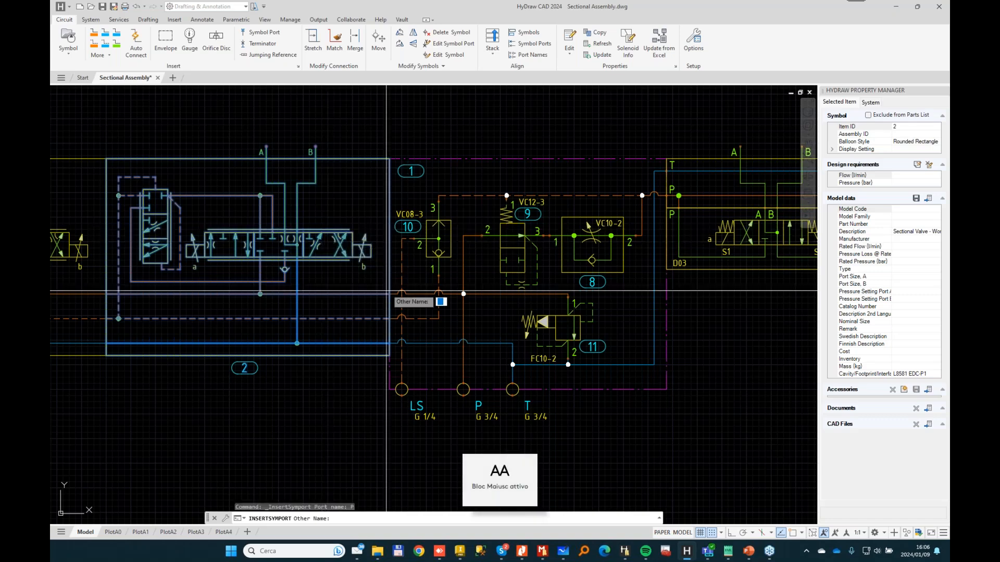
{"action": "key", "text": "Return"}
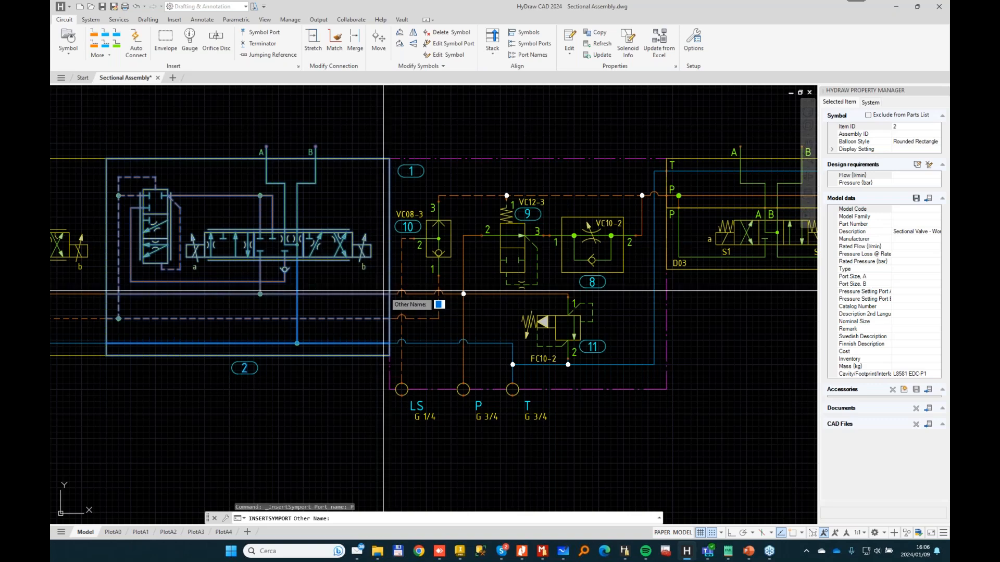
{"action": "left_click", "coordinate": [386, 294]}
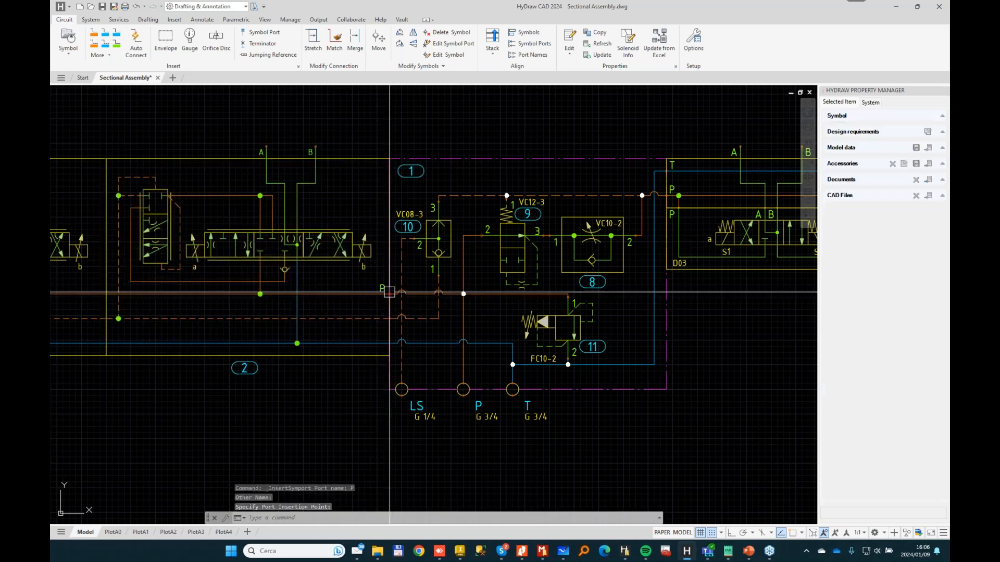
Insert a symbol port named LS, without another name, where section 2's dashed control line meets its edge beside manifold 1.
{"action": "left_click", "coordinate": [330, 235]}
{"action": "type", "text": "LS"}
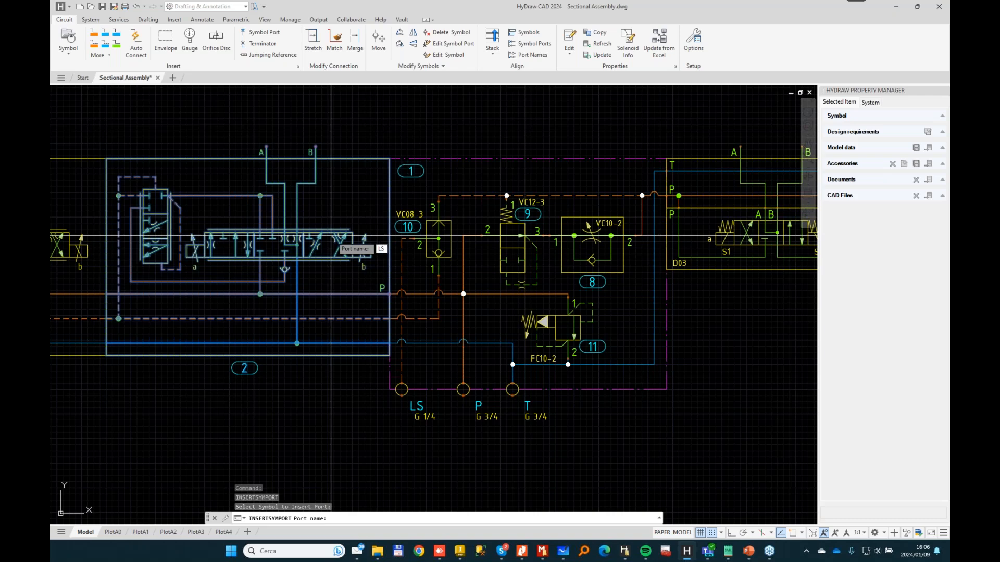
{"action": "key", "text": "Return"}
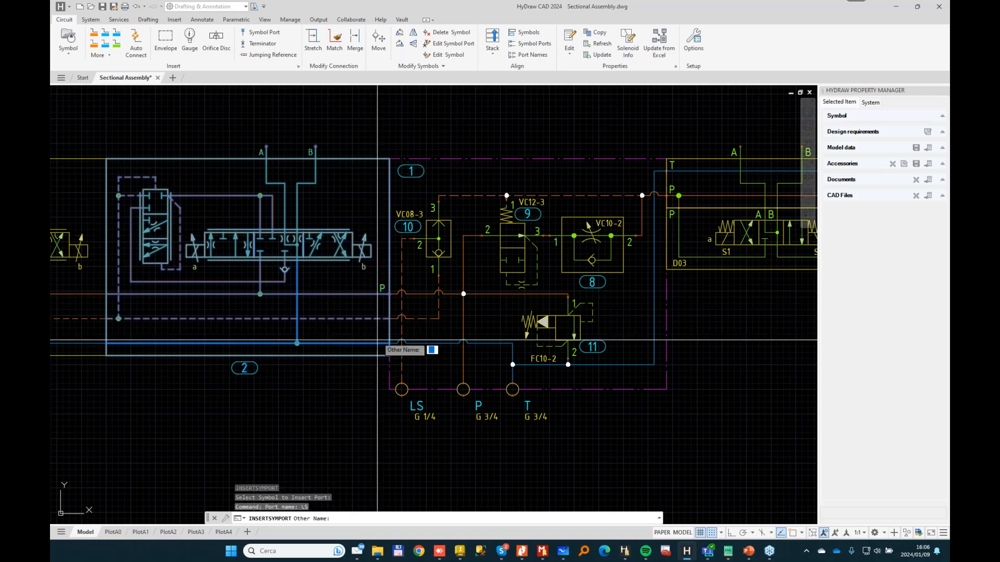
{"action": "key", "text": "Return"}
{"action": "left_click", "coordinate": [390, 318]}
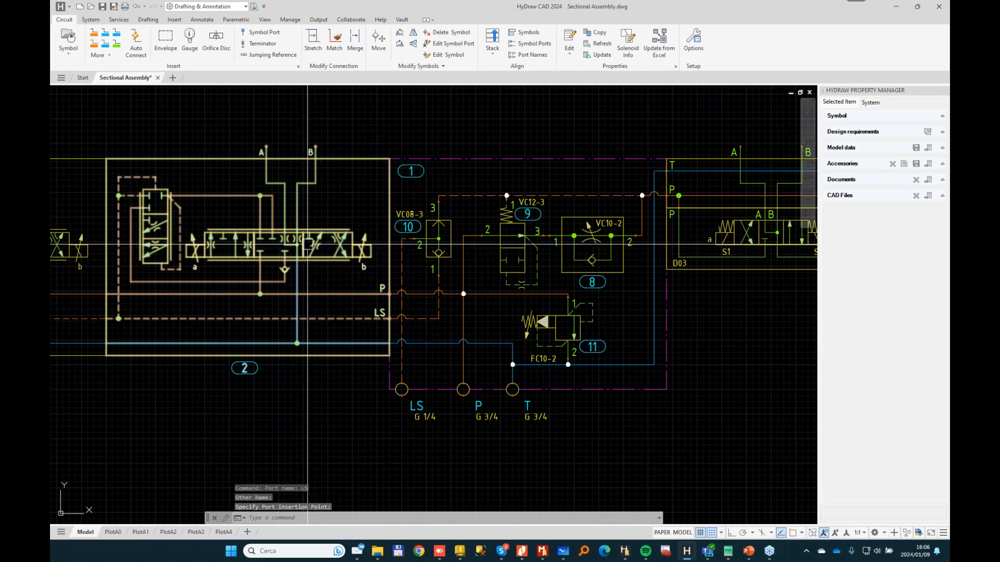
Insert a symbol port named T, without another name, where section 2's tank line meets its edge beside manifold 1.
{"action": "key", "text": "Return"}
{"action": "left_click", "coordinate": [302, 245]}
{"action": "type", "text": "T"}
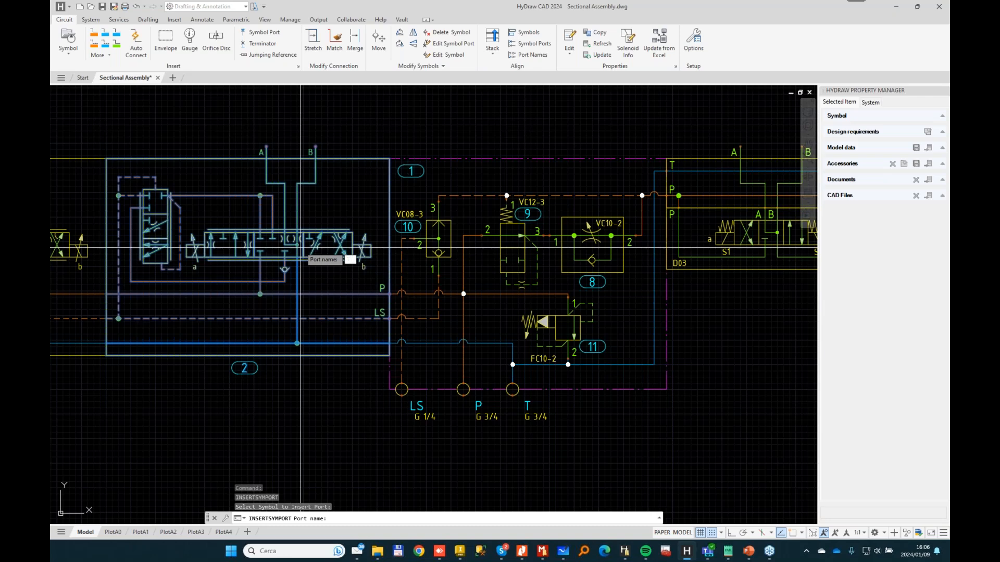
{"action": "key", "text": "Return"}
{"action": "key", "text": "Return"}
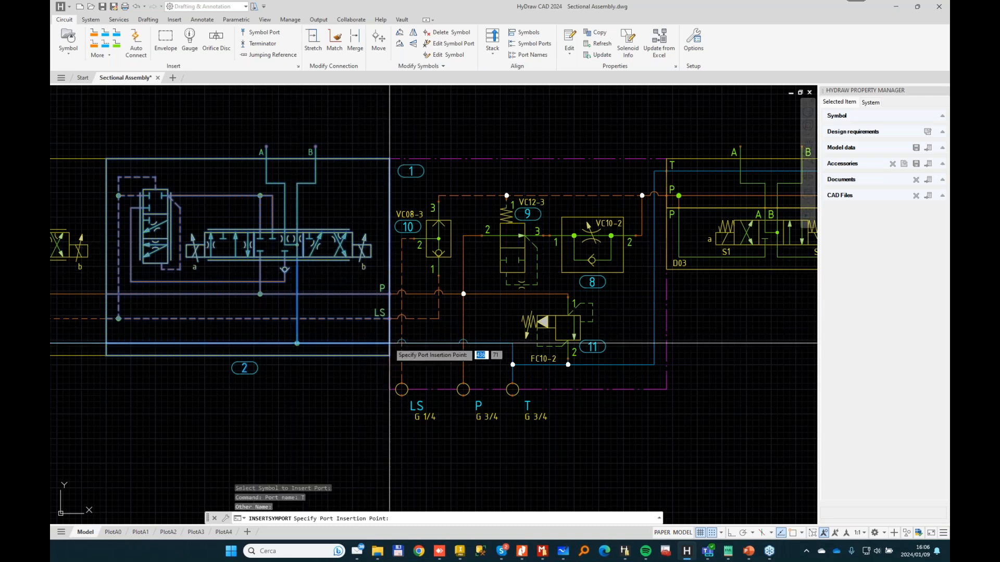
{"action": "key", "text": "Escape"}
{"action": "key", "text": "Escape"}
Replace the pressure line in manifold 1 between section 2's P port and the pressure junction with a newly drawn pressure line.
{"action": "scroll", "coordinate": [438, 235], "scroll_direction": "down", "scroll_amount": 2}
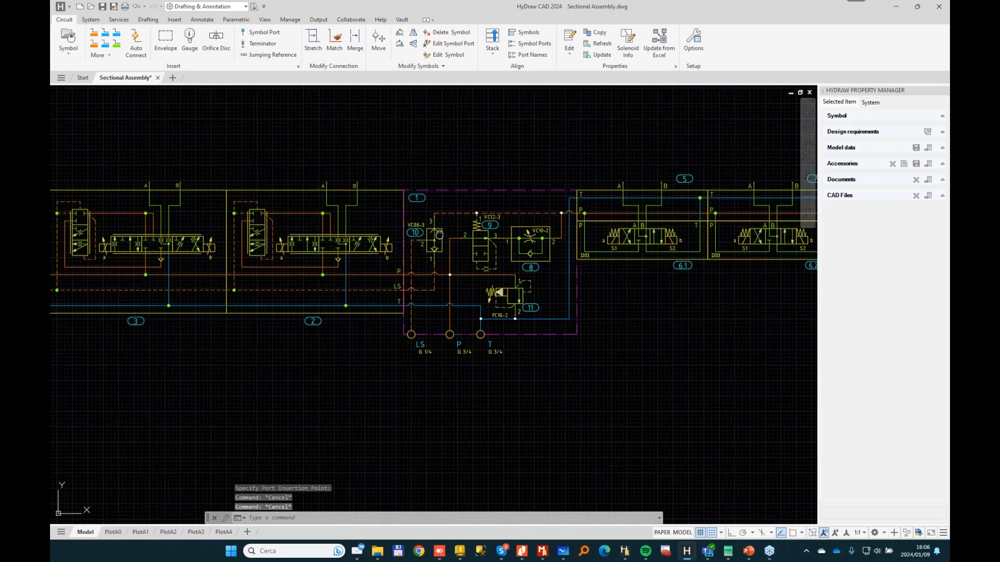
{"action": "scroll", "coordinate": [478, 279], "scroll_direction": "up", "scroll_amount": 4}
{"action": "left_click", "coordinate": [427, 274]}
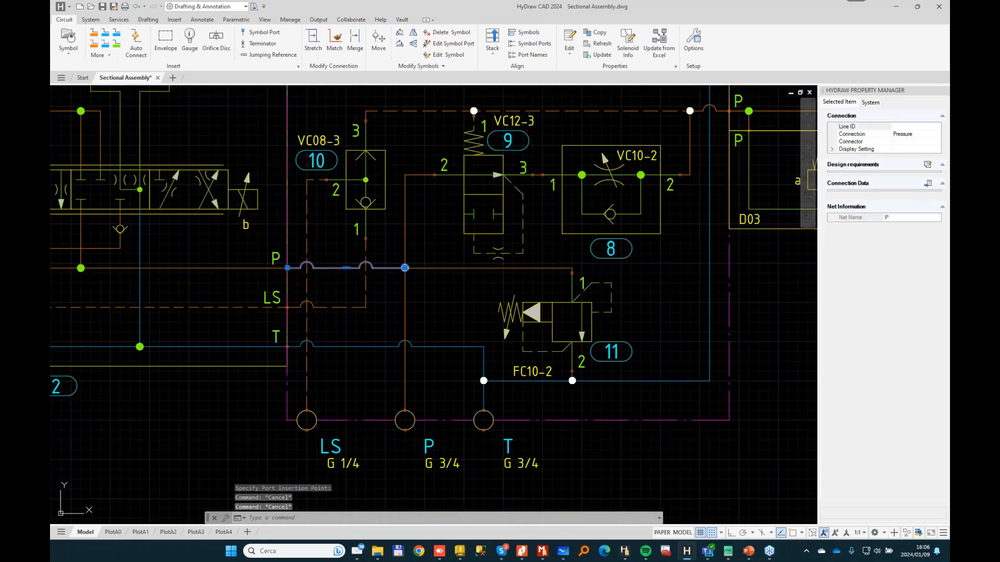
{"action": "key", "text": "Delete"}
{"action": "left_click", "coordinate": [94, 34]}
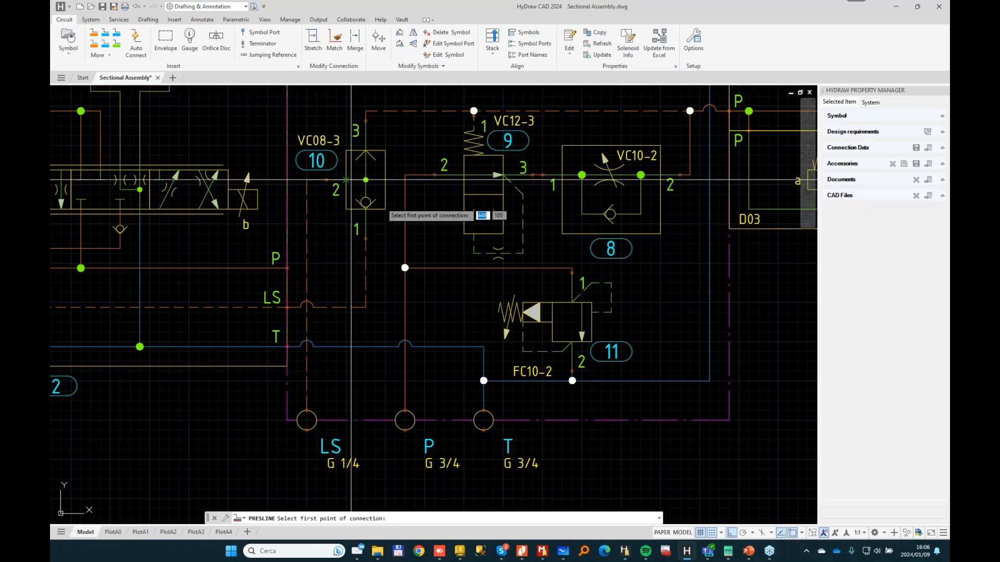
{"action": "left_click", "coordinate": [406, 268]}
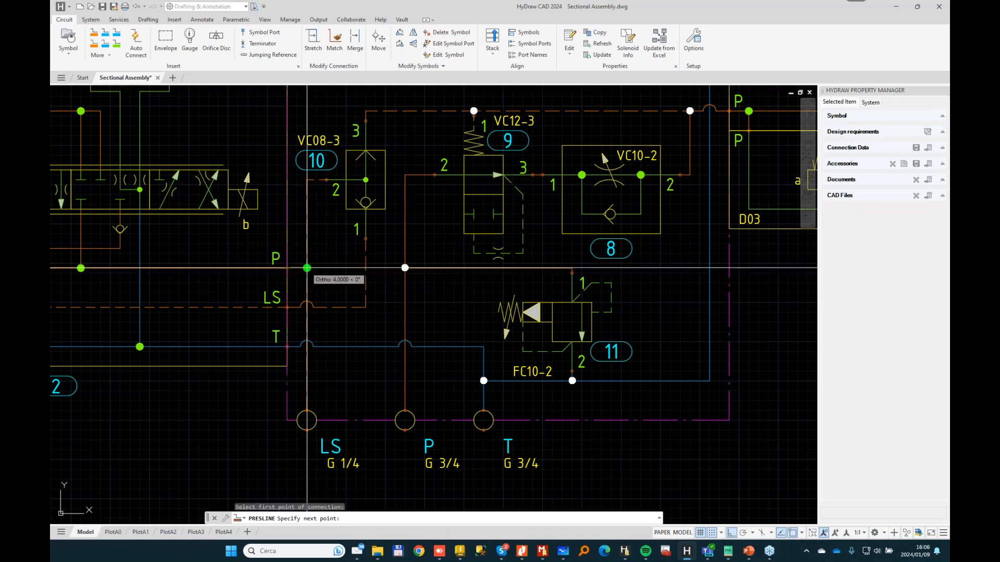
{"action": "left_click", "coordinate": [407, 268]}
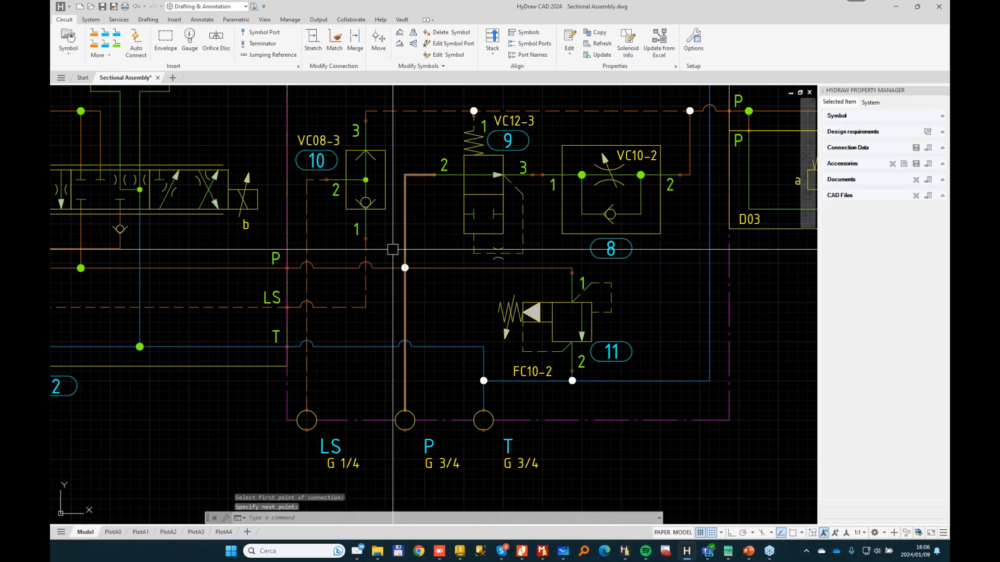
Replace the control line from section 2's LS port to port 1 of valve 10 with a newly drawn control line.
{"action": "scroll", "coordinate": [315, 304], "scroll_direction": "down", "scroll_amount": 2}
{"action": "scroll", "coordinate": [315, 302], "scroll_direction": "up", "scroll_amount": 2}
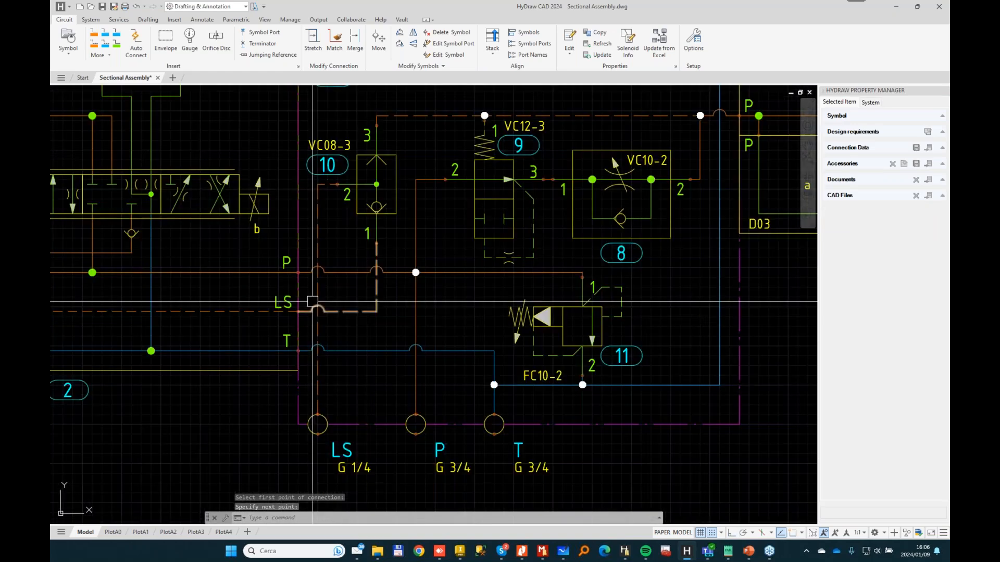
{"action": "left_click", "coordinate": [341, 312]}
{"action": "key", "text": "Delete"}
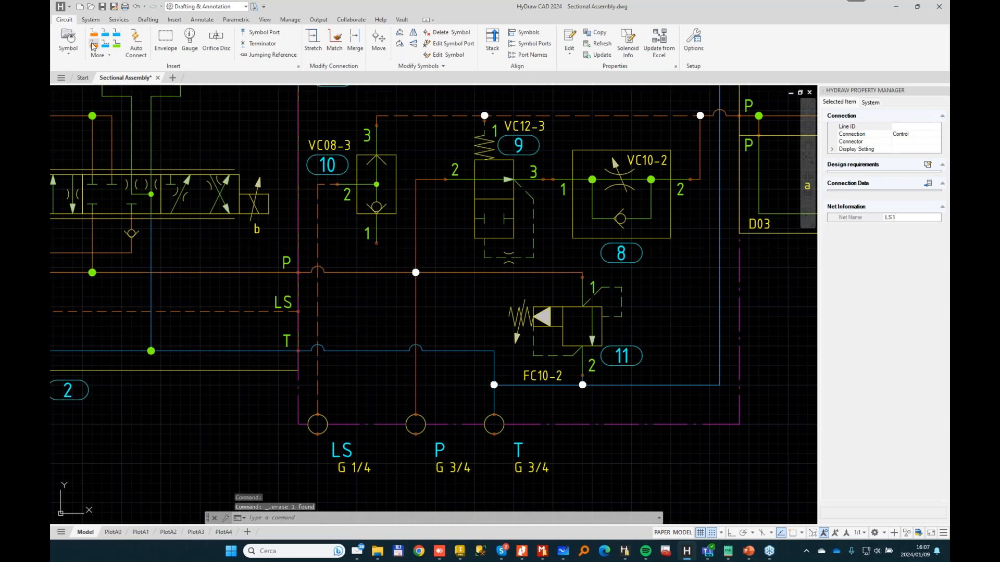
{"action": "left_click", "coordinate": [92, 45]}
{"action": "left_click", "coordinate": [298, 311]}
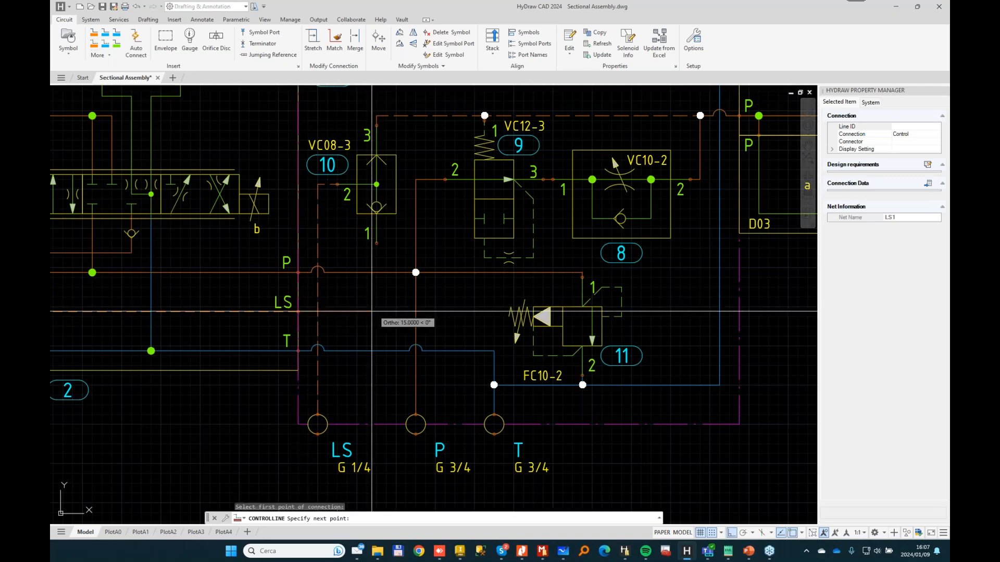
{"action": "left_click", "coordinate": [372, 312]}
{"action": "left_click", "coordinate": [376, 243]}
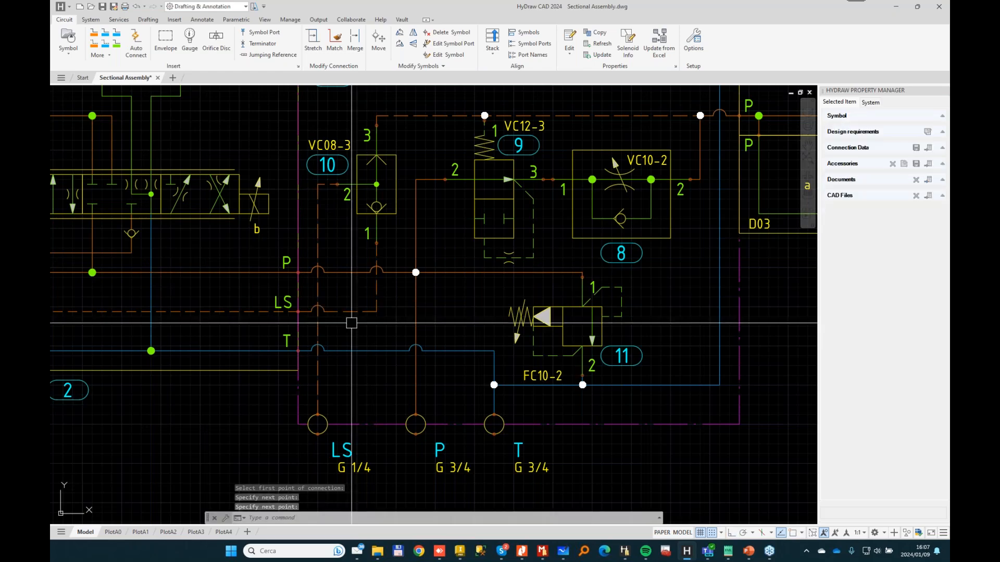
Regenerate the schematic with REGEN.
{"action": "scroll", "coordinate": [316, 326], "scroll_direction": "down", "scroll_amount": 2}
{"action": "middle_click_drag", "start_coordinate": [423, 264], "coordinate": [381, 267]}
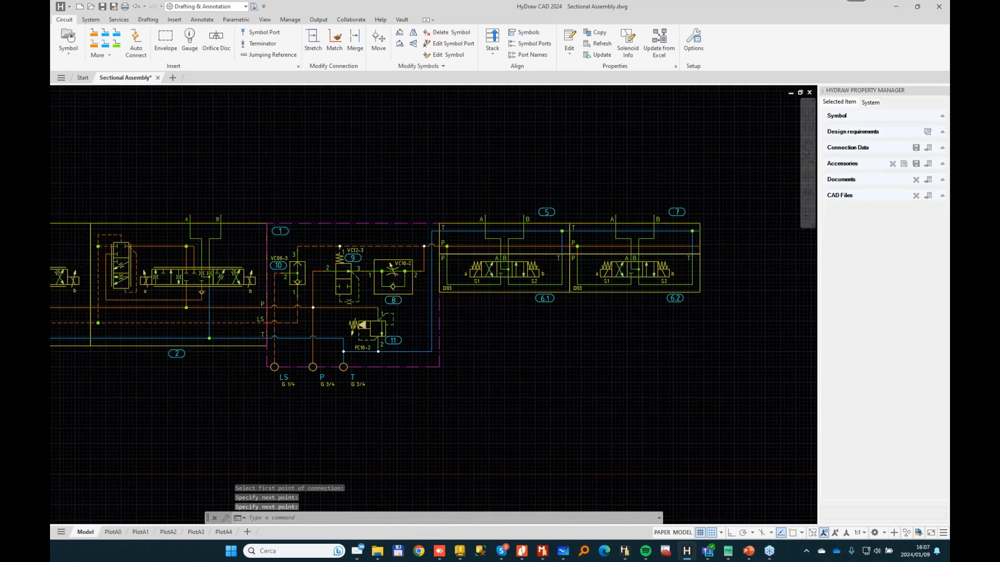
{"action": "scroll", "coordinate": [320, 144], "scroll_direction": "up", "scroll_amount": 2}
{"action": "type", "text": "REGEN"}
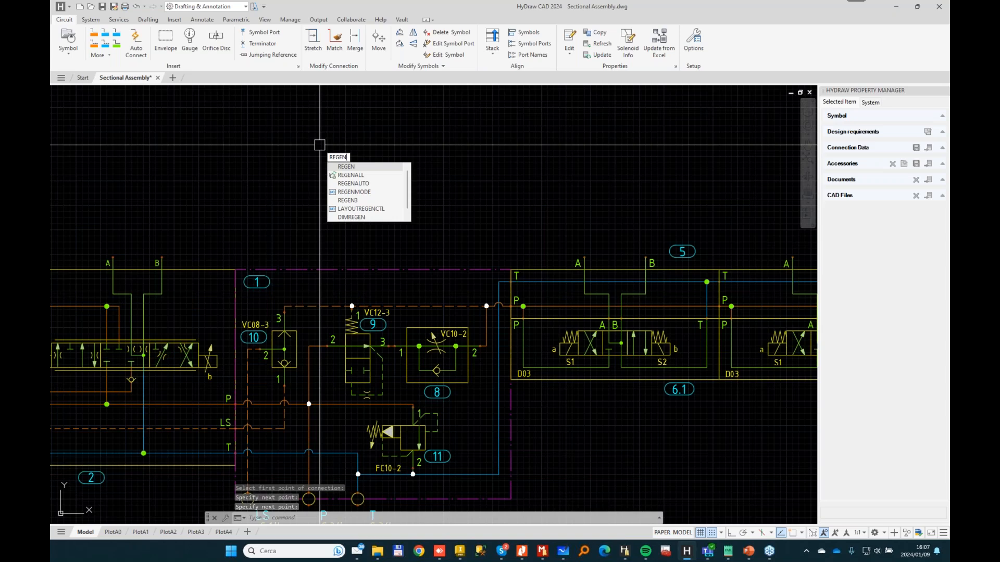
{"action": "key", "text": "Return"}
{"action": "key", "text": "Escape"}
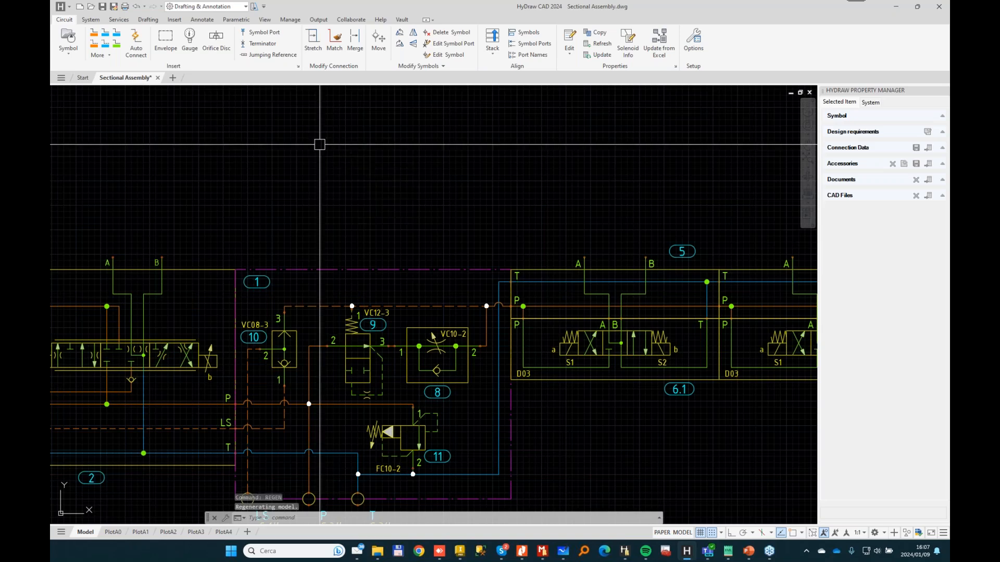
{"action": "middle_click_drag", "start_coordinate": [354, 201], "coordinate": [394, 116]}
{"action": "key", "text": "Escape"}
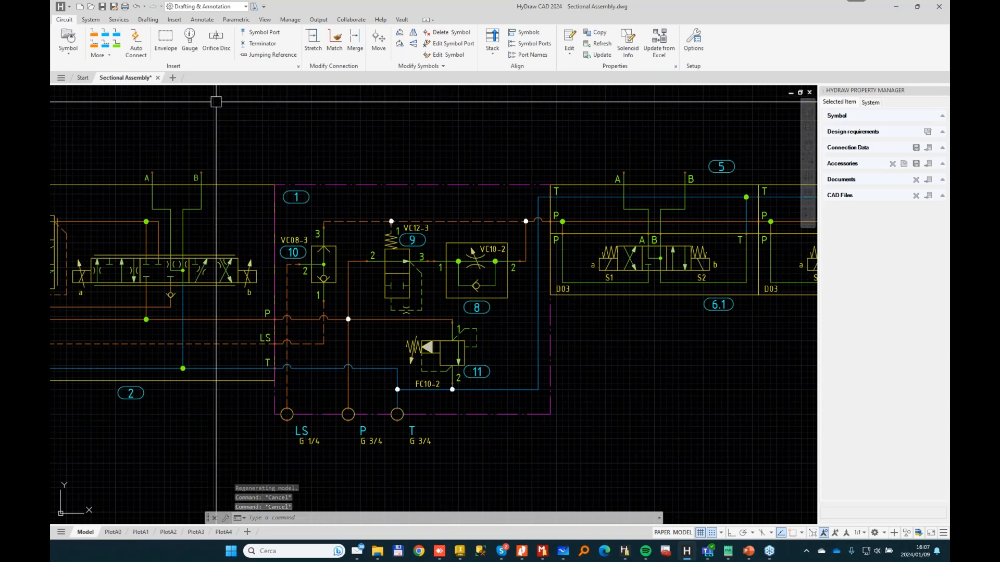
{"action": "left_click", "coordinate": [90, 19]}
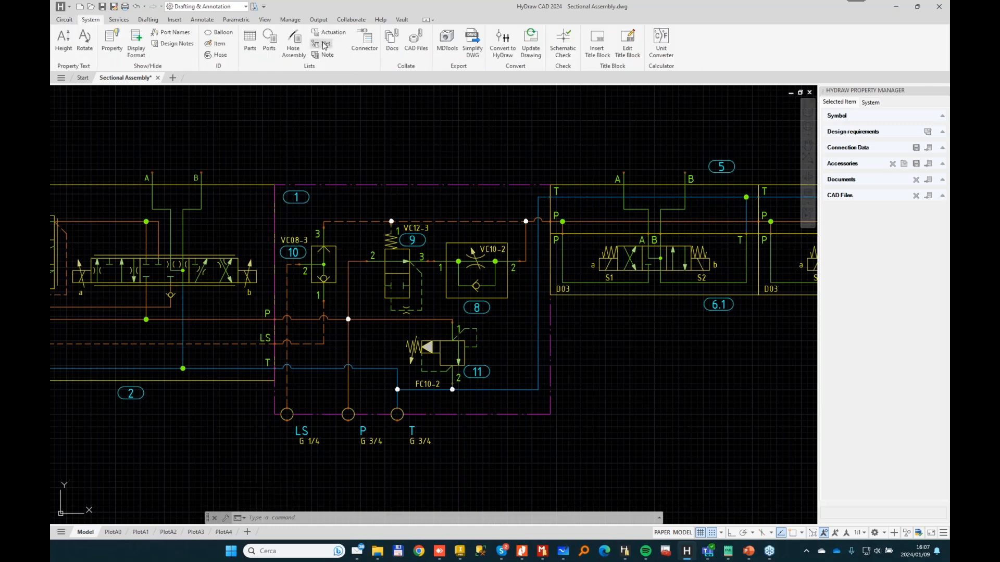
{"action": "left_click", "coordinate": [324, 45]}
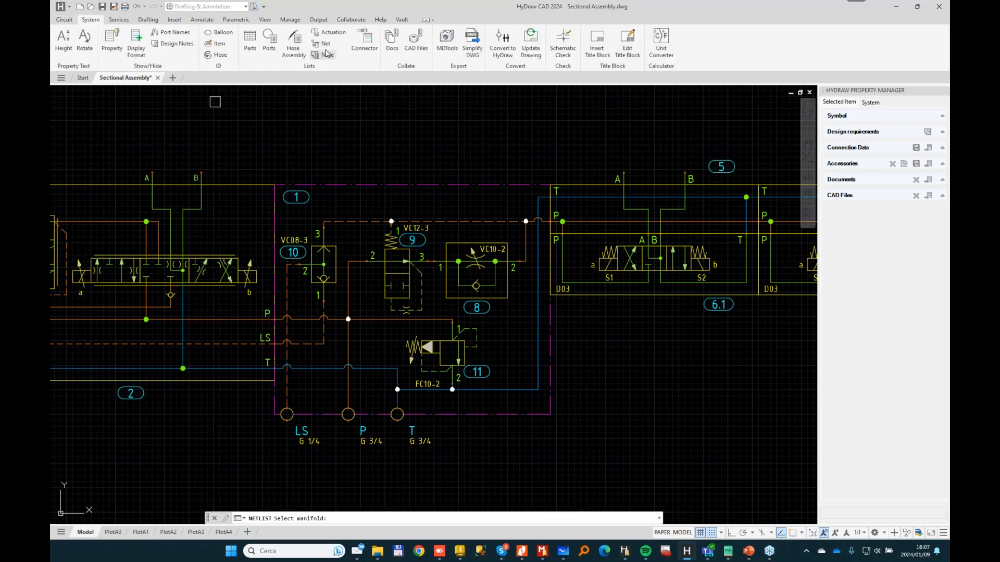
{"action": "left_click", "coordinate": [429, 187]}
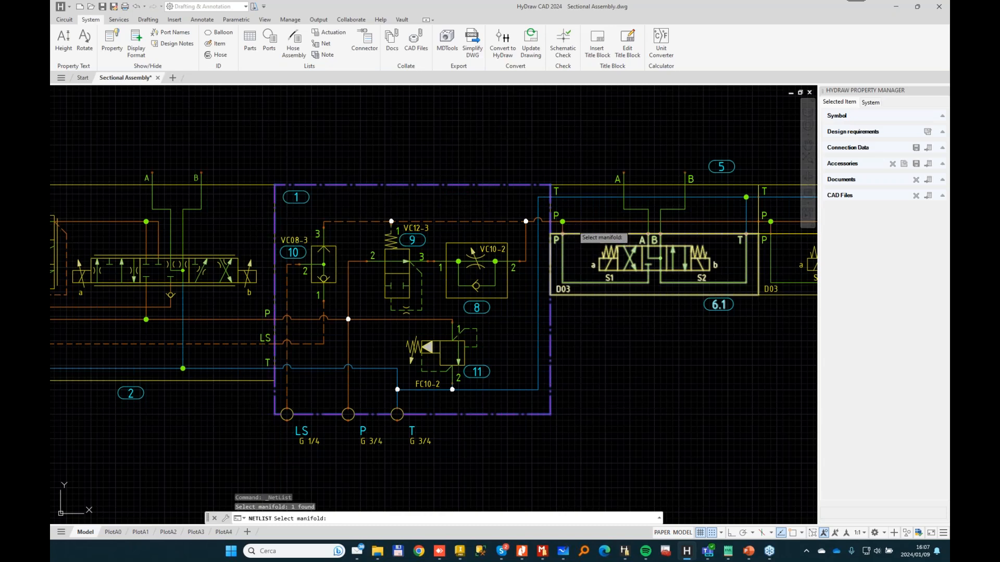
{"action": "key", "text": "Escape"}
Examine the cavity/footprint/interface property of subplate 5 beside manifold 1, then deselect the subplate.
{"action": "left_click", "coordinate": [760, 215]}
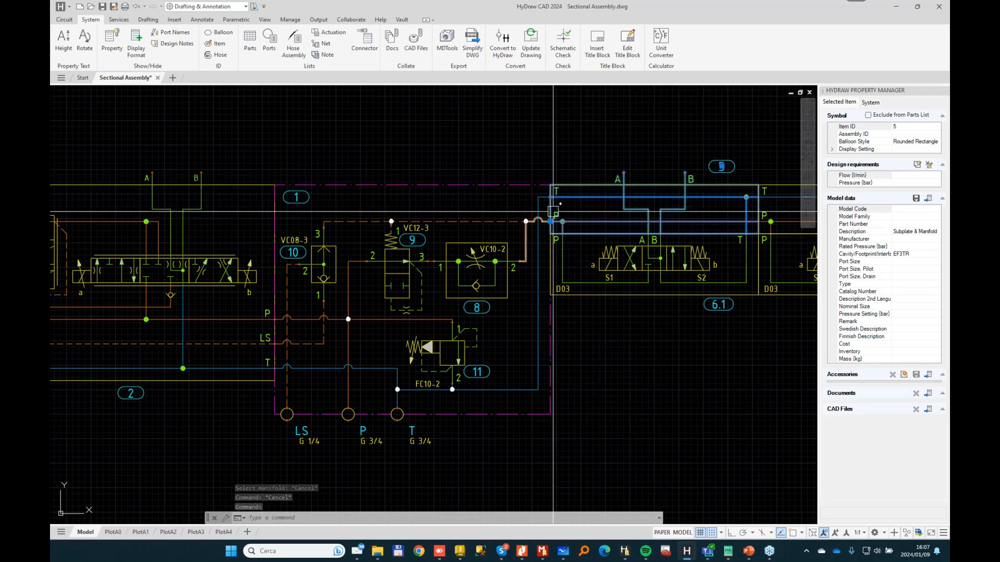
{"action": "scroll", "coordinate": [555, 214], "scroll_direction": "up", "scroll_amount": 2}
{"action": "left_click", "coordinate": [925, 254]}
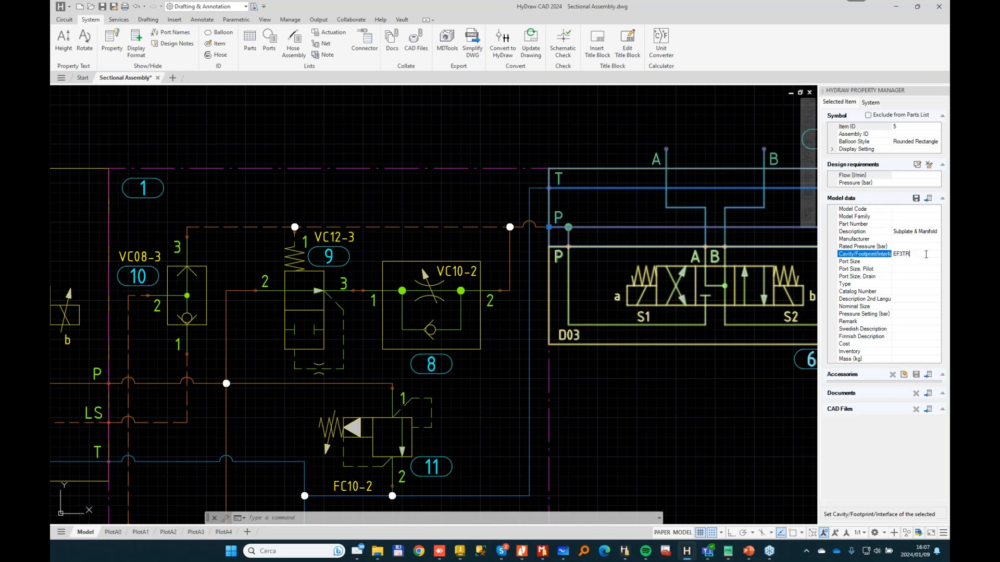
{"action": "left_click_drag", "start_coordinate": [898, 253], "coordinate": [890, 254]}
{"action": "key", "text": "Escape"}
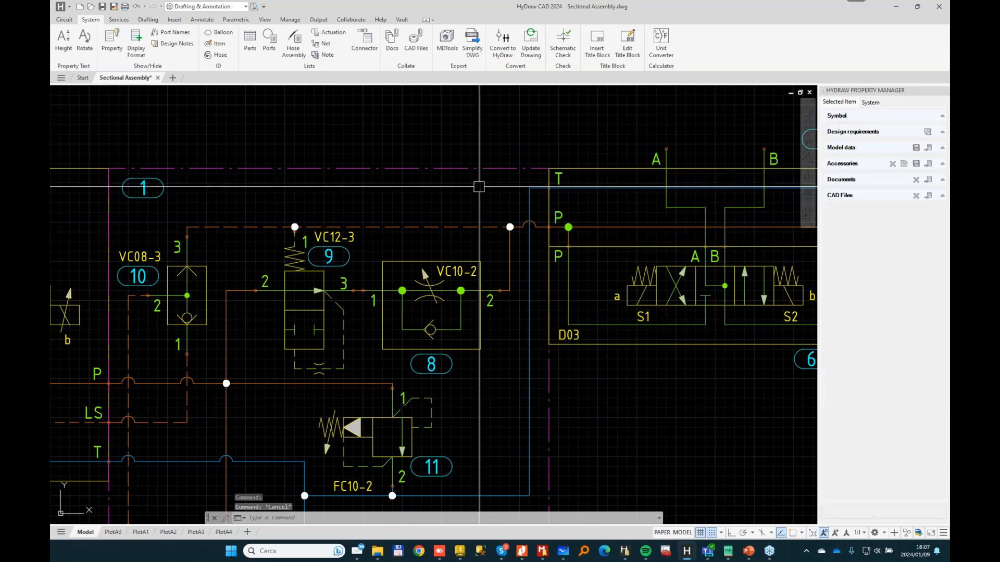
Open the net list of manifold 1, recreate it for the changed connection lines and clear the flags in the schematic.
{"action": "scroll", "coordinate": [598, 110], "scroll_direction": "down", "scroll_amount": 2}
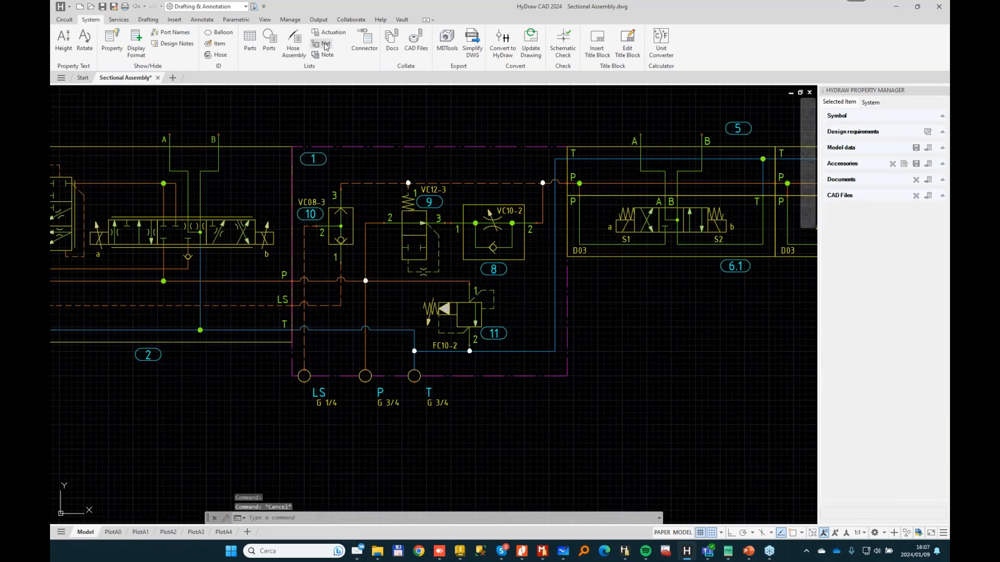
{"action": "left_click", "coordinate": [326, 45]}
{"action": "left_click", "coordinate": [452, 147]}
{"action": "key", "text": "Return"}
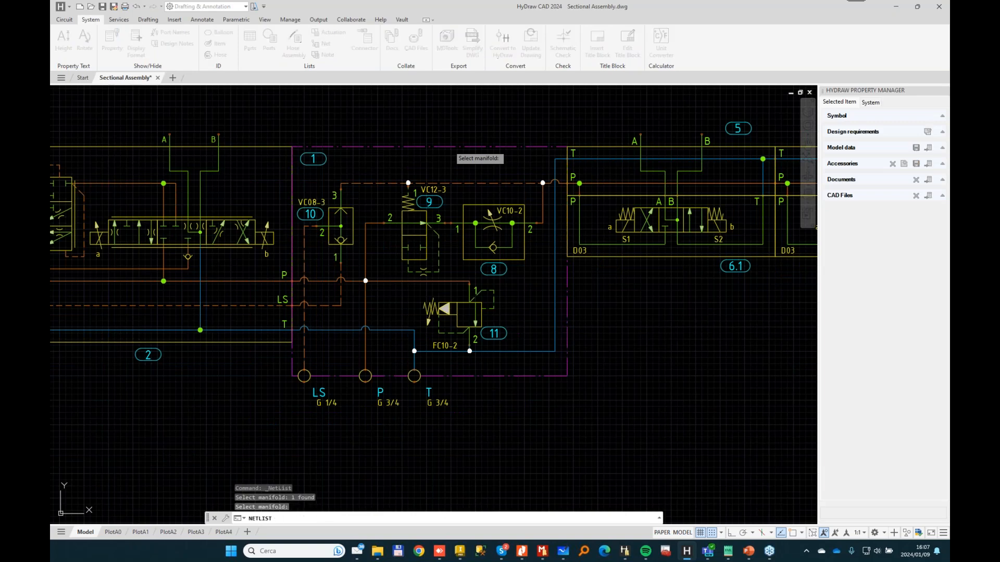
{"action": "left_click", "coordinate": [569, 295]}
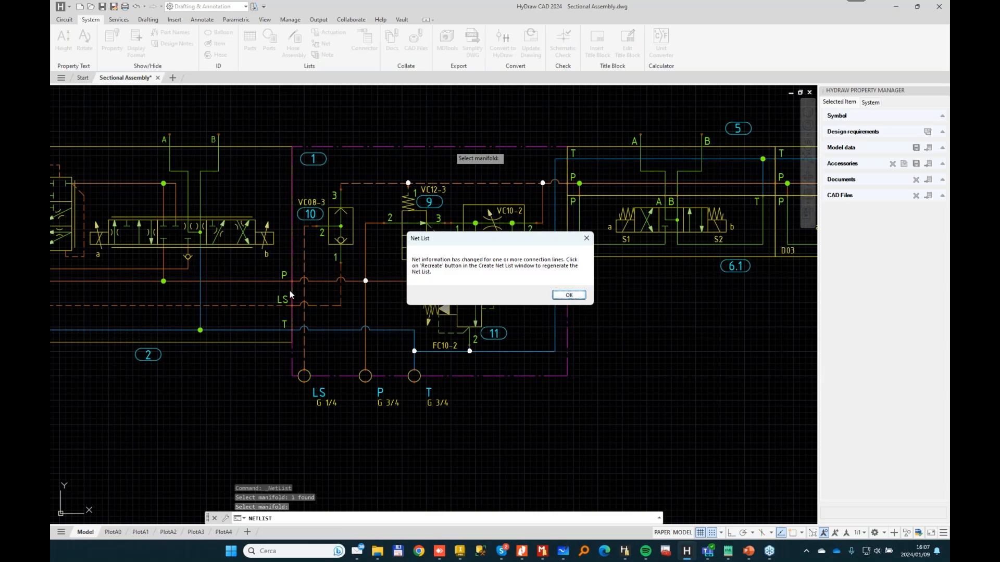
{"action": "left_click", "coordinate": [562, 295]}
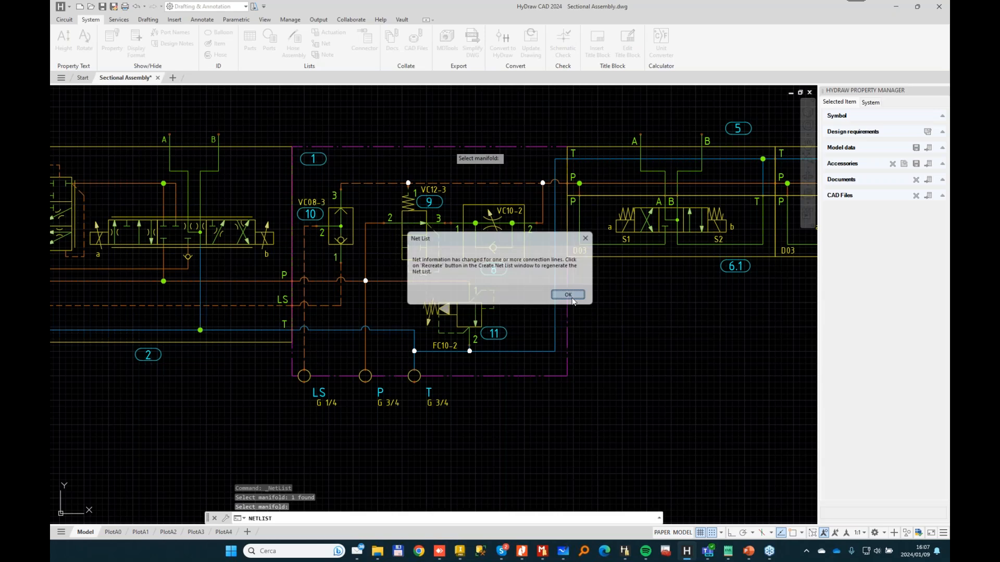
{"action": "left_click", "coordinate": [449, 145]}
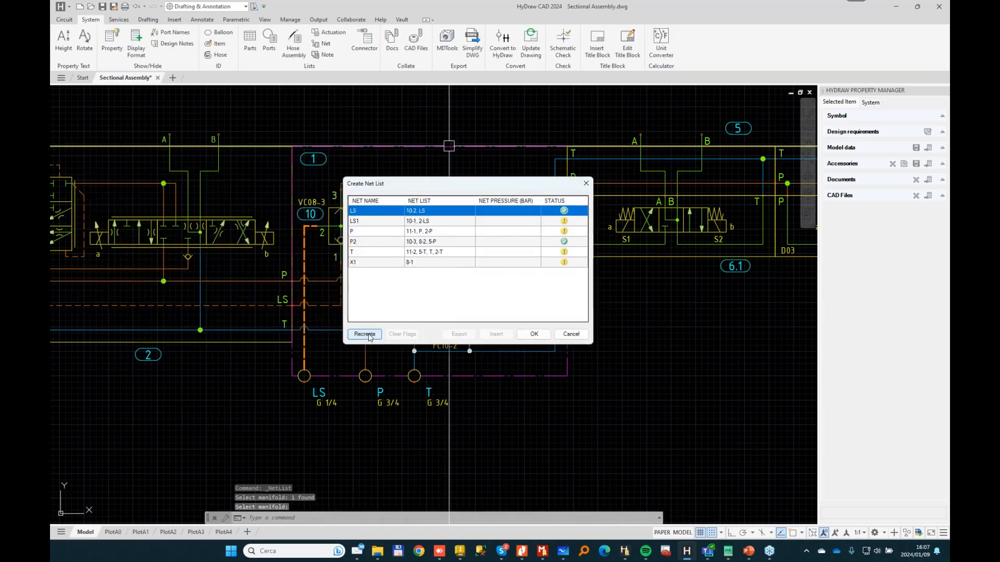
{"action": "left_click_drag", "start_coordinate": [465, 188], "coordinate": [721, 193]}
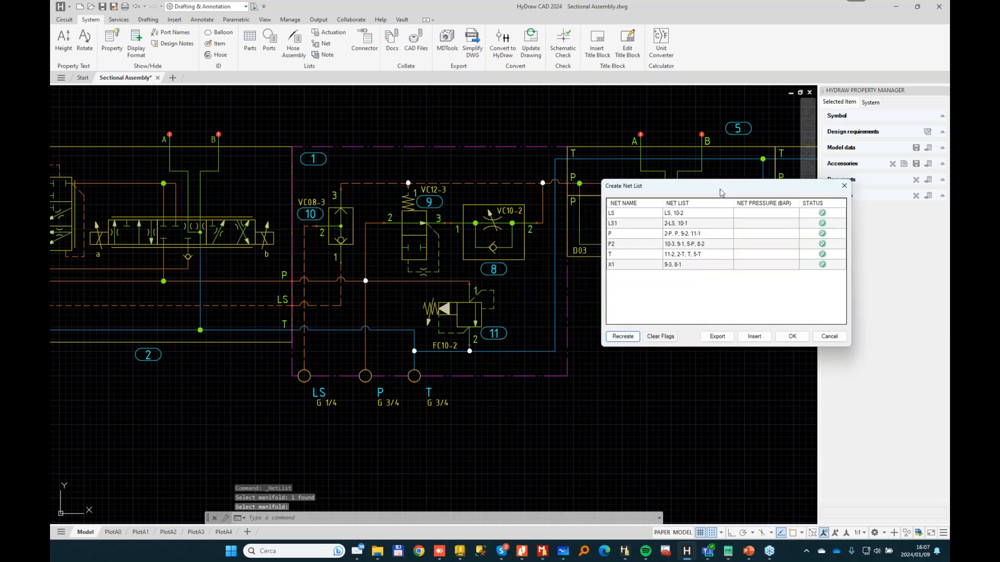
{"action": "left_click", "coordinate": [660, 336]}
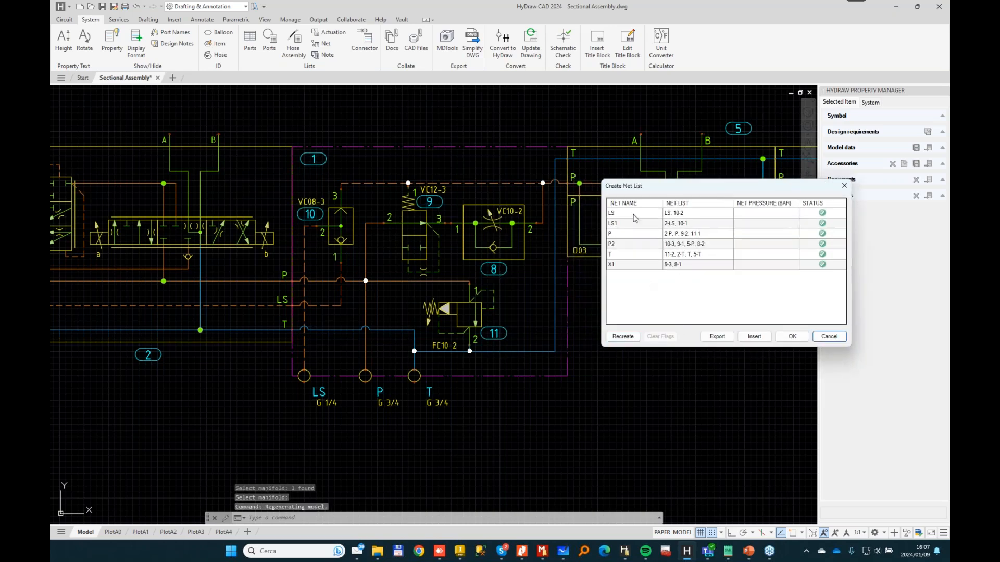
Review nets LS, LS1, P, P2 and T in manifold 1's net list by highlighting each one in the schematic.
{"action": "left_click", "coordinate": [633, 215]}
{"action": "left_click", "coordinate": [627, 223]}
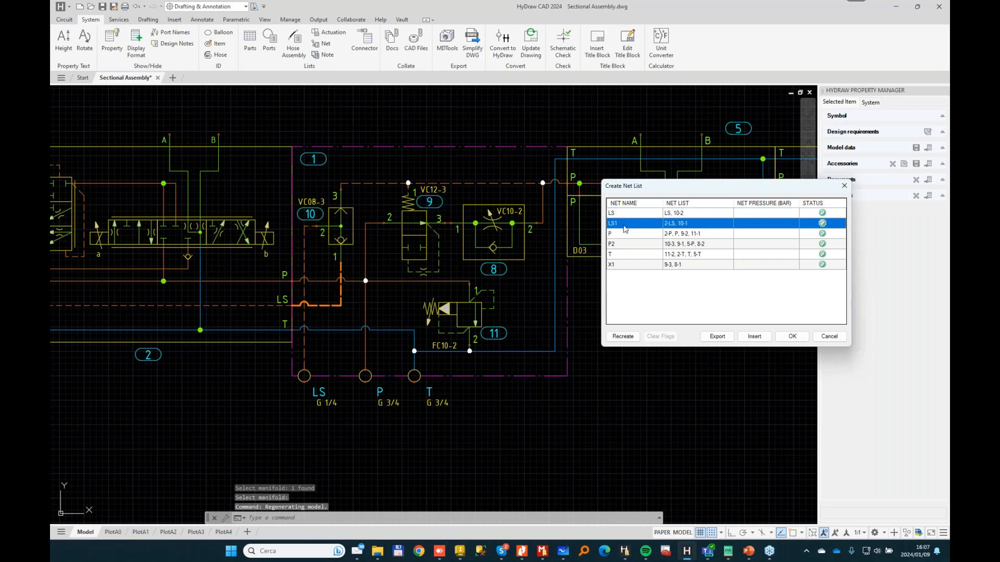
{"action": "left_click", "coordinate": [621, 235]}
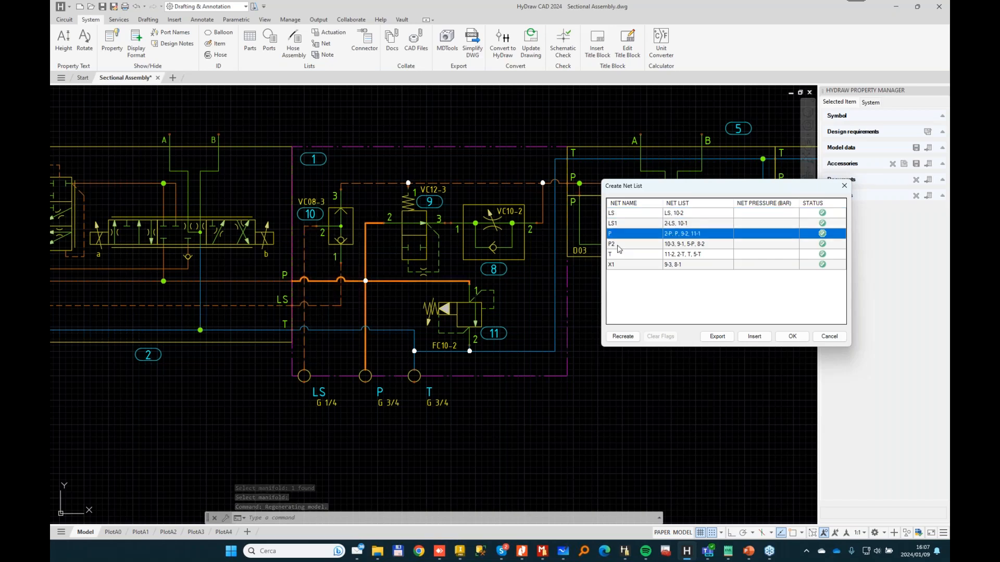
{"action": "left_click", "coordinate": [620, 244]}
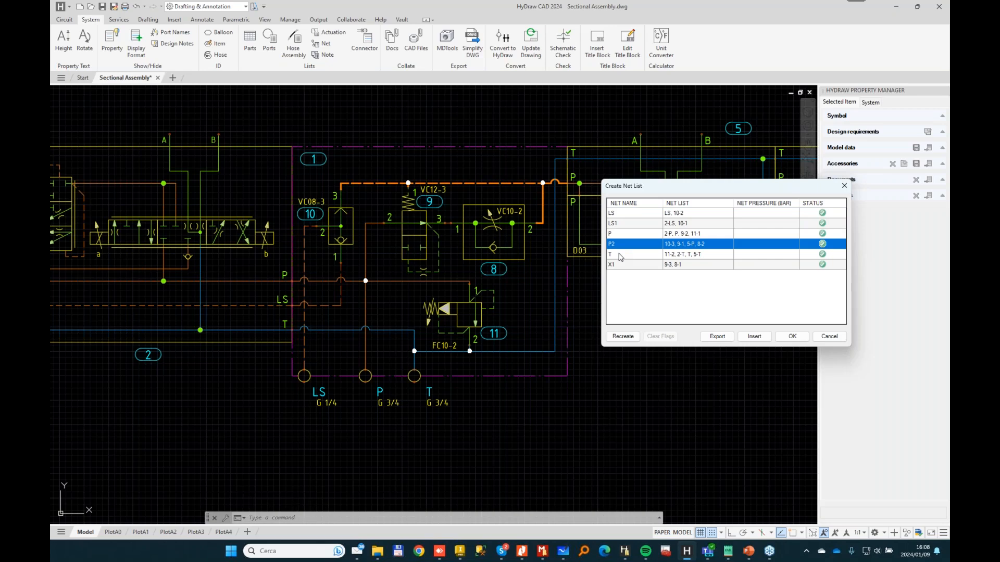
{"action": "left_click", "coordinate": [617, 254]}
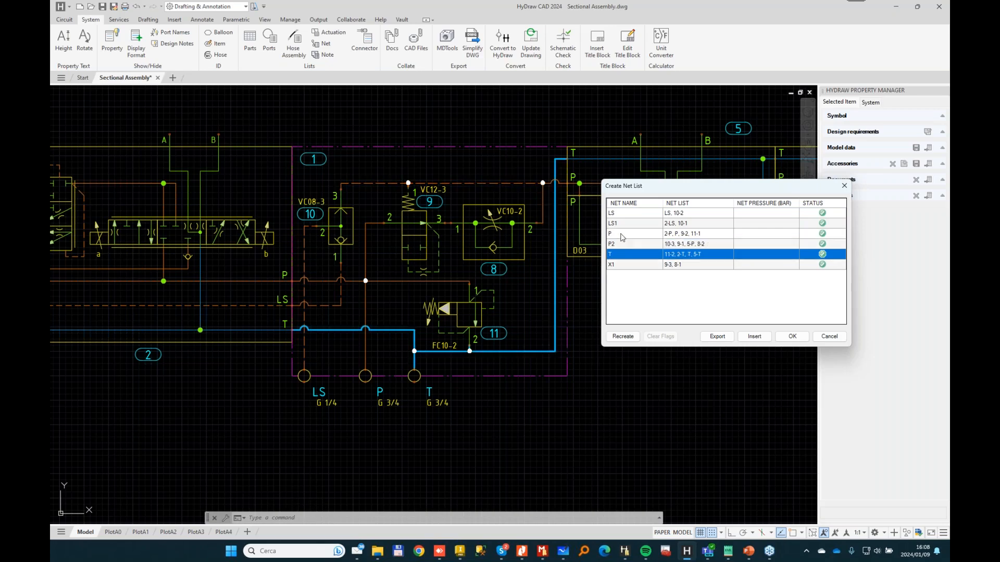
Rename the net joining 10-3, 9-1, 5-P and 8-2 to P1 in manifold 1's net list.
{"action": "left_click", "coordinate": [615, 236]}
{"action": "left_click", "coordinate": [623, 233]}
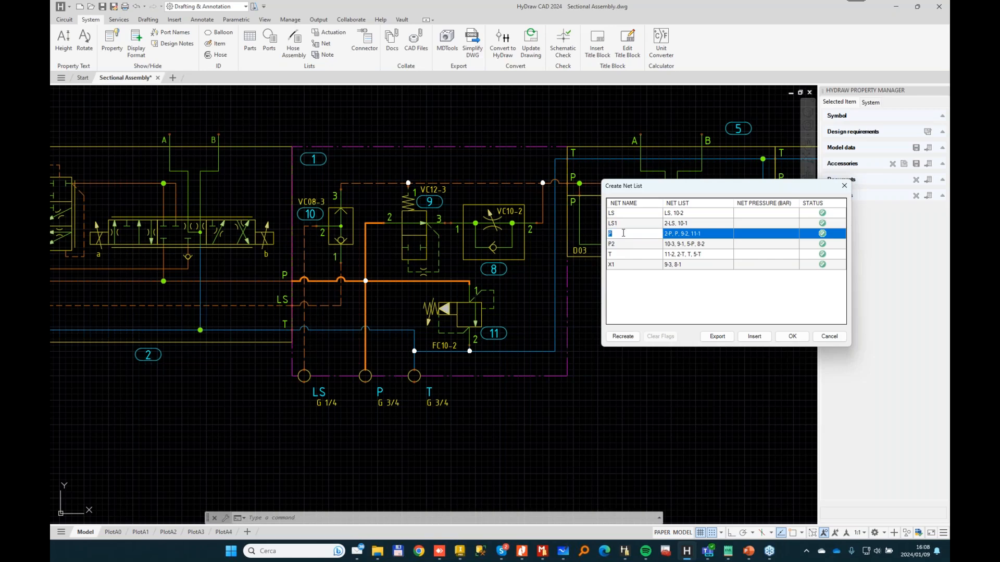
{"action": "left_click", "coordinate": [623, 244]}
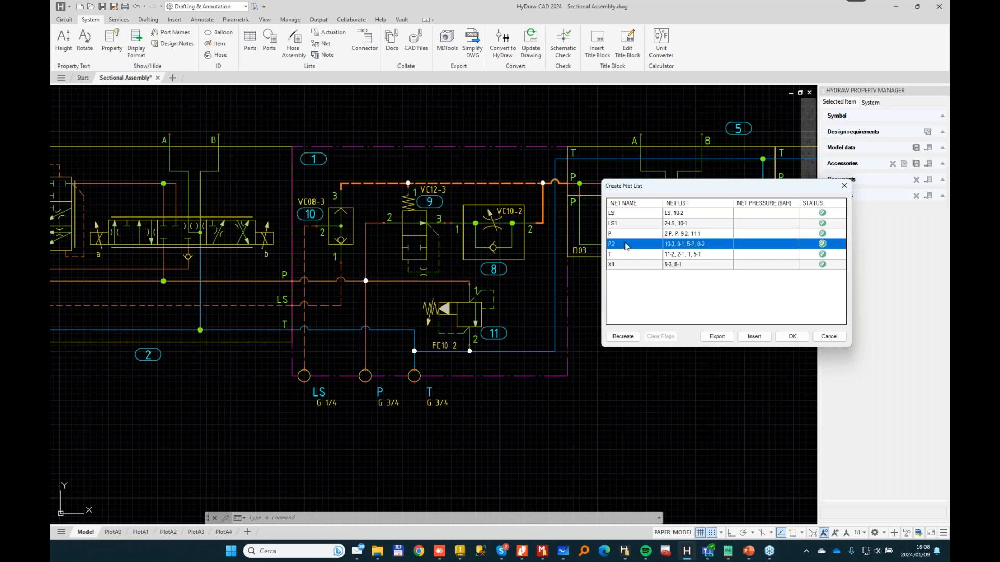
{"action": "type", "text": "P"}
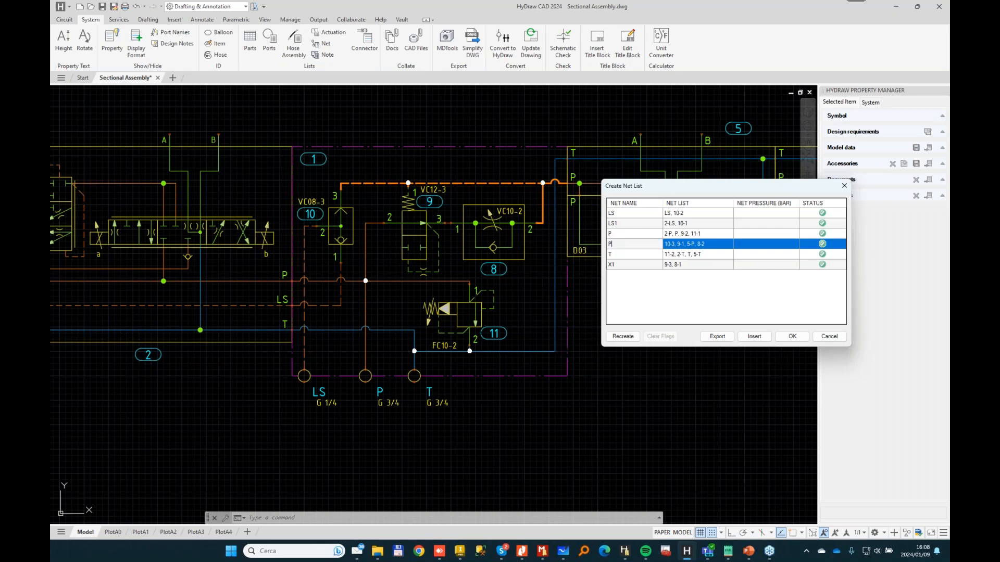
{"action": "left_click", "coordinate": [627, 255]}
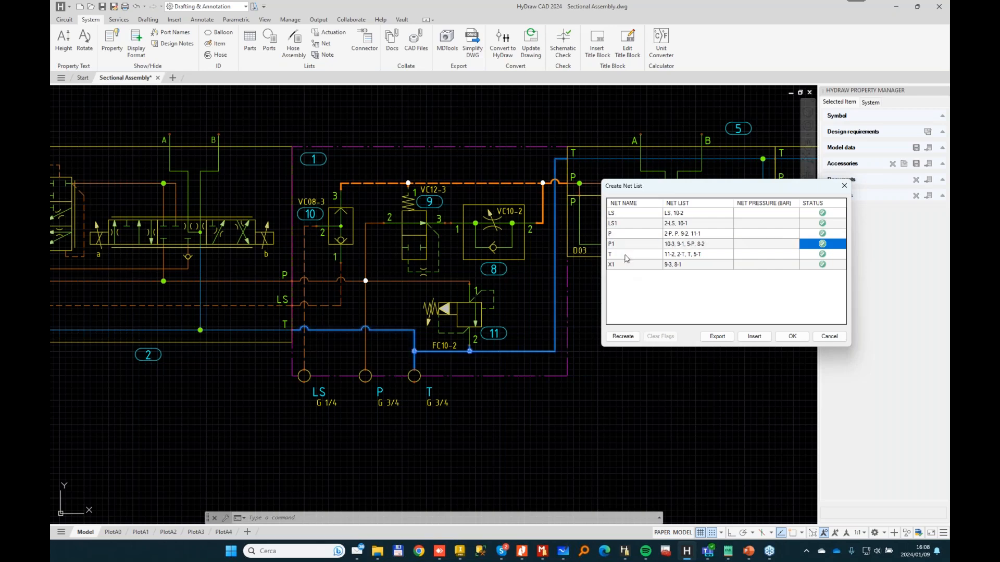
Rename net X1, which joins 9-3 and 8-1, to P2 in the net list.
{"action": "left_click", "coordinate": [625, 266]}
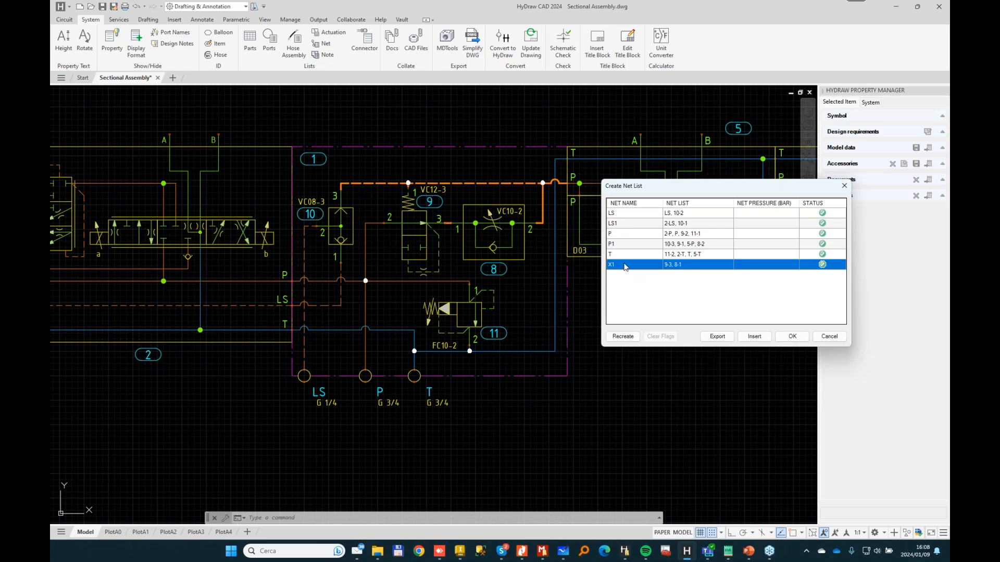
{"action": "left_click", "coordinate": [625, 265]}
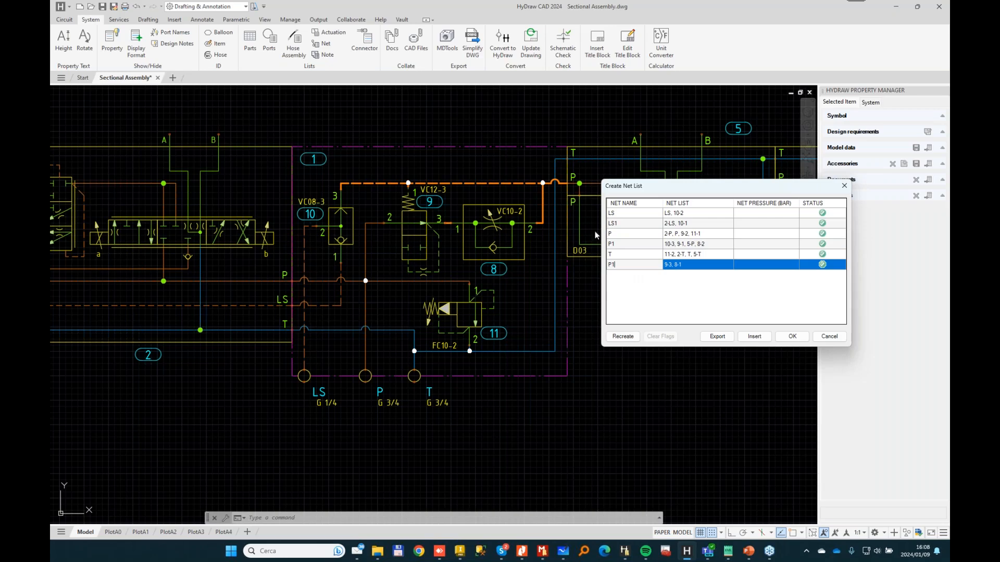
{"action": "type", "text": "P1"}
{"action": "double_click", "coordinate": [622, 265]}
Check the renamed nets against the others by highlighting them in the schematic, then accept the net list.
{"action": "left_click", "coordinate": [625, 243]}
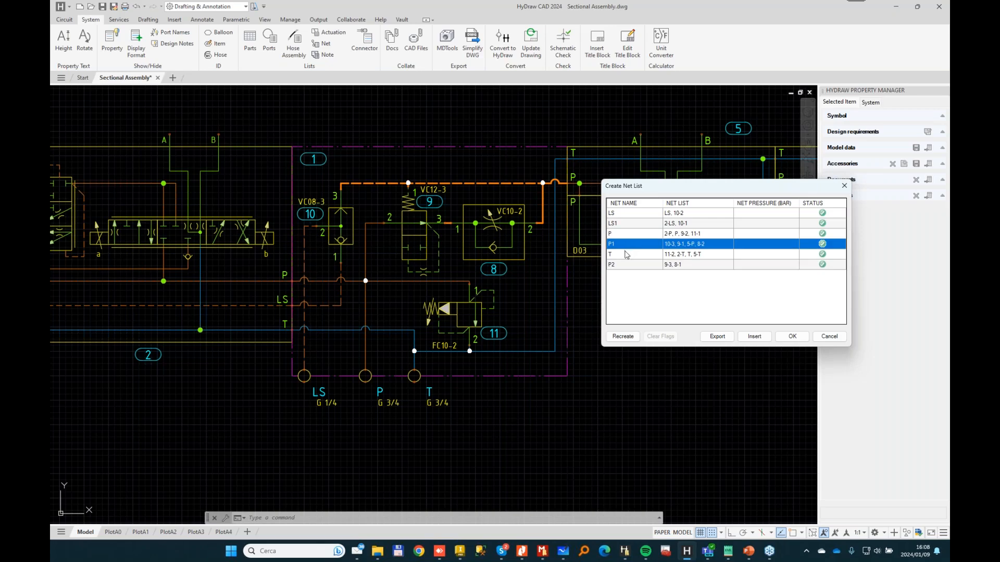
{"action": "left_click", "coordinate": [625, 253]}
{"action": "left_click", "coordinate": [643, 232]}
{"action": "left_click", "coordinate": [639, 214]}
{"action": "left_click", "coordinate": [640, 245]}
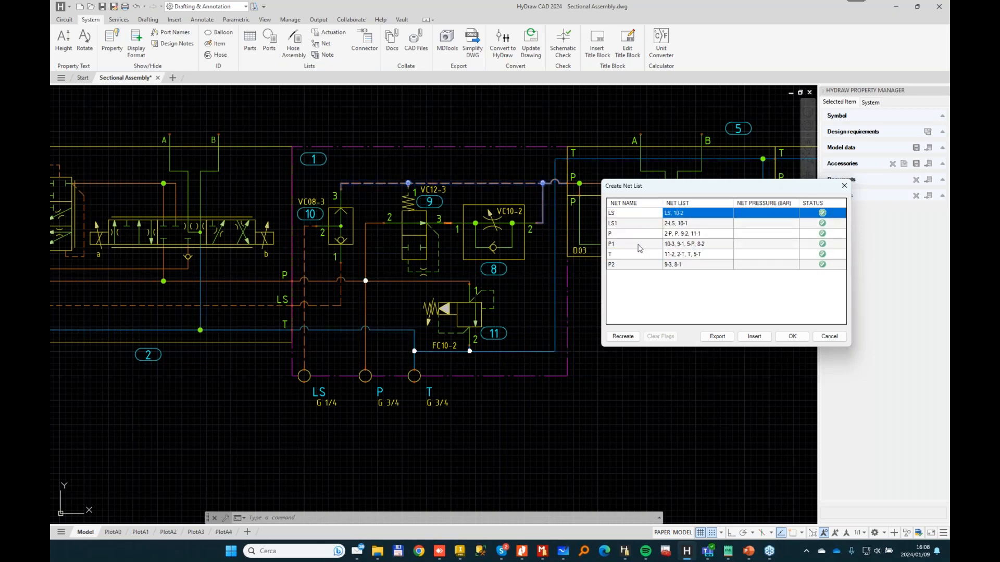
{"action": "left_click", "coordinate": [625, 223]}
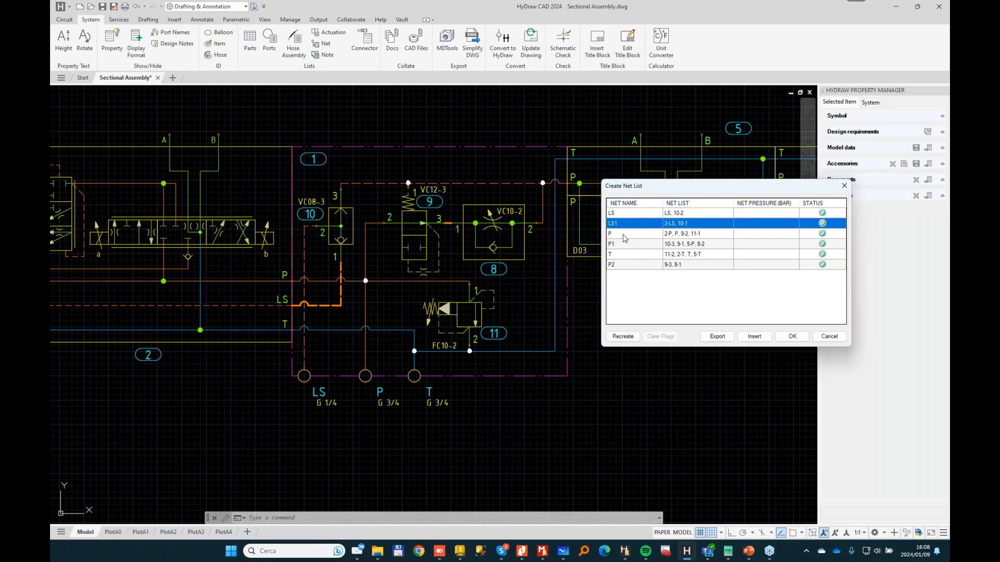
{"action": "left_click", "coordinate": [626, 243]}
{"action": "left_click", "coordinate": [630, 264]}
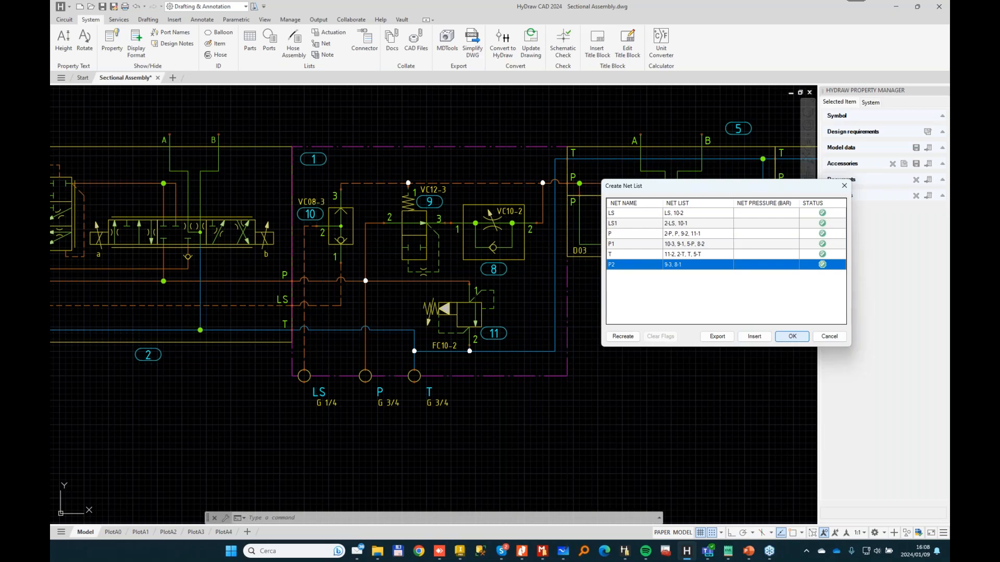
{"action": "left_click", "coordinate": [792, 337]}
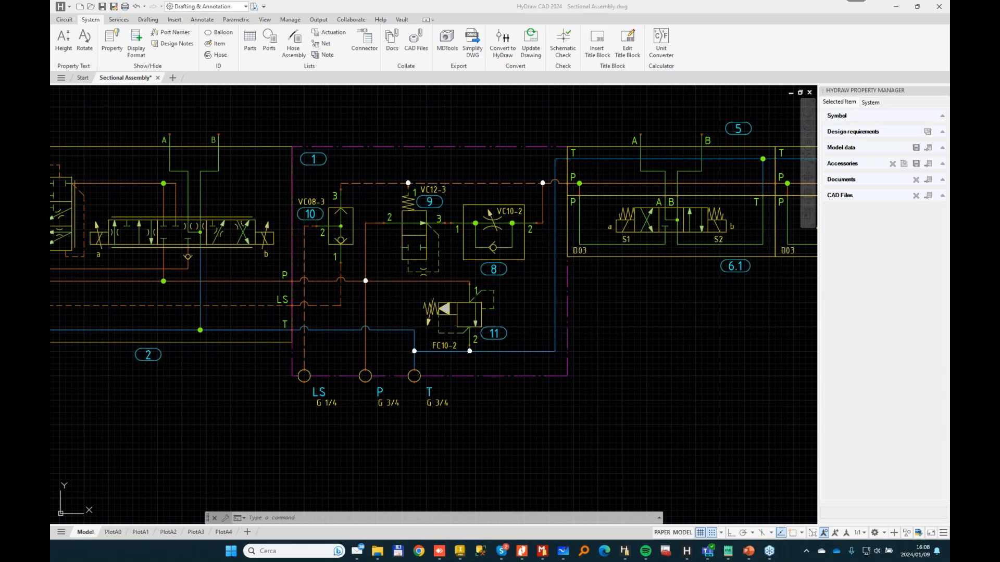
{"action": "left_click", "coordinate": [466, 126]}
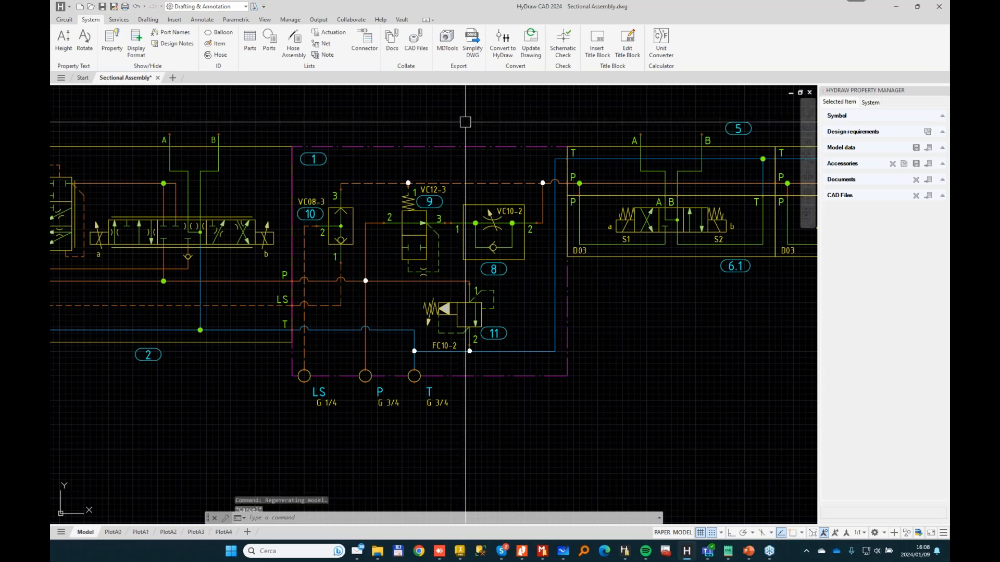
{"action": "key", "text": "Escape"}
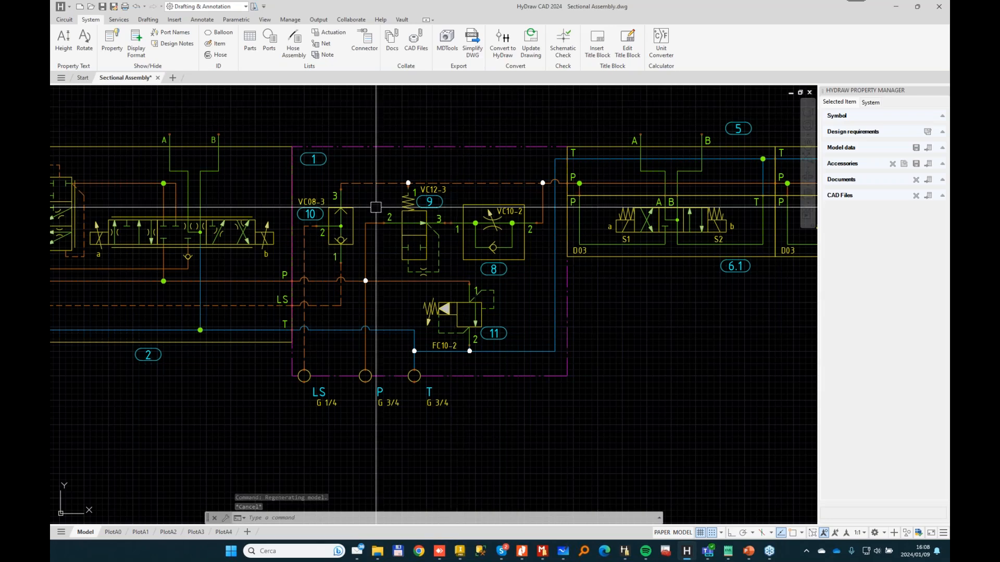
Examine the model data and assigned CAD files of valves 9 and 11 in manifold 1, then deselect them.
{"action": "left_click", "coordinate": [410, 224]}
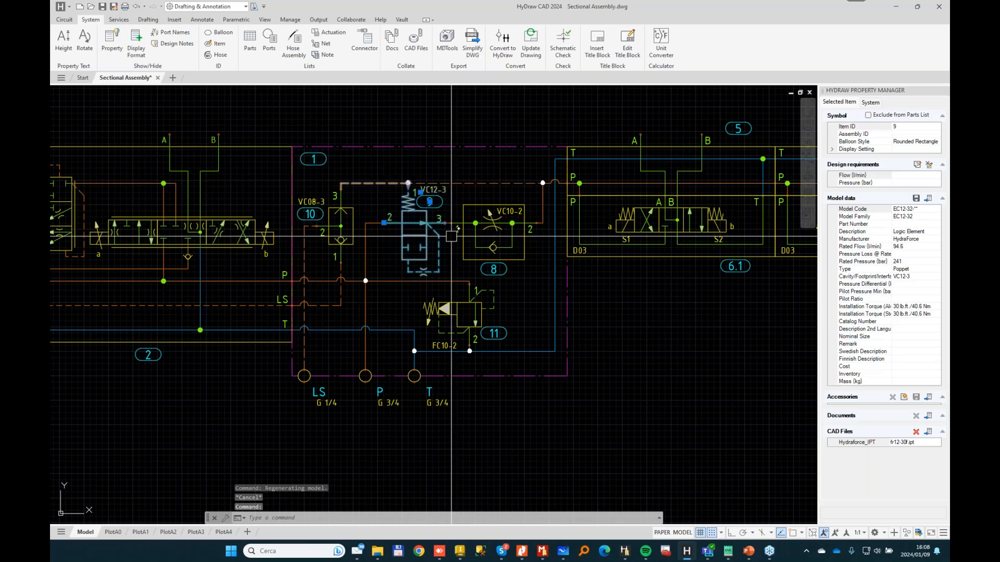
{"action": "left_click", "coordinate": [476, 300]}
{"action": "key", "text": "Escape"}
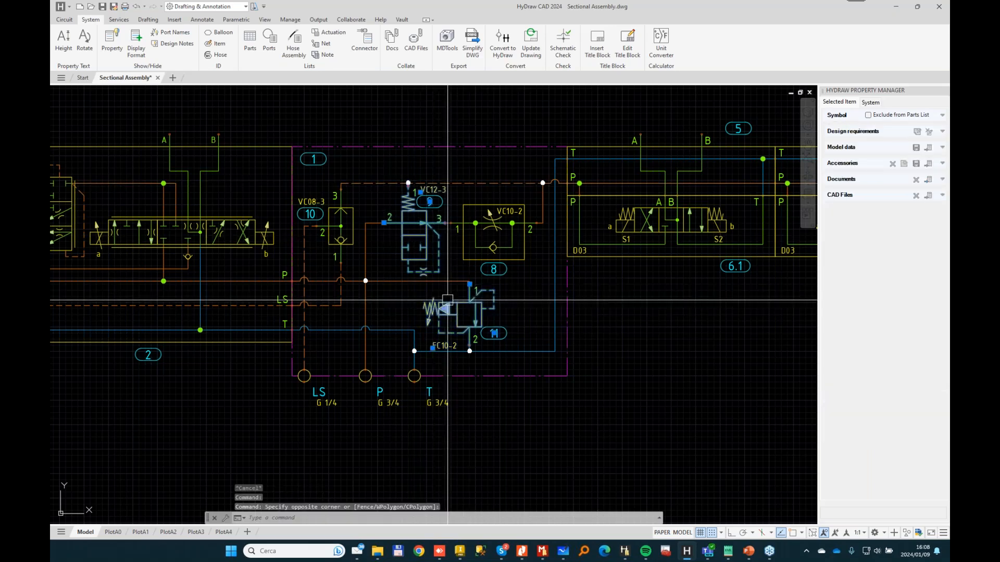
{"action": "left_click", "coordinate": [457, 301]}
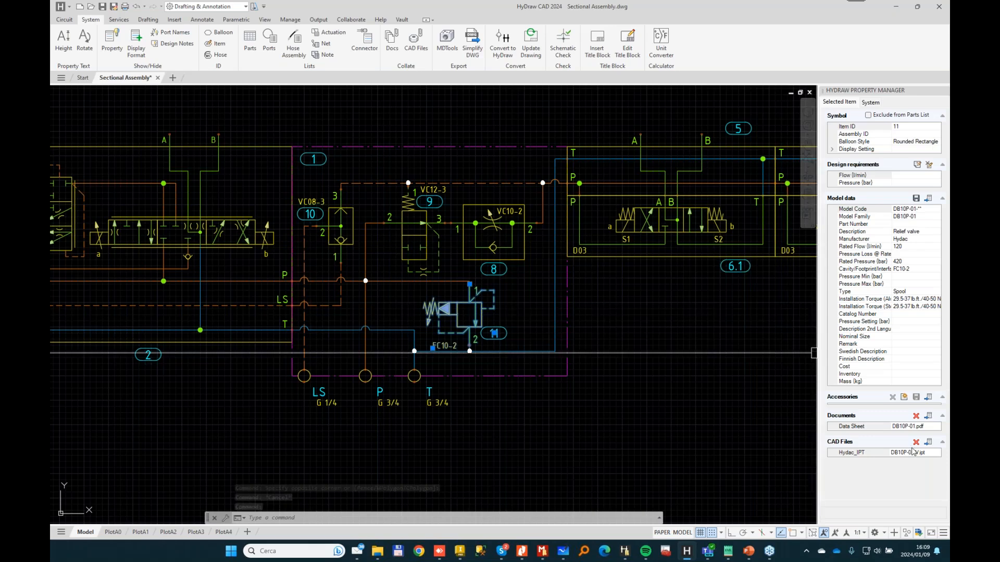
{"action": "left_click", "coordinate": [933, 455]}
{"action": "left_click_drag", "start_coordinate": [910, 454], "coordinate": [866, 455]}
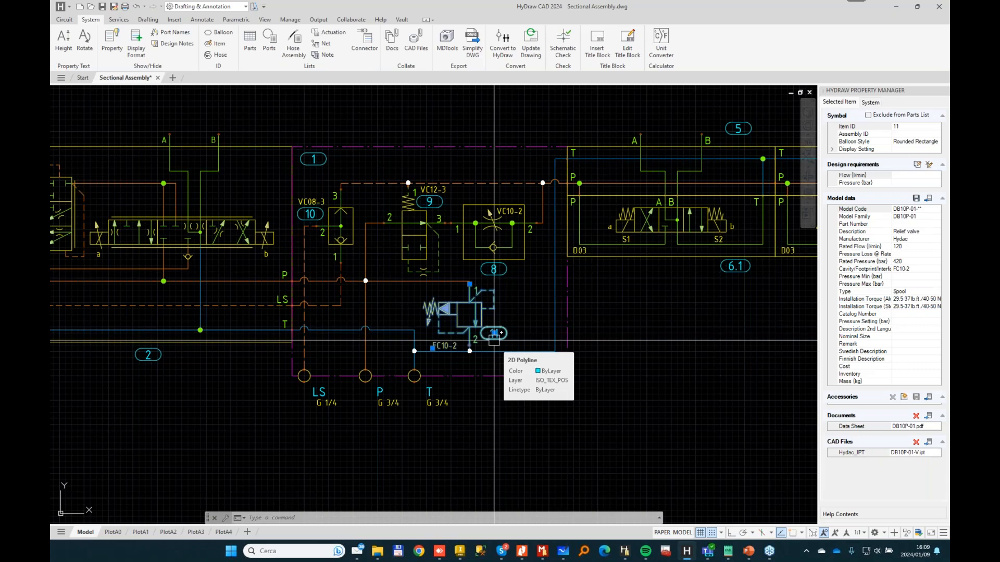
{"action": "key", "text": "Escape"}
Examine the model data and CAD files of valves 8 and 9, select valve 10 as well, then clear the selection.
{"action": "left_click", "coordinate": [499, 223]}
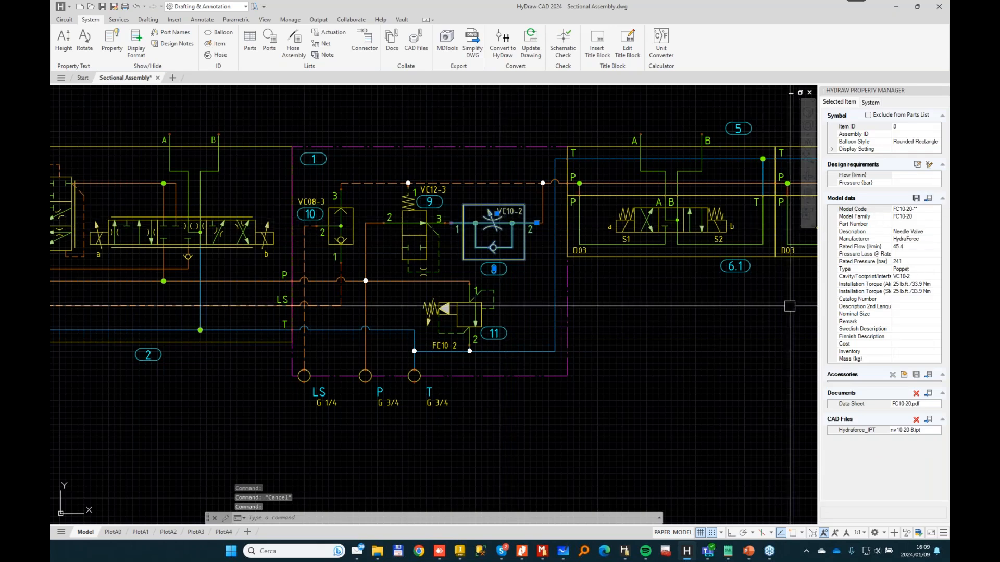
{"action": "left_click", "coordinate": [419, 223]}
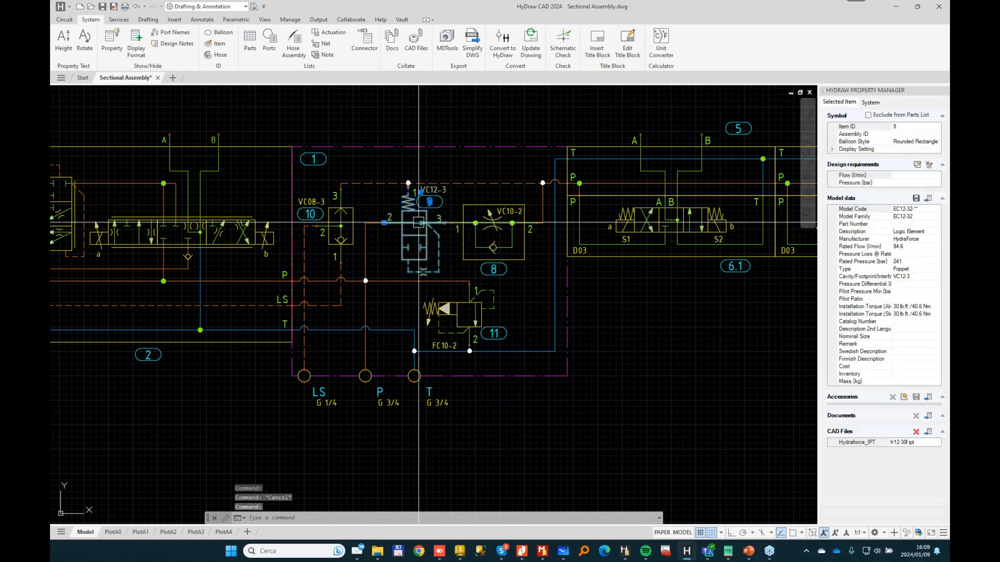
{"action": "left_click", "coordinate": [313, 207]}
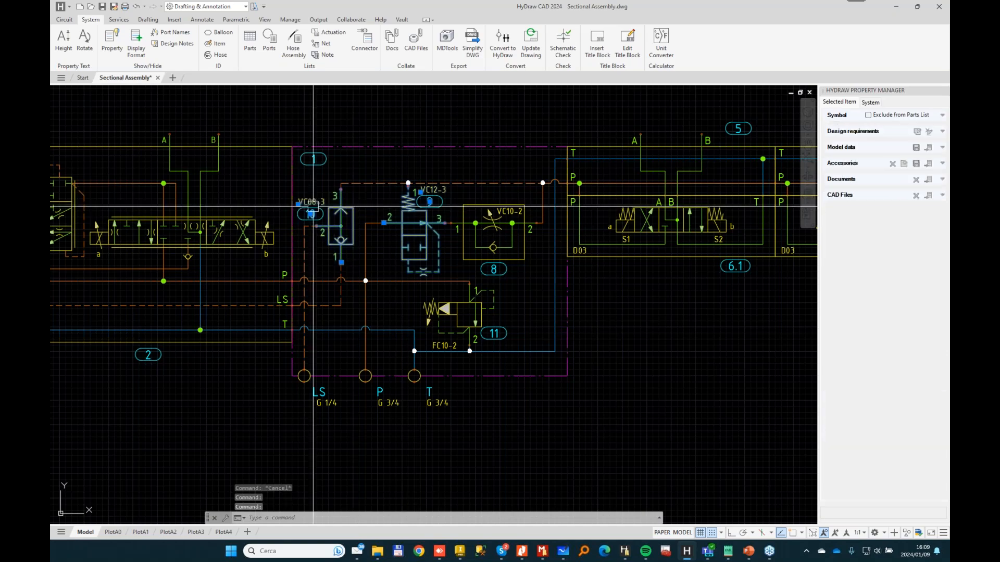
{"action": "key", "text": "Escape"}
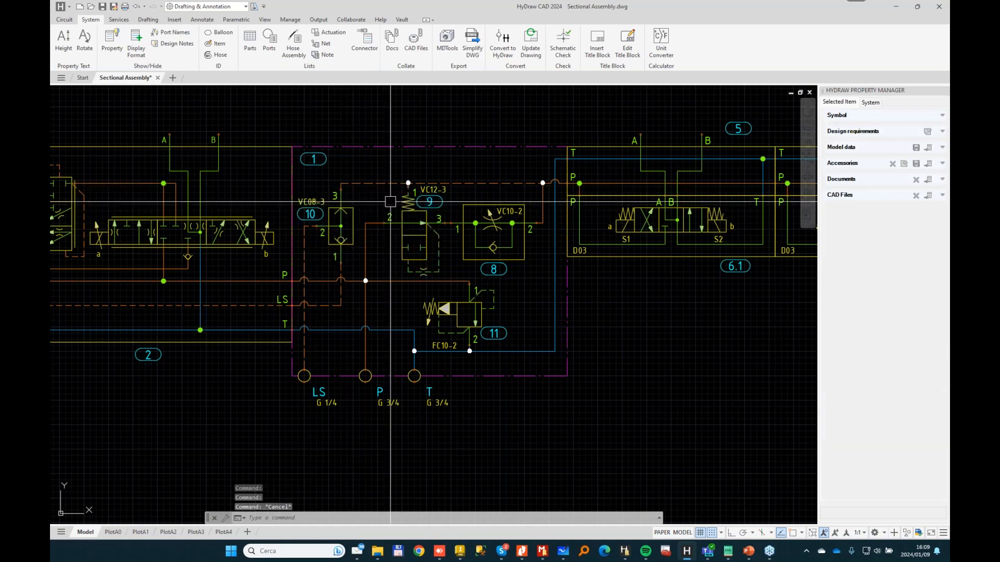
Start the MDTools export for manifold 1 and continue despite the unconnected ports of items 2 and 5.
{"action": "scroll", "coordinate": [391, 202], "scroll_direction": "down", "scroll_amount": 2}
{"action": "middle_click_drag", "start_coordinate": [390, 202], "coordinate": [361, 198]}
{"action": "scroll", "coordinate": [413, 259], "scroll_direction": "up", "scroll_amount": 2}
{"action": "key", "text": "Escape"}
{"action": "left_click", "coordinate": [447, 39]}
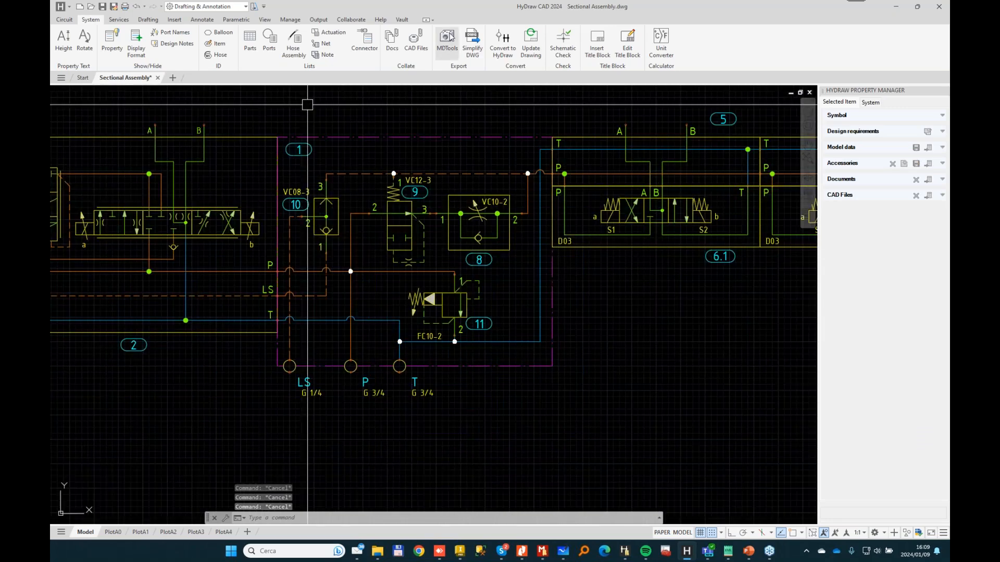
{"action": "left_click", "coordinate": [448, 137]}
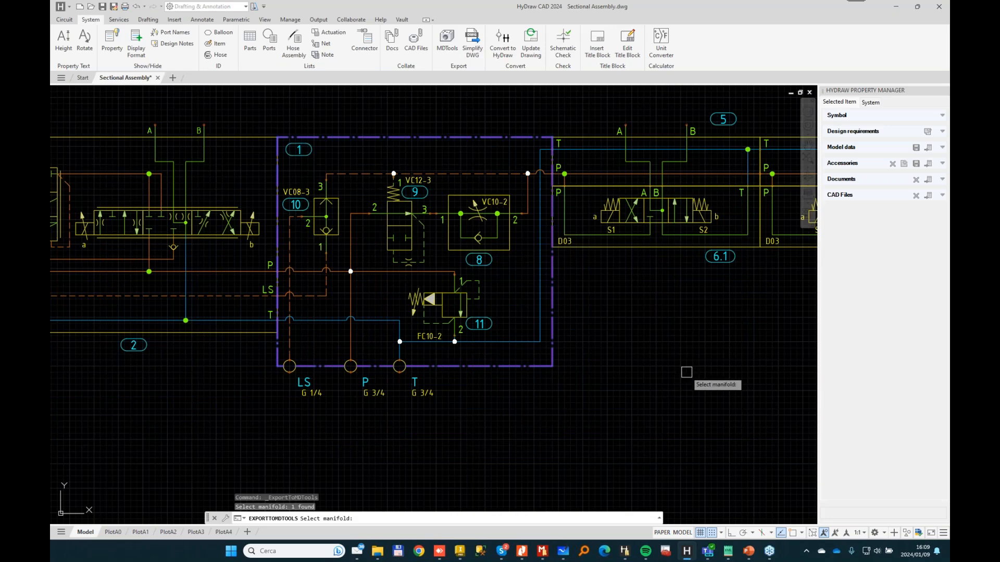
{"action": "key", "text": "Return"}
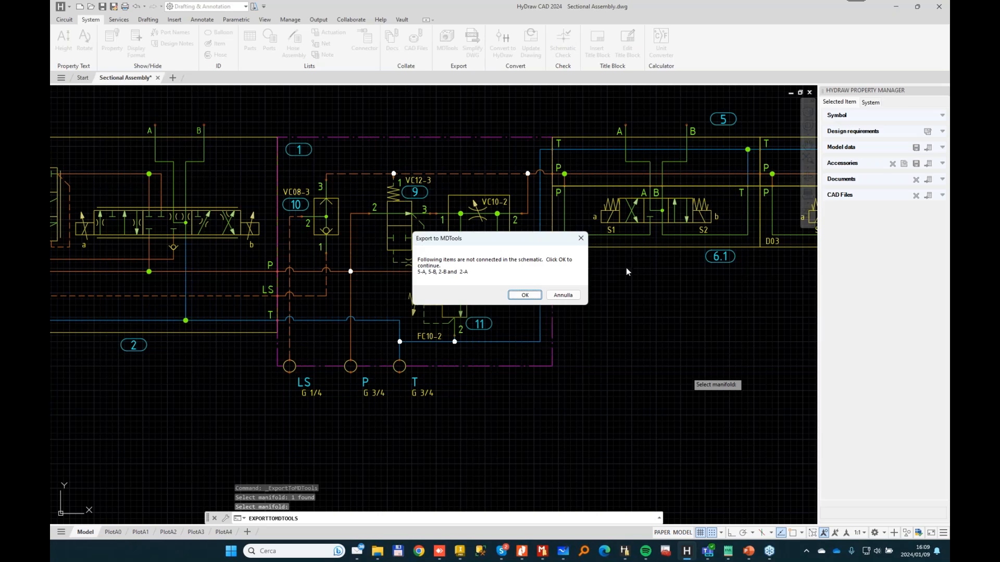
{"action": "left_click", "coordinate": [524, 295]}
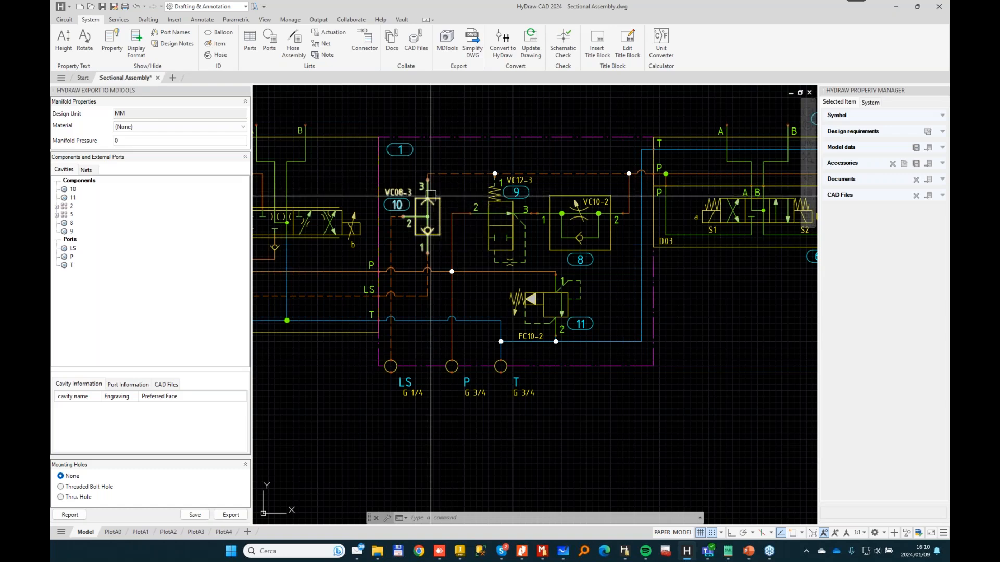
Review the cavity information of components 10, 11, 2 and 5, including the preferred face options of component 5.
{"action": "left_click", "coordinate": [73, 190]}
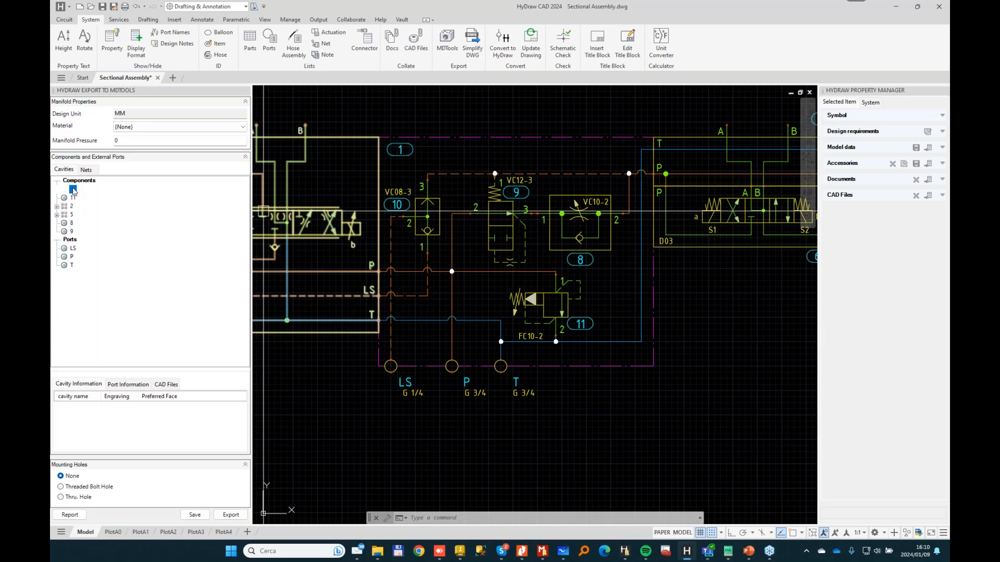
{"action": "left_click", "coordinate": [73, 198]}
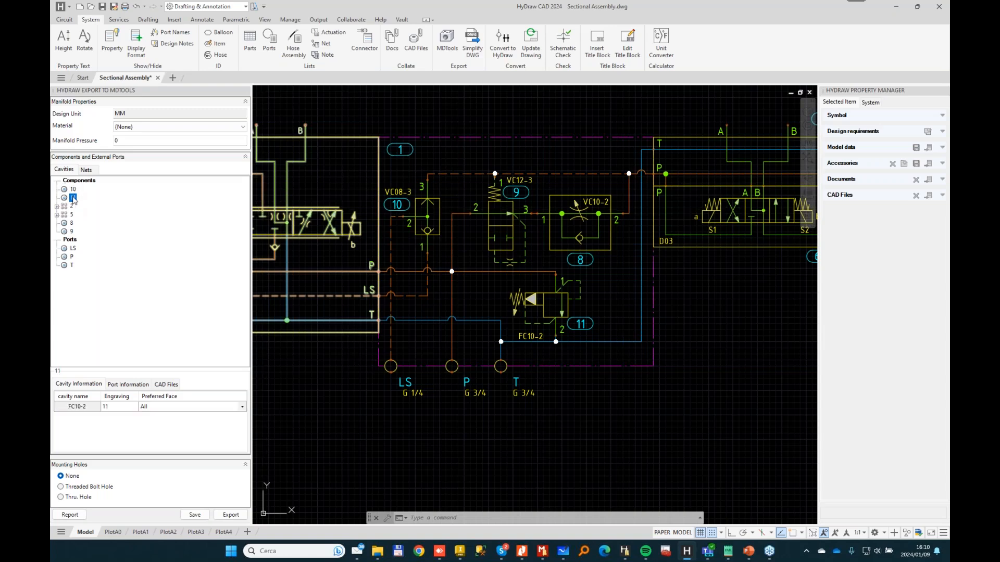
{"action": "left_click", "coordinate": [70, 206]}
{"action": "left_click", "coordinate": [71, 214]}
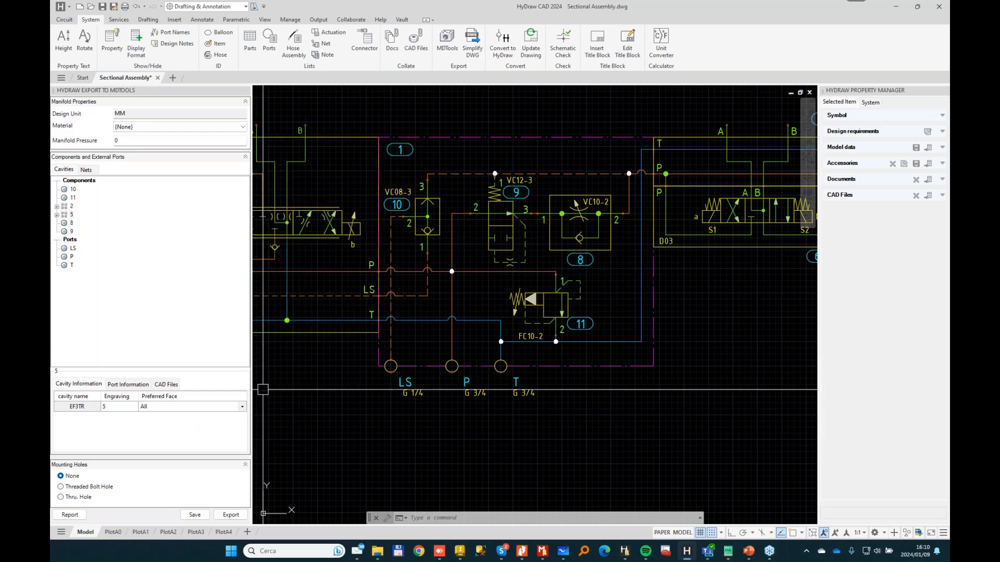
{"action": "left_click", "coordinate": [242, 406]}
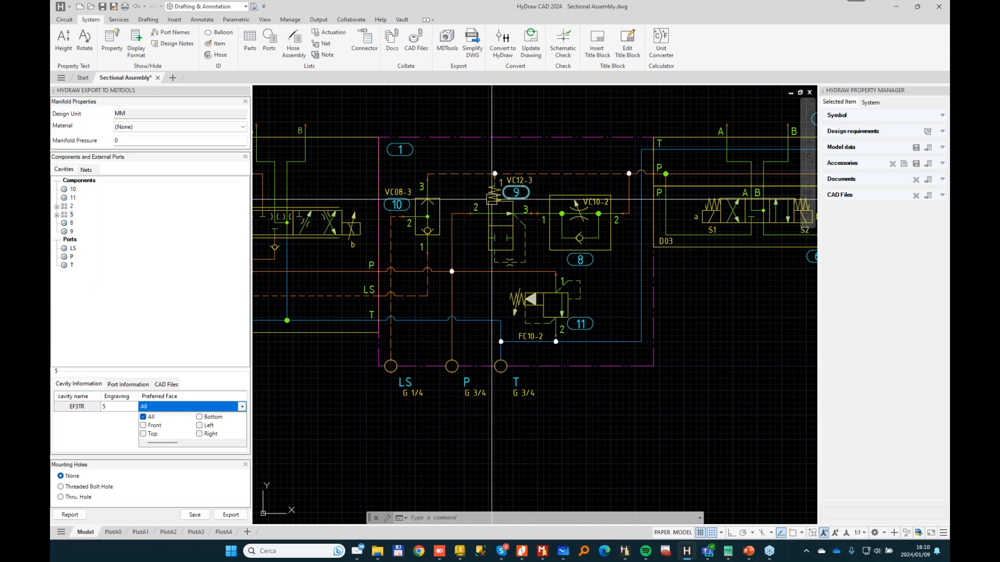
Review the manifold's nets in the MDTools export data by highlighting them in the schematic, ending with net T.
{"action": "left_click", "coordinate": [86, 171]}
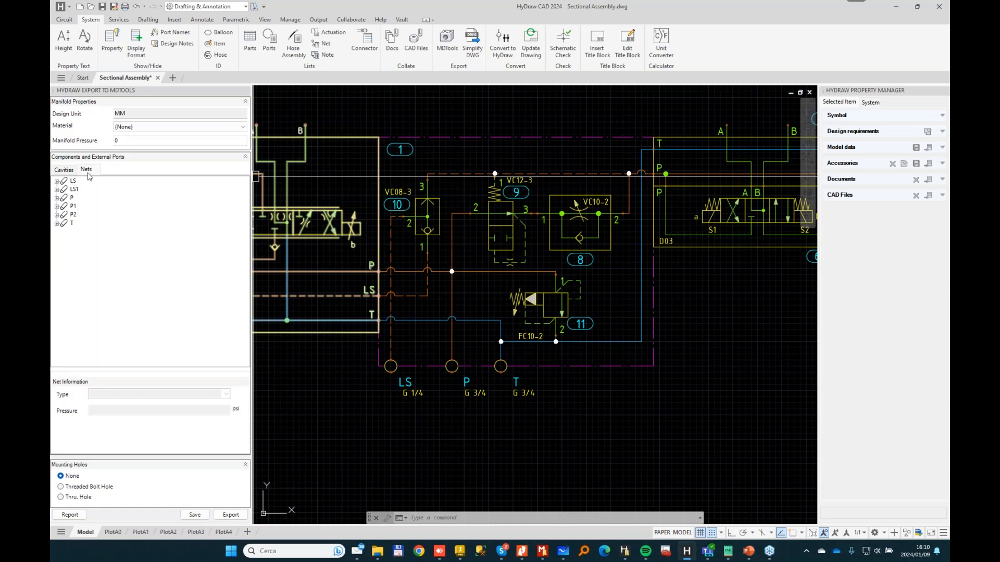
{"action": "left_click", "coordinate": [74, 189]}
{"action": "left_click", "coordinate": [72, 181]}
{"action": "left_click", "coordinate": [71, 198]}
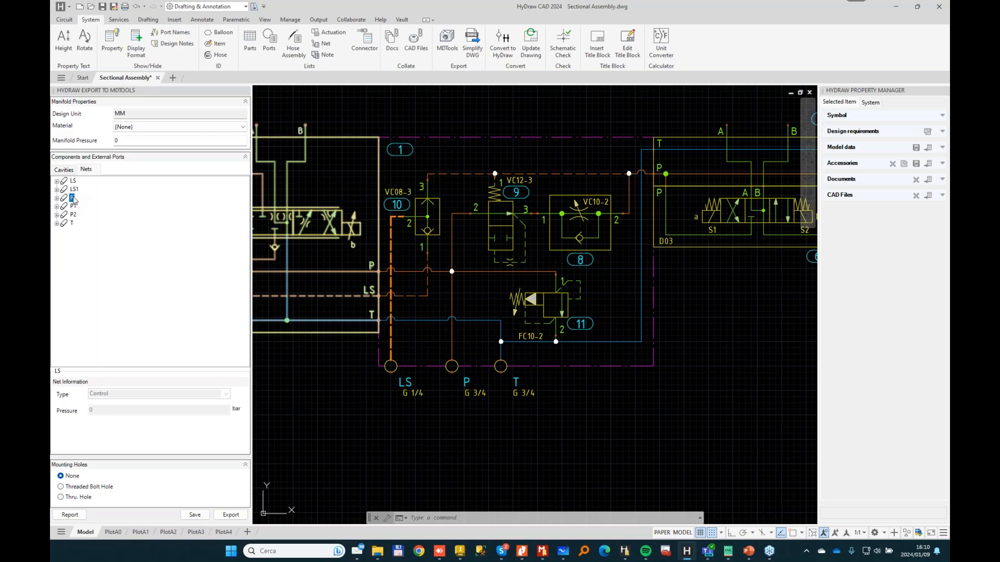
{"action": "left_click", "coordinate": [74, 215]}
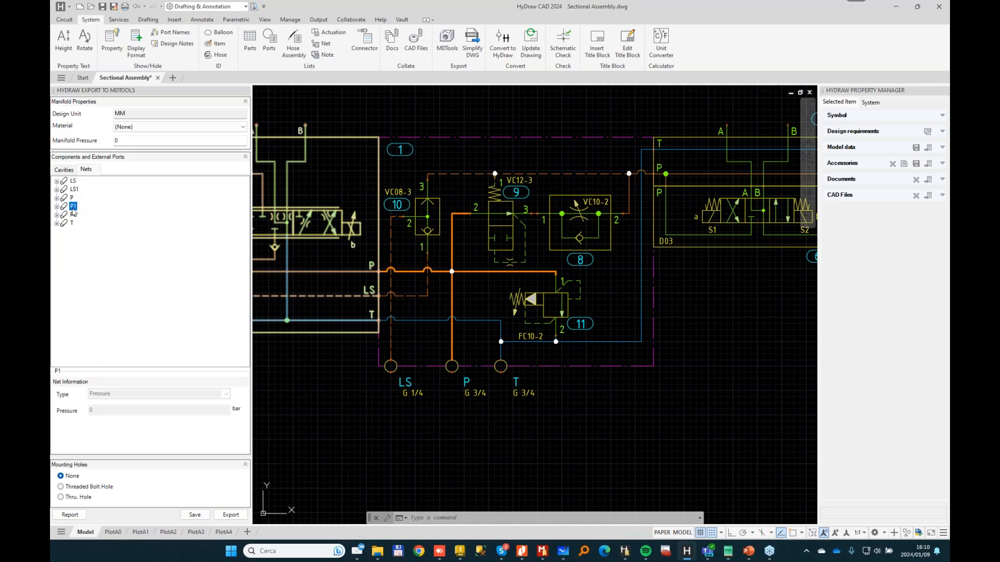
{"action": "left_click", "coordinate": [71, 224]}
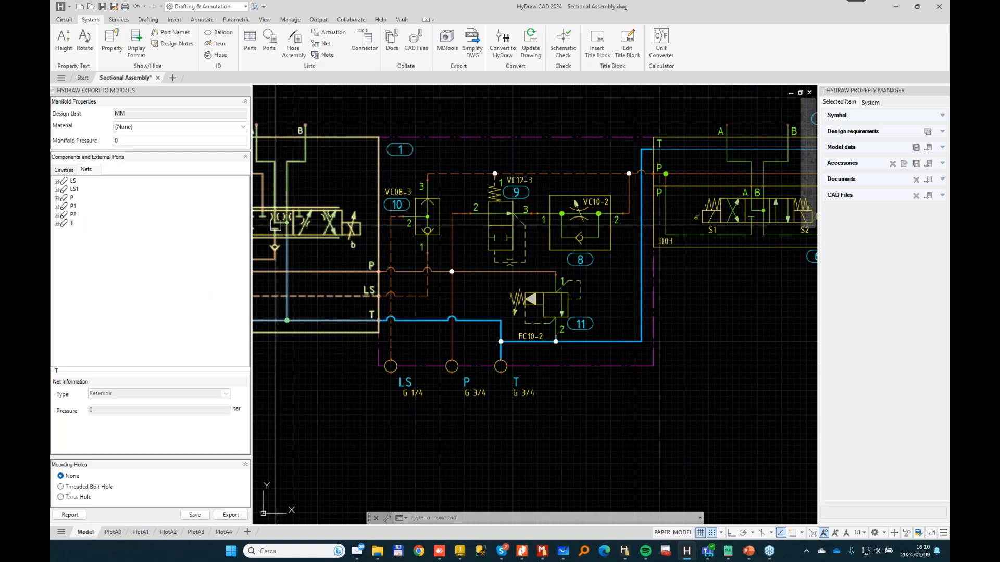
Export the manifold's MDTools input as an XML file named CUSTOM INLET in the MDTools Webinar folder.
{"action": "left_click", "coordinate": [231, 515]}
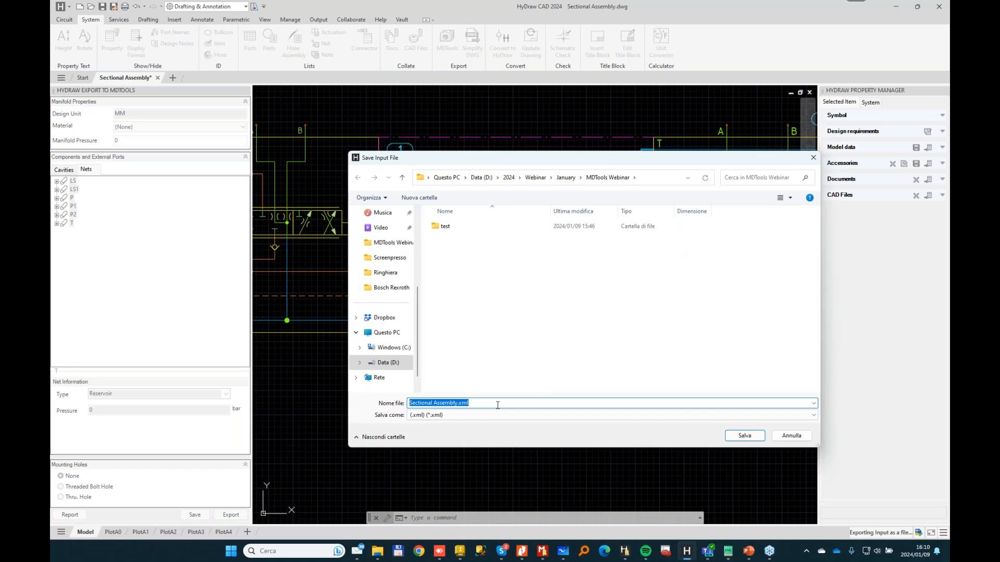
{"action": "type", "text": "CUSTOM INLET"}
{"action": "key", "text": "Return"}
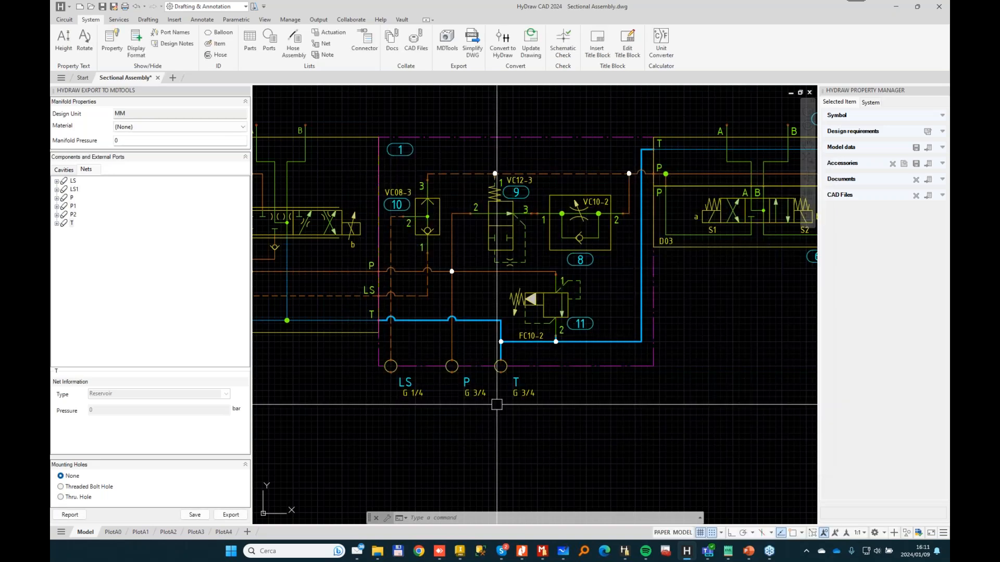
Switch to the blank part in Autodesk Inventor and bring up the MDTools 790 commands and browser.
{"action": "key", "text": "Escape"}
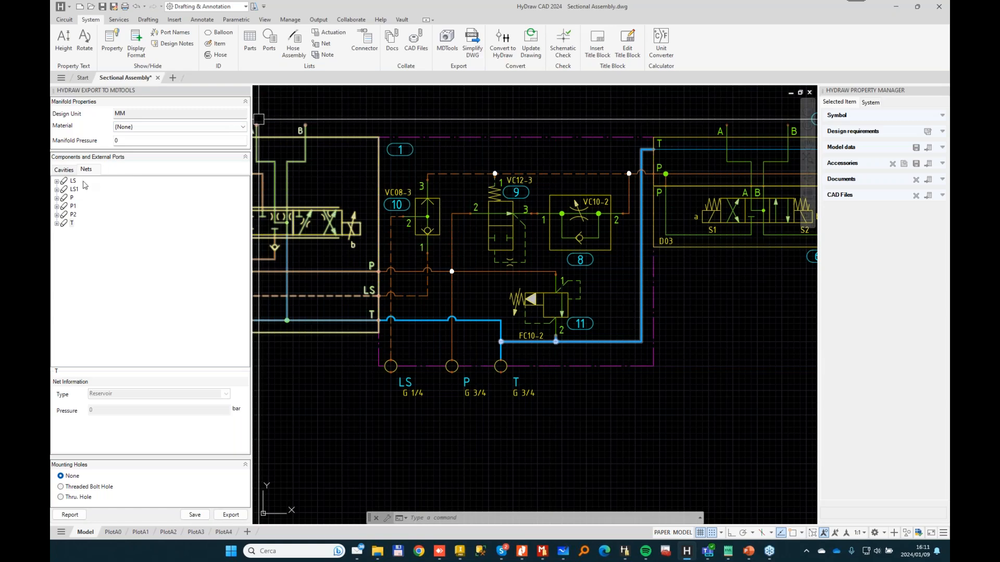
{"action": "left_click", "coordinate": [899, 7]}
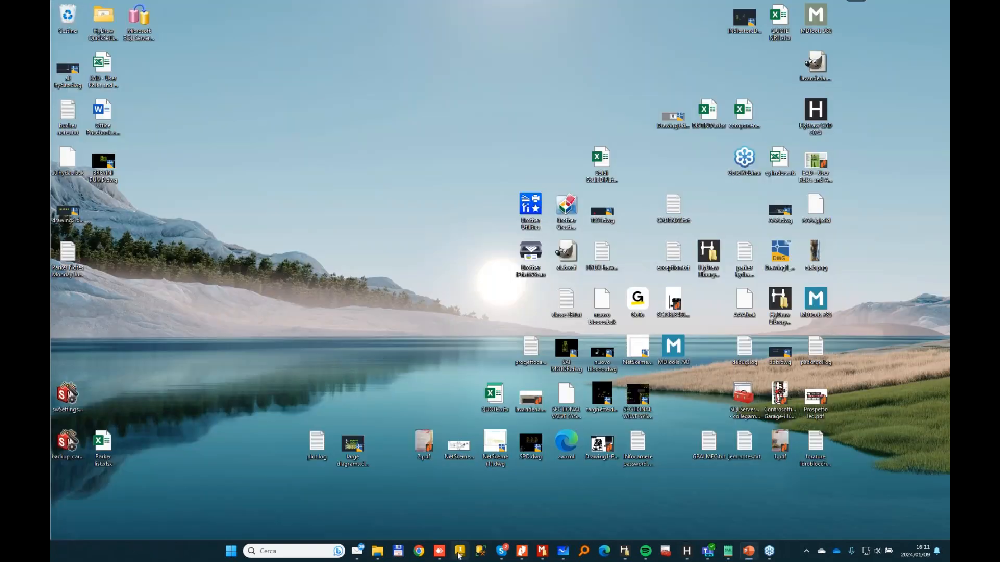
{"action": "left_click", "coordinate": [458, 553]}
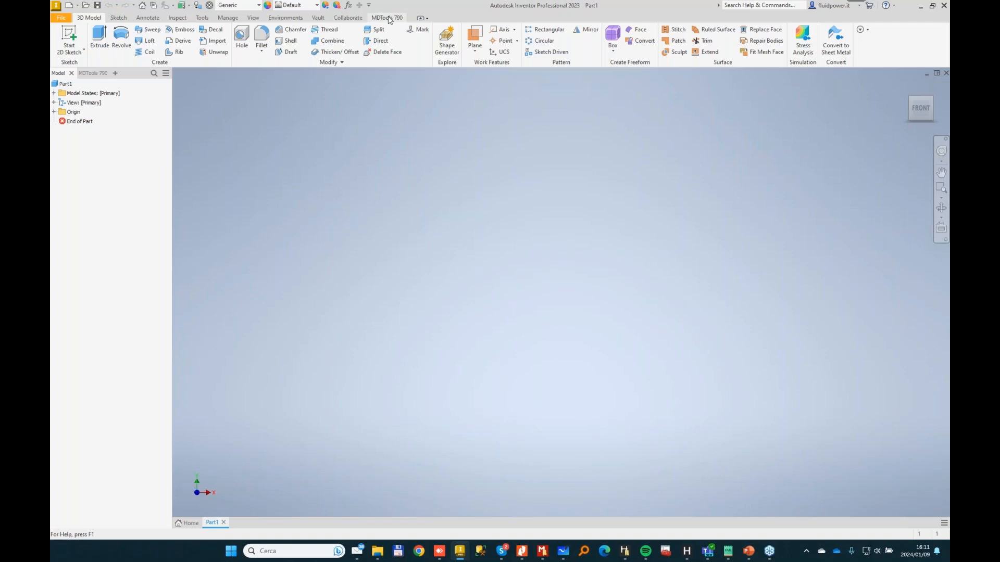
{"action": "left_click", "coordinate": [388, 17]}
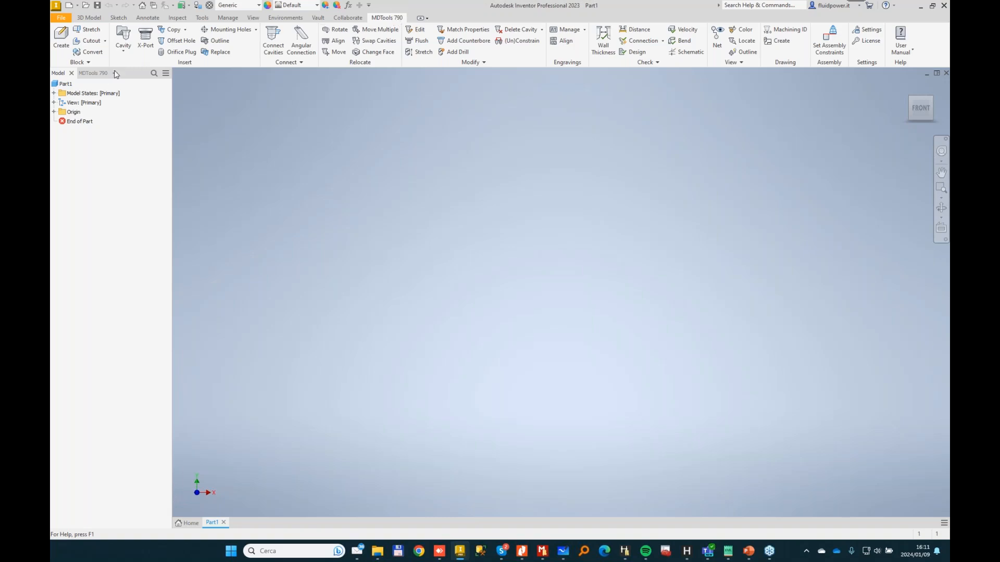
{"action": "left_click", "coordinate": [89, 73]}
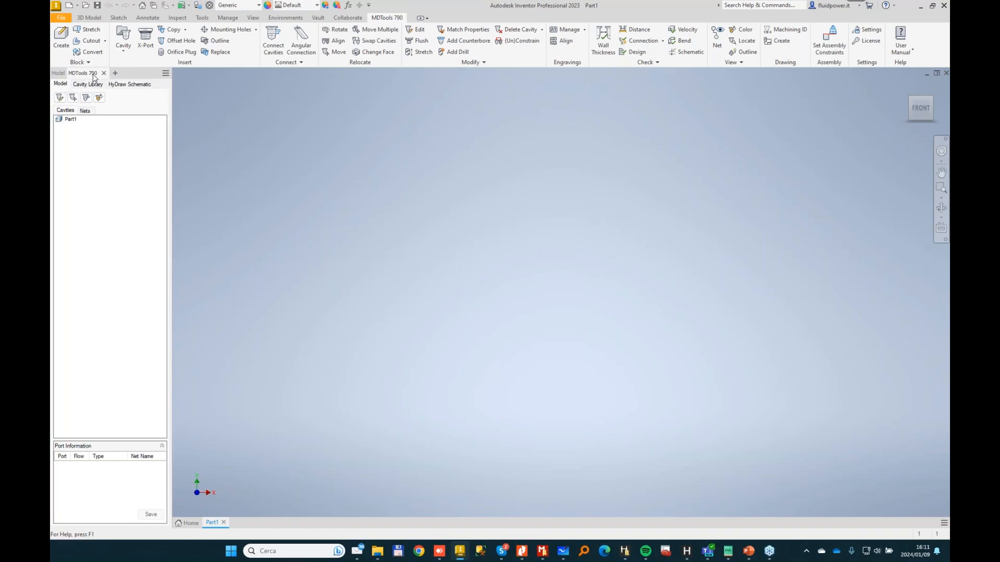
Examine the MDTools library database, design unit and precision settings, including the metric cavity library name.
{"action": "left_click", "coordinate": [883, 32]}
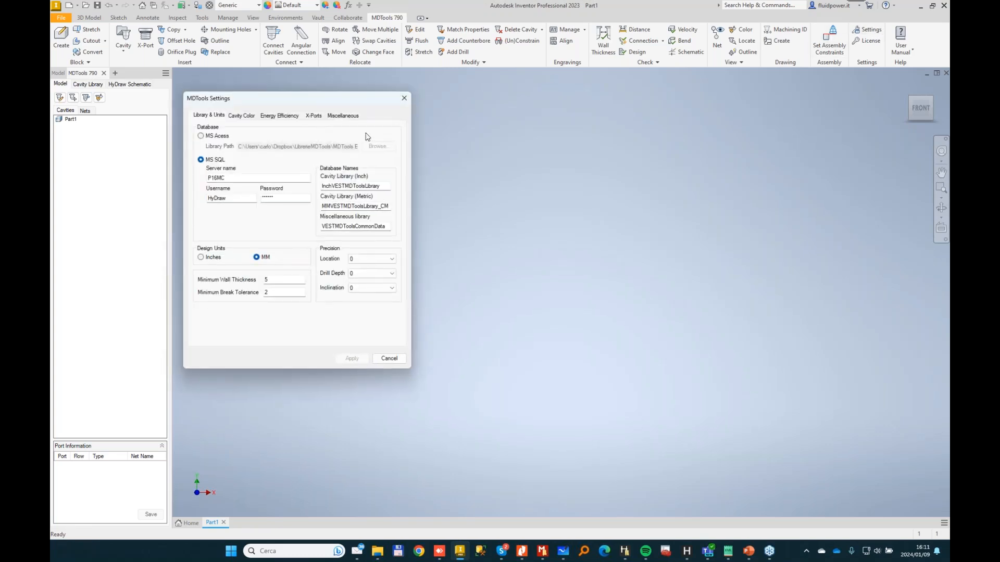
{"action": "left_click_drag", "start_coordinate": [281, 102], "coordinate": [318, 96]}
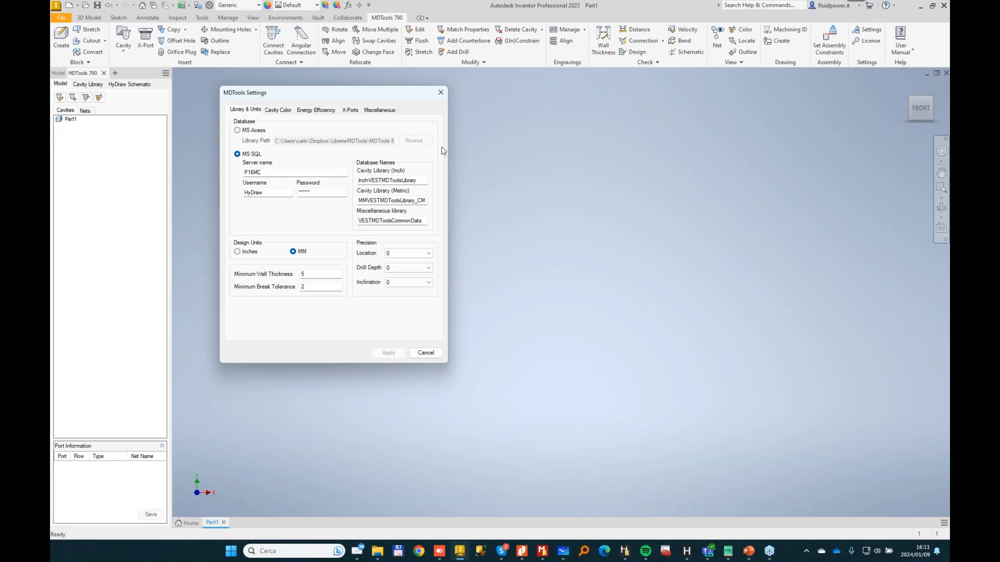
{"action": "left_click_drag", "start_coordinate": [280, 95], "coordinate": [246, 83]}
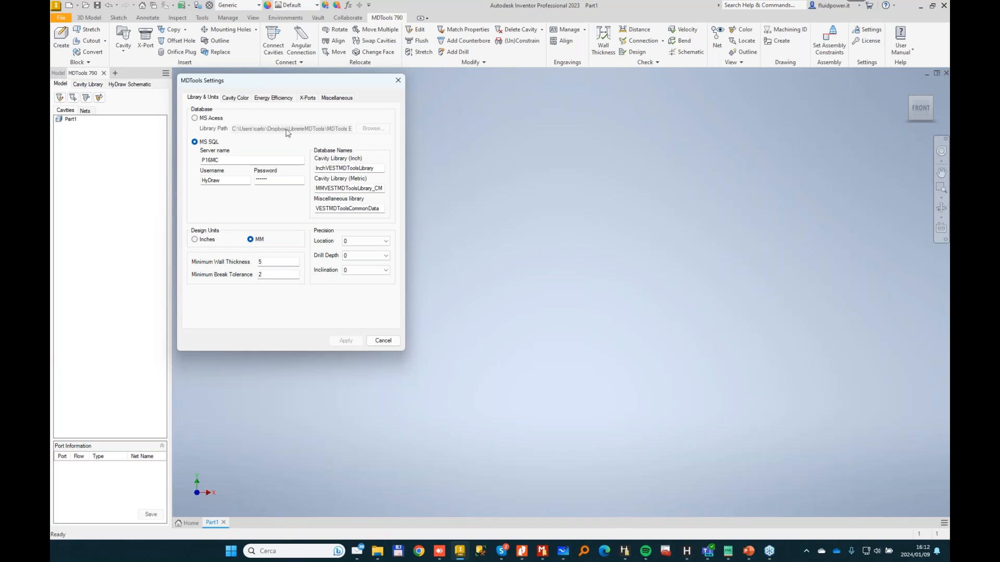
{"action": "left_click", "coordinate": [333, 188]}
{"action": "left_click_drag", "start_coordinate": [384, 188], "coordinate": [297, 186]}
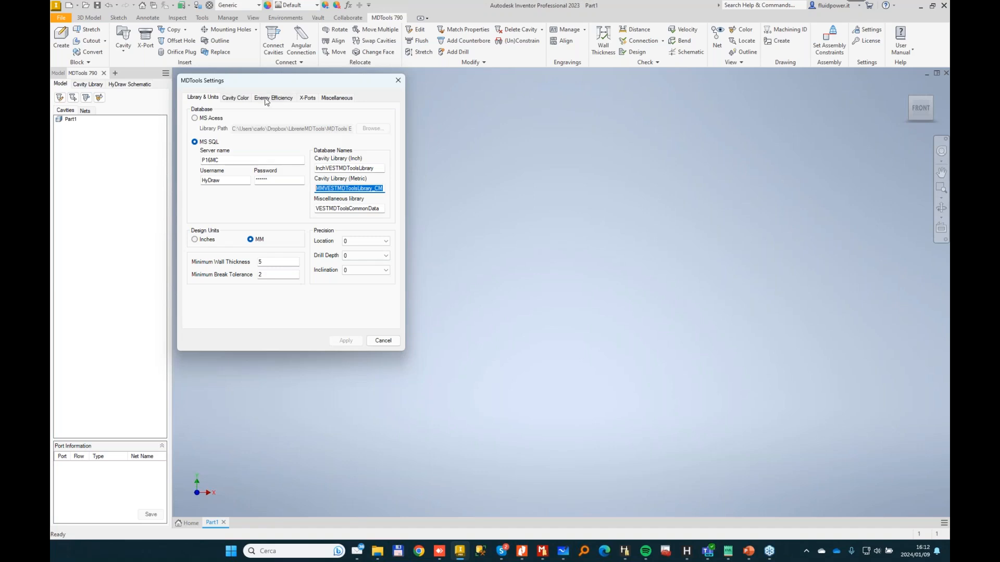
Remove all preferred X-Port cavities of the AA - DRILL CHART READY library from the MDTools settings.
{"action": "left_click", "coordinate": [305, 99]}
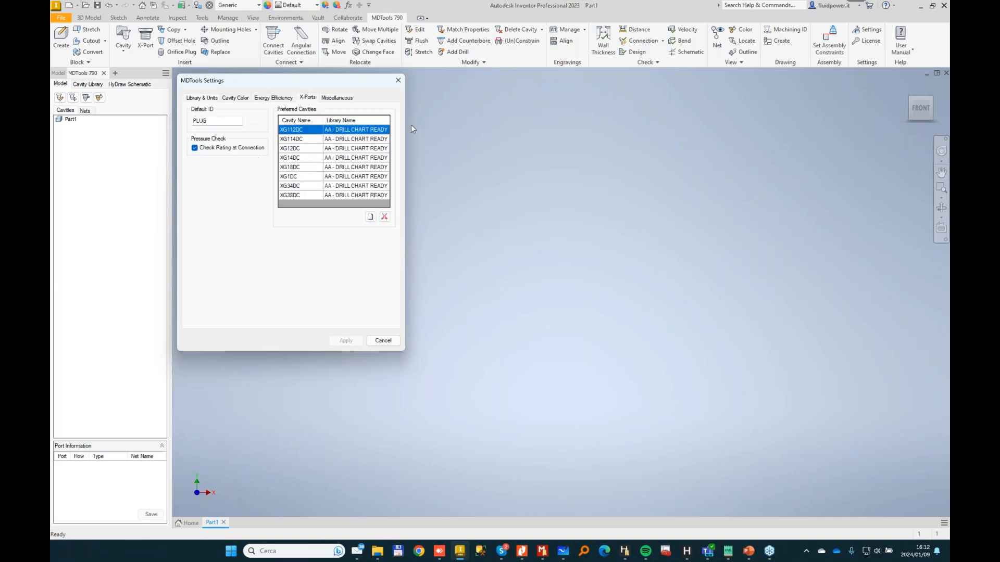
{"action": "left_click", "coordinate": [304, 196], "text": "shift"}
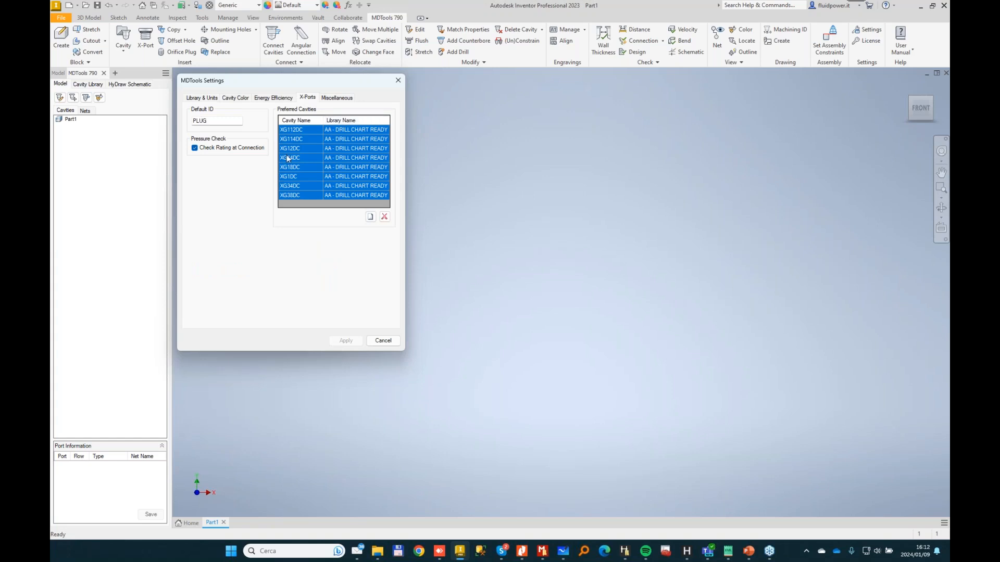
{"action": "left_click", "coordinate": [385, 216]}
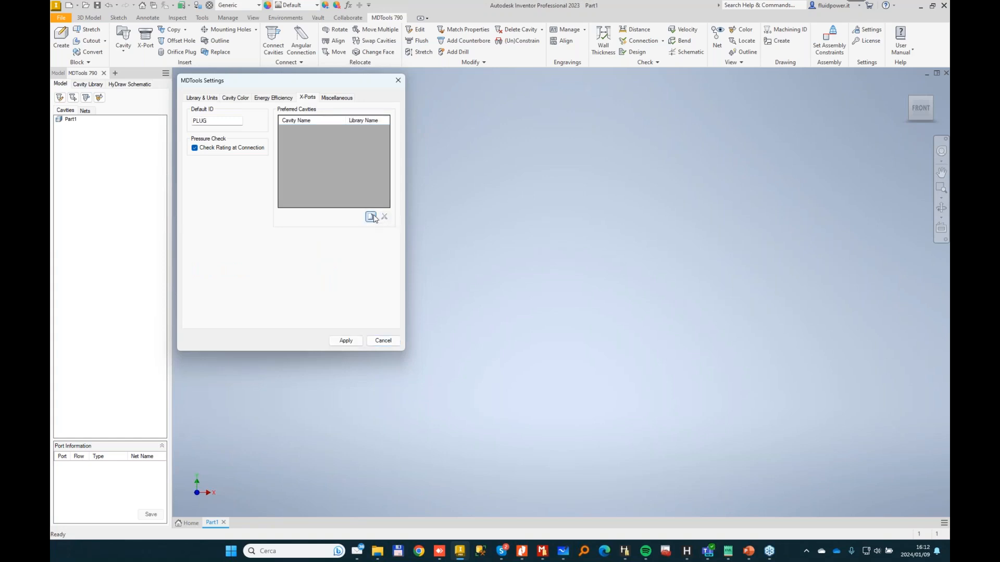
Add MB-600-050, -060, -070, -080, -100 and -120 from 0-Expander Plug Ports as preferred X-Port cavities and apply the settings.
{"action": "left_click", "coordinate": [371, 216]}
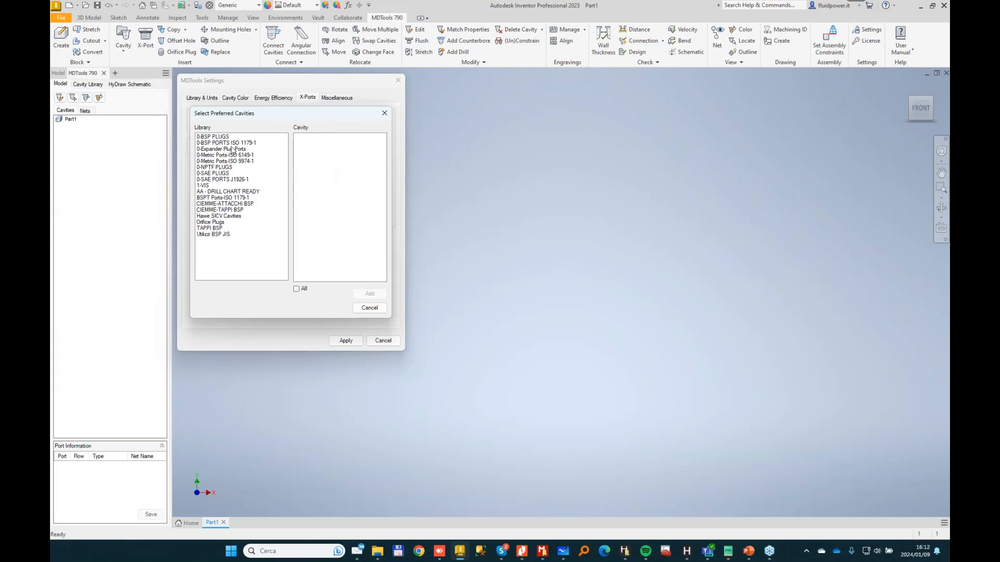
{"action": "left_click", "coordinate": [226, 149]}
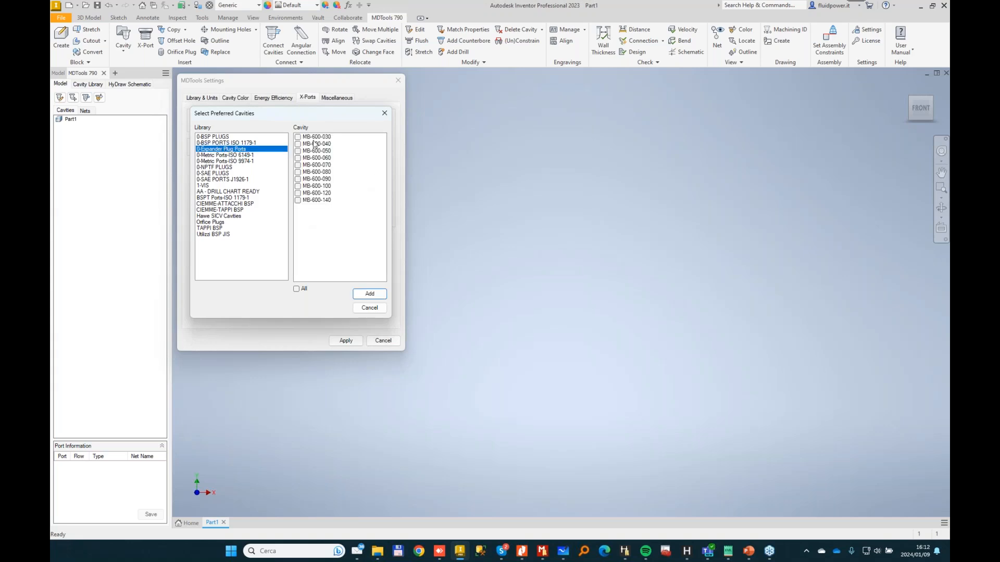
{"action": "left_click", "coordinate": [297, 158]}
{"action": "left_click", "coordinate": [297, 151]}
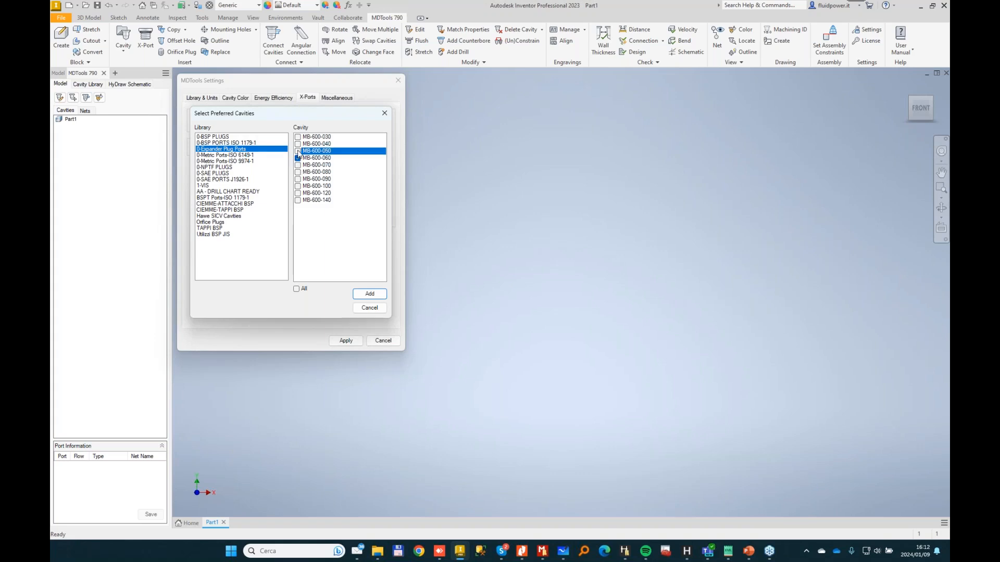
{"action": "left_click", "coordinate": [297, 165]}
{"action": "left_click", "coordinate": [298, 173]}
{"action": "left_click", "coordinate": [297, 173]}
{"action": "left_click", "coordinate": [297, 187]}
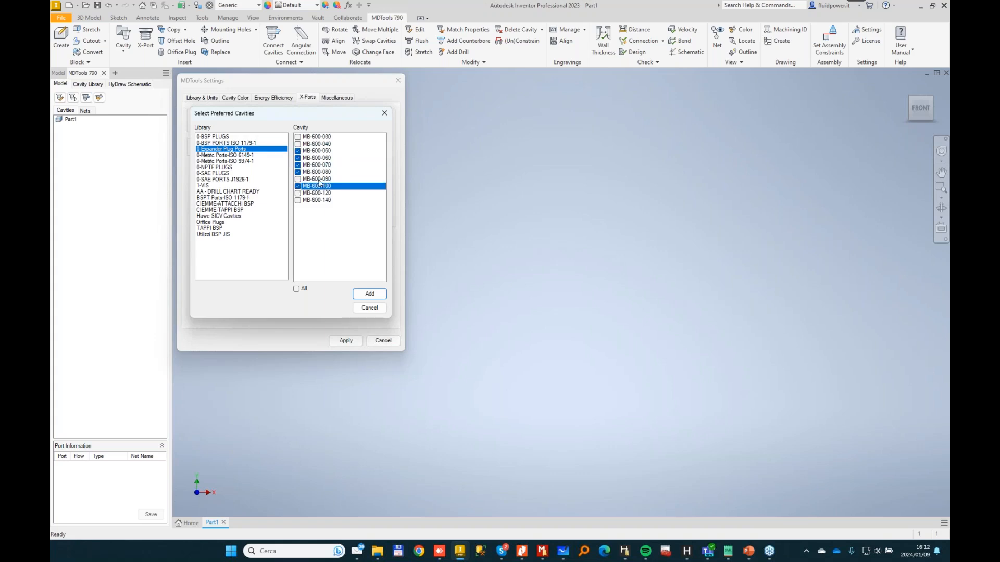
{"action": "left_click", "coordinate": [298, 193]}
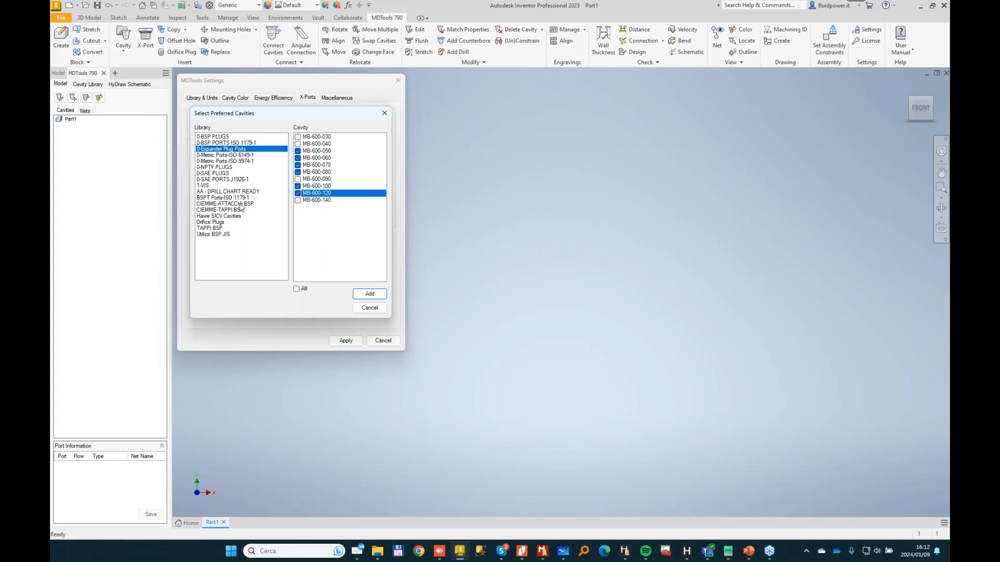
{"action": "left_click", "coordinate": [375, 294]}
{"action": "left_click_drag", "start_coordinate": [323, 110], "coordinate": [651, 123]}
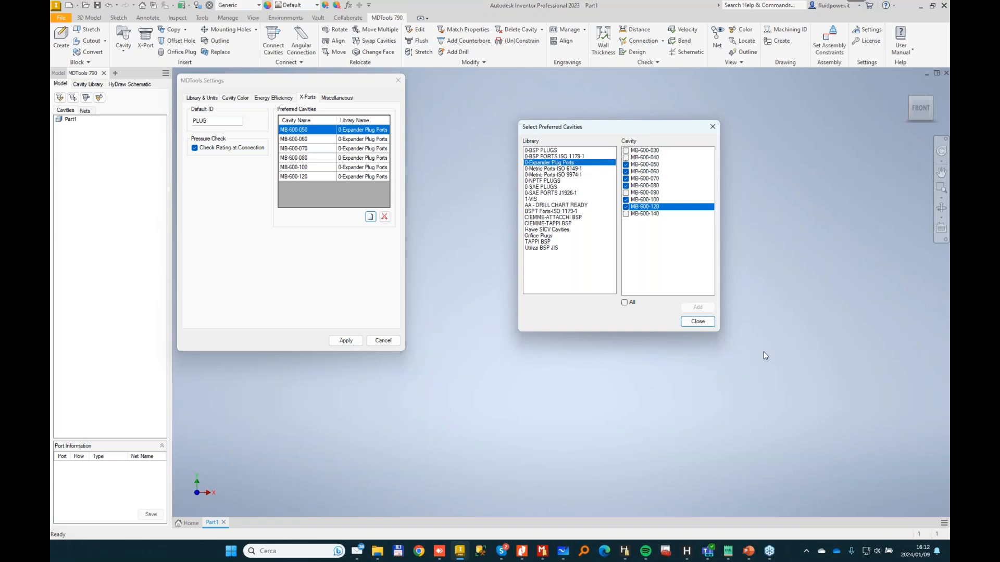
{"action": "left_click", "coordinate": [698, 322]}
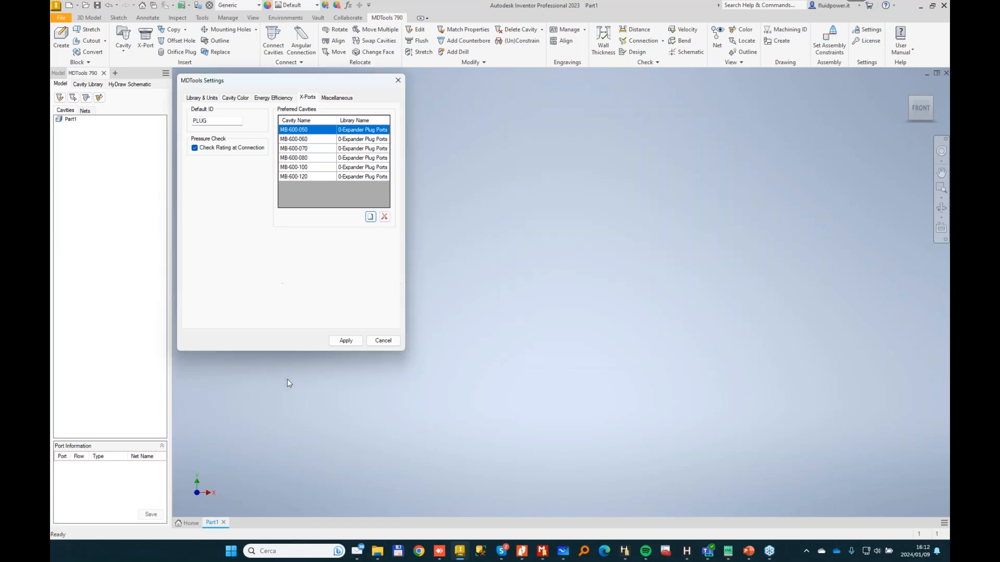
{"action": "left_click", "coordinate": [345, 341]}
{"action": "left_click", "coordinate": [384, 340]}
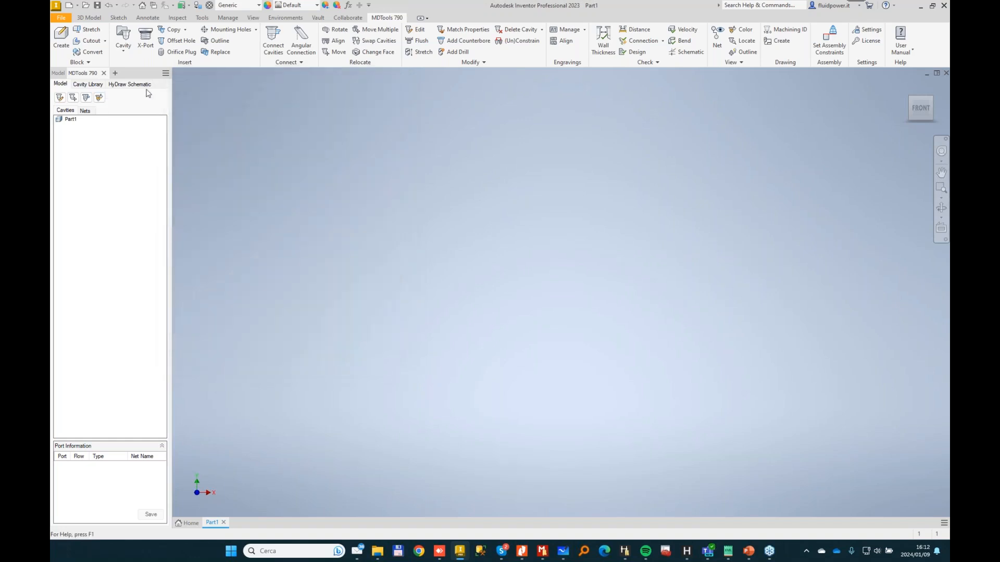
Load the CUSTOM INLET XML schematic from the MDTools Webinar folder and show the cavity information of component 5.
{"action": "left_click", "coordinate": [129, 84]}
{"action": "left_click", "coordinate": [160, 106]}
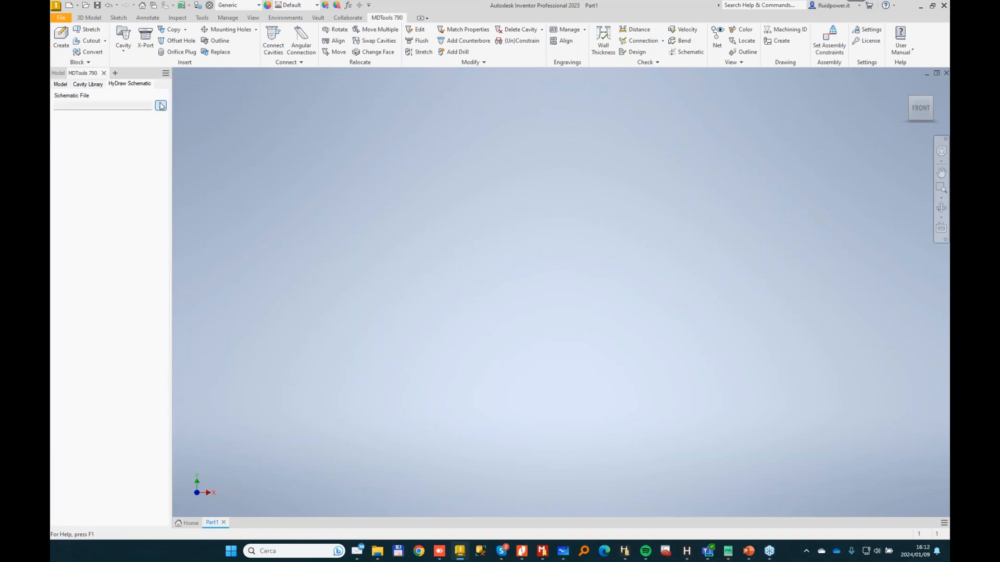
{"action": "double_click", "coordinate": [470, 243]}
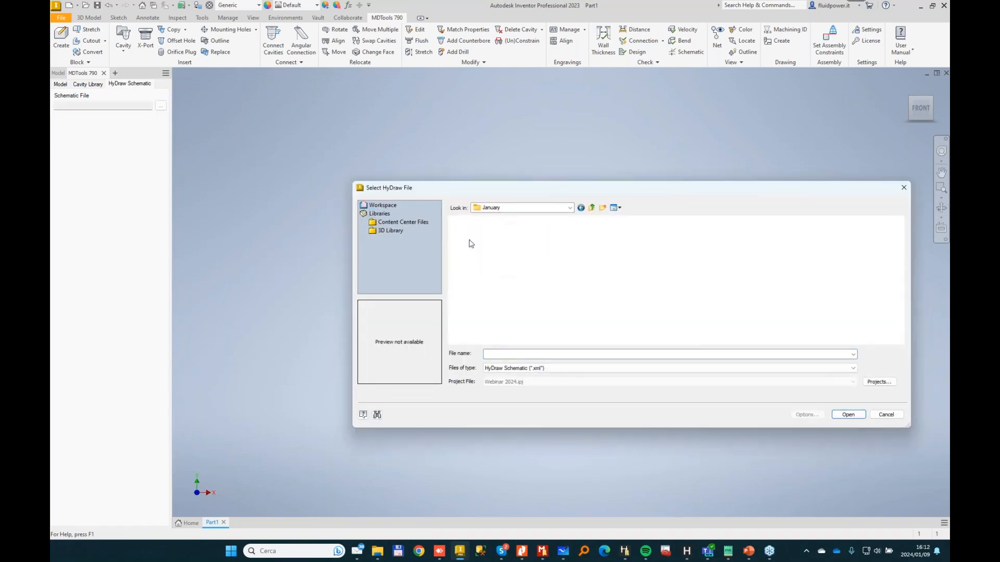
{"action": "double_click", "coordinate": [475, 240]}
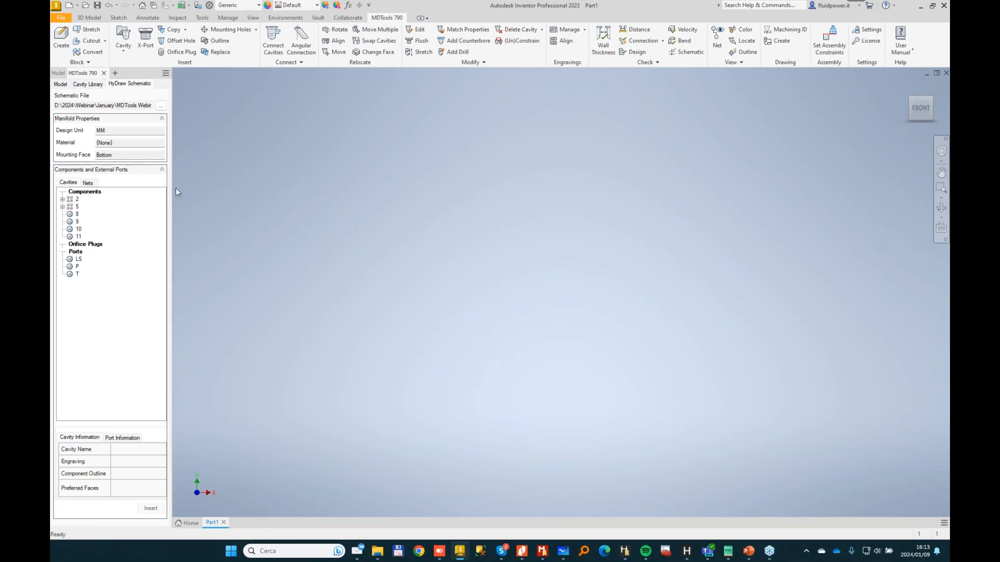
{"action": "left_click_drag", "start_coordinate": [171, 188], "coordinate": [201, 188]}
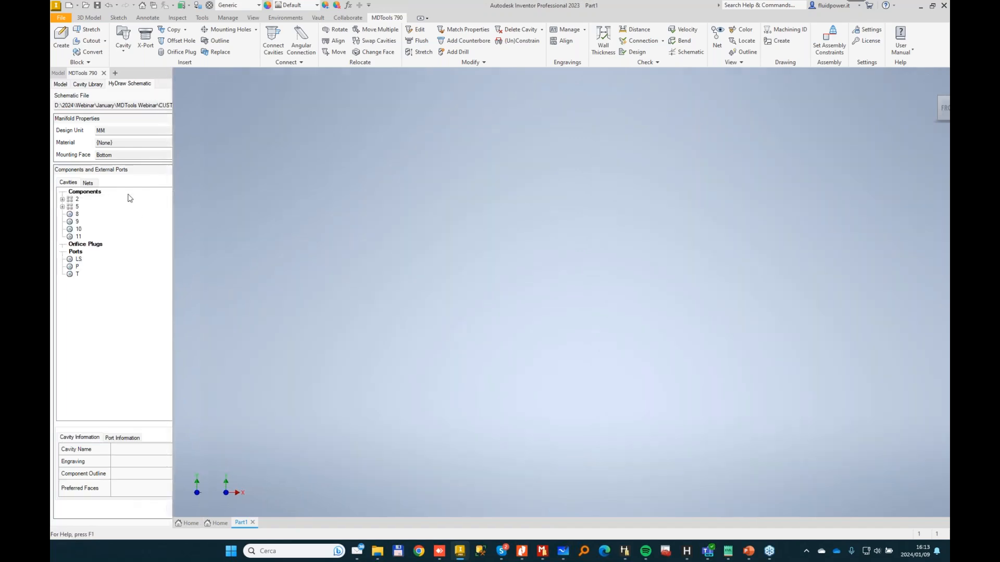
{"action": "left_click", "coordinate": [77, 207]}
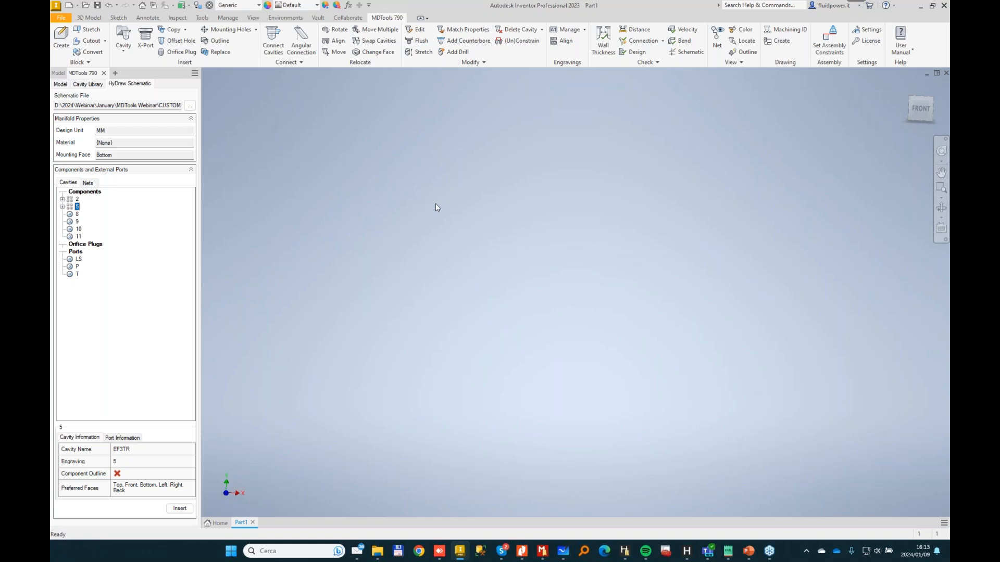
Create an aluminum manifold block measuring 100 x 100 x 100 mm with the bottom as mounting face.
{"action": "left_click", "coordinate": [61, 37]}
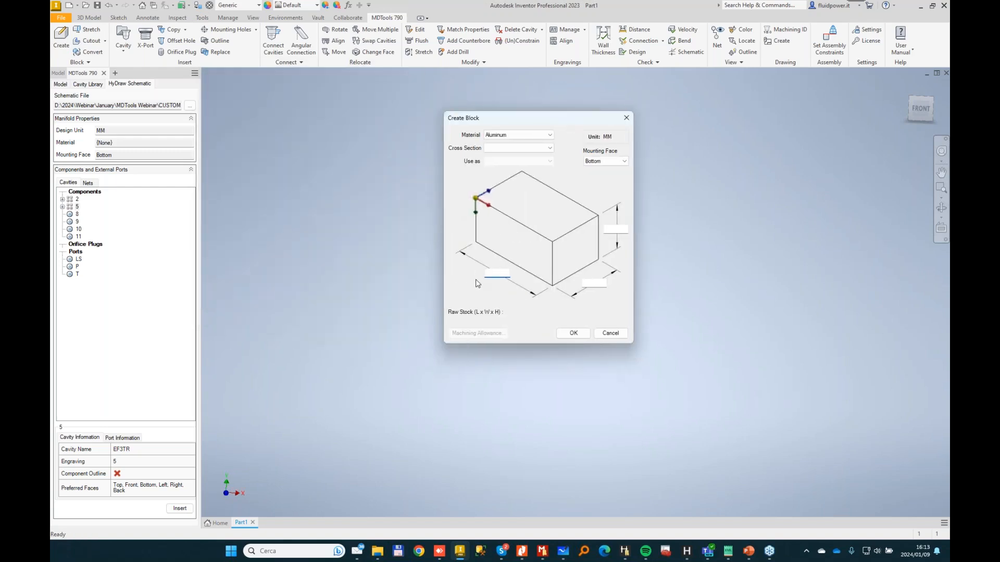
{"action": "type", "text": "100"}
{"action": "key", "text": "Tab"}
{"action": "type", "text": "100"}
{"action": "key", "text": "Return"}
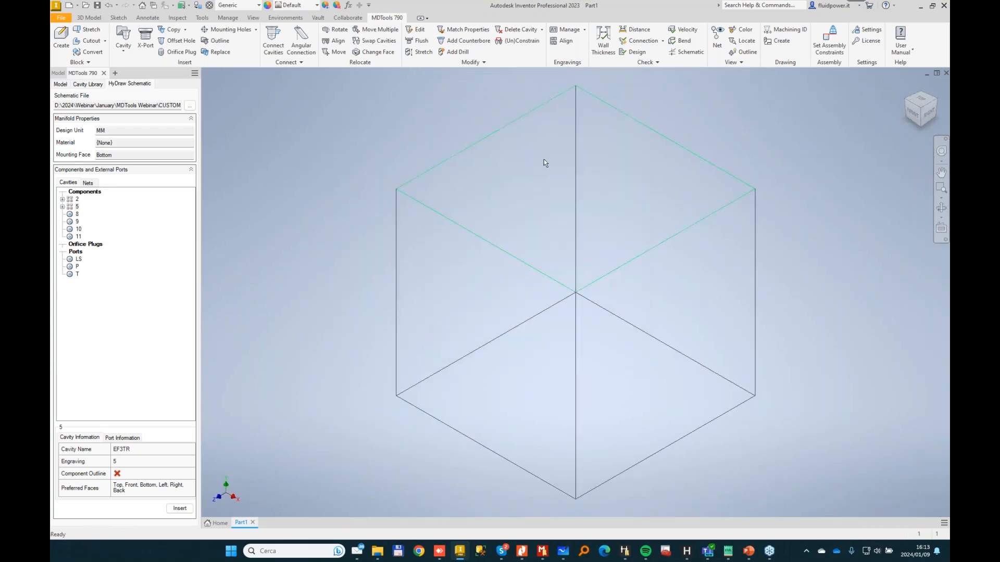
Stretch the block's top face to set its height to 99 mm.
{"action": "left_click", "coordinate": [507, 167]}
{"action": "left_click", "coordinate": [523, 151]}
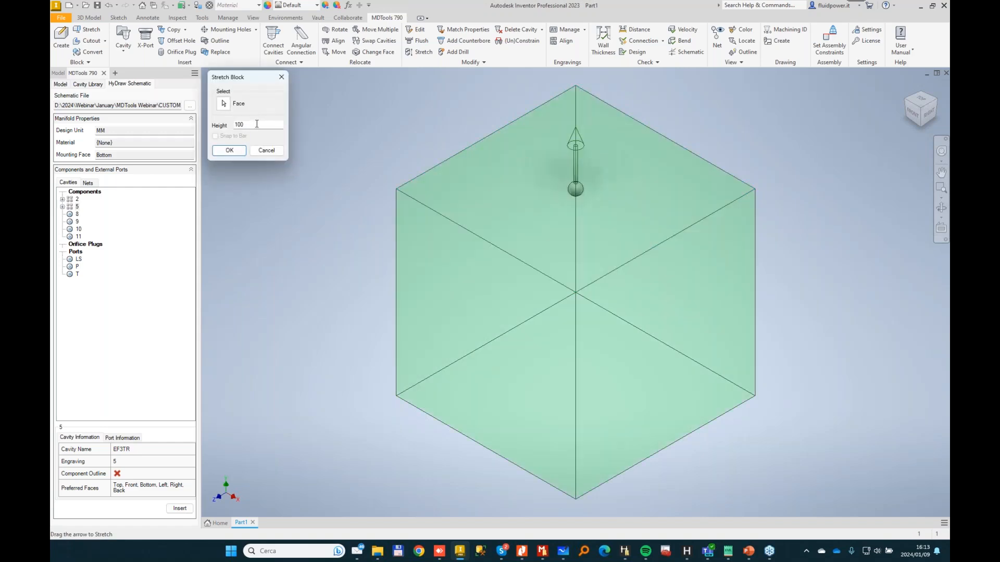
{"action": "double_click", "coordinate": [235, 125]}
{"action": "type", "text": "99"}
{"action": "key", "text": "Return"}
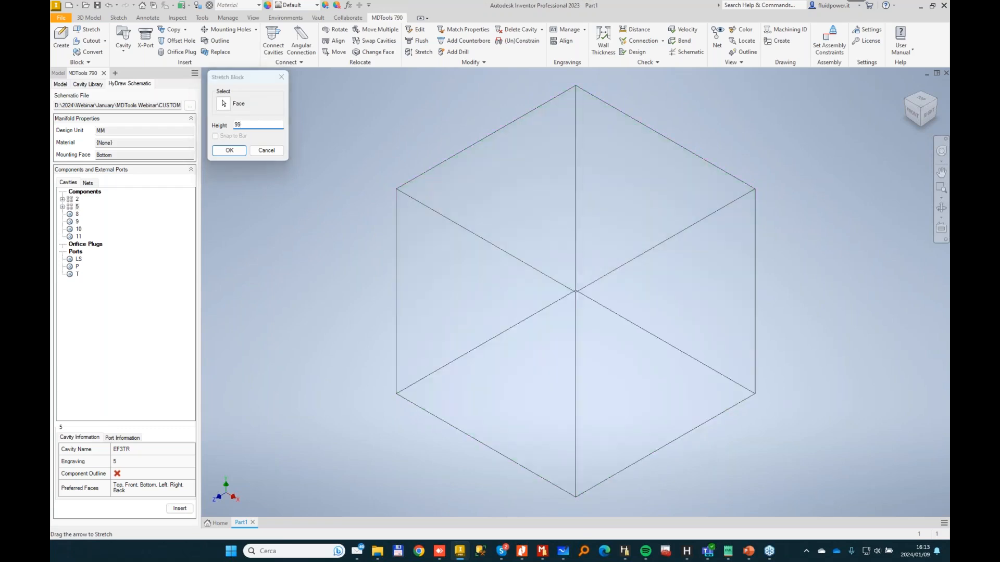
Stretch the block's front face to reduce its width slightly.
{"action": "left_click", "coordinate": [459, 266]}
{"action": "left_click", "coordinate": [460, 244]}
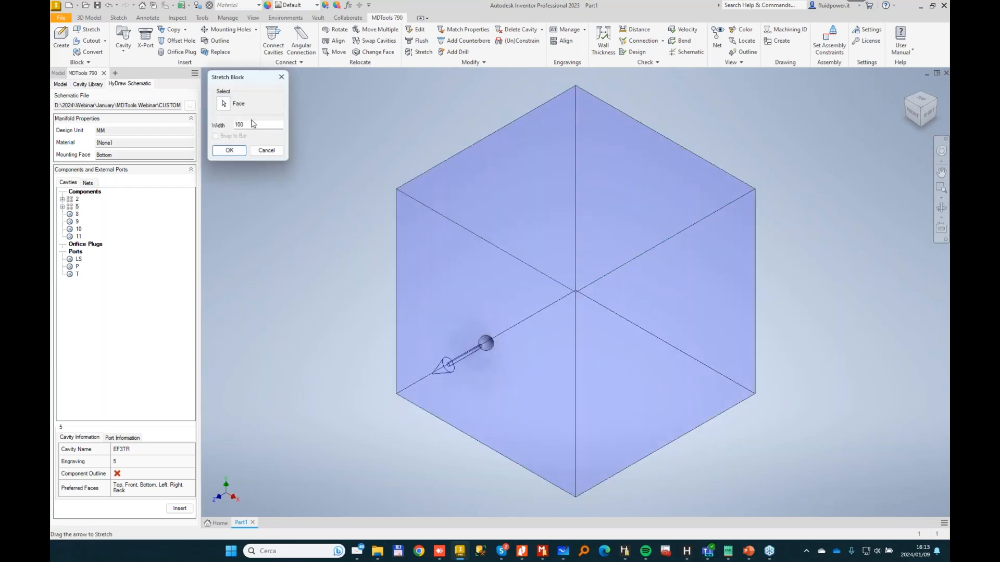
{"action": "double_click", "coordinate": [264, 127]}
{"action": "key", "text": "Return"}
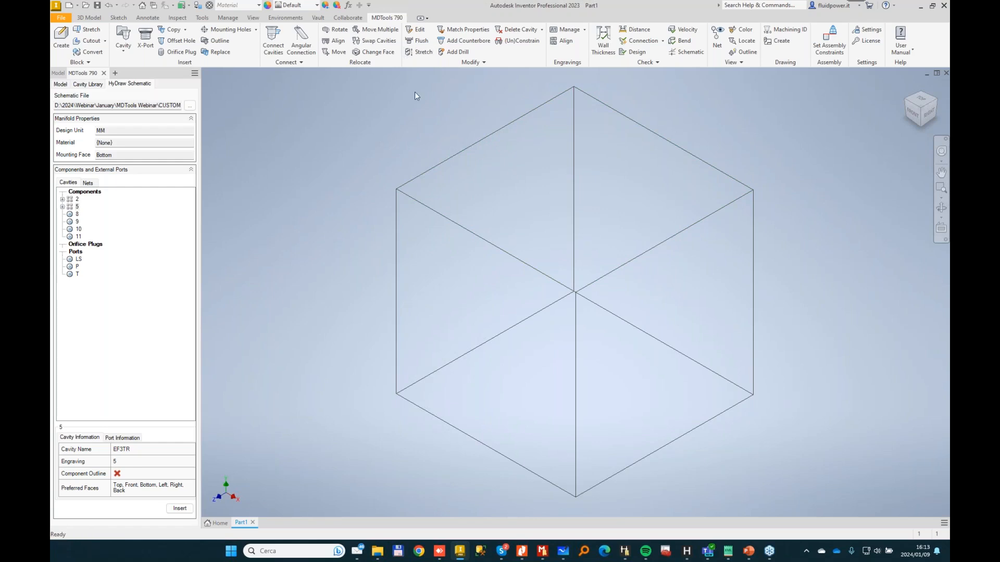
Place the L8581 EDC-P1 cavity of component 2 on the block's left face.
{"action": "left_click", "coordinate": [180, 215]}
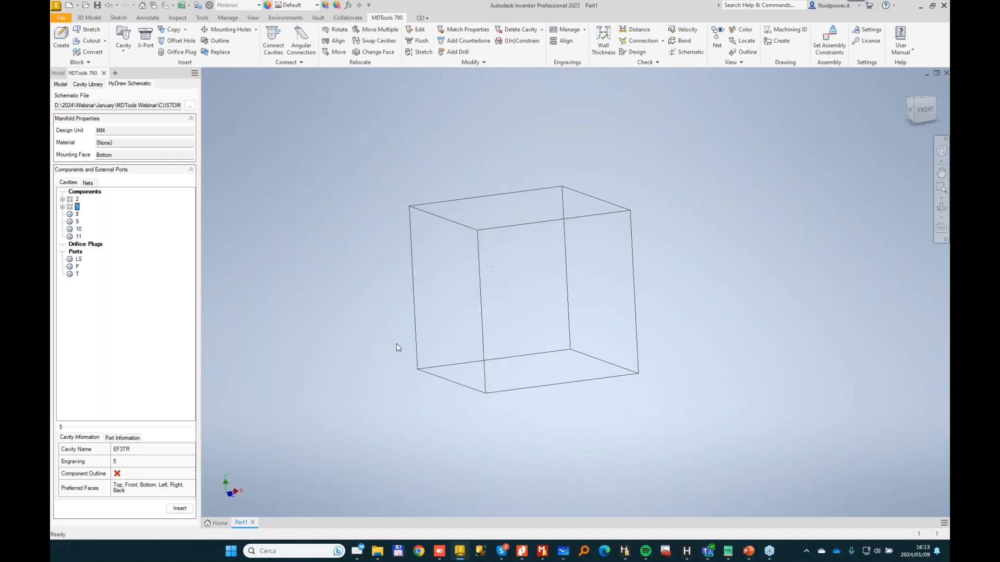
{"action": "left_click", "coordinate": [77, 200]}
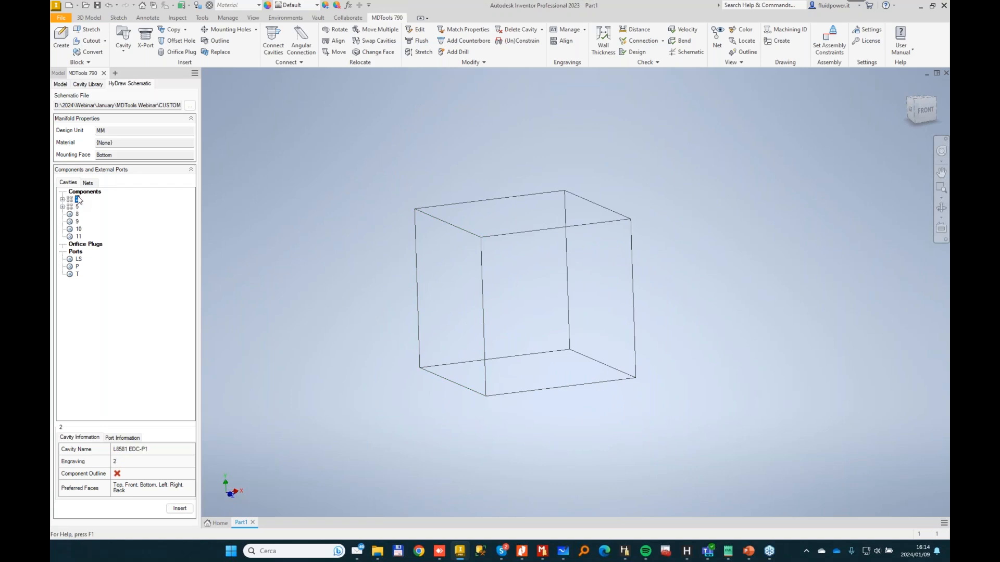
{"action": "left_click", "coordinate": [179, 508]}
{"action": "left_click", "coordinate": [450, 316]}
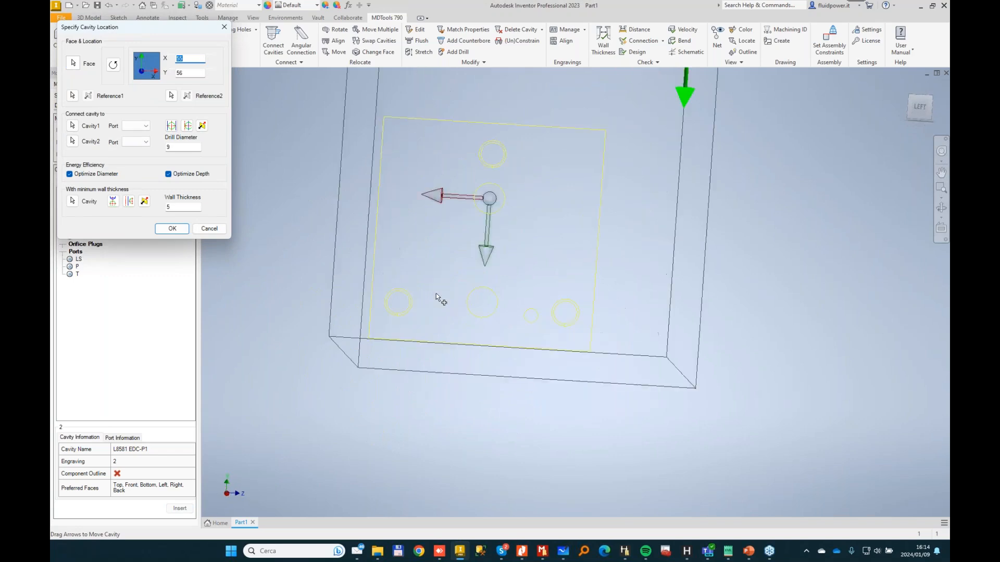
Position component 2's cavity at about X 50, Y 58 on the left face and remove its number engraving.
{"action": "left_click_drag", "start_coordinate": [475, 226], "coordinate": [490, 228]}
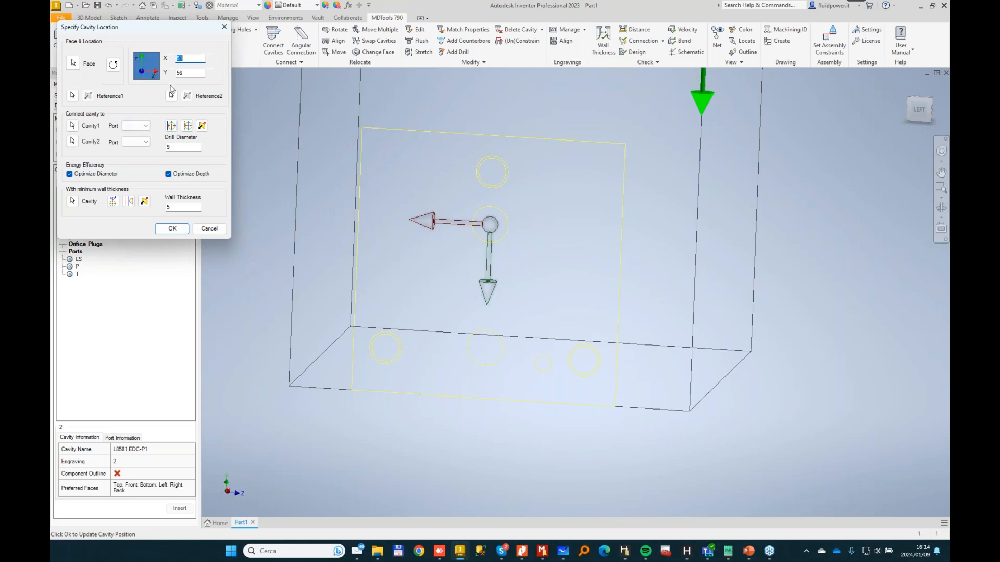
{"action": "type", "text": "49.5"}
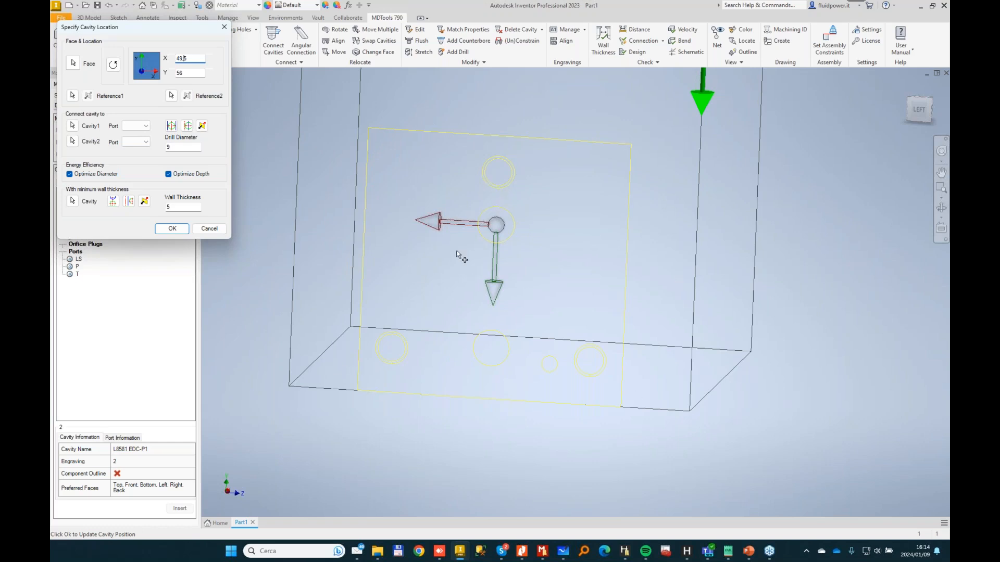
{"action": "left_click_drag", "start_coordinate": [494, 255], "coordinate": [496, 264]}
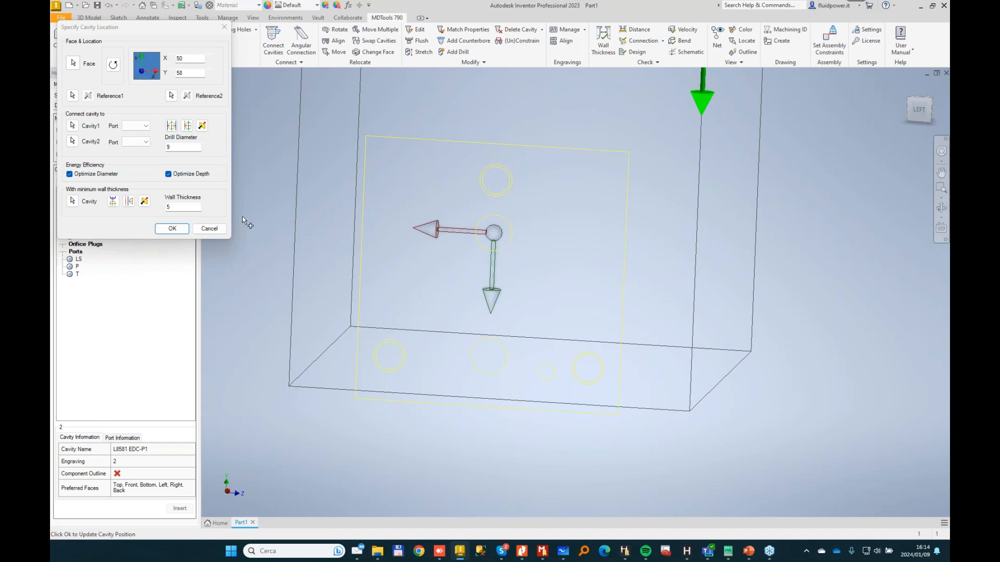
{"action": "double_click", "coordinate": [180, 58]}
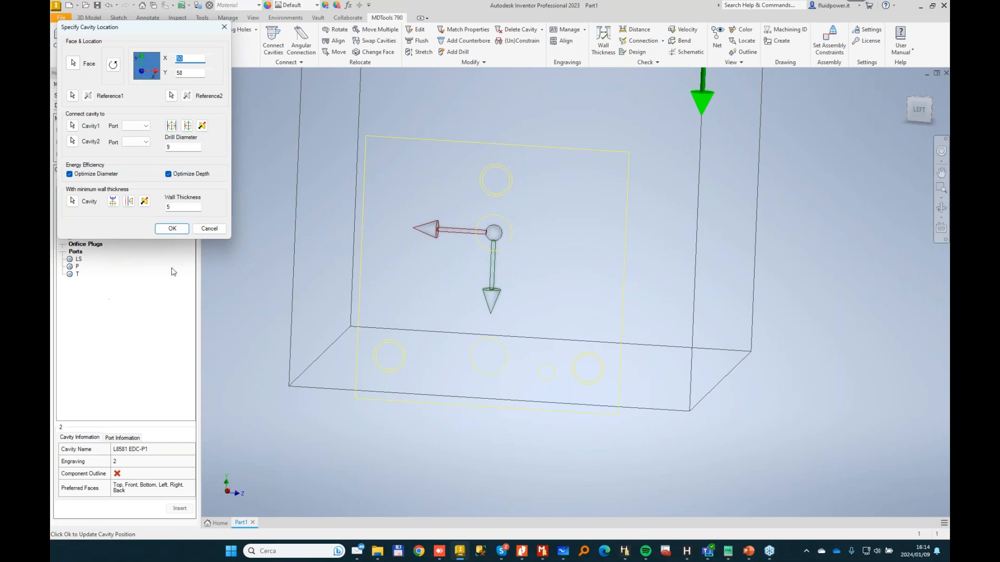
{"action": "left_click", "coordinate": [167, 229]}
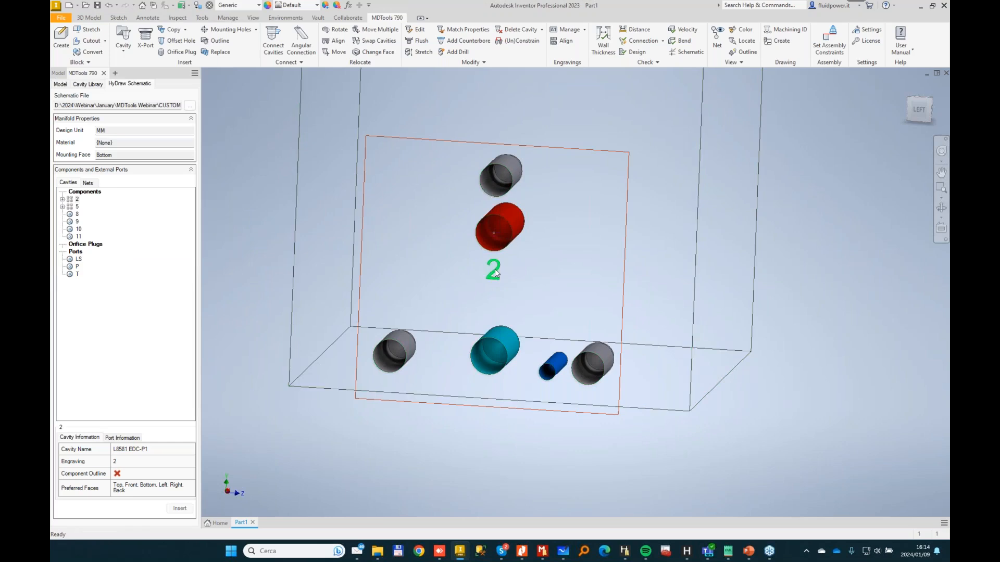
{"action": "mouse_move", "coordinate": [494, 269]}
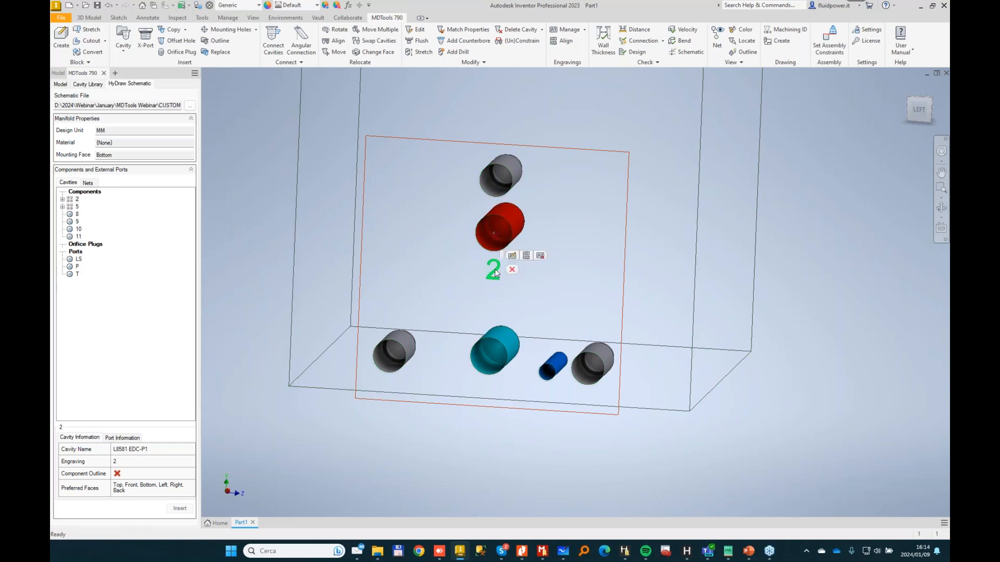
{"action": "left_click", "coordinate": [541, 256]}
Insert the G 3/4-14 cavity of port T on the block's front face at X 62, Y 76.
{"action": "middle_click_drag", "start_coordinate": [491, 356], "coordinate": [532, 311], "text": "shift"}
{"action": "left_click", "coordinate": [78, 274]}
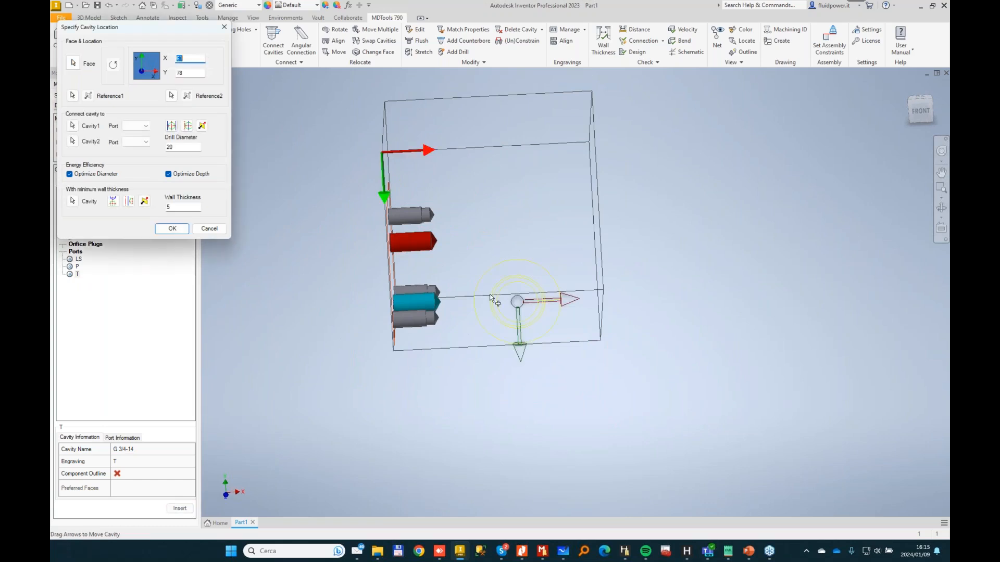
{"action": "left_click_drag", "start_coordinate": [519, 302], "coordinate": [520, 297]}
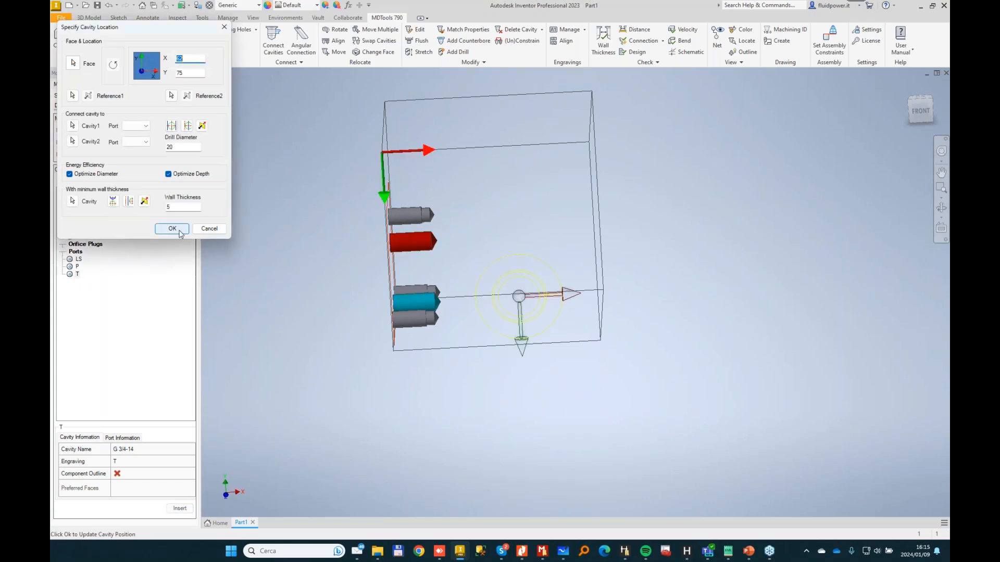
{"action": "left_click", "coordinate": [210, 73]}
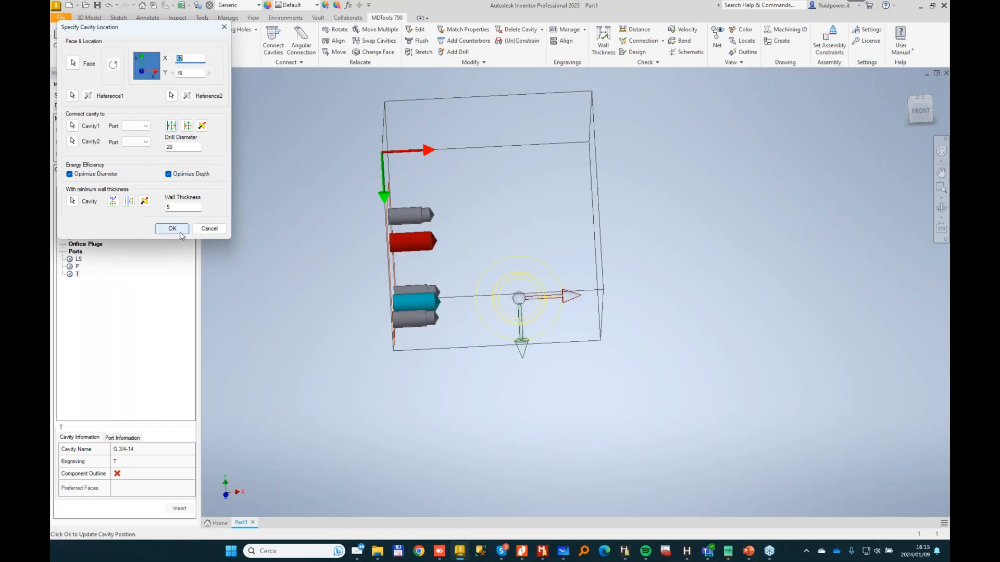
{"action": "left_click", "coordinate": [175, 229]}
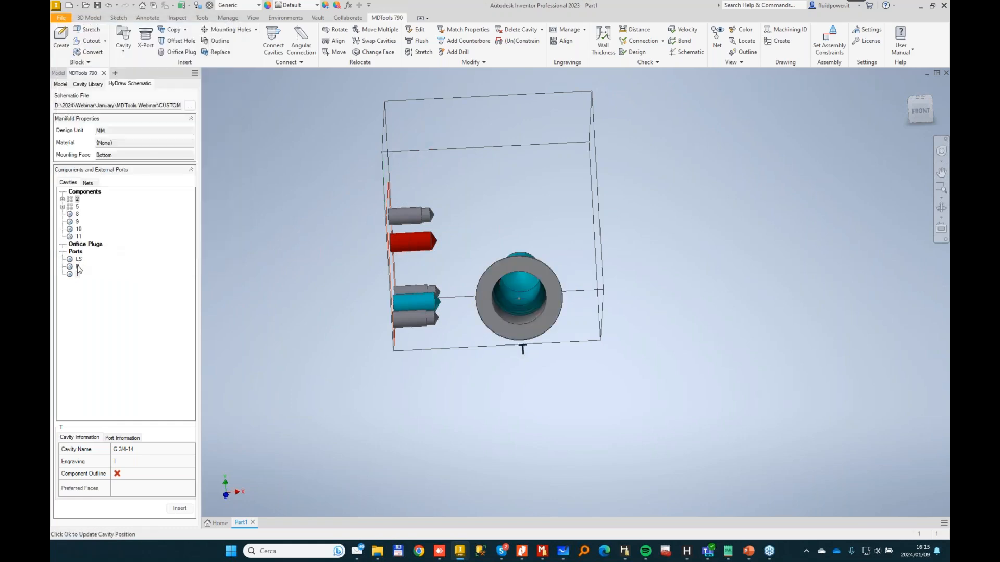
Insert the G 3/4-14 cavity of port P on the front face, level with the red P drill of component 2.
{"action": "left_click", "coordinate": [179, 509]}
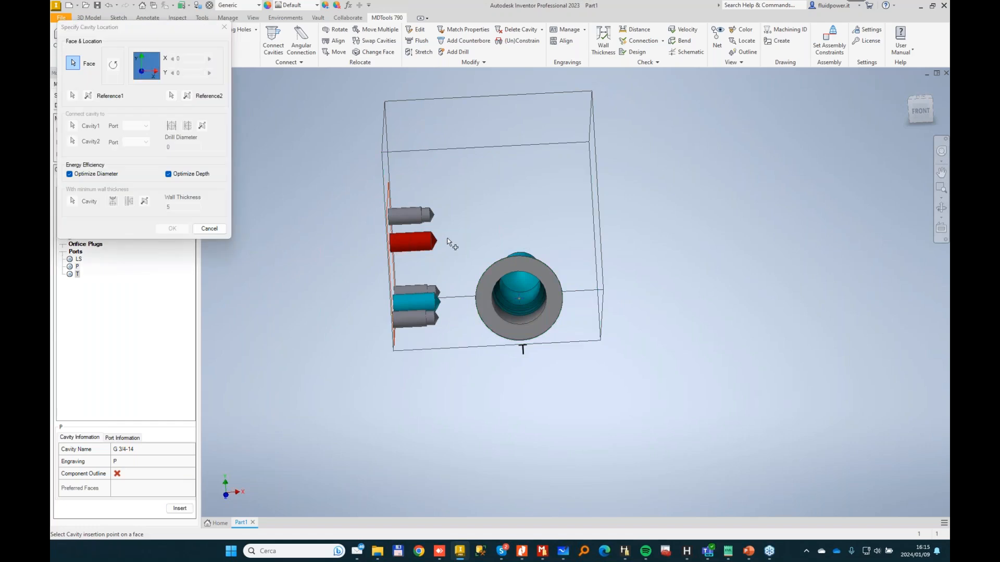
{"action": "left_click_drag", "start_coordinate": [442, 242], "coordinate": [400, 237]}
{"action": "left_click", "coordinate": [175, 229]}
{"action": "left_click", "coordinate": [175, 230]}
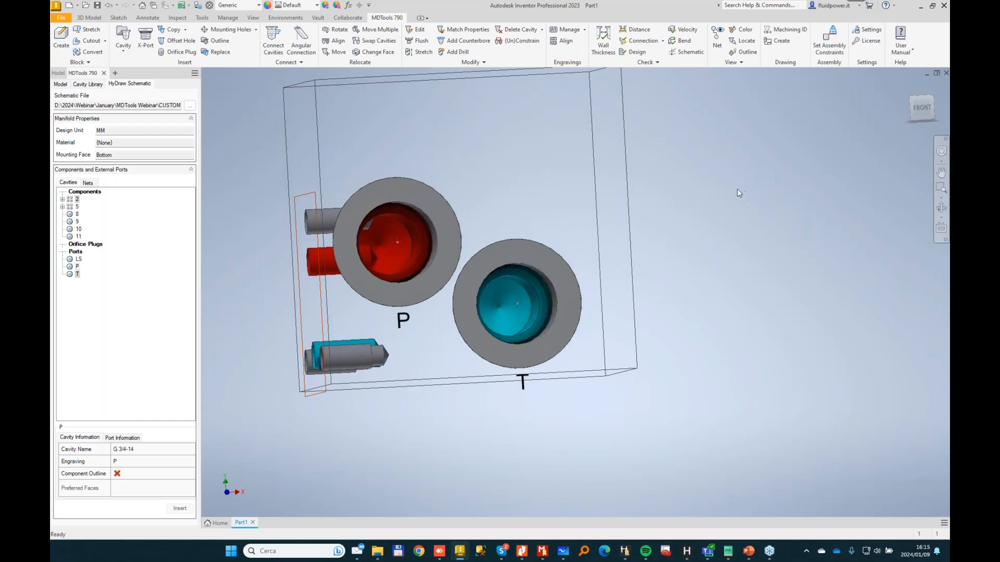
Stretch port P's drill to a diameter of 24 mm and a depth of 25 mm.
{"action": "middle_click_drag", "start_coordinate": [477, 221], "coordinate": [464, 173], "text": "shift"}
{"action": "scroll", "coordinate": [345, 178], "scroll_direction": "up", "scroll_amount": 3}
{"action": "left_click", "coordinate": [423, 52]}
{"action": "left_click", "coordinate": [453, 298]}
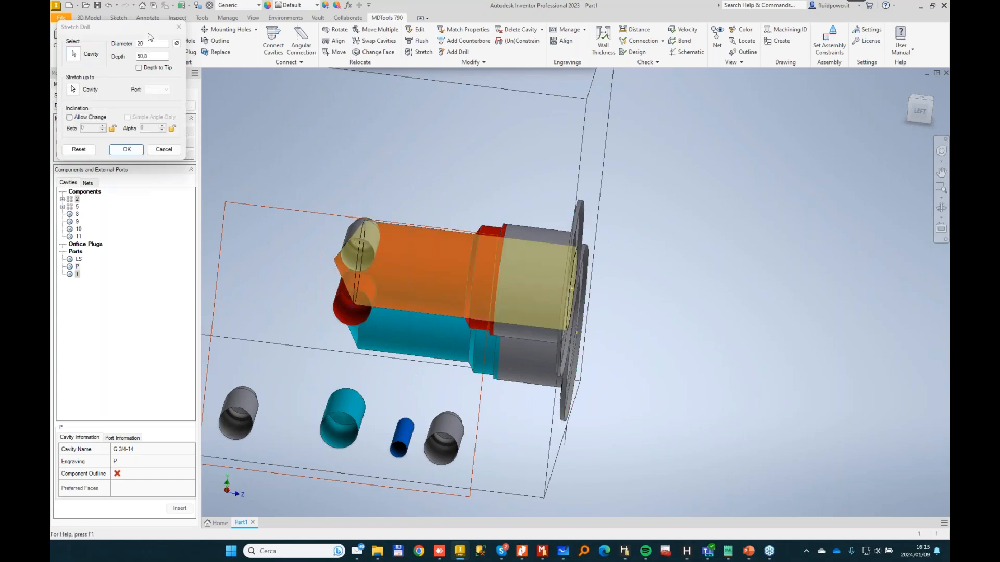
{"action": "type", "text": "24"}
{"action": "key", "text": "Tab"}
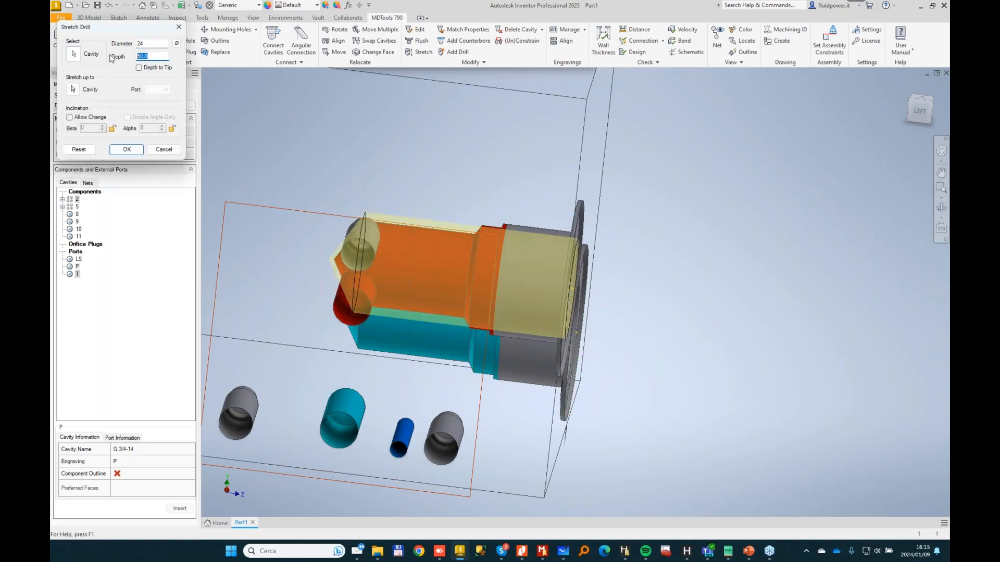
{"action": "key", "text": "Return"}
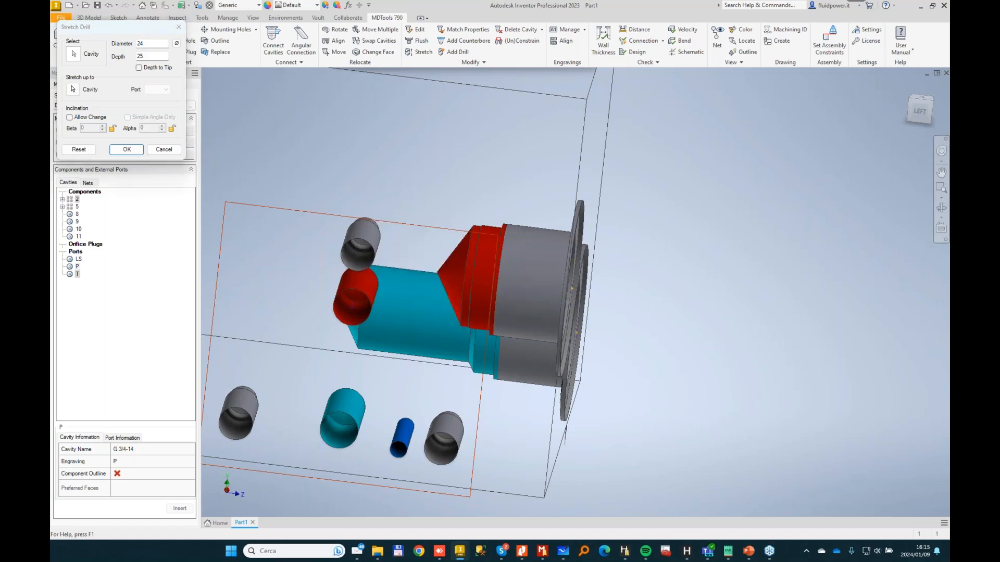
Match the drill properties of port T to those of port P.
{"action": "left_click", "coordinate": [463, 33]}
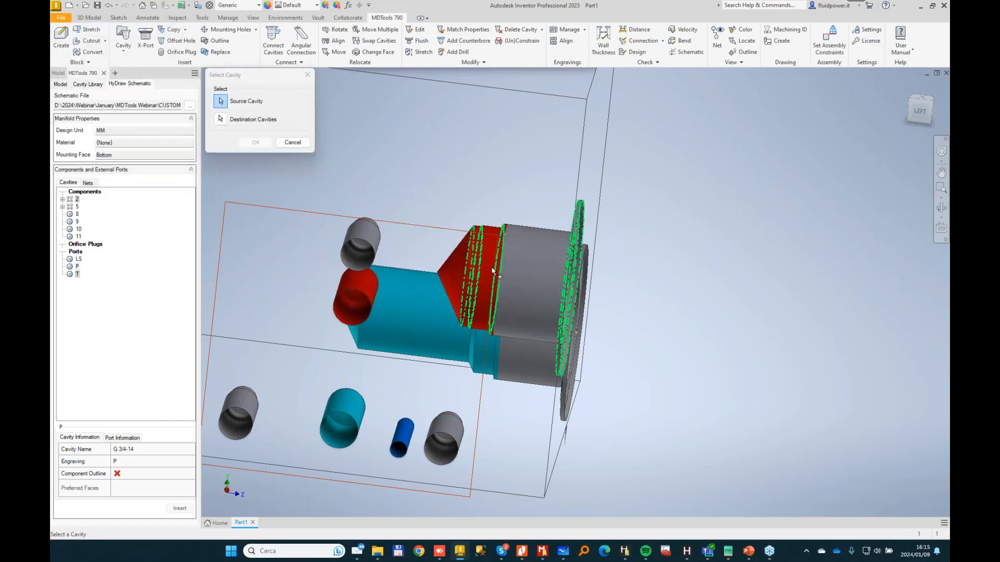
{"action": "left_click", "coordinate": [502, 359]}
{"action": "left_click", "coordinate": [255, 142]}
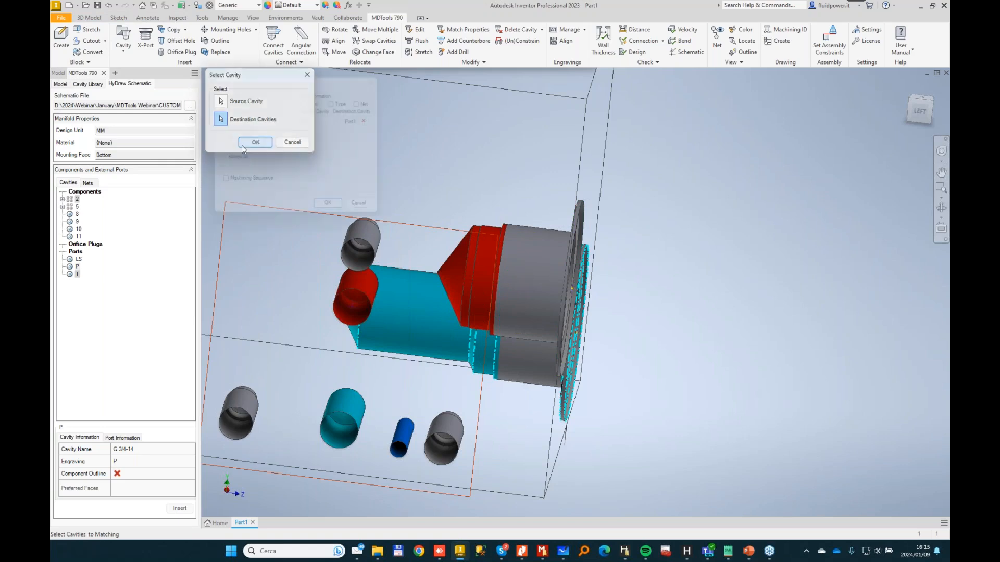
{"action": "left_click", "coordinate": [328, 213]}
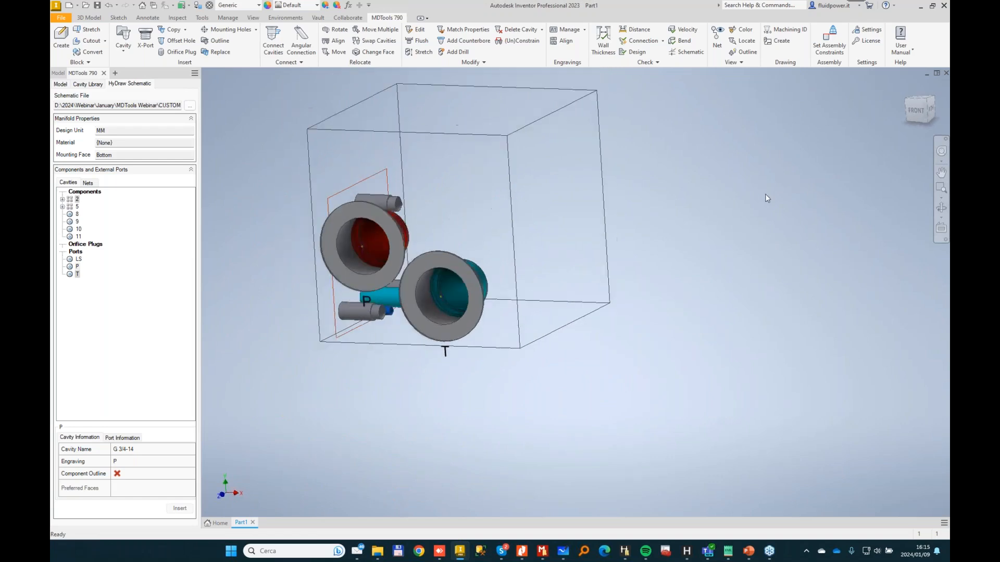
Insert the EF3TR cavity of component 5 on the block's right face at about X 38, Y 45.
{"action": "left_click", "coordinate": [72, 207]}
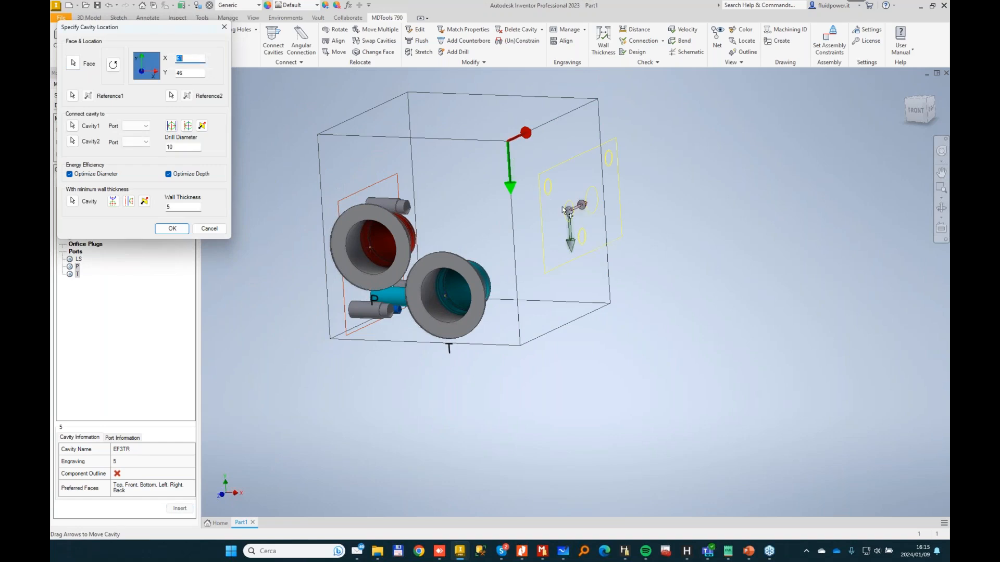
{"action": "left_click_drag", "start_coordinate": [571, 214], "coordinate": [550, 220]}
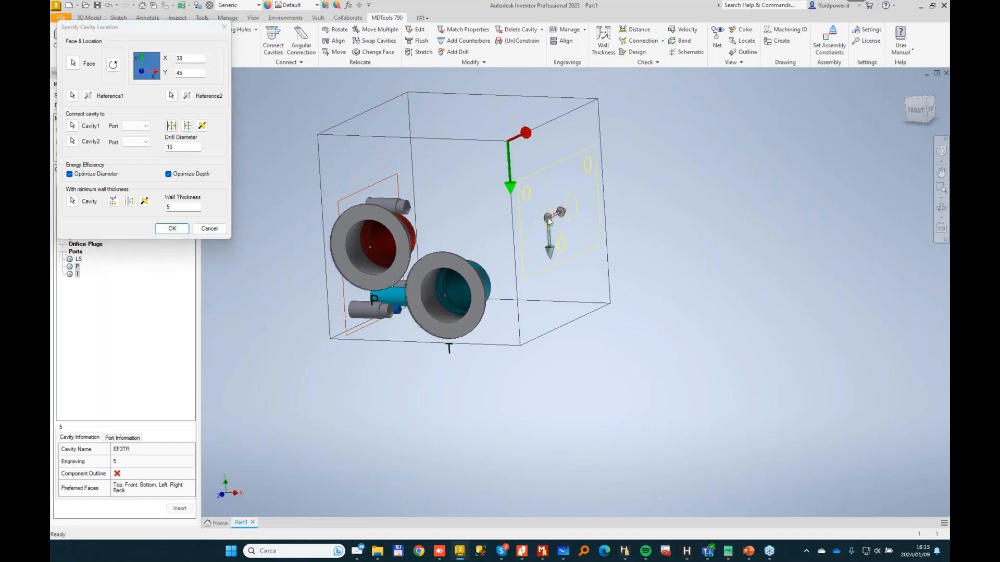
{"action": "left_click", "coordinate": [172, 229]}
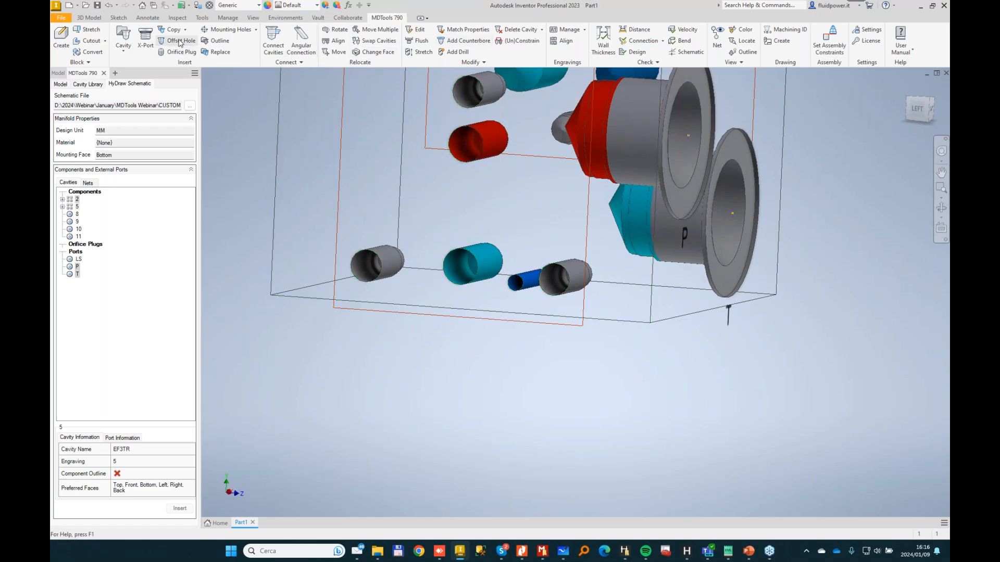
Insert a size 12 offset hole from the Drill Holes library into port P, unconstrained, with a Y offset of -2.
{"action": "left_click", "coordinate": [177, 41]}
{"action": "left_click", "coordinate": [616, 136]}
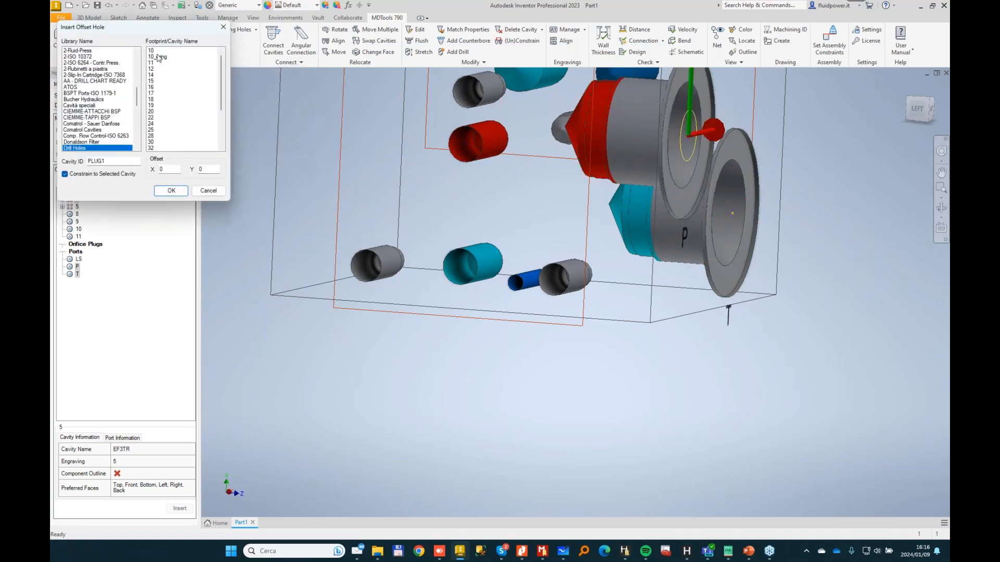
{"action": "left_click", "coordinate": [154, 69]}
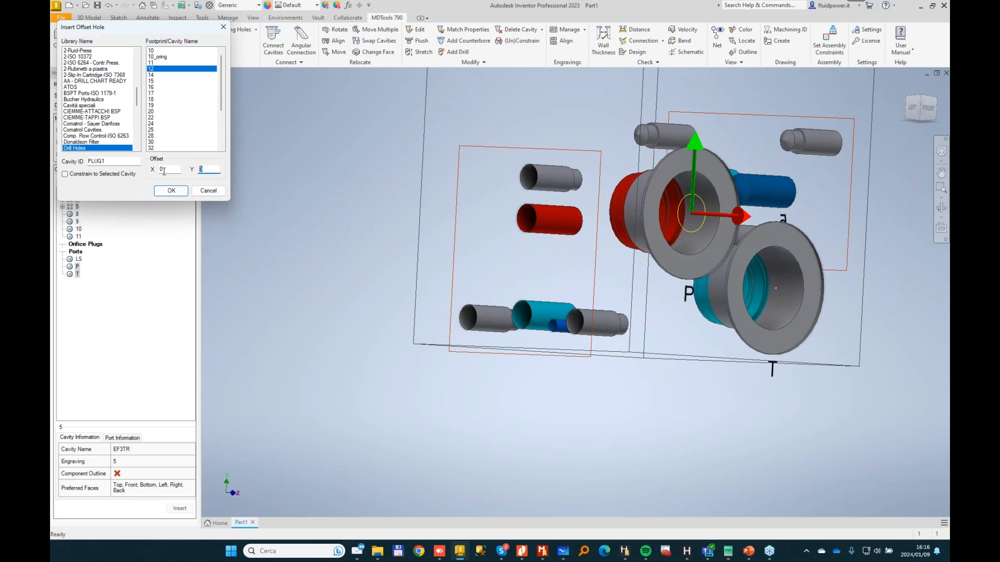
{"action": "type", "text": "-2"}
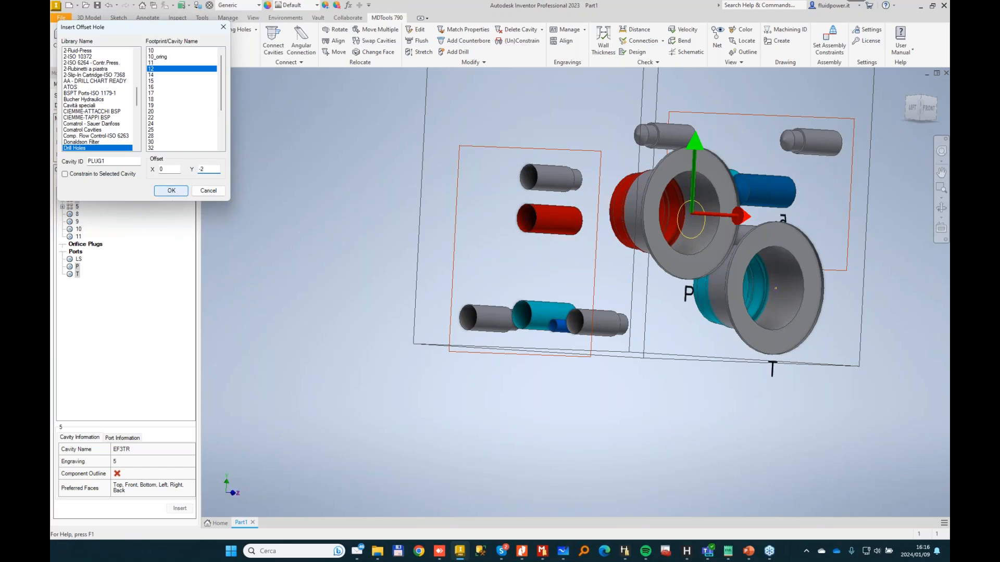
{"action": "left_click", "coordinate": [171, 190]}
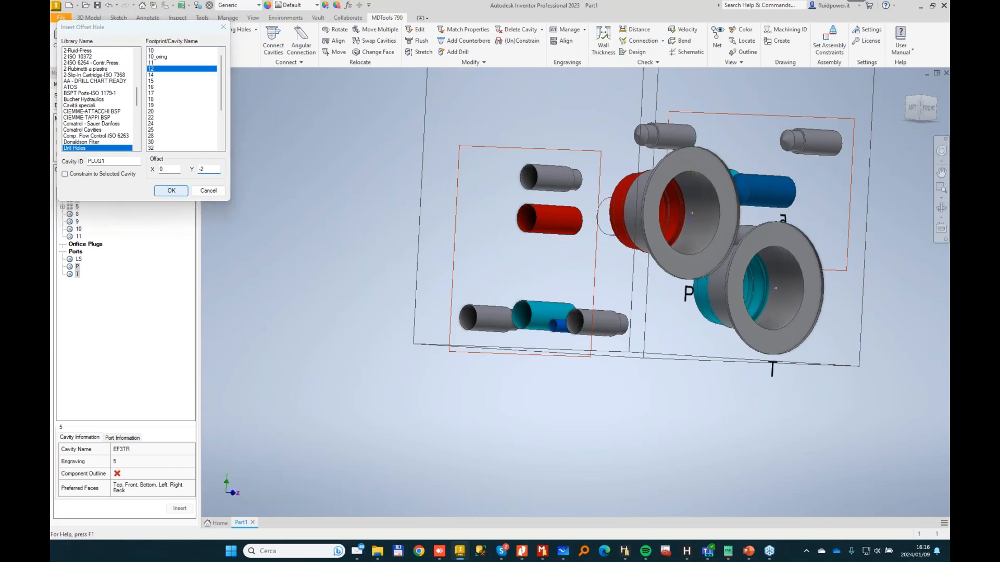
Stretch the offset hole in port P up to component 2's red P drill.
{"action": "left_click", "coordinate": [613, 215]}
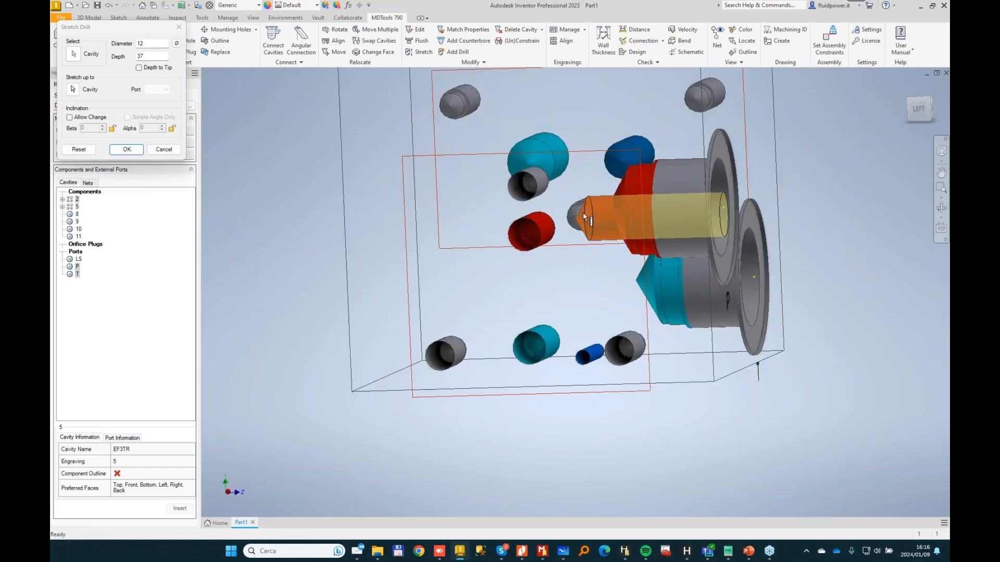
{"action": "left_click", "coordinate": [520, 216]}
{"action": "left_click", "coordinate": [126, 150]}
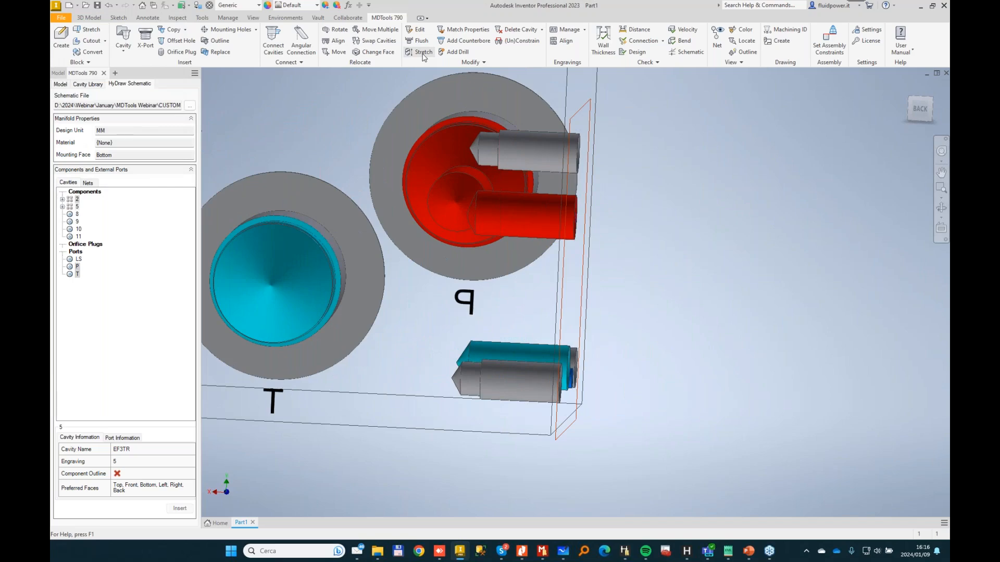
Run a connection check including poor connections and examine the one between 2-P and PLUG1 in the model.
{"action": "left_click", "coordinate": [637, 41]}
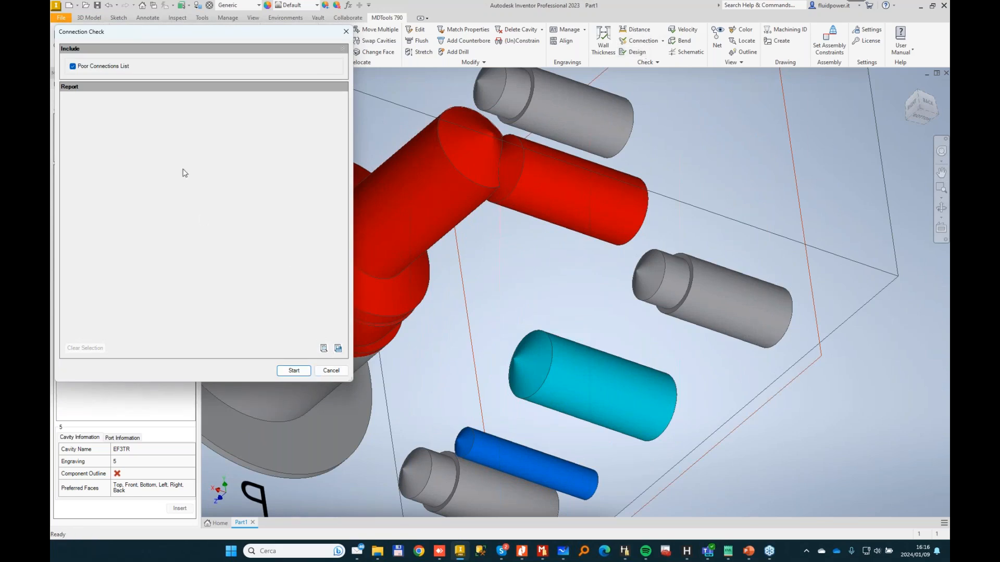
{"action": "left_click", "coordinate": [294, 371]}
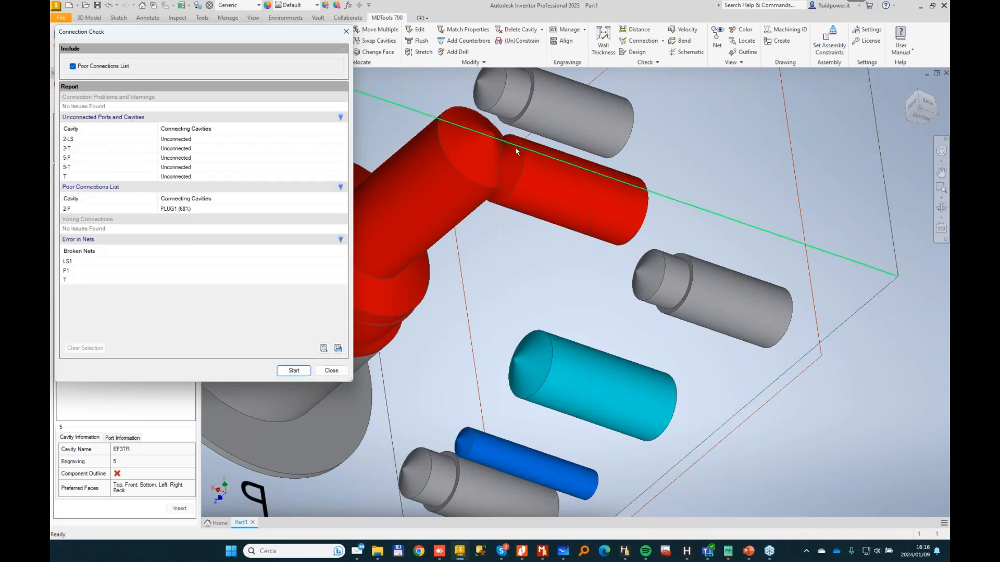
{"action": "middle_click_drag", "start_coordinate": [501, 160], "coordinate": [537, 191], "text": "shift"}
{"action": "scroll", "coordinate": [536, 191], "scroll_direction": "down", "scroll_amount": 6}
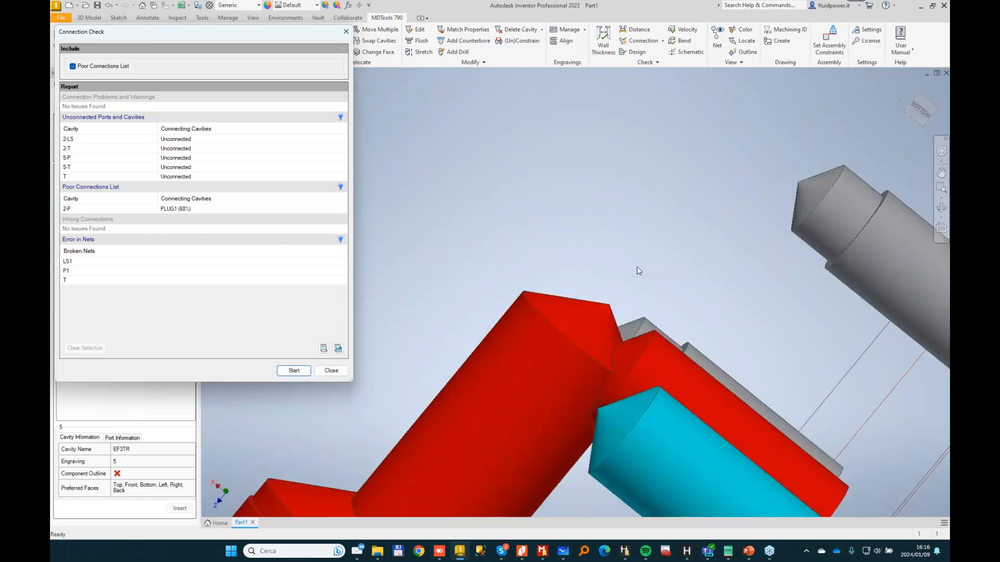
{"action": "left_click", "coordinate": [73, 210]}
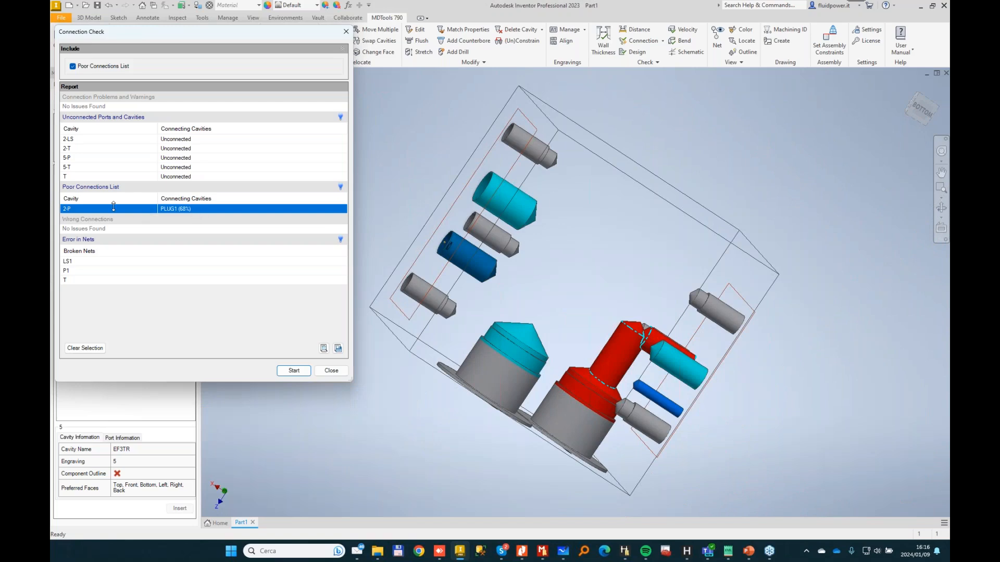
{"action": "key", "text": "F4"}
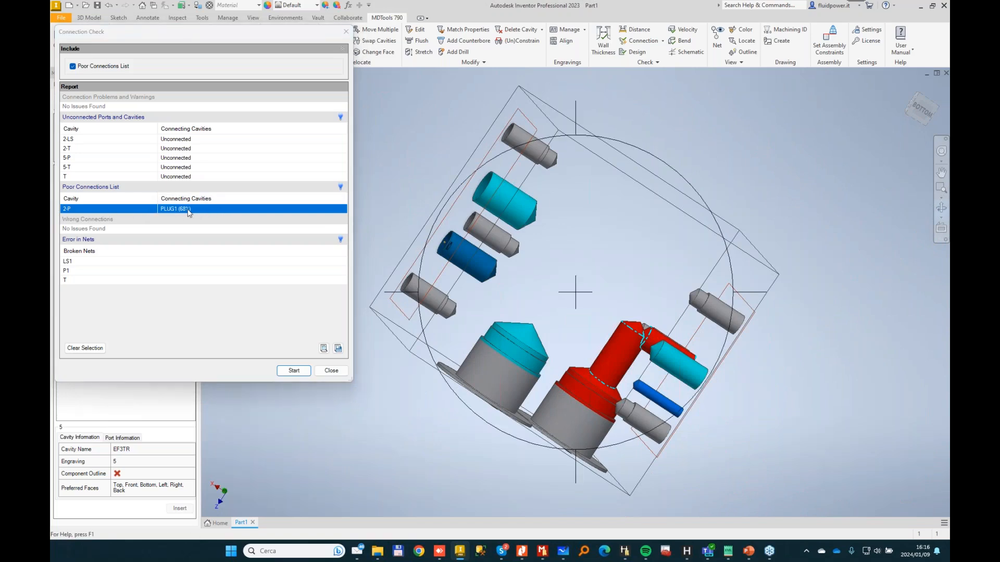
Examine the unconnected cavities 2-LS, 2-T, 5-P and T and the poor 2-P connection from the report in the model.
{"action": "left_click", "coordinate": [152, 160]}
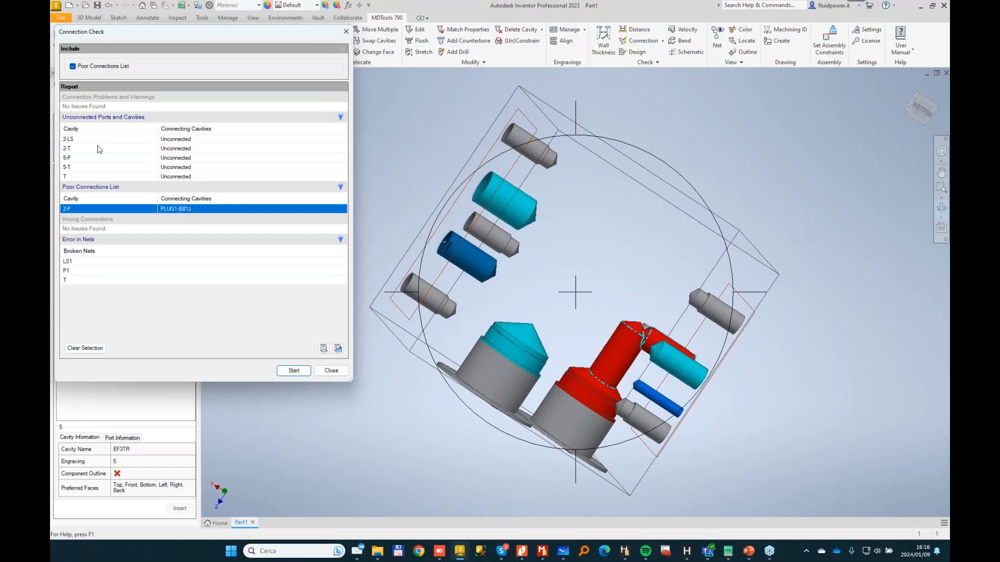
{"action": "left_click", "coordinate": [75, 141]}
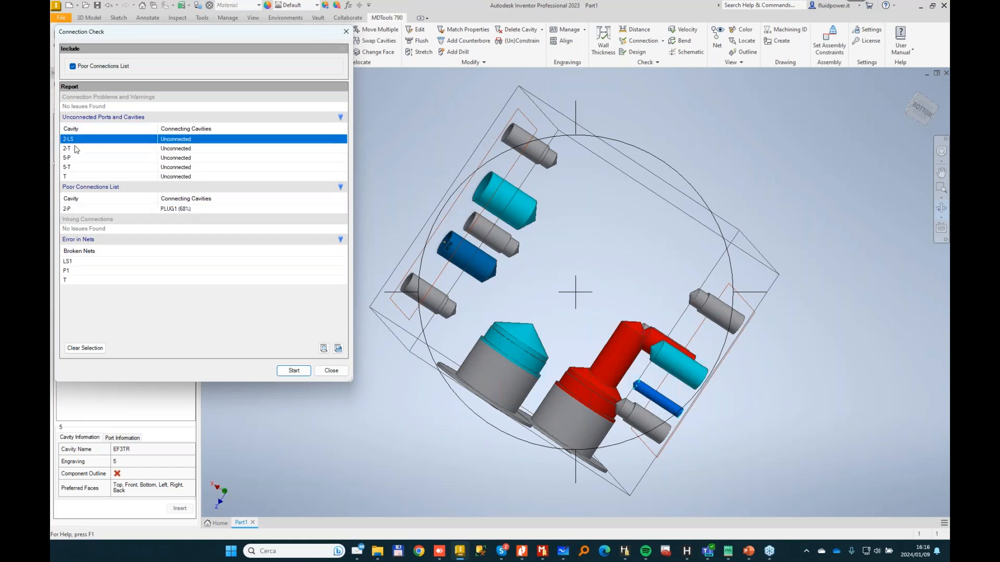
{"action": "left_click", "coordinate": [79, 177]}
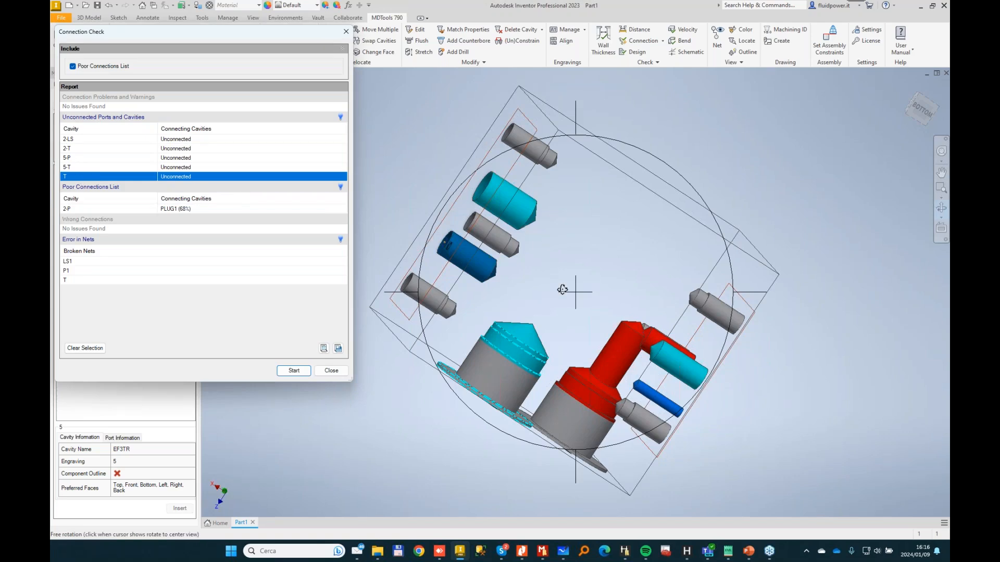
{"action": "left_click_drag", "start_coordinate": [563, 289], "coordinate": [591, 248]}
{"action": "scroll", "coordinate": [591, 248], "scroll_direction": "down", "scroll_amount": 3}
{"action": "middle_click_drag", "start_coordinate": [567, 228], "coordinate": [575, 306]}
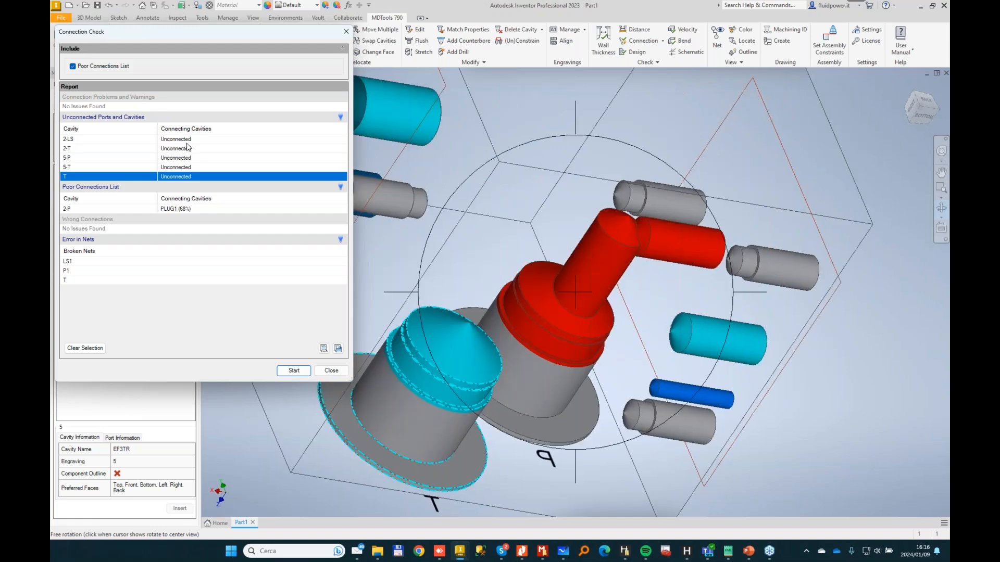
{"action": "left_click", "coordinate": [190, 140]}
{"action": "left_click", "coordinate": [191, 148]}
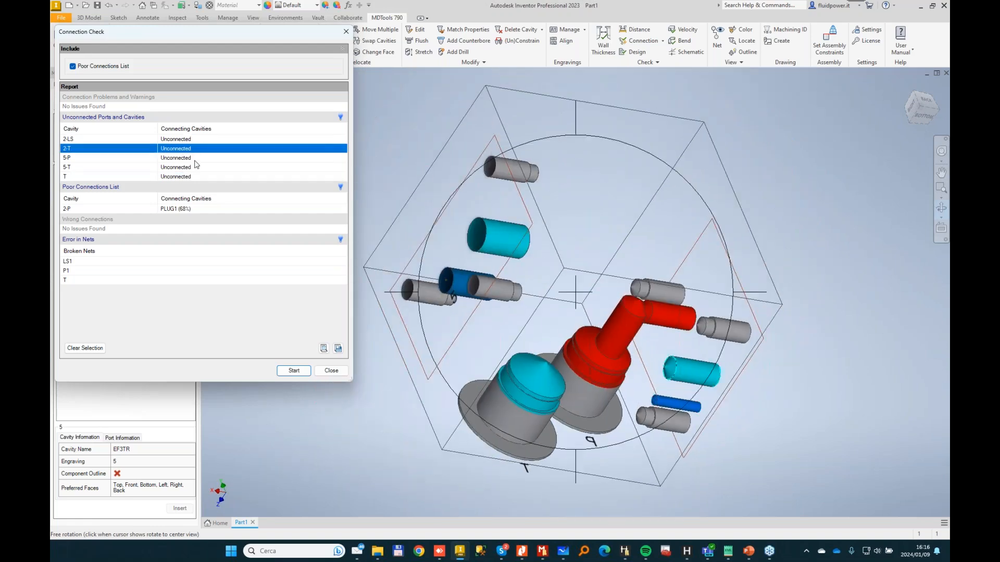
{"action": "left_click", "coordinate": [195, 160]}
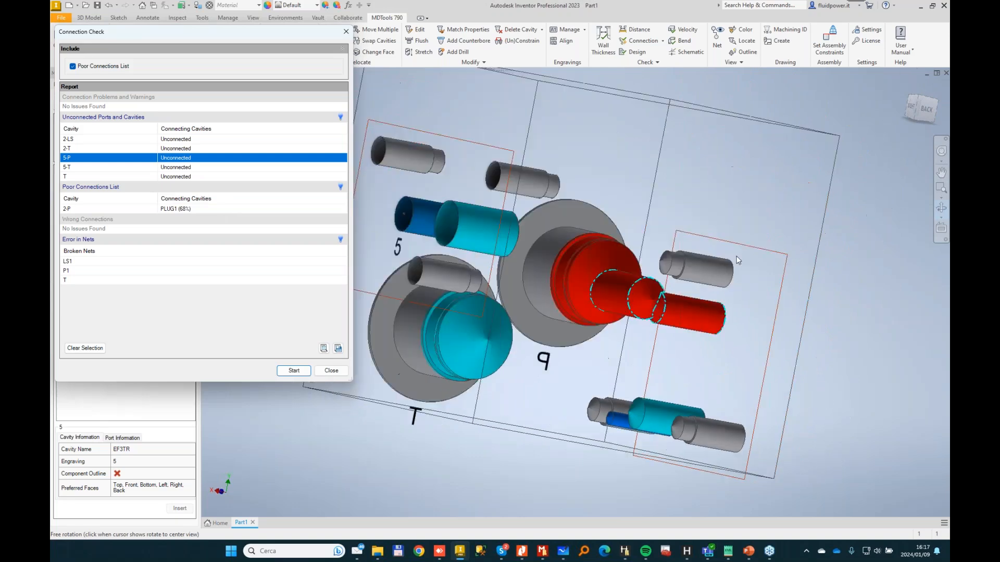
{"action": "left_click", "coordinate": [182, 208]}
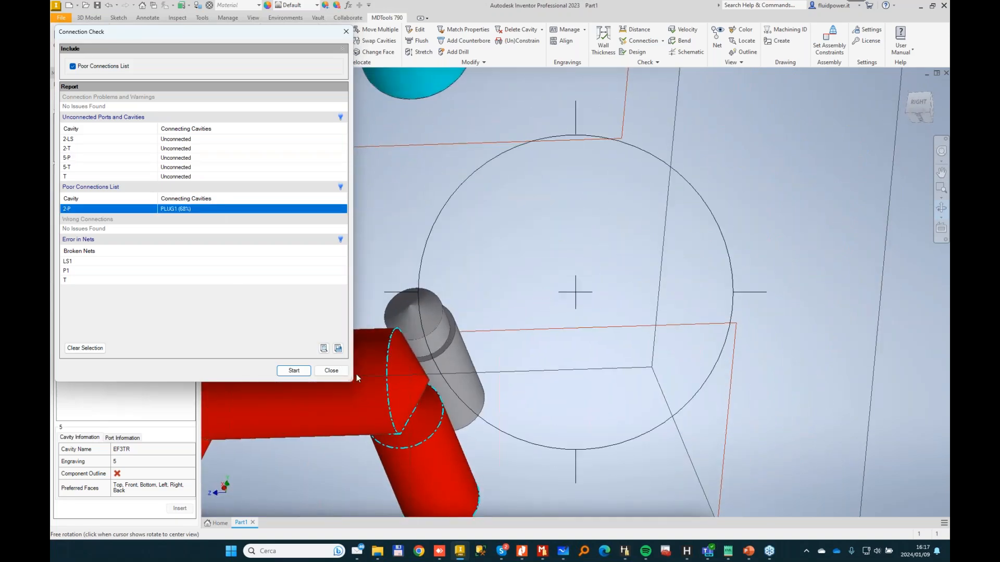
{"action": "left_click", "coordinate": [333, 371]}
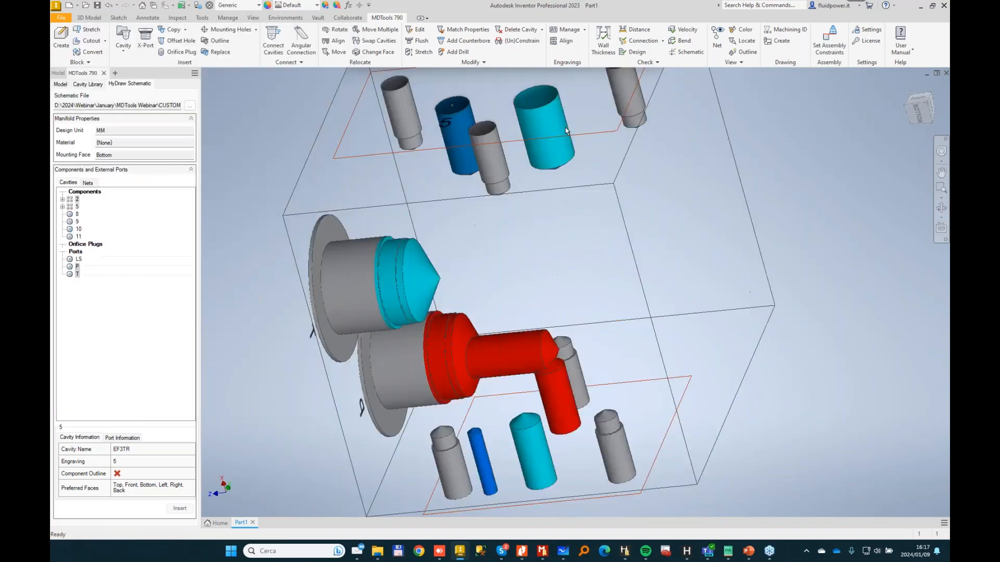
Stretch component 2's red P drill up to the offset hole in port P.
{"action": "left_click", "coordinate": [425, 54]}
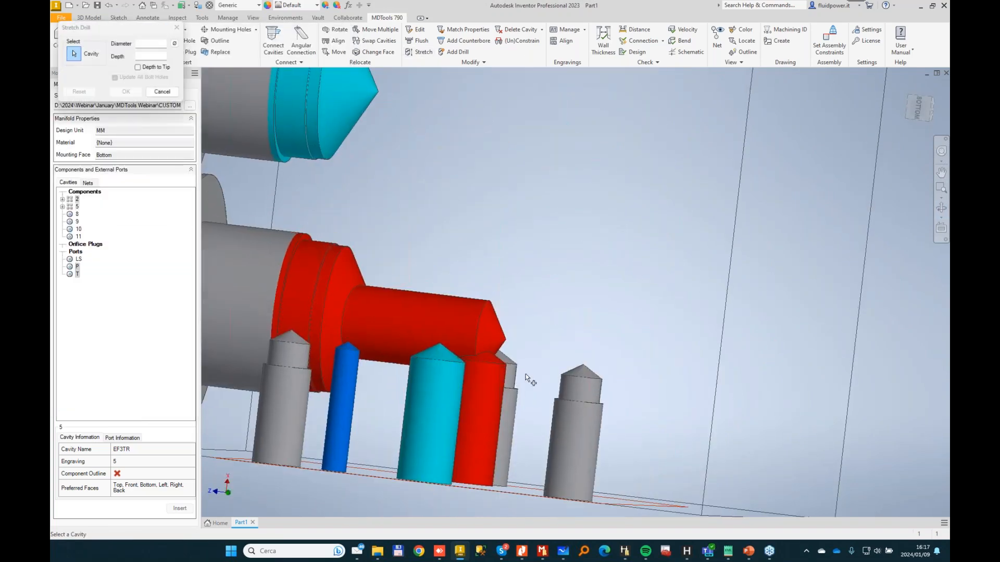
{"action": "left_click", "coordinate": [494, 371]}
{"action": "left_click", "coordinate": [501, 327]}
{"action": "left_click", "coordinate": [127, 149]}
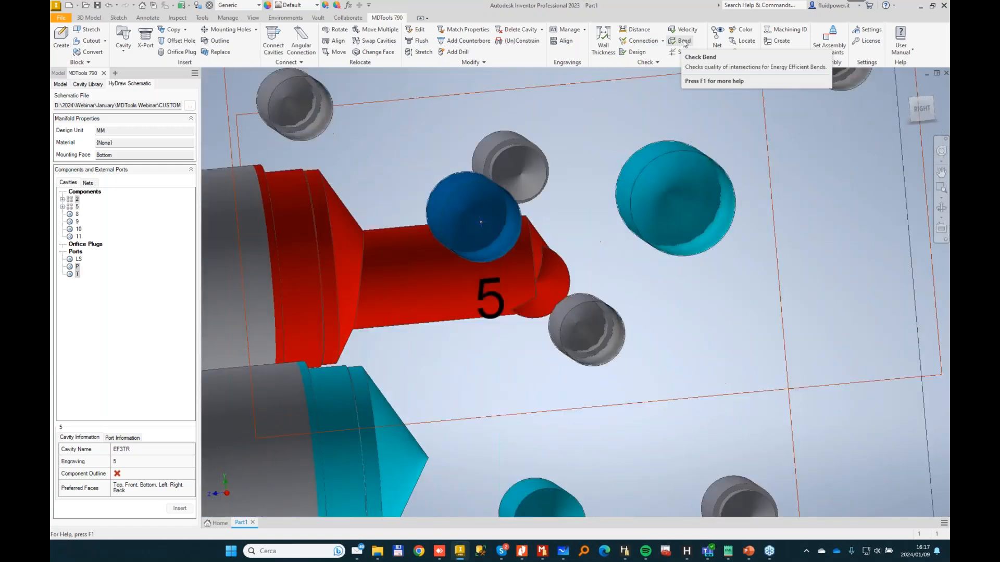
Nudge the offset hole in port P in the positive Y direction, leaving its connecting cavities in place.
{"action": "left_click", "coordinate": [684, 41]}
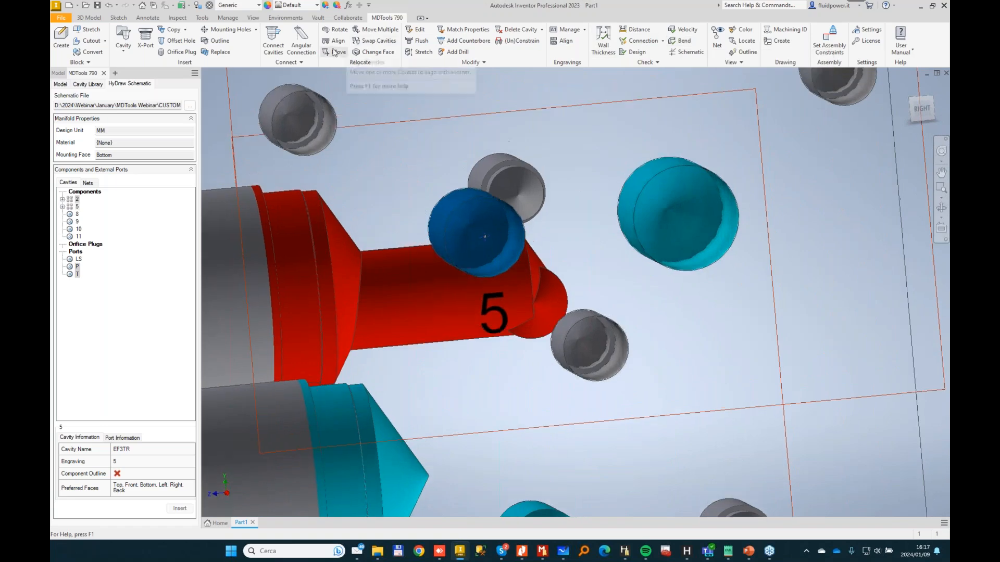
{"action": "left_click", "coordinate": [442, 311]}
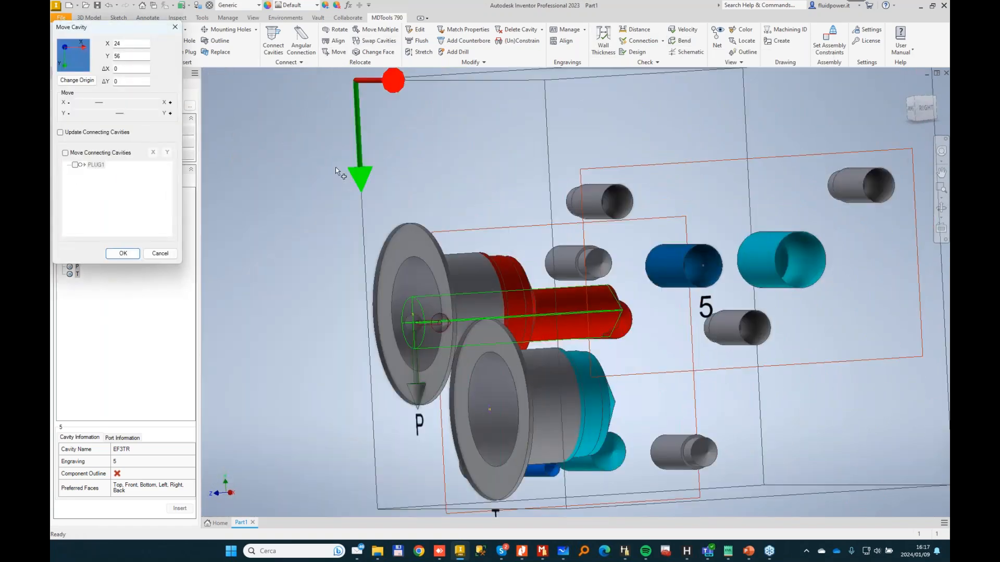
{"action": "left_click", "coordinate": [155, 113]}
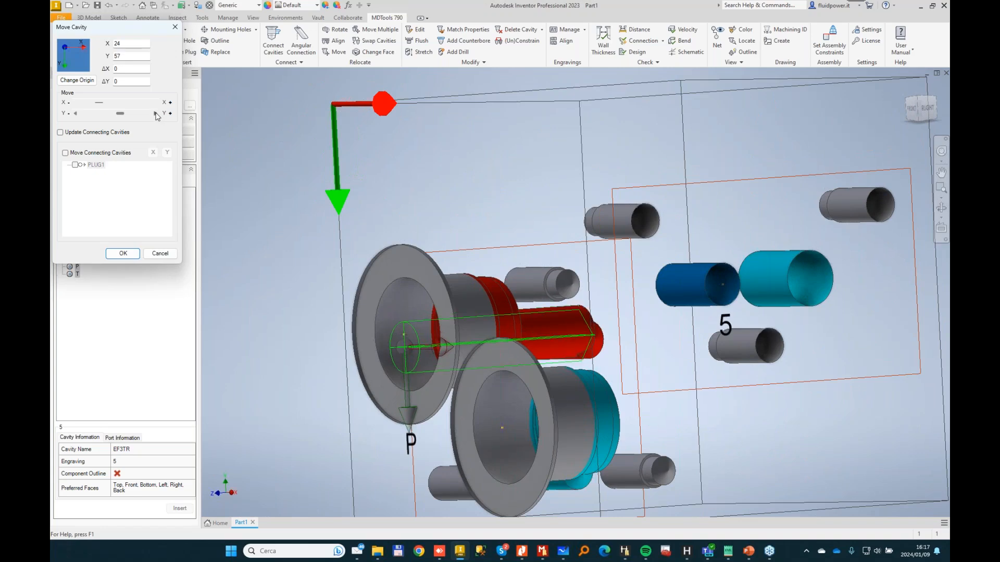
{"action": "left_click", "coordinate": [155, 113]}
{"action": "left_click", "coordinate": [130, 253]}
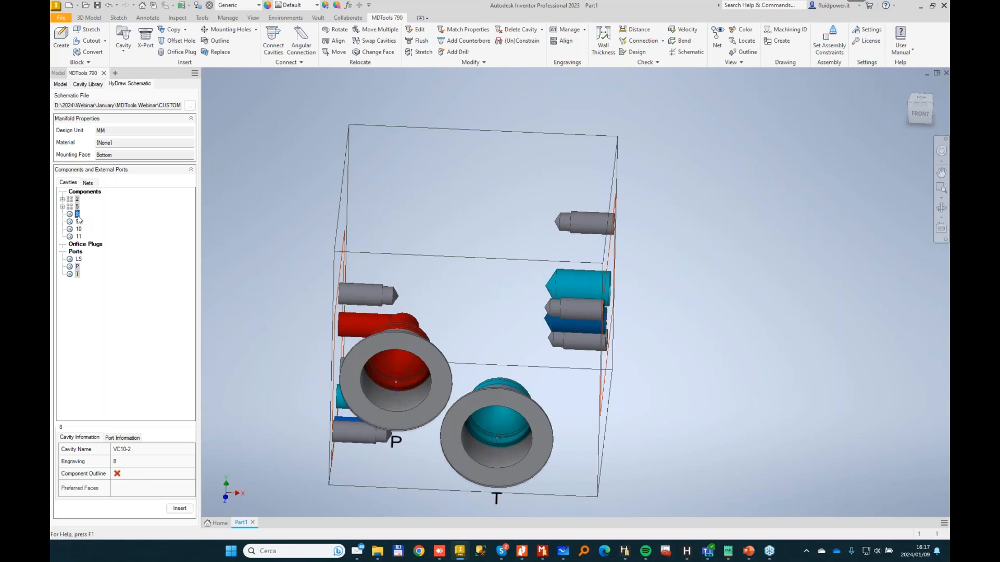
Insert component 8's VC10-2 cavity on the top face and component 9's VC12-3 cavity on the back face at Y 50.
{"action": "left_click", "coordinate": [180, 509]}
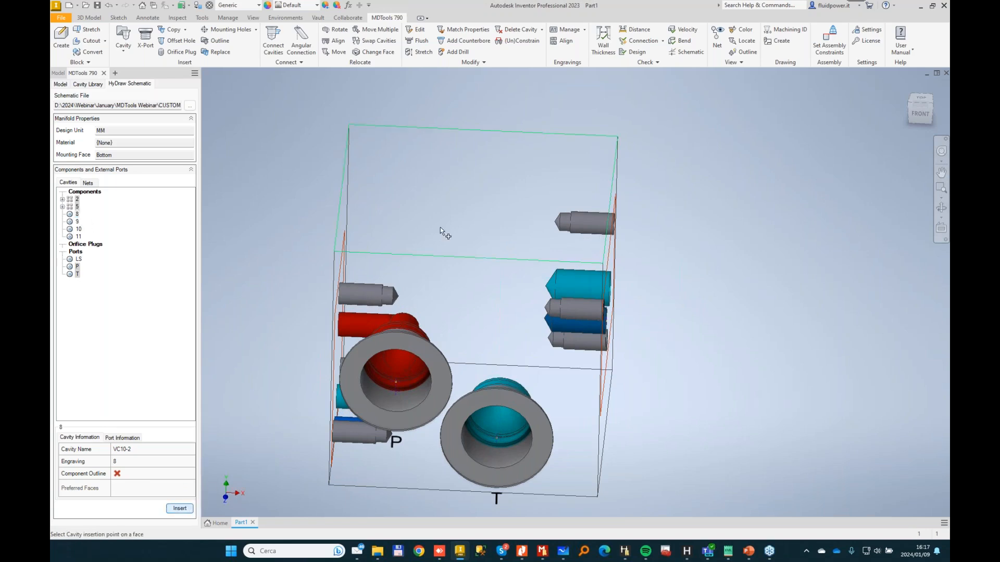
{"action": "left_click", "coordinate": [172, 228]}
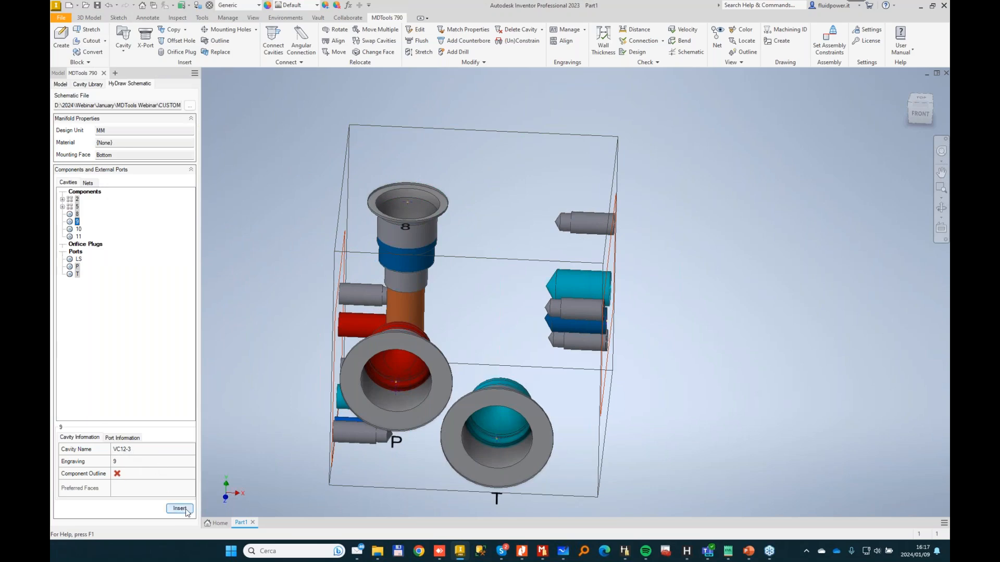
{"action": "middle_click_drag", "start_coordinate": [420, 330], "coordinate": [603, 279], "text": "shift"}
{"action": "left_click", "coordinate": [618, 260]}
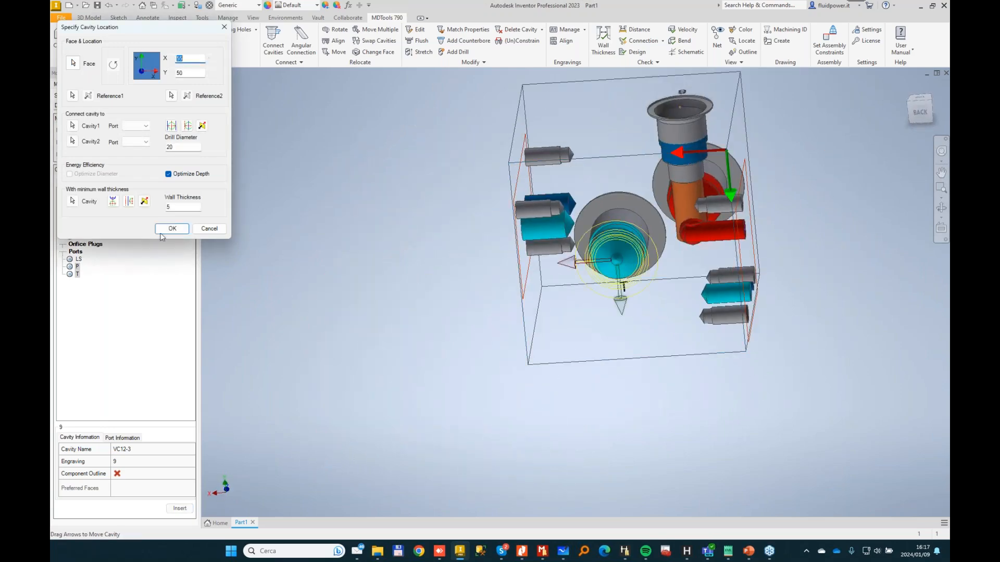
{"action": "left_click", "coordinate": [172, 228]}
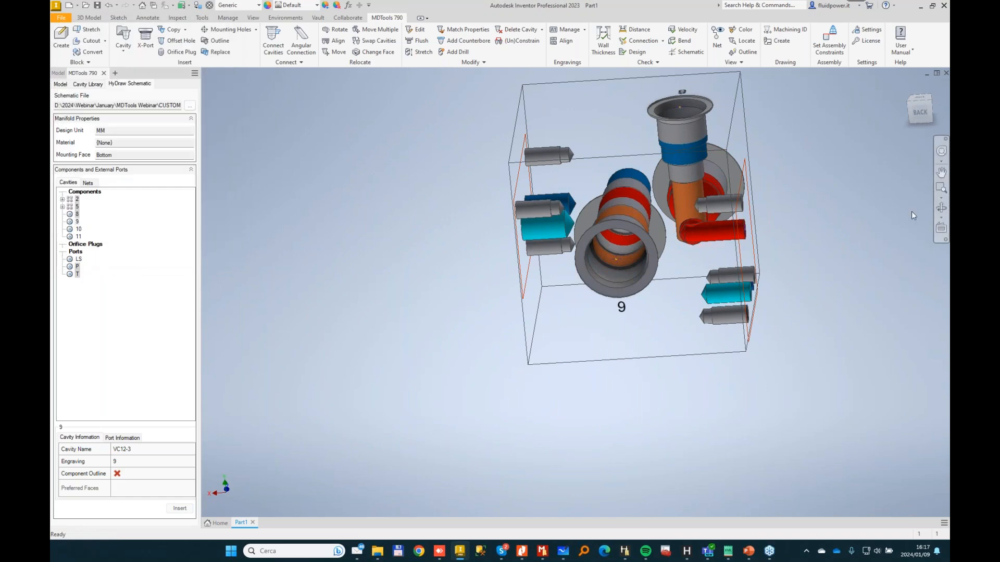
Stretch the block from its back face to a width of 105.
{"action": "middle_click_drag", "start_coordinate": [812, 236], "coordinate": [412, 275], "text": "shift"}
{"action": "middle_click_drag", "start_coordinate": [427, 190], "coordinate": [601, 195], "text": "shift"}
{"action": "left_click", "coordinate": [606, 183]}
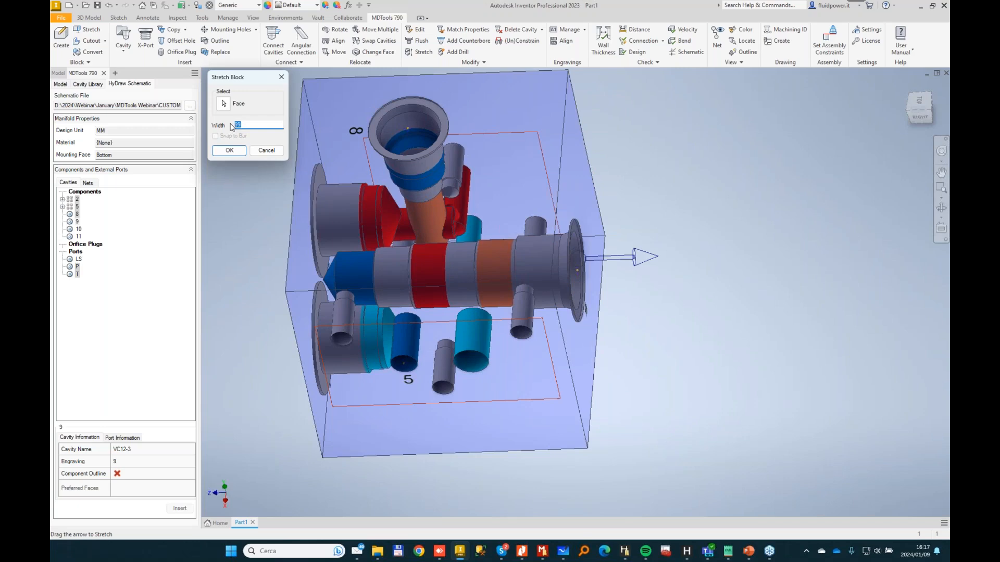
{"action": "key", "text": "Return"}
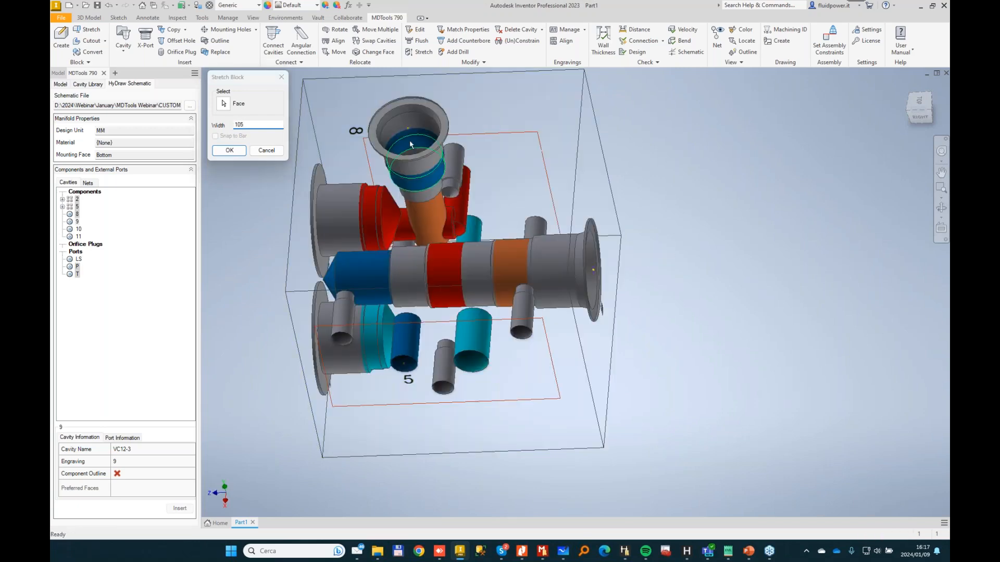
Connect component 8's cavity to the orange port area of component 9's cavity.
{"action": "left_click", "coordinate": [273, 38]}
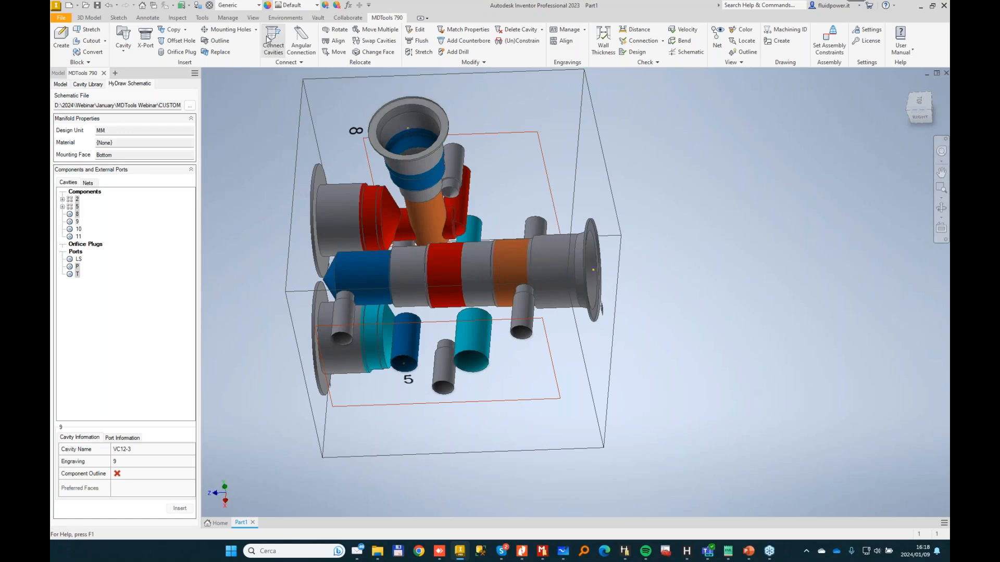
{"action": "left_click", "coordinate": [513, 249]}
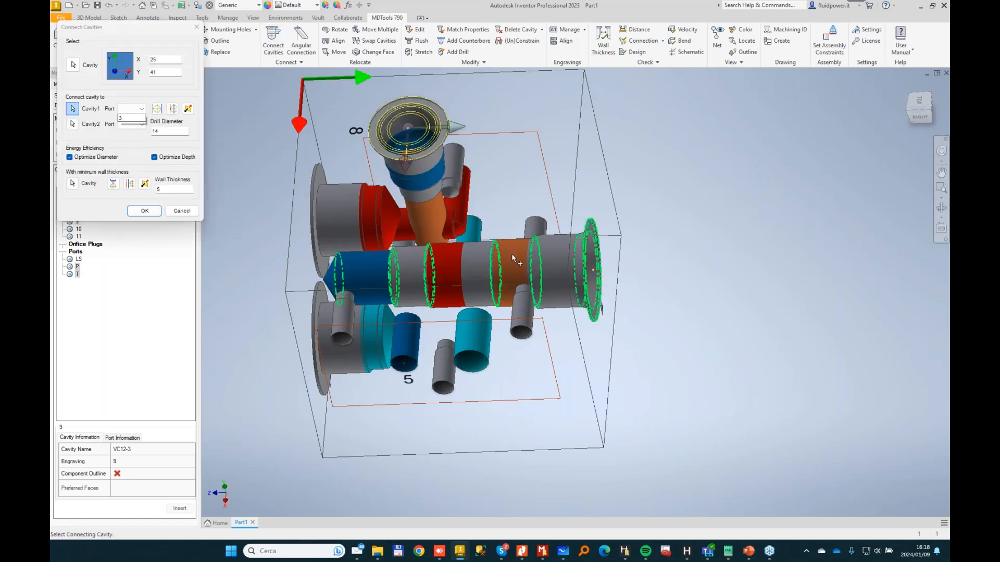
{"action": "left_click", "coordinate": [130, 131]}
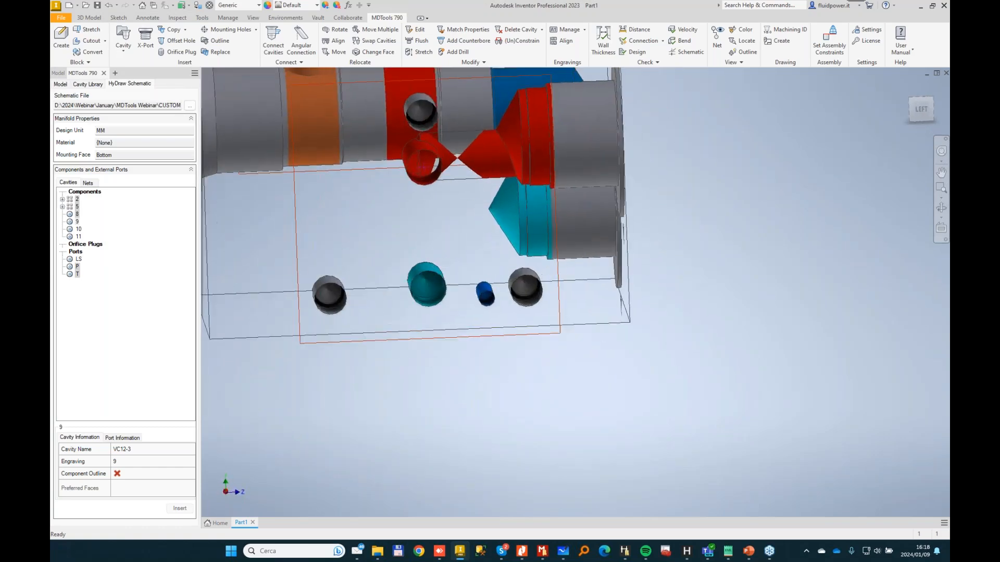
Stretch component 2's red P drill into port 2 of component 9's cavity, with a depth of 60.
{"action": "left_click", "coordinate": [424, 52]}
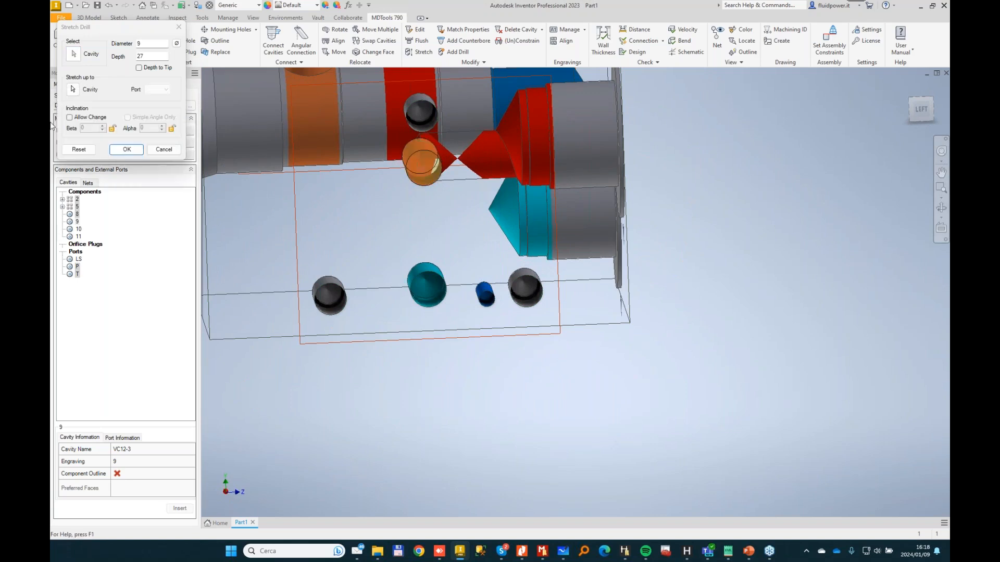
{"action": "left_click", "coordinate": [73, 89]}
{"action": "left_click", "coordinate": [162, 89]}
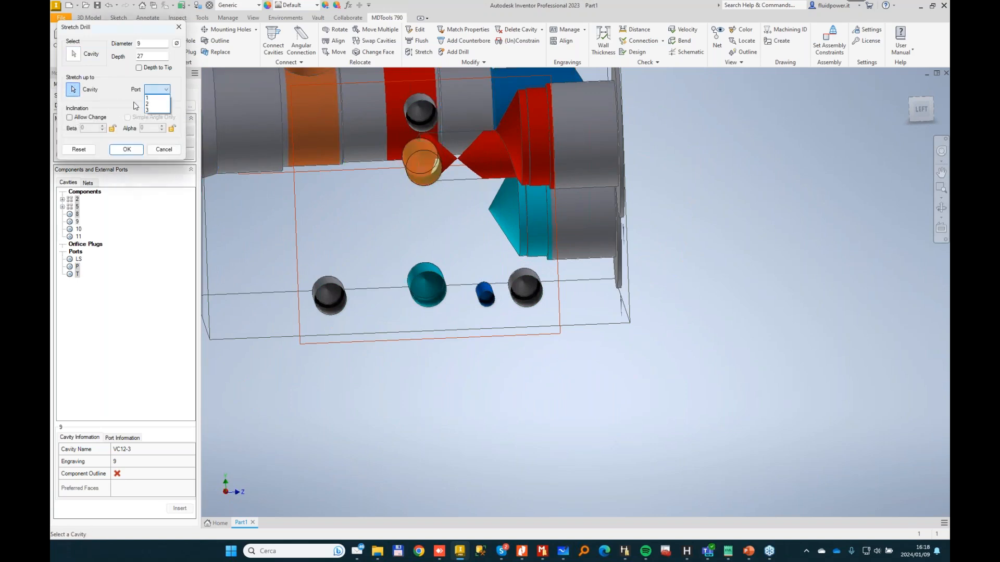
{"action": "left_click", "coordinate": [159, 105]}
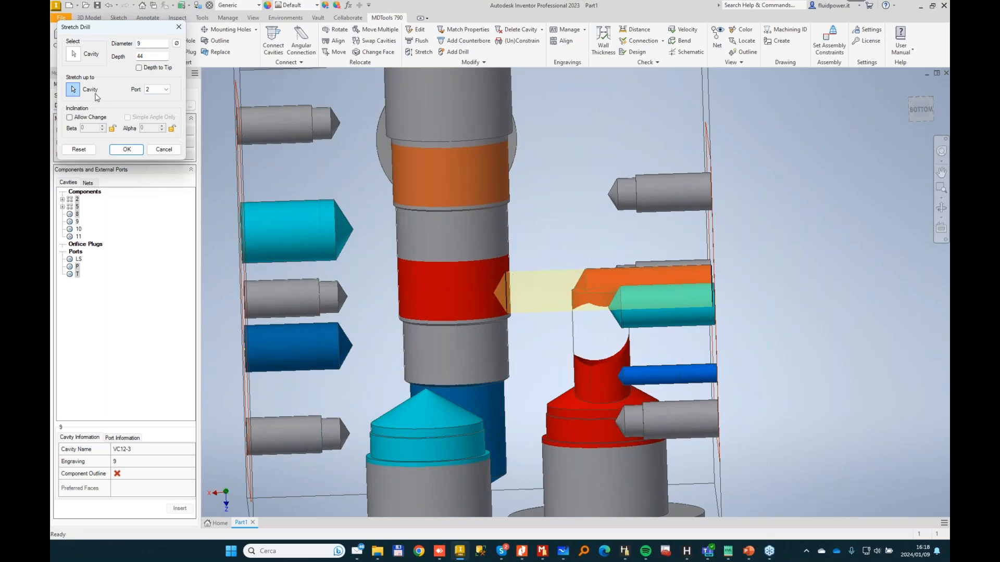
{"action": "left_click_drag", "start_coordinate": [509, 286], "coordinate": [440, 294]}
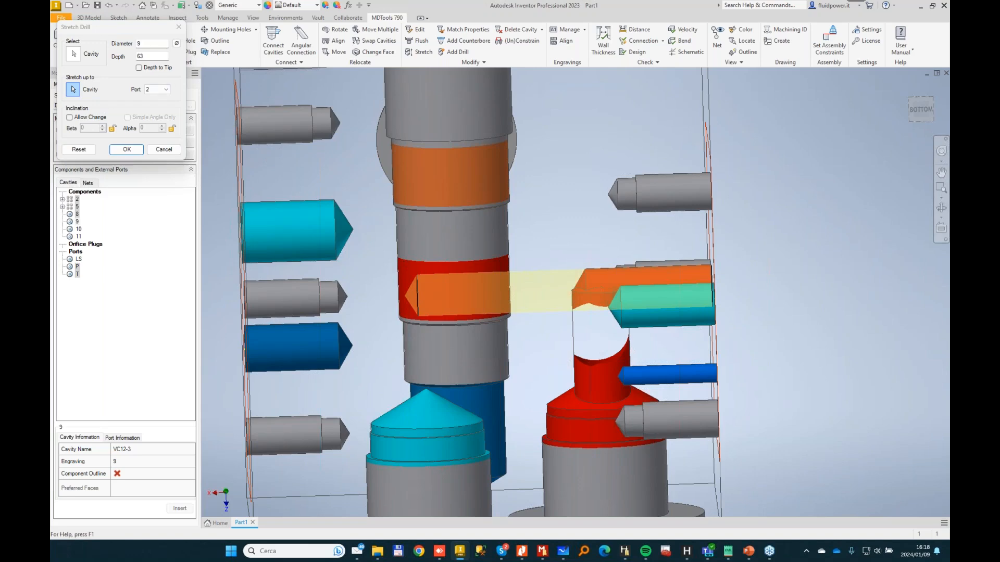
{"action": "double_click", "coordinate": [147, 55]}
{"action": "key", "text": "Return"}
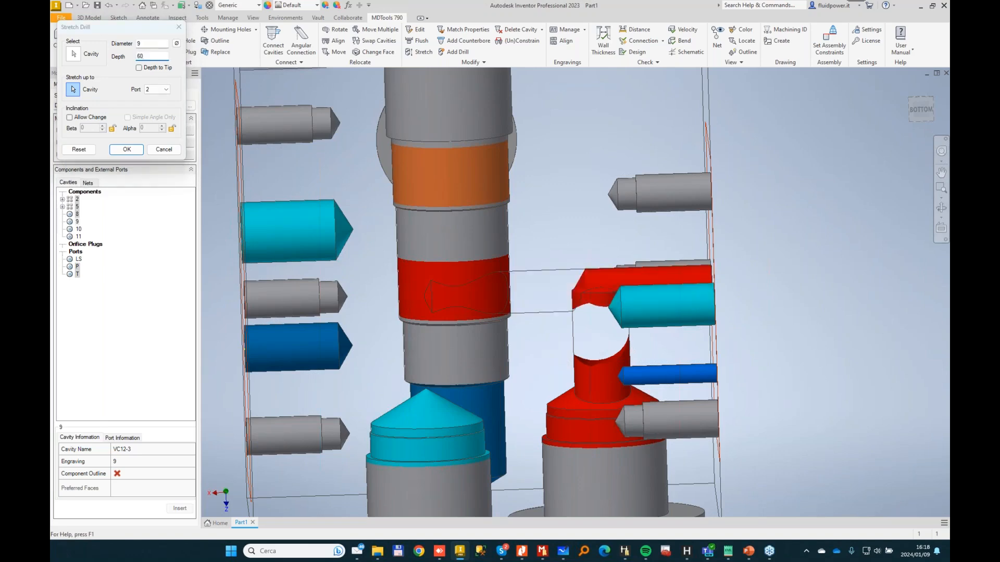
Recolor the manifold's cavities and review the net colors and refresh options in the cavity color settings.
{"action": "scroll", "coordinate": [673, 217], "scroll_direction": "up", "scroll_amount": 3}
{"action": "middle_click_drag", "start_coordinate": [673, 217], "coordinate": [702, 155], "text": "shift"}
{"action": "scroll", "coordinate": [598, 295], "scroll_direction": "down", "scroll_amount": 5}
{"action": "middle_click_drag", "start_coordinate": [599, 295], "coordinate": [588, 78]}
{"action": "left_click", "coordinate": [743, 29]}
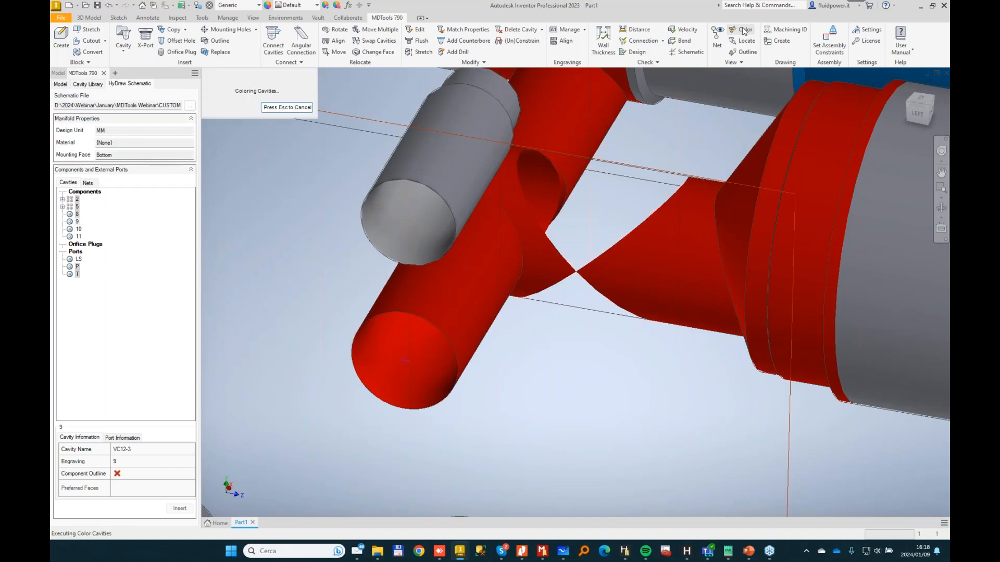
{"action": "middle_click_drag", "start_coordinate": [545, 156], "coordinate": [483, 208], "text": "shift"}
{"action": "key", "text": "F6"}
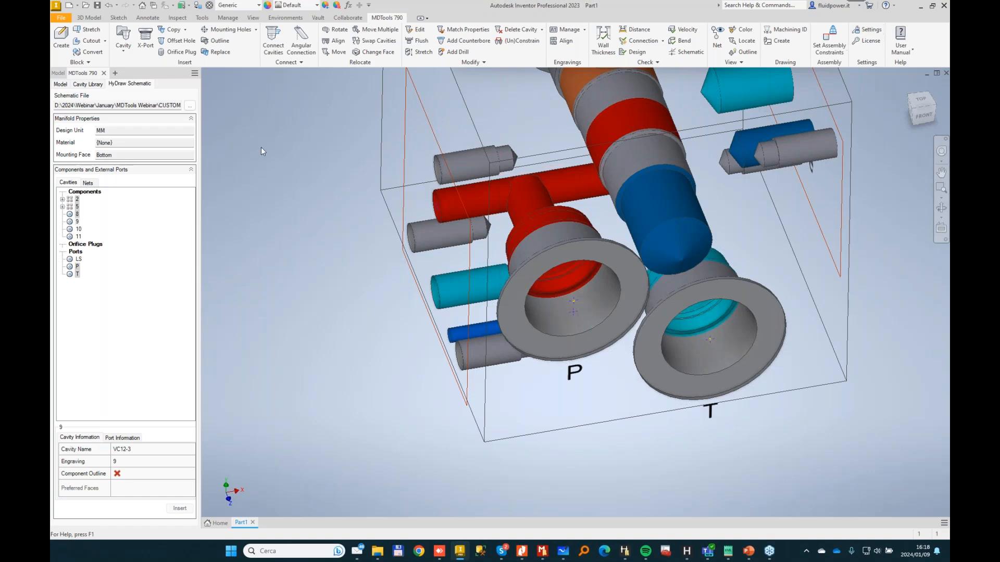
{"action": "left_click", "coordinate": [271, 116]}
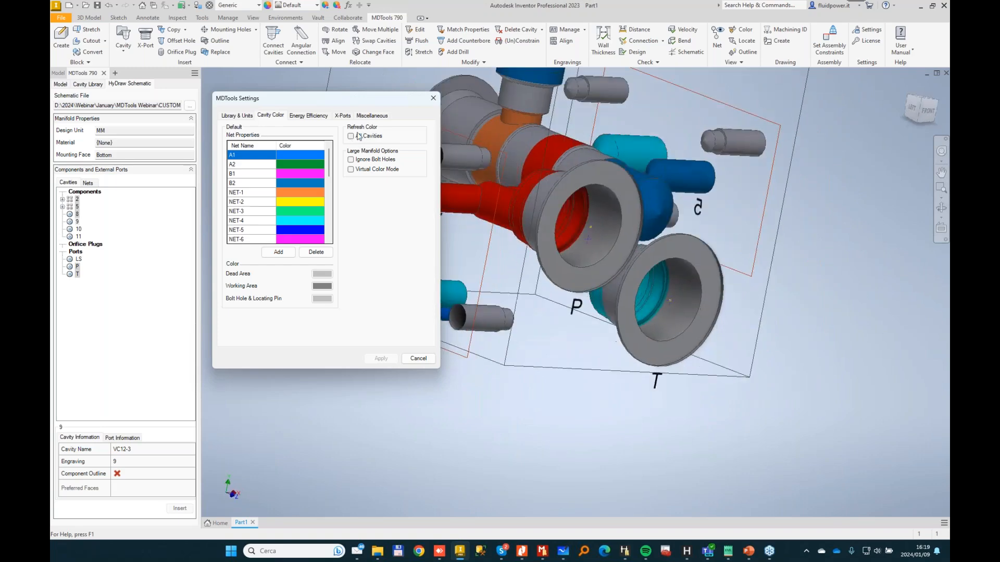
{"action": "left_click", "coordinate": [418, 358]}
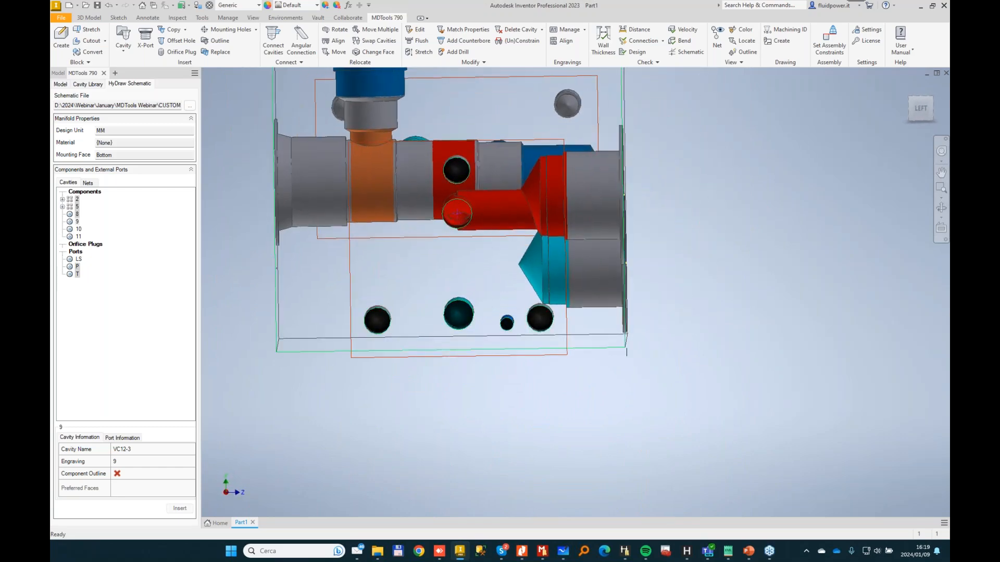
Insert a size 12 offset hole from the Drill Holes library into port T, unconstrained, with an X offset of 0 and shifted in Y.
{"action": "left_click", "coordinate": [180, 41]}
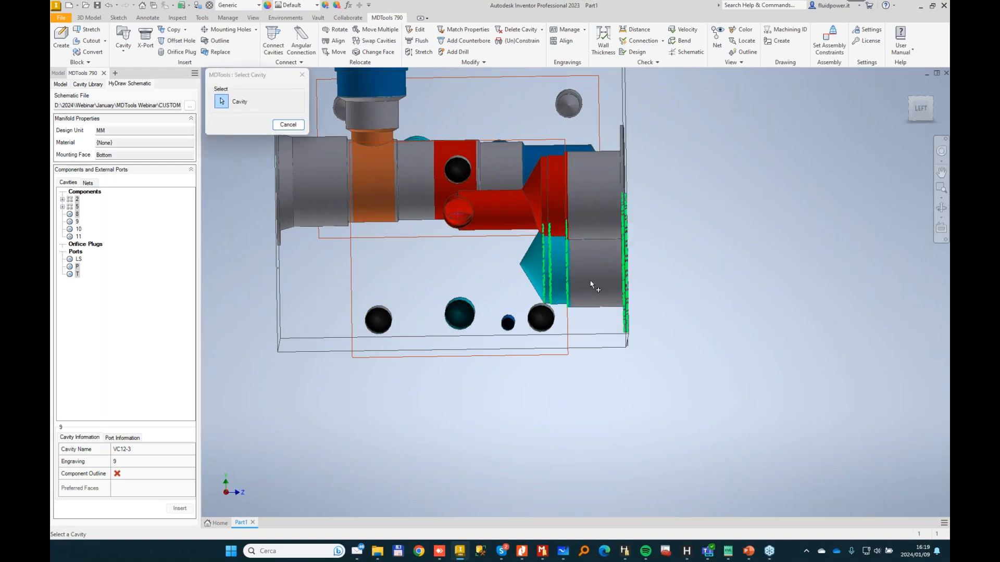
{"action": "left_click", "coordinate": [585, 289]}
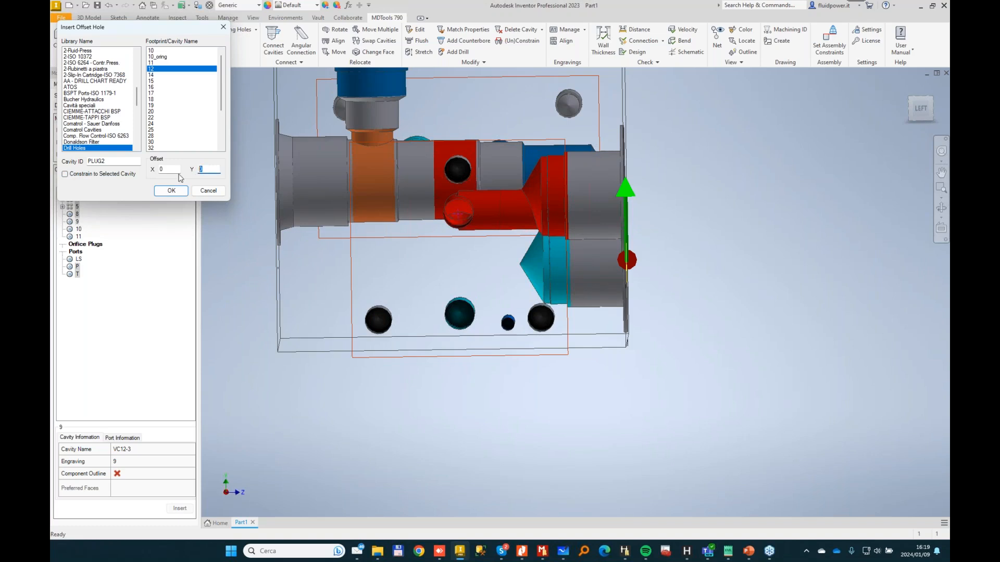
{"action": "key", "text": "Return"}
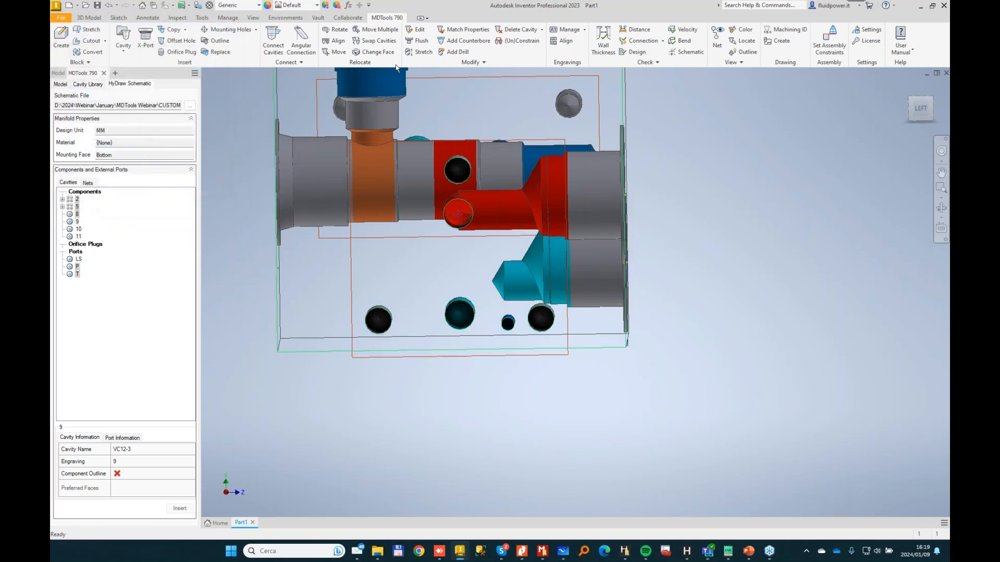
Stretch the 12 mm offset drill in port T deeper into the block, to a depth of about 54 mm.
{"action": "left_click", "coordinate": [517, 274]}
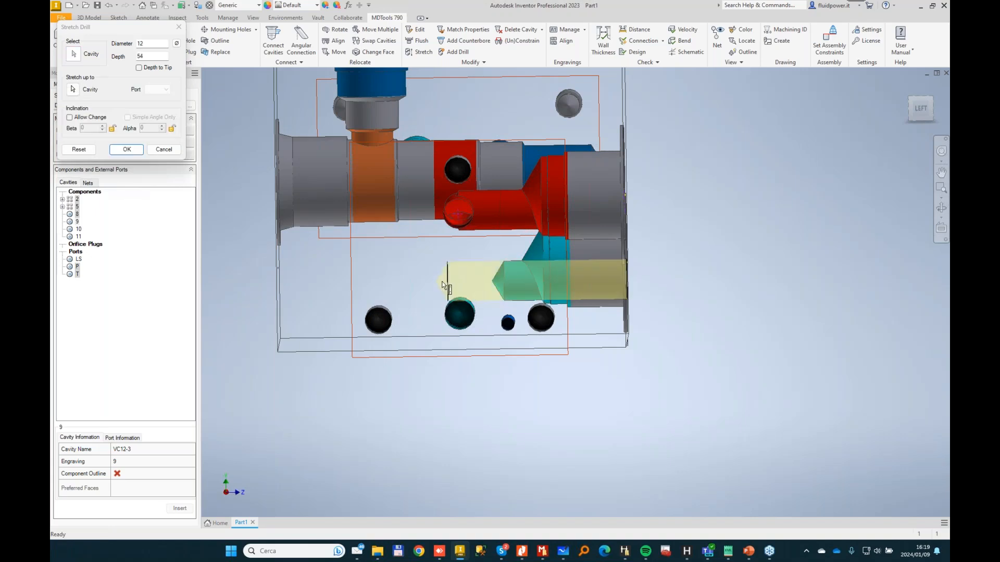
{"action": "left_click", "coordinate": [127, 149]}
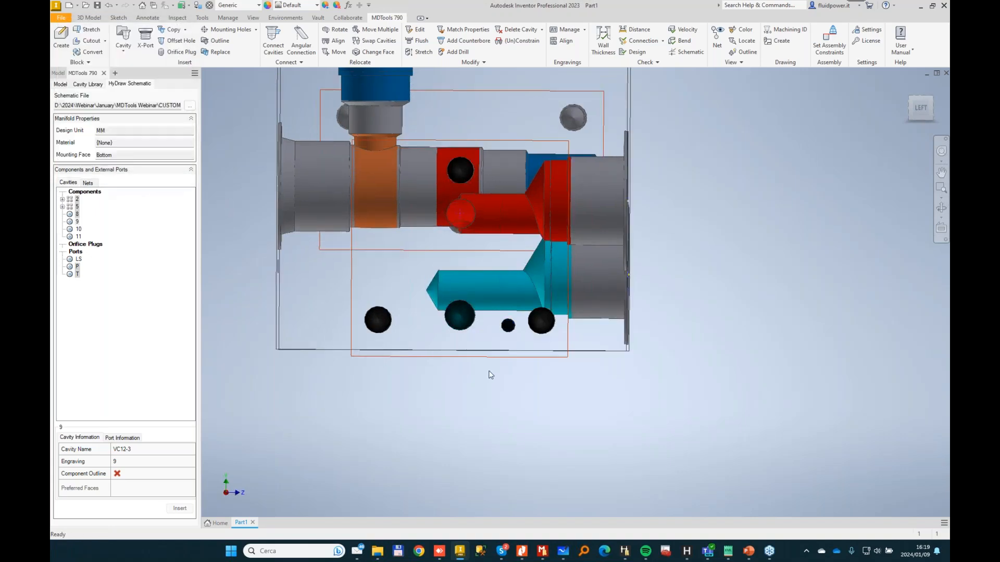
Stretch component 2's 9 mm cyan drill up to port T's drill with inclination allowed, Beta 5, Alpha 90 and depth 62.
{"action": "middle_click_drag", "start_coordinate": [489, 373], "coordinate": [449, 312], "text": "shift"}
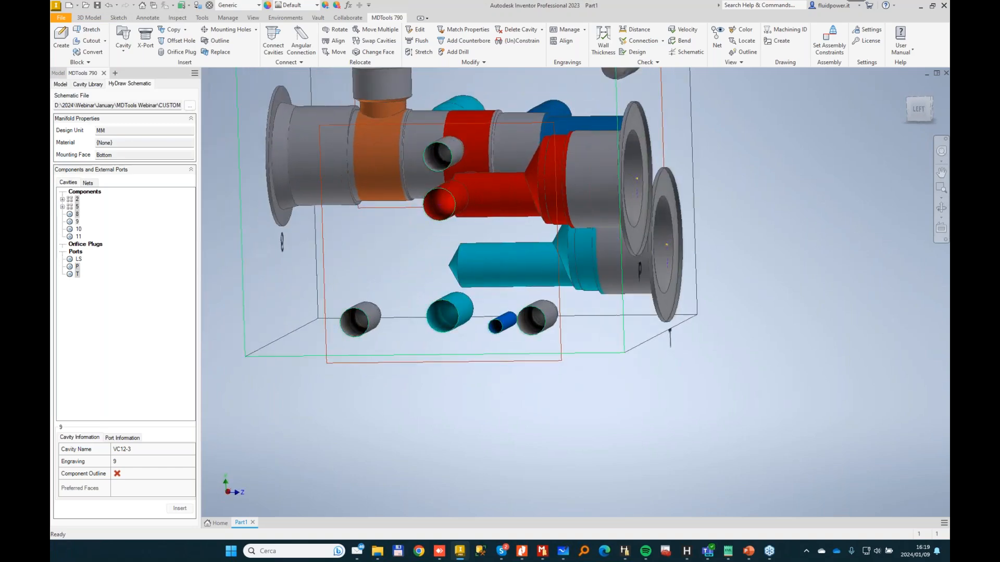
{"action": "left_click", "coordinate": [416, 52]}
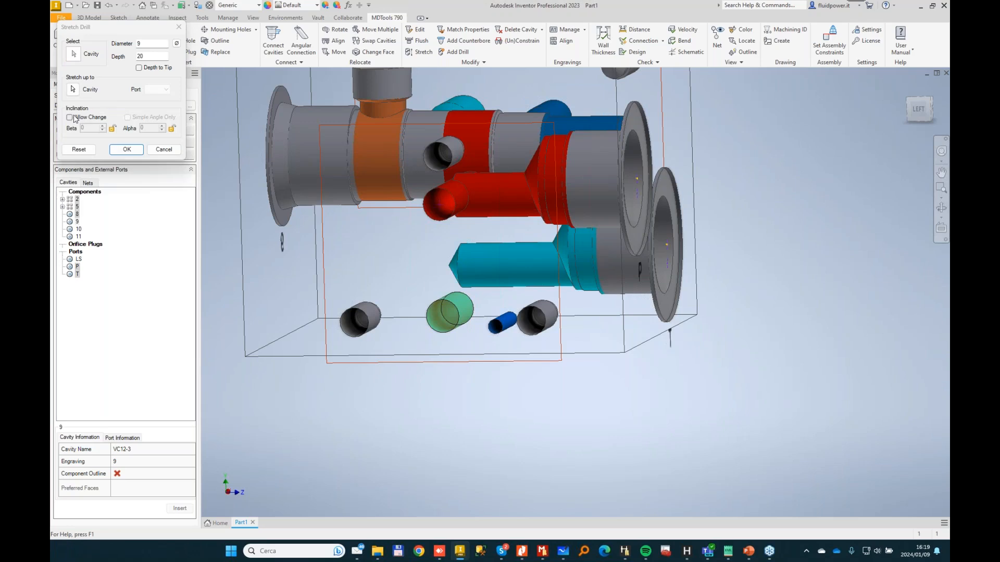
{"action": "left_click", "coordinate": [70, 118]}
{"action": "left_click", "coordinate": [73, 90]}
{"action": "left_click", "coordinate": [445, 248]}
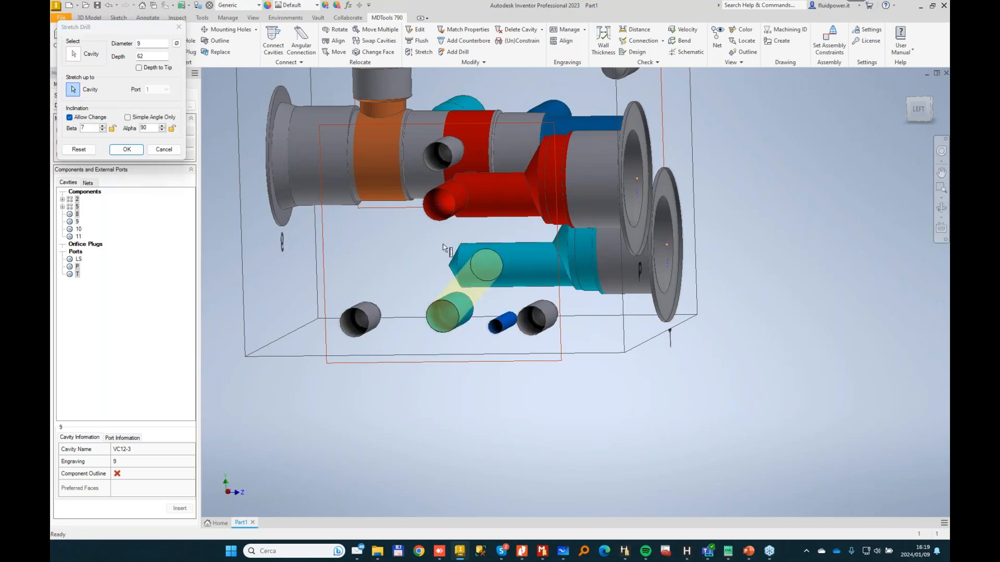
{"action": "left_click", "coordinate": [102, 130]}
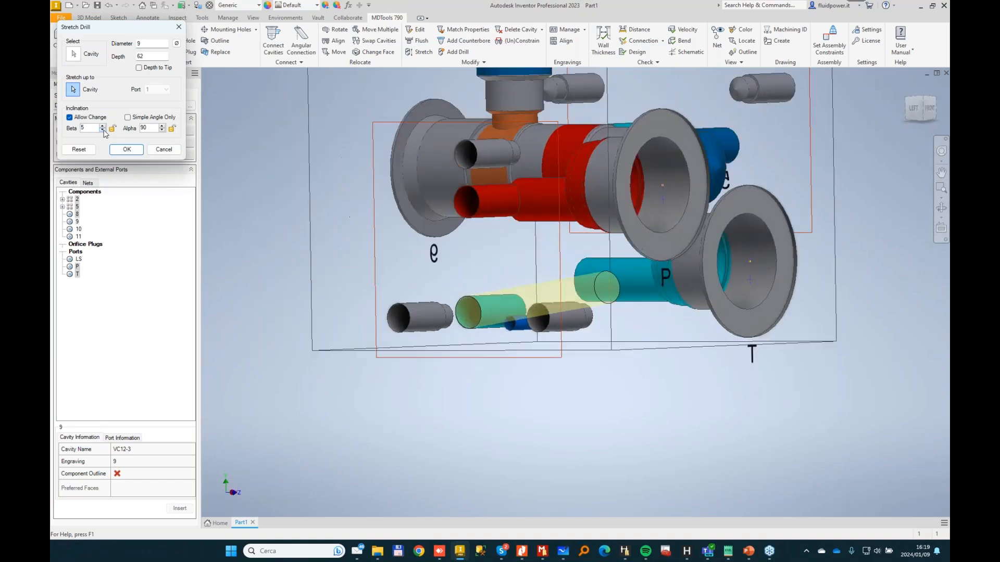
{"action": "left_click", "coordinate": [125, 150]}
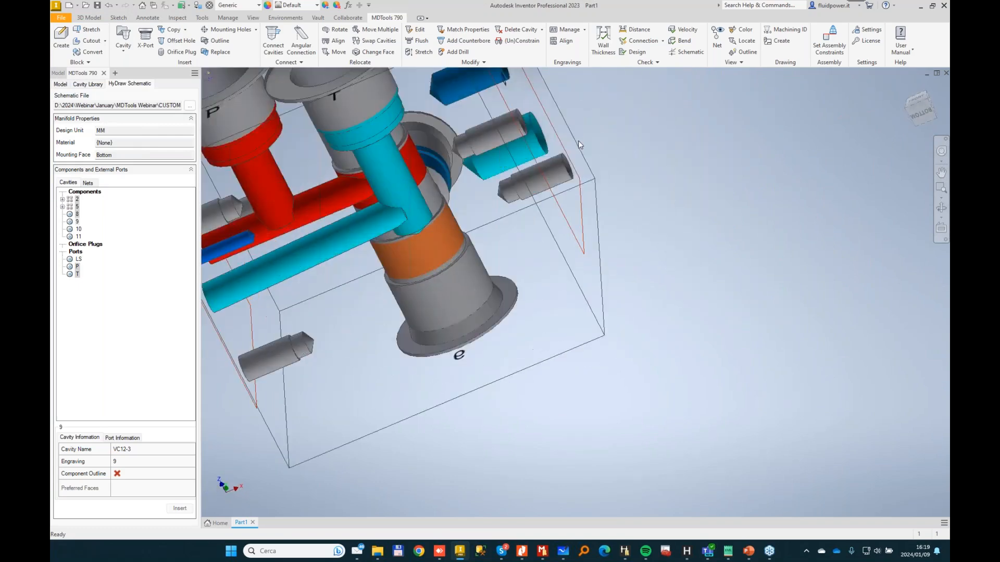
Insert construction port MB-600-120 with a 10.5 drill on the bottom face at X 86, Y 63, connected to component 5's cyan tank drill.
{"action": "left_click", "coordinate": [147, 41]}
{"action": "left_click", "coordinate": [522, 192]}
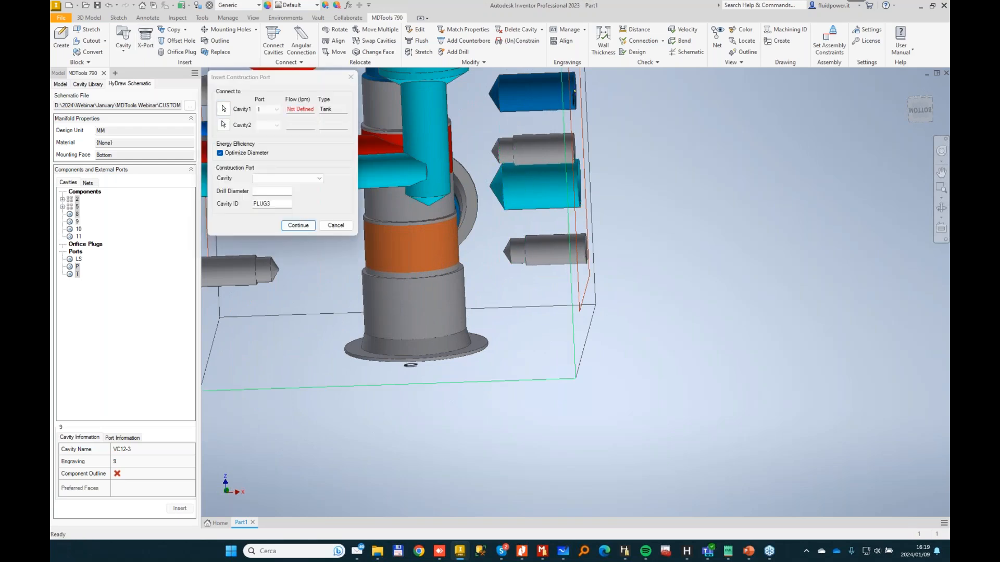
{"action": "left_click", "coordinate": [308, 179]}
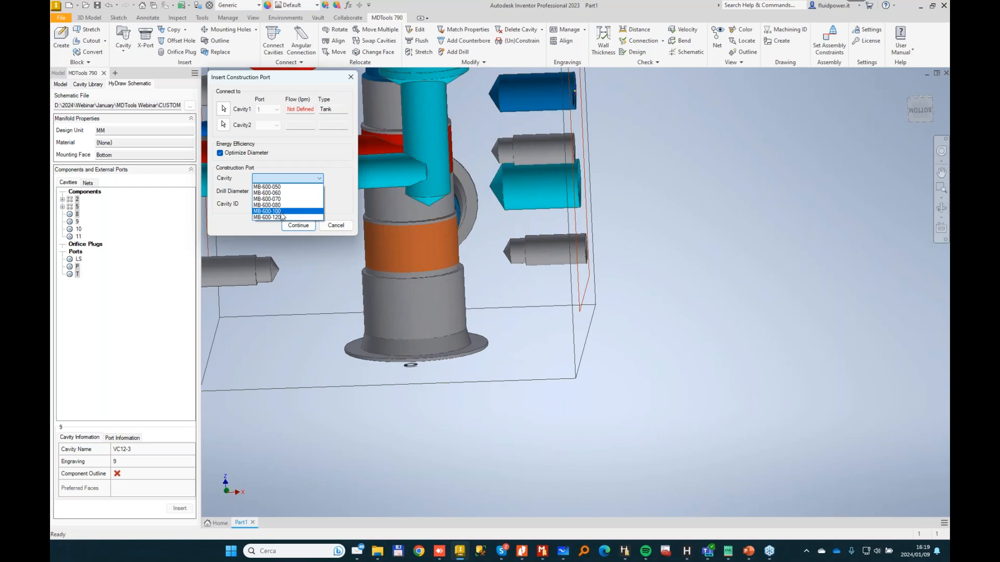
{"action": "left_click", "coordinate": [280, 217]}
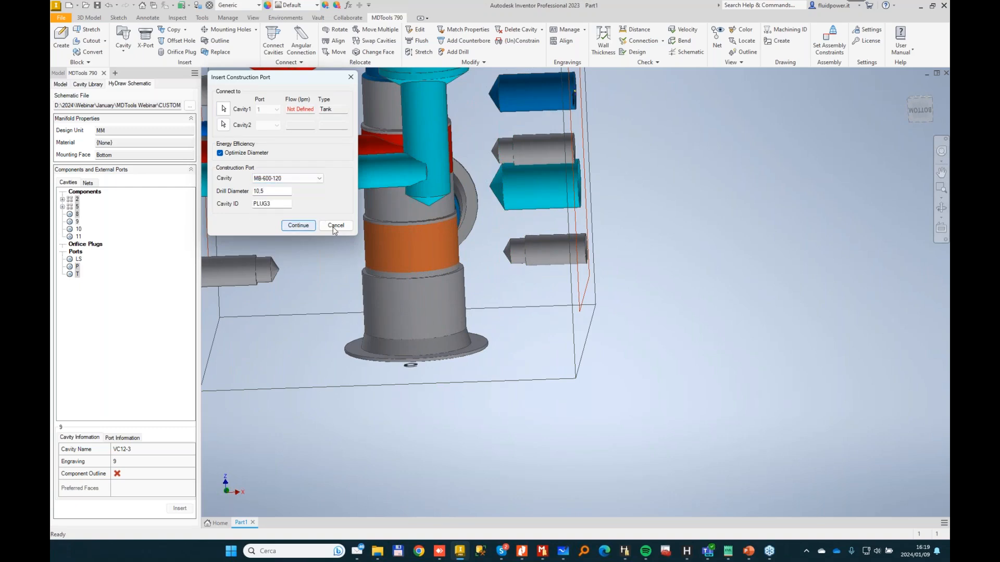
{"action": "left_click", "coordinate": [304, 226]}
{"action": "left_click", "coordinate": [538, 228]}
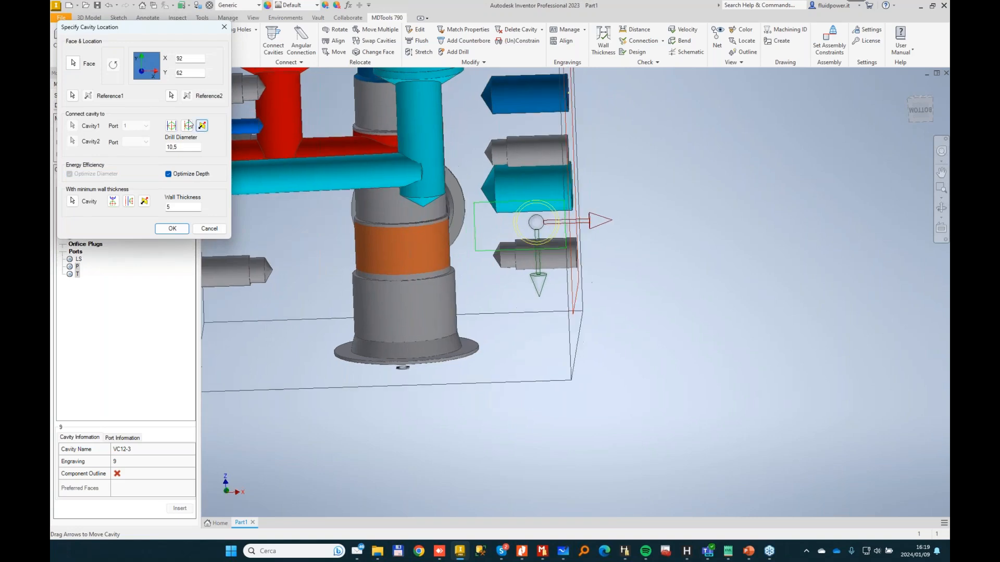
{"action": "left_click", "coordinate": [172, 126]}
{"action": "left_click_drag", "start_coordinate": [591, 218], "coordinate": [566, 213]}
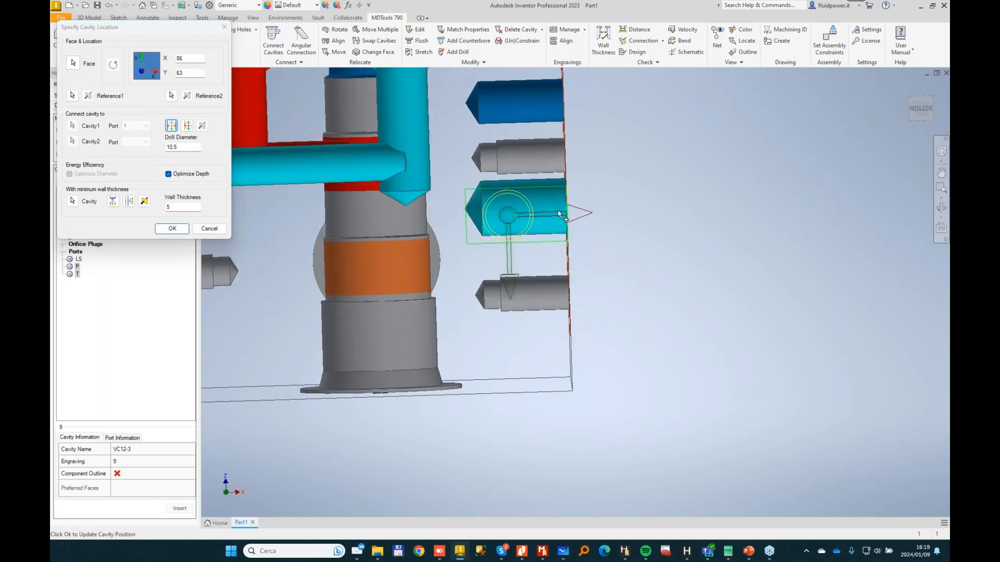
{"action": "left_click", "coordinate": [177, 229]}
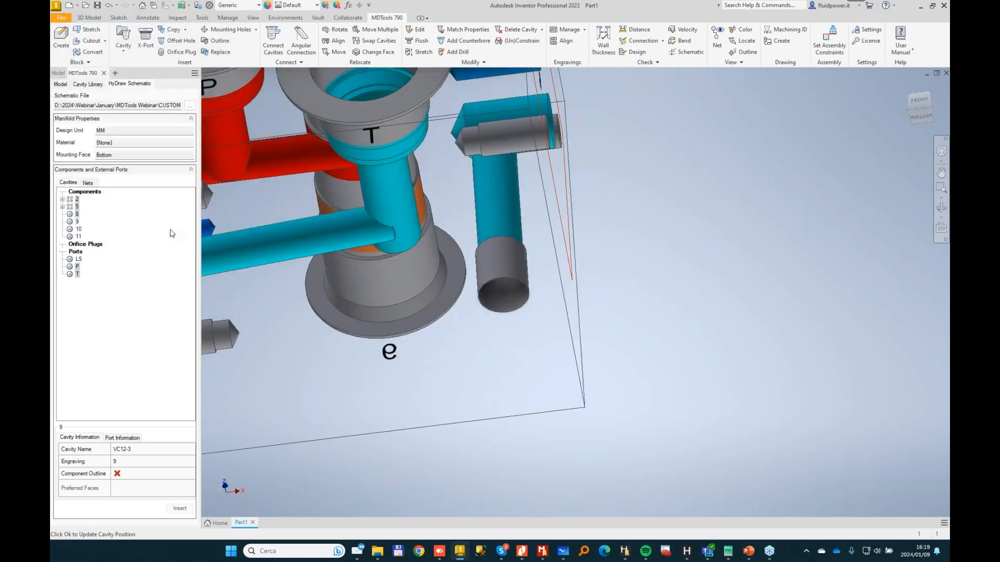
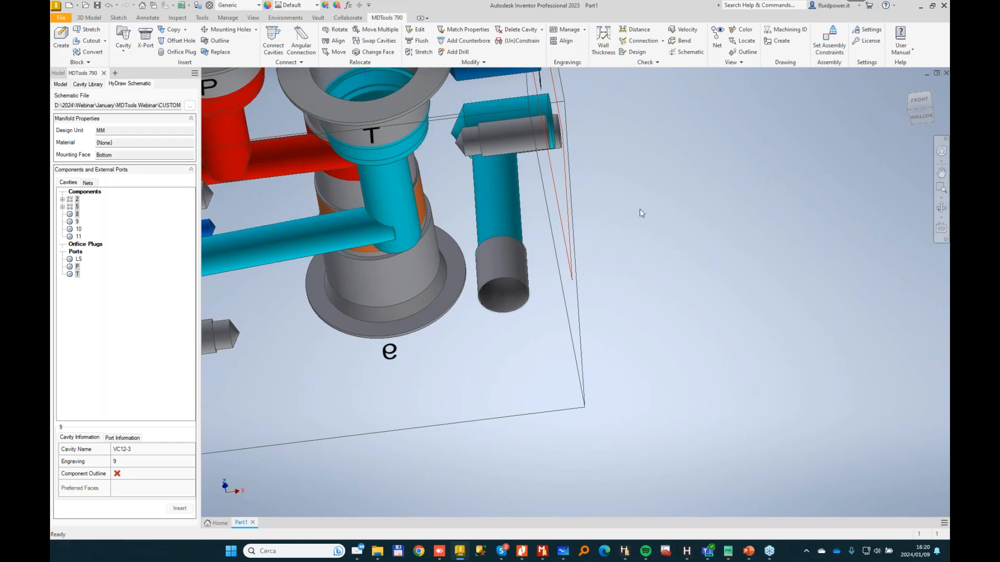
Measure the distance from the new construction port's opening to the block's bottom edge line.
{"action": "key", "text": "m"}
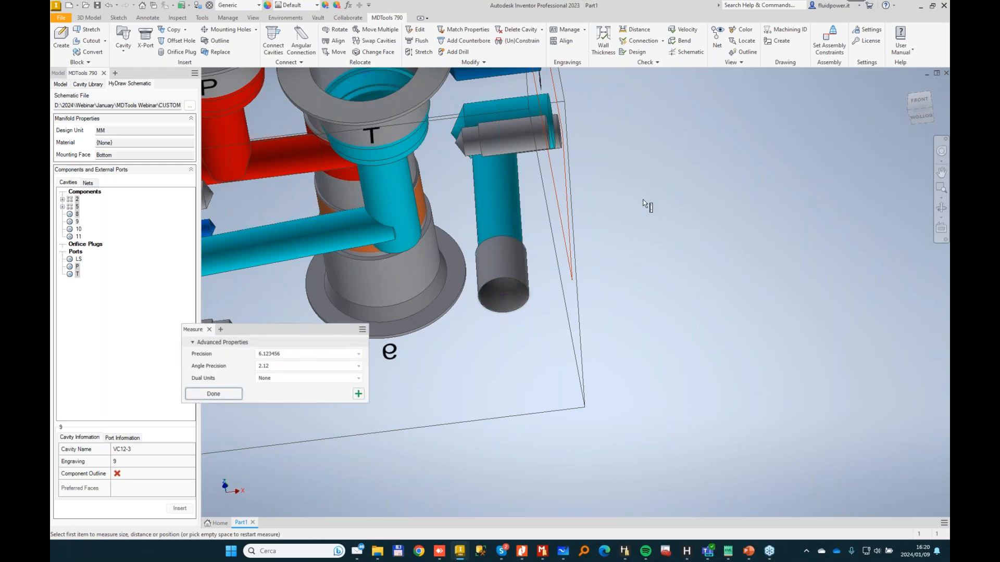
{"action": "left_click", "coordinate": [562, 284]}
{"action": "left_click", "coordinate": [530, 293]}
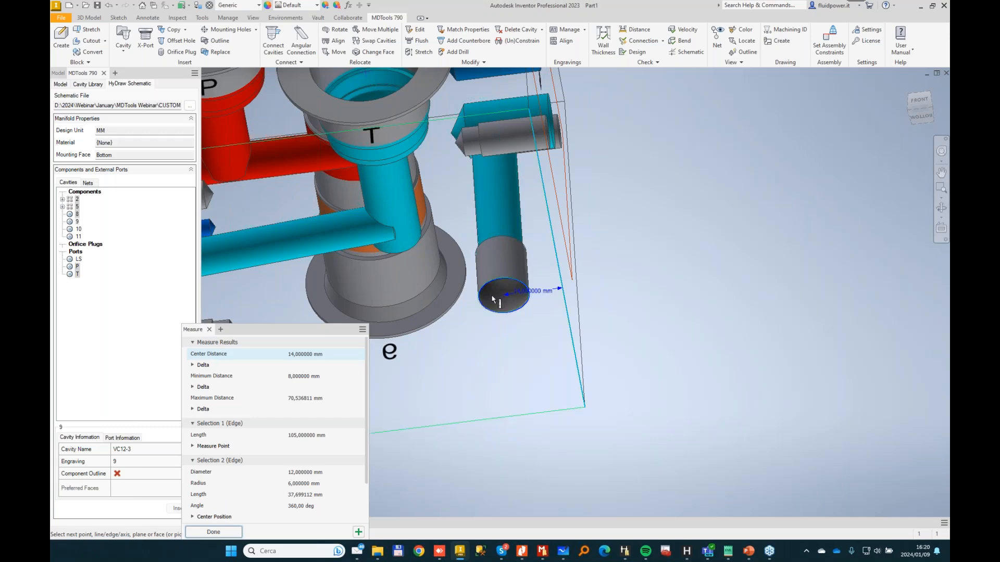
{"action": "key", "text": "Escape"}
Stretch component 5's 13 mm cyan tank drill to a depth of 15.
{"action": "middle_click_drag", "start_coordinate": [661, 168], "coordinate": [607, 96], "text": "shift"}
{"action": "left_click", "coordinate": [428, 56]}
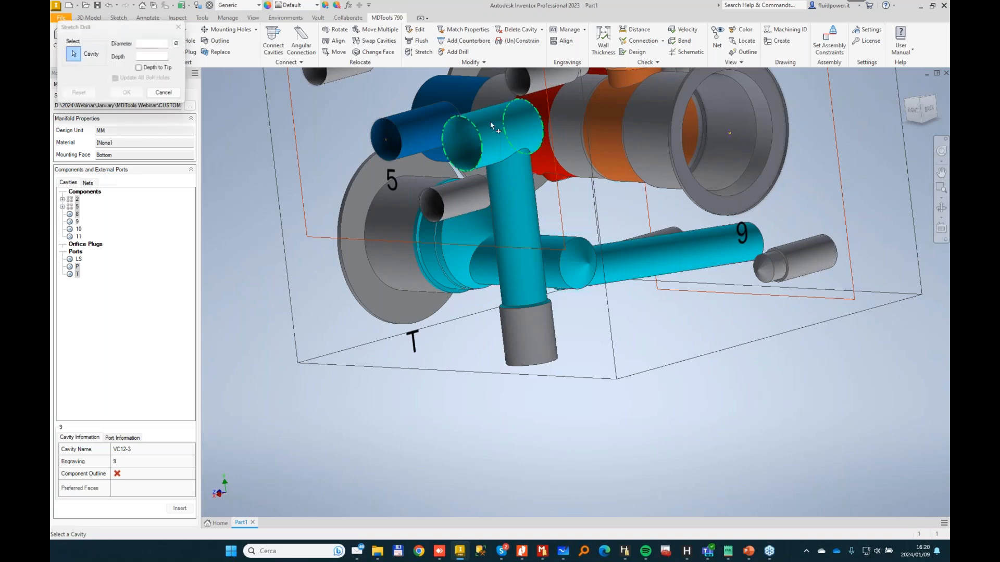
{"action": "left_click", "coordinate": [495, 127]}
{"action": "middle_click_drag", "start_coordinate": [495, 129], "coordinate": [525, 167], "text": "shift"}
{"action": "left_click_drag", "start_coordinate": [524, 167], "coordinate": [449, 166]}
{"action": "left_click", "coordinate": [126, 149]}
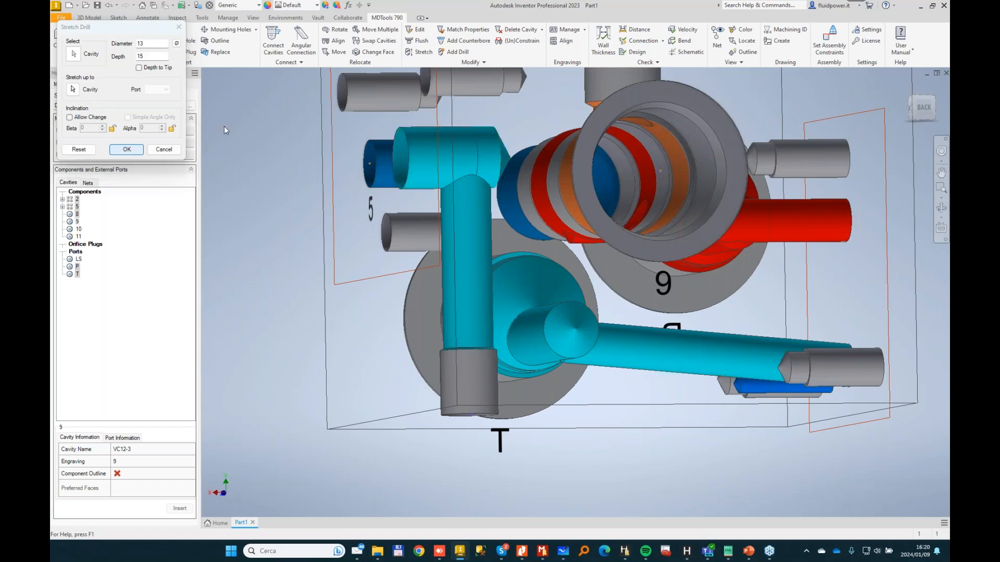
Move construction port PLUG3 on the bottom face to about X 85, Y 67.
{"action": "left_click", "coordinate": [378, 52]}
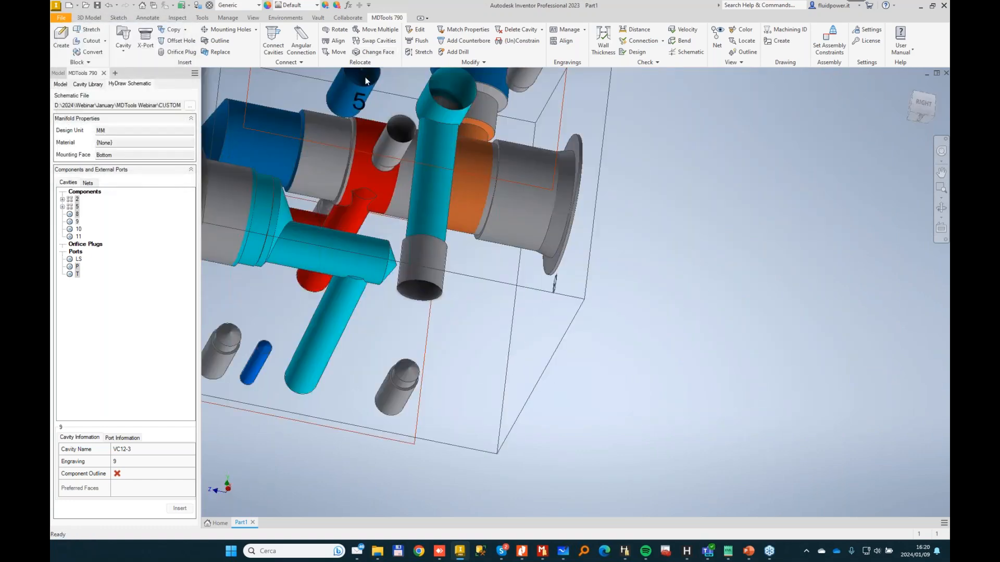
{"action": "left_click", "coordinate": [420, 279]}
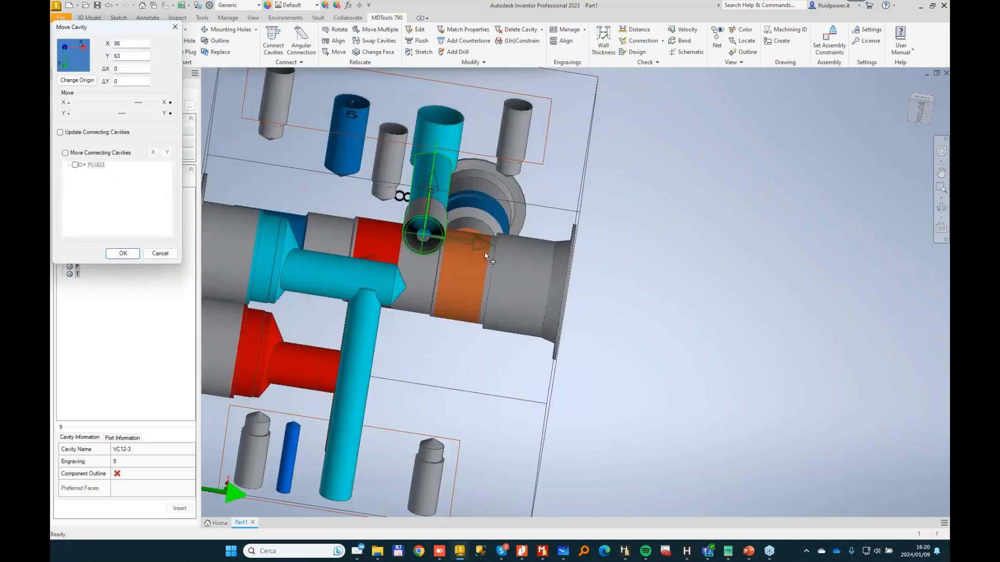
{"action": "left_click_drag", "start_coordinate": [416, 261], "coordinate": [434, 263]}
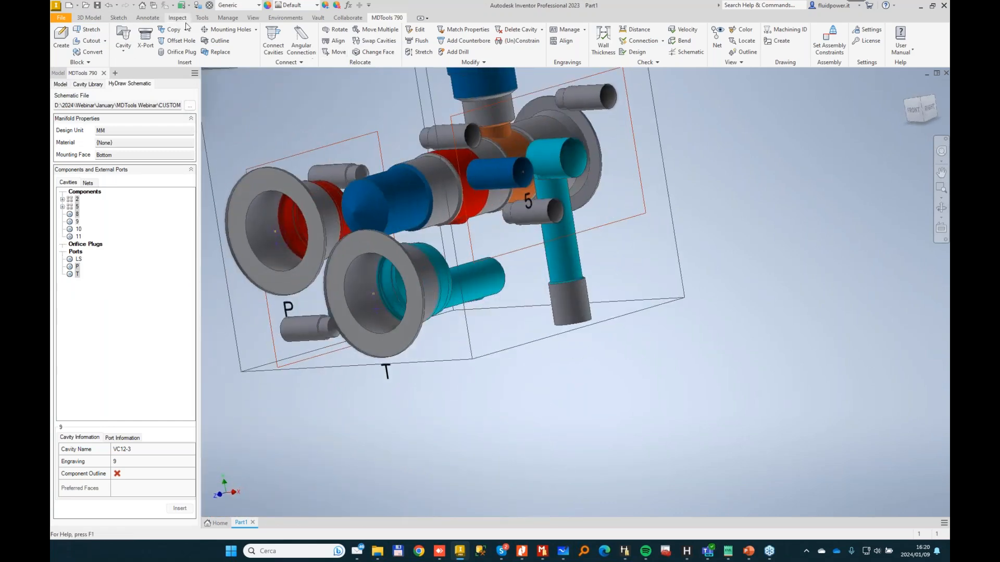
Copy the construction port as PLUG4 onto the side face of component 5, connecting port T's drill with PLUG3's drill.
{"action": "left_click", "coordinate": [171, 29]}
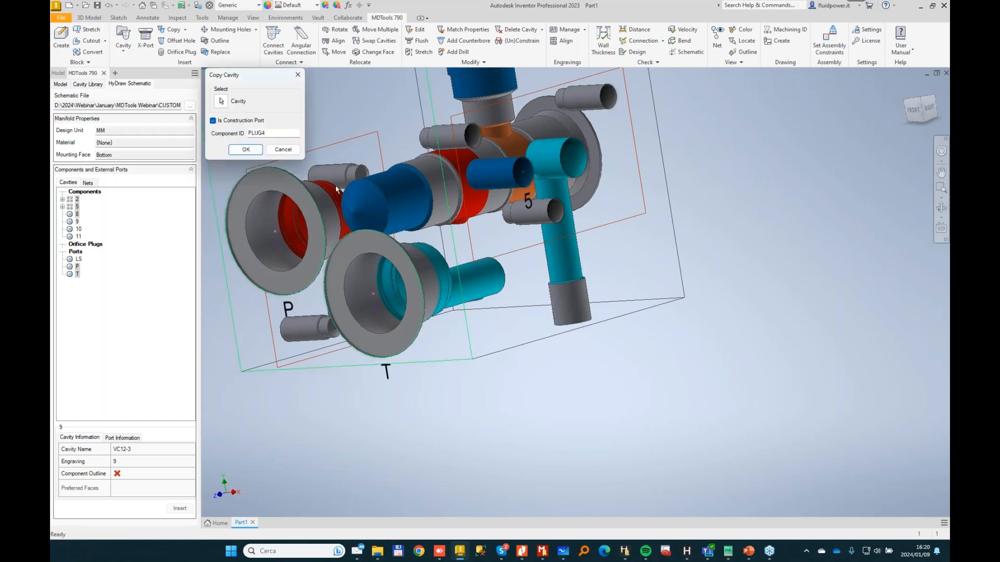
{"action": "left_click", "coordinate": [640, 264]}
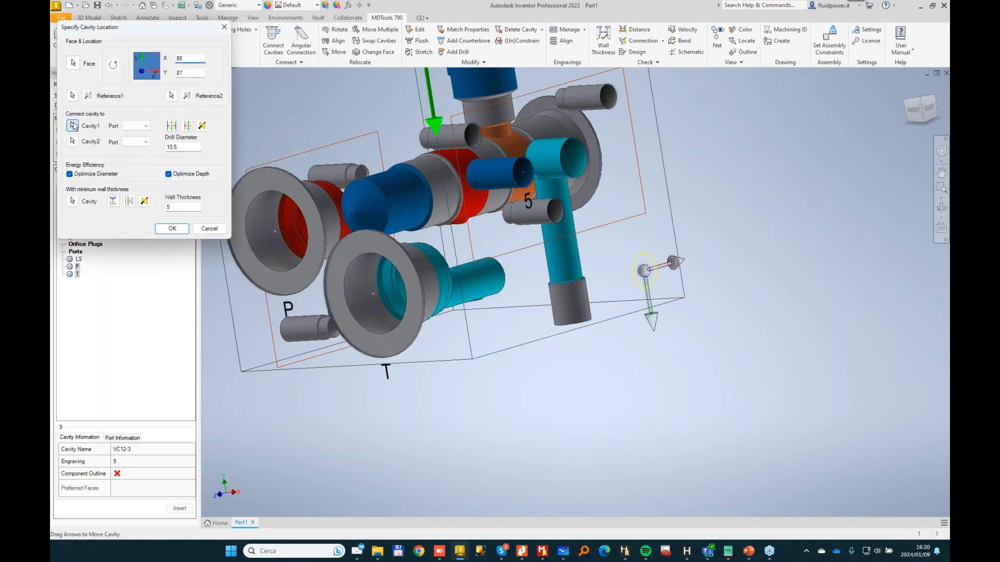
{"action": "left_click", "coordinate": [473, 290]}
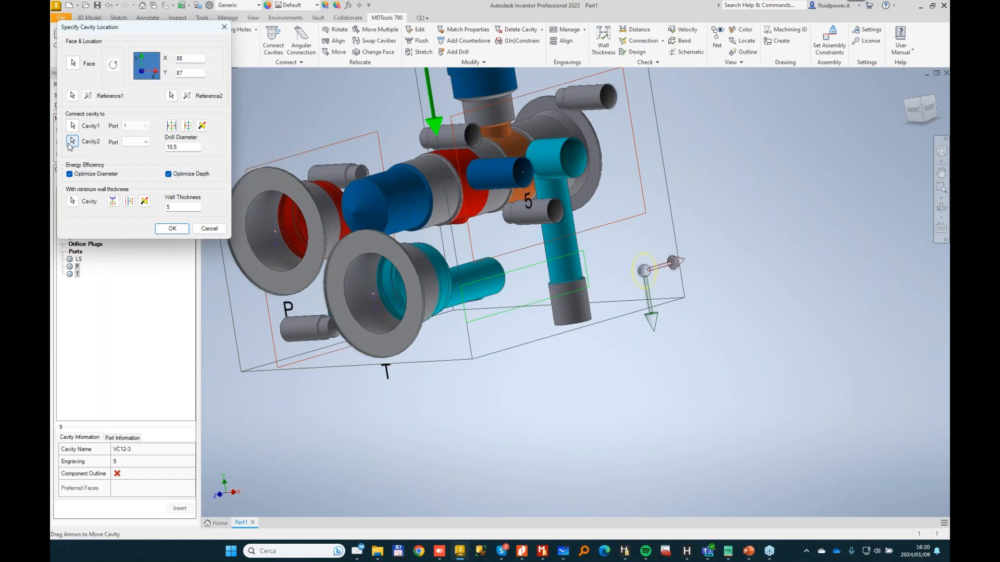
{"action": "left_click", "coordinate": [561, 249]}
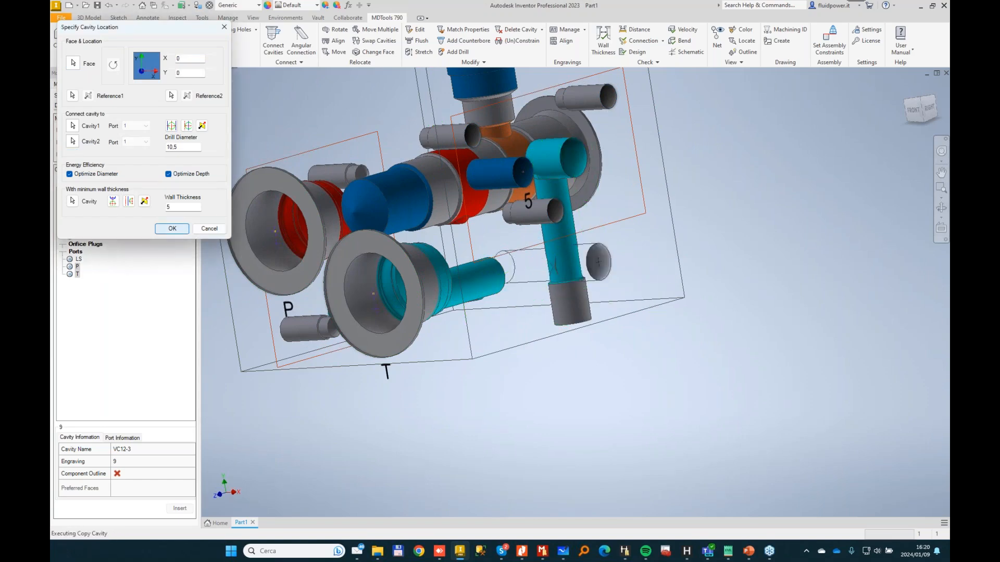
{"action": "middle_click_drag", "start_coordinate": [598, 269], "coordinate": [555, 293], "text": "shift"}
{"action": "scroll", "coordinate": [555, 294], "scroll_direction": "up", "scroll_amount": 5}
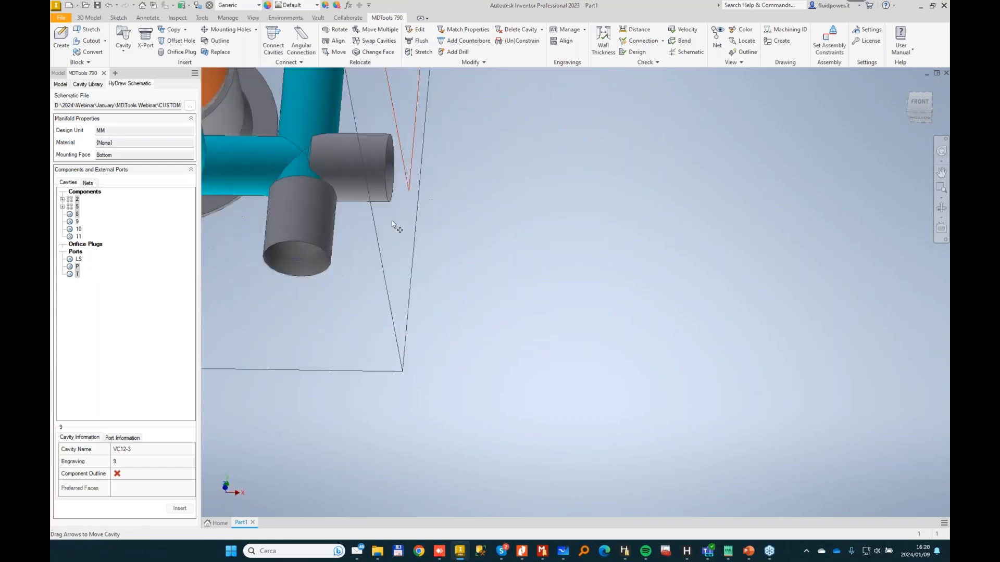
Stretch the block outward at the side face carrying component 5 and PLUG4.
{"action": "scroll", "coordinate": [360, 163], "scroll_direction": "down", "scroll_amount": 5}
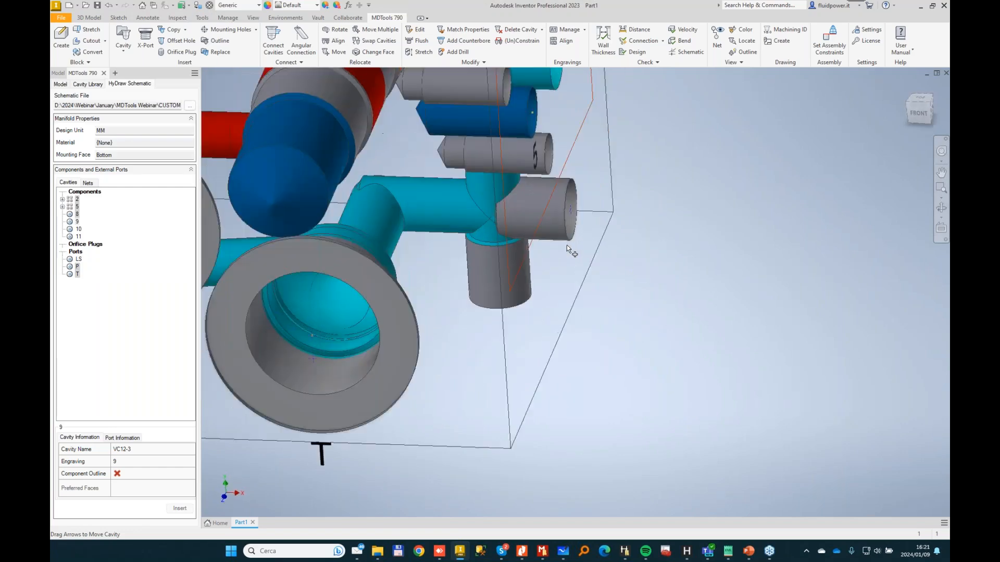
{"action": "scroll", "coordinate": [599, 219], "scroll_direction": "down", "scroll_amount": 4}
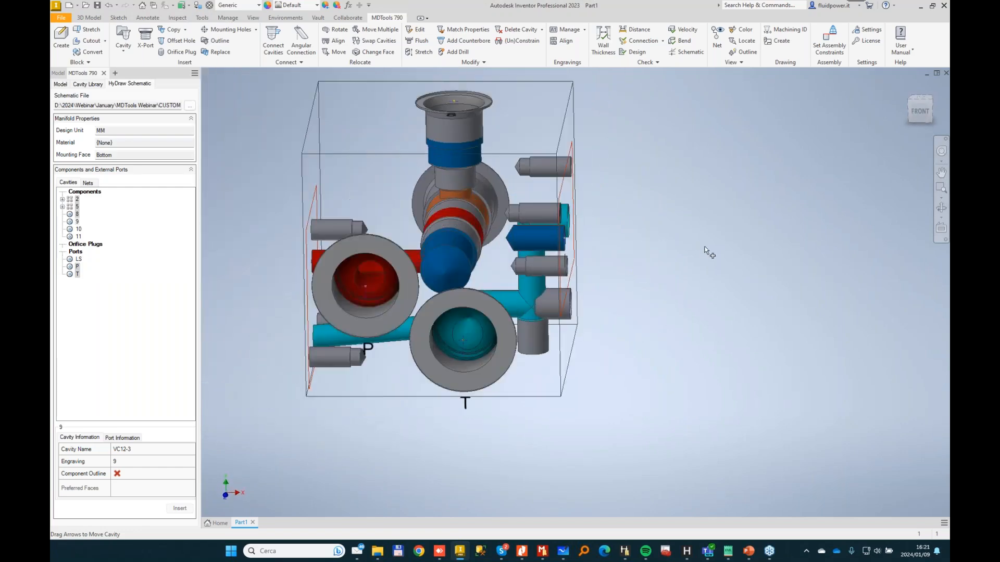
{"action": "left_click", "coordinate": [572, 110]}
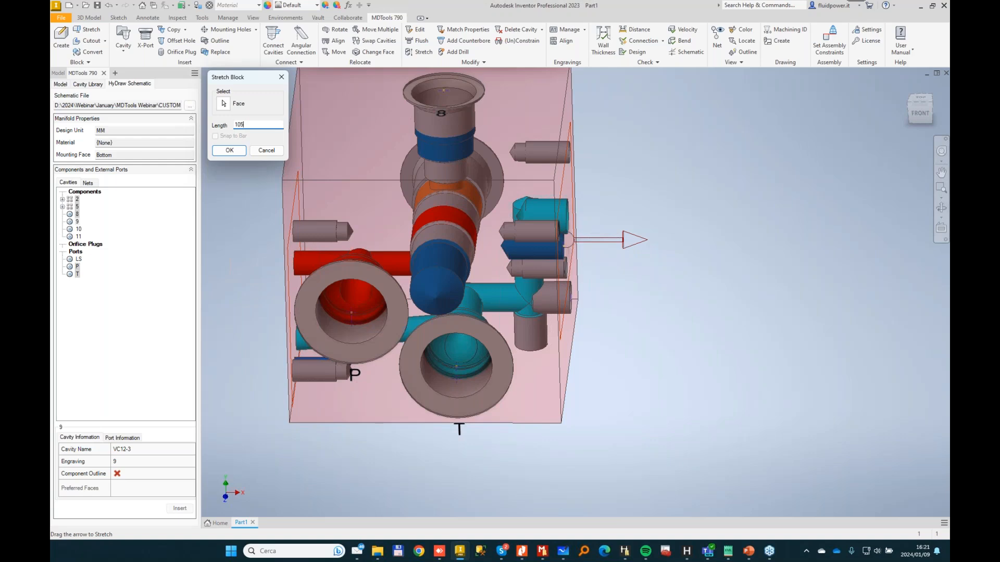
{"action": "key", "text": "Return"}
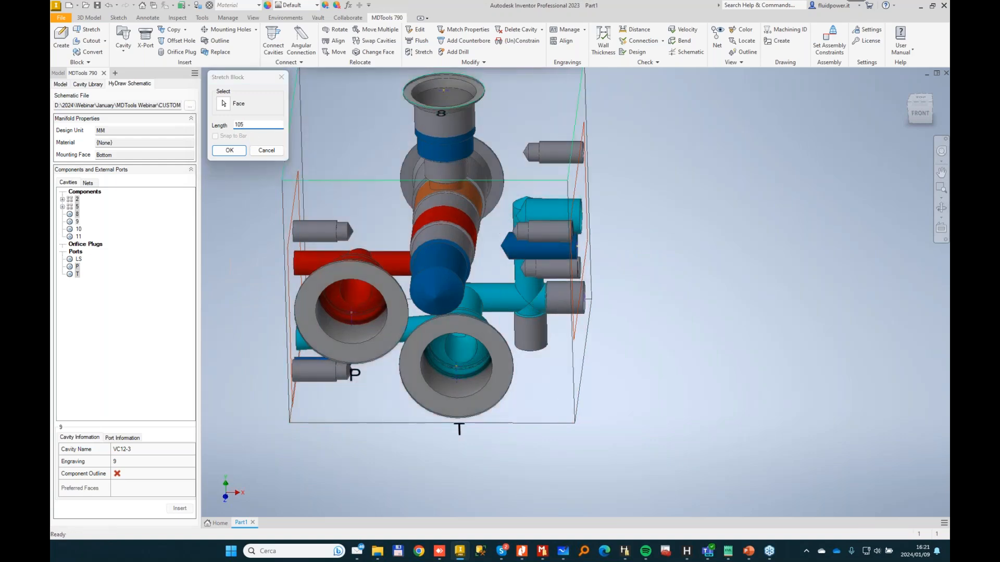
Move construction port PLUG3 in the negative X direction to about X 83, keeping Y 67.
{"action": "scroll", "coordinate": [647, 192], "scroll_direction": "up", "scroll_amount": 5}
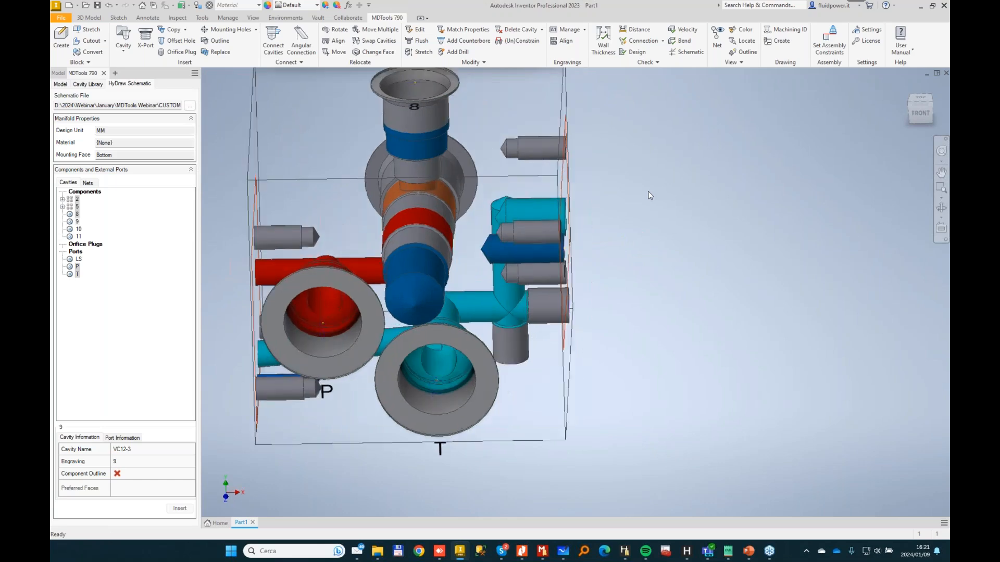
{"action": "middle_click_drag", "start_coordinate": [836, 182], "coordinate": [611, 297], "text": "shift"}
{"action": "left_click", "coordinate": [611, 303]}
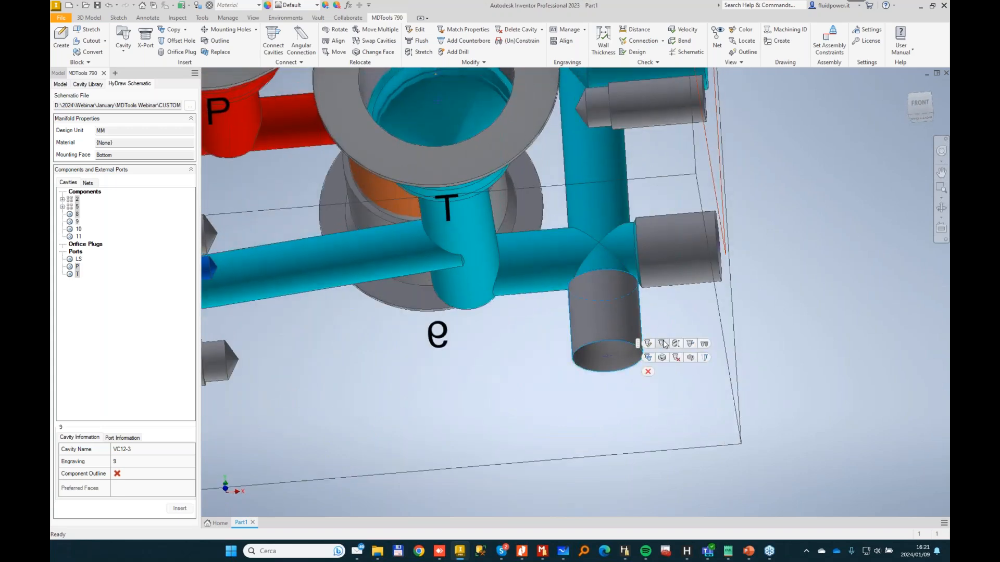
{"action": "left_click", "coordinate": [663, 343]}
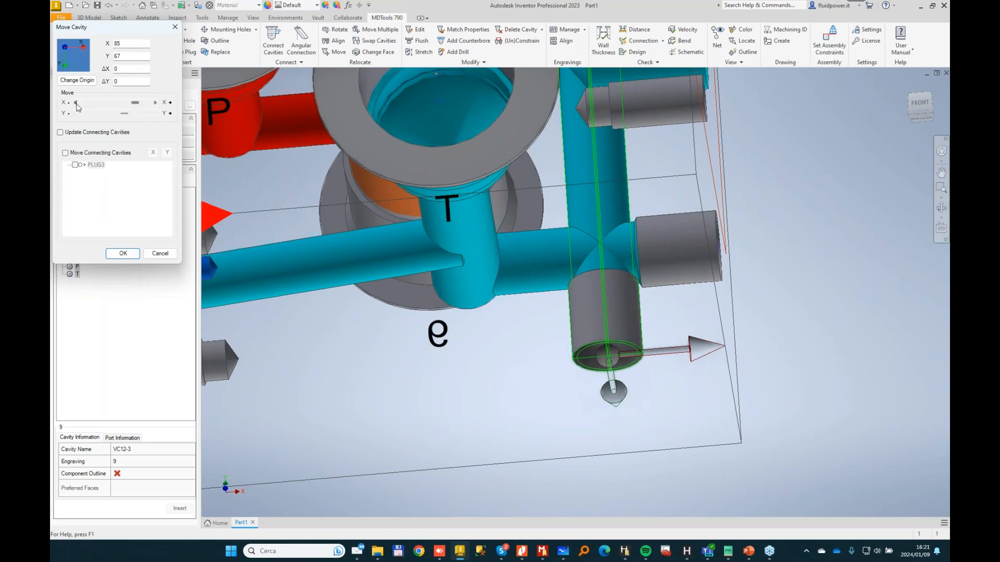
{"action": "left_click", "coordinate": [76, 103]}
{"action": "left_click", "coordinate": [76, 104]}
{"action": "left_click", "coordinate": [76, 103]}
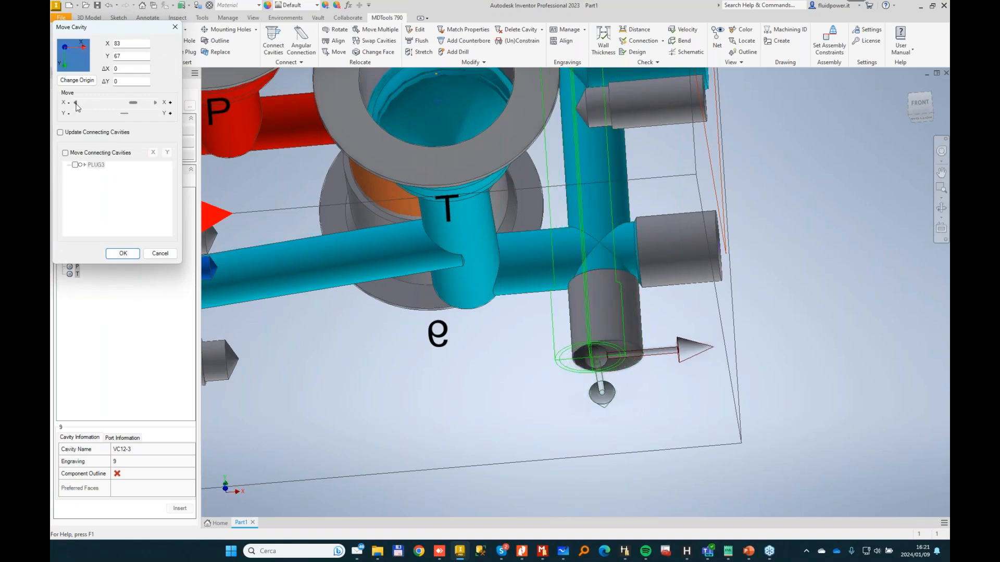
{"action": "left_click", "coordinate": [123, 254]}
Move construction port PLUG4 along the Y direction on its side face, keeping X 67.
{"action": "middle_click_drag", "start_coordinate": [721, 186], "coordinate": [666, 221], "text": "shift"}
{"action": "left_click", "coordinate": [623, 223]}
{"action": "left_click", "coordinate": [654, 196]}
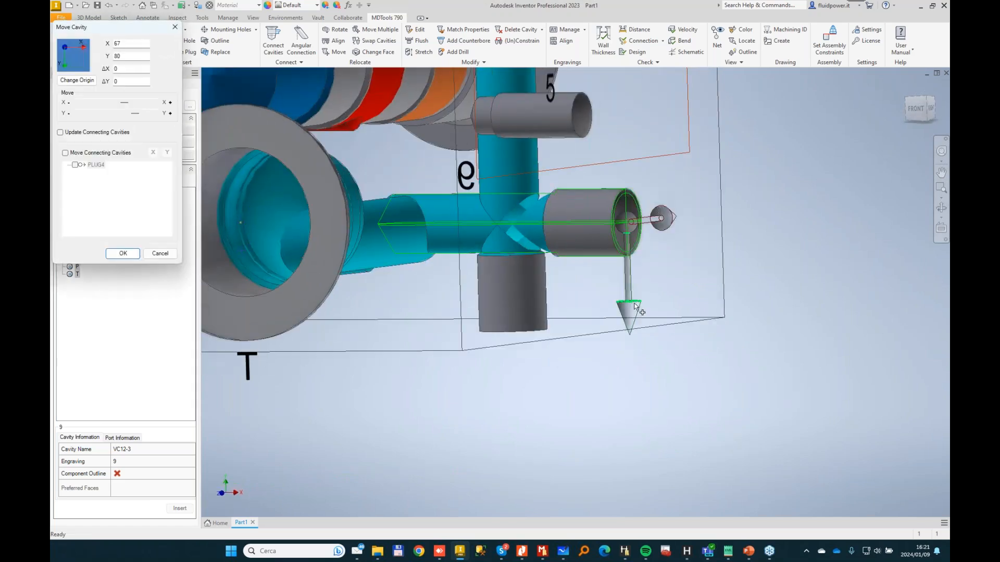
{"action": "left_click", "coordinate": [123, 253]}
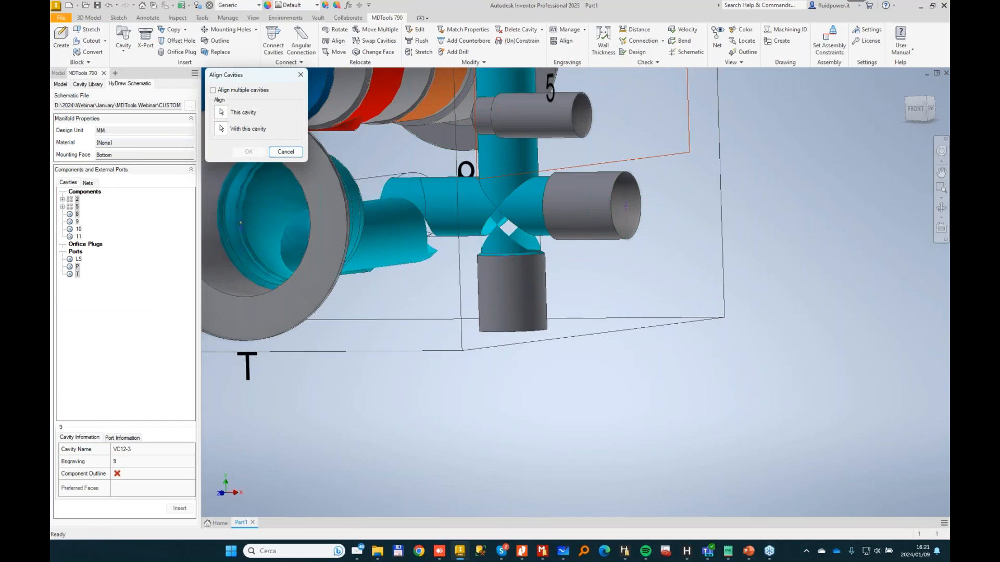
{"action": "key", "text": "Escape"}
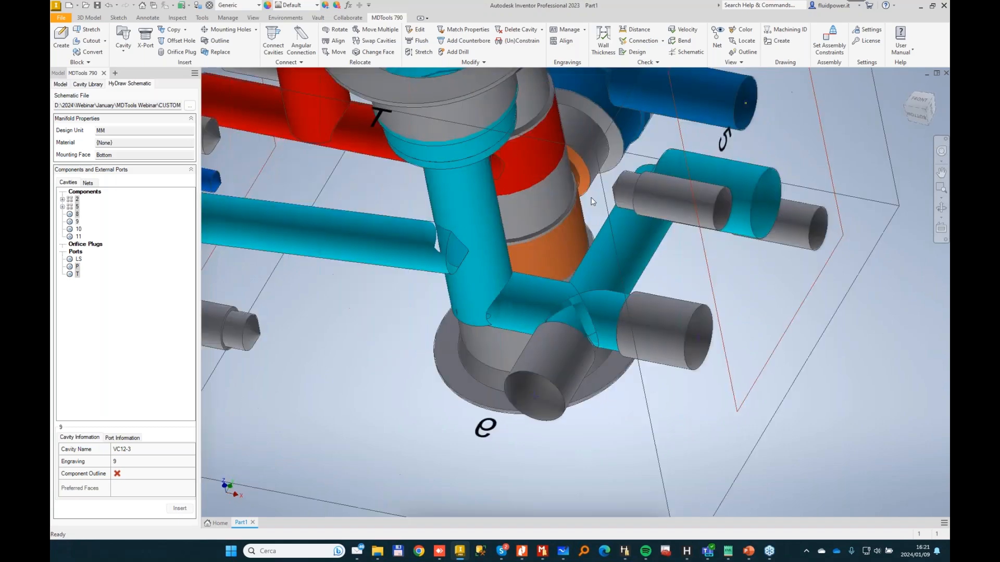
Stretch the 9 mm diameter tank drill near port T to a depth of 66 and set its beta inclination to 8.
{"action": "left_click", "coordinate": [419, 52]}
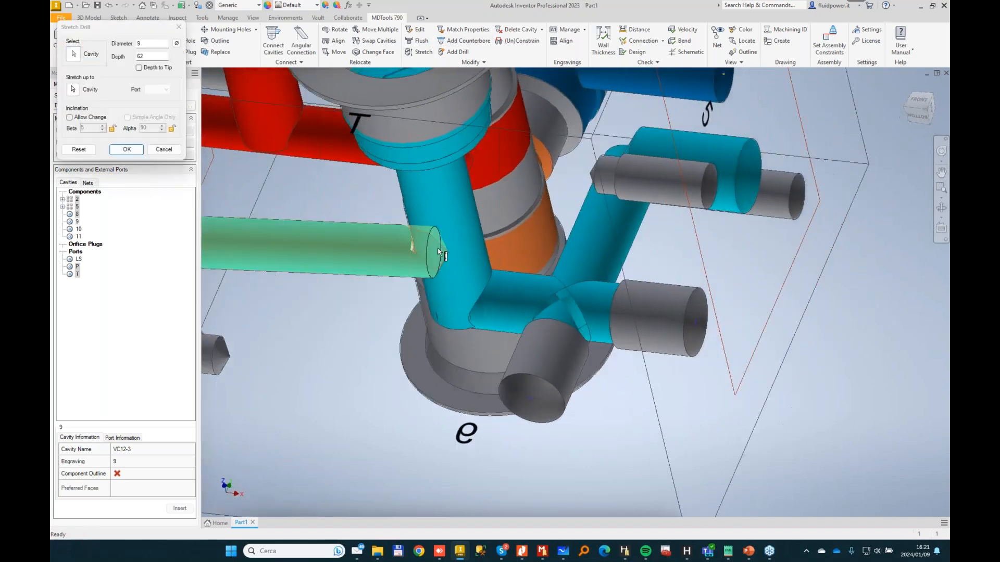
{"action": "left_click", "coordinate": [401, 248]}
{"action": "left_click", "coordinate": [126, 150]}
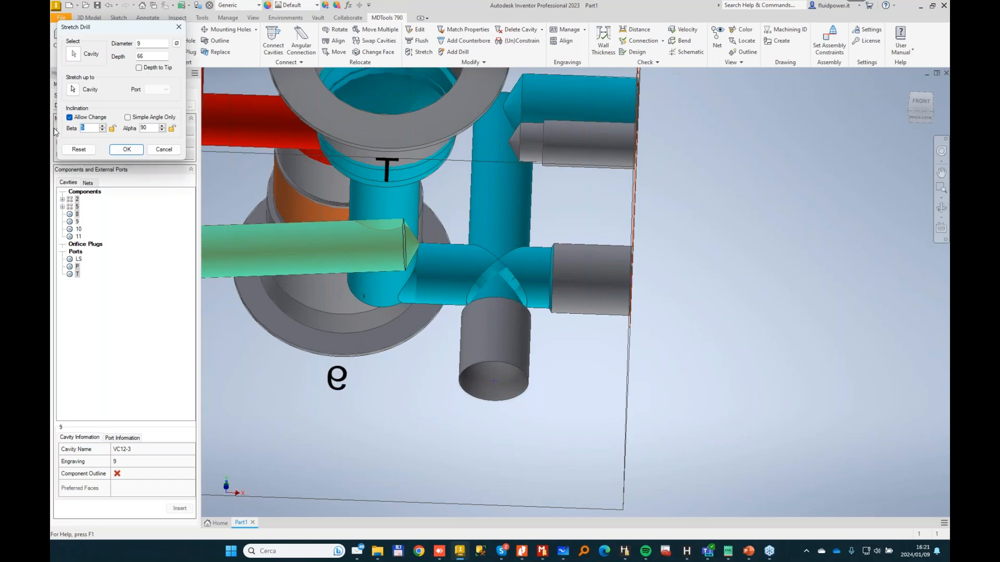
{"action": "type", "text": "8"}
{"action": "key", "text": "Return"}
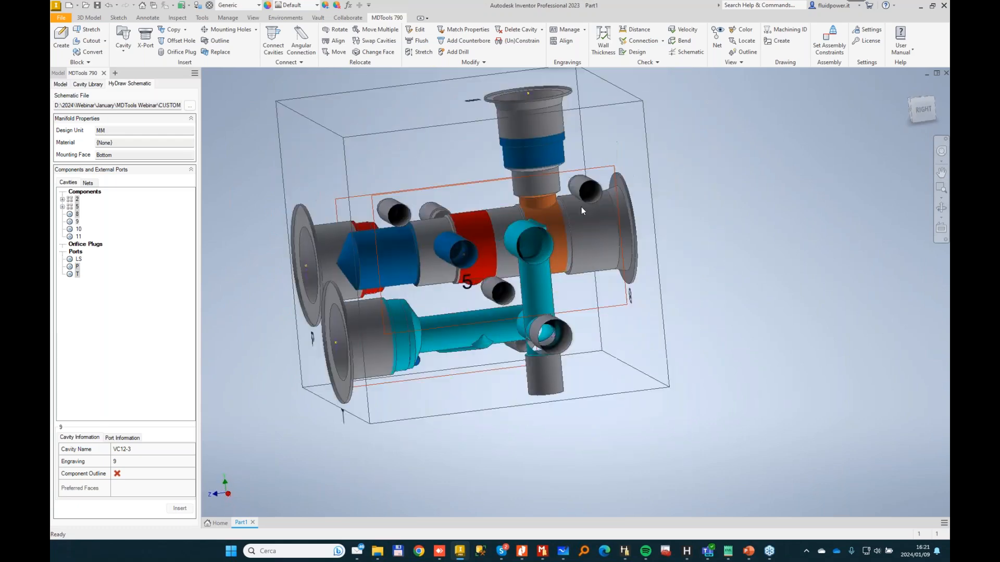
Show the port application names of the cavities on the Left and Right faces only, in Arial size 28.
{"action": "left_click", "coordinate": [447, 249]}
{"action": "left_click", "coordinate": [798, 224]}
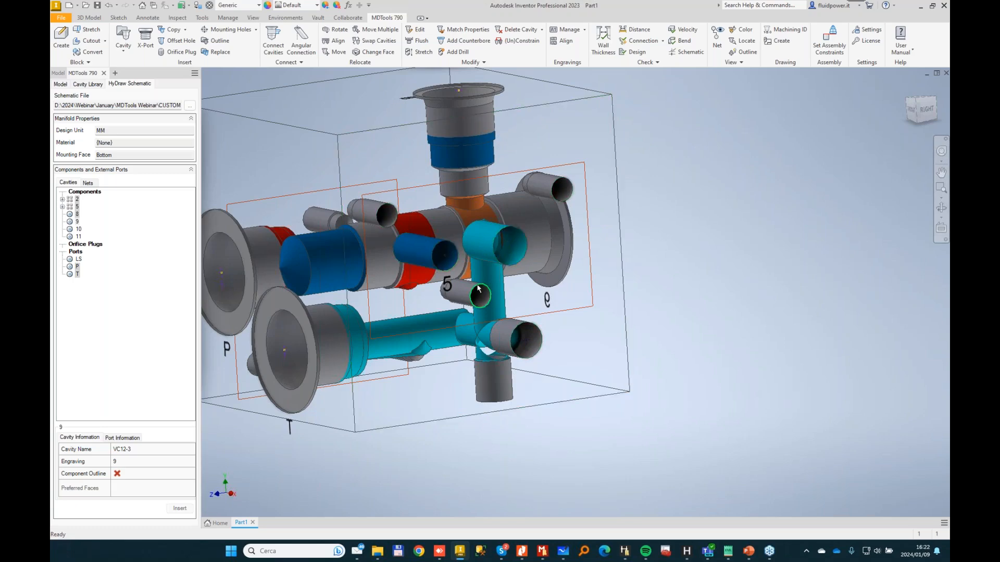
{"action": "mouse_move", "coordinate": [474, 298]}
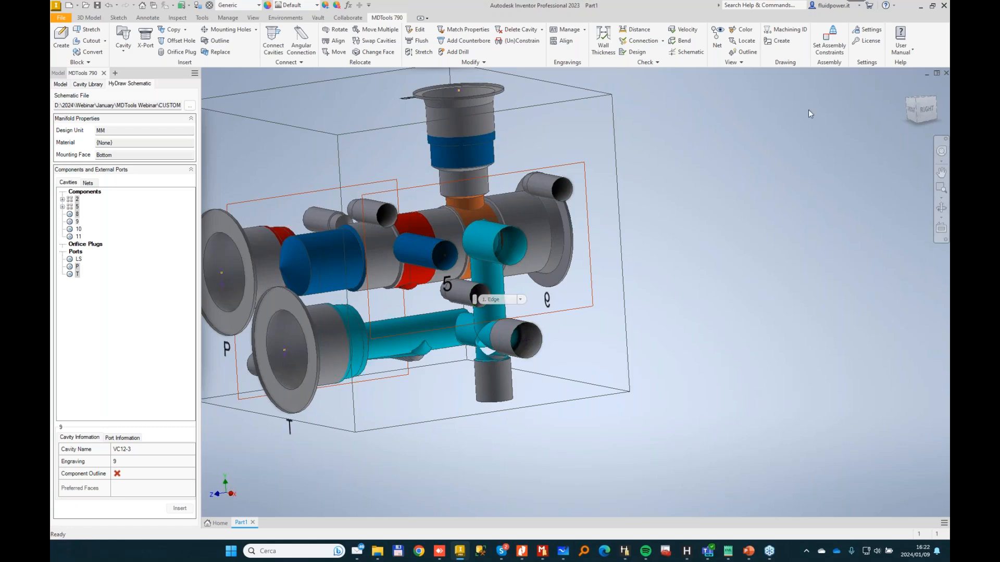
{"action": "left_click", "coordinate": [733, 63]}
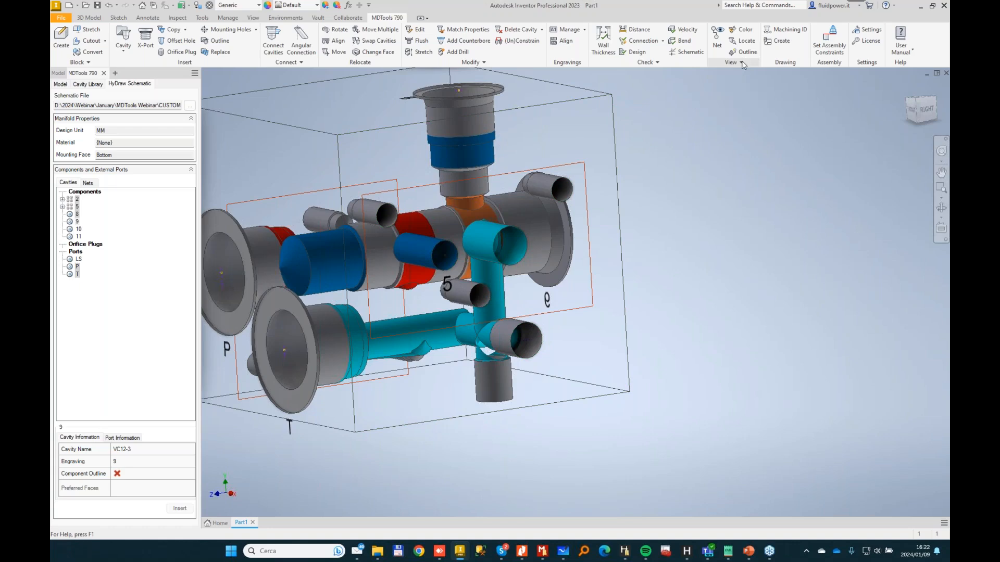
{"action": "left_click", "coordinate": [742, 62]}
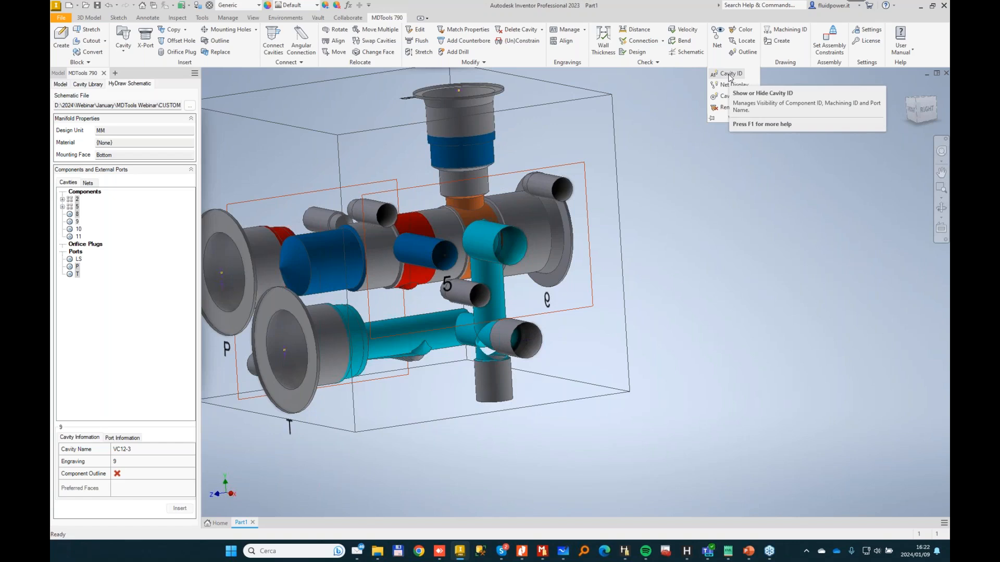
{"action": "left_click", "coordinate": [730, 74]}
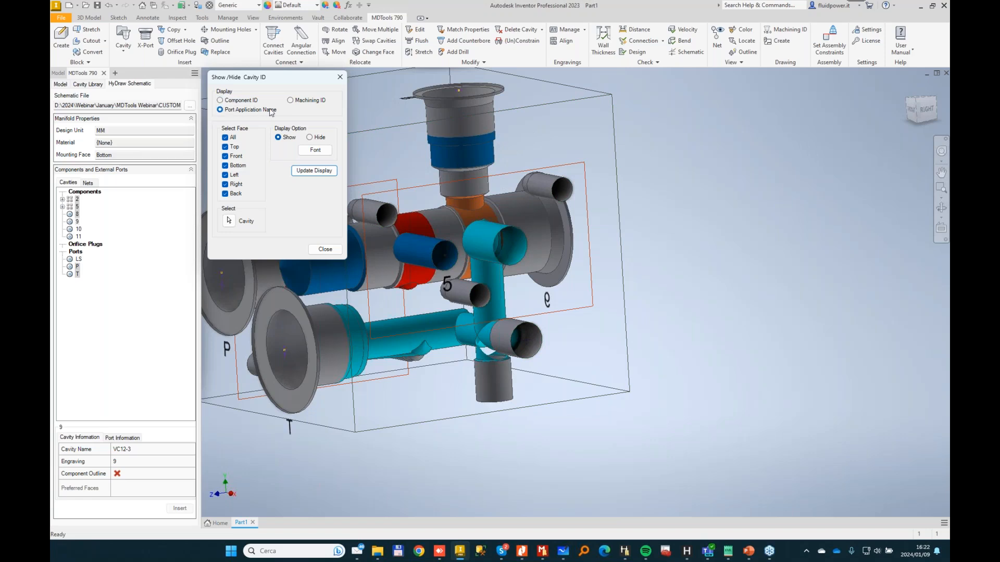
{"action": "left_click", "coordinate": [226, 138]}
{"action": "left_click", "coordinate": [317, 152]}
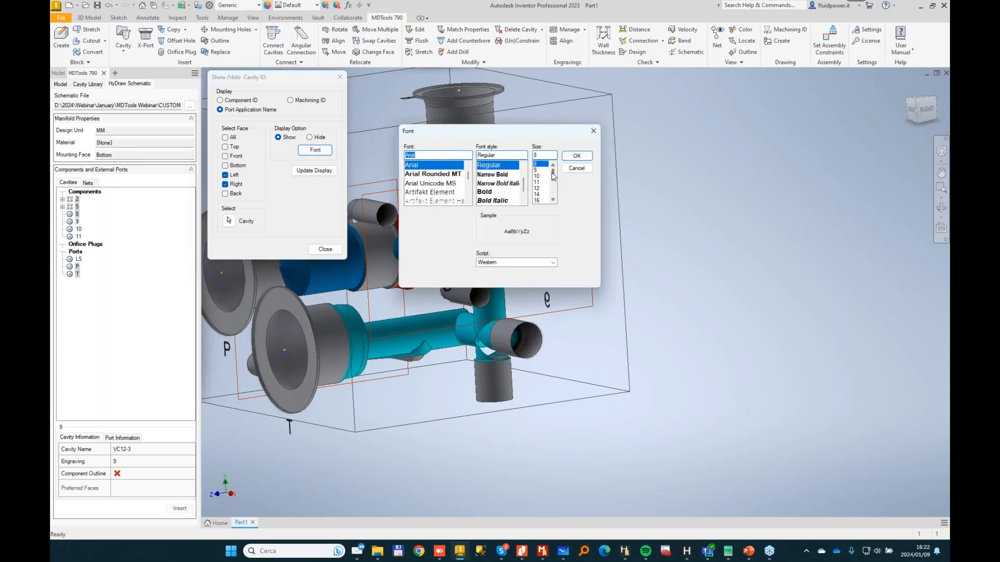
{"action": "left_click_drag", "start_coordinate": [554, 175], "coordinate": [554, 186]}
{"action": "left_click", "coordinate": [539, 195]}
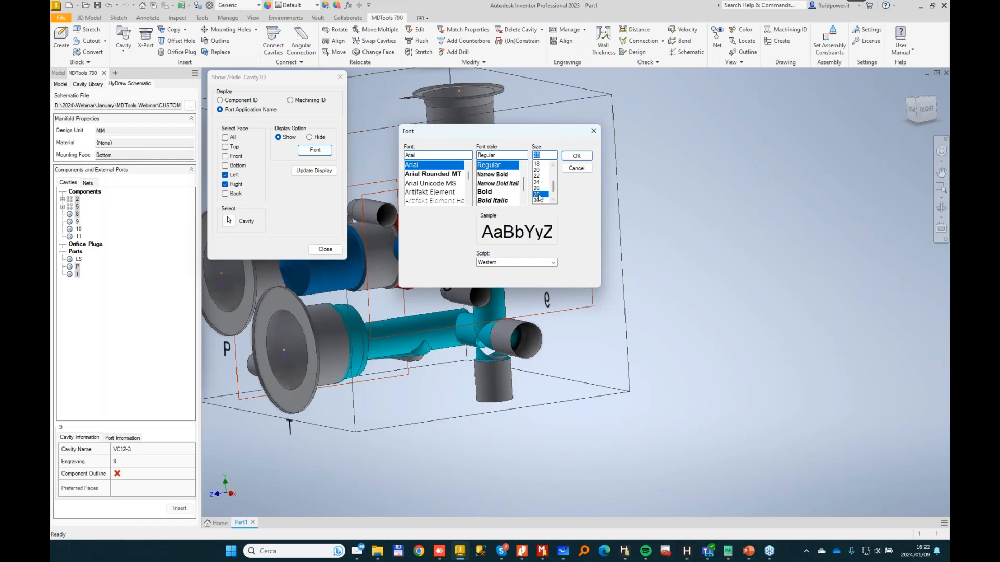
{"action": "left_click", "coordinate": [576, 156]}
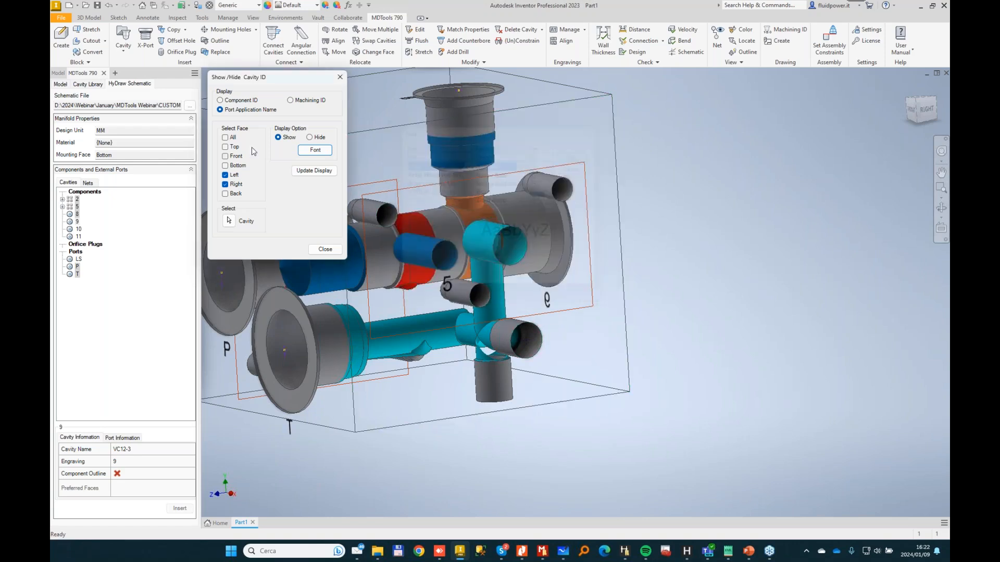
{"action": "left_click", "coordinate": [311, 170]}
Examine the port application names on the left and right faces from several angles, refreshing the display.
{"action": "scroll", "coordinate": [489, 243], "scroll_direction": "up", "scroll_amount": 5}
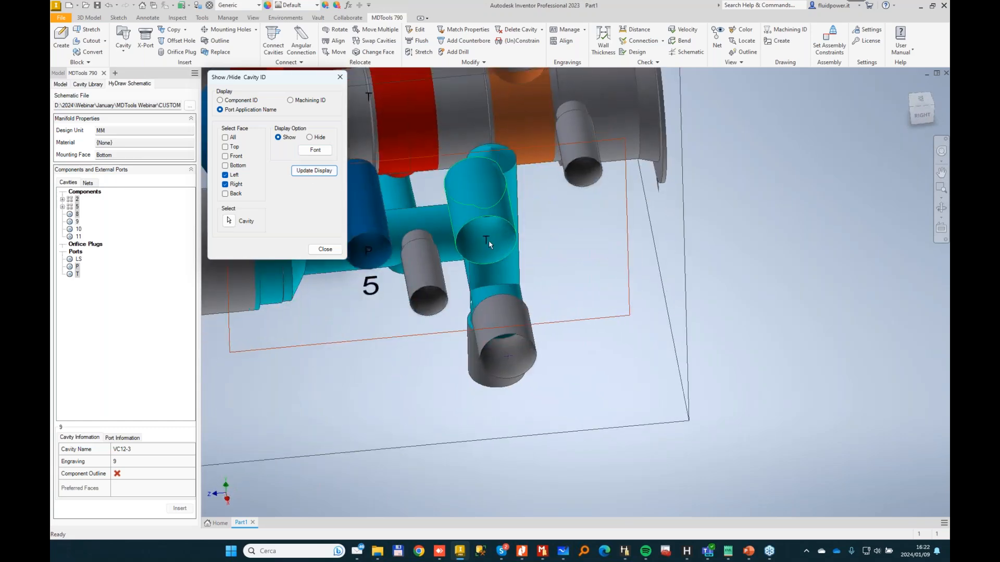
{"action": "middle_click_drag", "start_coordinate": [490, 245], "coordinate": [528, 207], "text": "shift"}
{"action": "scroll", "coordinate": [470, 188], "scroll_direction": "up", "scroll_amount": 4}
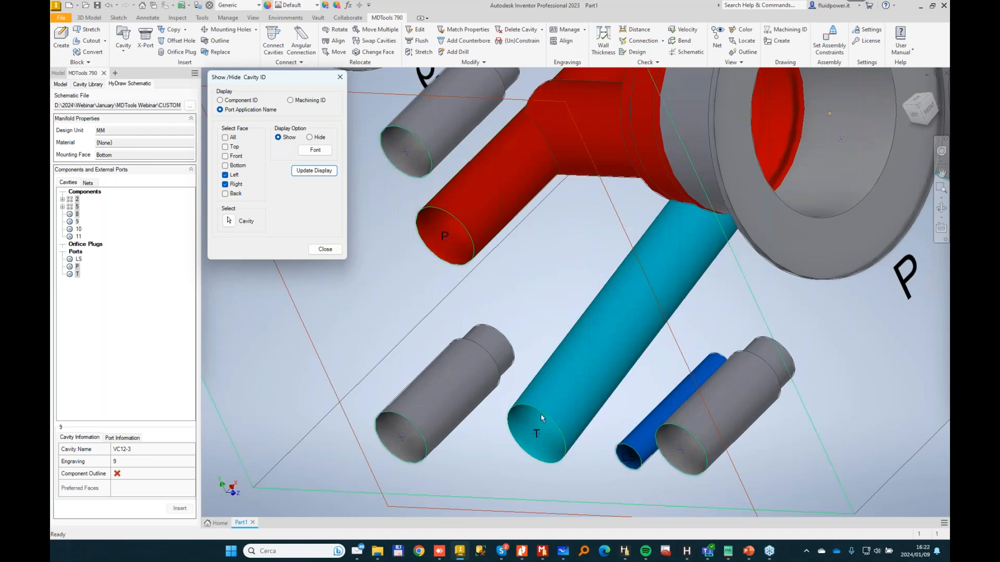
{"action": "scroll", "coordinate": [540, 415], "scroll_direction": "down", "scroll_amount": 4}
{"action": "mouse_move", "coordinate": [723, 250]}
{"action": "middle_mouse_down", "text": "shift"}
{"action": "mouse_move", "coordinate": [627, 217]}
{"action": "mouse_move", "coordinate": [567, 160]}
{"action": "mouse_move", "coordinate": [533, 254]}
{"action": "mouse_move", "coordinate": [548, 327]}
{"action": "mouse_move", "coordinate": [602, 296]}
{"action": "mouse_move", "coordinate": [636, 295]}
{"action": "middle_mouse_up", "text": "shift"}
{"action": "scroll", "coordinate": [556, 329], "scroll_direction": "down", "scroll_amount": 4}
{"action": "scroll", "coordinate": [636, 295], "scroll_direction": "up", "scroll_amount": 2}
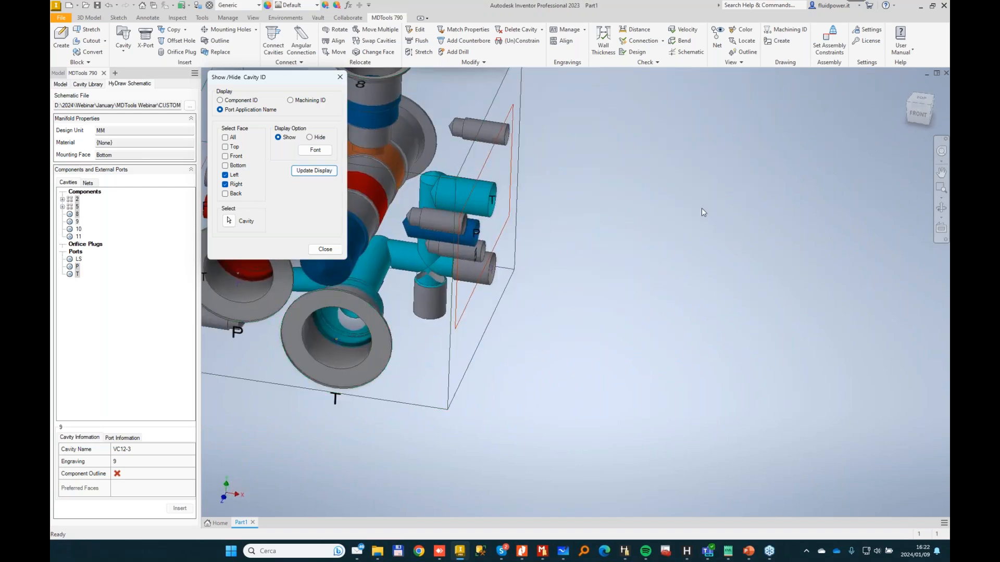
{"action": "middle_click_drag", "start_coordinate": [701, 207], "coordinate": [578, 185], "text": "shift"}
{"action": "mouse_move", "coordinate": [692, 230]}
{"action": "middle_mouse_down", "text": "shift"}
{"action": "mouse_move", "coordinate": [671, 230]}
{"action": "mouse_move", "coordinate": [698, 237]}
{"action": "middle_mouse_up", "text": "shift"}
{"action": "scroll", "coordinate": [677, 232], "scroll_direction": "up", "scroll_amount": 1}
{"action": "left_click", "coordinate": [314, 170]}
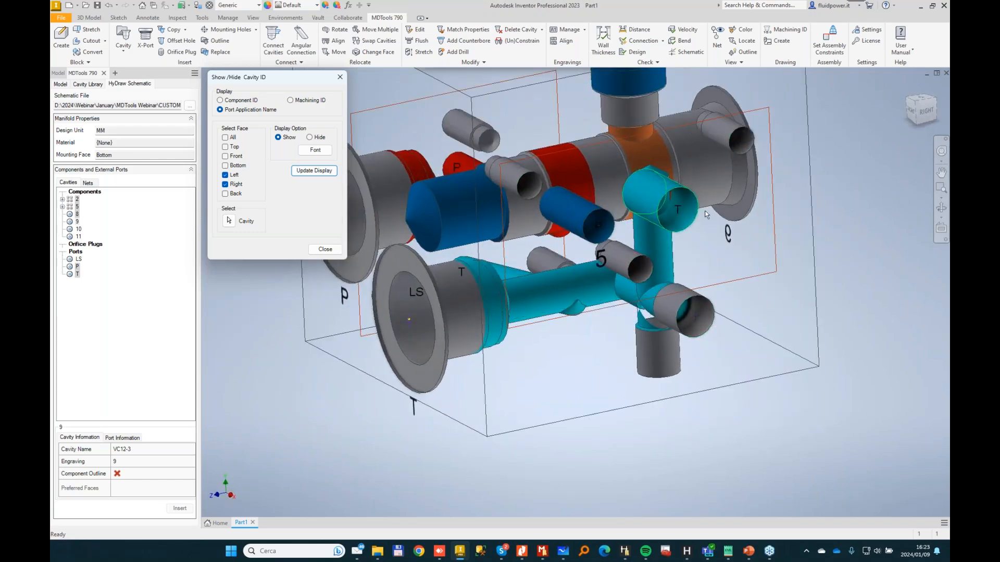
{"action": "left_click", "coordinate": [325, 249]}
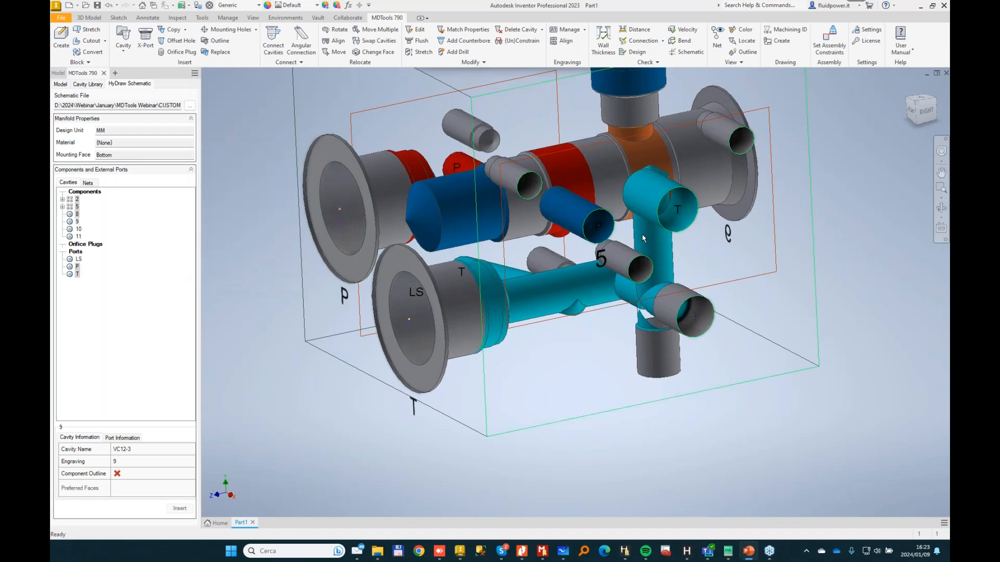
Insert construction port PLUG5 with cavity MB-600-120 on the top face, connected to component 5's port P drill.
{"action": "left_click", "coordinate": [603, 233]}
{"action": "middle_click_drag", "start_coordinate": [604, 219], "coordinate": [473, 227], "text": "shift"}
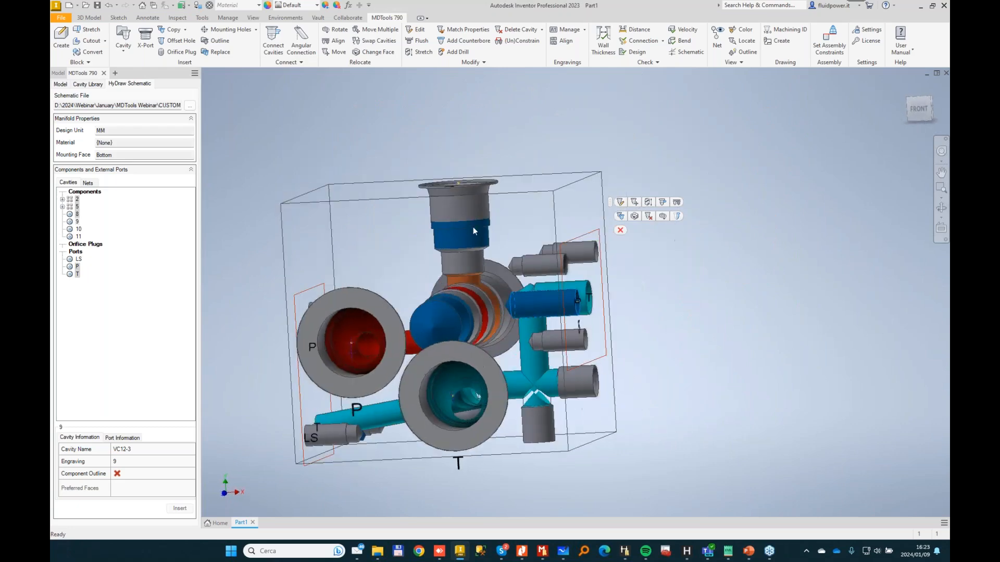
{"action": "left_click", "coordinate": [423, 52]}
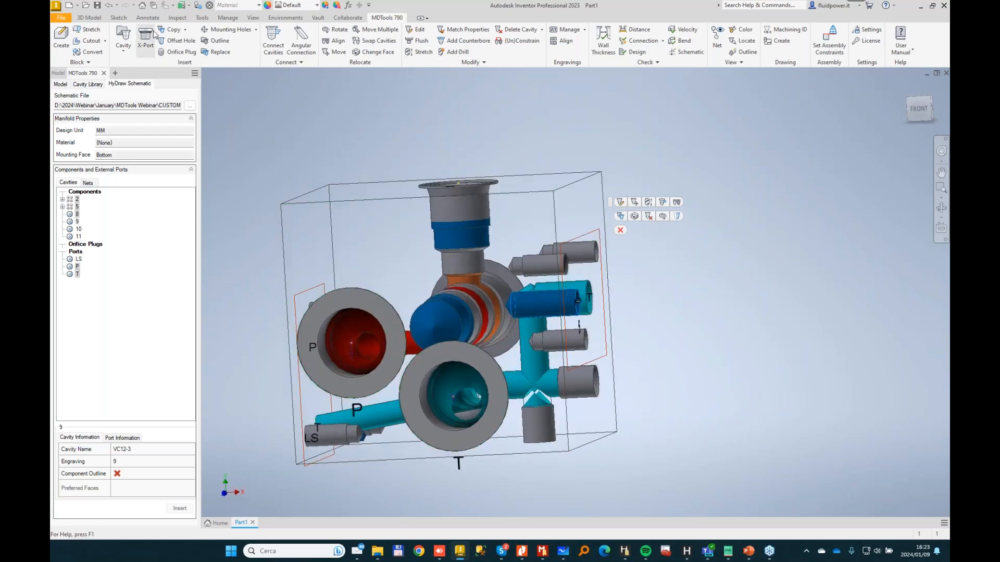
{"action": "left_click", "coordinate": [541, 302]}
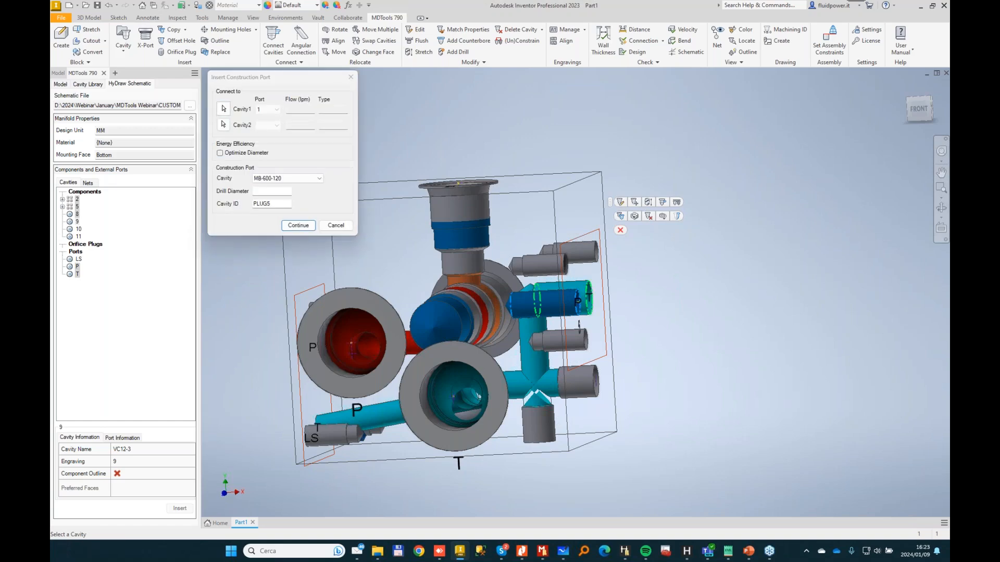
{"action": "left_click", "coordinate": [302, 224]}
{"action": "left_click", "coordinate": [568, 186]}
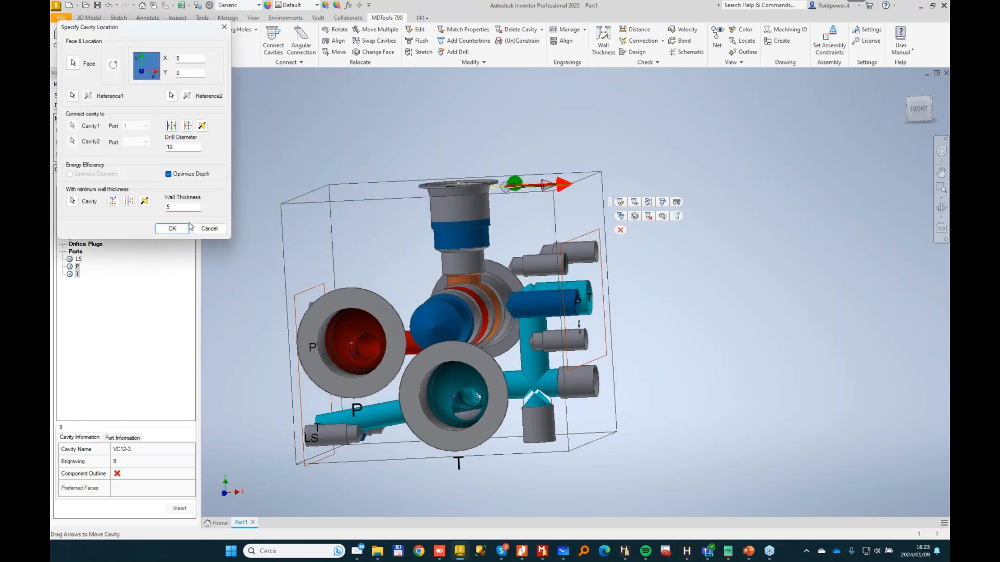
{"action": "left_click", "coordinate": [173, 228]}
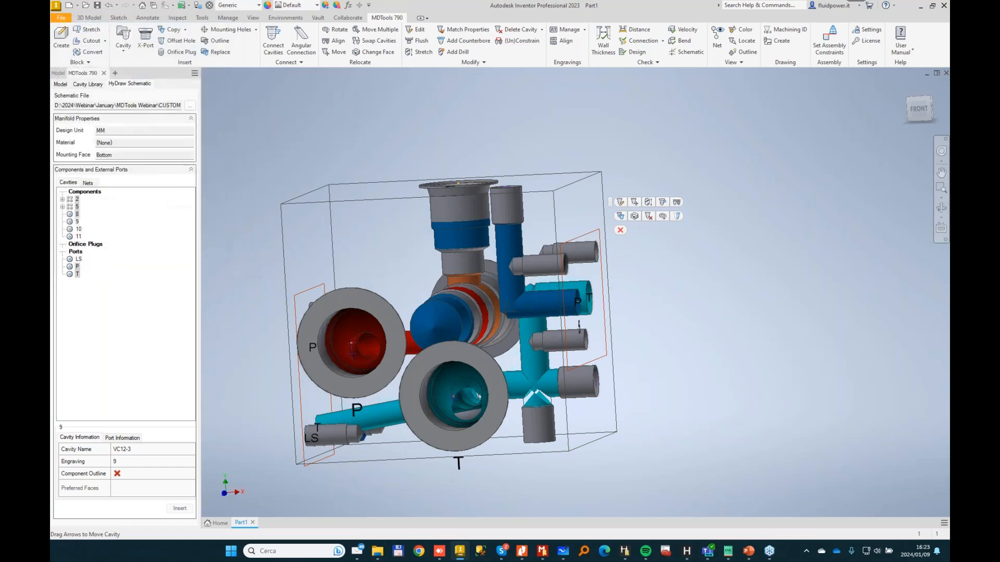
Insert construction port PLUG6 with cavity MB-600-120 on the front face, connected to port 2 of component 8.
{"action": "left_click", "coordinate": [150, 47]}
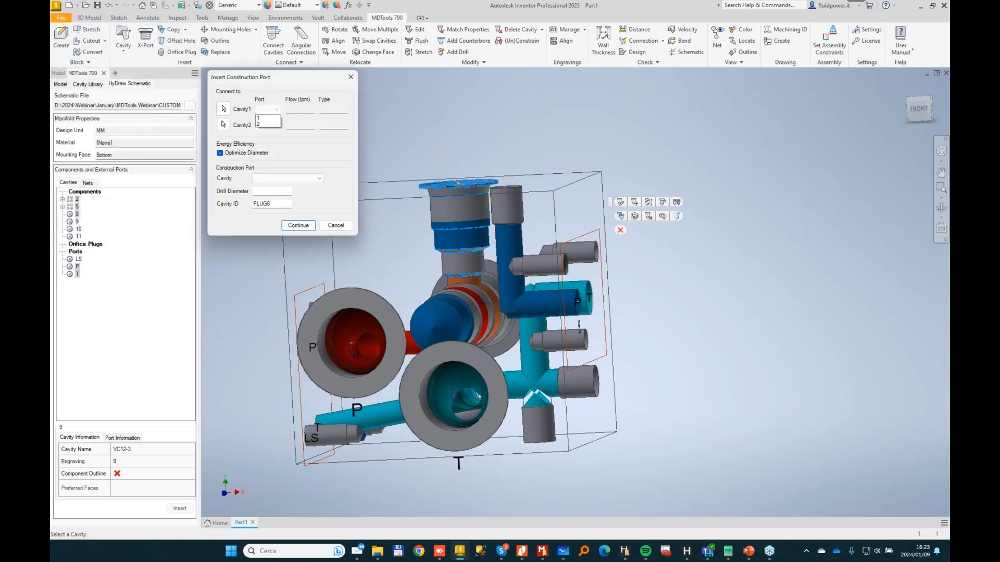
{"action": "left_click", "coordinate": [269, 109]}
{"action": "left_click", "coordinate": [266, 125]}
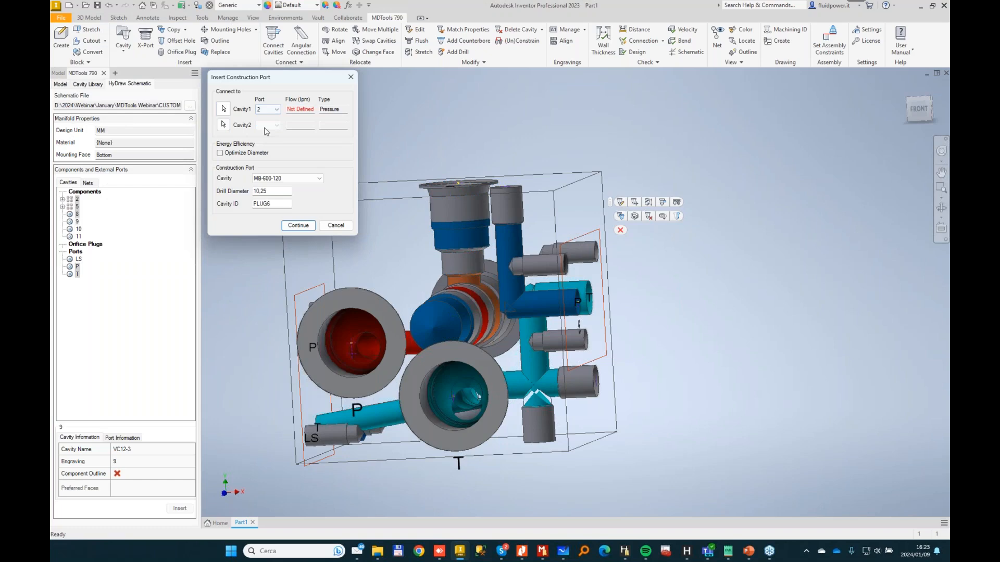
{"action": "left_click", "coordinate": [299, 178]}
{"action": "left_click", "coordinate": [305, 191]}
{"action": "left_click", "coordinate": [298, 225]}
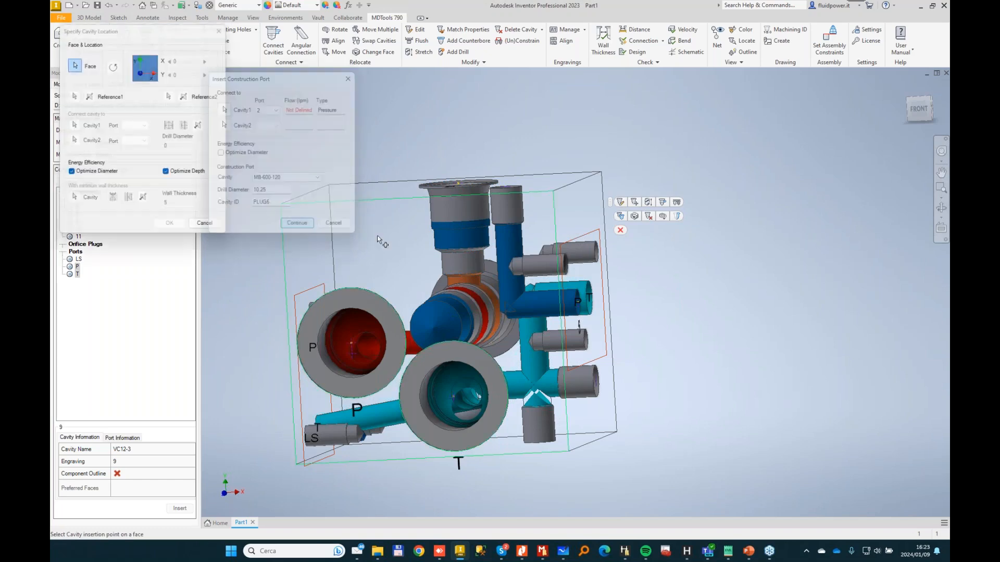
{"action": "left_click", "coordinate": [172, 229]}
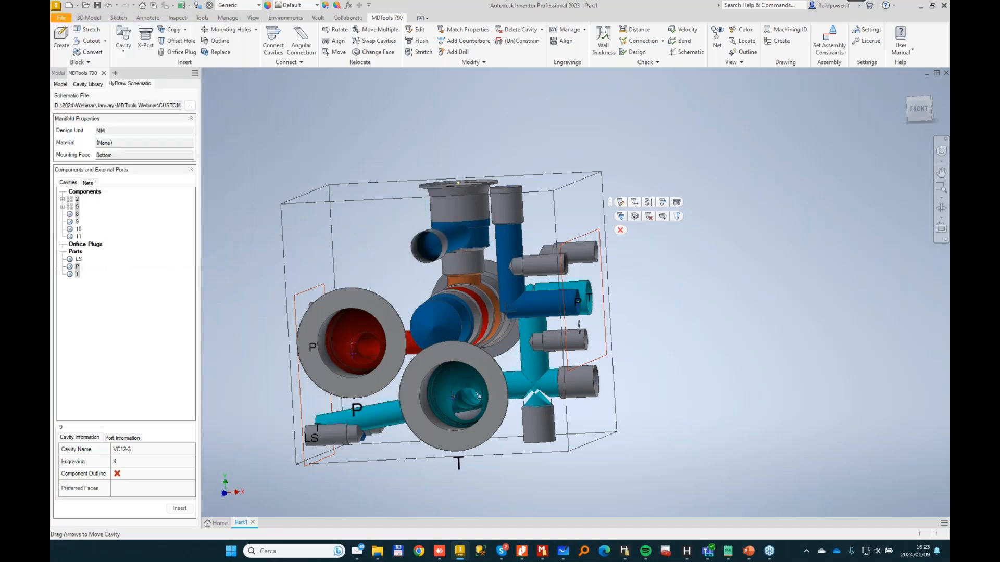
{"action": "left_click", "coordinate": [172, 30]}
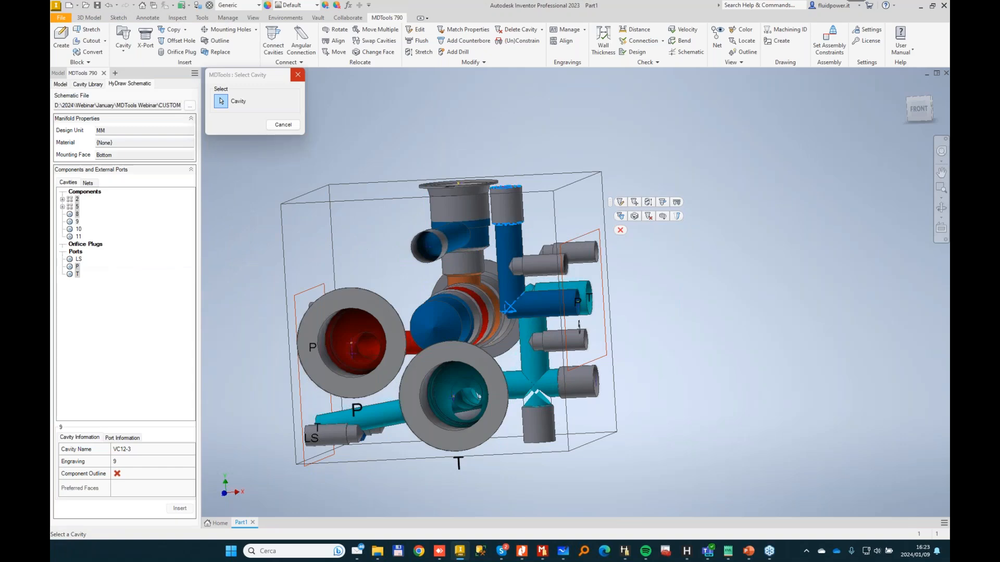
{"action": "left_click", "coordinate": [508, 208]}
{"action": "left_click", "coordinate": [260, 150]}
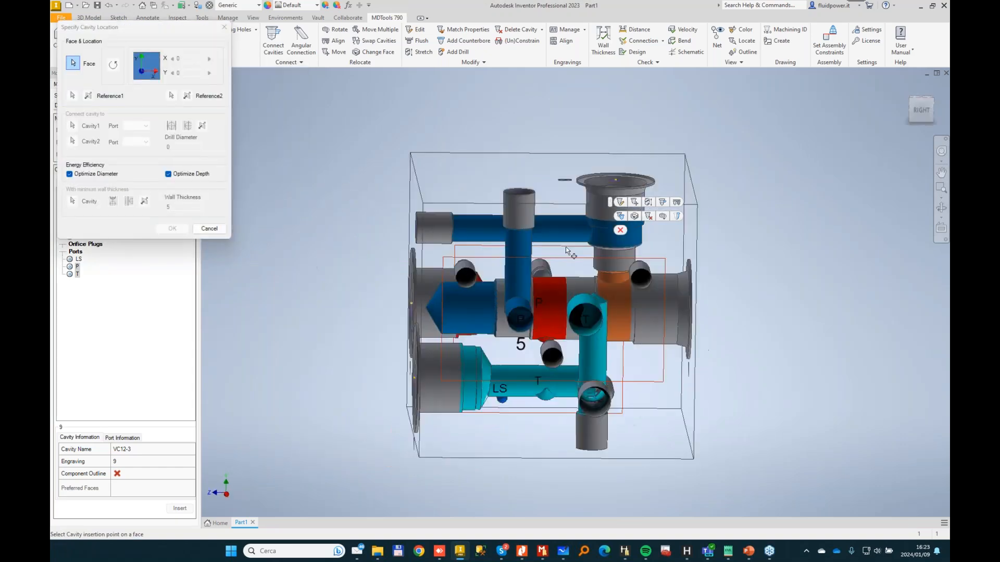
{"action": "left_click", "coordinate": [210, 228]}
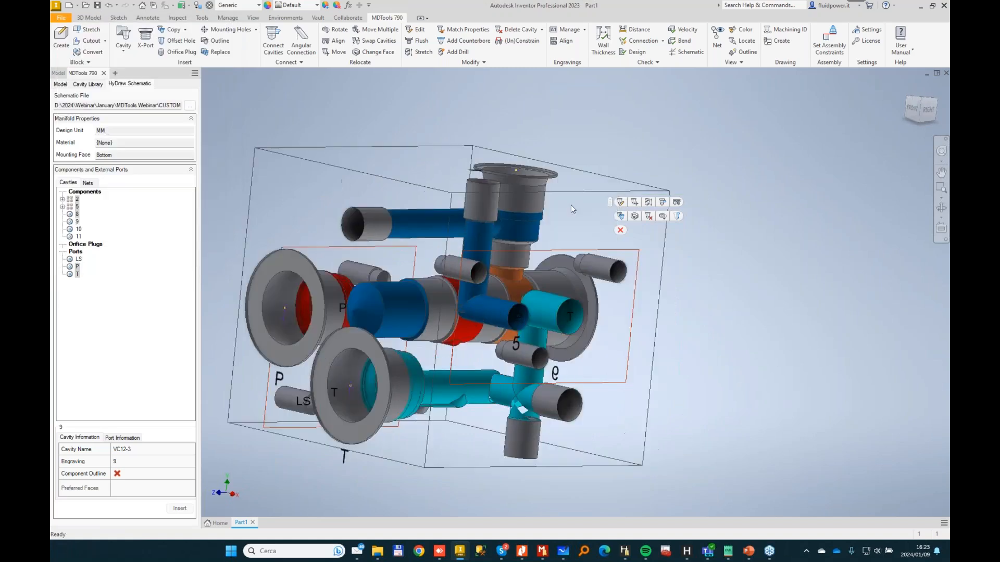
Stretch component 5's port P drill to a depth of 56 mm with inclination allowed, at Beta 27 and Alpha 90.
{"action": "left_click", "coordinate": [425, 52]}
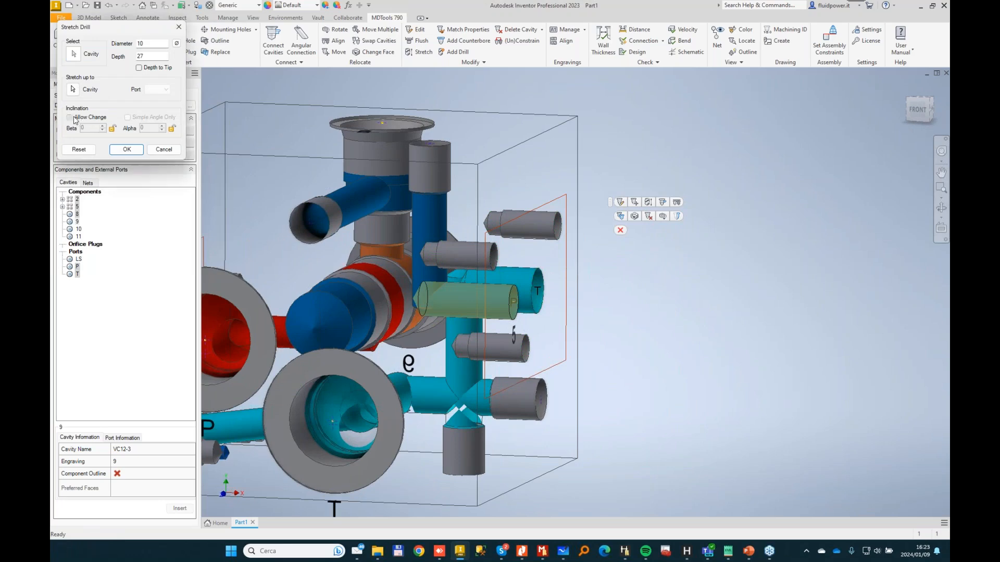
{"action": "left_click", "coordinate": [69, 118]}
{"action": "left_click", "coordinate": [306, 209]}
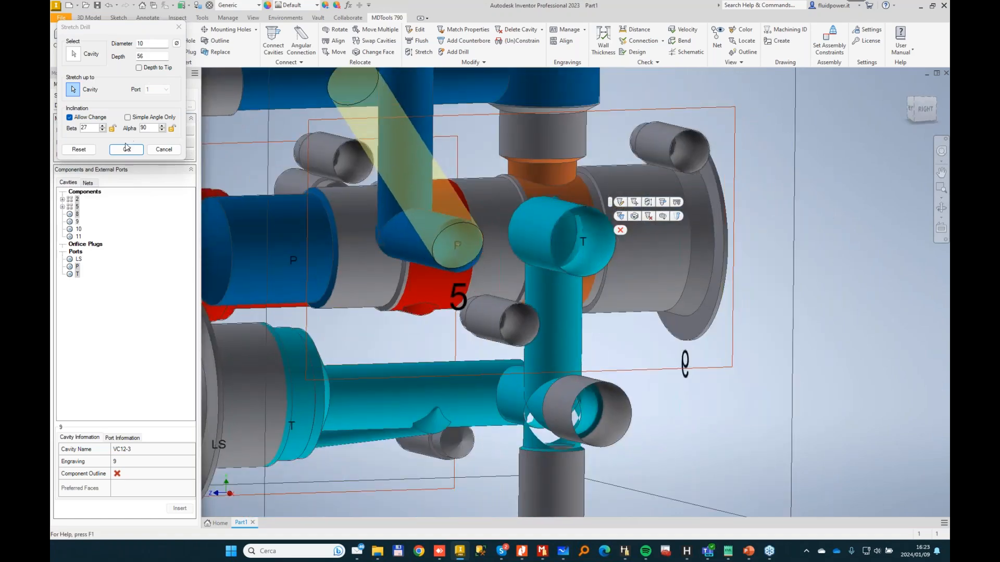
{"action": "left_click", "coordinate": [127, 150]}
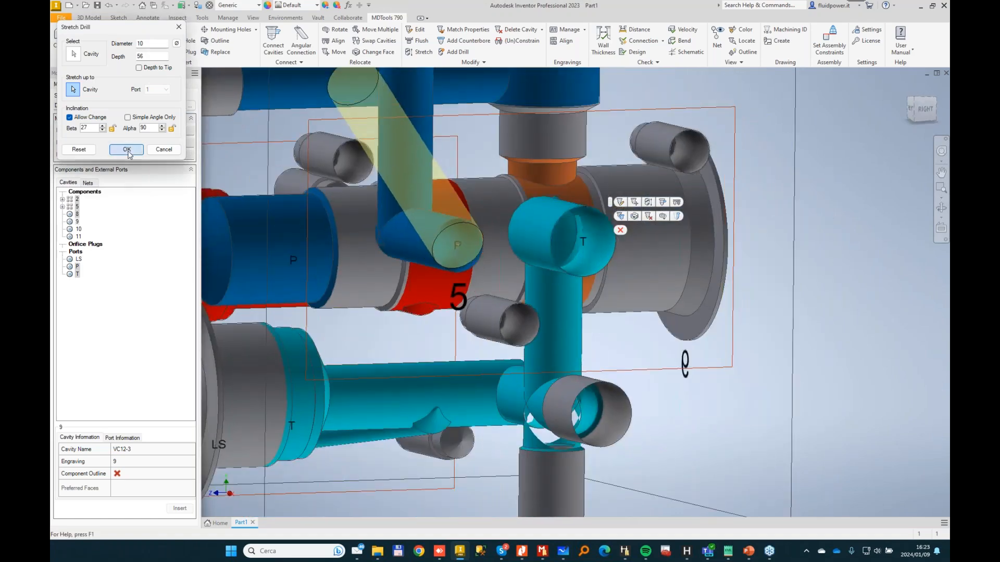
{"action": "left_click_drag", "start_coordinate": [206, 69], "coordinate": [385, 80]}
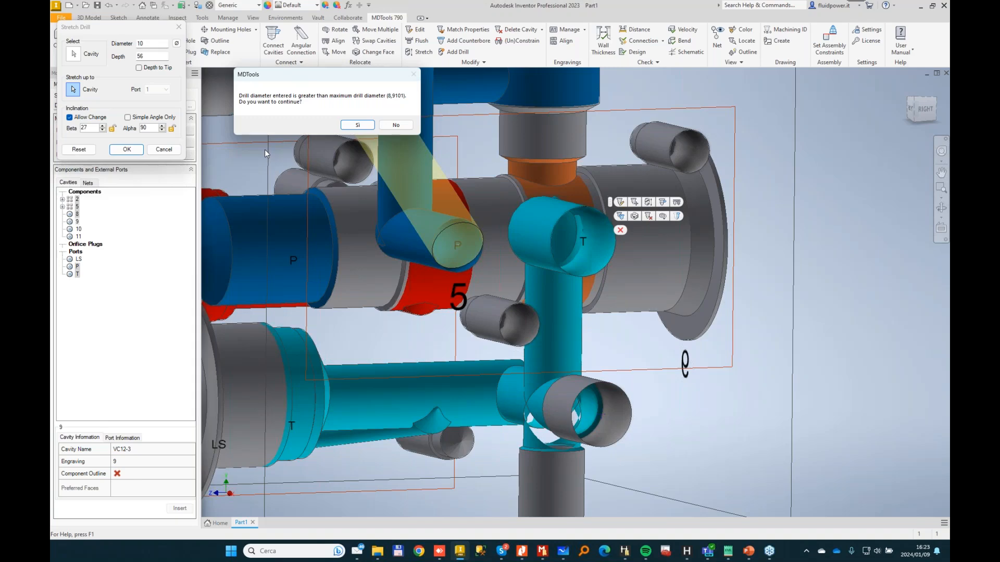
Switch to MDTools Library Manager and examine the drill diameter and maximum drill diameter of the EF3TR footprint's primary cavity.
{"action": "left_click", "coordinate": [541, 553]}
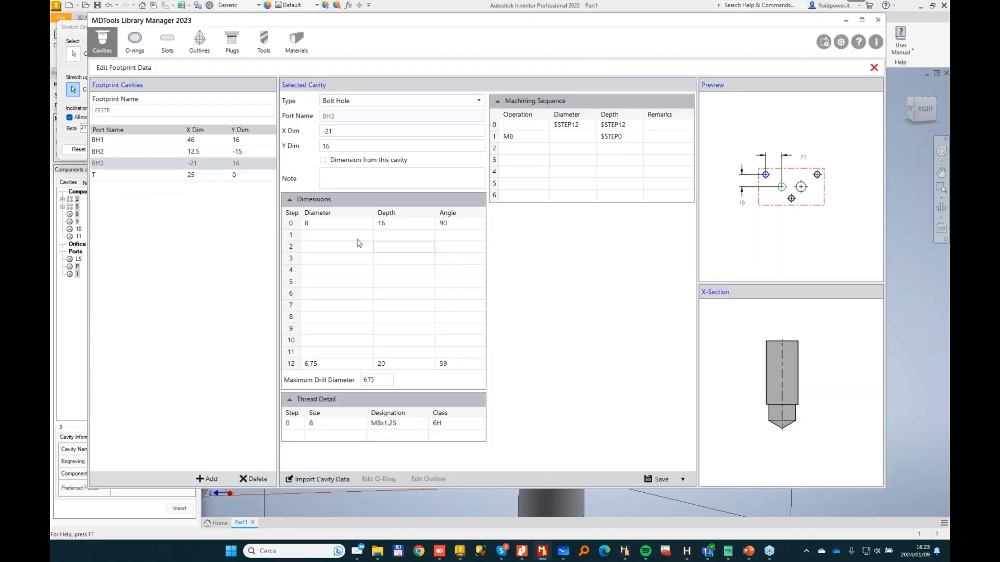
{"action": "left_click", "coordinate": [873, 68]}
{"action": "double_click", "coordinate": [311, 227]}
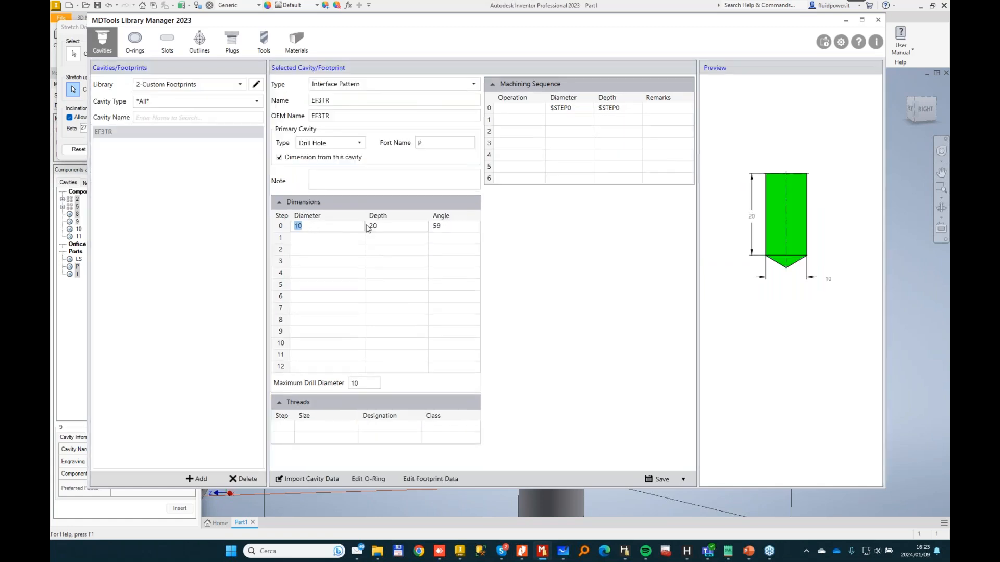
{"action": "double_click", "coordinate": [353, 386]}
{"action": "left_click", "coordinate": [922, 291]}
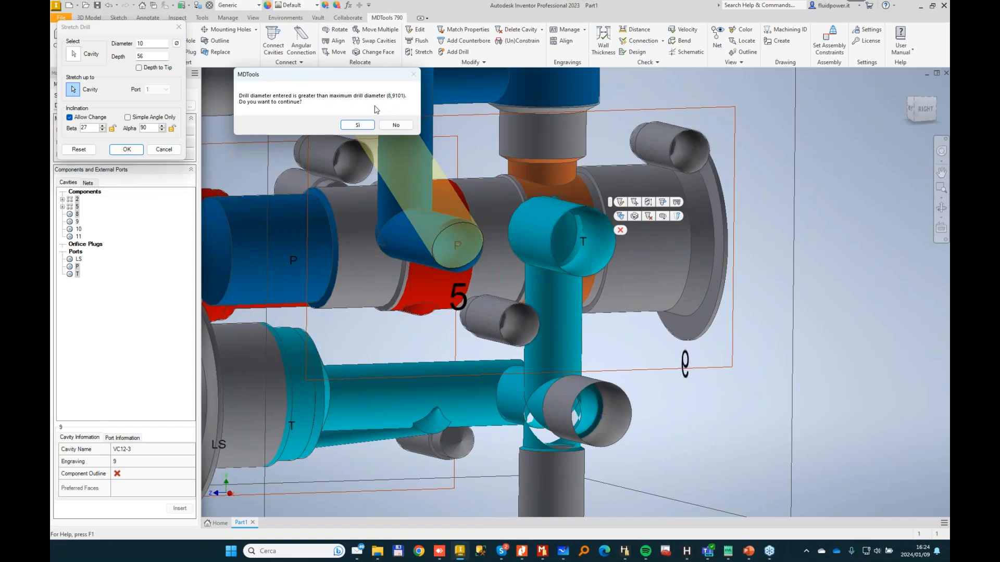
Apply component 5's port P drill stretch with diameter 9 and Beta 25, and delete construction port PLUG5 from the top face.
{"action": "left_click", "coordinate": [396, 124]}
{"action": "type", "text": "9"}
{"action": "key", "text": "Tab"}
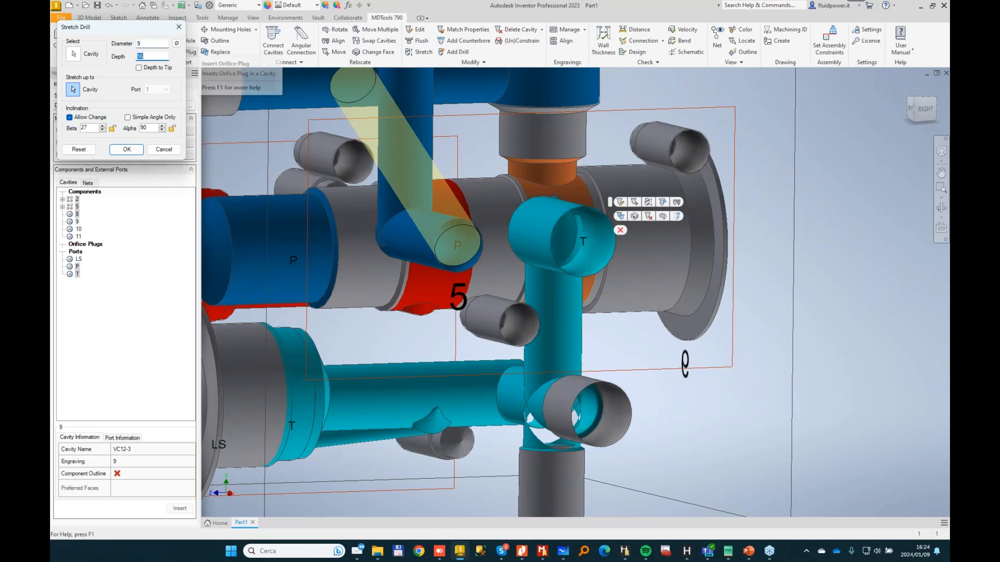
{"action": "left_click", "coordinate": [103, 130]}
{"action": "left_click", "coordinate": [103, 130]}
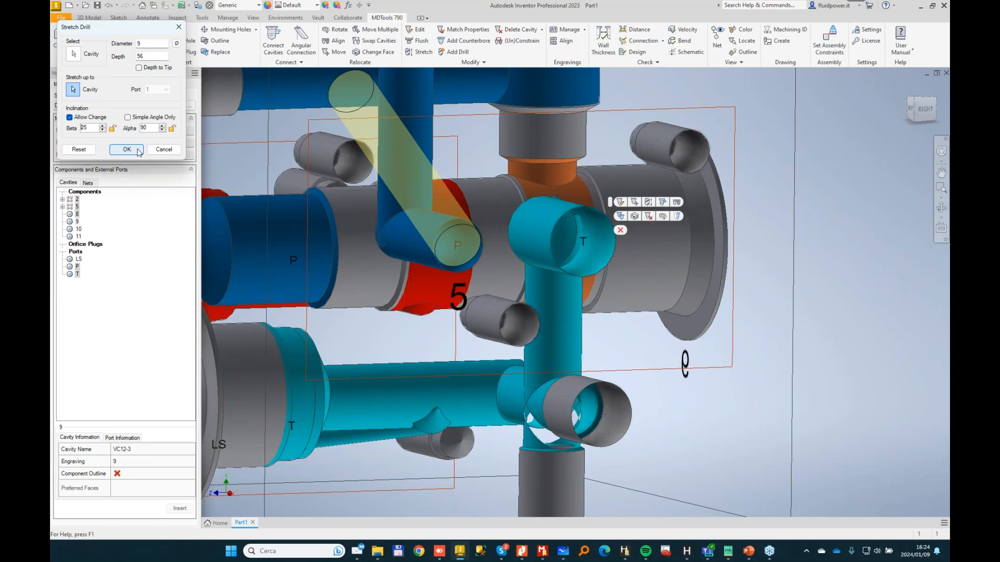
{"action": "left_click", "coordinate": [126, 149]}
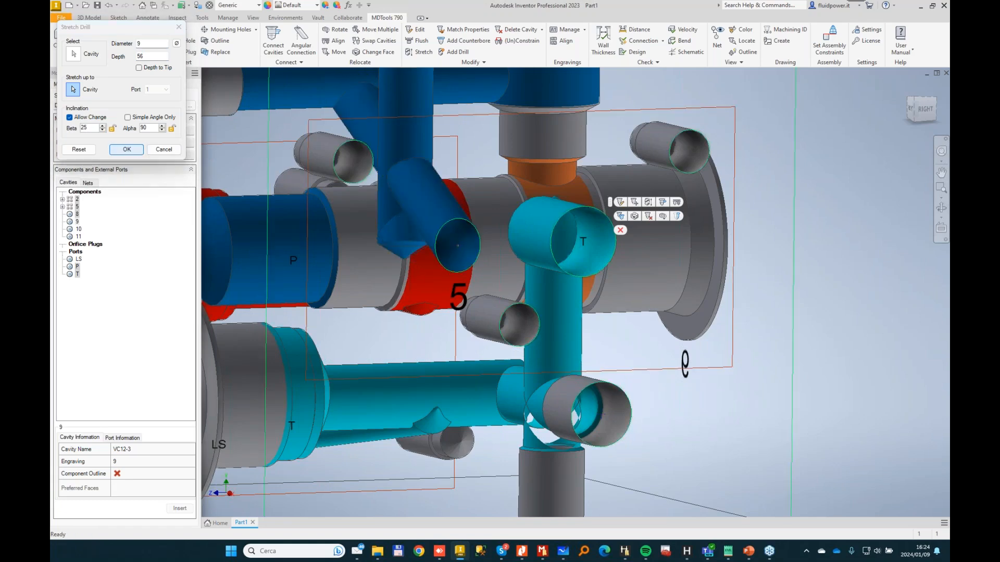
{"action": "left_click", "coordinate": [512, 30]}
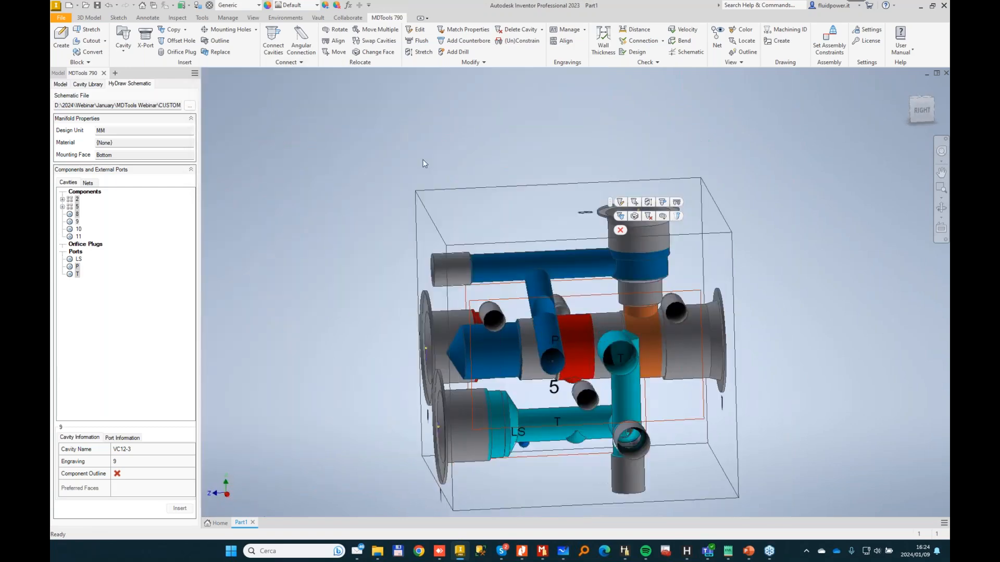
Set component 9's 20 mm diameter bottom drill to a depth of 81 mm.
{"action": "left_click", "coordinate": [422, 53]}
{"action": "left_click", "coordinate": [405, 227]}
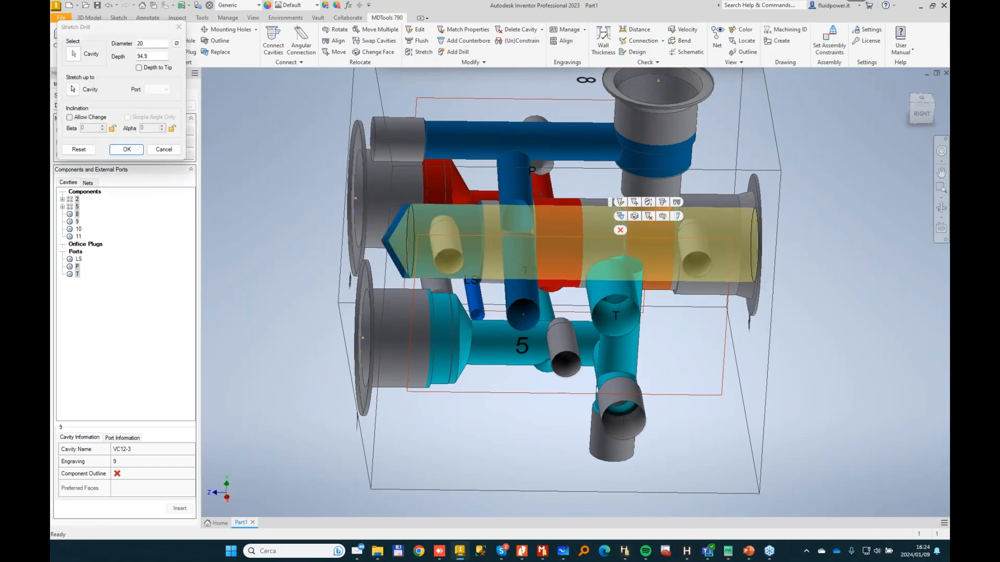
{"action": "left_click", "coordinate": [126, 150]}
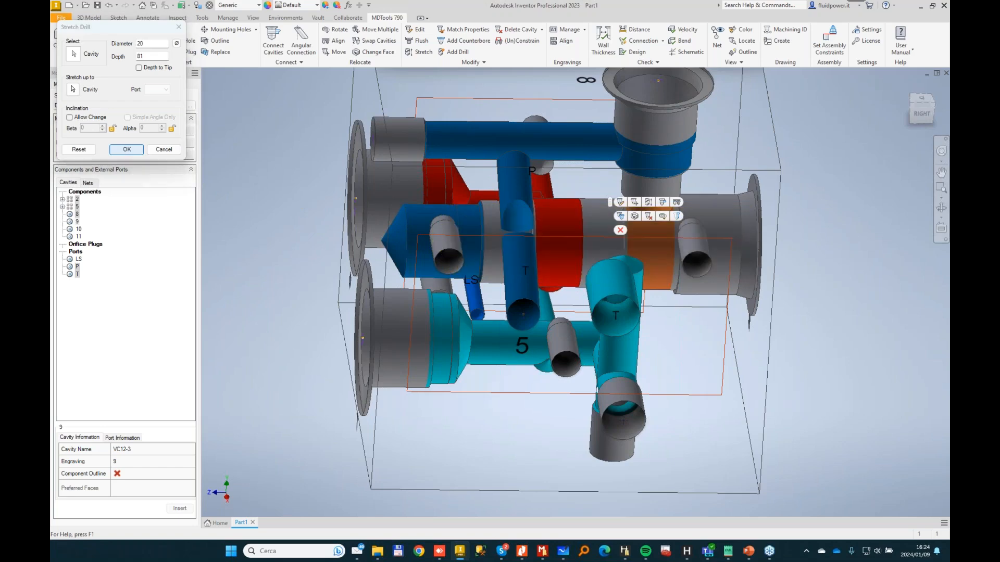
{"action": "middle_click_drag", "start_coordinate": [465, 214], "coordinate": [367, 164], "text": "shift"}
{"action": "middle_click_drag", "start_coordinate": [386, 236], "coordinate": [465, 247], "text": "shift"}
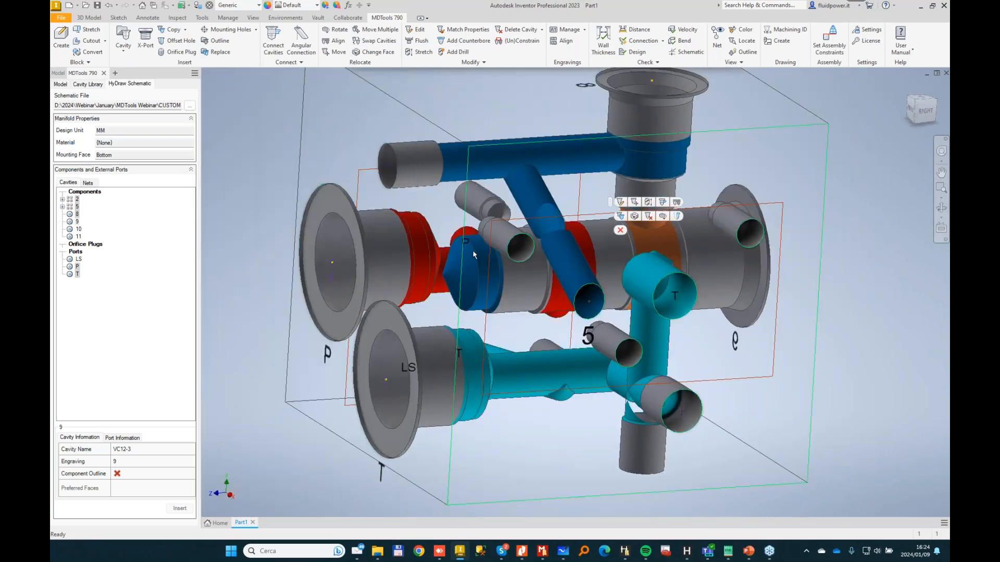
Insert construction port PLUG5 with cavity MB-600-050 and drill diameter 4 on the top face, connected to port 1 of component 9.
{"action": "left_click", "coordinate": [143, 42]}
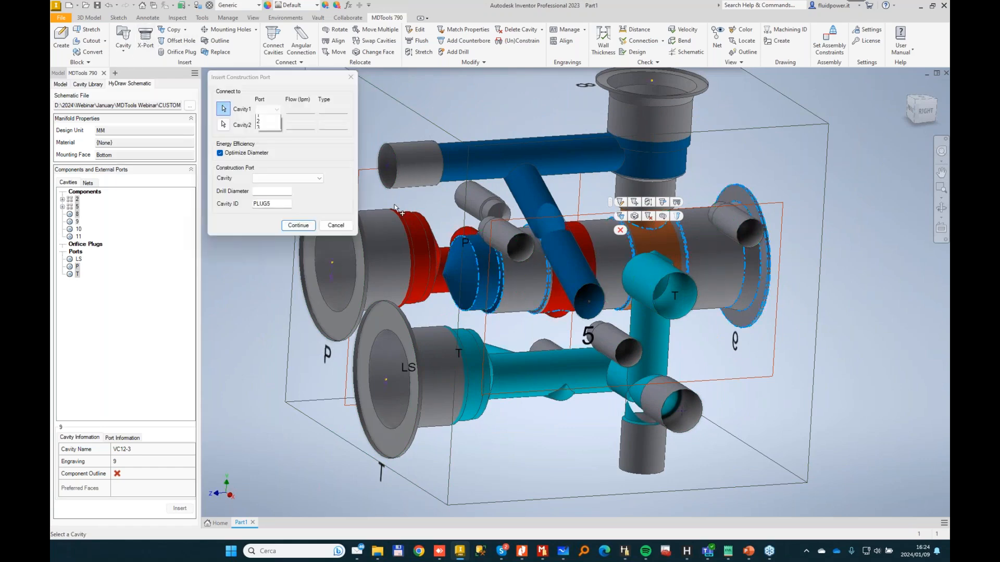
{"action": "left_click", "coordinate": [310, 180]}
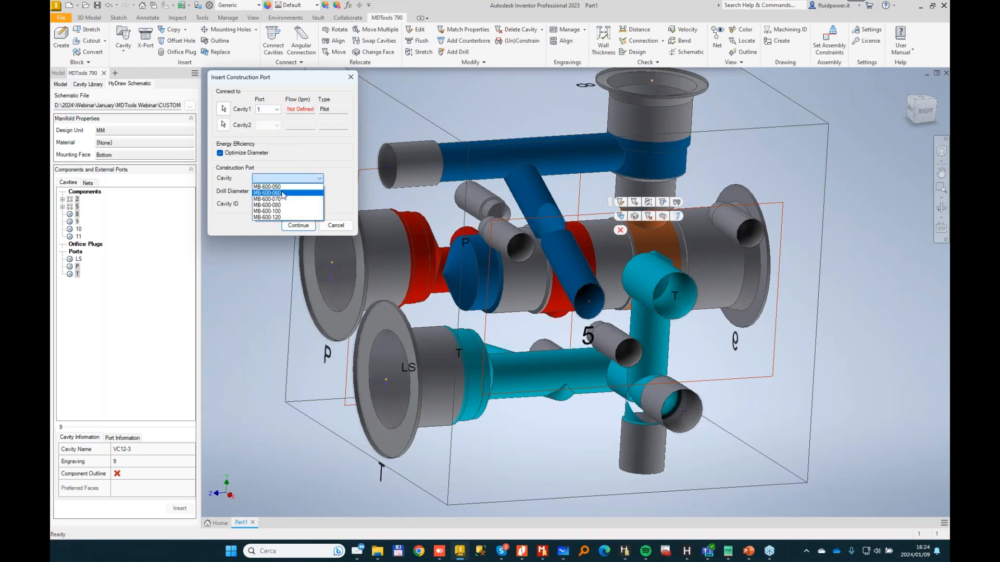
{"action": "left_click", "coordinate": [274, 186]}
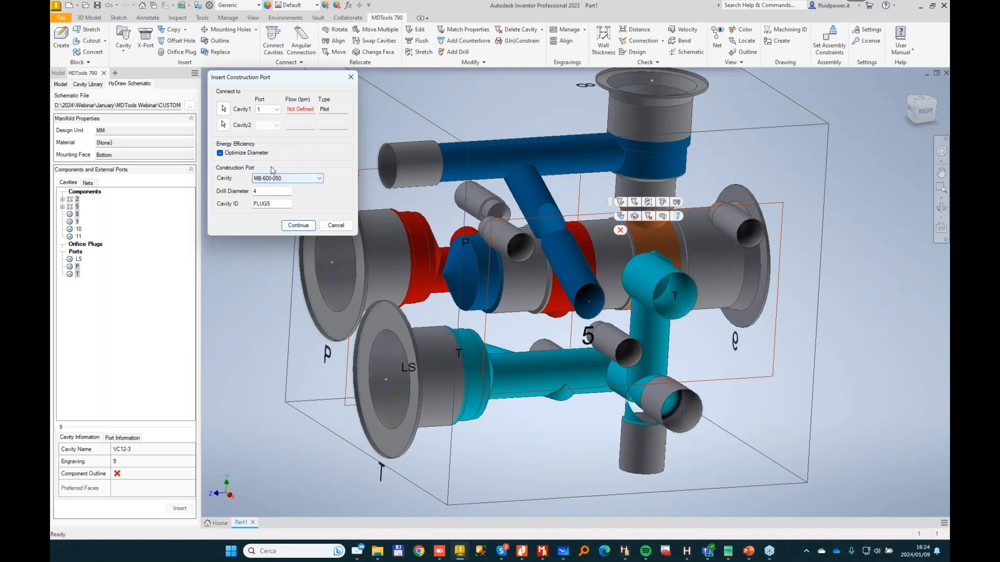
{"action": "left_click", "coordinate": [298, 225]}
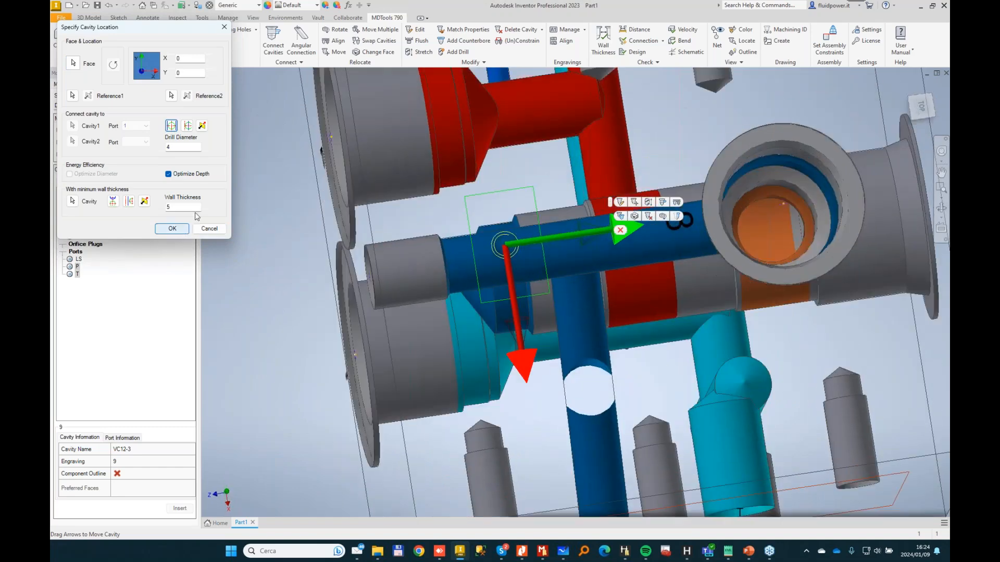
{"action": "left_click", "coordinate": [178, 227]}
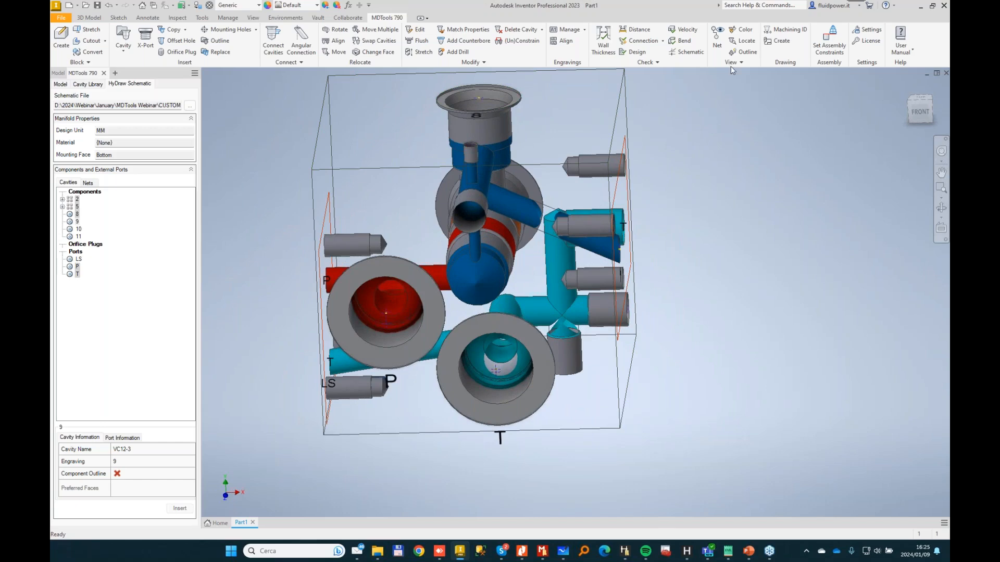
Run the connection check including poor connections, and examine net LS1 and the connection between 5-T and PLUG3 in the model.
{"action": "left_click", "coordinate": [635, 42]}
{"action": "left_click", "coordinate": [294, 370]}
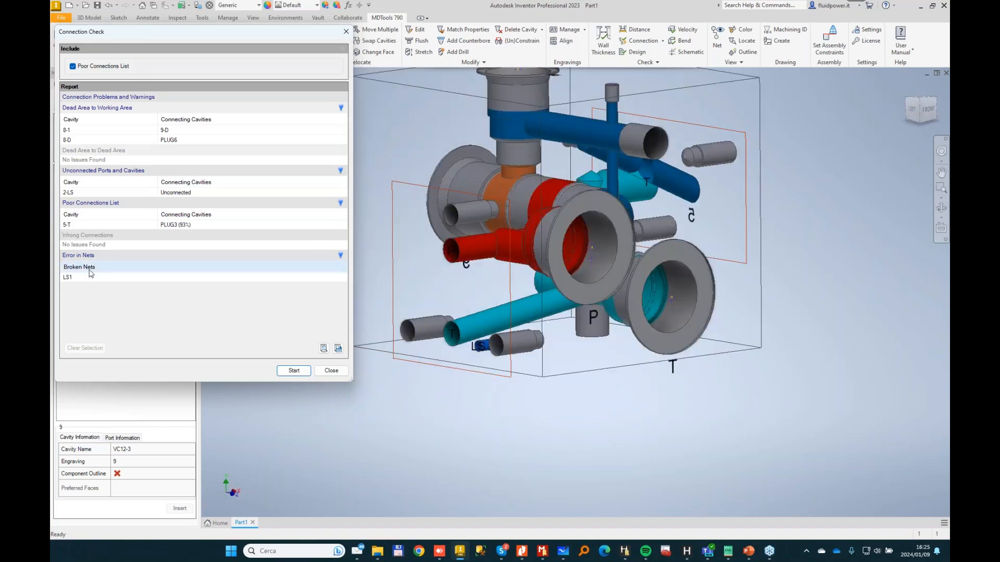
{"action": "left_click", "coordinate": [202, 277]}
{"action": "middle_click_drag", "start_coordinate": [588, 359], "coordinate": [598, 277], "text": "shift"}
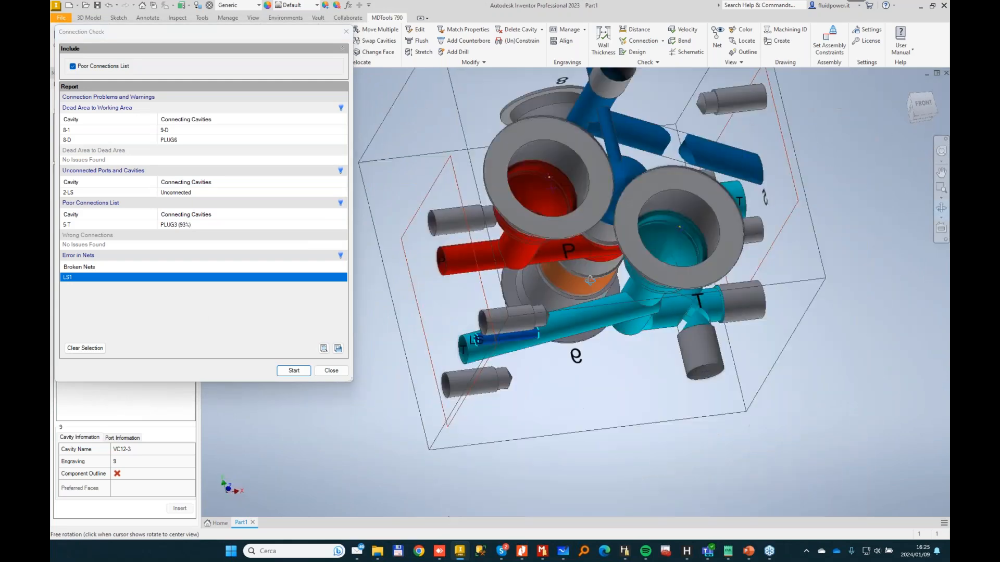
{"action": "left_click", "coordinate": [181, 225]}
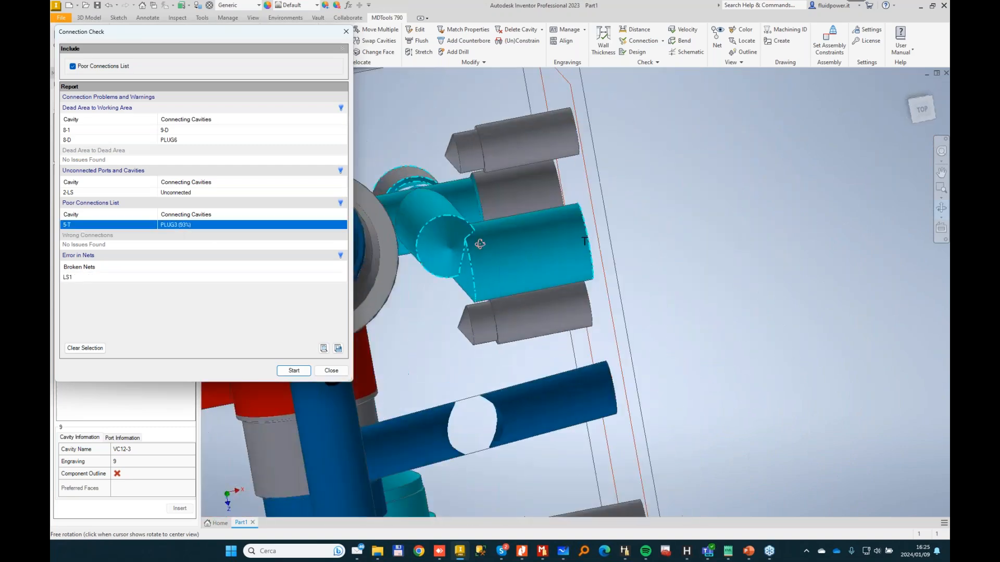
{"action": "left_click_drag", "start_coordinate": [579, 229], "coordinate": [462, 271]}
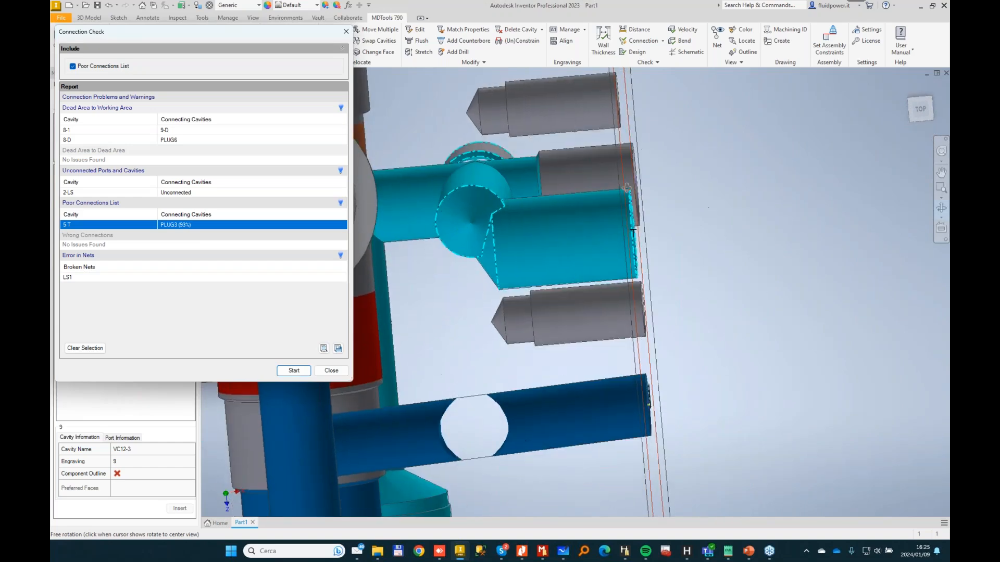
{"action": "middle_click_drag", "start_coordinate": [458, 230], "coordinate": [567, 252], "text": "shift"}
{"action": "left_click", "coordinate": [329, 369]}
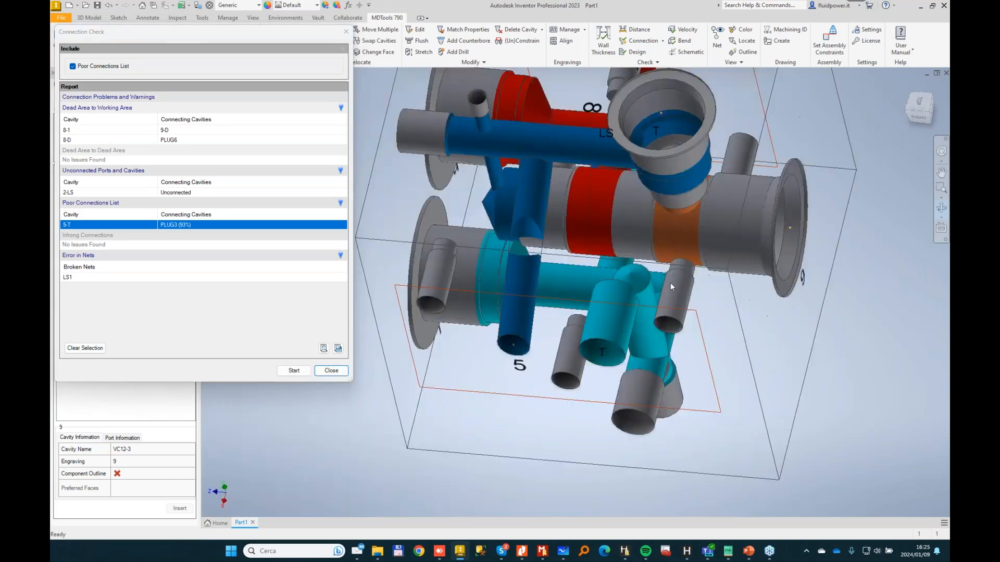
Stretch component 5's port T drill with inclination allowed, starting from Beta 8 and reaching about 26 mm deep at Beta 19.
{"action": "left_click", "coordinate": [513, 316]}
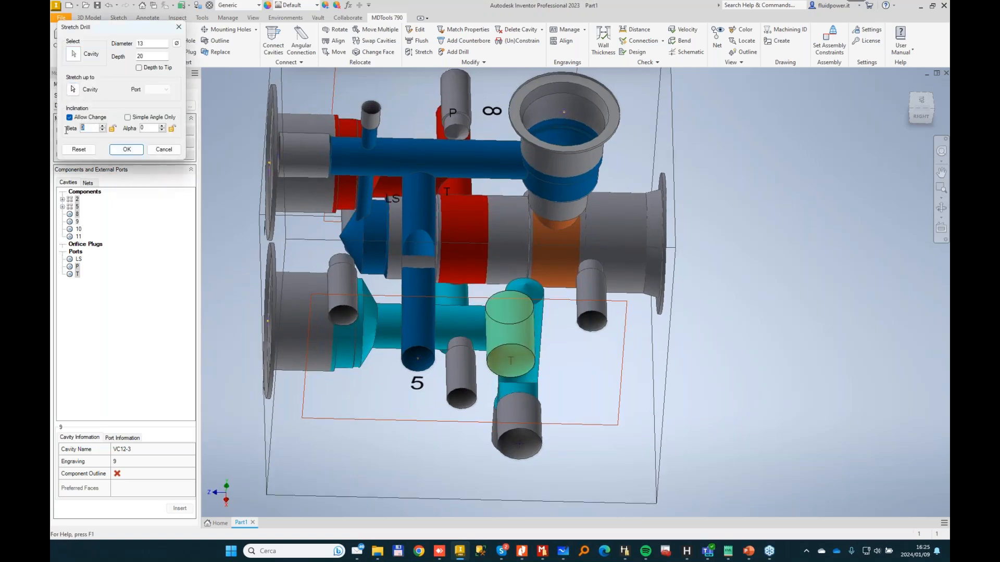
{"action": "type", "text": "5"}
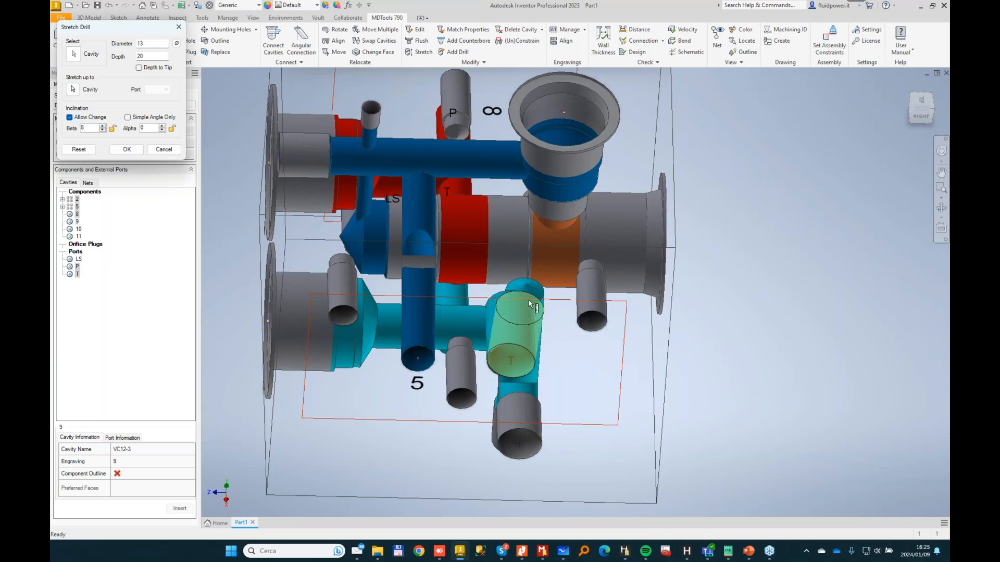
{"action": "scroll", "coordinate": [528, 304], "scroll_direction": "up", "scroll_amount": 3}
{"action": "middle_click_drag", "start_coordinate": [528, 303], "coordinate": [508, 317], "text": "shift"}
{"action": "left_click_drag", "start_coordinate": [466, 260], "coordinate": [460, 235]}
Try the port T drill at Alpha 0 and Beta 11, and extend it freehand to about 36 mm deep.
{"action": "double_click", "coordinate": [154, 129]}
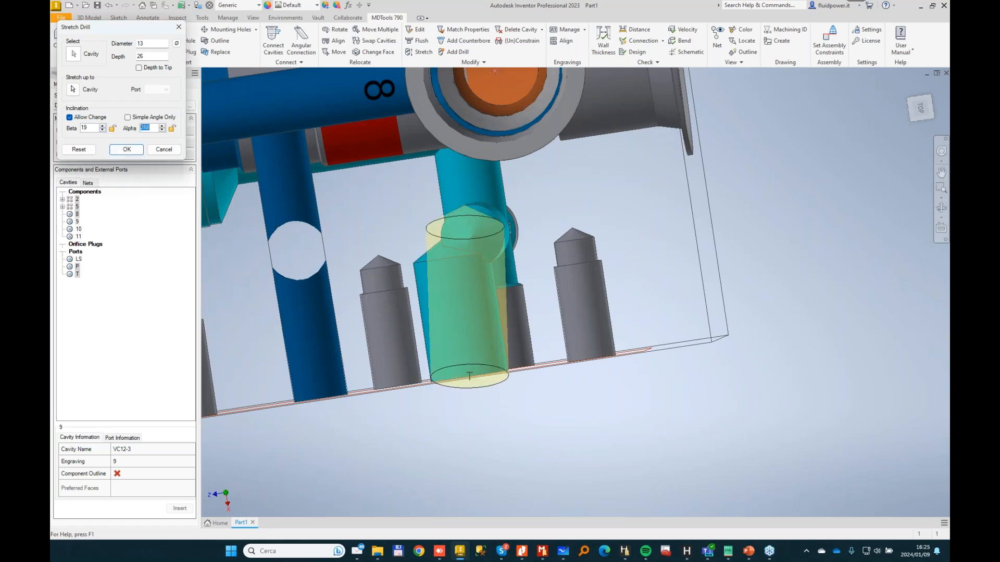
{"action": "type", "text": "0"}
{"action": "middle_click_drag", "start_coordinate": [297, 323], "coordinate": [263, 201], "text": "shift"}
{"action": "scroll", "coordinate": [262, 201], "scroll_direction": "down", "scroll_amount": 2}
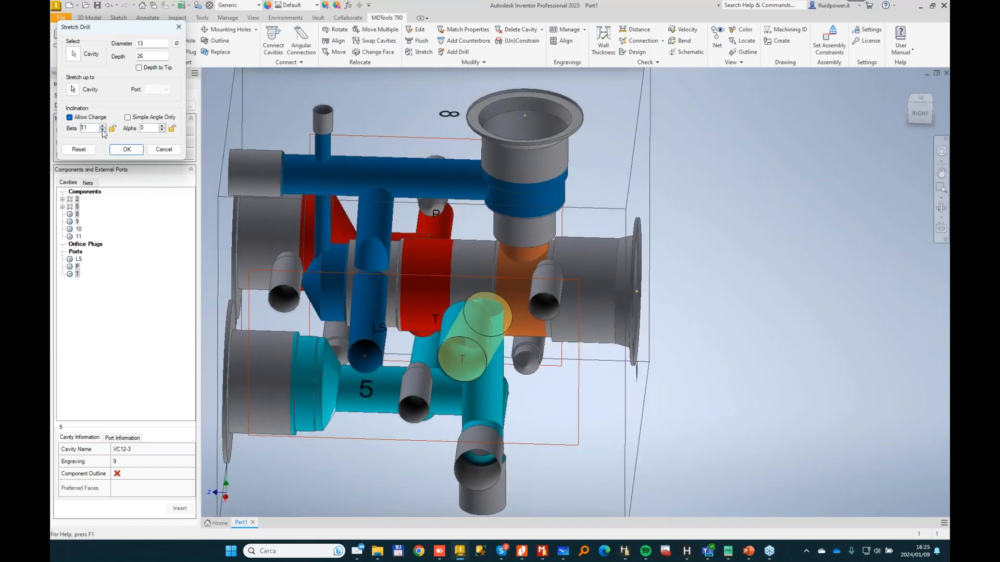
{"action": "middle_click_drag", "start_coordinate": [360, 172], "coordinate": [439, 249], "text": "shift"}
{"action": "scroll", "coordinate": [416, 172], "scroll_direction": "up", "scroll_amount": 2}
{"action": "left_click_drag", "start_coordinate": [439, 250], "coordinate": [470, 201]}
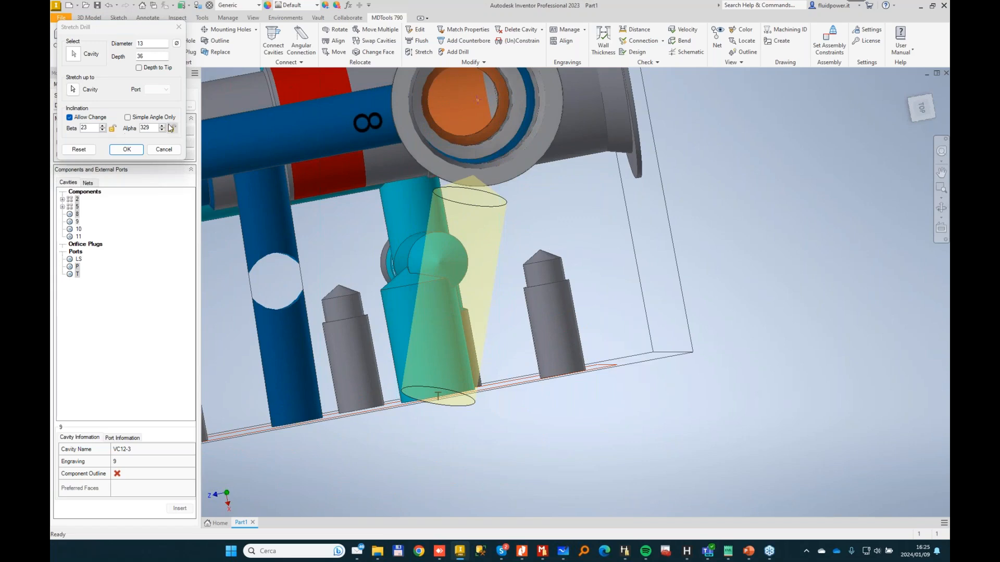
Extend the port T drill freehand to about 44 mm deep at Beta 25, and lock its Alpha angle at 0.
{"action": "middle_click_drag", "start_coordinate": [386, 291], "coordinate": [407, 180], "text": "shift"}
{"action": "left_click_drag", "start_coordinate": [433, 313], "coordinate": [403, 270]}
{"action": "middle_click_drag", "start_coordinate": [402, 271], "coordinate": [472, 333], "text": "shift"}
{"action": "left_click_drag", "start_coordinate": [481, 313], "coordinate": [509, 306]}
{"action": "left_click_drag", "start_coordinate": [151, 128], "coordinate": [108, 128]}
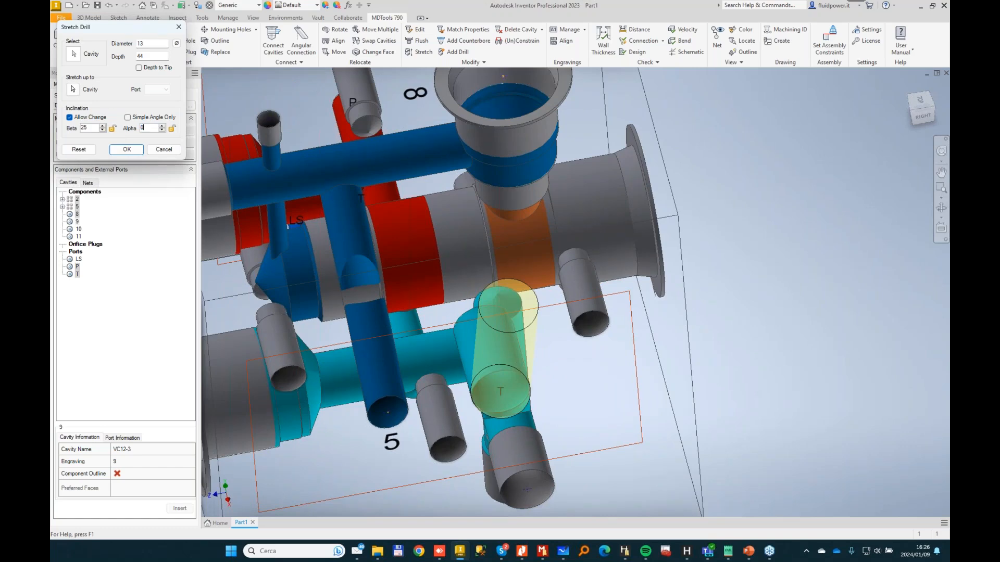
{"action": "key", "text": "Tab"}
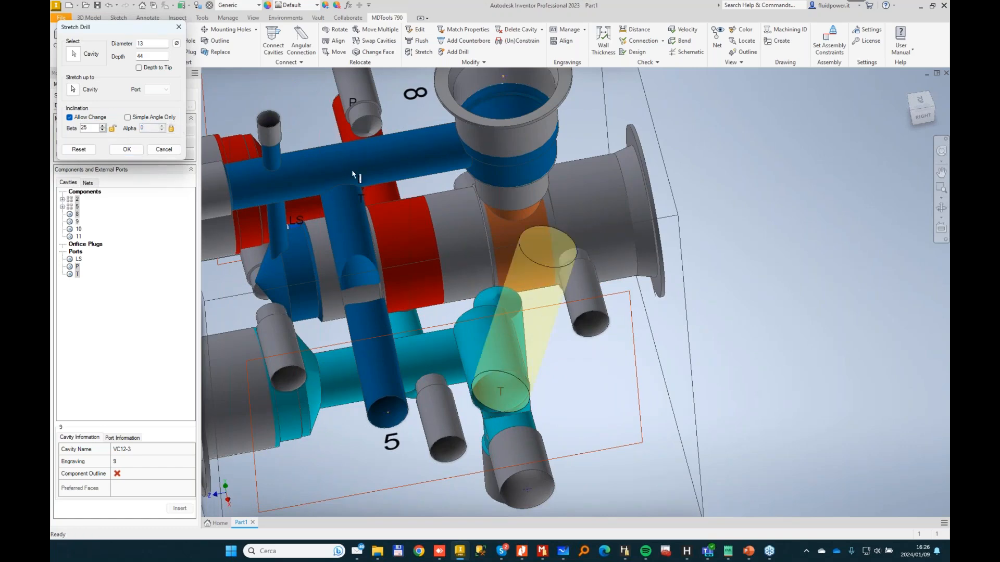
Try the port T drill with Alpha locked at about 21 mm deep and Beta 30.
{"action": "middle_click_drag", "start_coordinate": [524, 256], "coordinate": [549, 300], "text": "shift"}
{"action": "left_click_drag", "start_coordinate": [549, 299], "coordinate": [544, 374]}
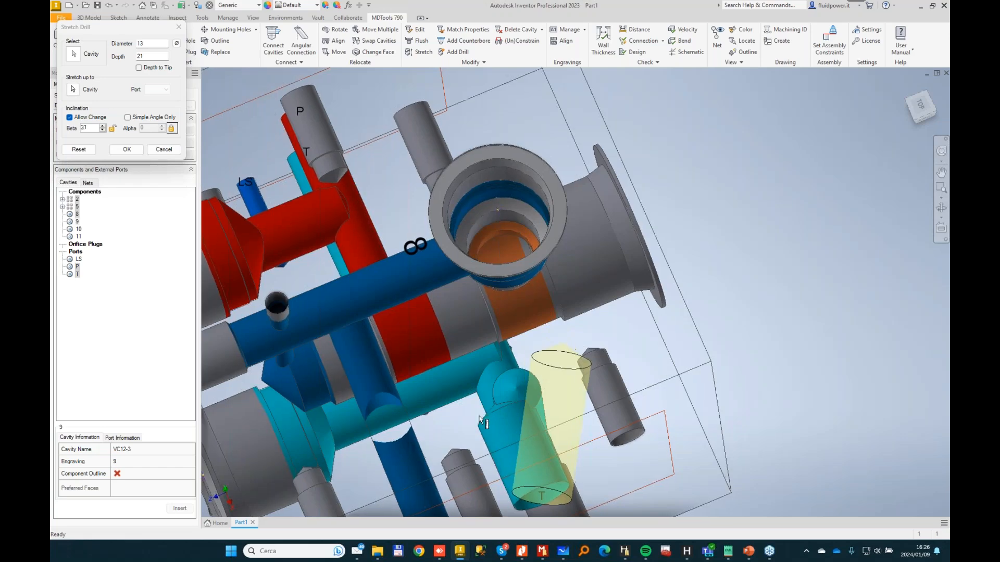
{"action": "middle_click_drag", "start_coordinate": [544, 374], "coordinate": [547, 232], "text": "shift"}
{"action": "left_click", "coordinate": [102, 130]}
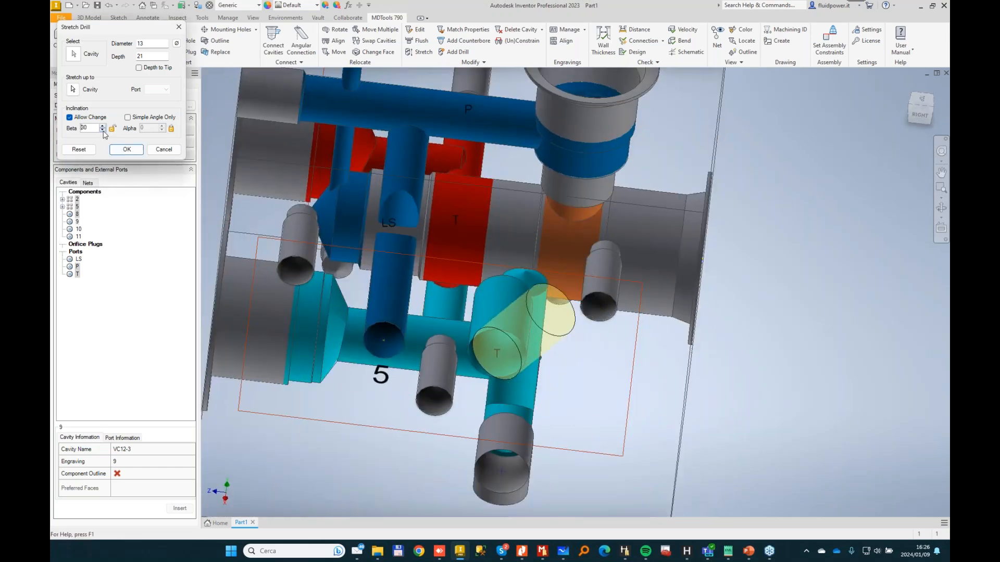
Lock Beta at 8, stretch the 13 mm port T drill to 25 mm deep, and accept the oversized drill diameter.
{"action": "key", "text": "Tab"}
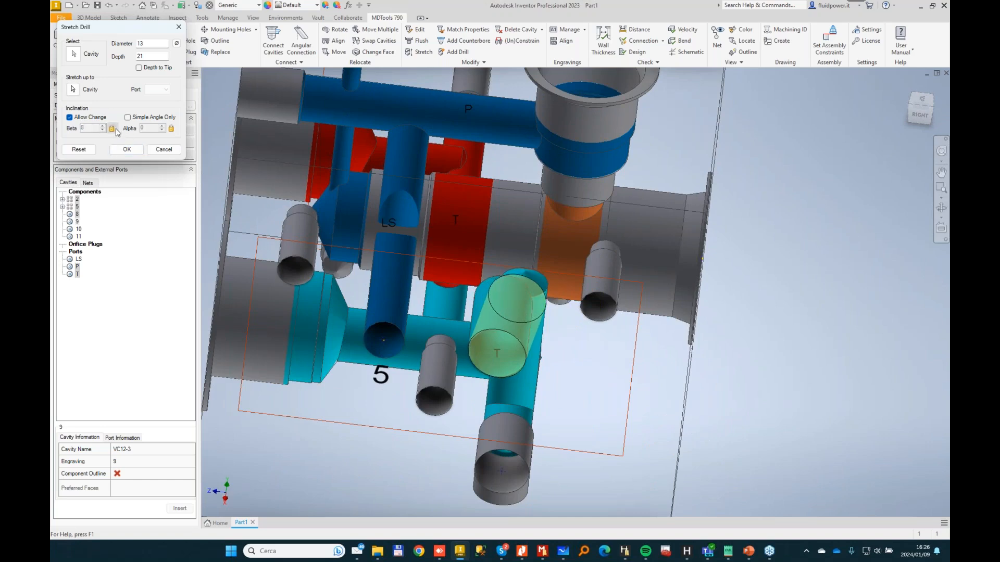
{"action": "middle_click_drag", "start_coordinate": [524, 144], "coordinate": [540, 263], "text": "shift"}
{"action": "mouse_move", "coordinate": [490, 243]}
{"action": "left_mouse_down"}
{"action": "mouse_move", "coordinate": [495, 299]}
{"action": "mouse_move", "coordinate": [501, 236]}
{"action": "left_mouse_up"}
{"action": "middle_click_drag", "start_coordinate": [501, 236], "coordinate": [433, 239], "text": "shift"}
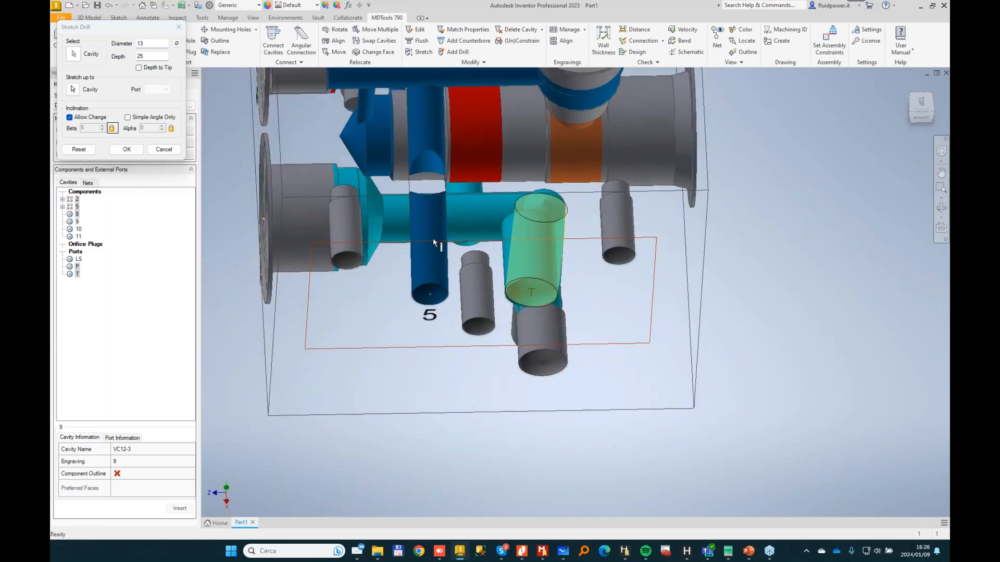
{"action": "left_click", "coordinate": [128, 150]}
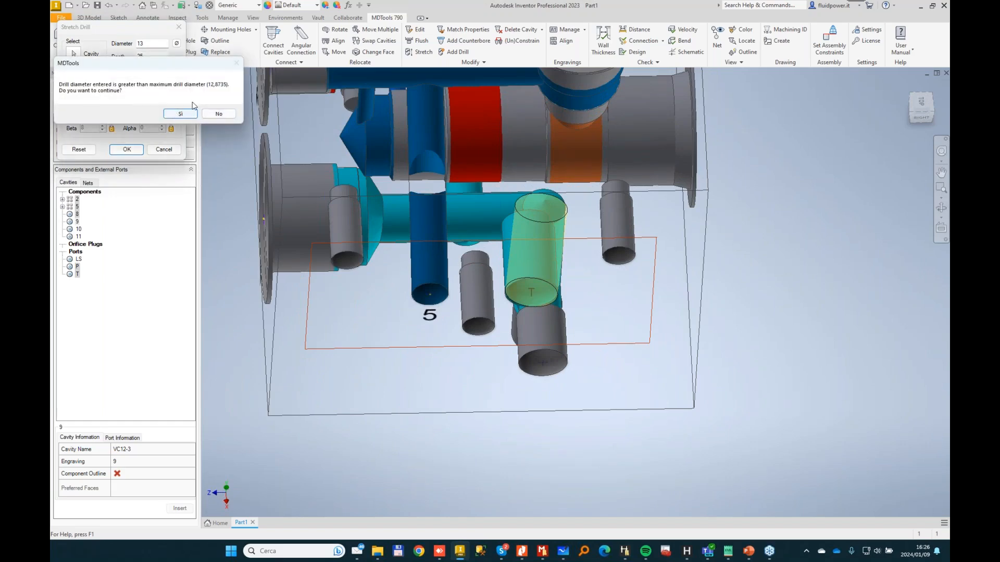
{"action": "left_click", "coordinate": [180, 113]}
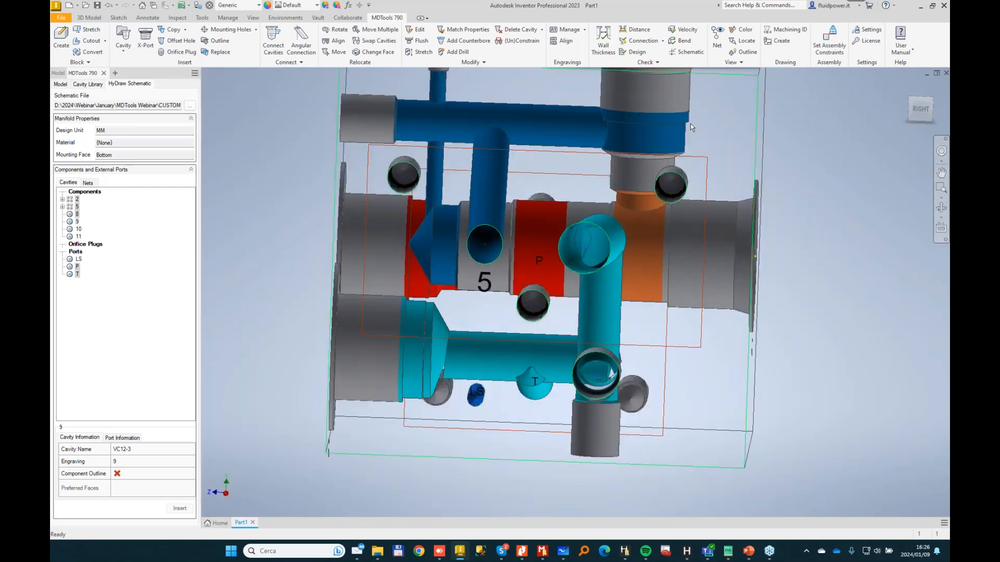
Insert component 11's FC10-2 cavity on the block's top face at X 25, Y 39.
{"action": "left_click", "coordinate": [920, 108]}
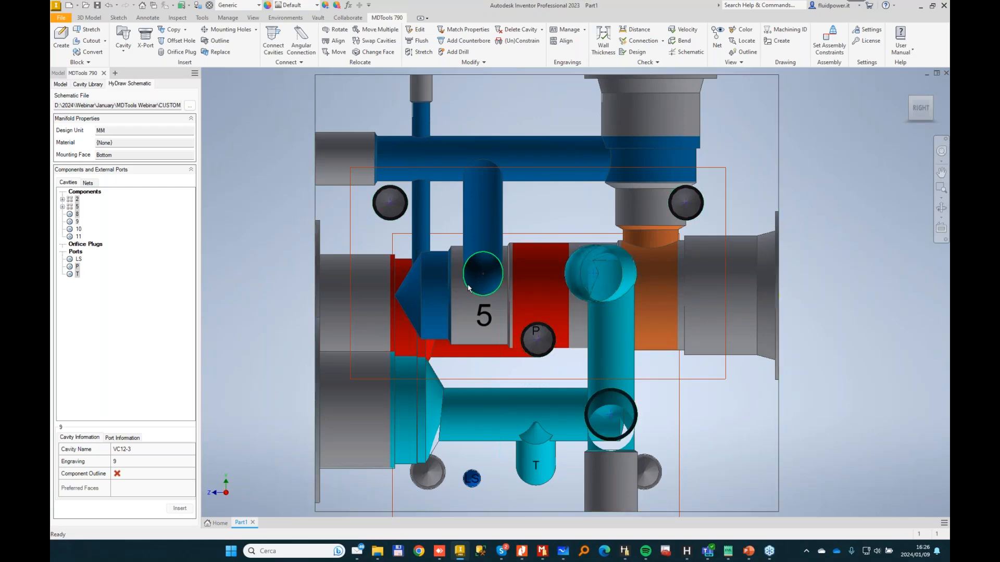
{"action": "middle_click_drag", "start_coordinate": [568, 286], "coordinate": [585, 359], "text": "shift"}
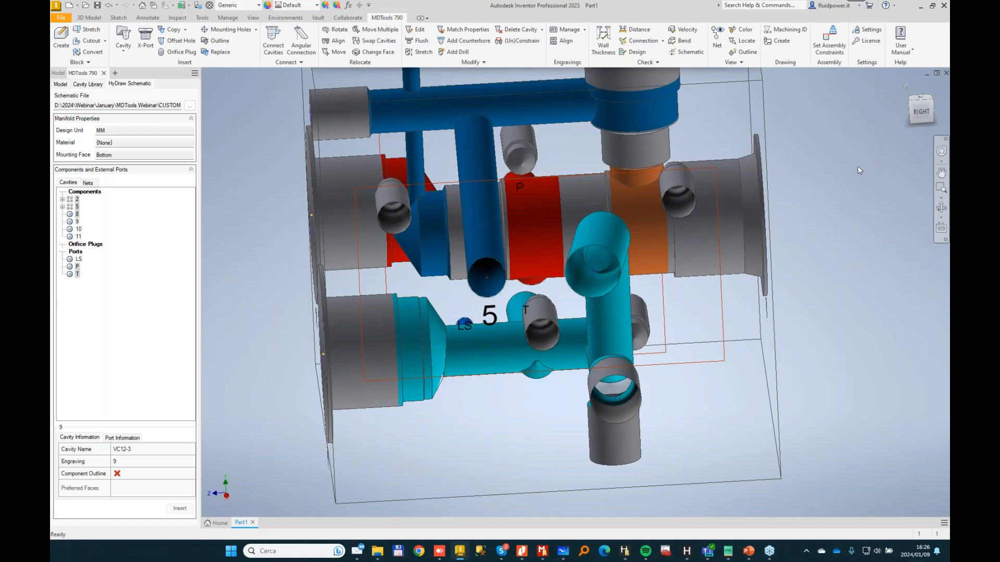
{"action": "middle_click_drag", "start_coordinate": [857, 166], "coordinate": [821, 197], "text": "shift"}
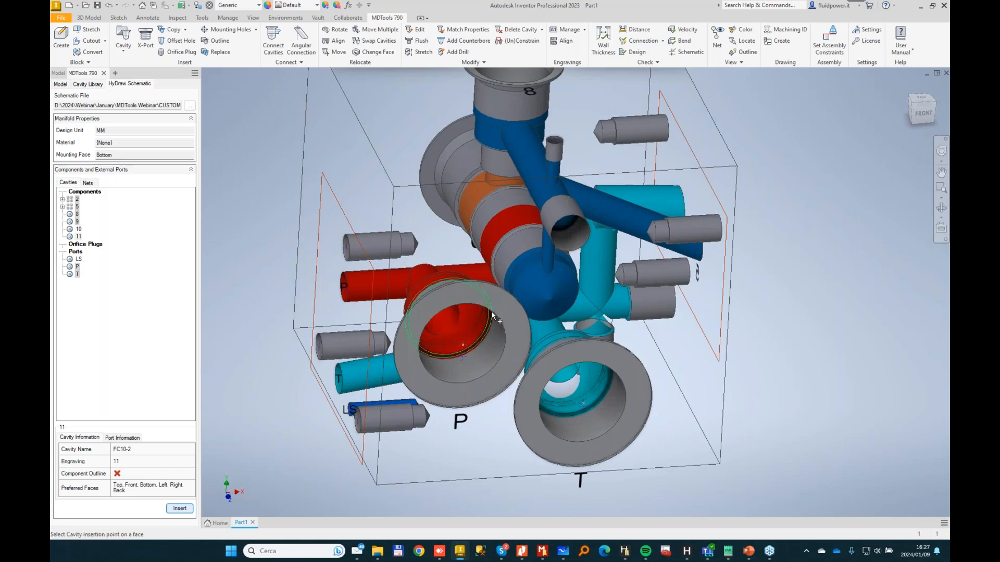
{"action": "left_click", "coordinate": [180, 508]}
{"action": "left_click", "coordinate": [479, 248]}
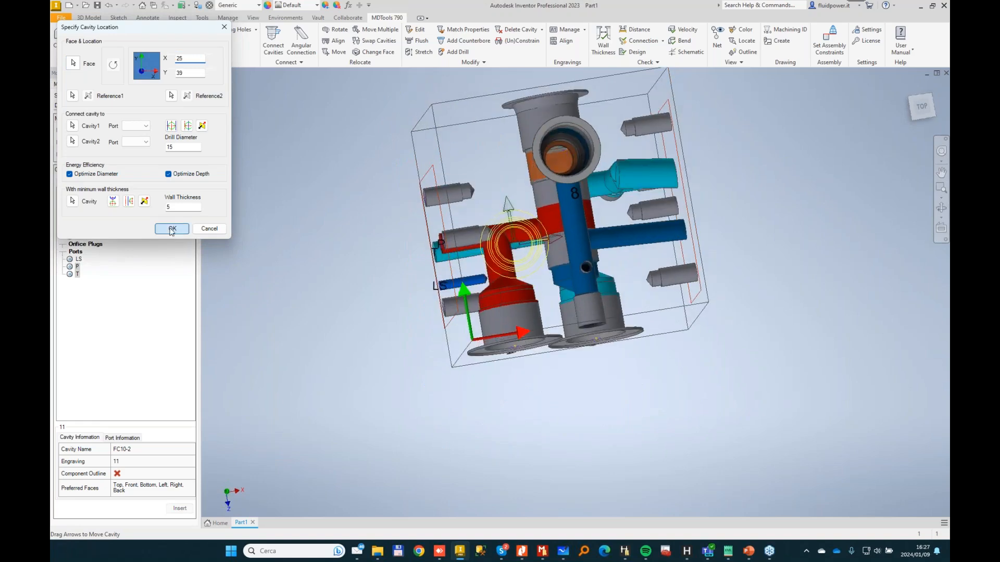
{"action": "left_click", "coordinate": [187, 228]}
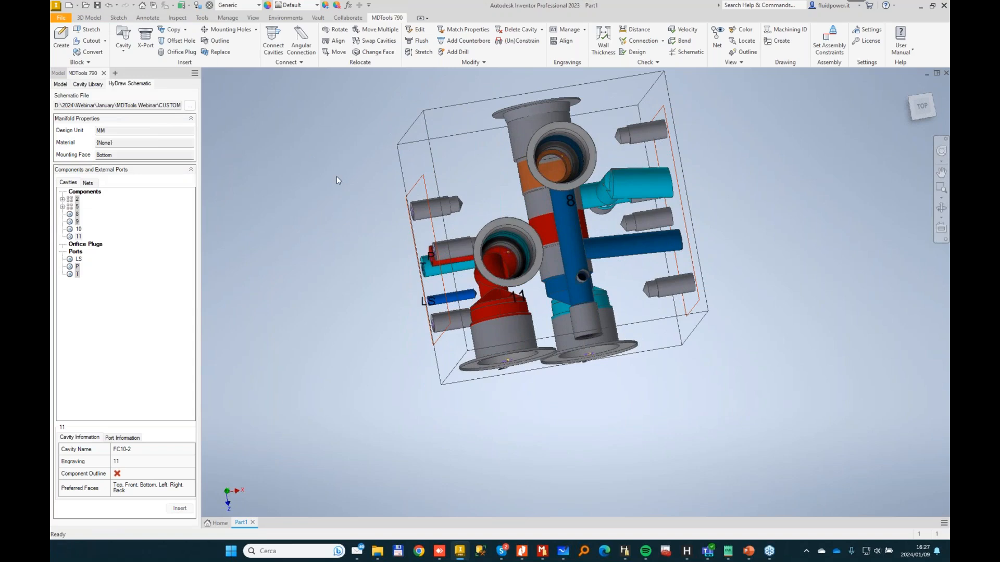
Save the part as CUSTOM INLET in the MDTools Webinar folder.
{"action": "key", "text": "ctrl+s"}
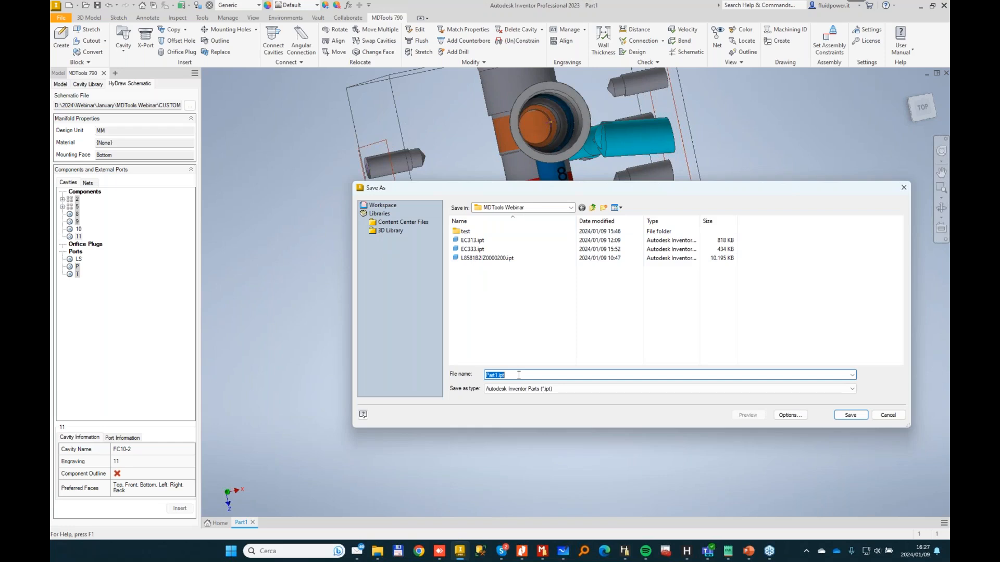
{"action": "type", "text": "CUSTOM INLET"}
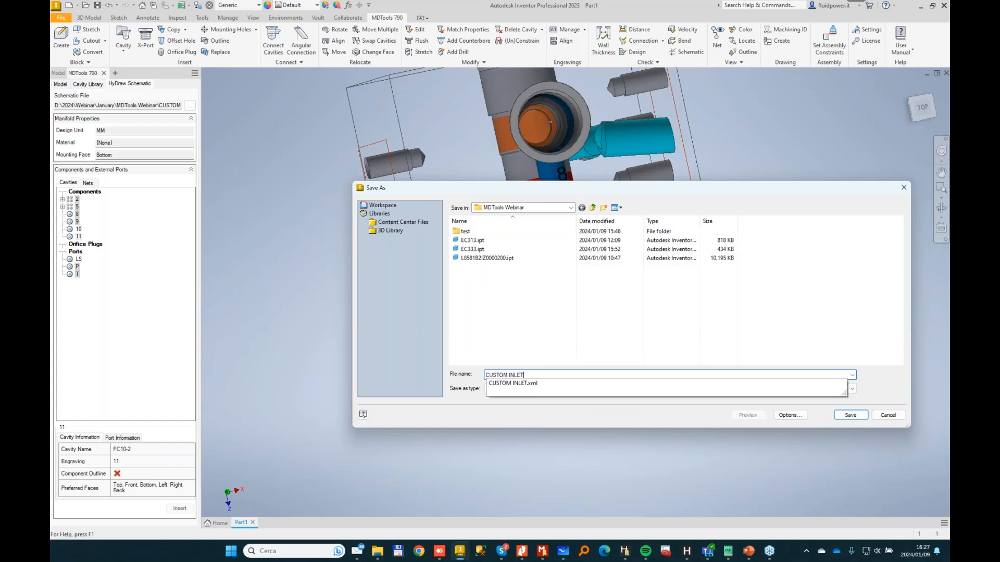
{"action": "key", "text": "Return"}
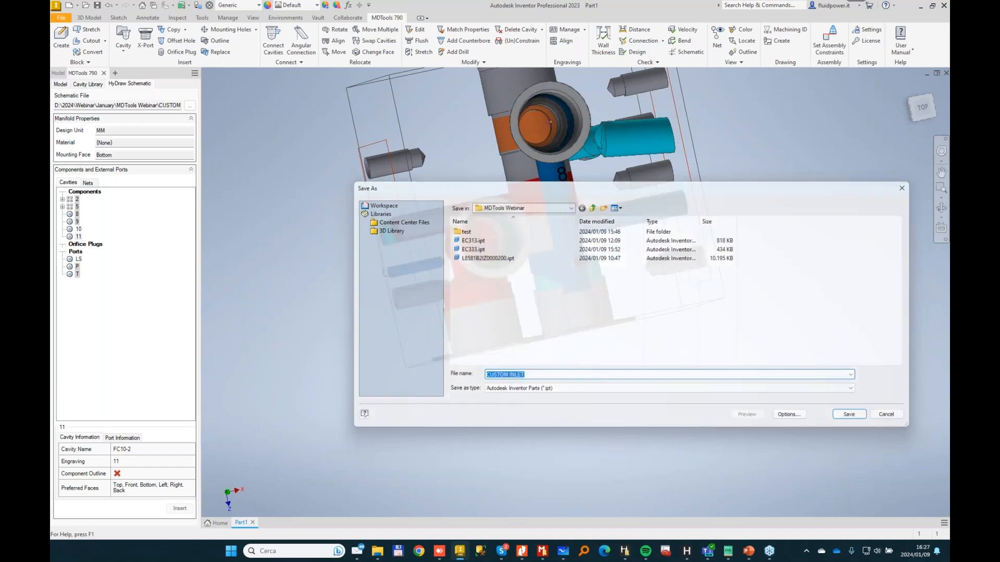
Start connecting component 11's cavity to the port P cavity.
{"action": "left_click", "coordinate": [273, 45]}
{"action": "left_click", "coordinate": [475, 352]}
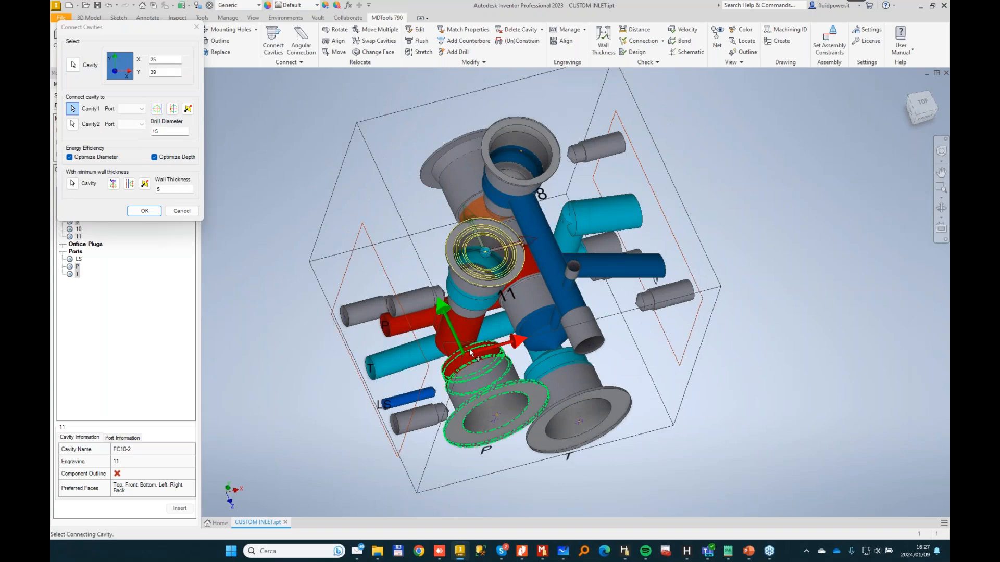
Connect cavity 11 to the P port cavity.
{"action": "left_click_drag", "start_coordinate": [354, 205], "coordinate": [380, 202]}
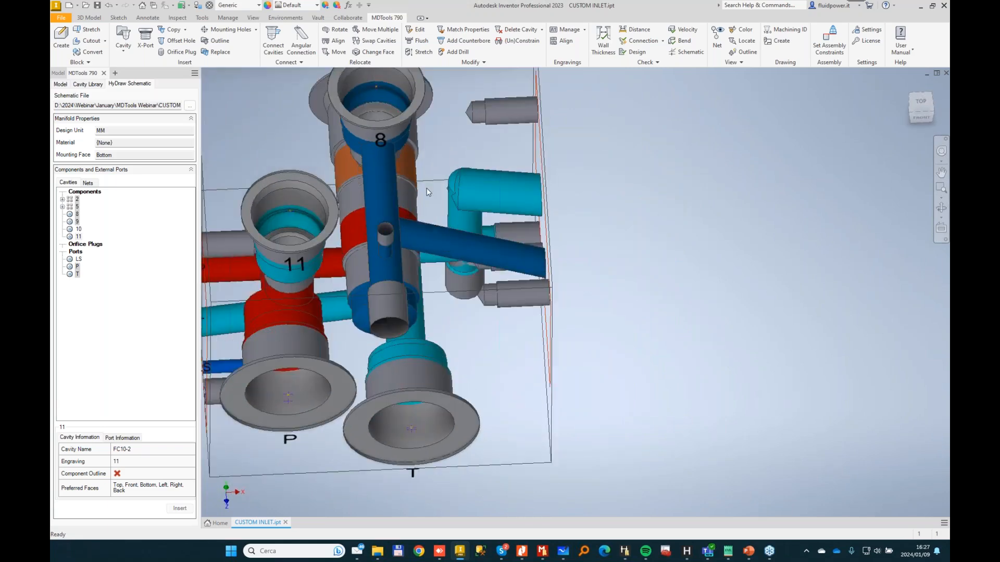
Move cavity 8 together with its long drill and small plug by 10 mm along X.
{"action": "left_click", "coordinate": [380, 31]}
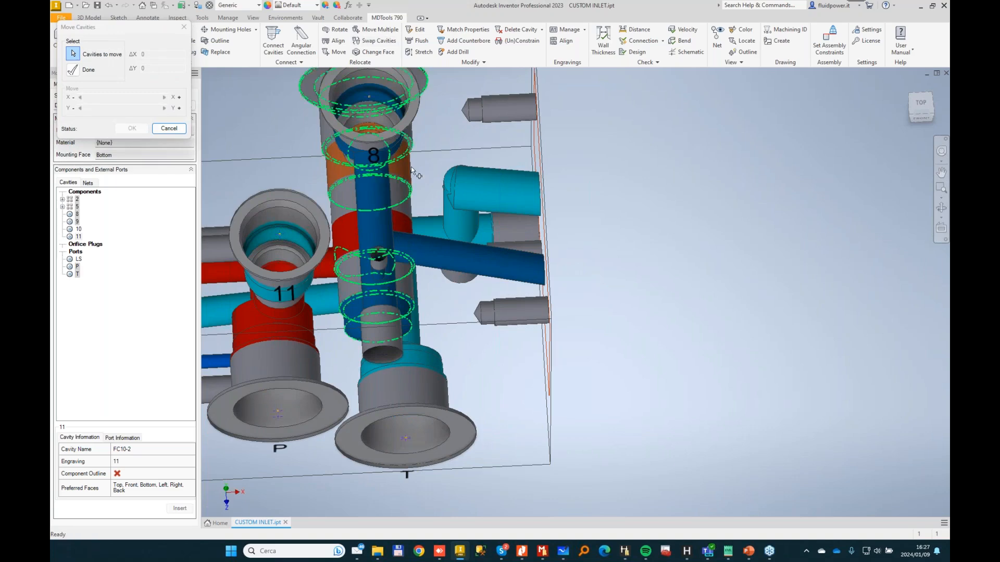
{"action": "left_click", "coordinate": [385, 350]}
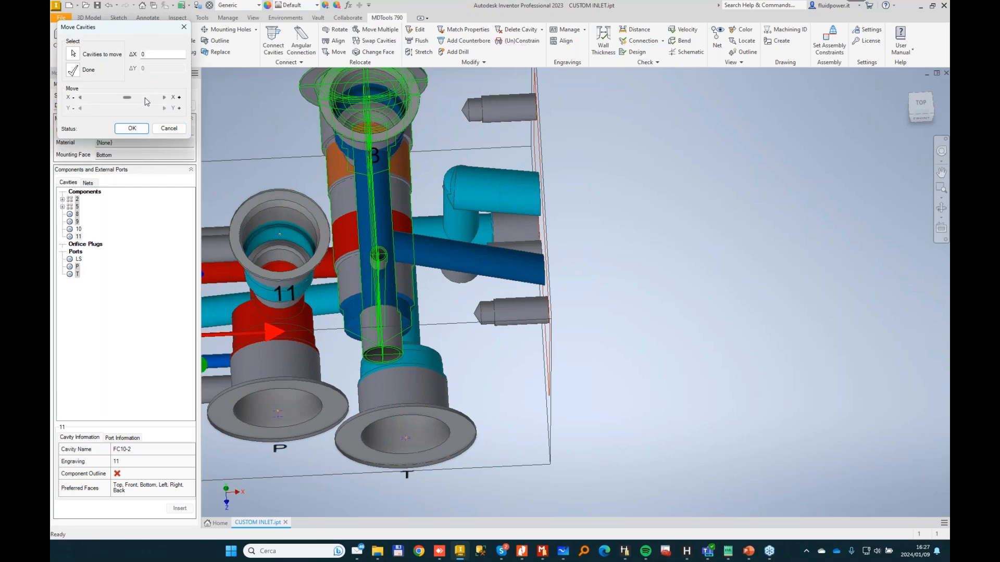
{"action": "left_click", "coordinate": [145, 98]}
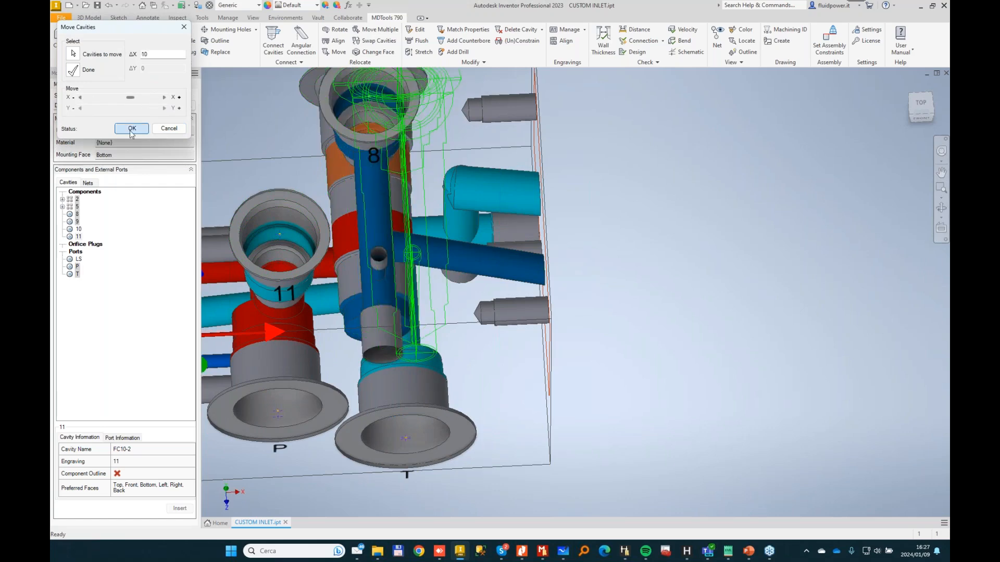
{"action": "left_click", "coordinate": [132, 128]}
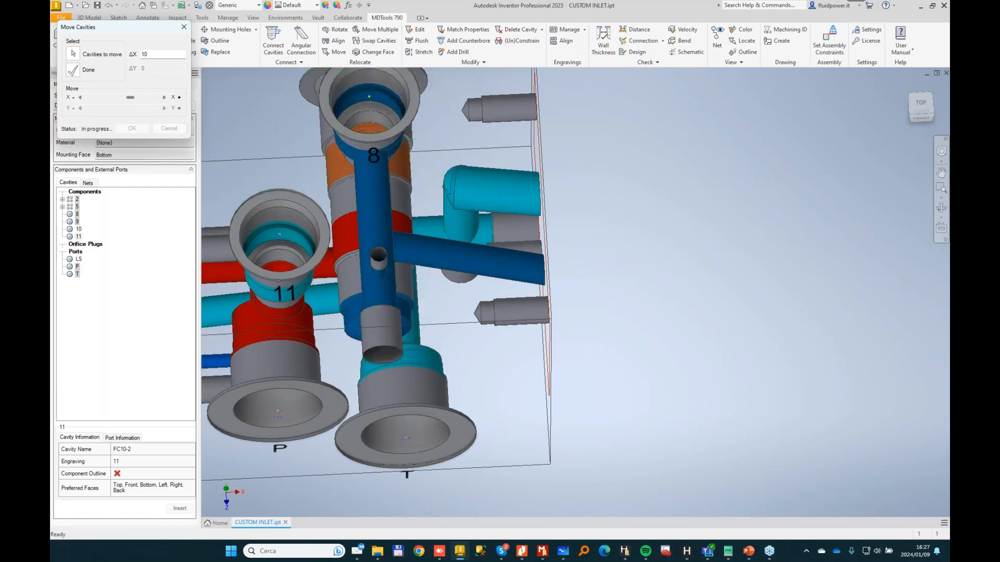
Stretch the inclined 9 mm drill to a depth of 47 mm at the long blue drill.
{"action": "left_click", "coordinate": [425, 51]}
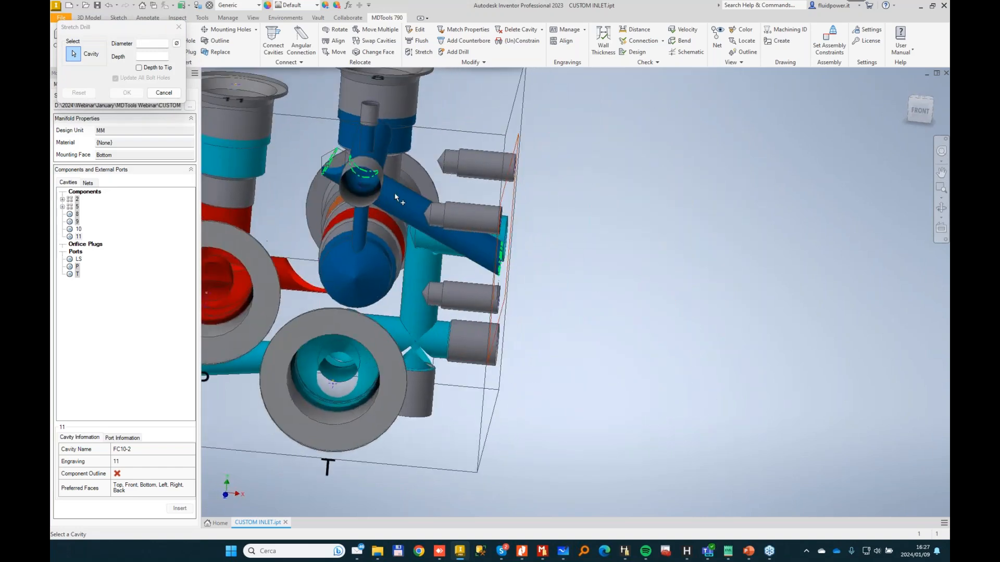
{"action": "left_click", "coordinate": [395, 192]}
{"action": "left_click_drag", "start_coordinate": [350, 172], "coordinate": [372, 165]}
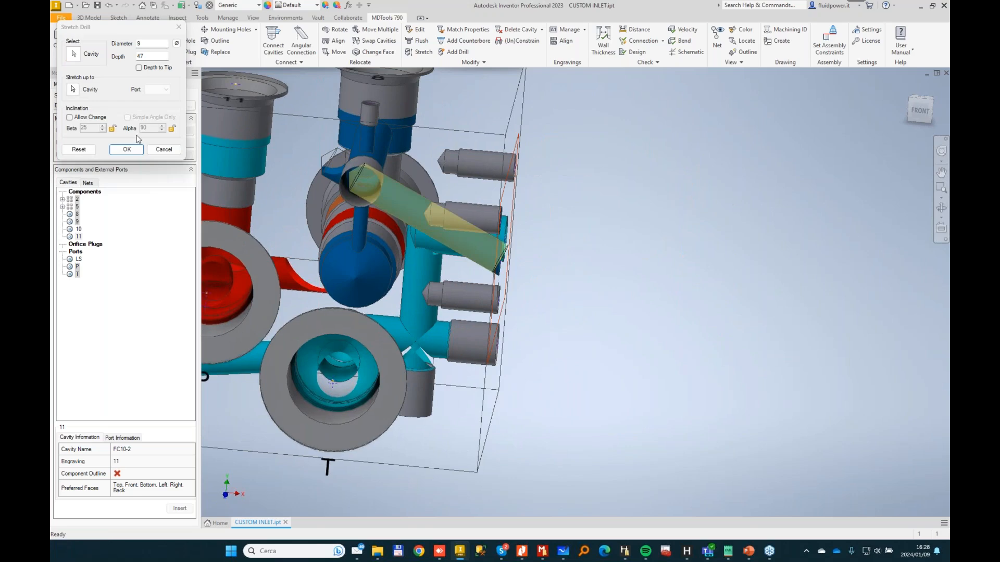
{"action": "left_click", "coordinate": [126, 149]}
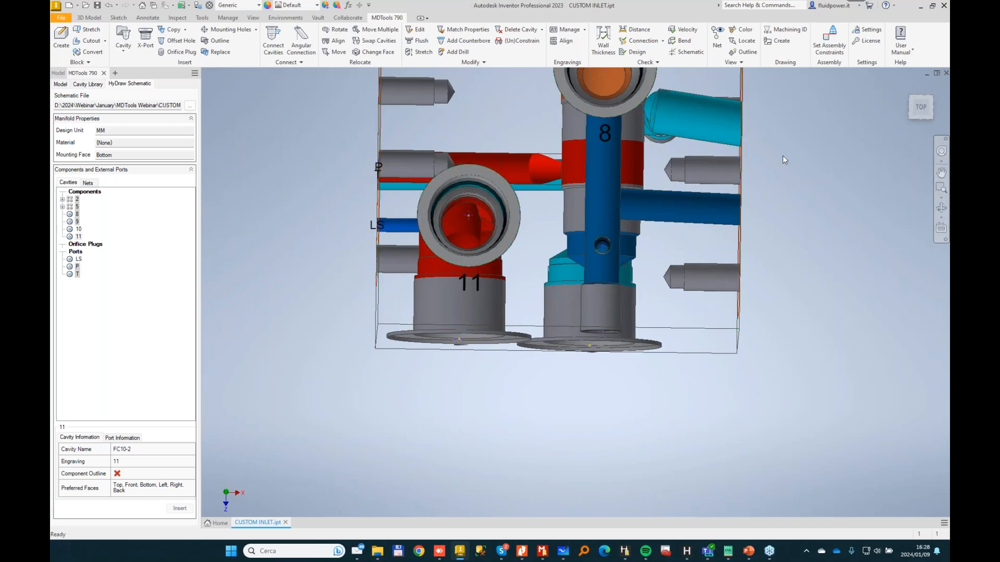
Insert an MB-600-120 construction port with a 10.5 mm drill on the block's left face, connected to port 2 of cavity 11.
{"action": "middle_click_drag", "start_coordinate": [782, 157], "coordinate": [515, 141], "text": "shift"}
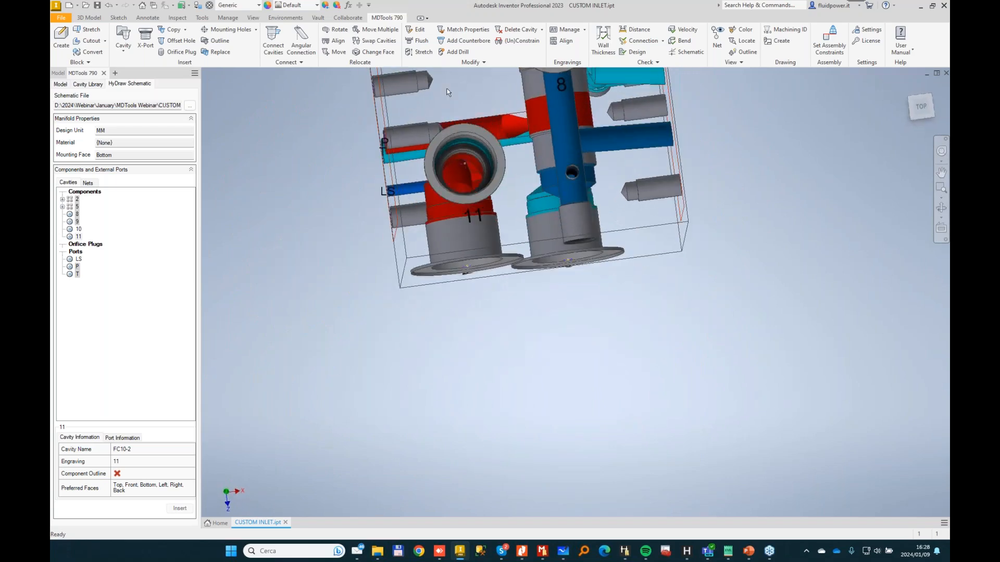
{"action": "left_click", "coordinate": [153, 32]}
{"action": "left_click", "coordinate": [174, 54]}
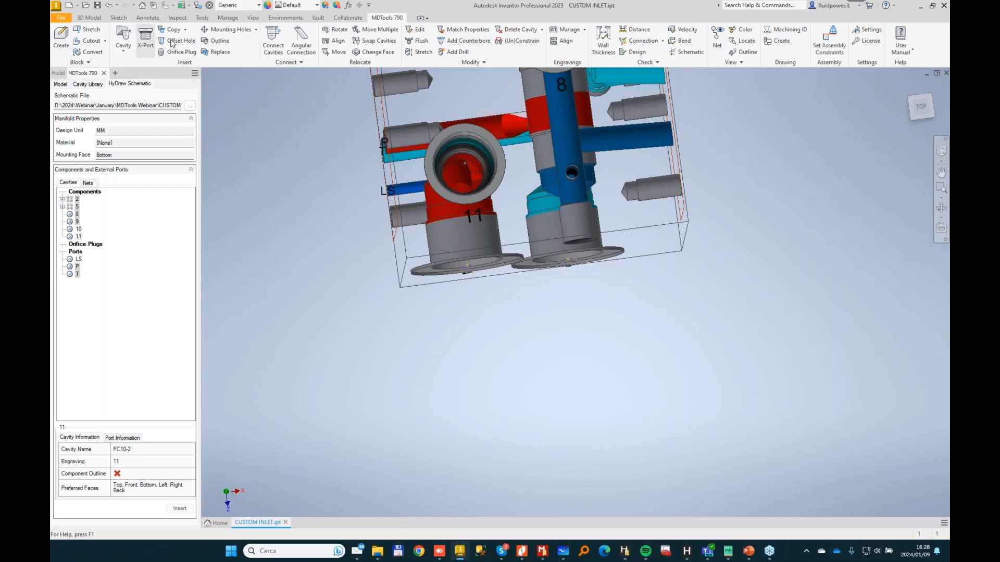
{"action": "left_click", "coordinate": [268, 109]}
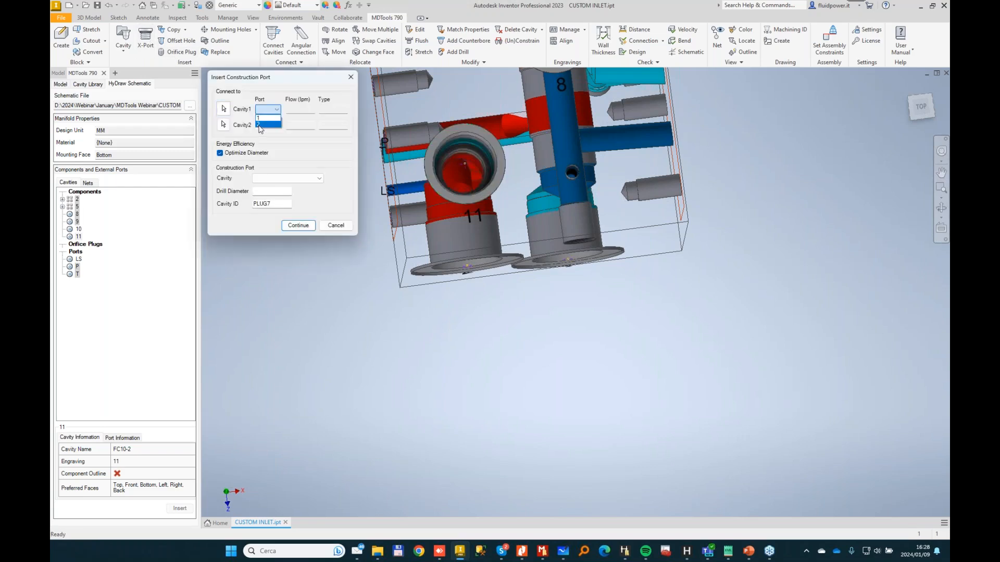
{"action": "left_click", "coordinate": [306, 179]}
{"action": "left_click", "coordinate": [276, 217]}
{"action": "left_click", "coordinate": [298, 225]}
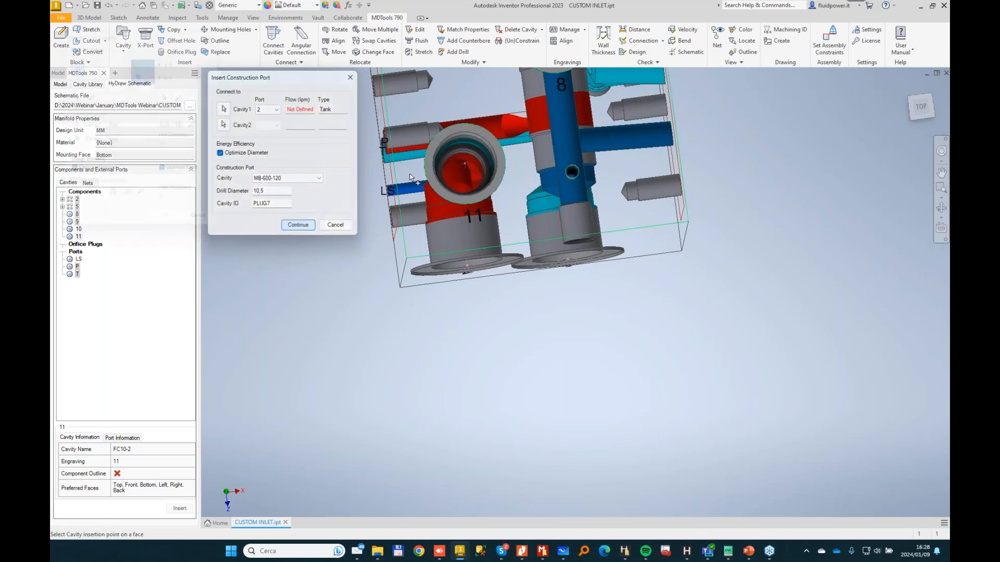
{"action": "left_click", "coordinate": [474, 110]}
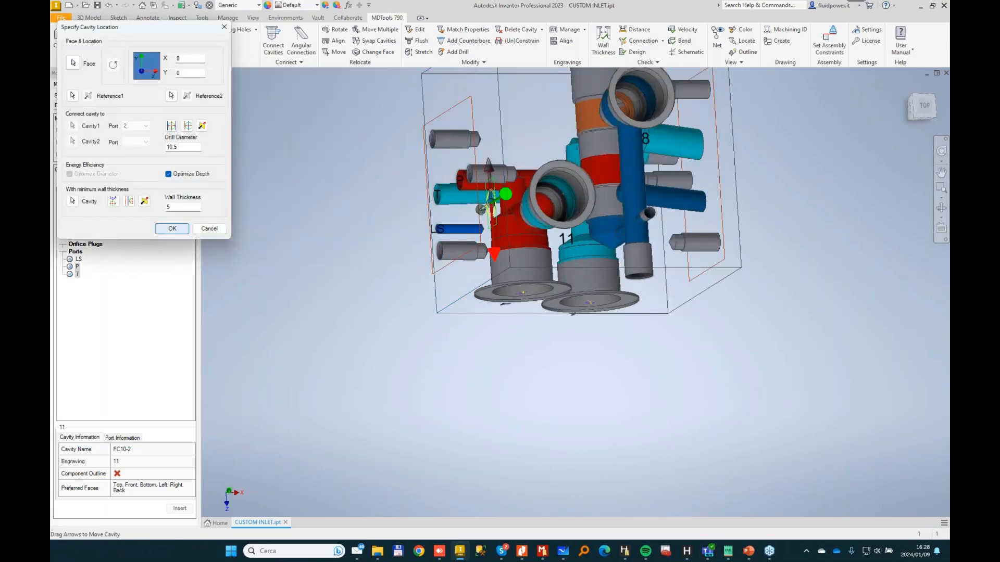
{"action": "key", "text": "Return"}
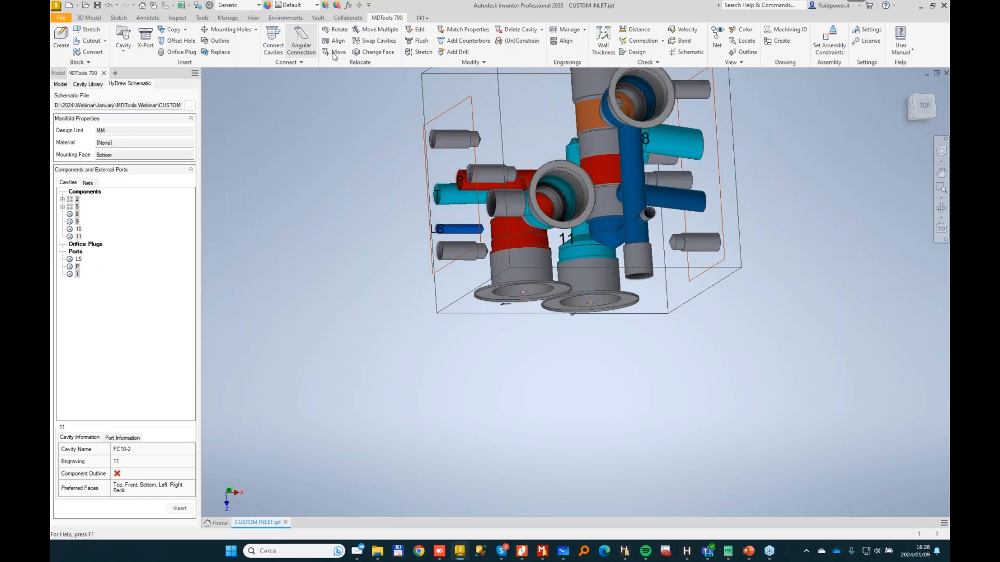
Copy the construction port onto the block's top face between cavities 11 and 8, connecting it to cavity 11's horizontal tank drill.
{"action": "left_click", "coordinate": [171, 29]}
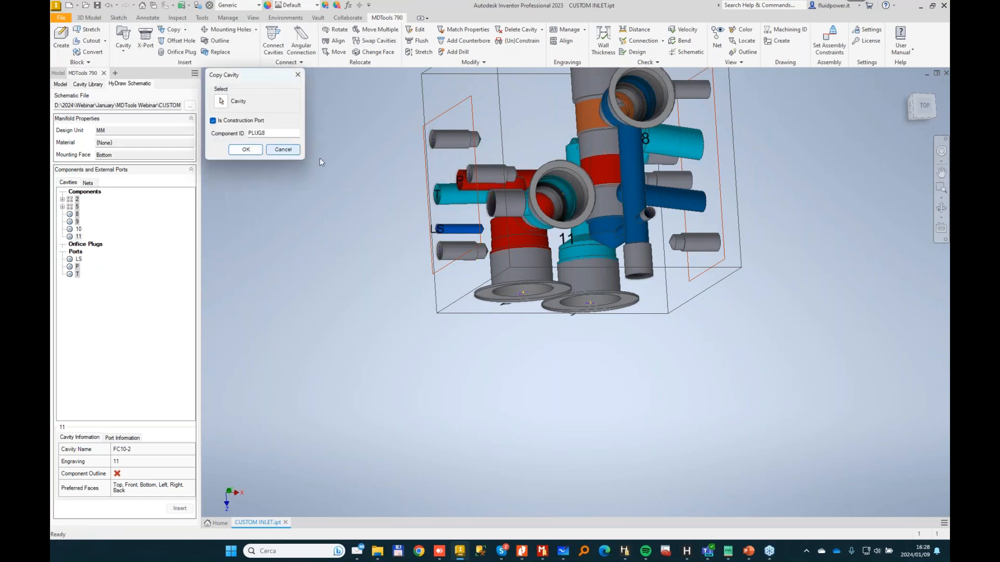
{"action": "left_click", "coordinate": [245, 150]}
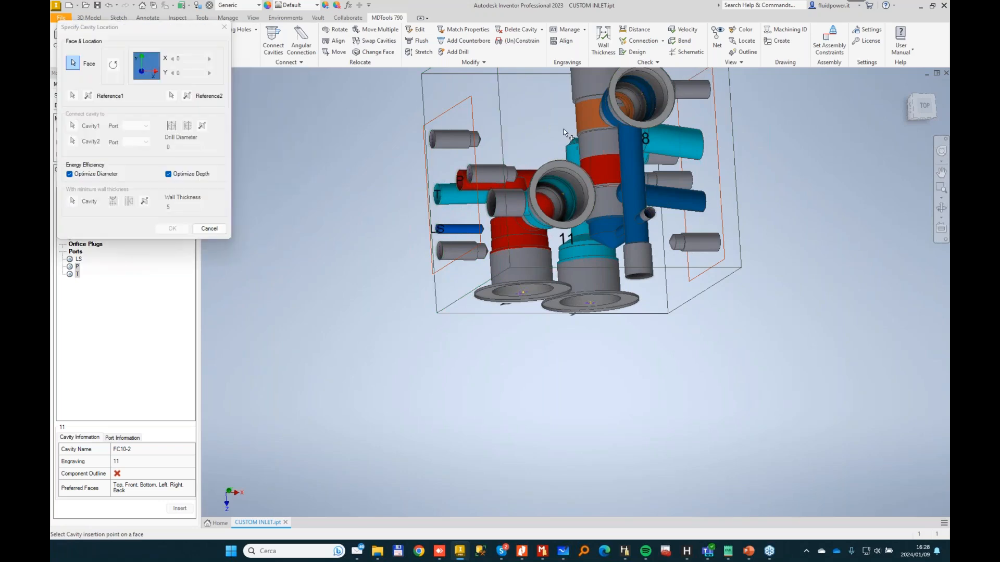
{"action": "left_click", "coordinate": [655, 274]}
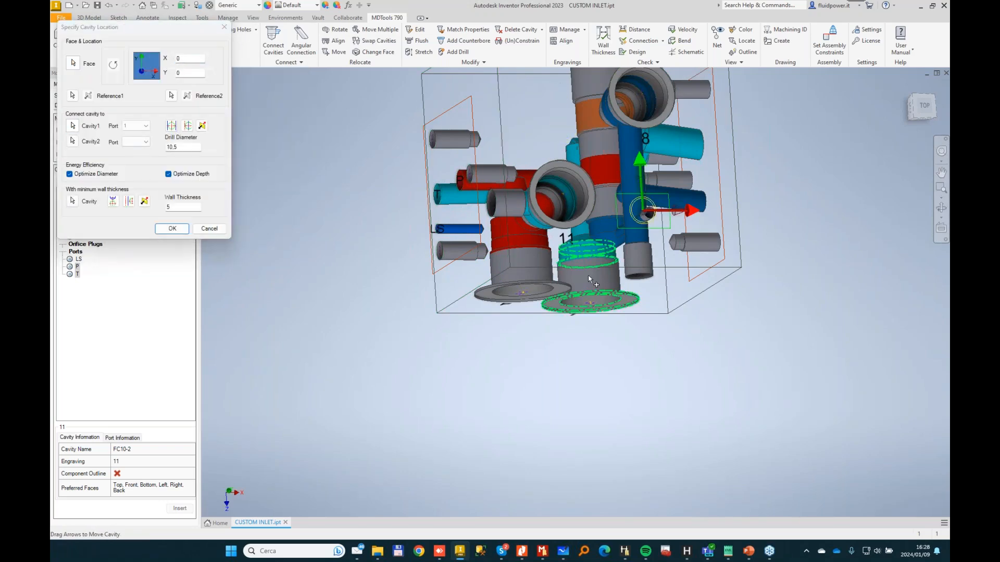
{"action": "left_click", "coordinate": [72, 141]}
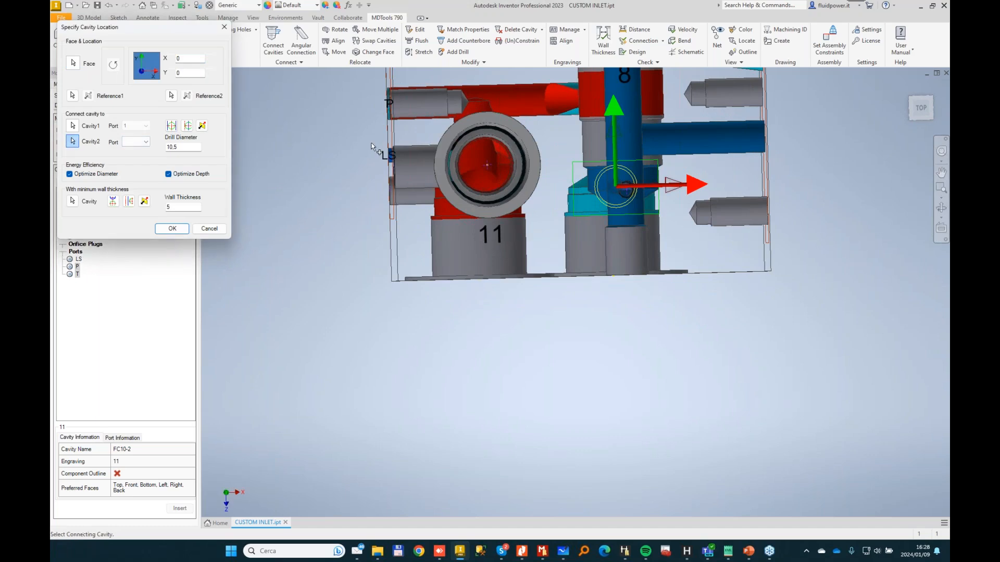
{"action": "left_click", "coordinate": [422, 160]}
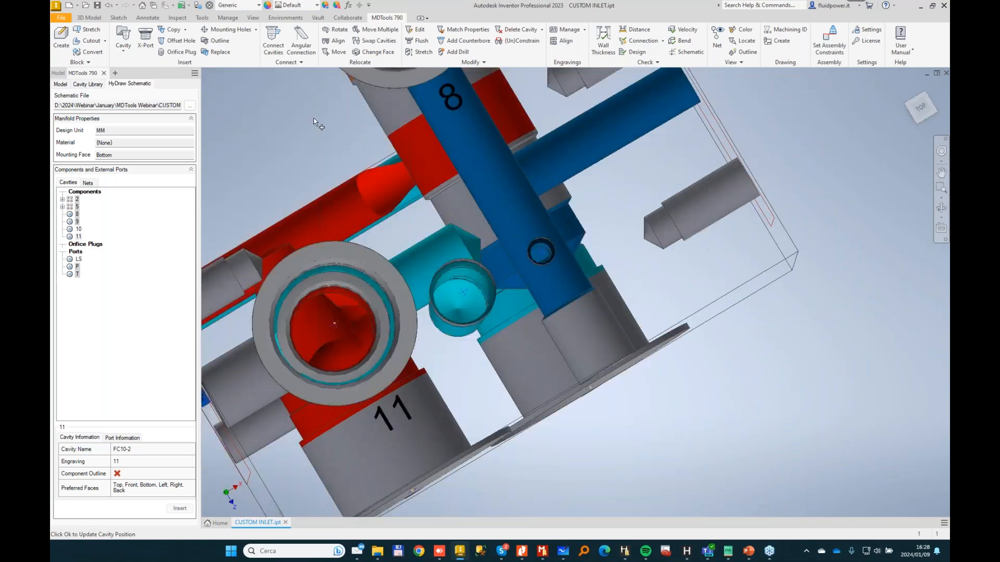
Align the vertical construction port with the horizontal tank drill, and move the horizontal drill to Y 20.
{"action": "left_click", "coordinate": [337, 41]}
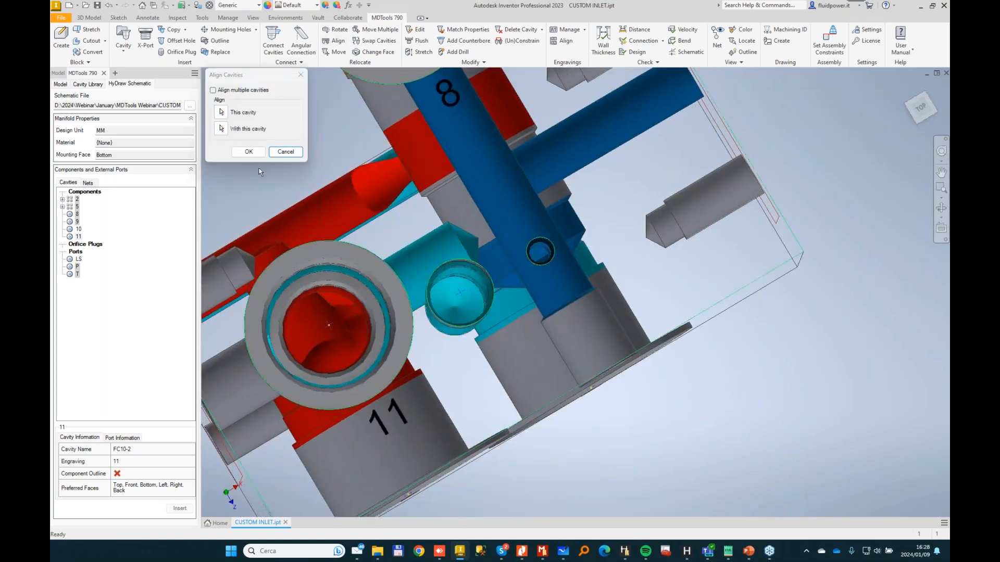
{"action": "left_click", "coordinate": [249, 151]}
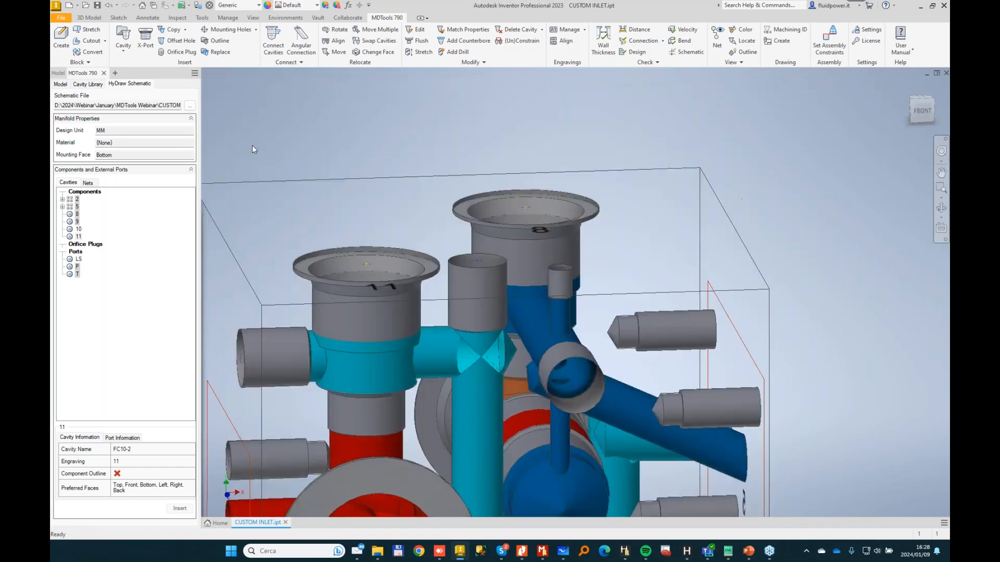
{"action": "left_click", "coordinate": [336, 52]}
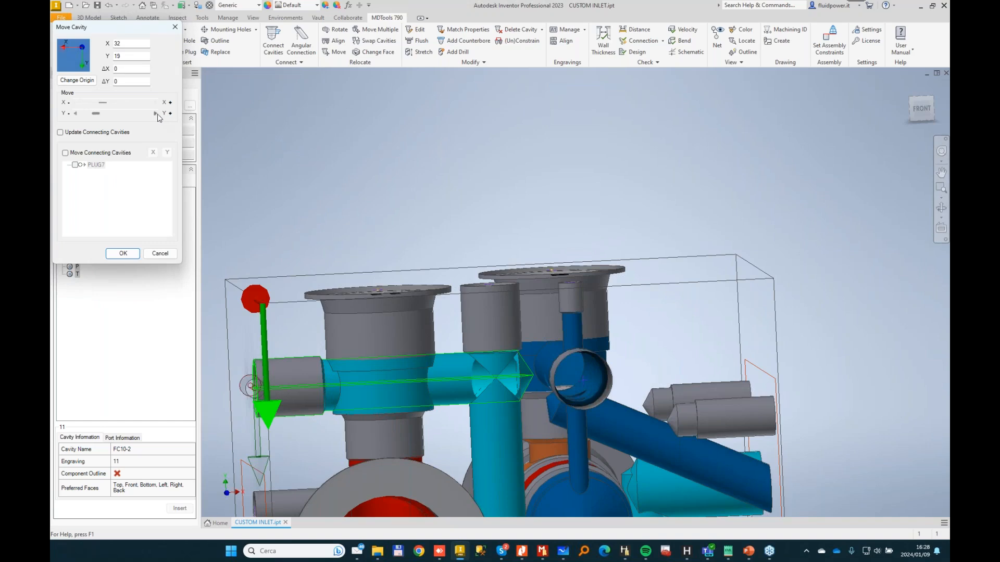
{"action": "left_click", "coordinate": [156, 114]}
{"action": "left_click", "coordinate": [128, 256]}
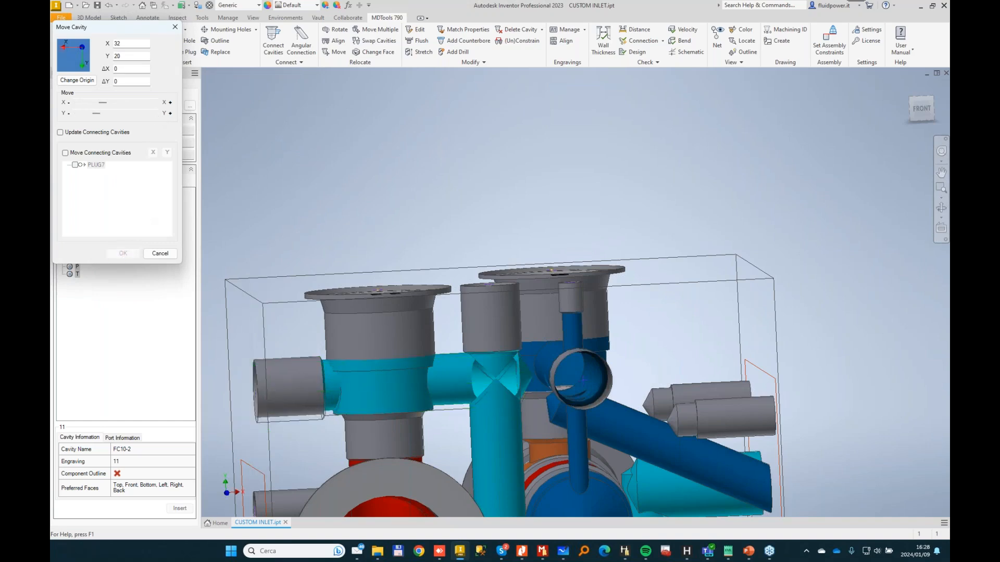
Set the 30 mm diameter spotface of cavity 11 to a depth of 2 mm.
{"action": "scroll", "coordinate": [477, 374], "scroll_direction": "down", "scroll_amount": 10}
{"action": "middle_click_drag", "start_coordinate": [378, 335], "coordinate": [623, 326]}
{"action": "scroll", "coordinate": [623, 325], "scroll_direction": "down", "scroll_amount": 2}
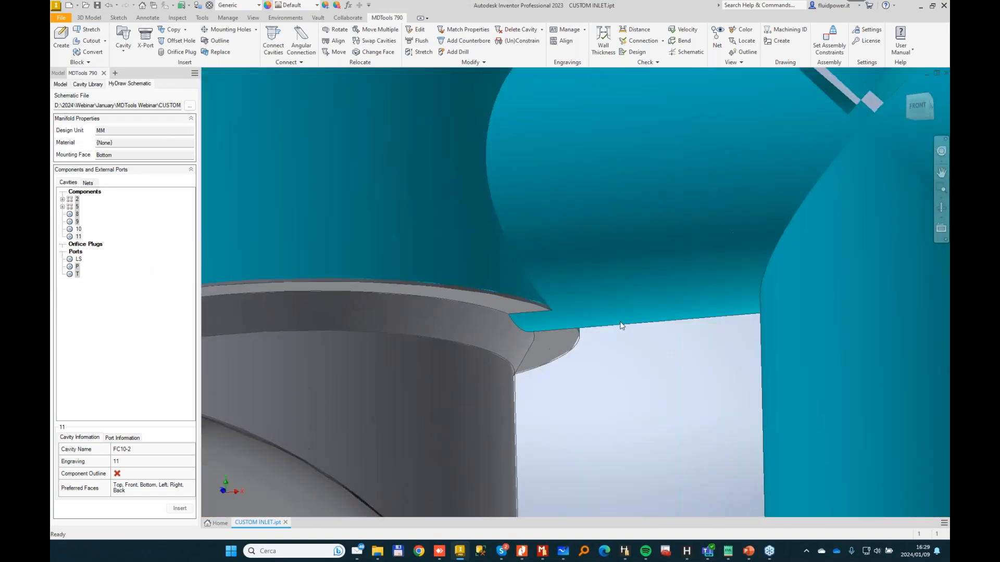
{"action": "scroll", "coordinate": [512, 328], "scroll_direction": "up", "scroll_amount": 8}
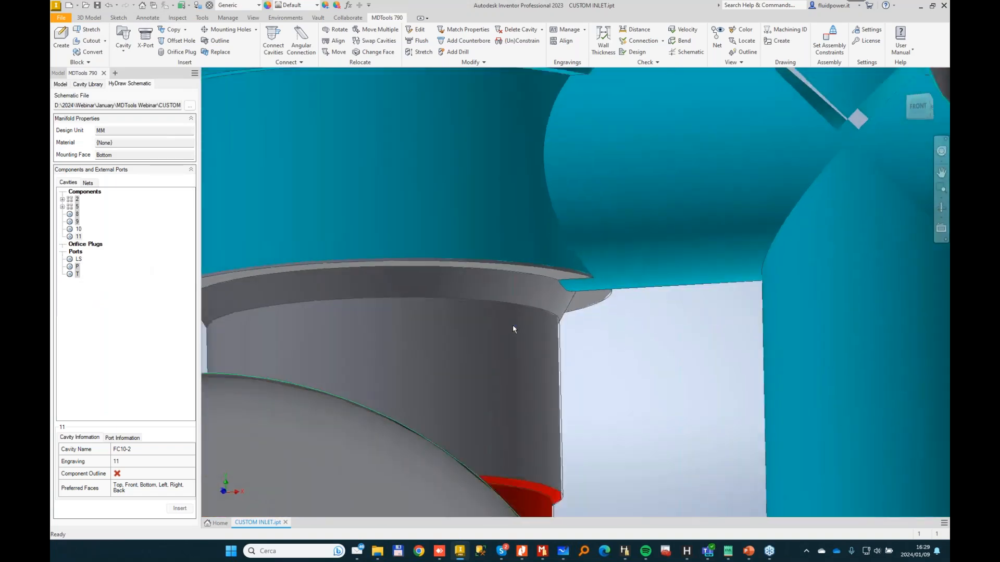
{"action": "scroll", "coordinate": [689, 147], "scroll_direction": "down", "scroll_amount": 3}
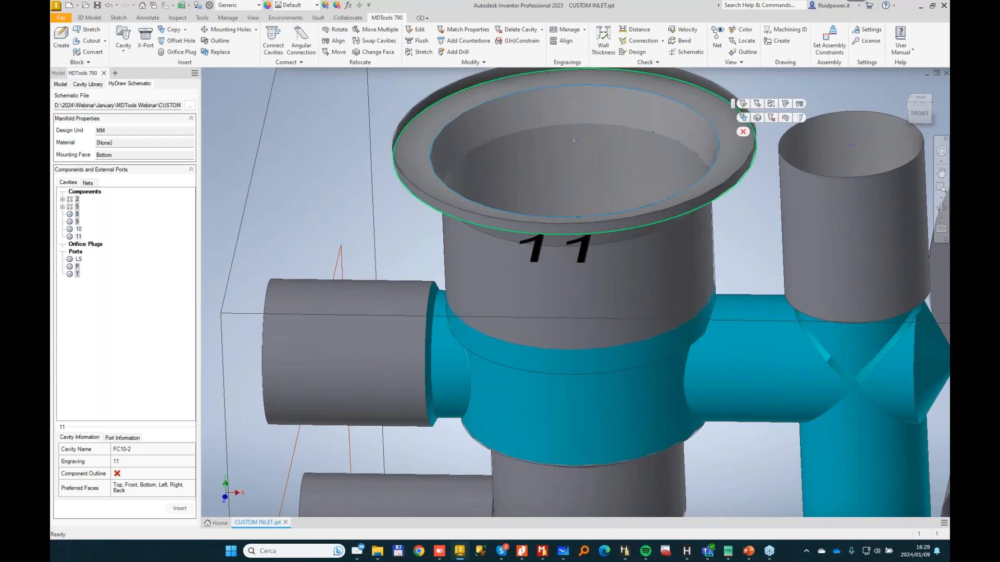
{"action": "double_click", "coordinate": [740, 101]}
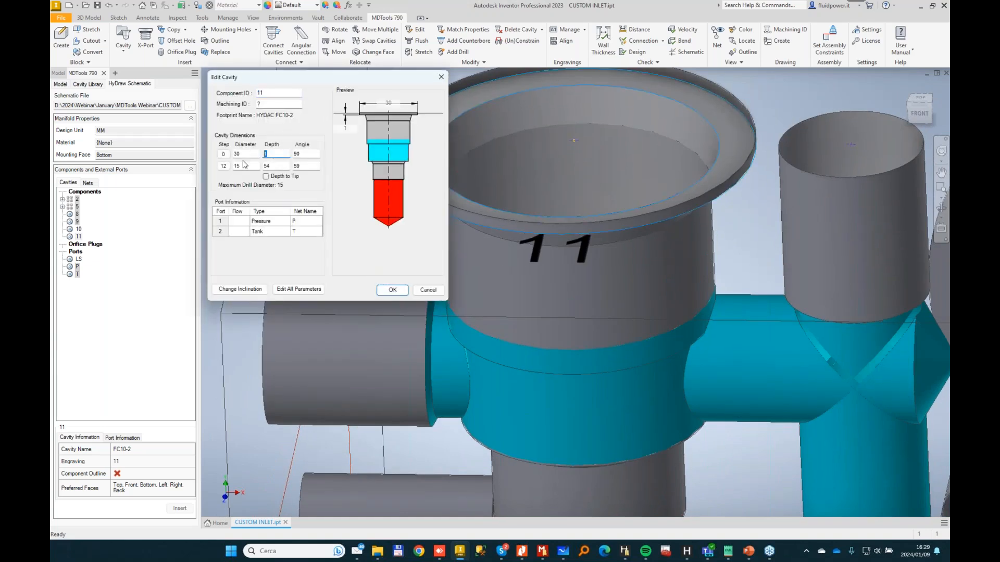
{"action": "left_click", "coordinate": [393, 290]}
Stretch the horizontal 10.5 mm tank drill to a depth of 49 mm at the vertical drill.
{"action": "scroll", "coordinate": [621, 288], "scroll_direction": "up", "scroll_amount": 4}
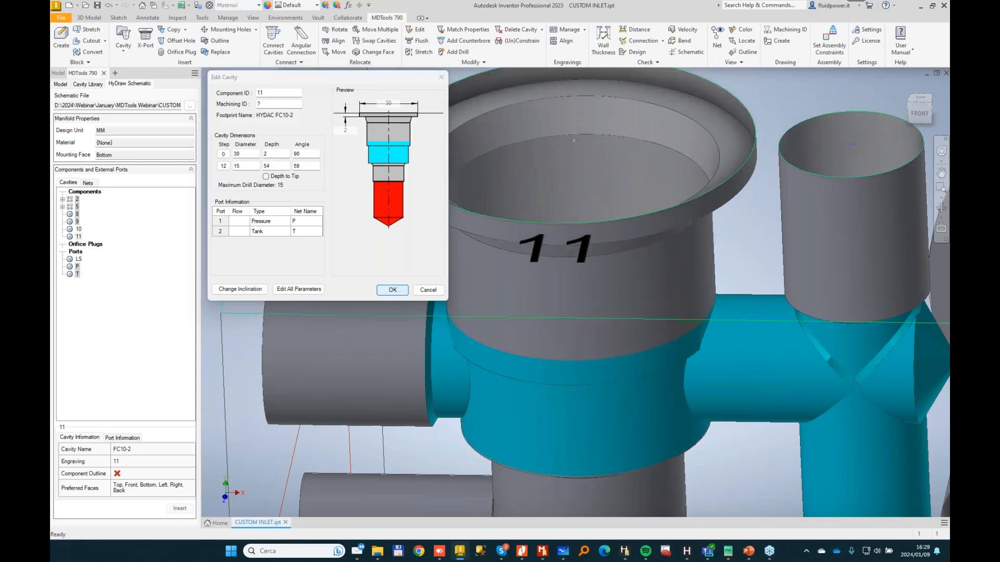
{"action": "scroll", "coordinate": [693, 227], "scroll_direction": "down", "scroll_amount": 3}
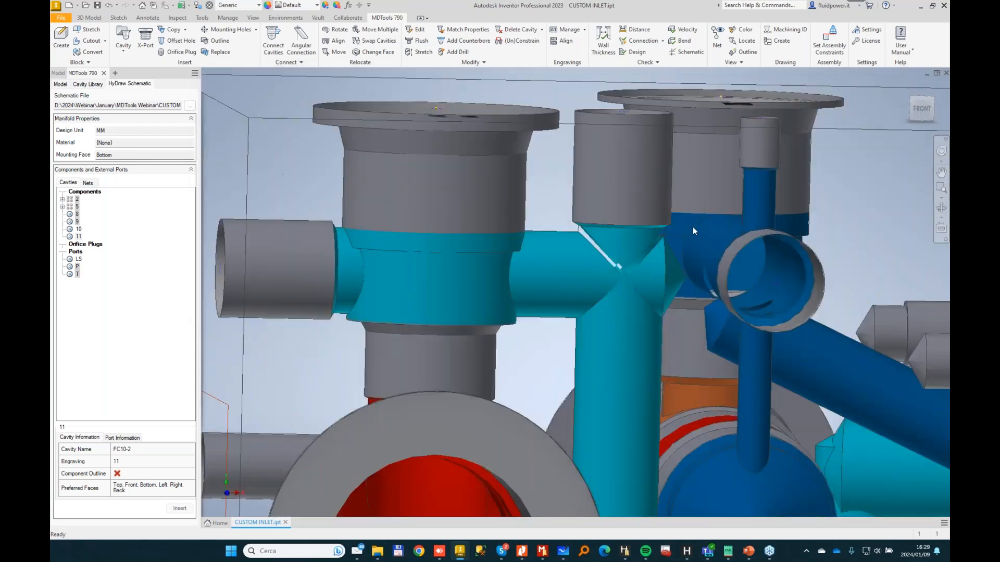
{"action": "left_click", "coordinate": [421, 52]}
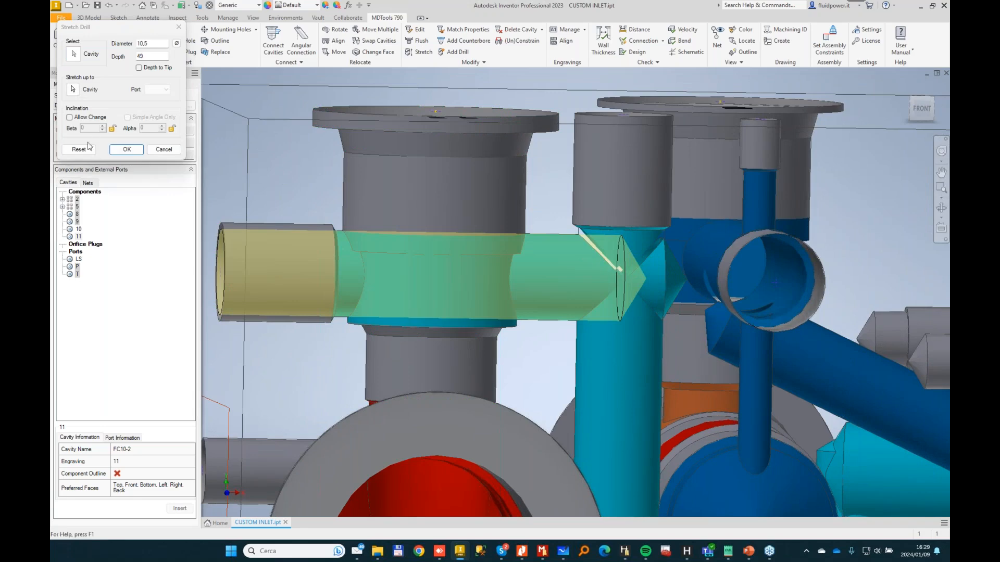
{"action": "left_click", "coordinate": [127, 149]}
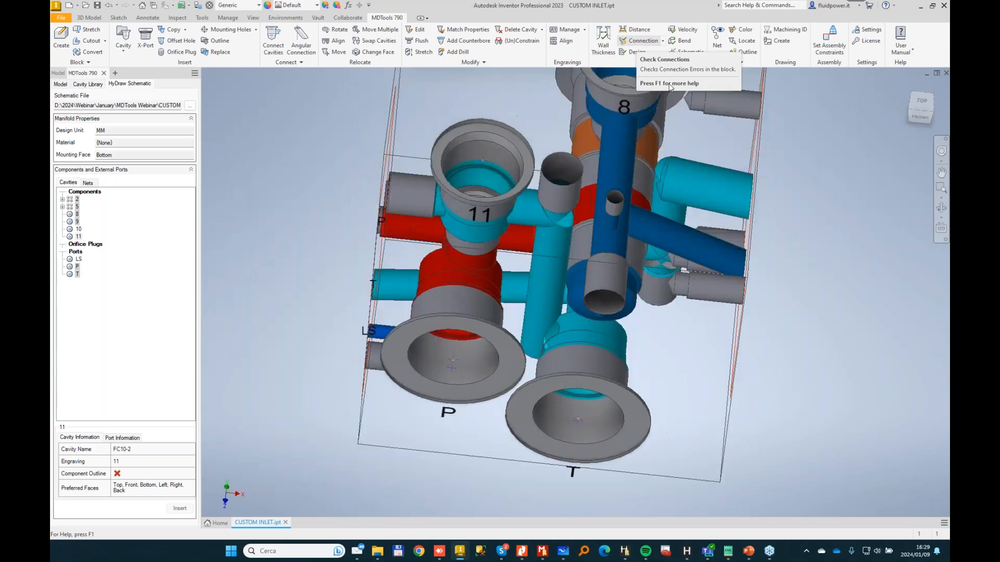
Add 10 mm to the block's length with the cutting plane located at 54 mm.
{"action": "left_click", "coordinate": [61, 38]}
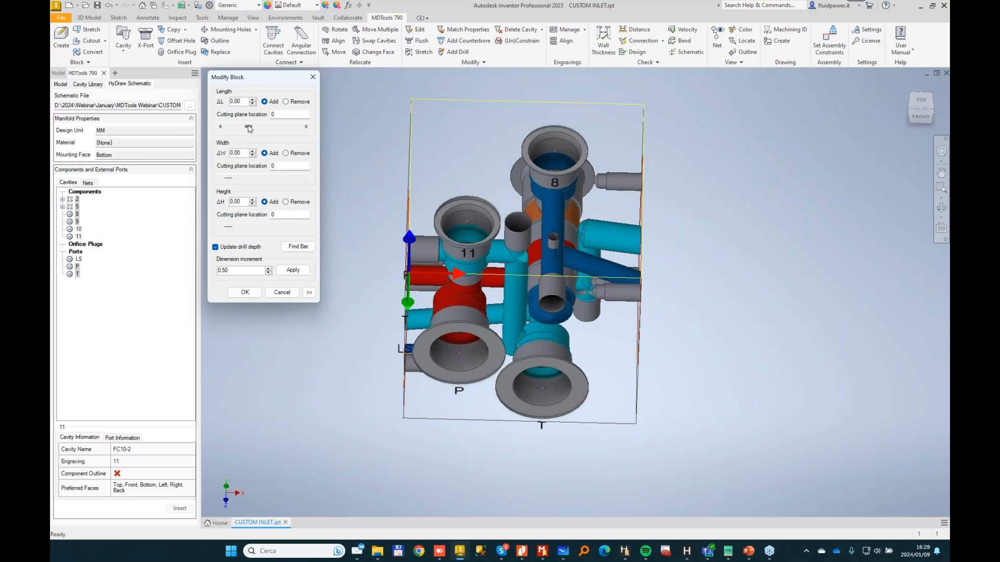
{"action": "left_click_drag", "start_coordinate": [249, 128], "coordinate": [264, 129]}
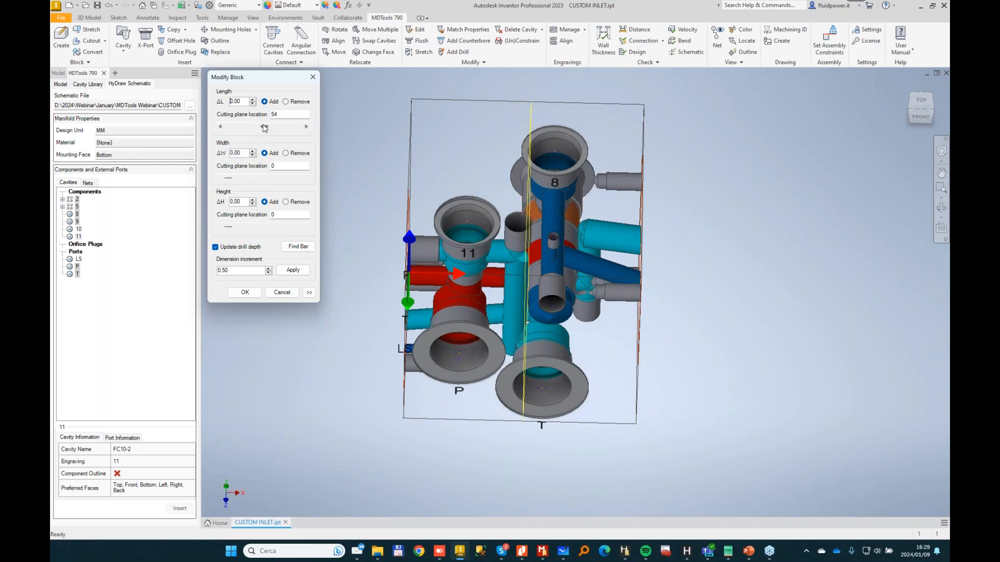
{"action": "key", "text": "Return"}
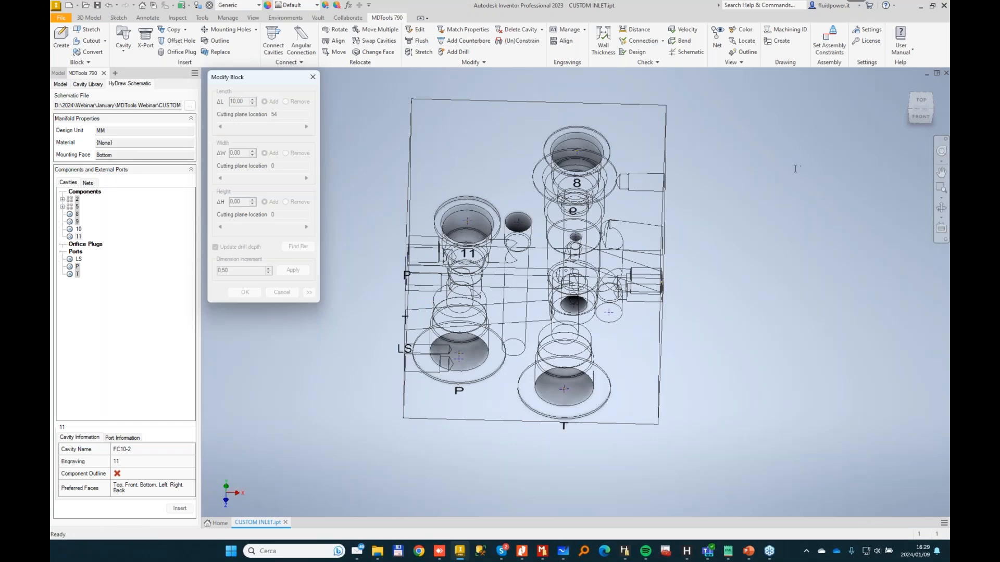
Move port T along the X axis toward port P with the multiple-cavity move.
{"action": "scroll", "coordinate": [565, 359], "scroll_direction": "down", "scroll_amount": 2}
{"action": "middle_click_drag", "start_coordinate": [565, 359], "coordinate": [590, 271], "text": "shift"}
{"action": "scroll", "coordinate": [590, 271], "scroll_direction": "down", "scroll_amount": 1}
{"action": "left_click", "coordinate": [344, 54]}
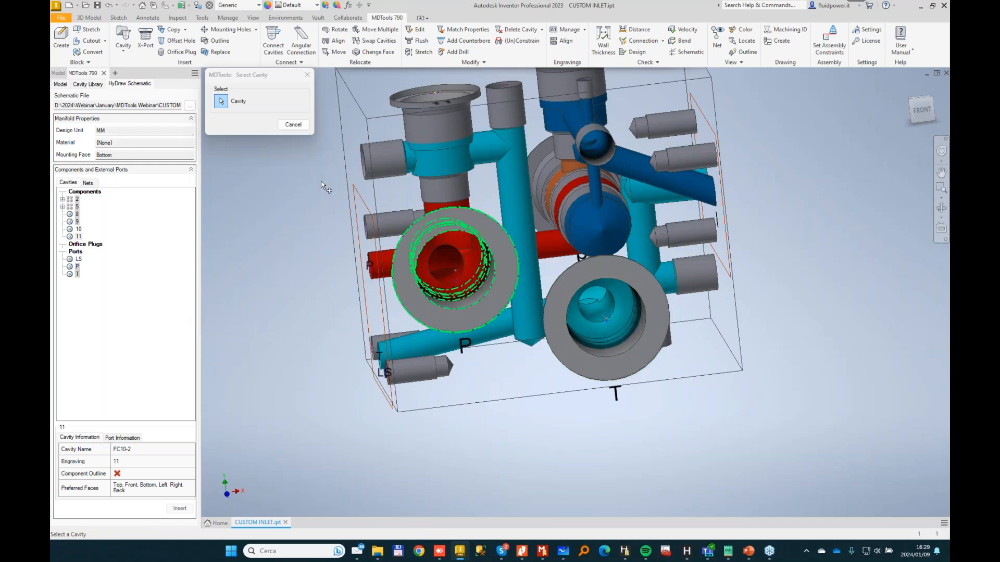
{"action": "left_click", "coordinate": [299, 123]}
{"action": "left_click", "coordinate": [383, 31]}
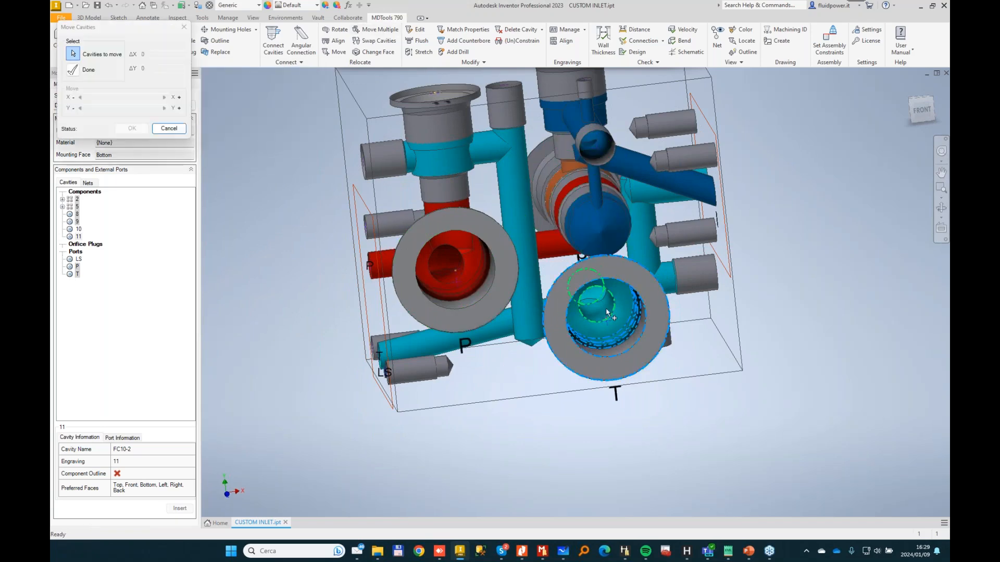
{"action": "left_click", "coordinate": [606, 317]}
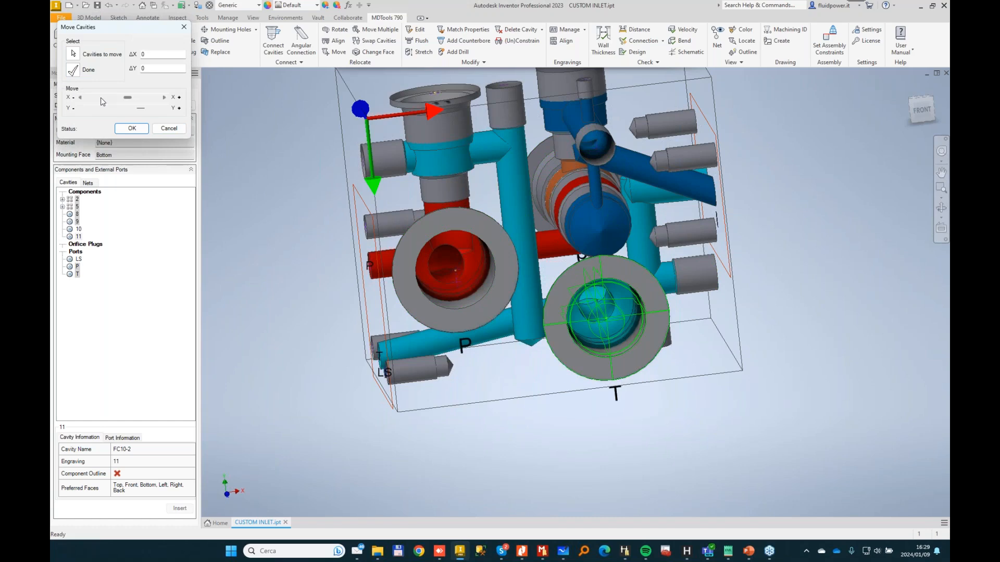
{"action": "left_click", "coordinate": [101, 99]}
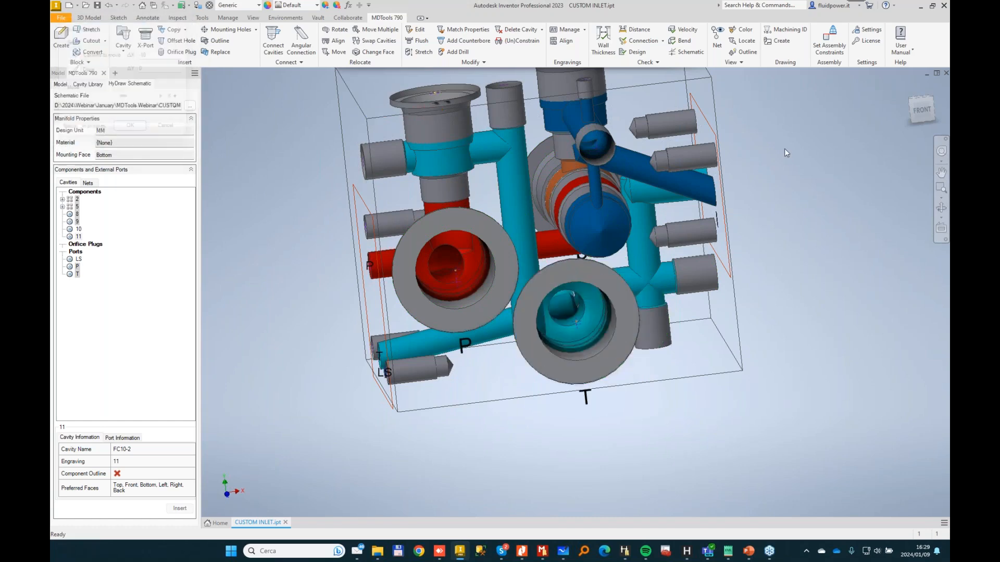
Stretch the drill of port T toward the horizontal tank drill.
{"action": "middle_click_drag", "start_coordinate": [784, 148], "coordinate": [809, 170], "text": "shift"}
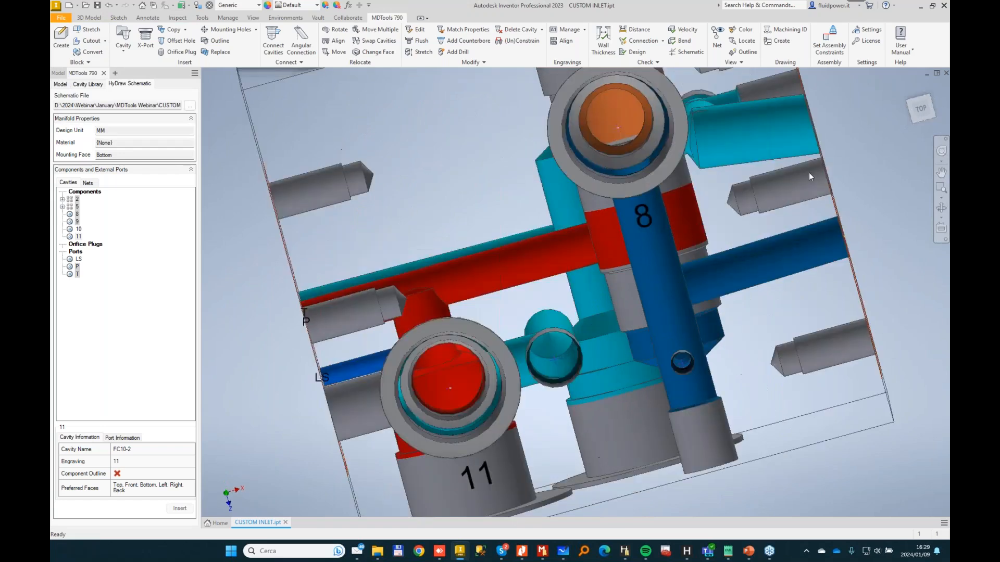
{"action": "left_click", "coordinate": [420, 52]}
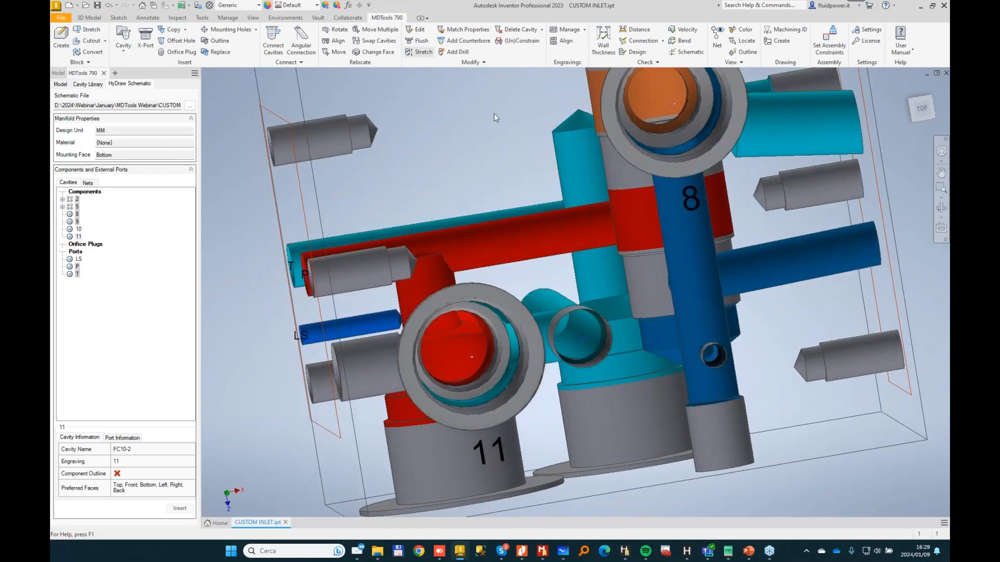
{"action": "left_click", "coordinate": [626, 325]}
{"action": "left_click", "coordinate": [127, 150]}
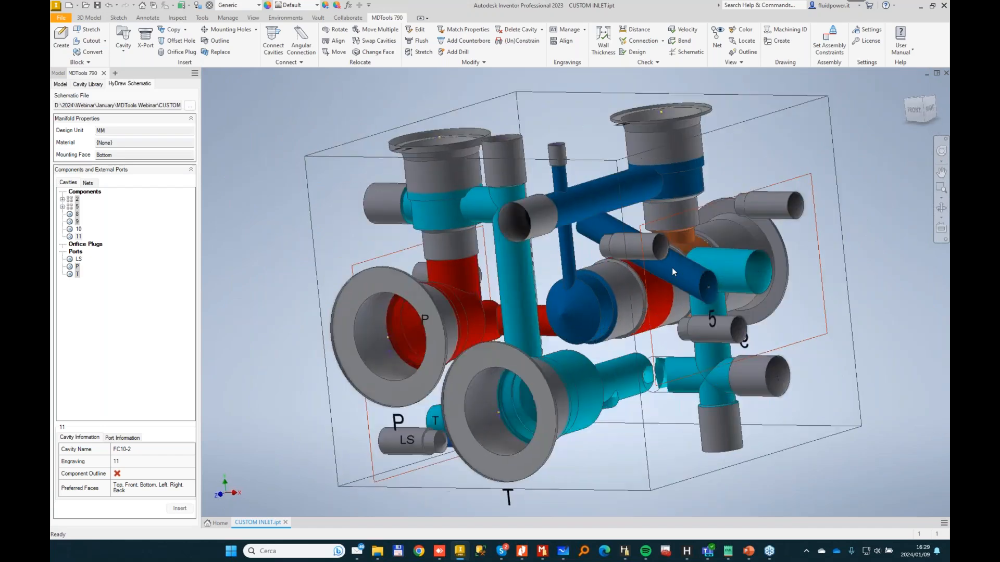
Set the Beta inclination of the 9 mm angled drill at engraving 5 to 35 degrees, keeping its diameter.
{"action": "left_click", "coordinate": [419, 52]}
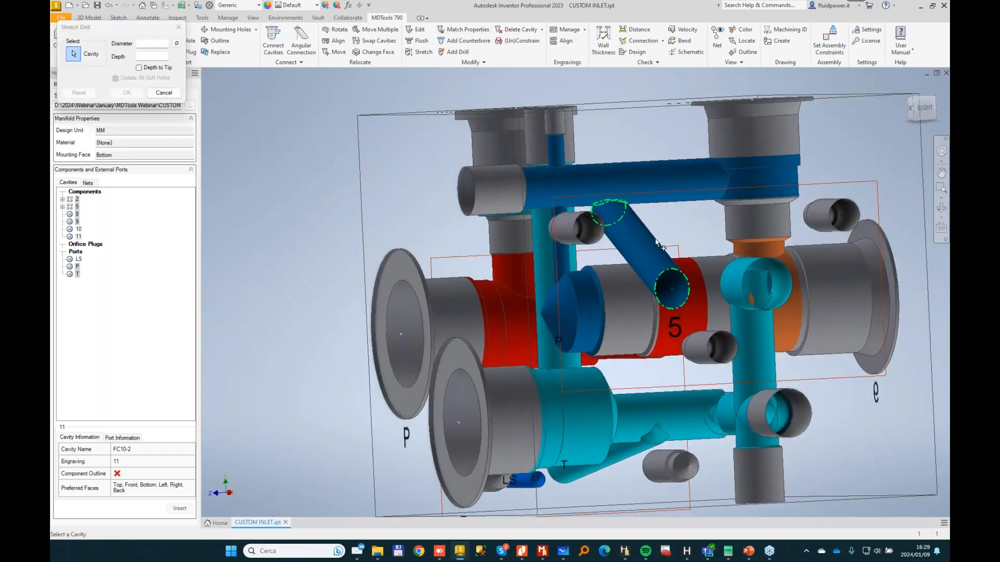
{"action": "left_click", "coordinate": [646, 245]}
{"action": "type", "text": "35"}
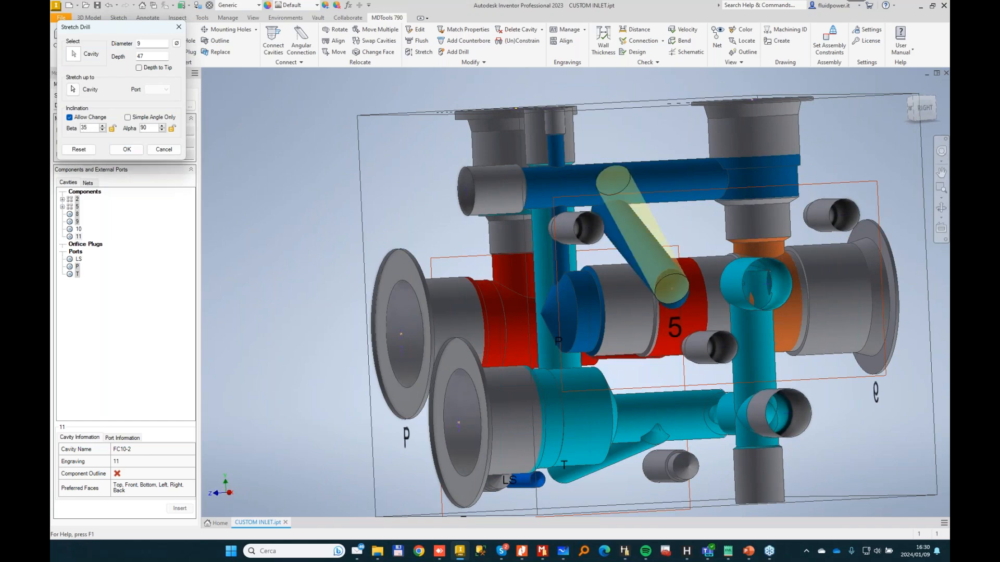
{"action": "key", "text": "Return"}
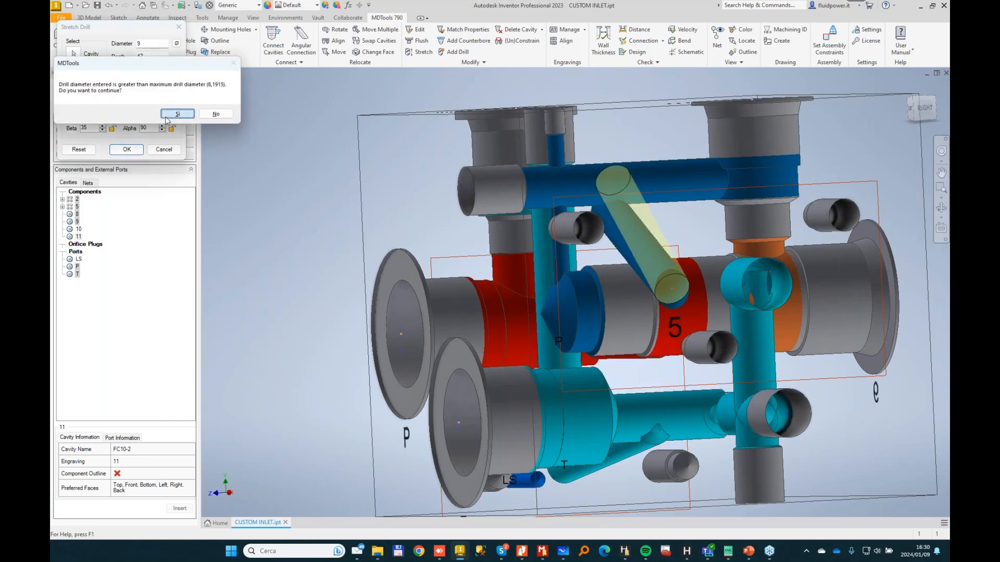
{"action": "left_click", "coordinate": [216, 114]}
{"action": "key", "text": "Return"}
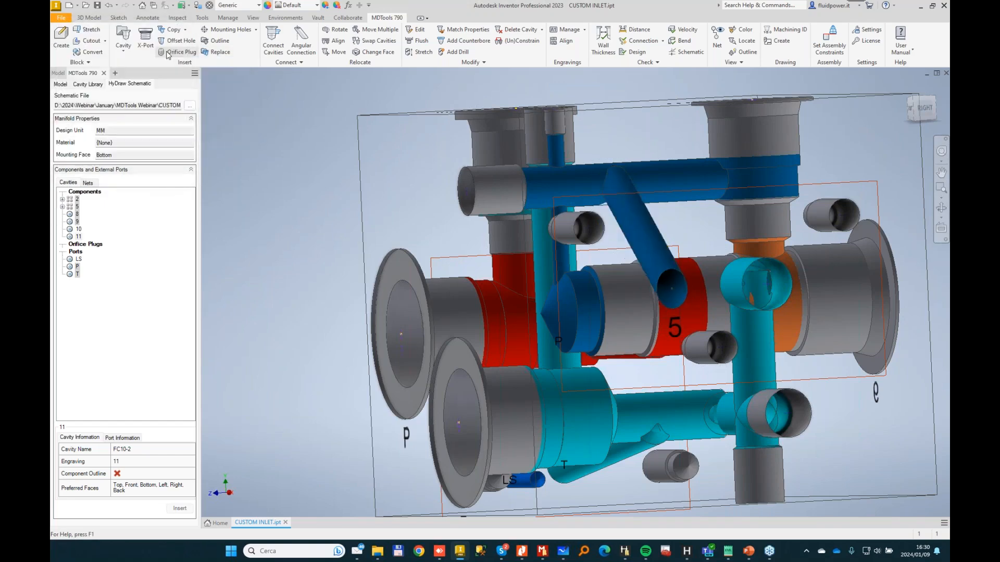
Insert cavity 10 (VC08-3) on the block's top face at X 34, Y 81.
{"action": "key", "text": "F6"}
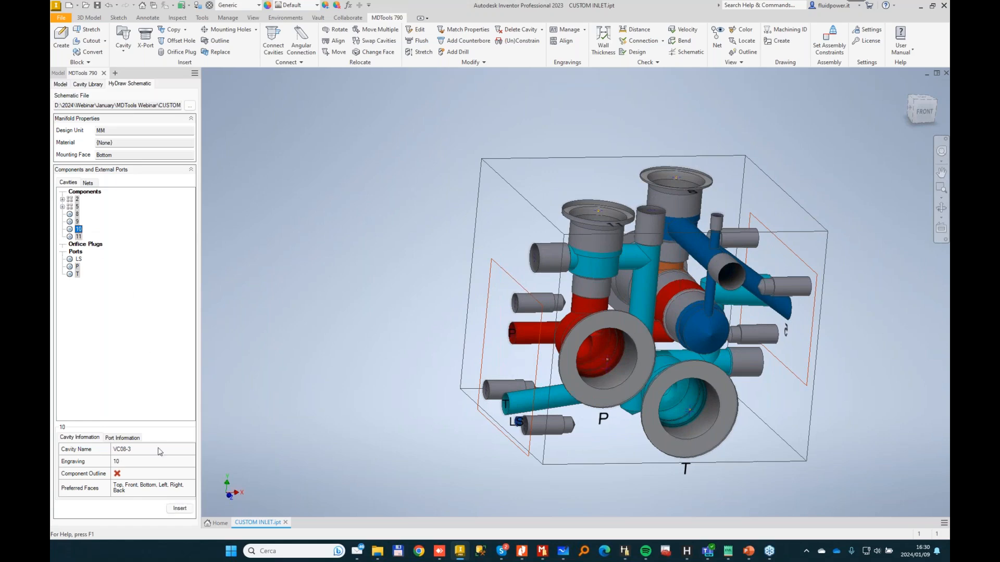
{"action": "key", "text": "Return"}
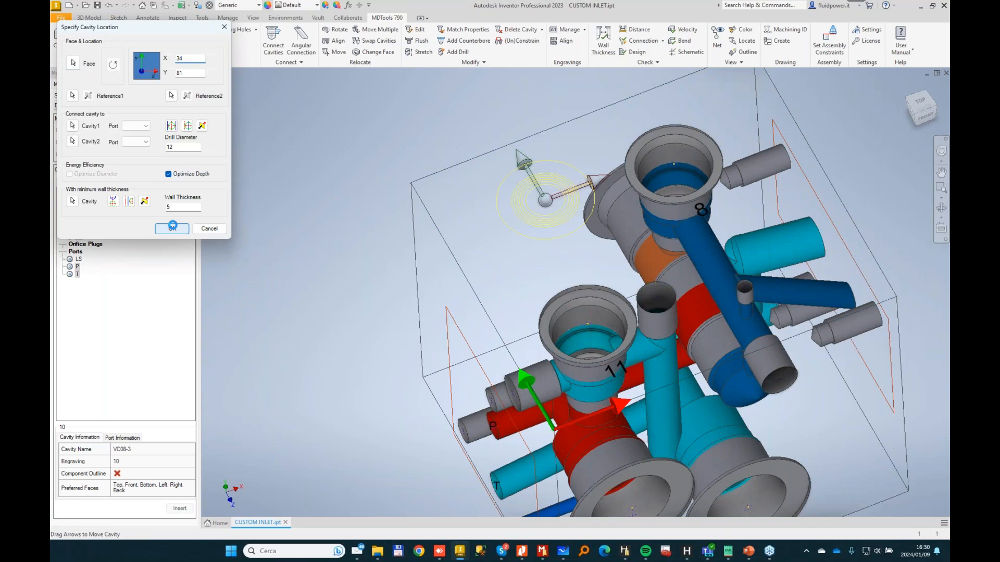
{"action": "left_click", "coordinate": [171, 228]}
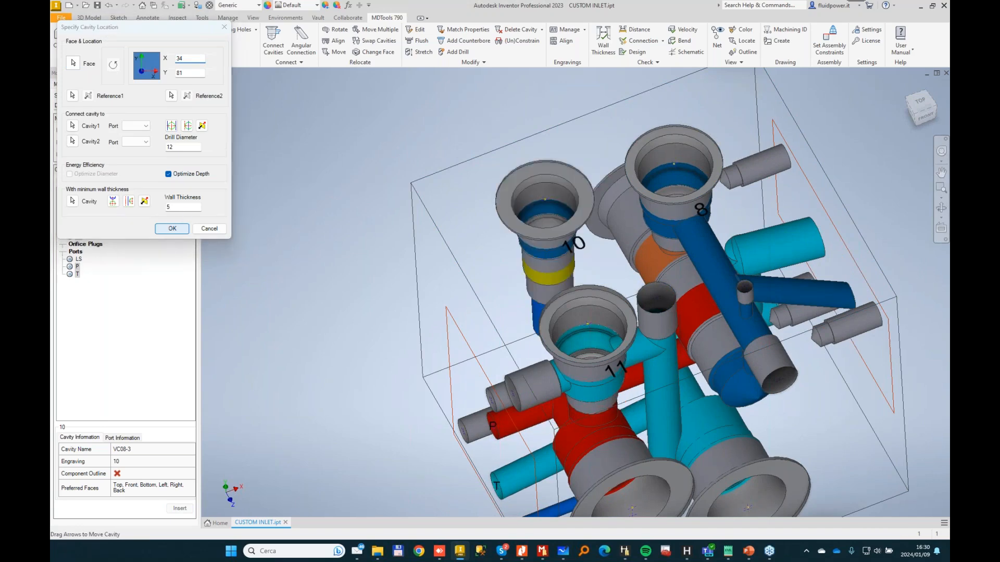
Insert the G 1/4-19 port LS on the block's back face at X 35, Y 33.
{"action": "left_click", "coordinate": [79, 258]}
{"action": "key", "text": "Return"}
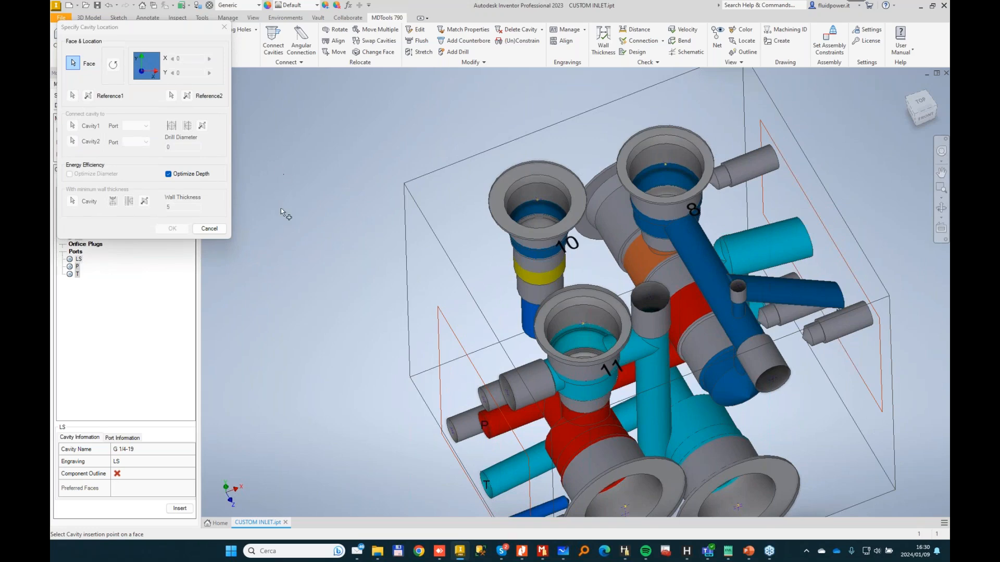
{"action": "scroll", "coordinate": [302, 177], "scroll_direction": "down", "scroll_amount": 3}
{"action": "middle_click_drag", "start_coordinate": [303, 179], "coordinate": [417, 249], "text": "shift"}
{"action": "left_click", "coordinate": [418, 254]}
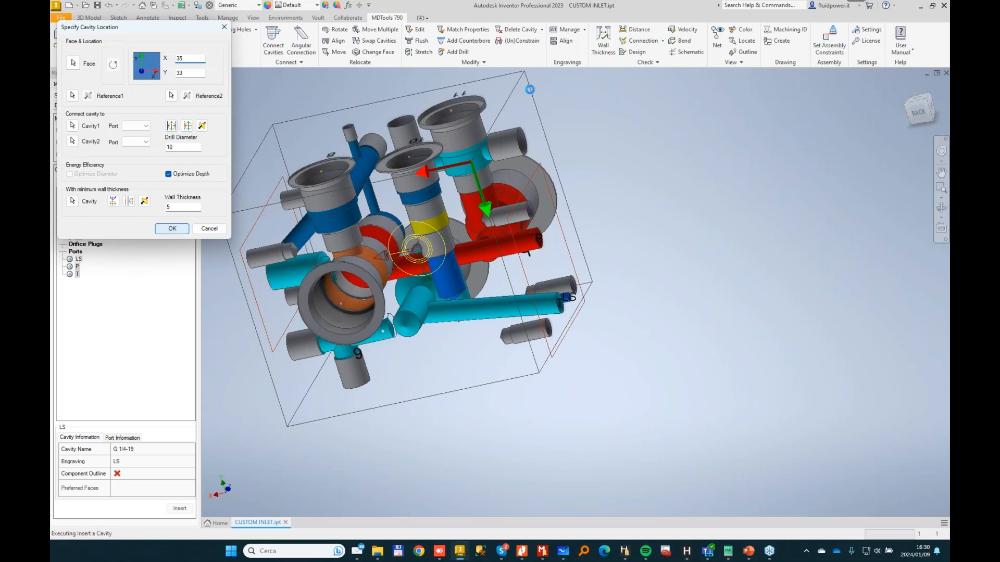
{"action": "key", "text": "Return"}
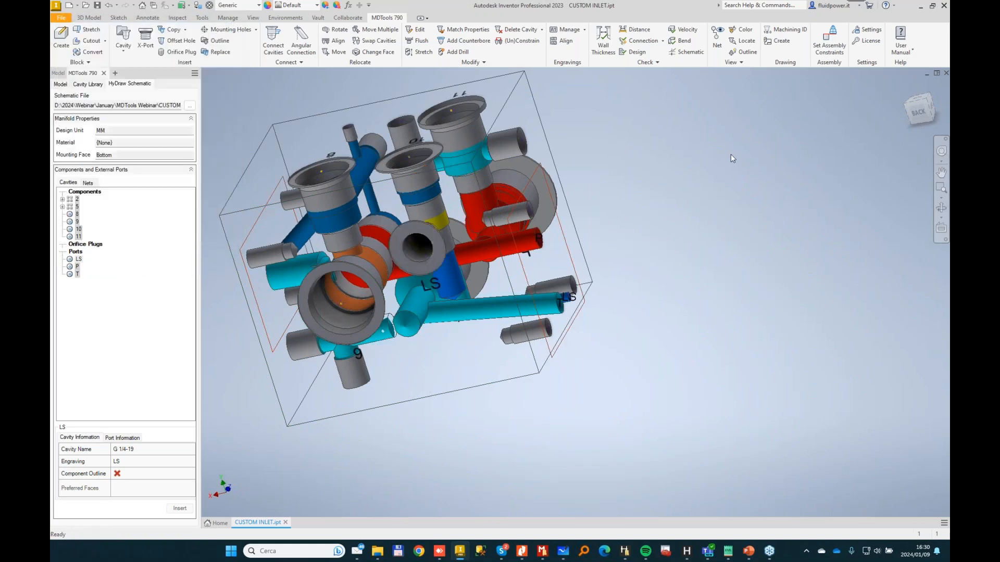
Align cavity 10 with port LS and move cavity 10 to Y 75.
{"action": "middle_click_drag", "start_coordinate": [724, 148], "coordinate": [412, 117], "text": "shift"}
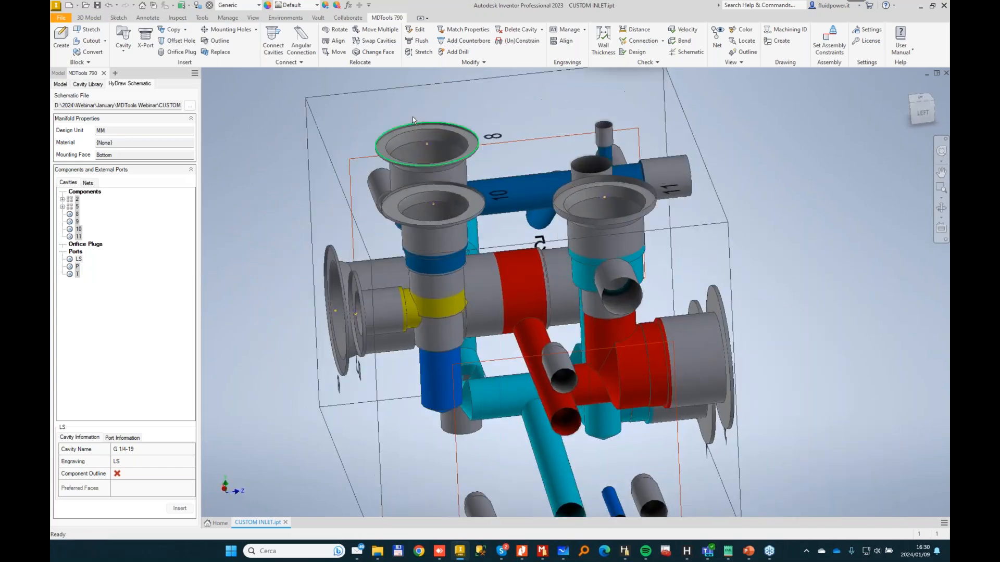
{"action": "left_click", "coordinate": [334, 41]}
{"action": "left_click", "coordinate": [456, 216]}
{"action": "left_click", "coordinate": [383, 307]}
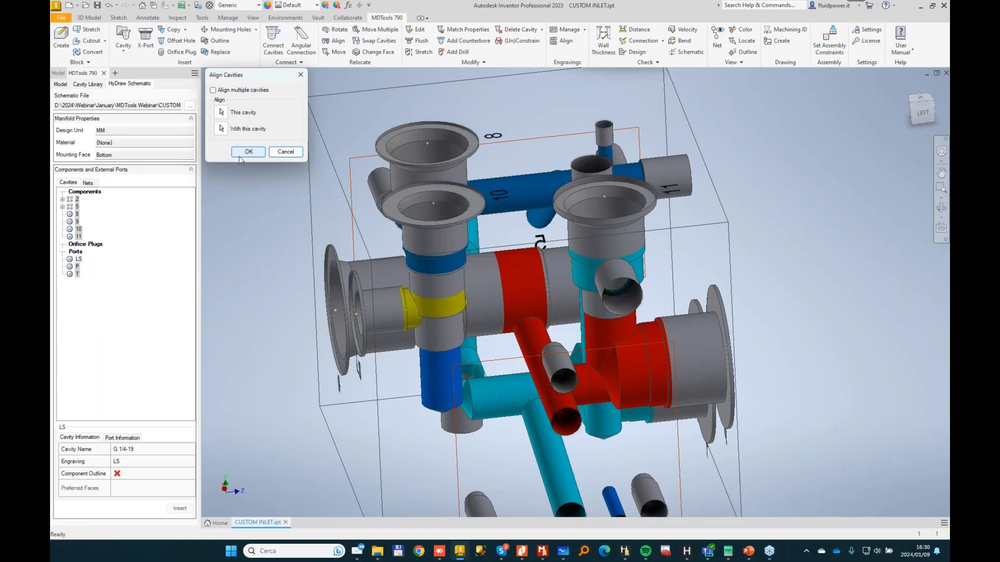
{"action": "left_click", "coordinate": [241, 154]}
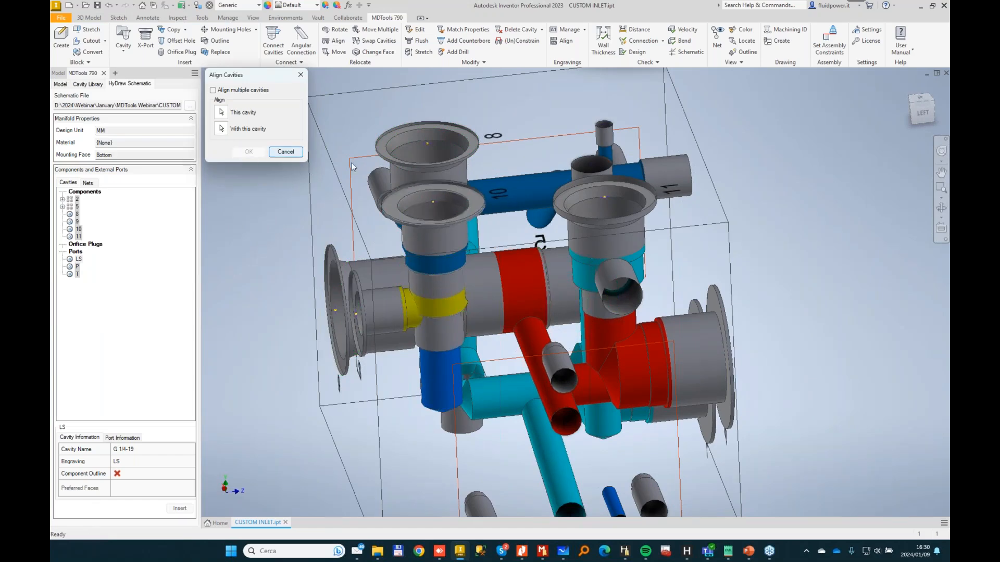
{"action": "left_click", "coordinate": [484, 192]}
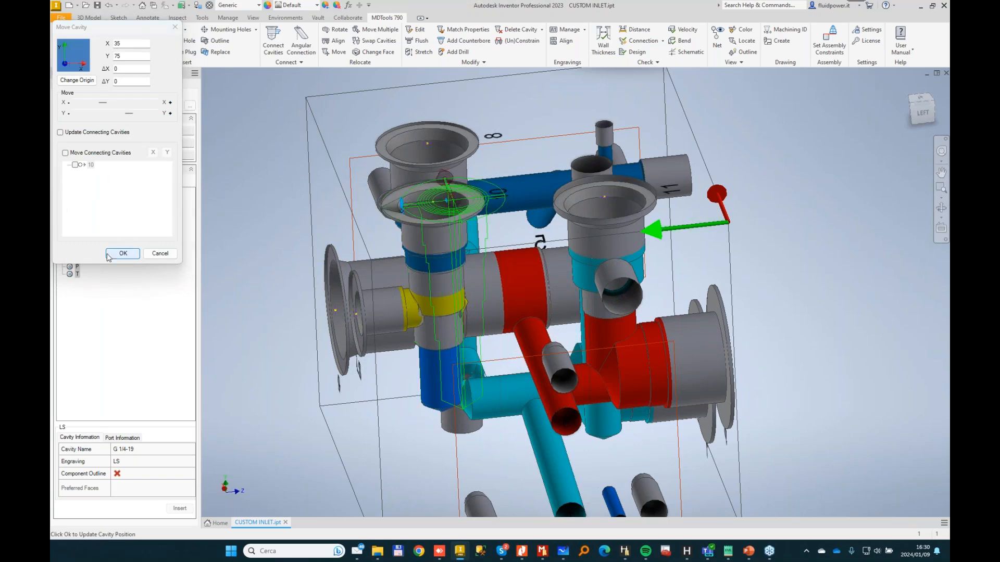
{"action": "left_click", "coordinate": [123, 253]}
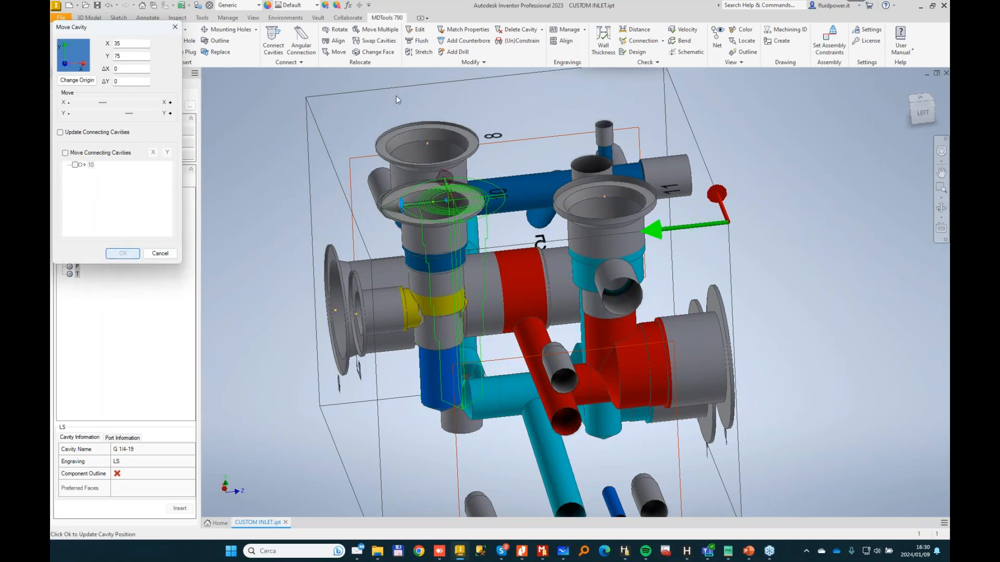
Connect port LS to the middle port of cavity 10.
{"action": "left_click", "coordinate": [282, 44]}
{"action": "left_click", "coordinate": [383, 302]}
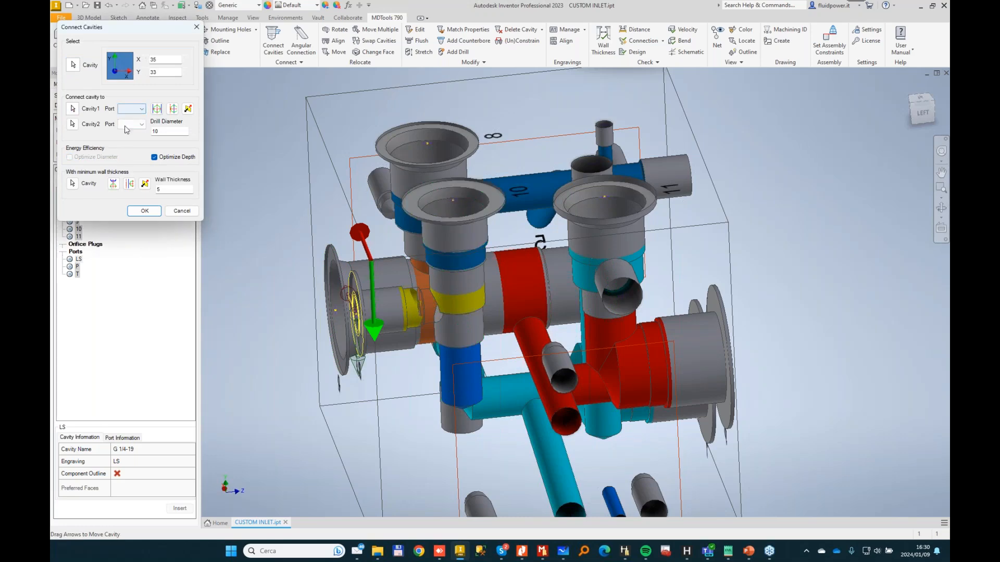
{"action": "left_click", "coordinate": [143, 211]}
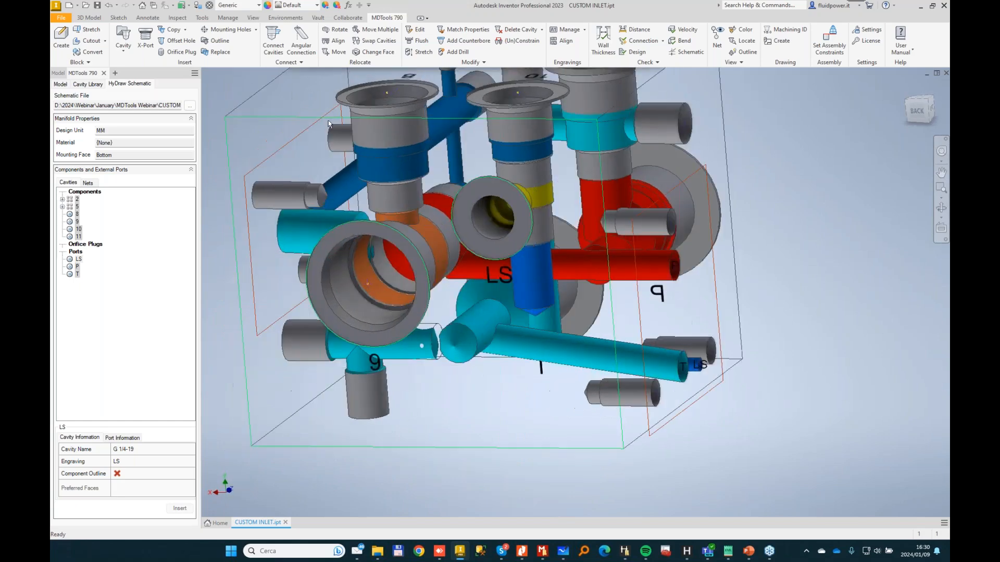
Insert an MB-600-070 construction port with a 6 mm drill at port 3 of cavity 10 and stretch its drill toward cavity 8.
{"action": "left_click", "coordinate": [502, 136]}
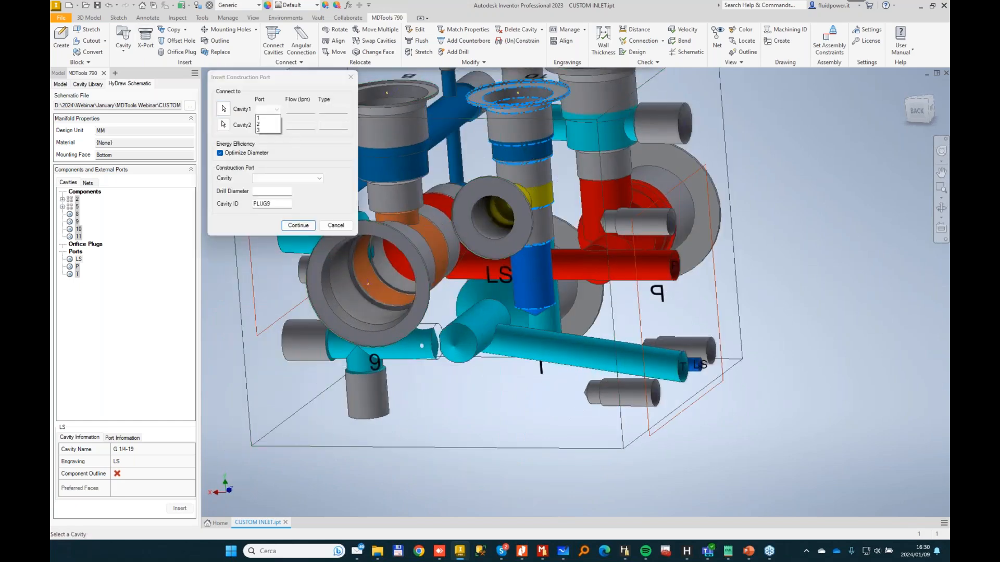
{"action": "key", "text": "Return"}
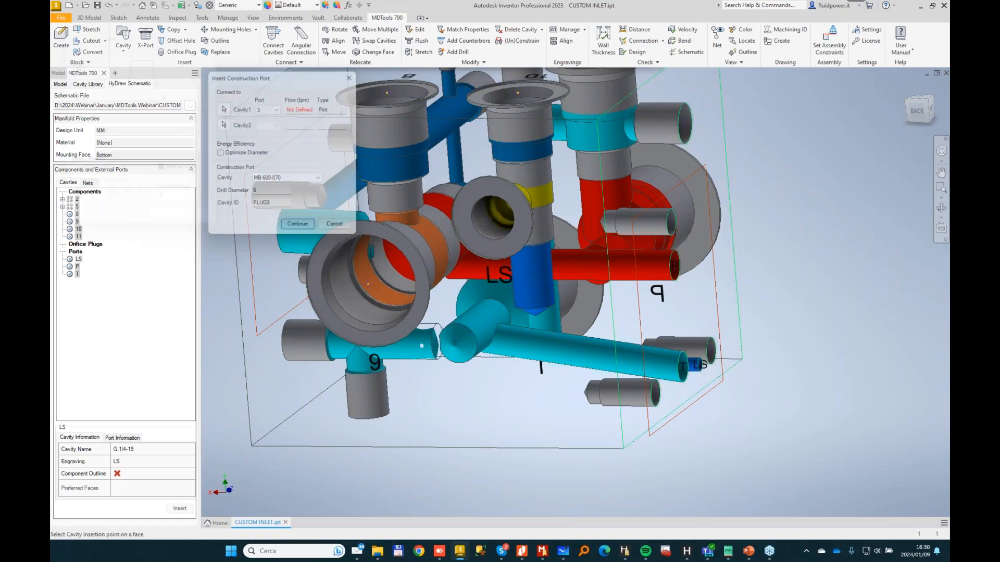
{"action": "left_click", "coordinate": [420, 53]}
{"action": "left_click", "coordinate": [573, 145]}
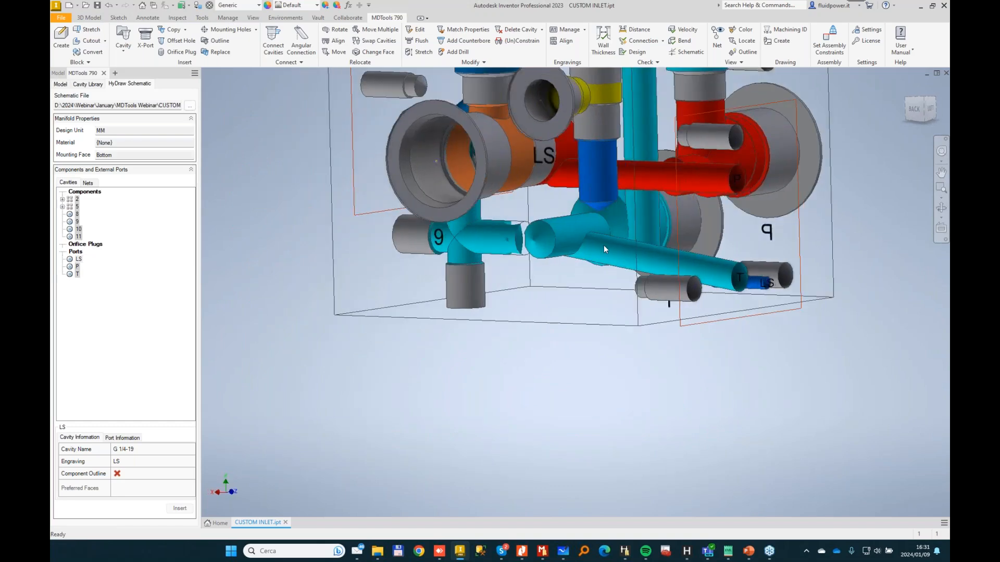
Insert an MB-600-050 construction port with a 4 mm drill on the back face at X 34, Y 69, connected to port 1 of cavity 10.
{"action": "left_click", "coordinate": [630, 192]}
{"action": "left_click", "coordinate": [268, 109]}
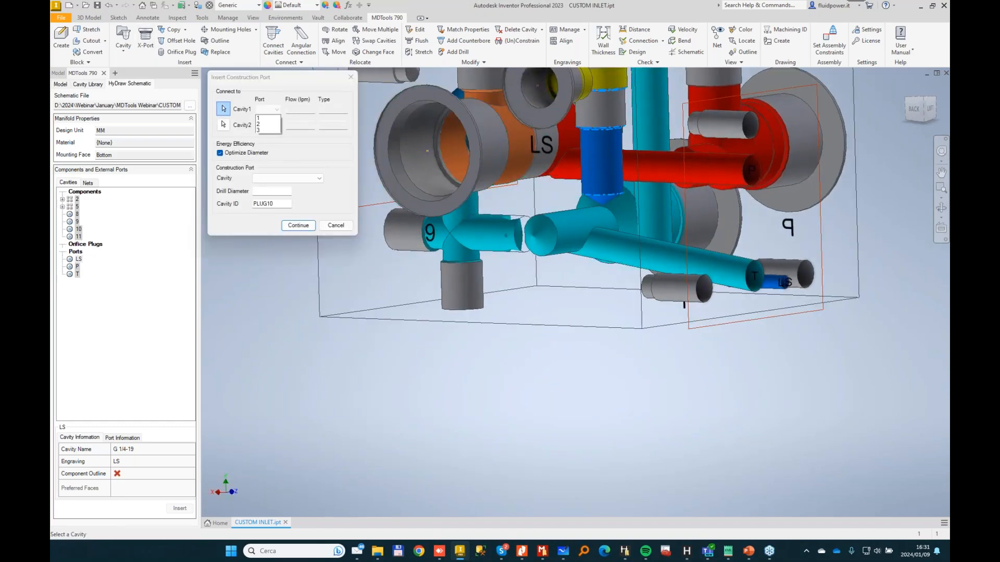
{"action": "left_click", "coordinate": [306, 179]}
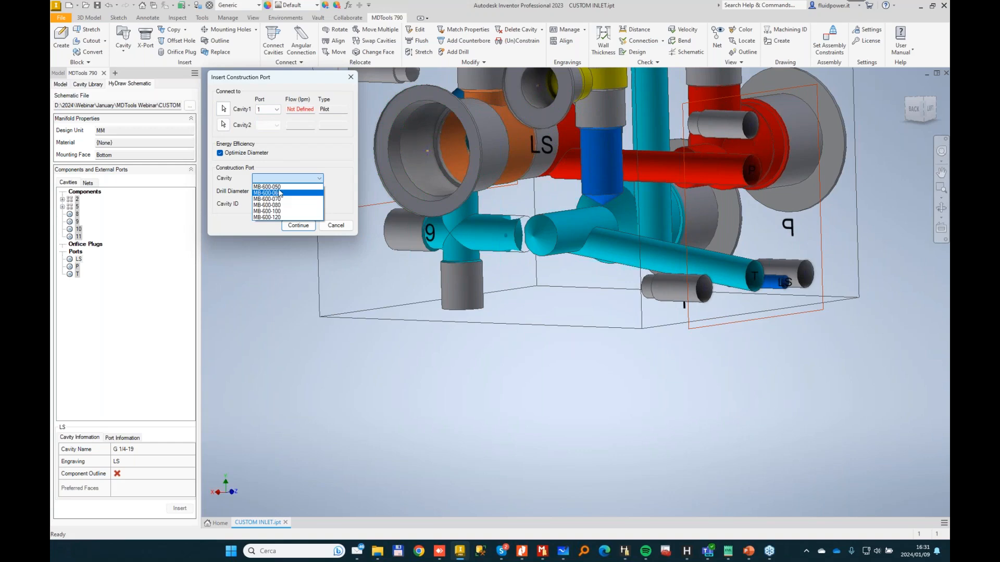
{"action": "left_click", "coordinate": [270, 186]}
{"action": "left_click", "coordinate": [305, 226]}
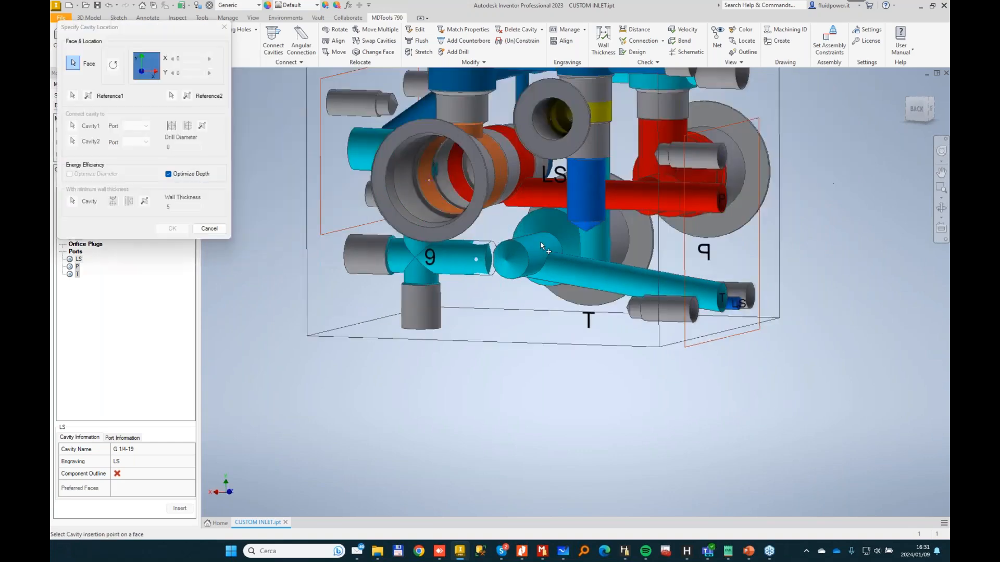
{"action": "left_click", "coordinate": [569, 266]}
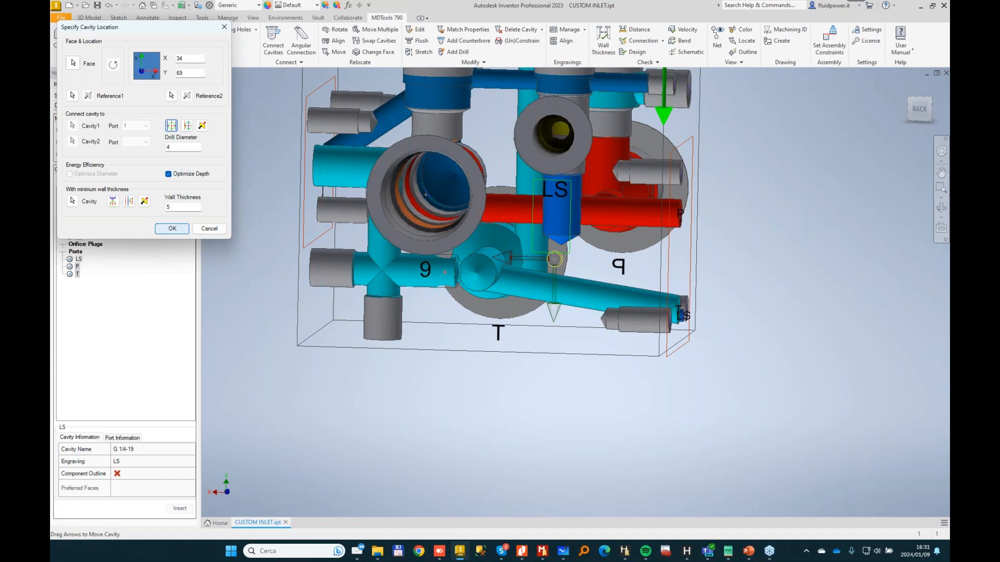
{"action": "left_click", "coordinate": [173, 228]}
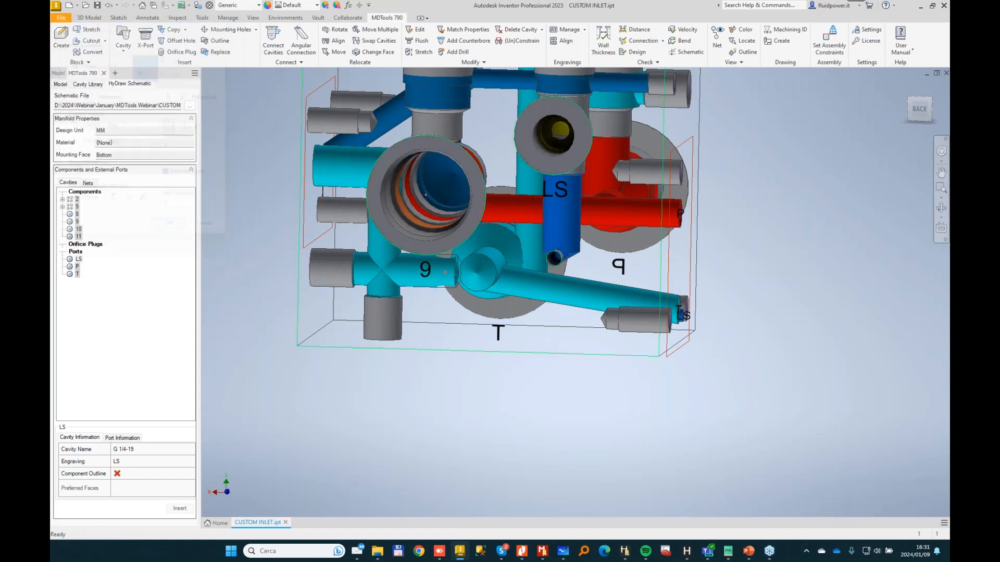
Stretch the 4 mm construction drill through port 1 of cavity 10 up to the LS drill of the side mounting pattern.
{"action": "left_click", "coordinate": [420, 52]}
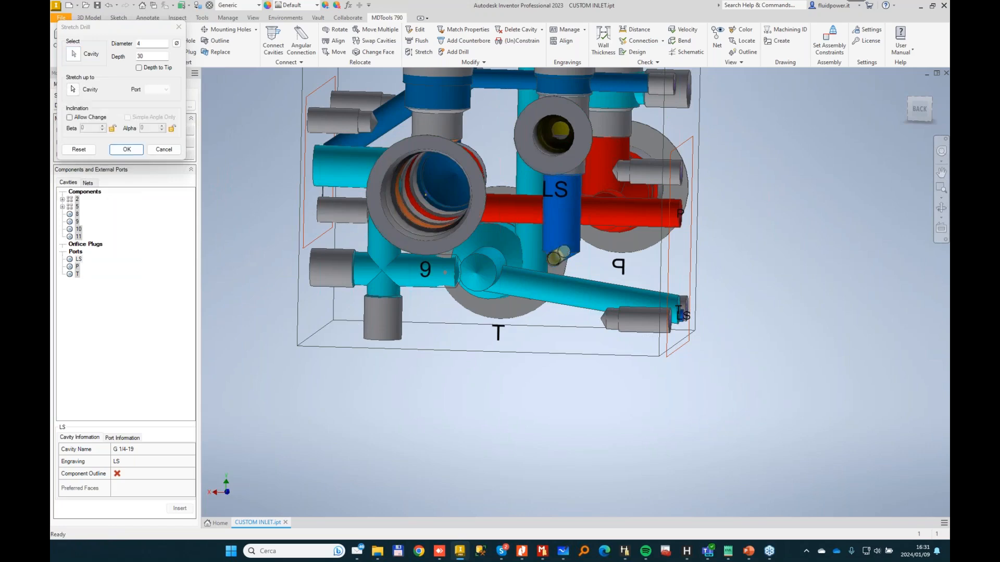
{"action": "left_click", "coordinate": [72, 89]}
{"action": "middle_click_drag", "start_coordinate": [667, 295], "coordinate": [588, 300], "text": "shift"}
{"action": "left_click", "coordinate": [587, 300]}
{"action": "left_click", "coordinate": [135, 149]}
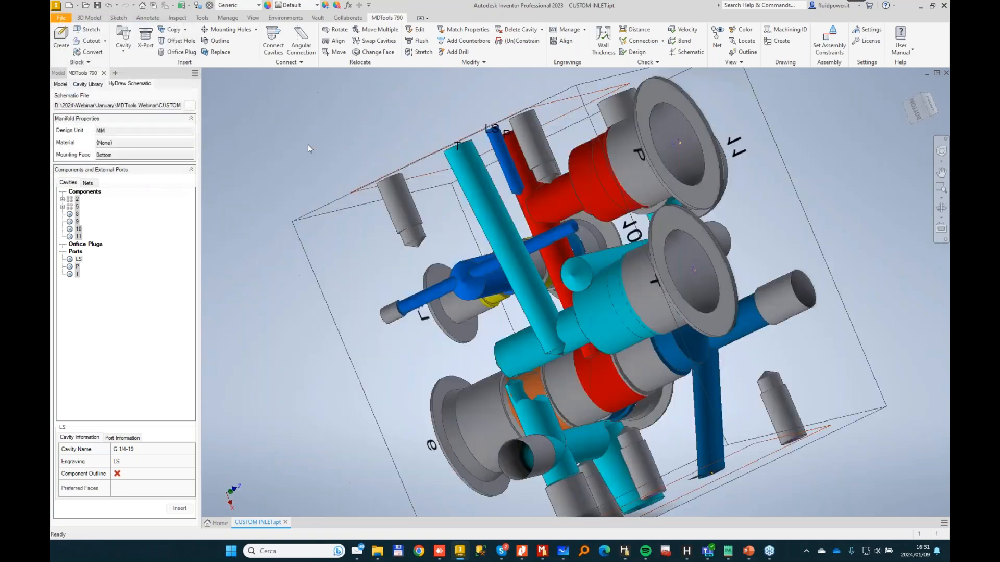
Copy the 4 mm construction port onto the bottom face and connect it to both the 4 mm construction drill and the LS drill.
{"action": "left_click", "coordinate": [575, 240]}
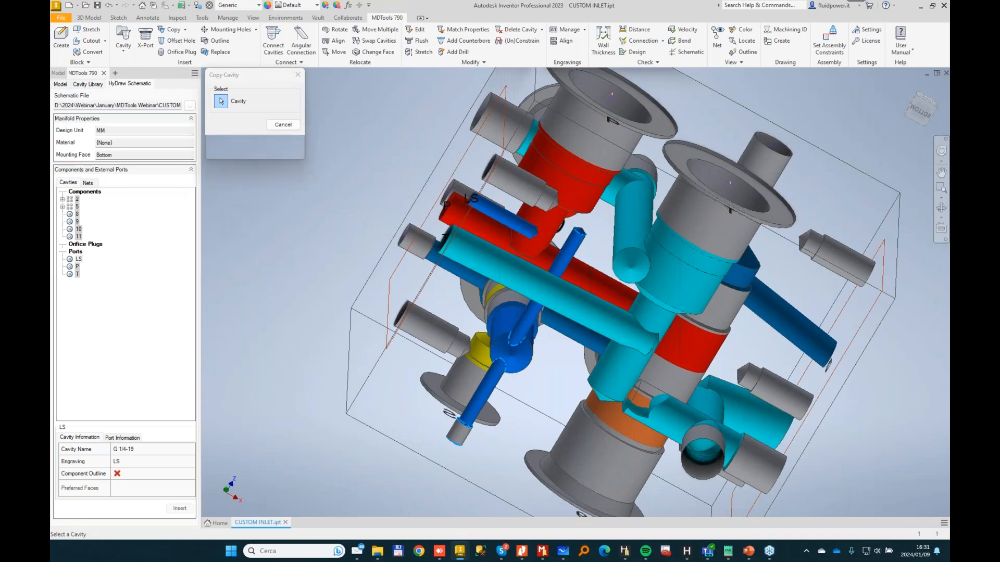
{"action": "left_click", "coordinate": [592, 267]}
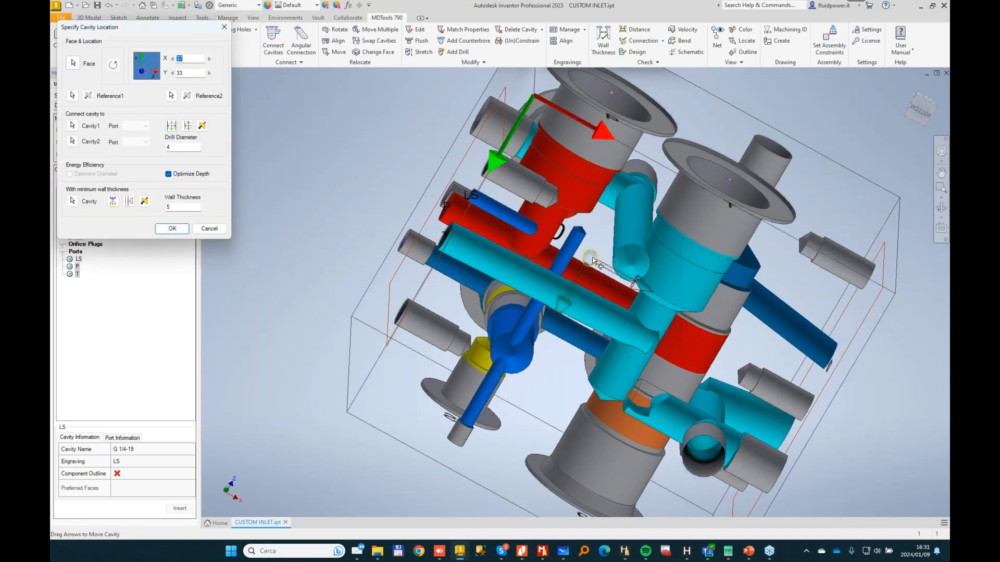
{"action": "left_click", "coordinate": [510, 195]}
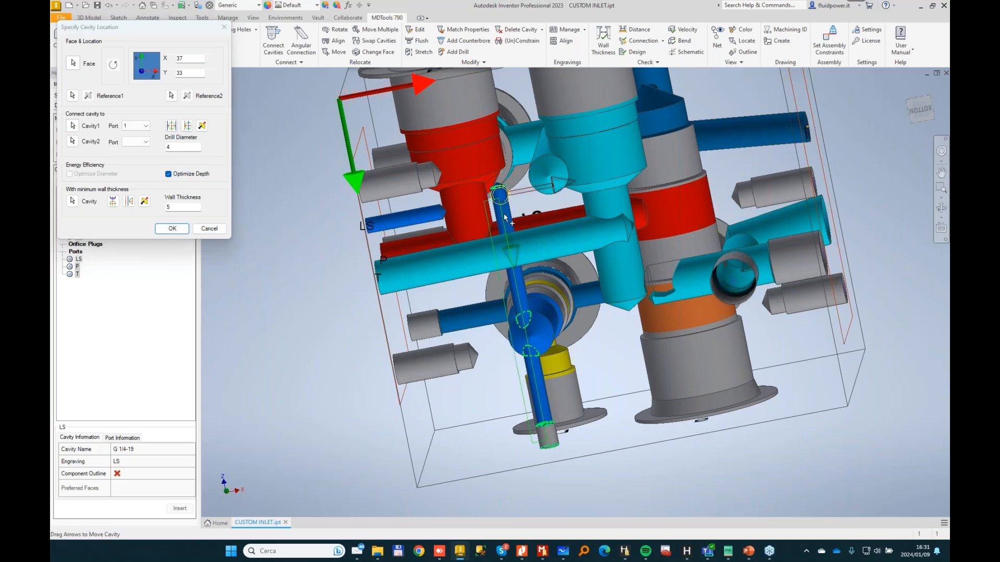
{"action": "left_click", "coordinate": [426, 219]}
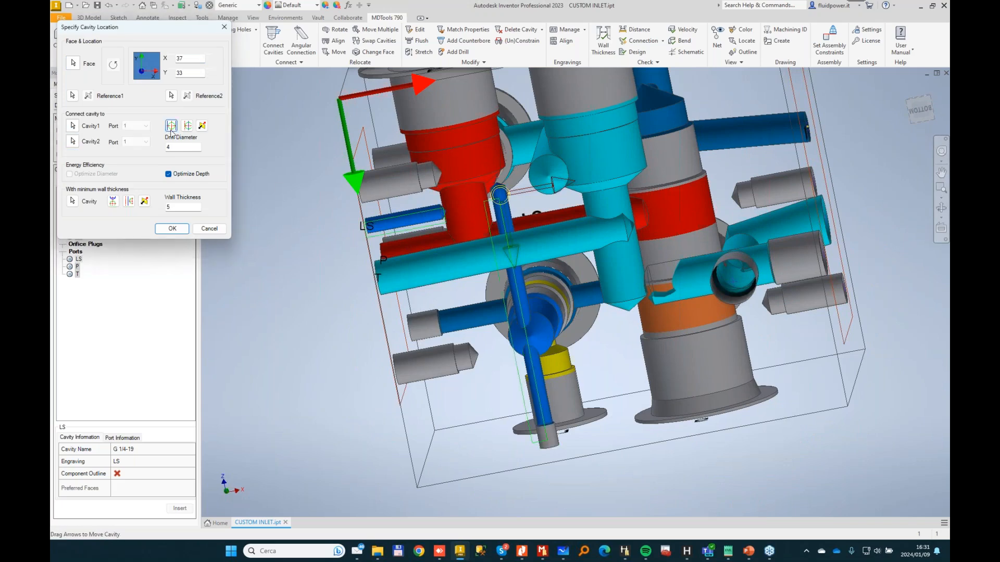
{"action": "middle_click_drag", "start_coordinate": [470, 211], "coordinate": [474, 200], "text": "shift"}
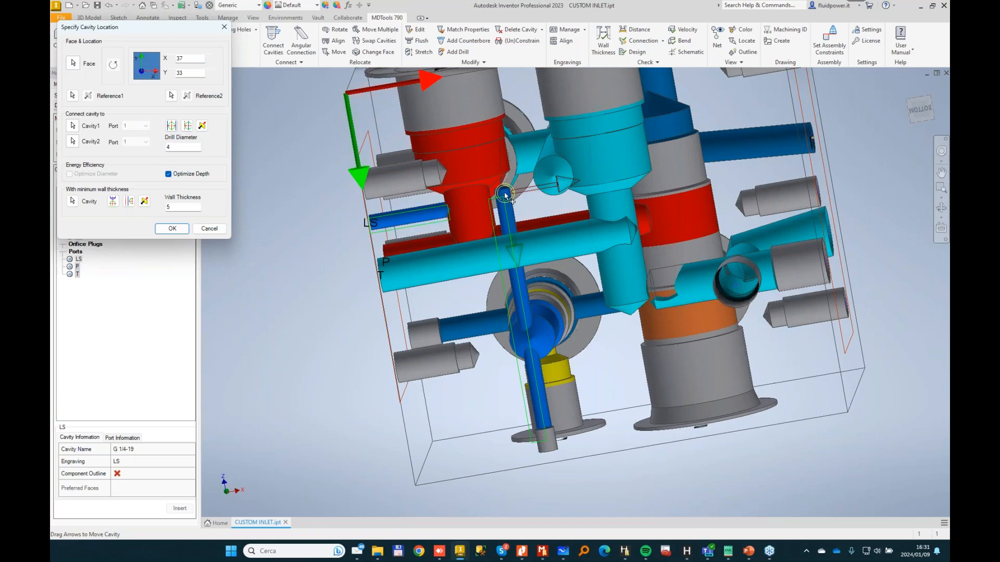
{"action": "left_click_drag", "start_coordinate": [505, 195], "coordinate": [497, 206]}
{"action": "left_click", "coordinate": [183, 229]}
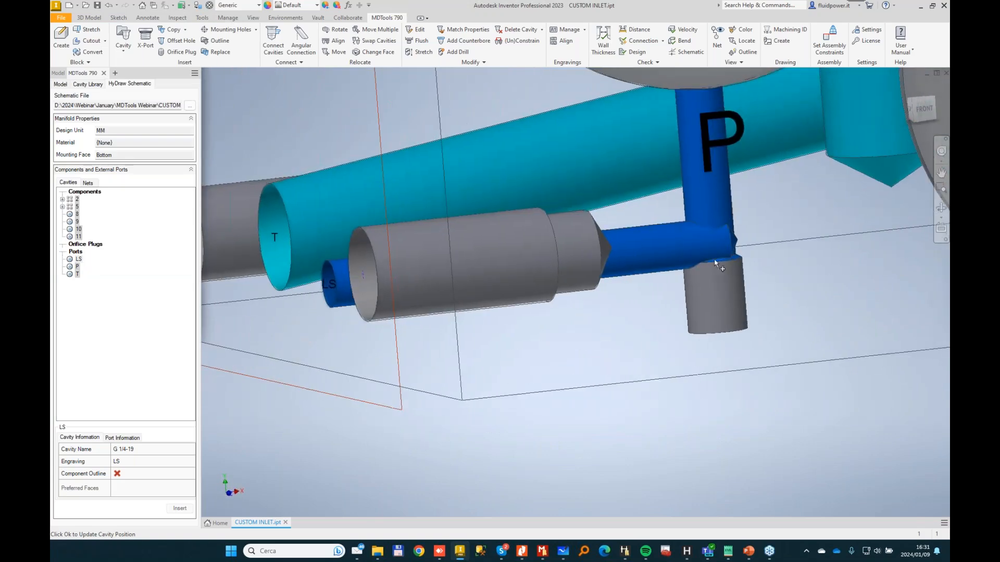
Match the LS drill's inclination angles to those of the T drill on the side mounting pattern.
{"action": "left_click", "coordinate": [463, 29]}
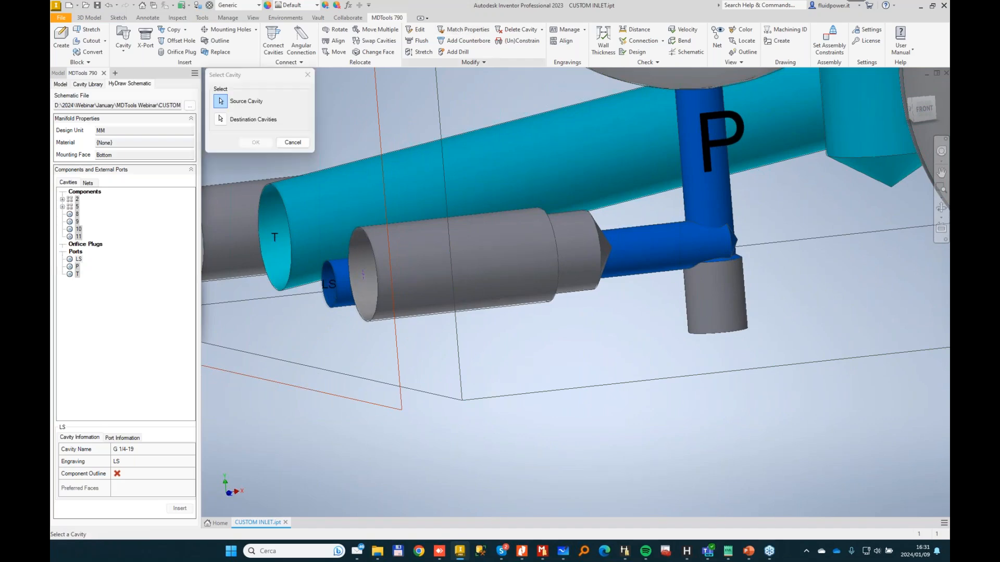
{"action": "left_click", "coordinate": [495, 160]}
{"action": "left_click", "coordinate": [341, 276]}
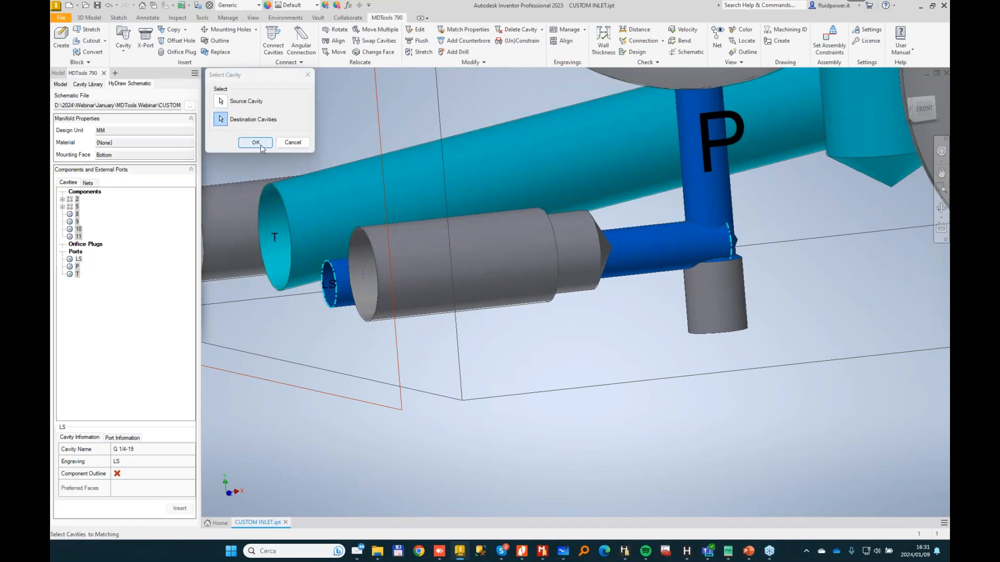
{"action": "left_click", "coordinate": [255, 143]}
{"action": "left_click", "coordinate": [232, 130]}
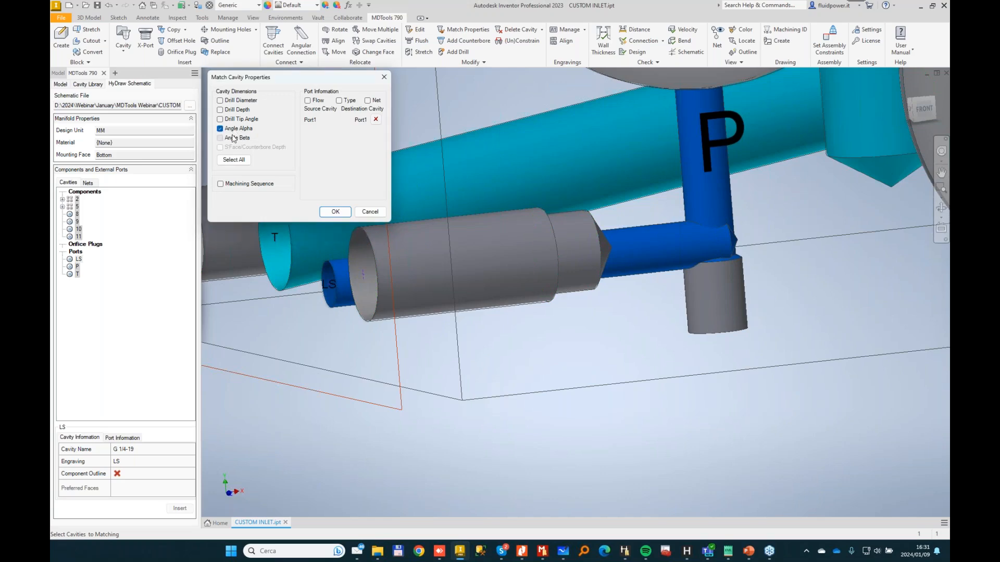
{"action": "left_click", "coordinate": [334, 212]}
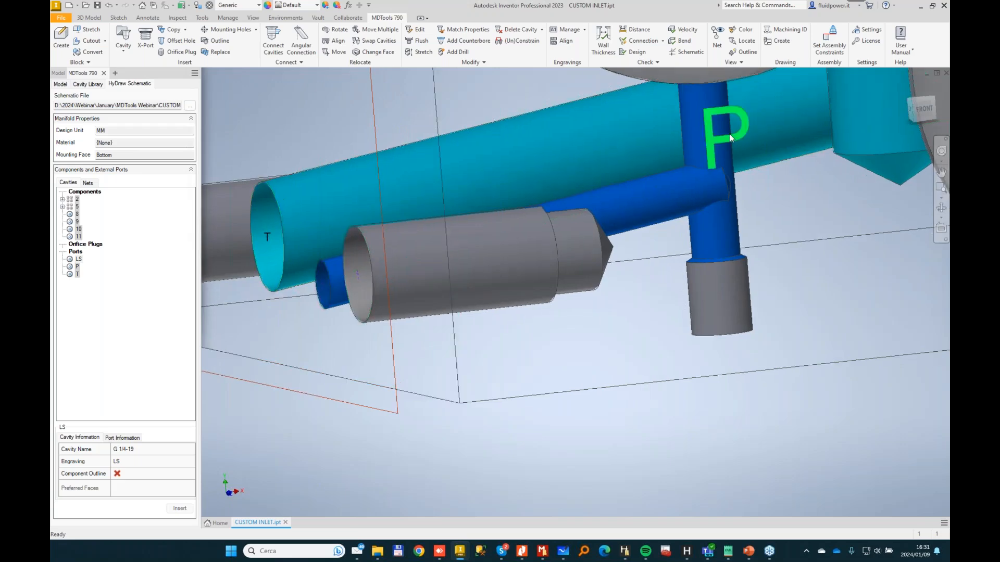
Run a connection check including poor connections and inspect the wrong connection between 9-3 (P2) and PLUG3 (T).
{"action": "scroll", "coordinate": [730, 138], "scroll_direction": "down", "scroll_amount": 4}
{"action": "middle_click_drag", "start_coordinate": [730, 138], "coordinate": [662, 158], "text": "shift"}
{"action": "scroll", "coordinate": [696, 186], "scroll_direction": "up", "scroll_amount": 2}
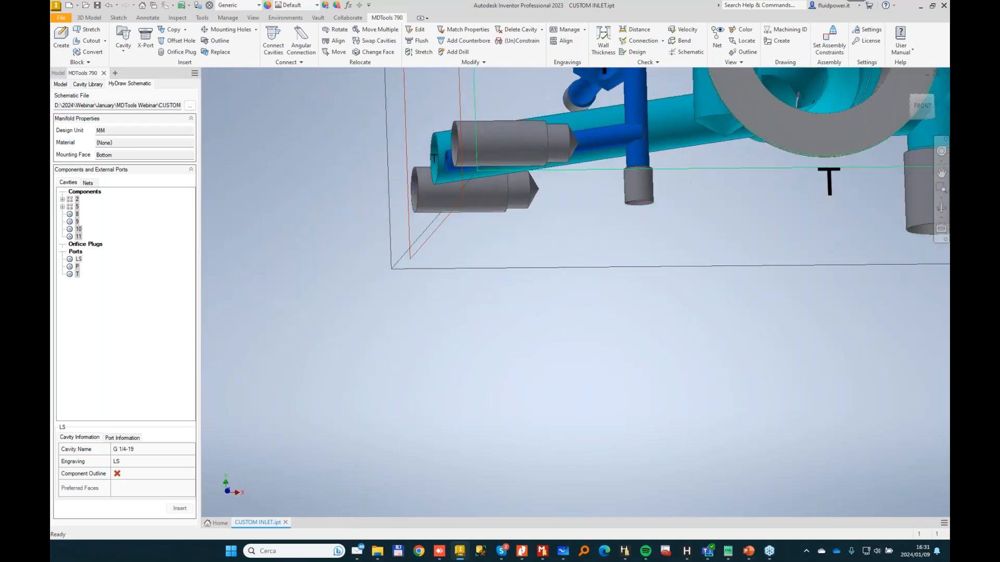
{"action": "key", "text": "F6"}
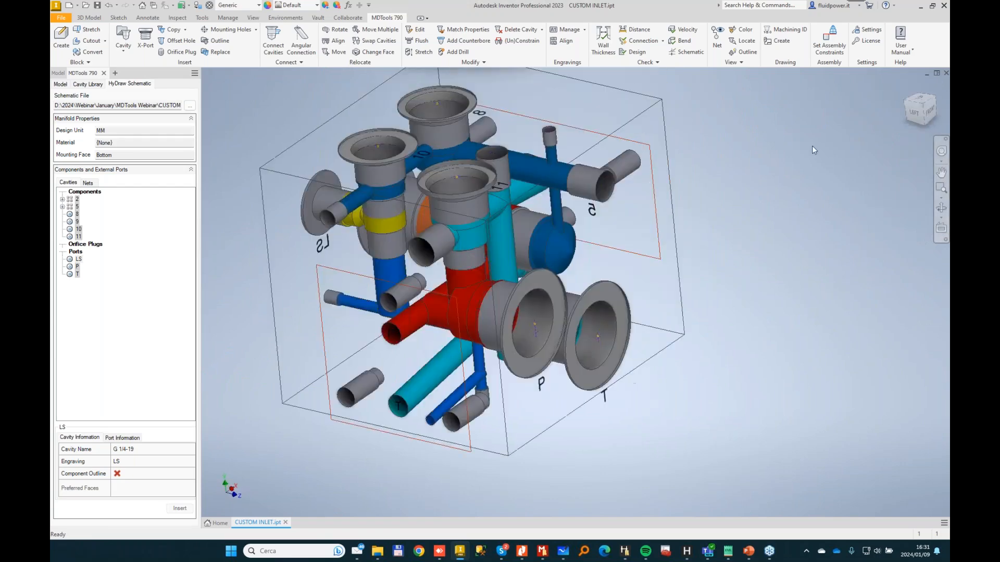
{"action": "left_click", "coordinate": [641, 41]}
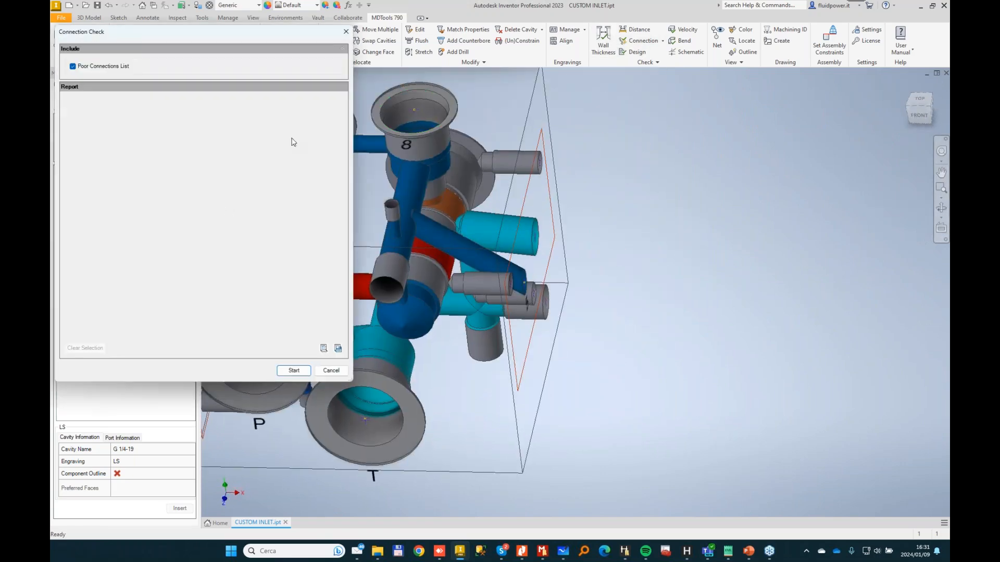
{"action": "left_click", "coordinate": [294, 370]}
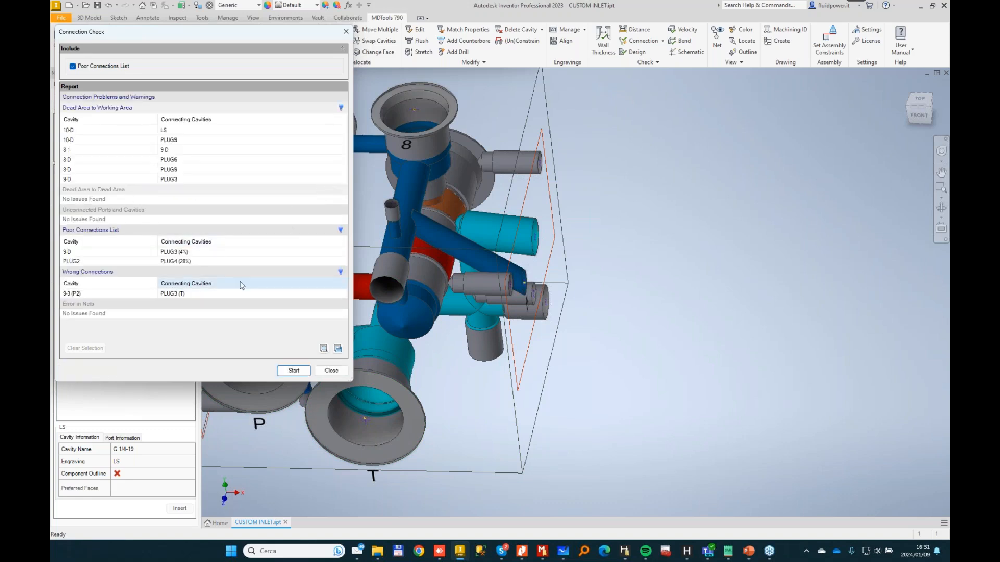
{"action": "left_click", "coordinate": [199, 294]}
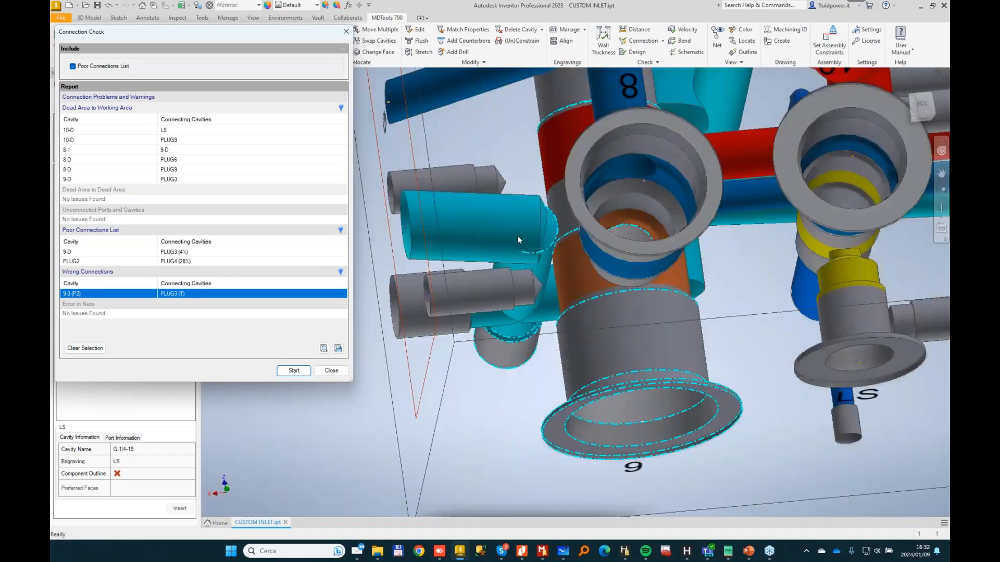
{"action": "left_click", "coordinate": [337, 373]}
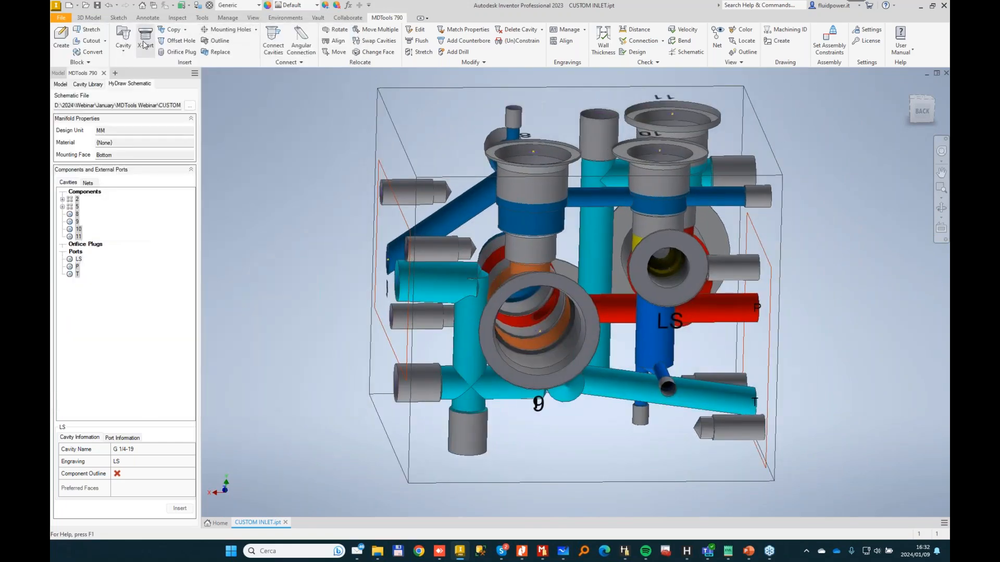
Straighten the inclined 8 mm drill beside the 5 engraving by setting its Beta and Alpha angles to 0.
{"action": "left_click", "coordinate": [423, 56]}
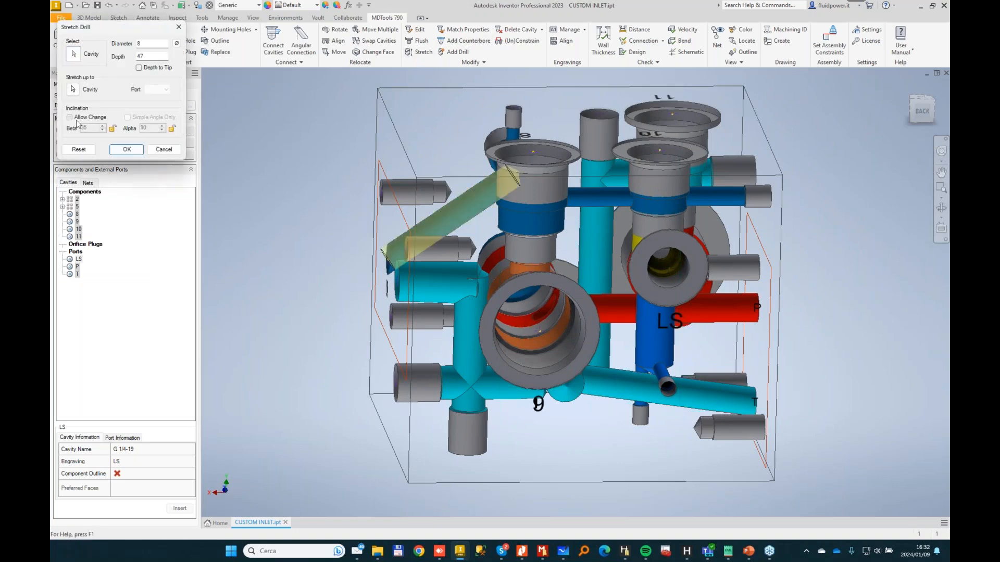
{"action": "type", "text": "0"}
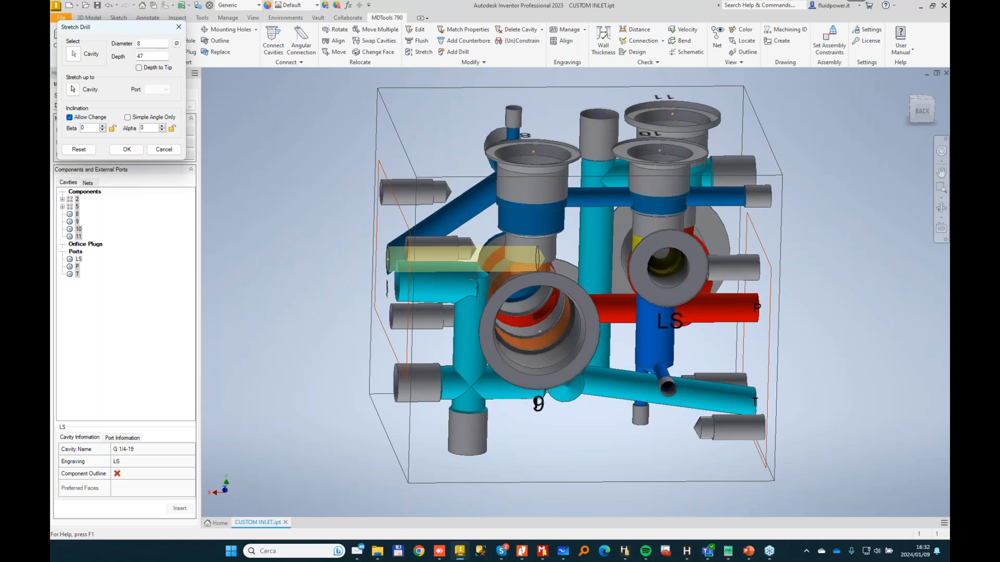
{"action": "key", "text": "Return"}
Lengthen the manifold block by 10 mm at a length cutting plane location of 80.
{"action": "left_click", "coordinate": [61, 37]}
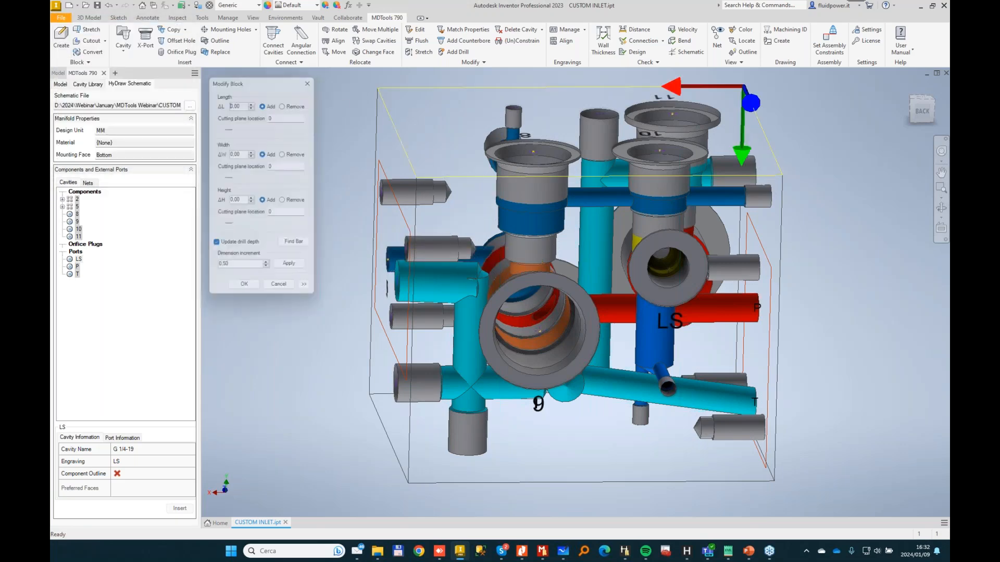
{"action": "left_click_drag", "start_coordinate": [245, 130], "coordinate": [278, 129]}
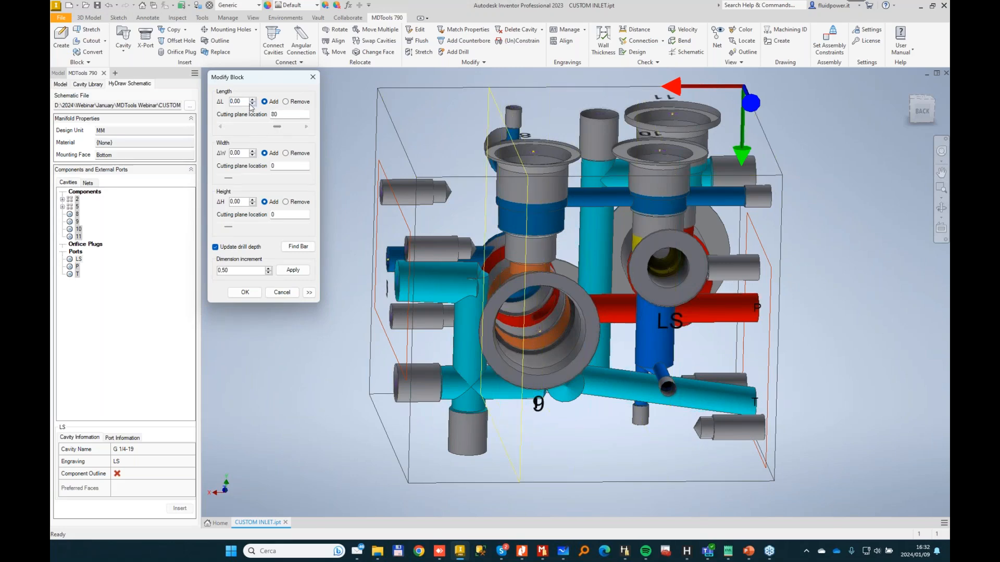
{"action": "key", "text": "Return"}
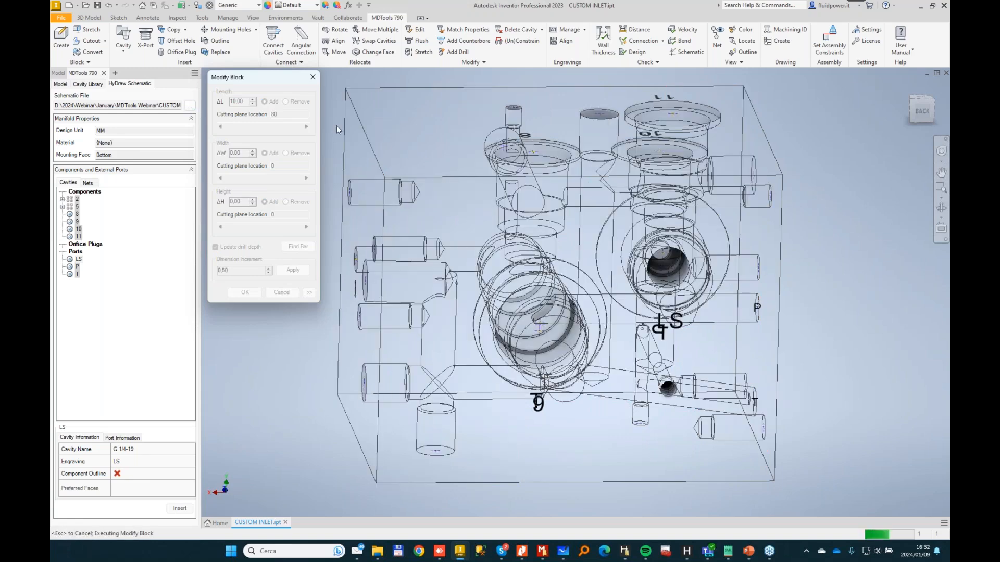
Set the diameter of the straightened drill beside the 5 engraving to 10 mm.
{"action": "left_click", "coordinate": [423, 52]}
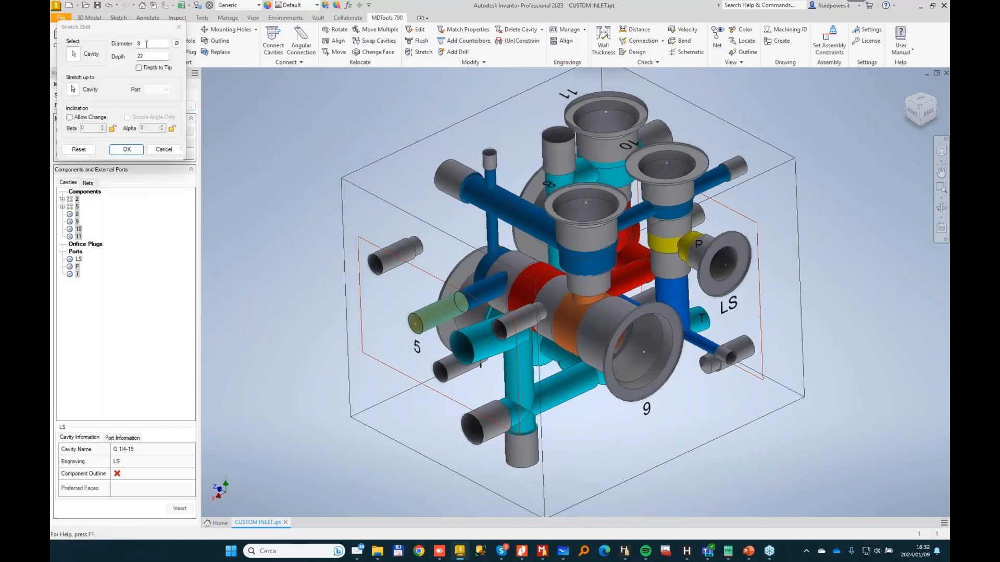
{"action": "left_click_drag", "start_coordinate": [143, 44], "coordinate": [111, 46]}
{"action": "type", "text": "10"}
{"action": "key", "text": "Return"}
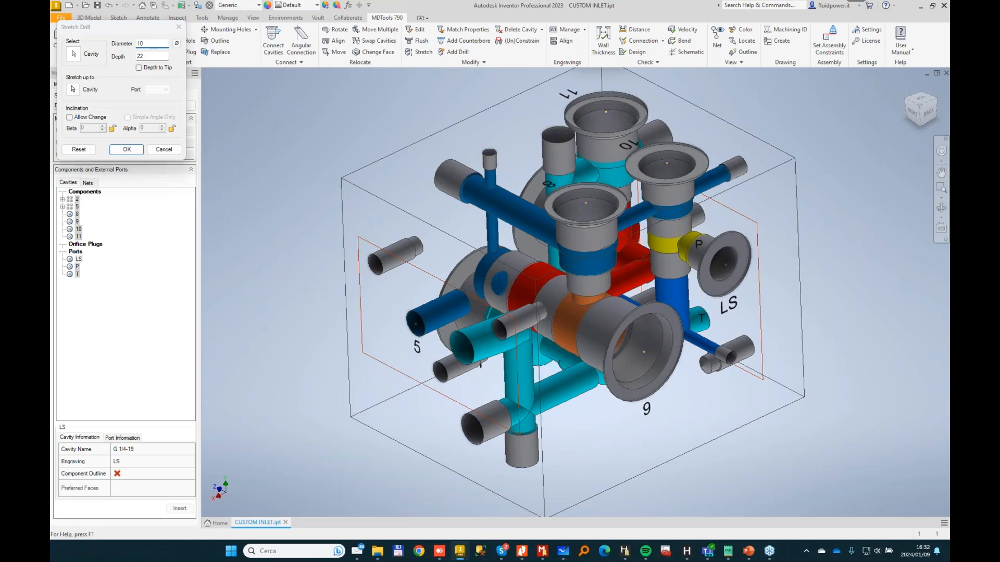
Copy the construction port with the 10.25 mm drill onto the top face and connect it to the 10 mm drill beside the 5 engraving.
{"action": "left_click", "coordinate": [174, 29]}
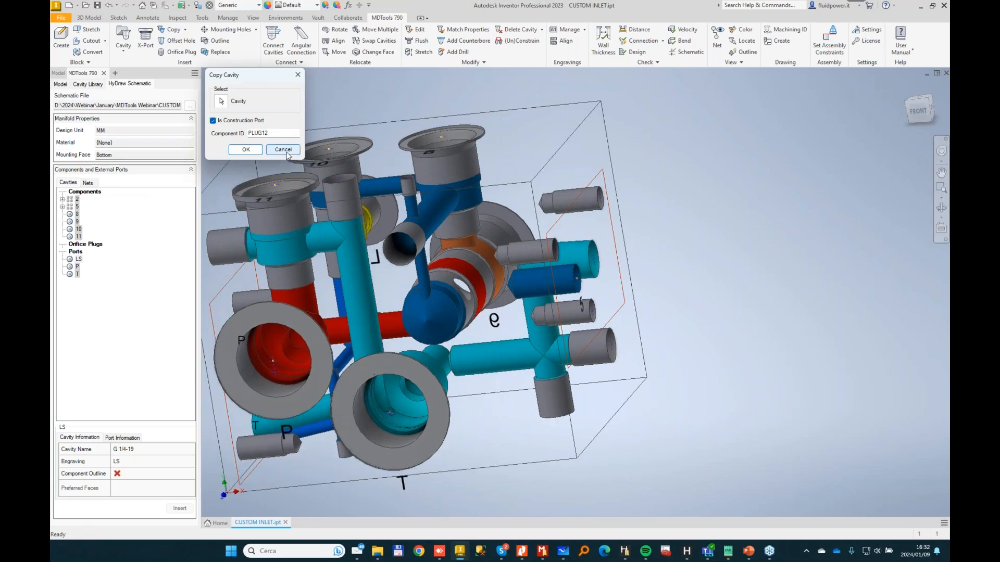
{"action": "left_click", "coordinate": [283, 150]}
{"action": "left_click", "coordinate": [173, 30]}
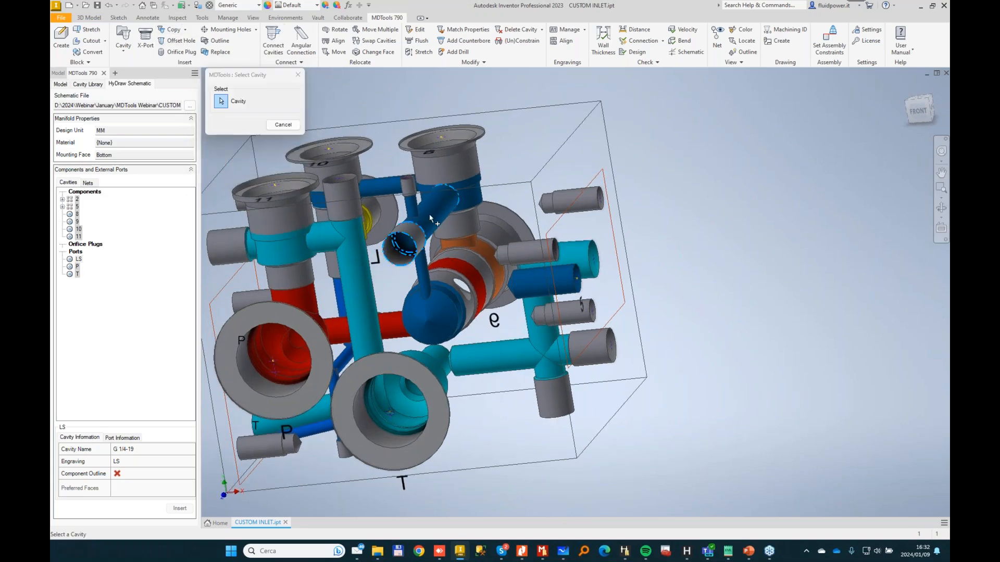
{"action": "left_click", "coordinate": [530, 137]}
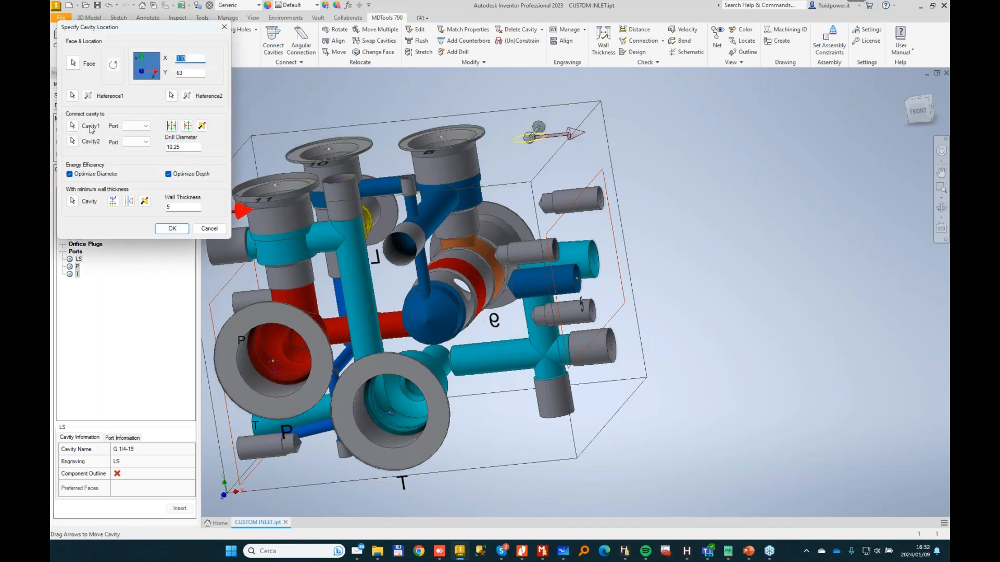
{"action": "left_click", "coordinate": [546, 287]}
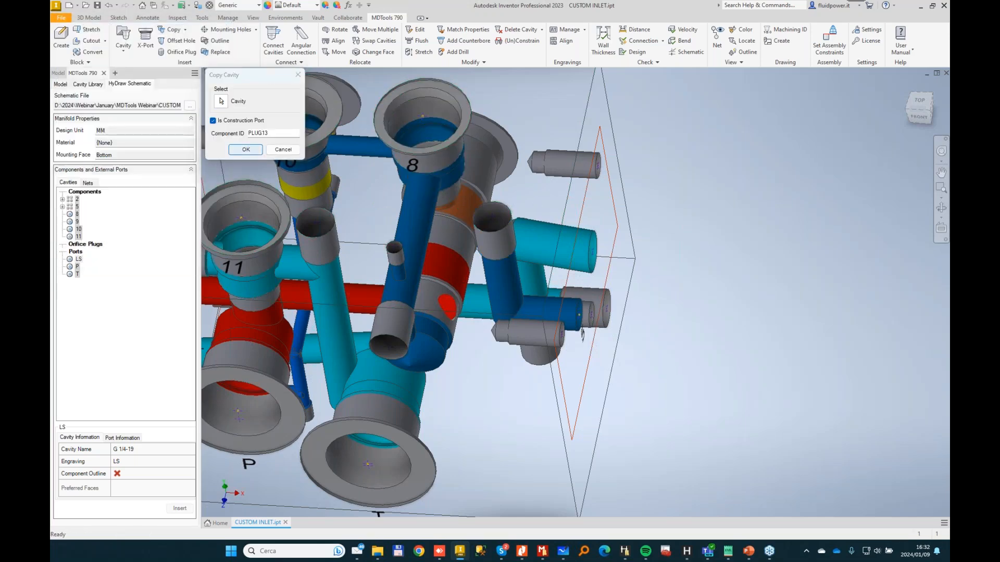
Copy construction port PLUG13 onto the right face with a 10.25 mm drill, connecting cavity 8's construction drill with the new vertical drill.
{"action": "left_click", "coordinate": [246, 150]}
{"action": "left_click", "coordinate": [619, 215]}
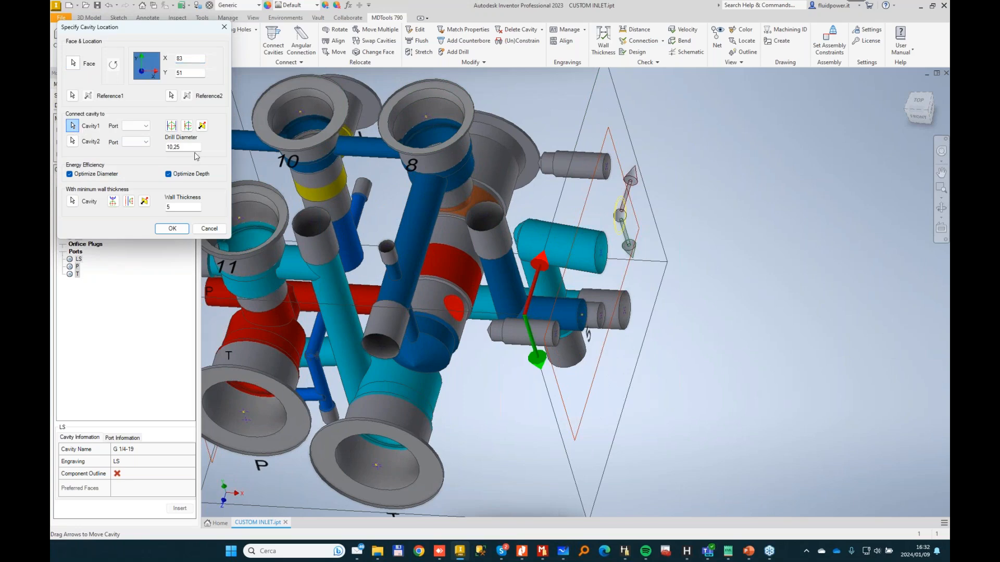
{"action": "left_click", "coordinate": [414, 229]}
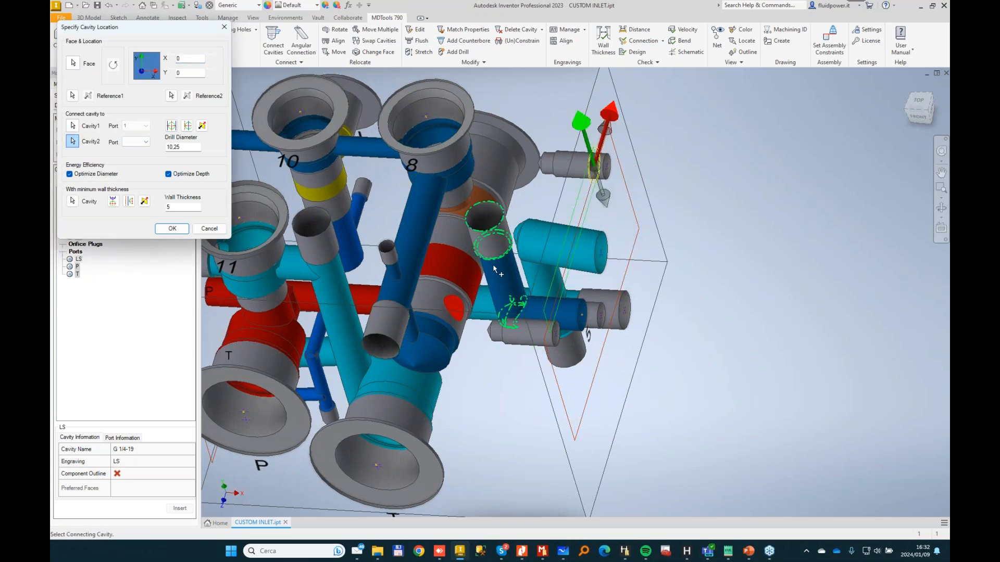
{"action": "left_click", "coordinate": [492, 264]}
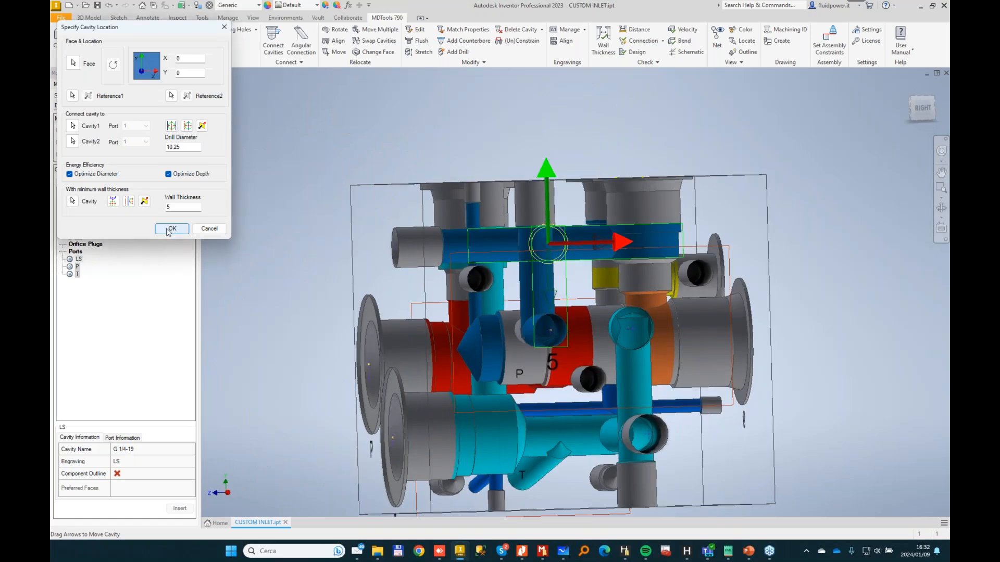
{"action": "left_click", "coordinate": [172, 228]}
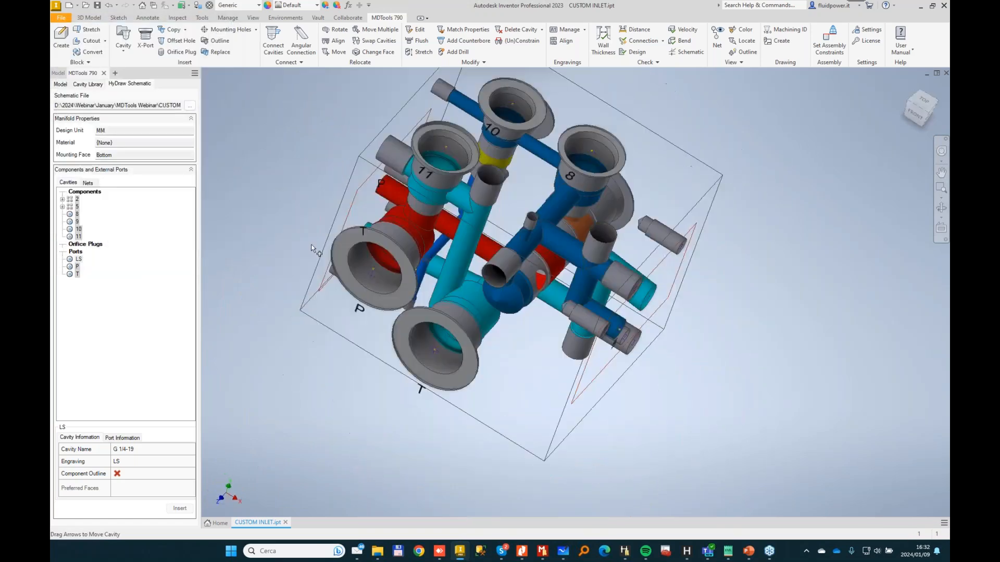
Run the connection check without the poor connections list and inspect the dead-area connection between 10-D and LS.
{"action": "left_click", "coordinate": [632, 42]}
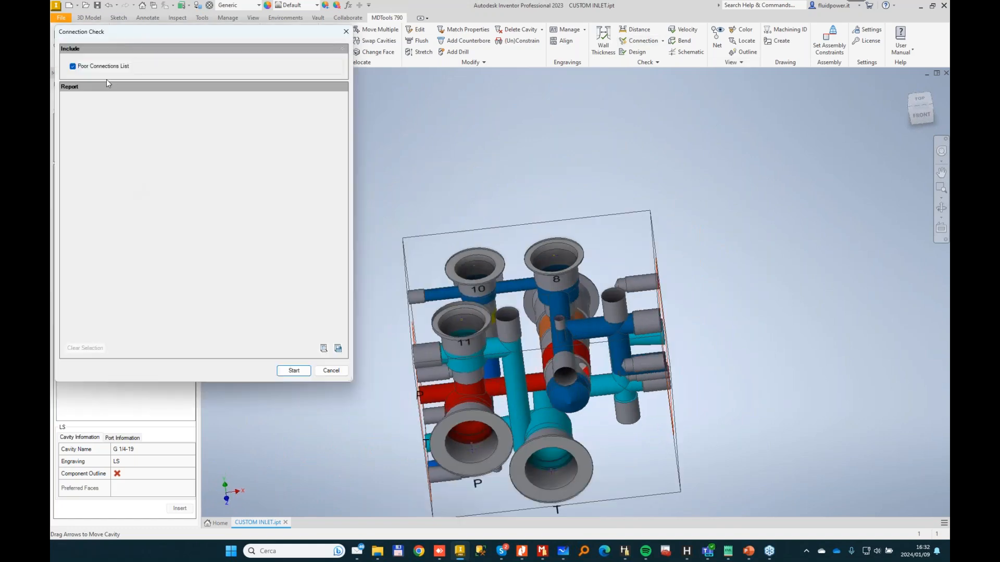
{"action": "left_click", "coordinate": [293, 370]}
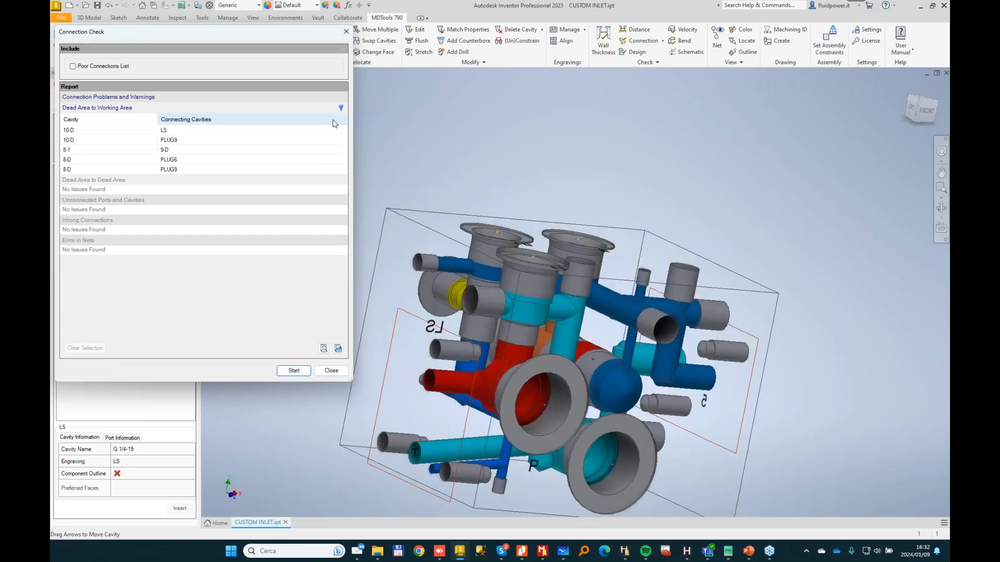
{"action": "left_click", "coordinate": [168, 135]}
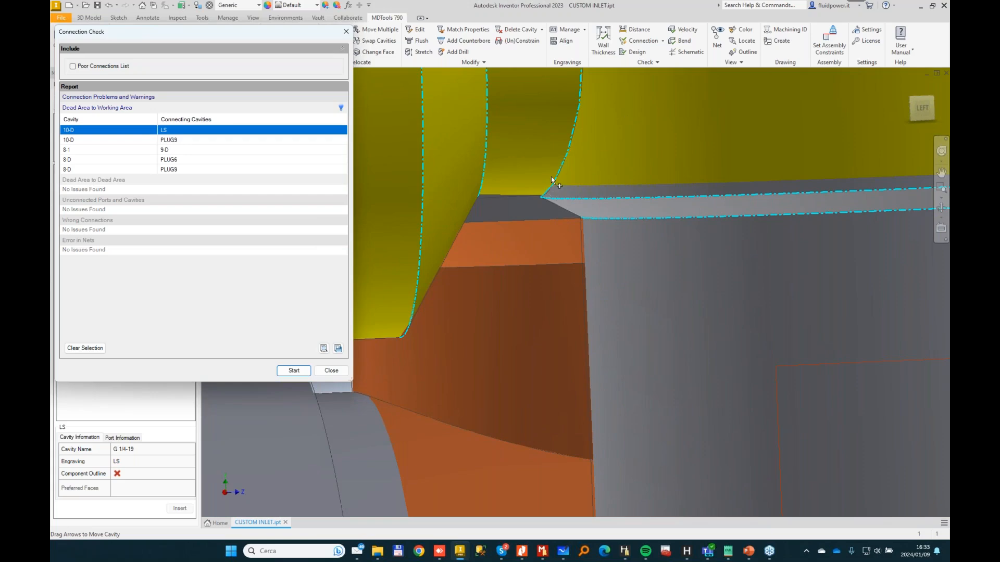
{"action": "scroll", "coordinate": [555, 172], "scroll_direction": "down", "scroll_amount": 5}
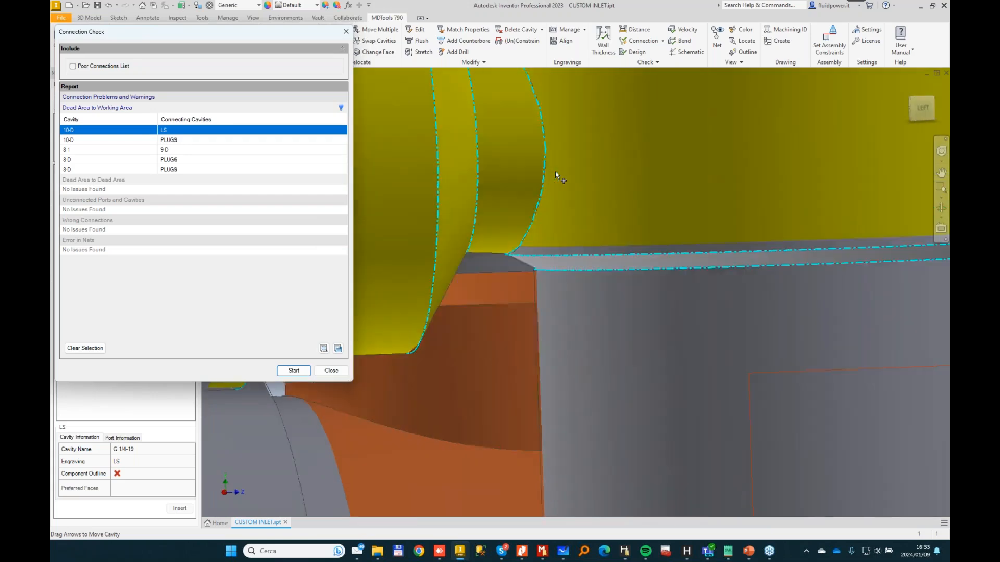
Examine the reported dead-area connections of cavity 10-D with LS and with PLUG9, and close the connection check.
{"action": "middle_click_drag", "start_coordinate": [552, 191], "coordinate": [584, 307], "text": "shift"}
{"action": "scroll", "coordinate": [585, 308], "scroll_direction": "down", "scroll_amount": 1}
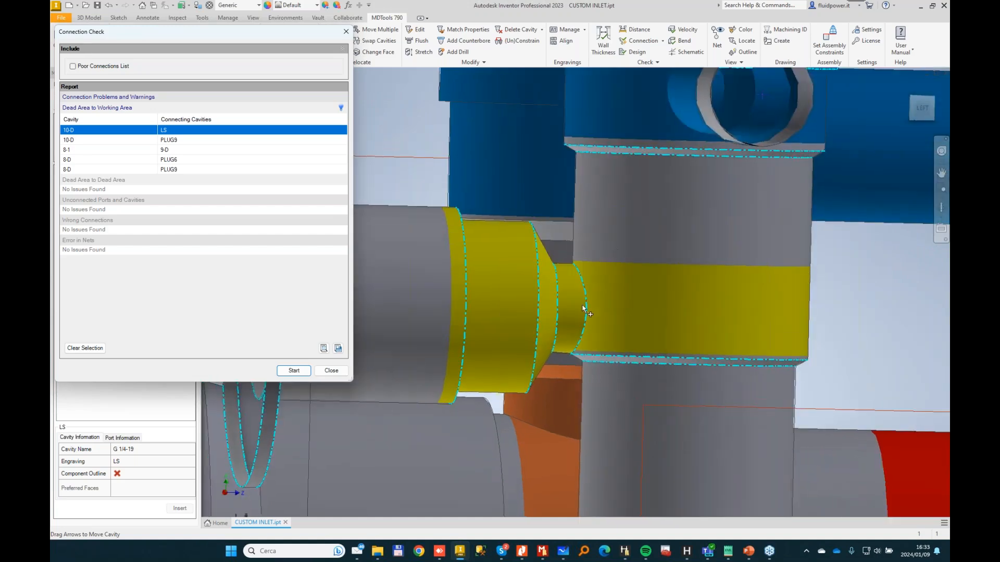
{"action": "scroll", "coordinate": [607, 338], "scroll_direction": "up", "scroll_amount": 4}
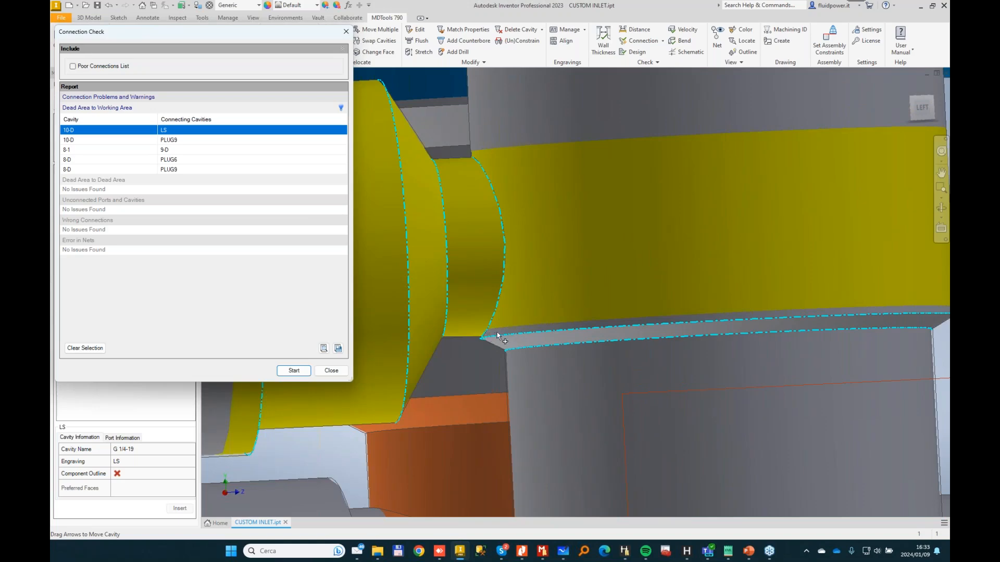
{"action": "scroll", "coordinate": [497, 336], "scroll_direction": "down", "scroll_amount": 6}
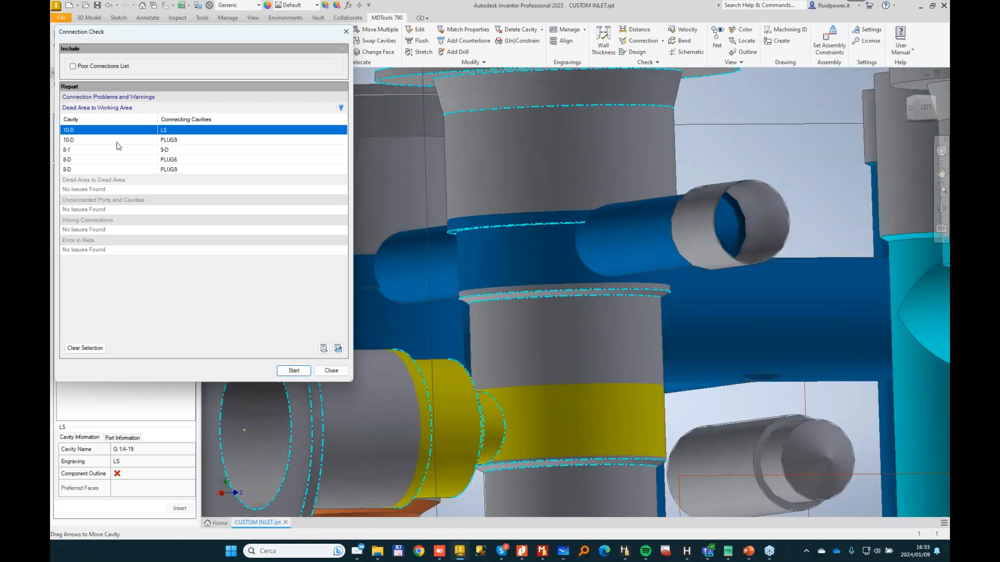
{"action": "left_click", "coordinate": [117, 142]}
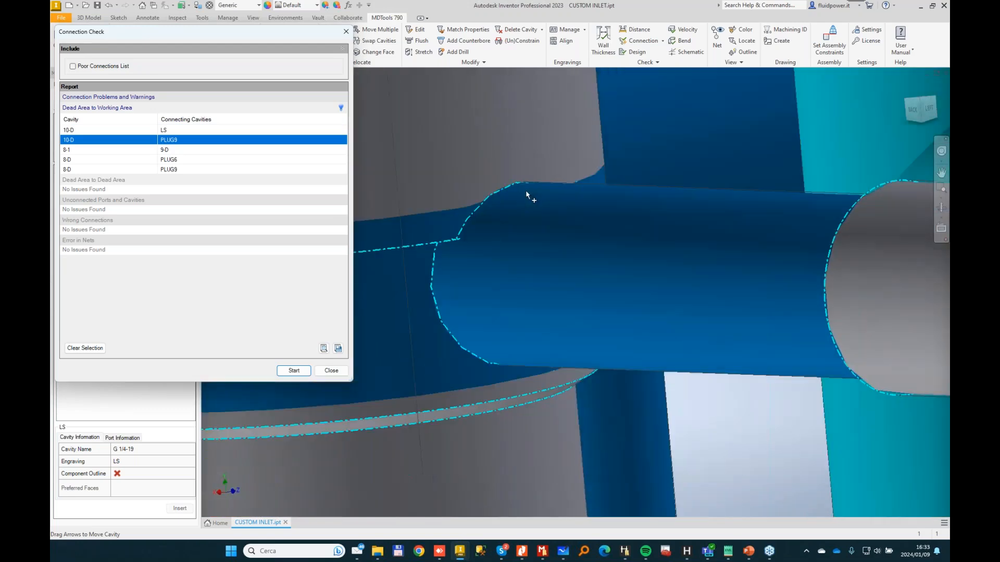
{"action": "scroll", "coordinate": [505, 195], "scroll_direction": "down", "scroll_amount": 8}
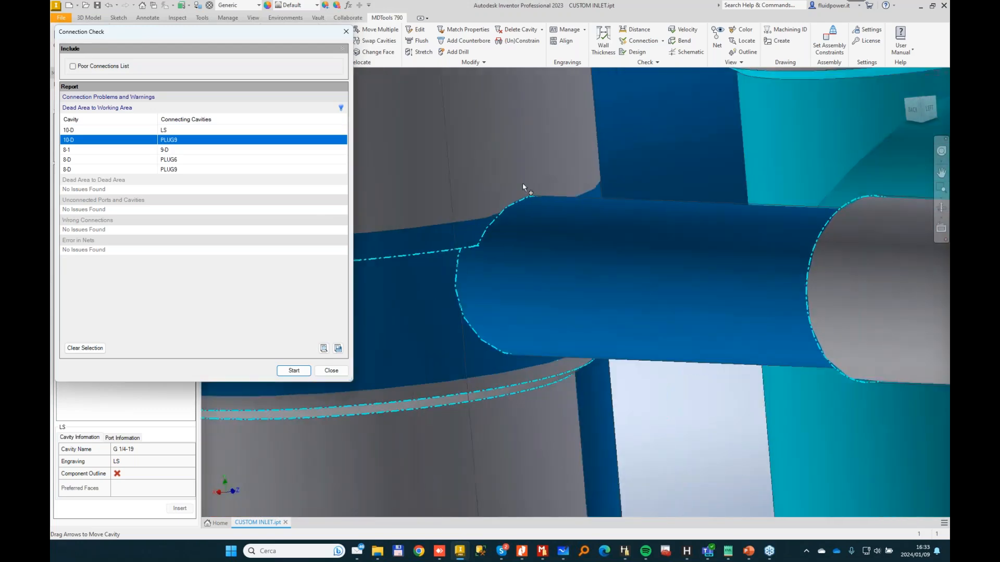
{"action": "scroll", "coordinate": [623, 224], "scroll_direction": "down", "scroll_amount": 1}
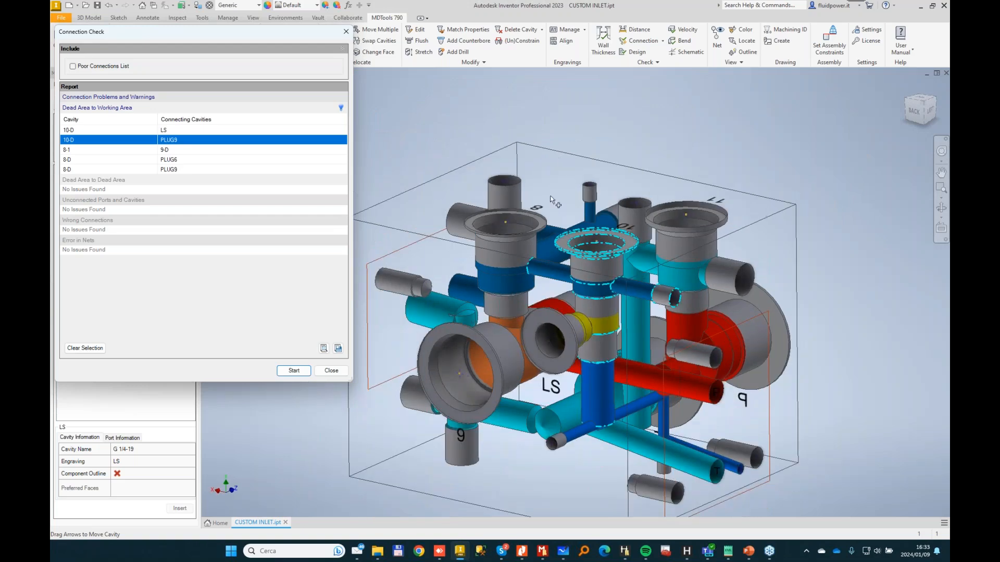
{"action": "middle_click_drag", "start_coordinate": [843, 321], "coordinate": [875, 213], "text": "shift"}
{"action": "middle_click_drag", "start_coordinate": [540, 332], "coordinate": [568, 260], "text": "shift"}
{"action": "scroll", "coordinate": [564, 310], "scroll_direction": "up", "scroll_amount": 4}
{"action": "left_click", "coordinate": [345, 32]}
Stretch the horizontal cyan construction drill that ends beside the vertical cyan drill.
{"action": "left_click", "coordinate": [417, 52]}
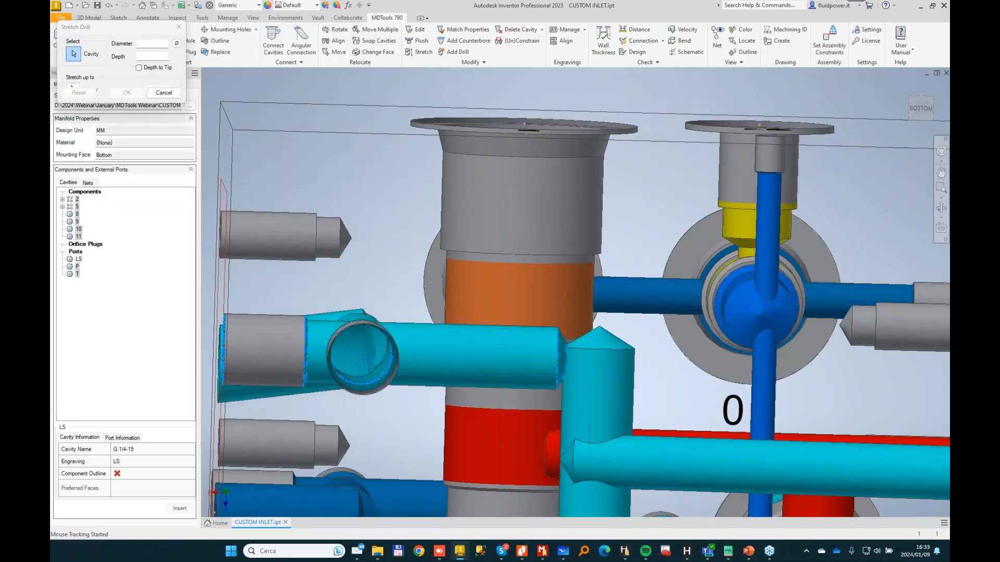
{"action": "left_click", "coordinate": [468, 348]}
{"action": "left_click", "coordinate": [126, 149]}
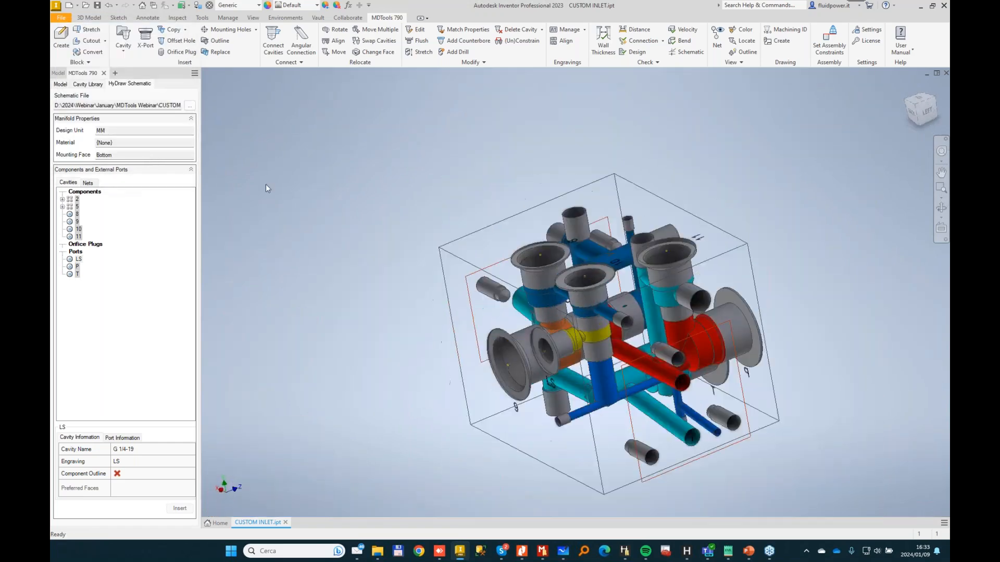
Move the T engraving to the lower right of the T port at X 85, Y 91.
{"action": "scroll", "coordinate": [547, 394], "scroll_direction": "up", "scroll_amount": 3}
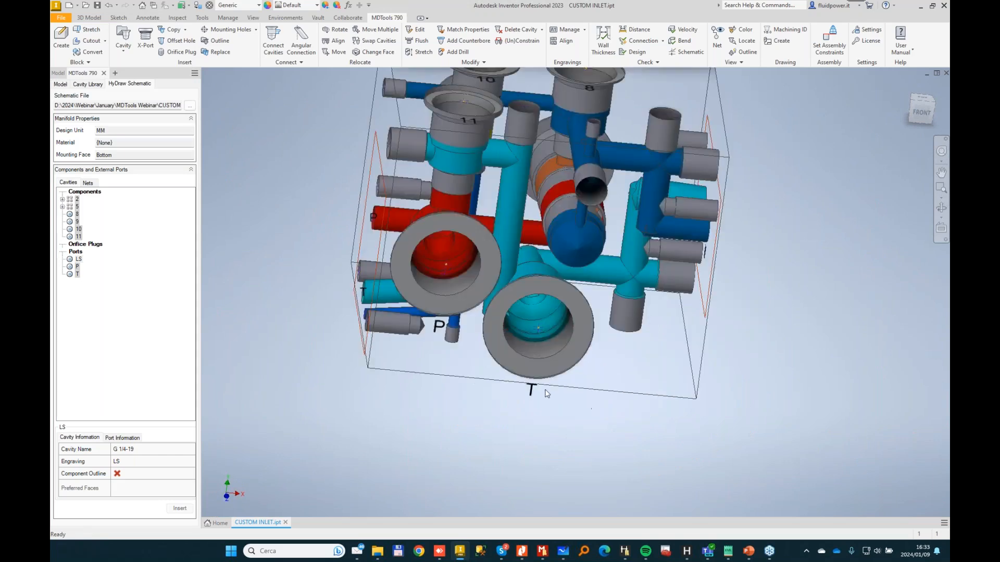
{"action": "double_click", "coordinate": [545, 386]}
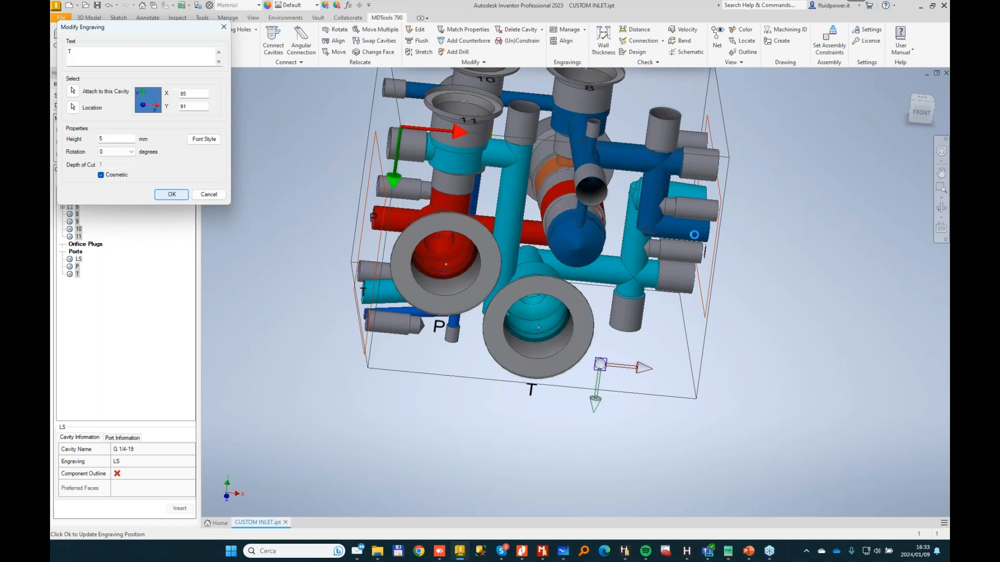
{"action": "key", "text": "Return"}
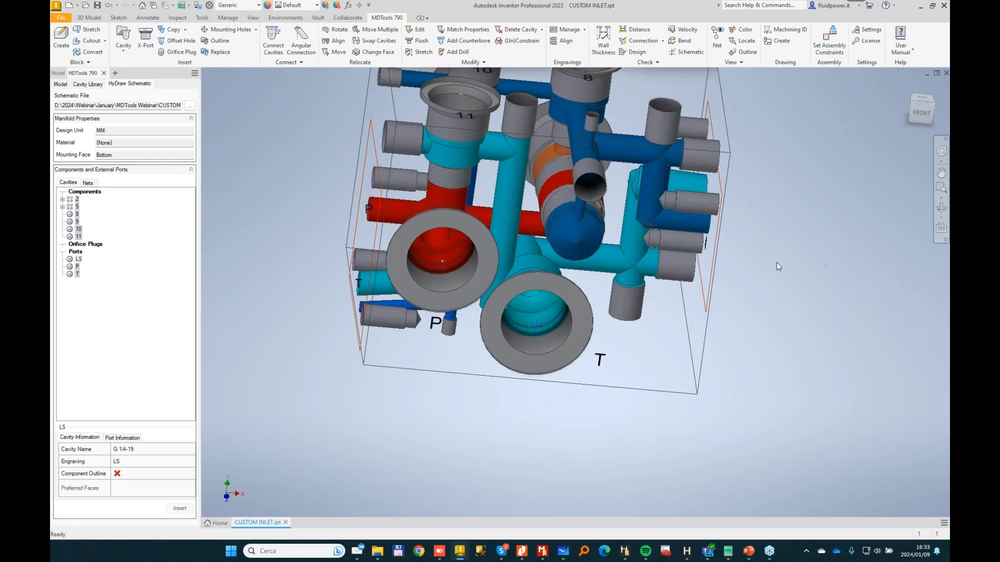
{"action": "middle_click_drag", "start_coordinate": [776, 262], "coordinate": [620, 326], "text": "shift"}
{"action": "middle_click_drag", "start_coordinate": [927, 254], "coordinate": [885, 260], "text": "shift"}
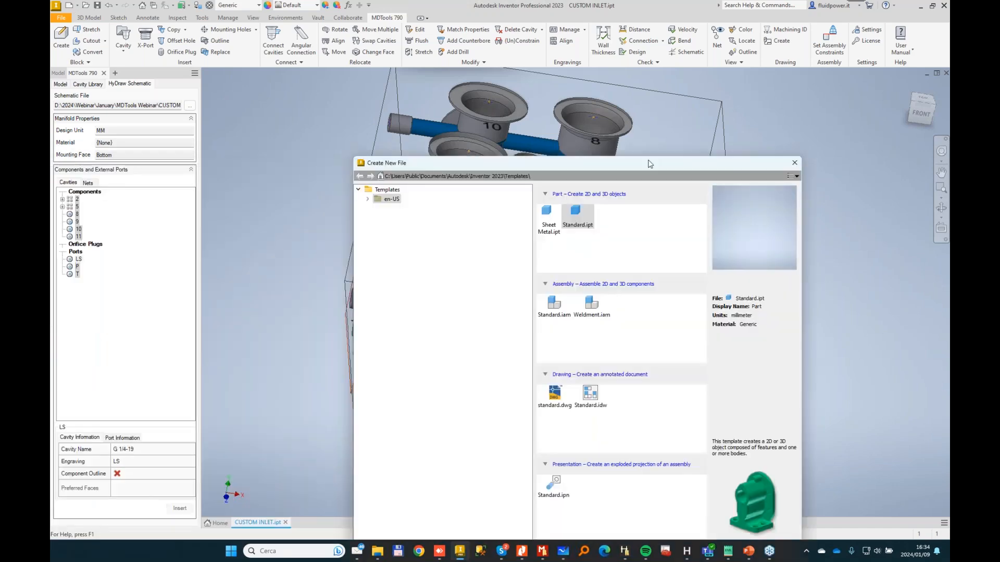
Create a new standard assembly and auto-assemble the CUSTOM INLET.ipt manifold with its cartridge valves and plugs.
{"action": "left_click", "coordinate": [534, 252]}
{"action": "double_click", "coordinate": [535, 250]}
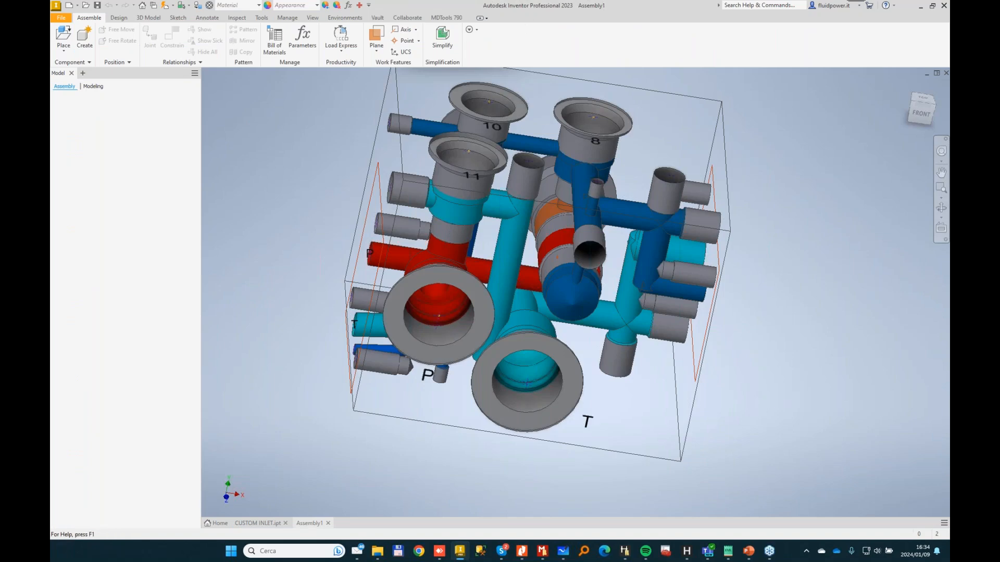
{"action": "left_click", "coordinate": [445, 18]}
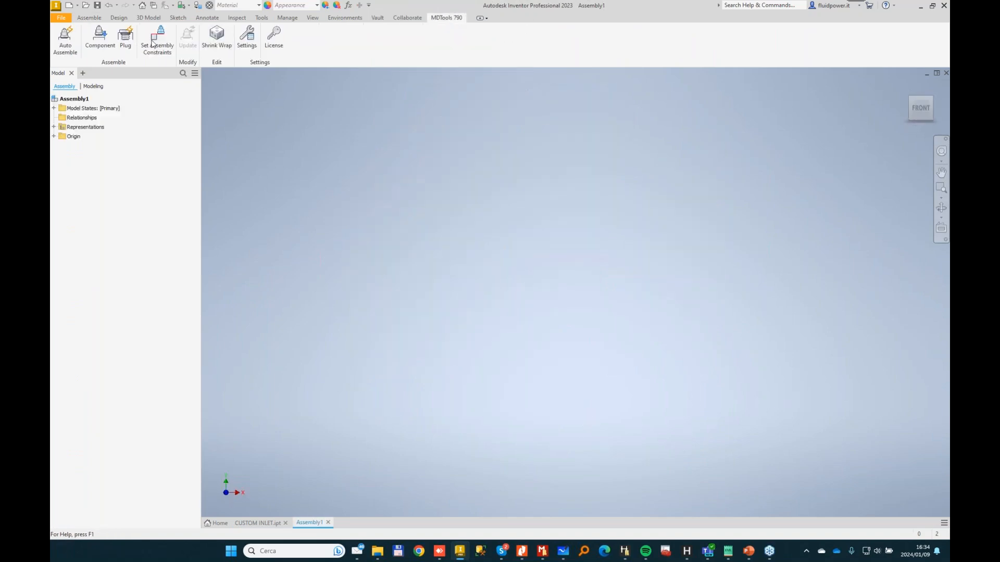
{"action": "left_click", "coordinate": [66, 41]}
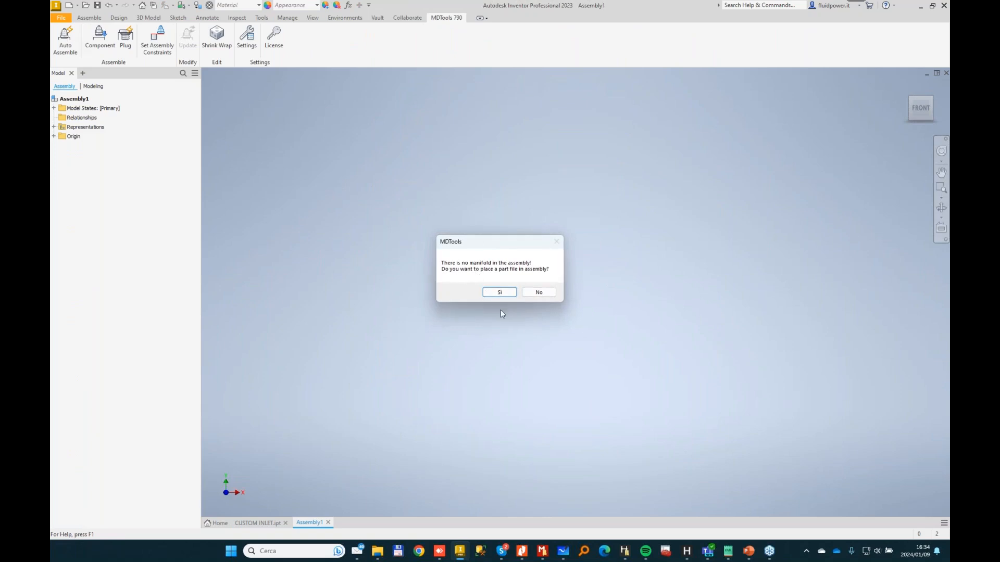
{"action": "left_click", "coordinate": [498, 292]}
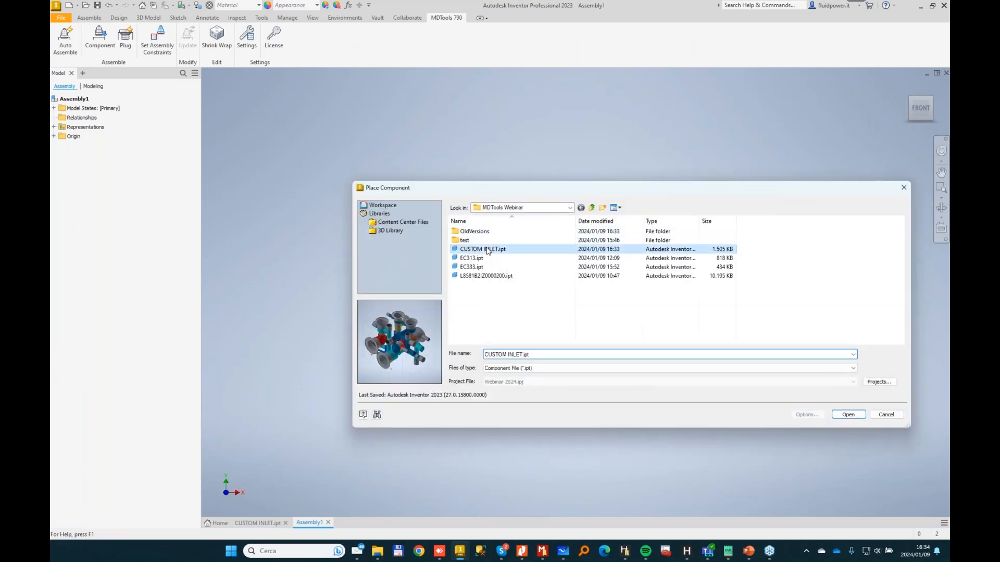
{"action": "left_click", "coordinate": [847, 414]}
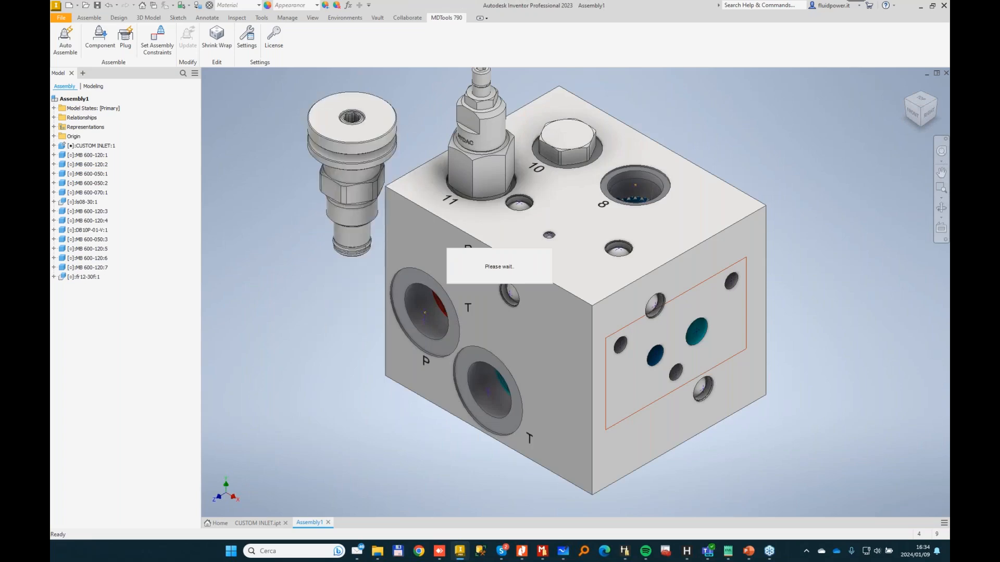
Place the valve component L8581B2IZ0000200.ipt in the assembly, on the left of the manifold.
{"action": "middle_click_drag", "start_coordinate": [362, 226], "coordinate": [805, 208], "text": "shift"}
{"action": "scroll", "coordinate": [745, 246], "scroll_direction": "down", "scroll_amount": 3}
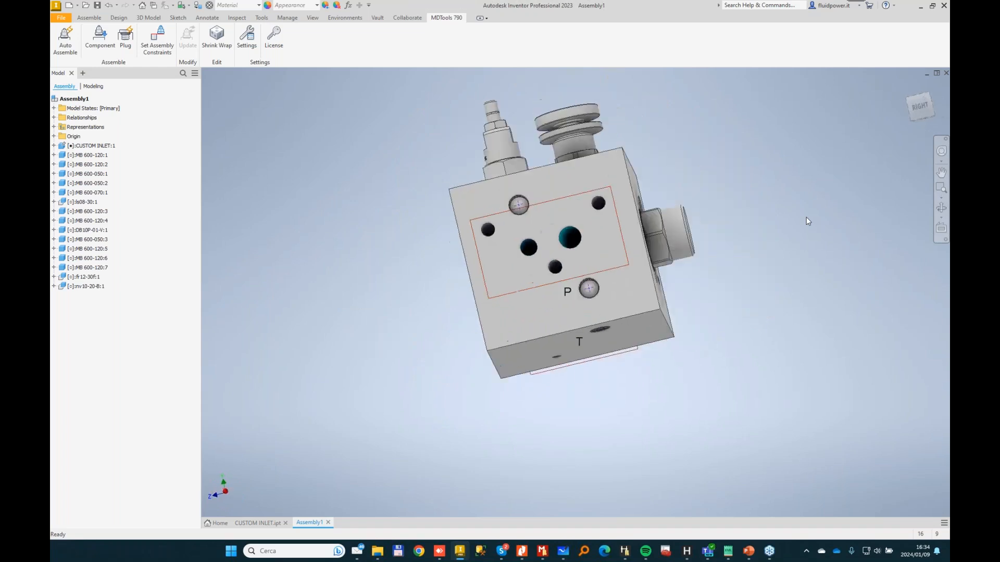
{"action": "left_click", "coordinate": [90, 18]}
{"action": "left_click", "coordinate": [63, 36]}
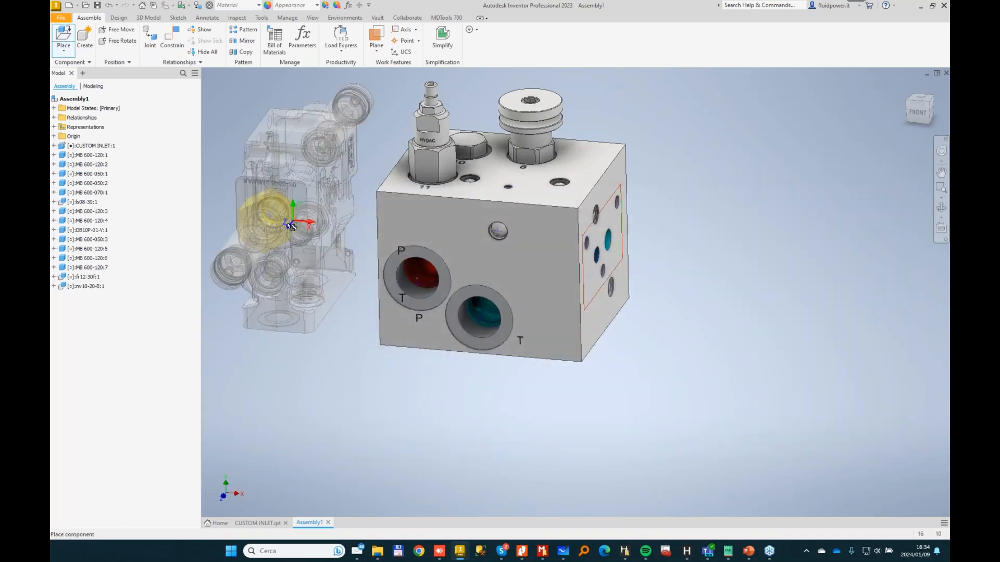
Place one instance of the EC313.ipt block in the assembly, on the right of the manifold.
{"action": "left_click", "coordinate": [64, 34]}
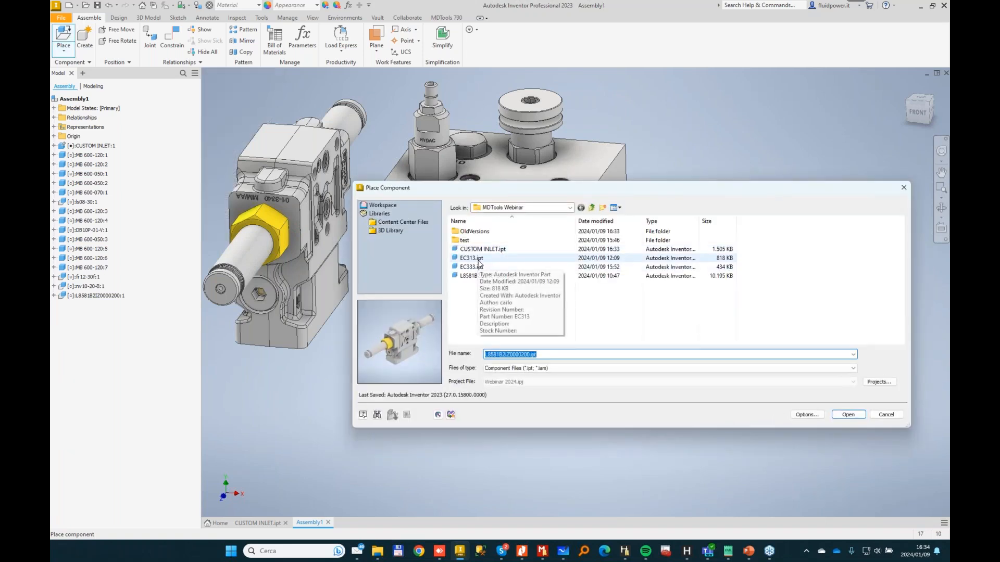
{"action": "left_click", "coordinate": [478, 259]}
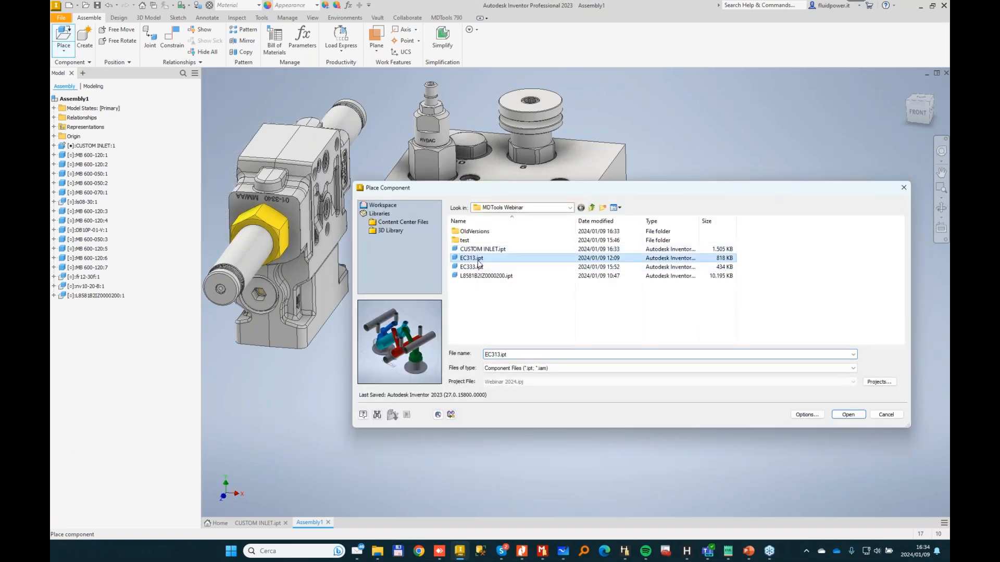
{"action": "left_click", "coordinate": [848, 414]}
{"action": "left_click", "coordinate": [727, 286]}
{"action": "key", "text": "Escape"}
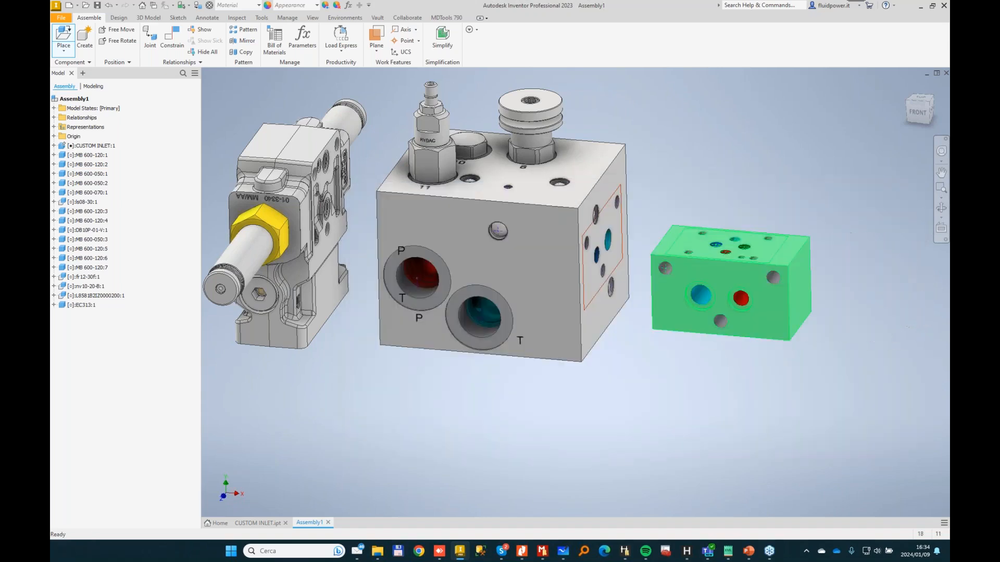
Place one instance of the EC333.ipt plate in the assembly, to the right of the EC313 block.
{"action": "left_click", "coordinate": [73, 49]}
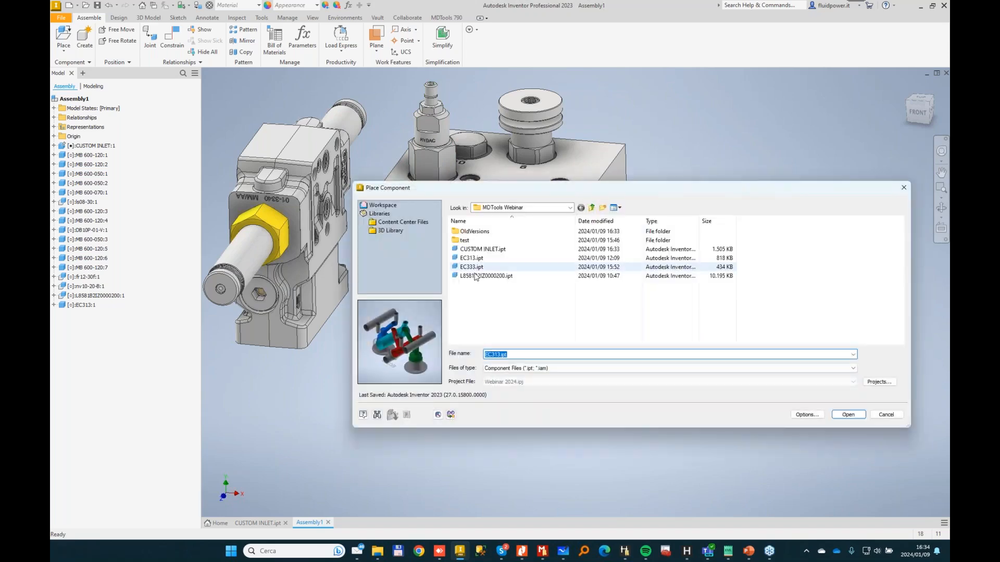
{"action": "left_click", "coordinate": [474, 268]}
{"action": "left_click", "coordinate": [848, 414]}
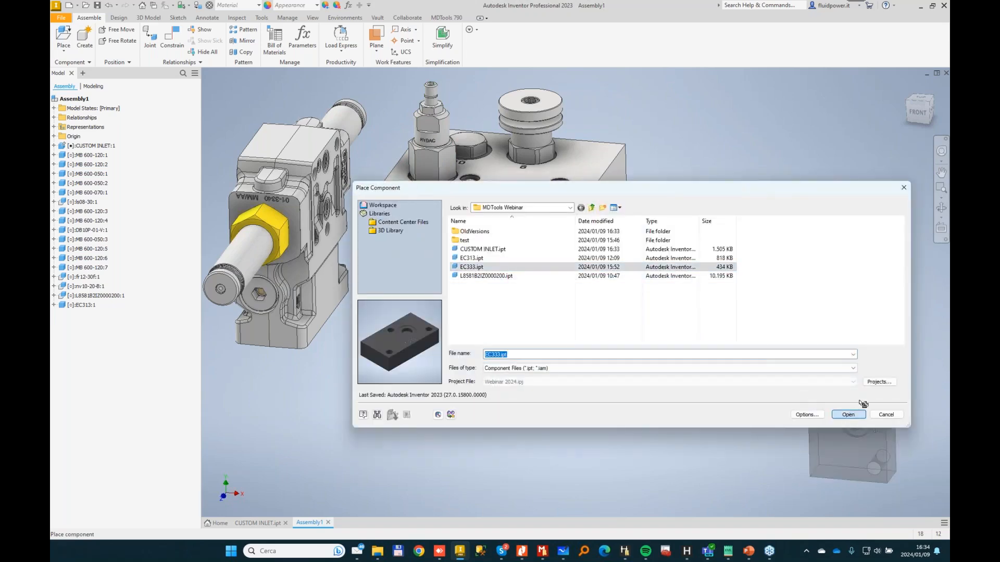
{"action": "left_click", "coordinate": [884, 314]}
{"action": "key", "text": "Escape"}
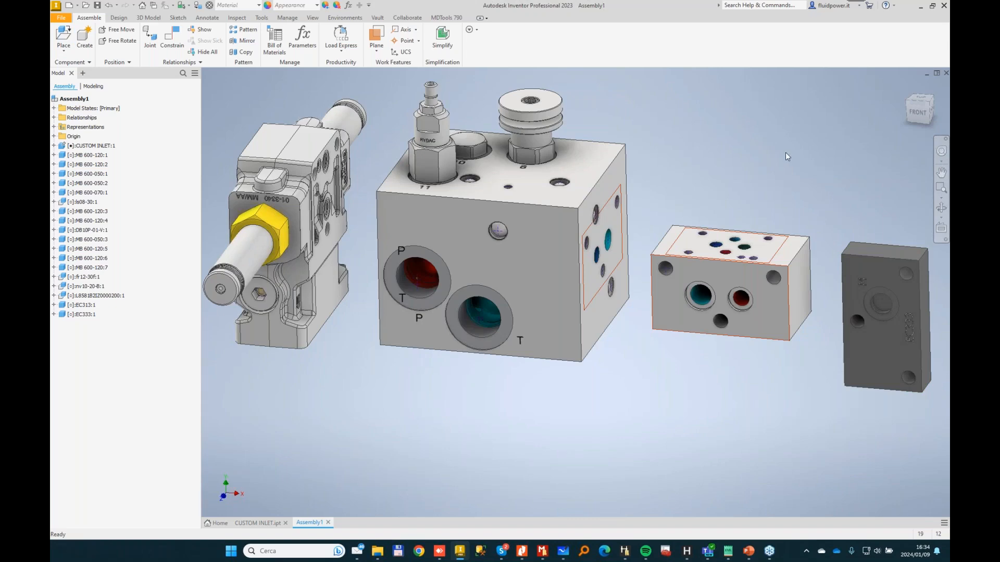
Mate the EC313 block to the manifold's right face with 0 mm offset and align one of its mounting holes with the outlined pattern's hole.
{"action": "left_click", "coordinate": [172, 36]}
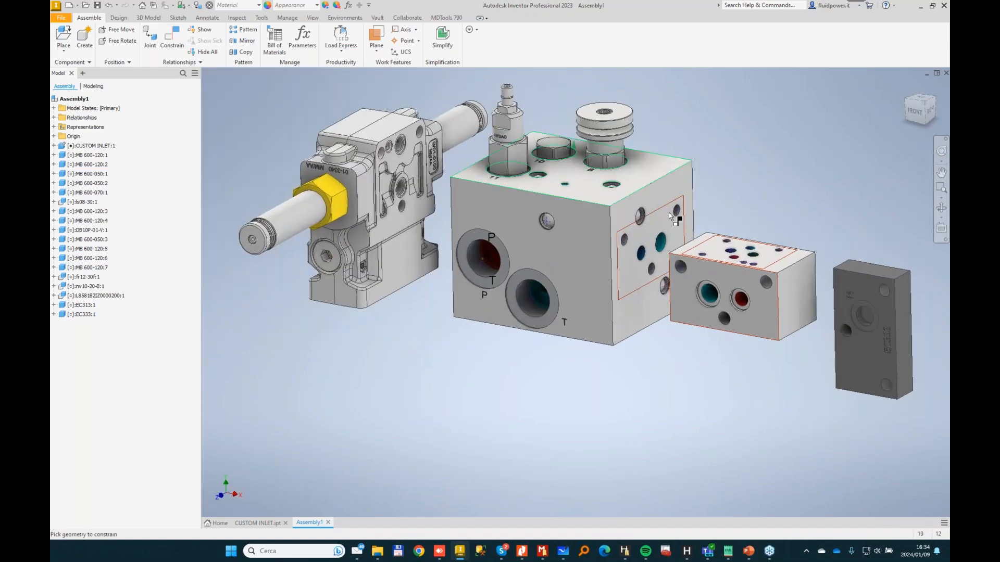
{"action": "left_click", "coordinate": [717, 271]}
{"action": "left_click", "coordinate": [645, 245]}
{"action": "left_click", "coordinate": [308, 399]}
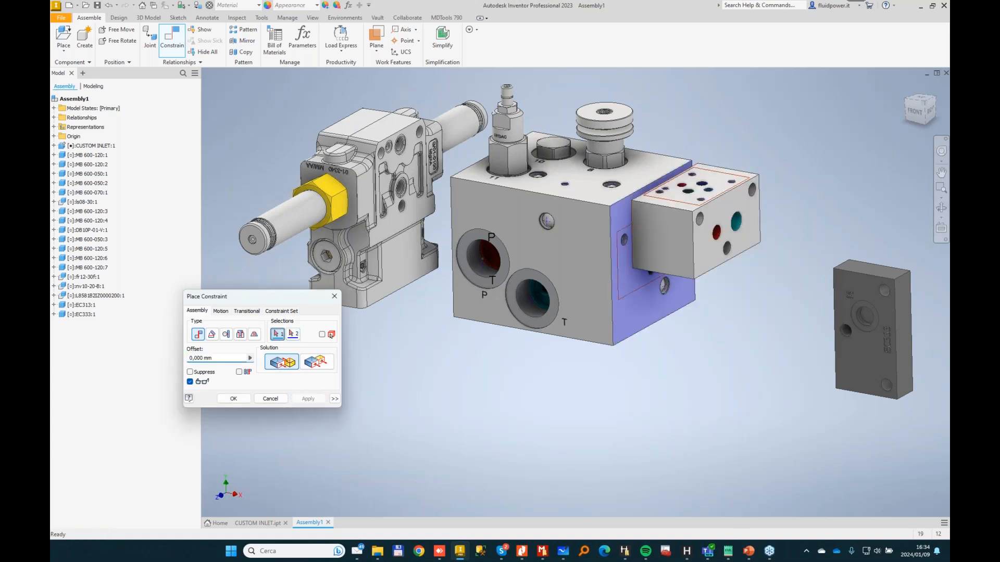
{"action": "scroll", "coordinate": [707, 218], "scroll_direction": "down", "scroll_amount": 3}
{"action": "left_click", "coordinate": [696, 221]}
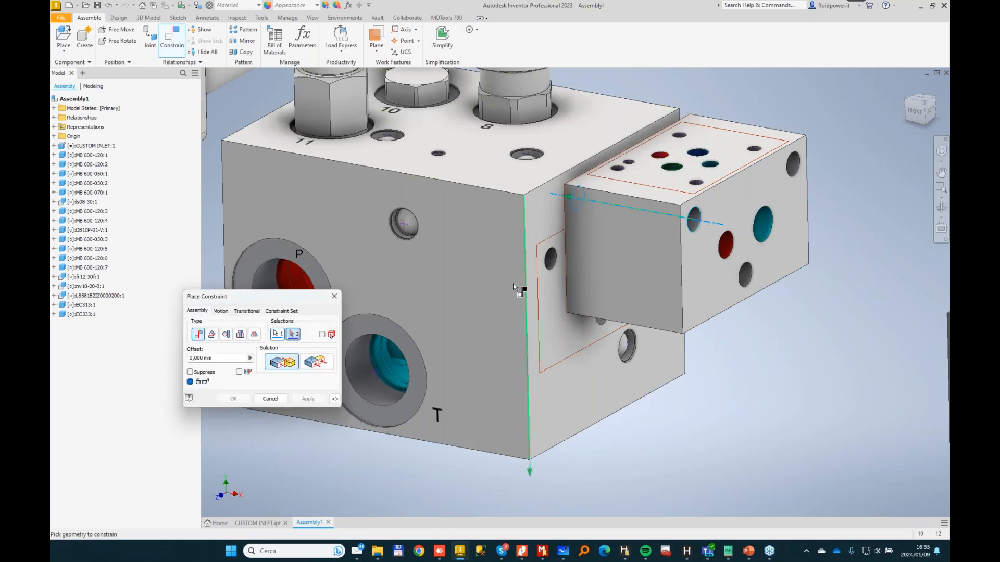
{"action": "left_click", "coordinate": [550, 258]}
{"action": "left_click", "coordinate": [309, 399]}
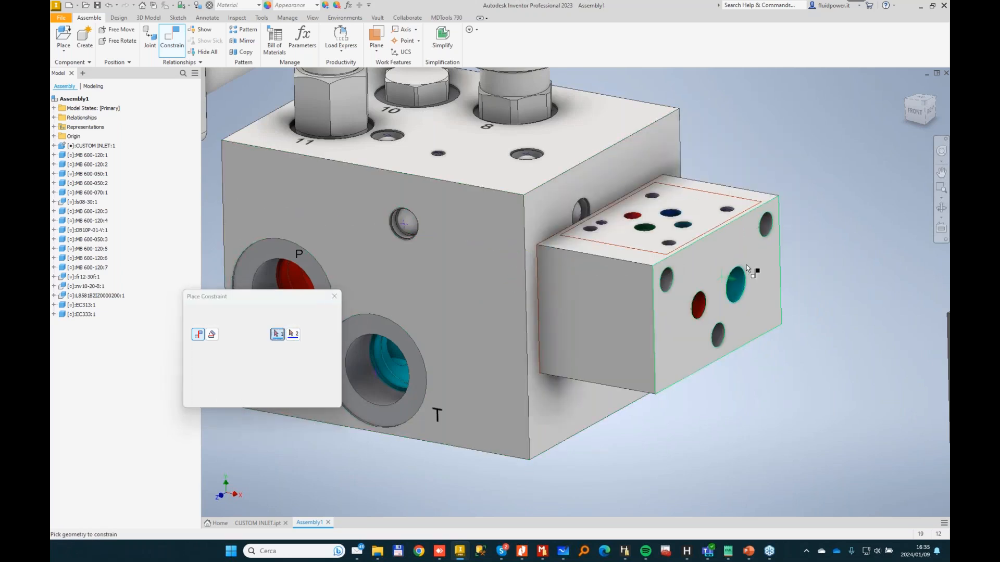
Mate the axis of the valve's upper corner mounting hole to the lower front hole of the manifold's left-face pattern.
{"action": "scroll", "coordinate": [764, 227], "scroll_direction": "up", "scroll_amount": 2}
{"action": "middle_click_drag", "start_coordinate": [507, 250], "coordinate": [546, 242], "text": "shift"}
{"action": "scroll", "coordinate": [547, 242], "scroll_direction": "down", "scroll_amount": 3}
{"action": "middle_click_drag", "start_coordinate": [492, 171], "coordinate": [480, 157], "text": "shift"}
{"action": "scroll", "coordinate": [477, 146], "scroll_direction": "down", "scroll_amount": 2}
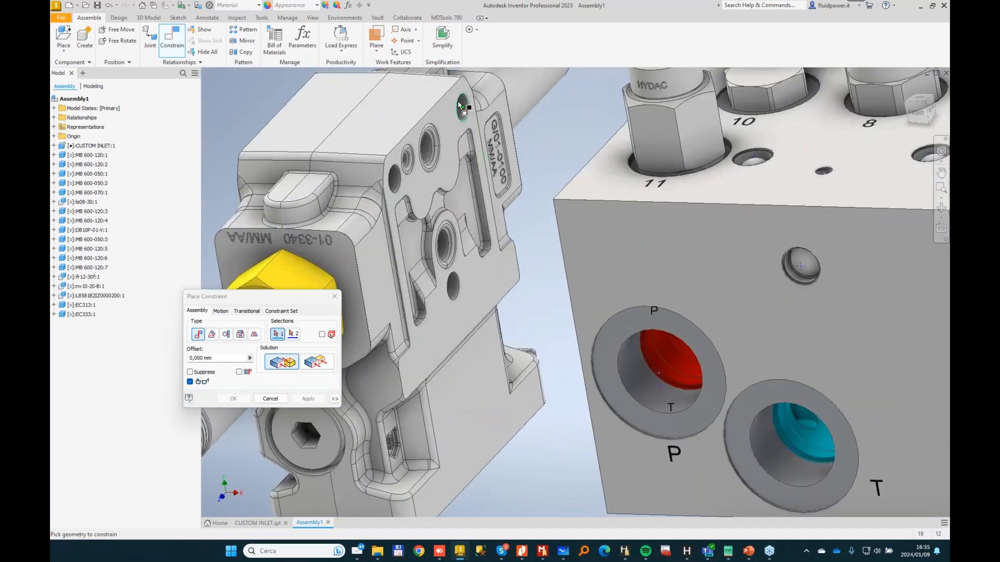
{"action": "left_click", "coordinate": [466, 106]}
{"action": "middle_click_drag", "start_coordinate": [466, 106], "coordinate": [622, 221], "text": "shift"}
{"action": "scroll", "coordinate": [468, 214], "scroll_direction": "down", "scroll_amount": 2}
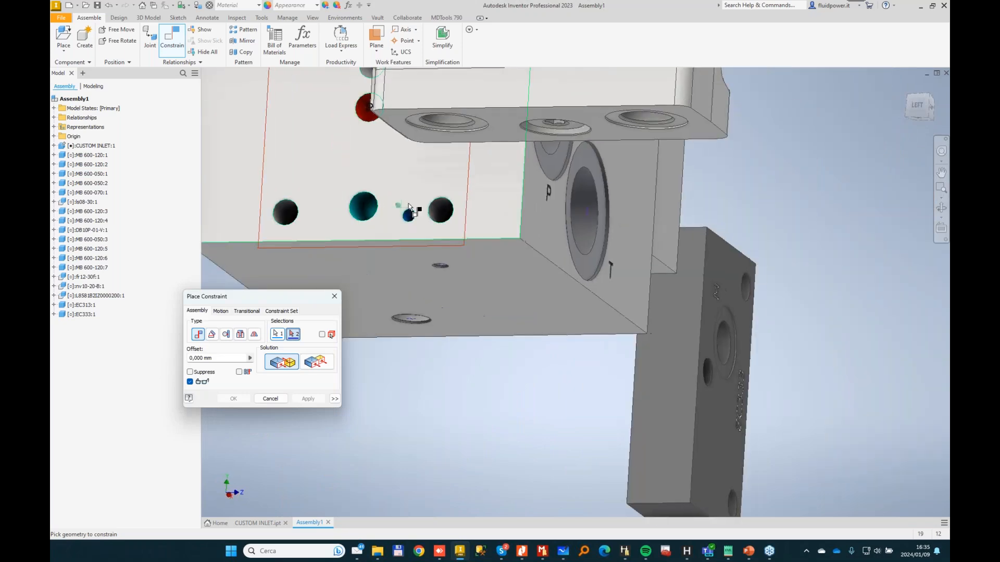
{"action": "left_click", "coordinate": [439, 211]}
{"action": "scroll", "coordinate": [400, 214], "scroll_direction": "up", "scroll_amount": 3}
{"action": "left_click", "coordinate": [308, 399]}
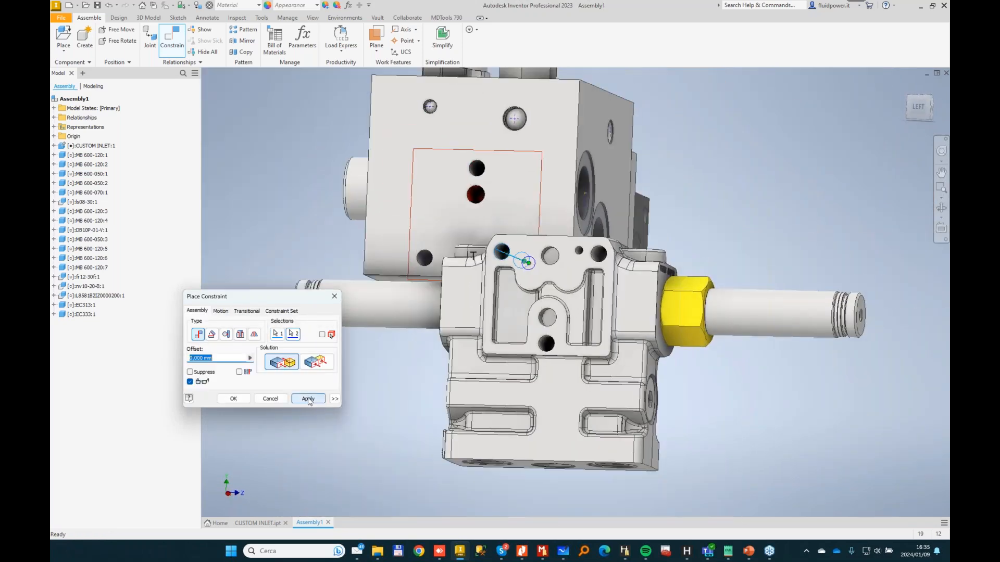
Mate the valve's other mounting hole to the lower rear hole of the manifold's left-face pattern.
{"action": "scroll", "coordinate": [663, 260], "scroll_direction": "down", "scroll_amount": 2}
{"action": "middle_click_drag", "start_coordinate": [661, 260], "coordinate": [632, 273], "text": "shift"}
{"action": "left_click", "coordinate": [599, 292]}
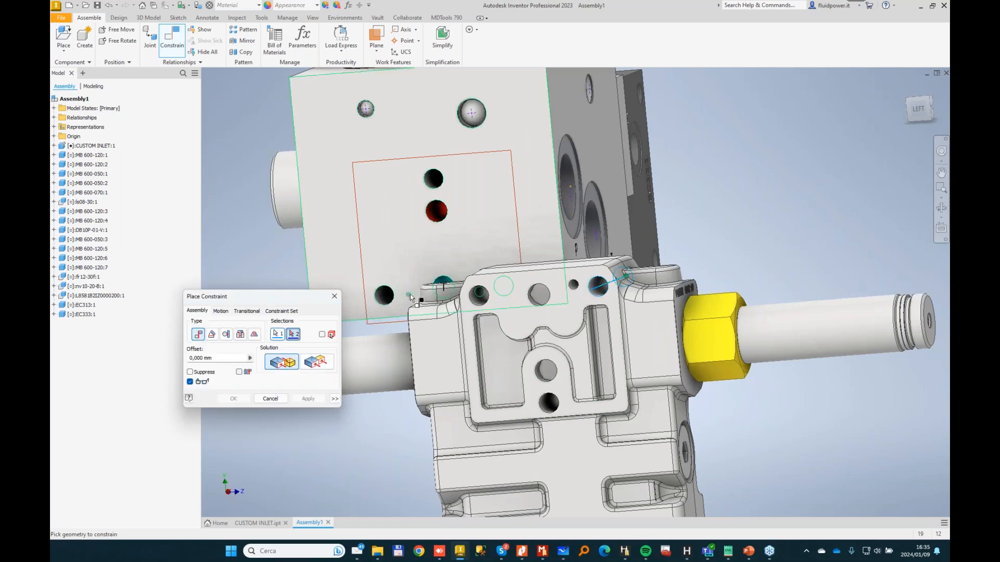
{"action": "left_click", "coordinate": [385, 296]}
{"action": "left_click", "coordinate": [303, 401]}
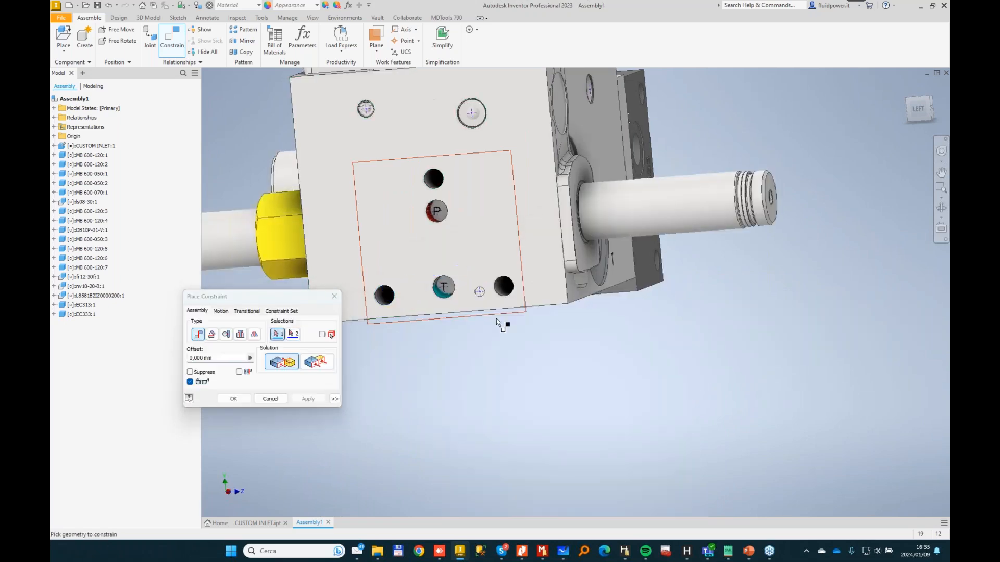
End the constraint placement and pull the valve out of the manifold block, away from its left face.
{"action": "middle_click_drag", "start_coordinate": [692, 289], "coordinate": [618, 312], "text": "shift"}
{"action": "key", "text": "Escape"}
{"action": "left_click", "coordinate": [563, 125]}
{"action": "left_click_drag", "start_coordinate": [562, 125], "coordinate": [428, 144]}
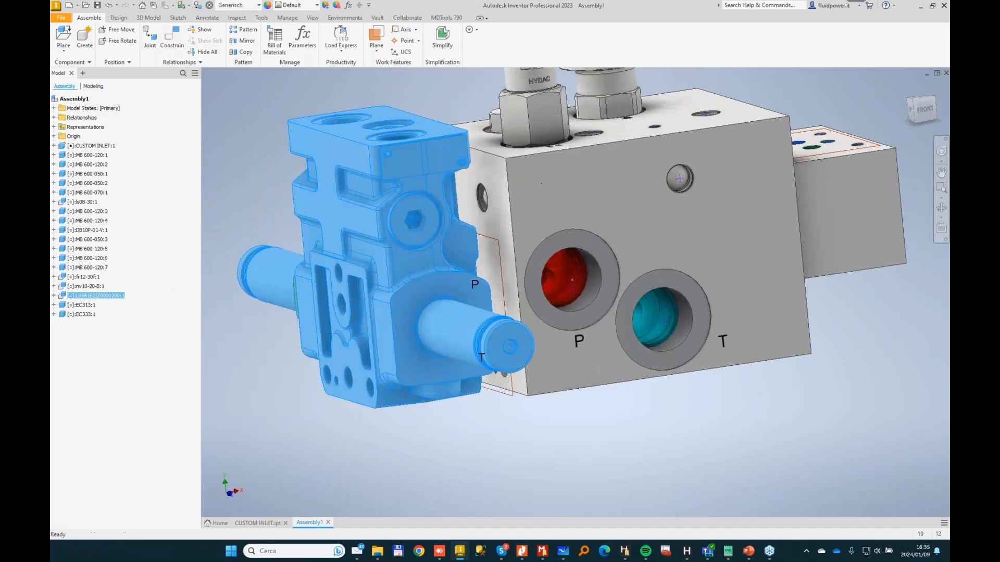
Mate the L8581B2IZ0000200 valve's side face to the manifold's left face with 0 mm offset.
{"action": "left_click", "coordinate": [164, 42]}
{"action": "middle_click_drag", "start_coordinate": [469, 136], "coordinate": [505, 151], "text": "shift"}
{"action": "left_click", "coordinate": [460, 171]}
{"action": "middle_click_drag", "start_coordinate": [526, 216], "coordinate": [454, 232], "text": "shift"}
{"action": "left_click", "coordinate": [456, 230]}
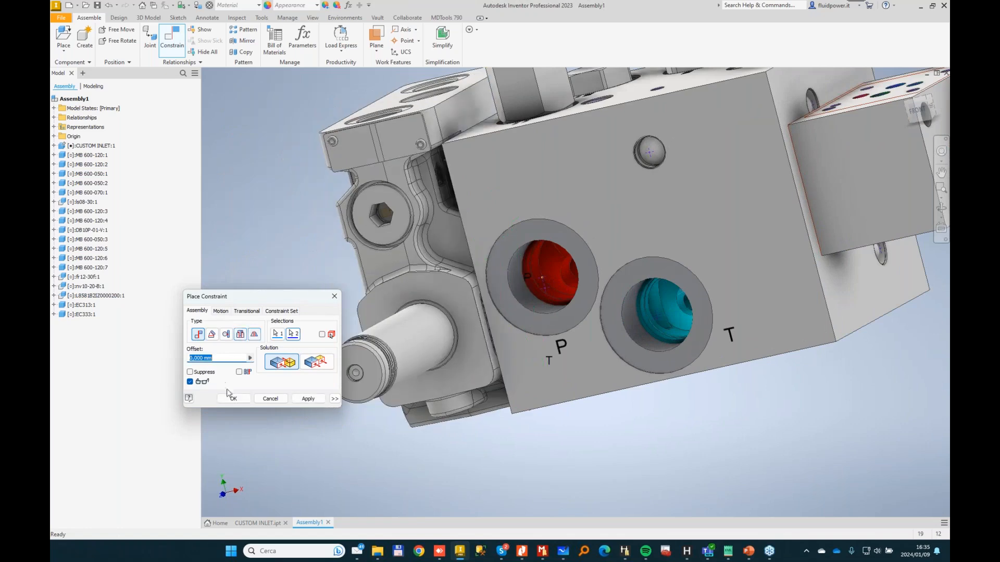
{"action": "left_click", "coordinate": [236, 399]}
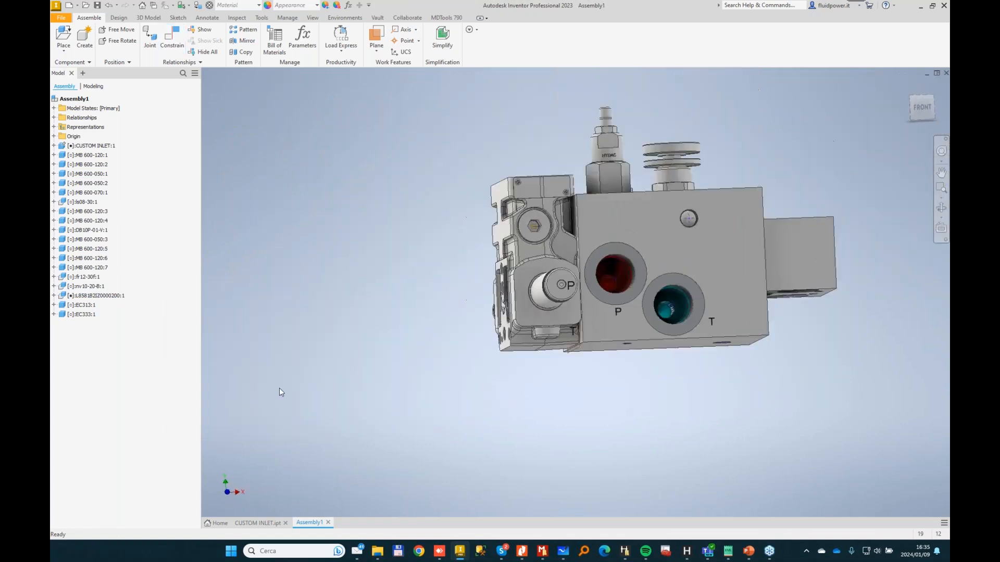
Pattern the L8581B2IZ0000200 valve along the manifold's top front edge as 4 instances spaced 45 mm, extending away from the manifold.
{"action": "left_click", "coordinate": [244, 29]}
{"action": "left_click", "coordinate": [482, 234]}
{"action": "left_click", "coordinate": [235, 108]}
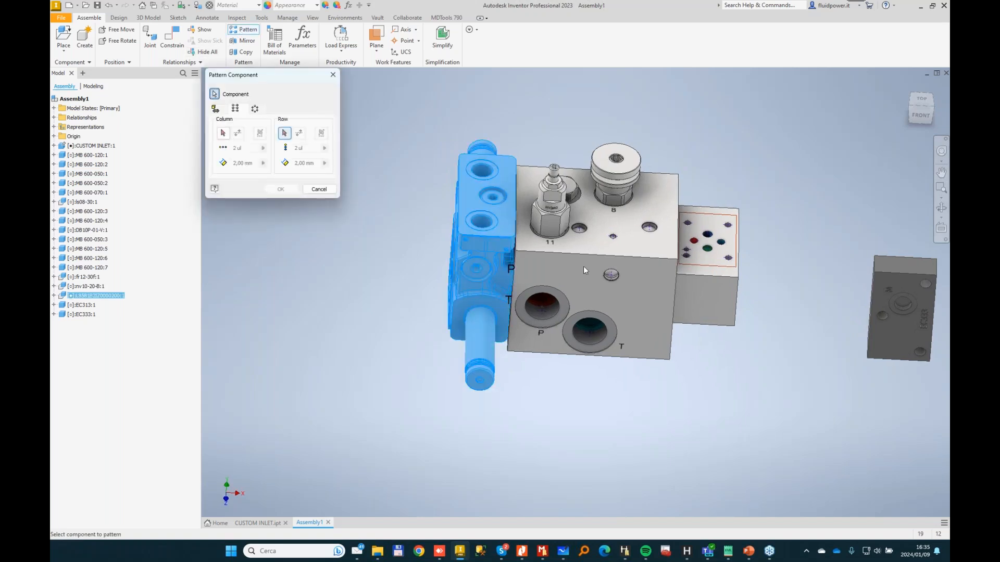
{"action": "left_click", "coordinate": [561, 251]}
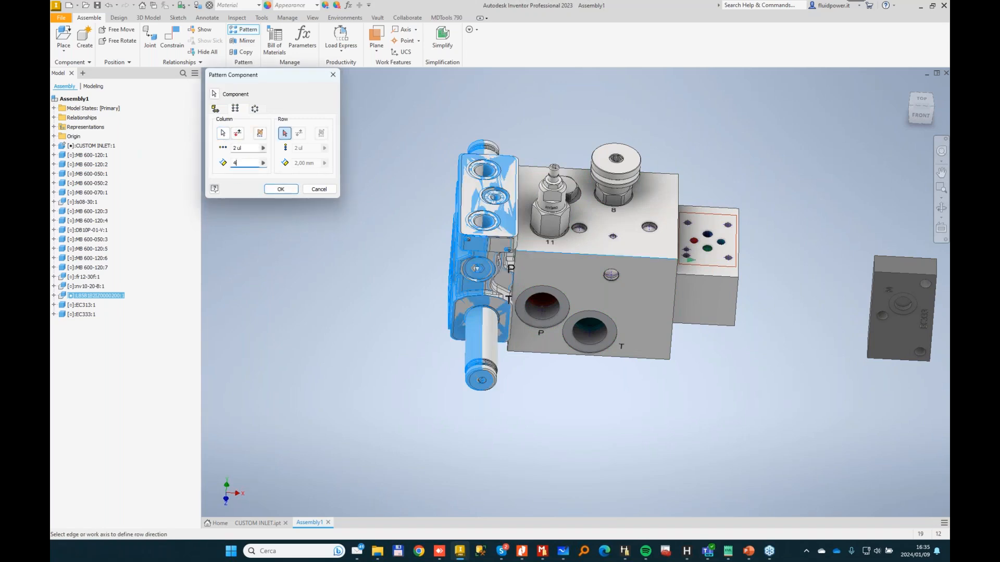
{"action": "left_click", "coordinate": [237, 134]}
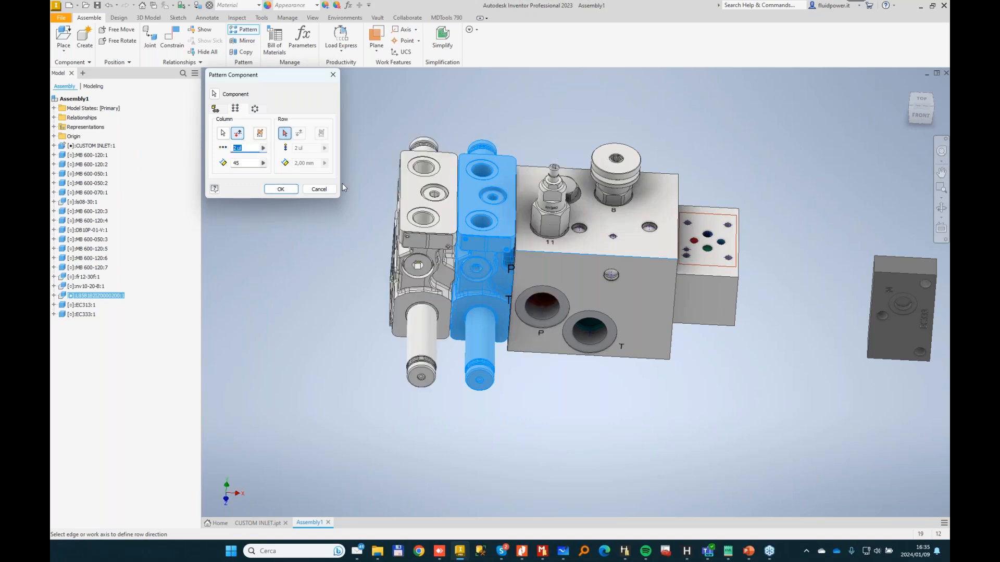
{"action": "type", "text": "4"}
{"action": "left_click", "coordinate": [281, 189]}
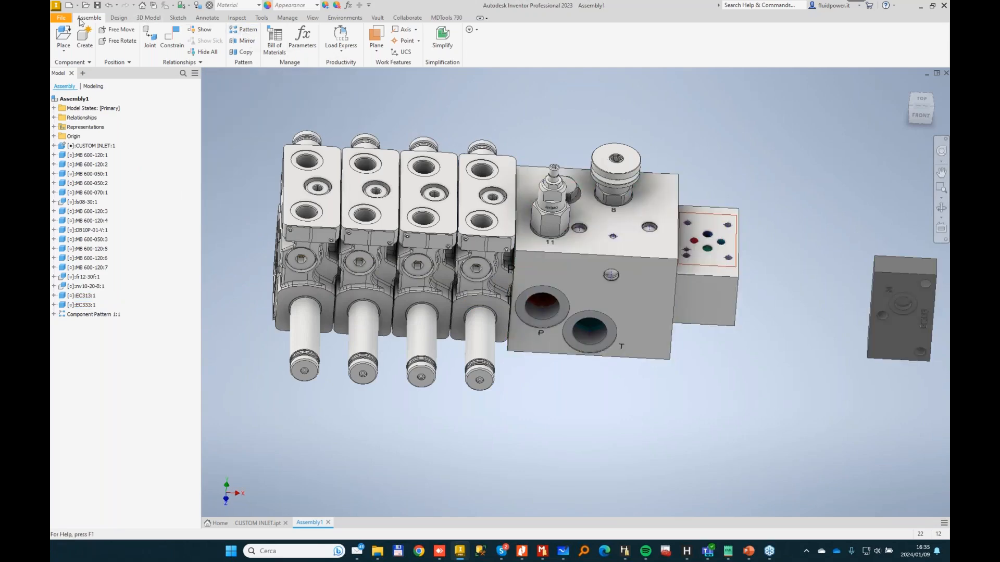
Start placing a component and open the Bosch Rexroth folder of the 3D Library.
{"action": "left_click", "coordinate": [63, 36]}
{"action": "left_click", "coordinate": [390, 231]}
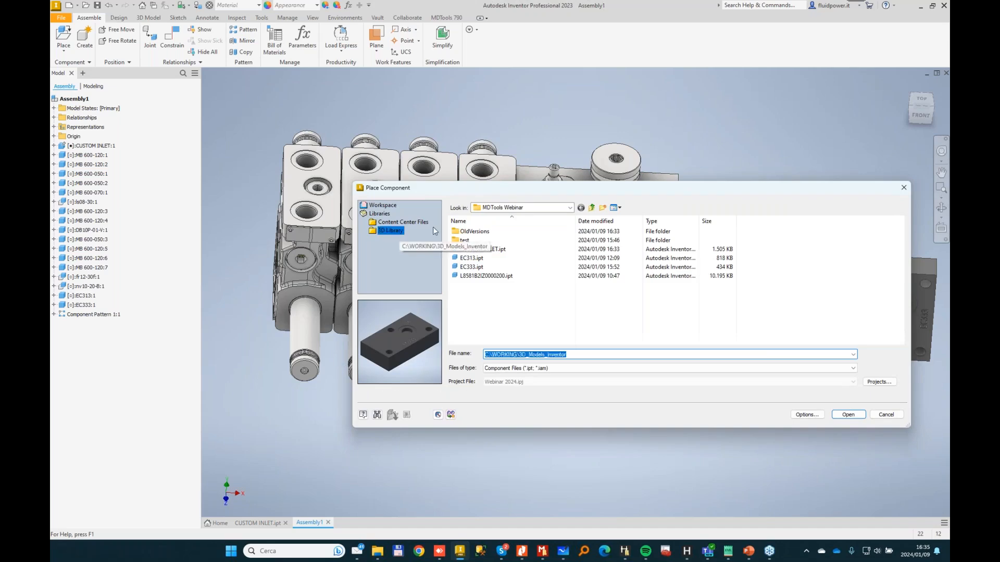
{"action": "left_click", "coordinate": [488, 259]}
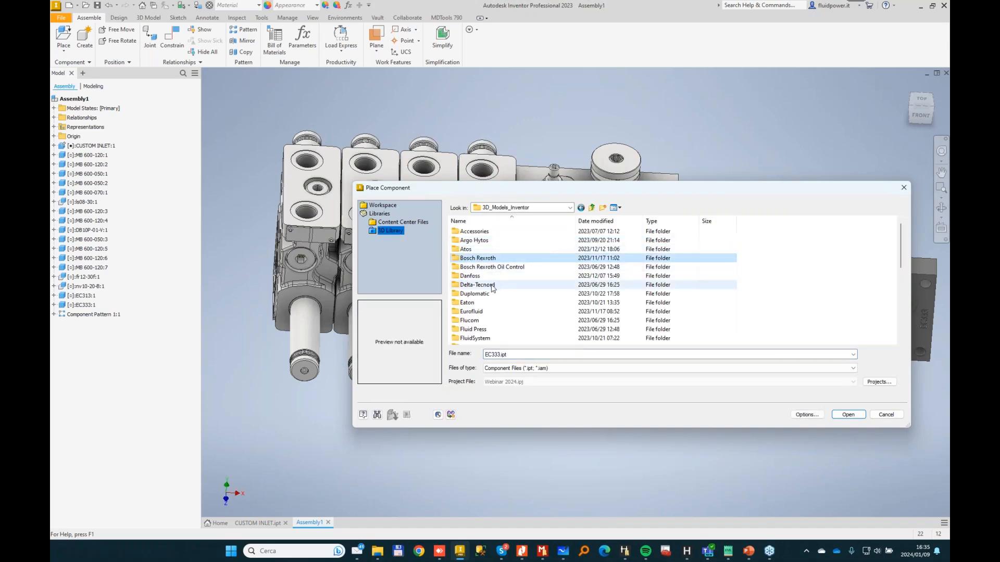
{"action": "double_click", "coordinate": [487, 259]}
Examine the previews of the 4WE6 directional valve files to find a suitable model with two solenoids.
{"action": "left_click", "coordinate": [490, 266]}
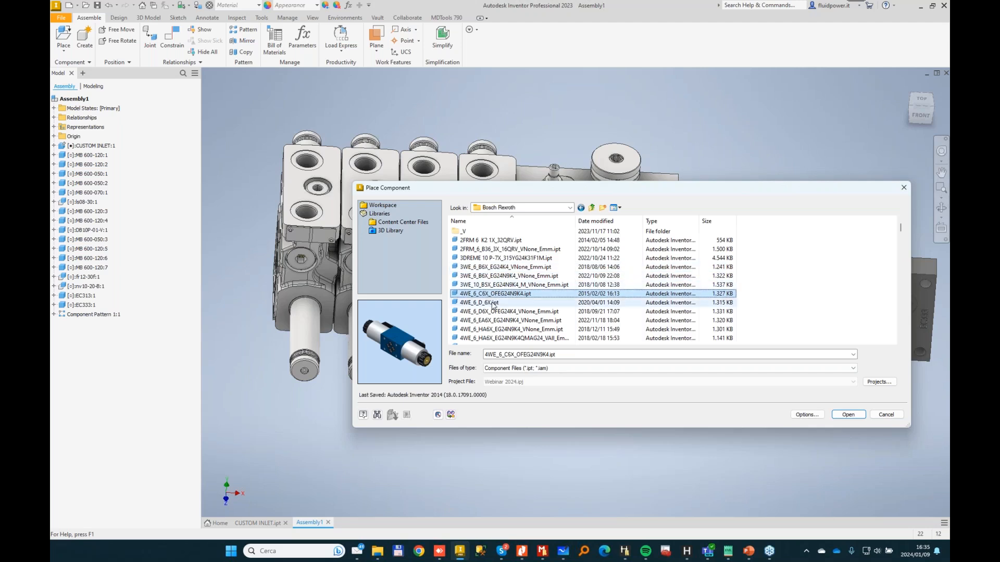
{"action": "scroll", "coordinate": [511, 308], "scroll_direction": "down", "scroll_amount": 1}
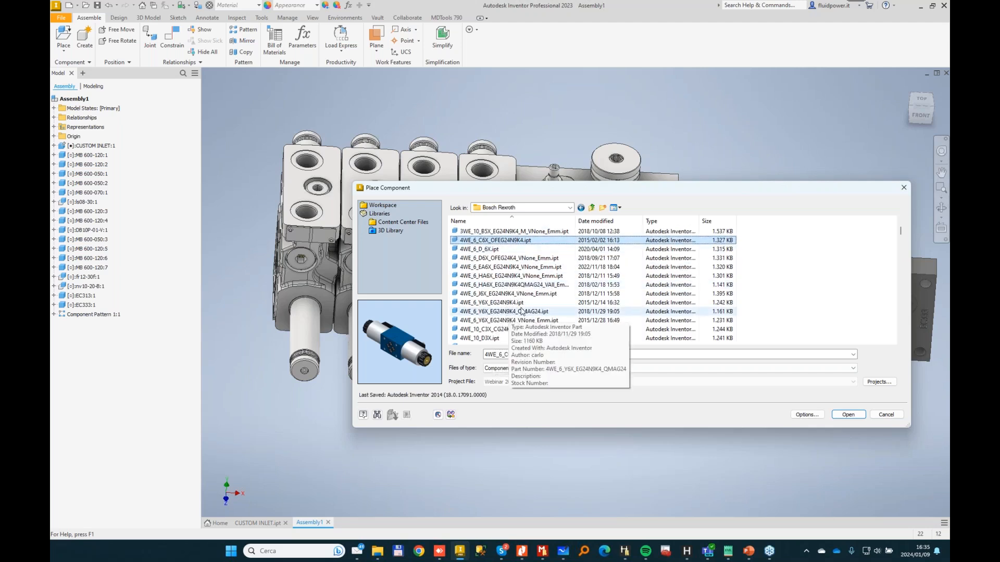
{"action": "scroll", "coordinate": [519, 295], "scroll_direction": "down", "scroll_amount": 3}
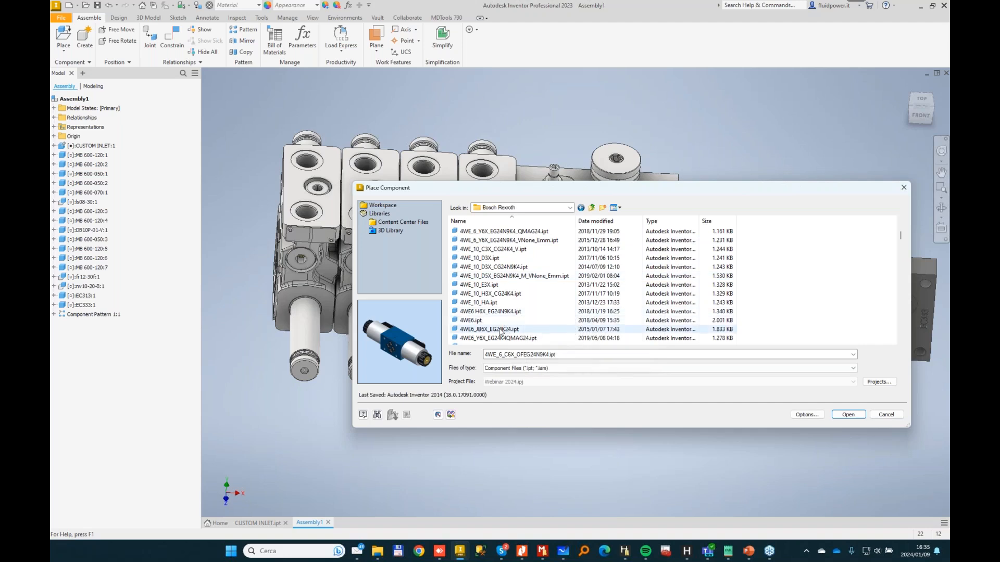
{"action": "left_click", "coordinate": [500, 330]}
{"action": "scroll", "coordinate": [521, 329], "scroll_direction": "down", "scroll_amount": 1}
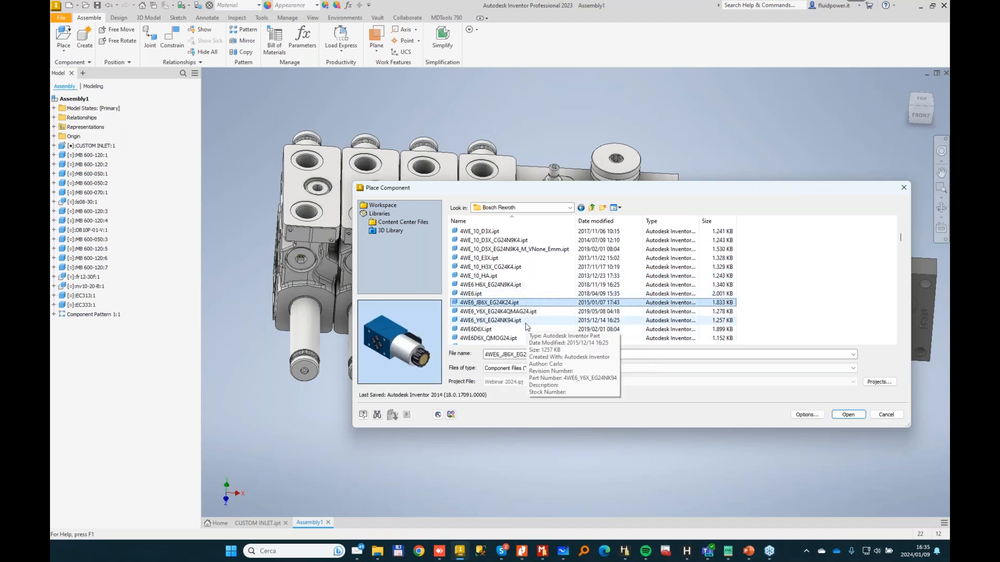
{"action": "scroll", "coordinate": [525, 327], "scroll_direction": "up", "scroll_amount": 4}
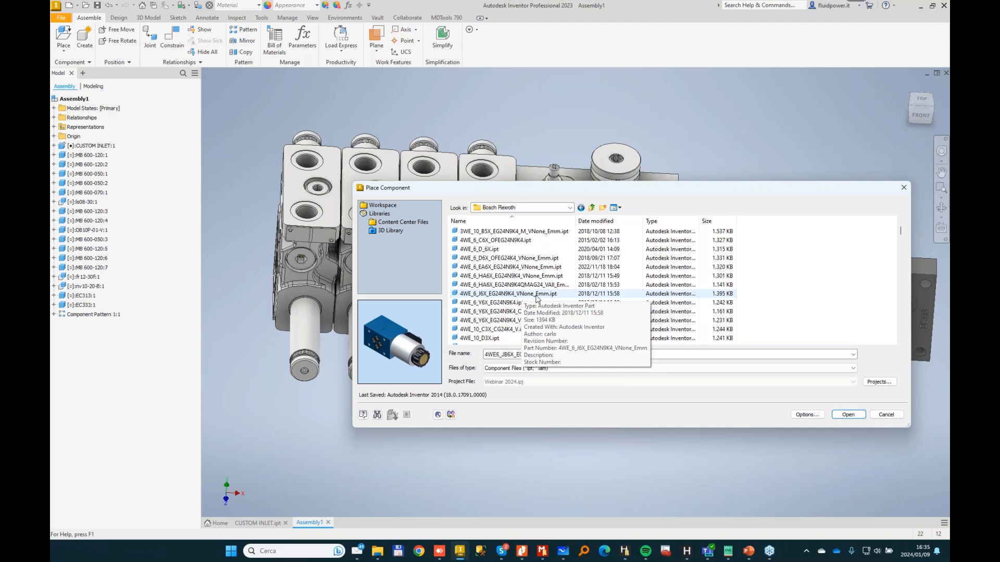
{"action": "left_click", "coordinate": [515, 285]}
{"action": "left_click", "coordinate": [504, 266]}
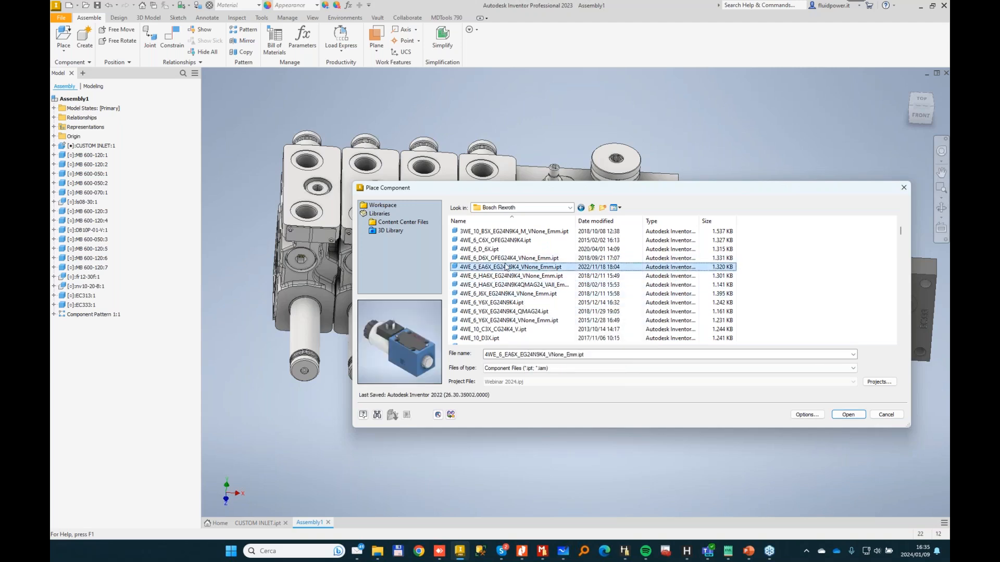
{"action": "left_click", "coordinate": [502, 284]}
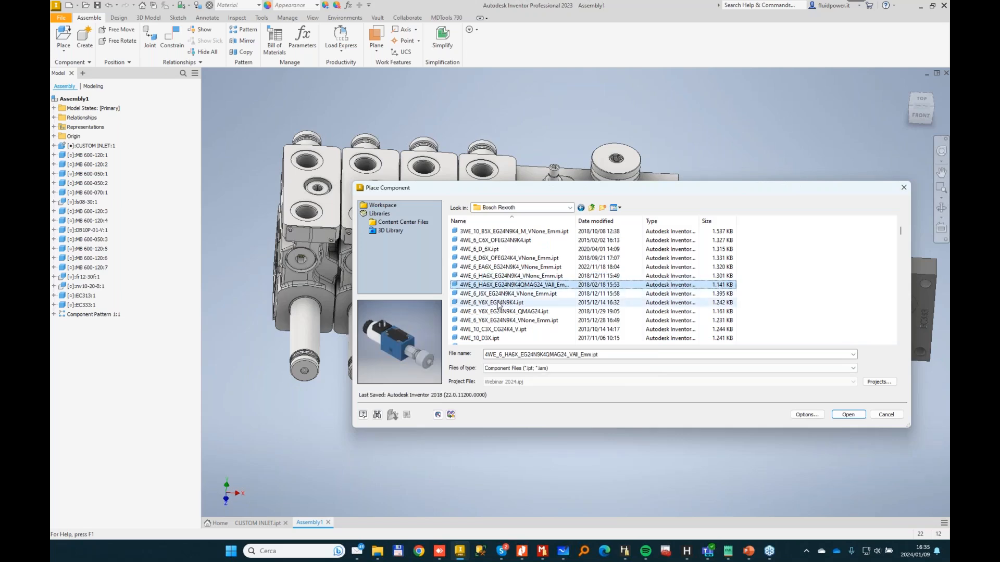
Place one 4WE_6_J6X_EG24N9K4_VNone_Emm.ipt valve in free space above the EC313 block.
{"action": "left_click", "coordinate": [500, 293]}
{"action": "left_click", "coordinate": [840, 415]}
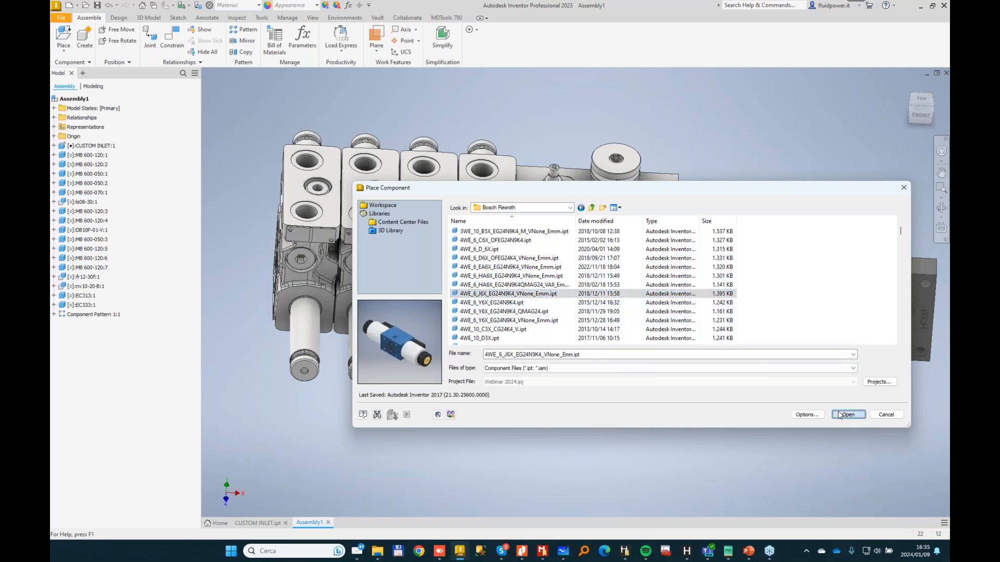
{"action": "left_click", "coordinate": [774, 148]}
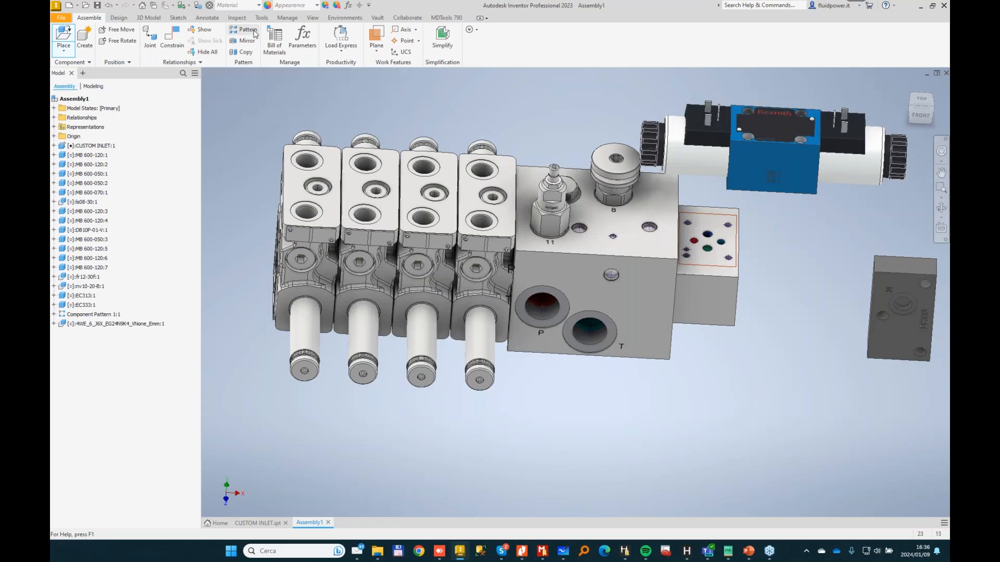
Mate the Rexroth valve's ported bottom face to the EC313 block's top face with 0 mm offset.
{"action": "left_click", "coordinate": [171, 40]}
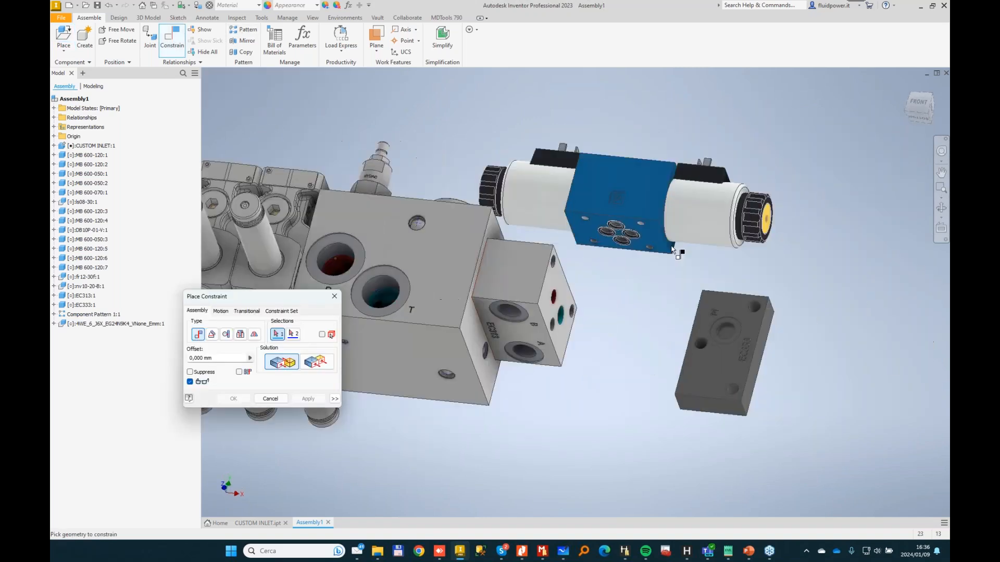
{"action": "left_click", "coordinate": [646, 230]}
{"action": "left_click", "coordinate": [596, 211]}
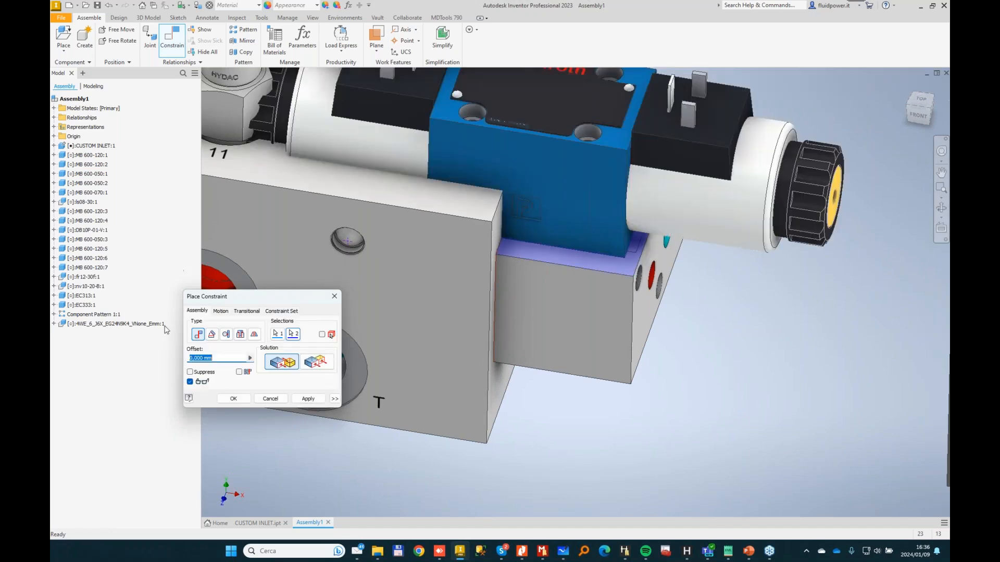
{"action": "left_click", "coordinate": [308, 399]}
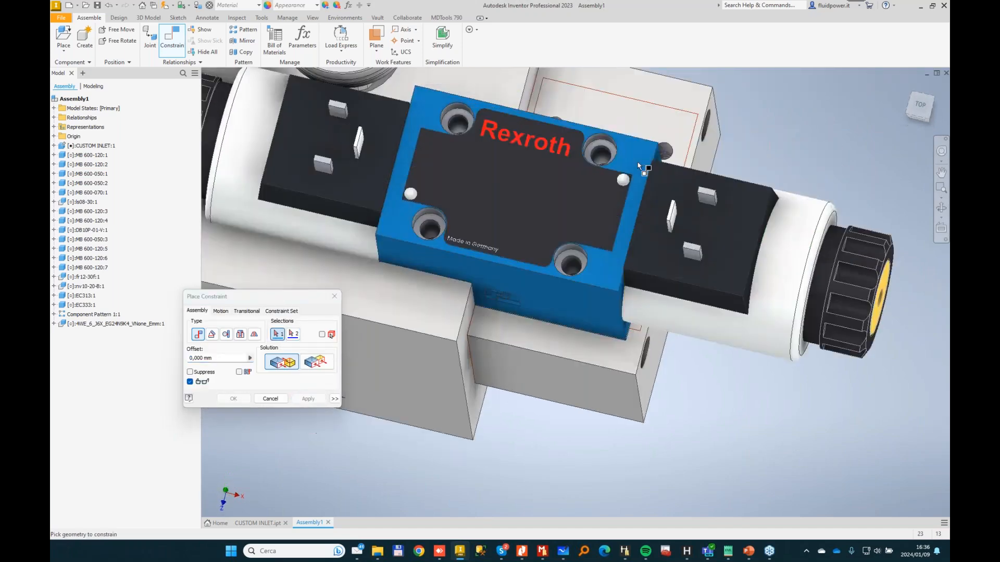
Mate the axes of two of the Rexroth valve's mounting holes to the corresponding corner holes on the EC313 block's top face.
{"action": "left_click", "coordinate": [449, 192]}
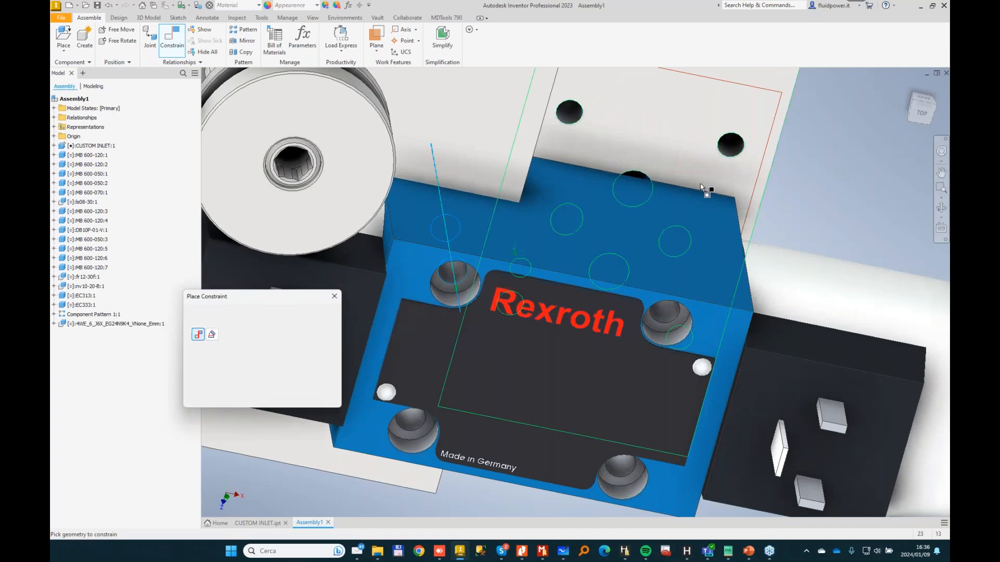
{"action": "left_click", "coordinate": [731, 152]}
{"action": "left_click", "coordinate": [298, 402]}
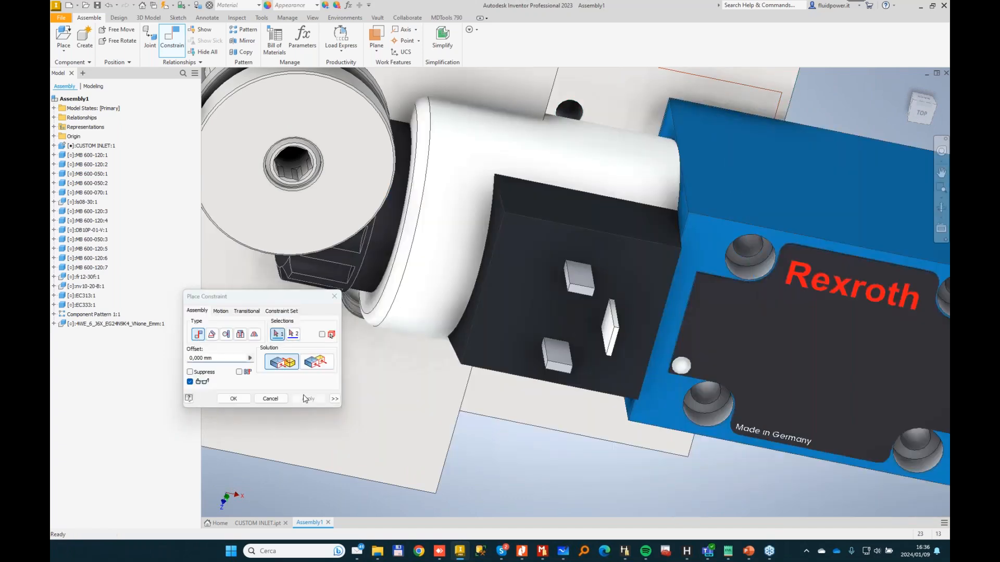
{"action": "left_click", "coordinate": [569, 111]}
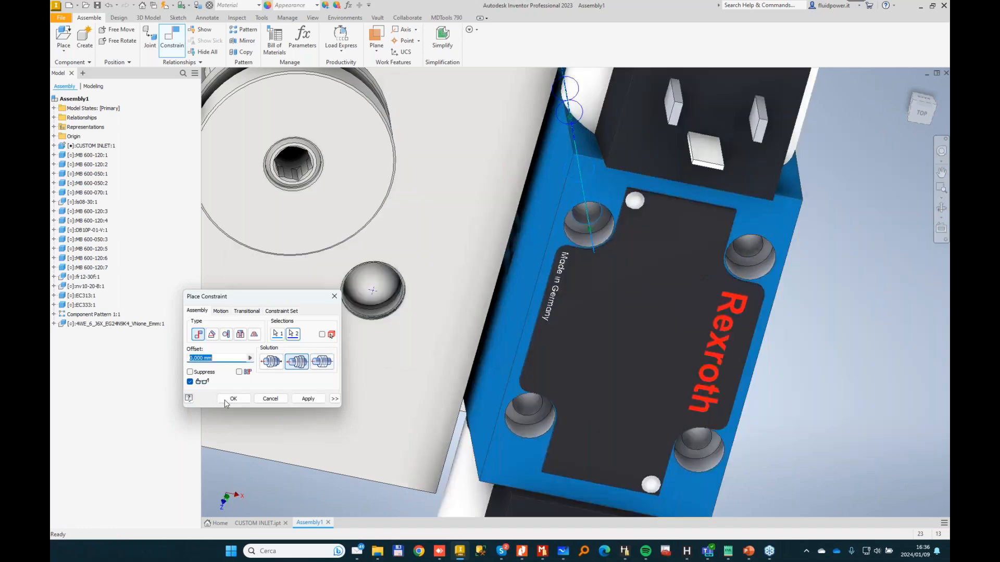
{"action": "left_click", "coordinate": [233, 399]}
Pattern the EC313 block together with its Rexroth valve along the manifold's top front edge into three side-by-side sets.
{"action": "scroll", "coordinate": [441, 289], "scroll_direction": "down", "scroll_amount": 5}
{"action": "middle_click_drag", "start_coordinate": [452, 333], "coordinate": [513, 201], "text": "shift"}
{"action": "left_click", "coordinate": [244, 30]}
{"action": "left_click", "coordinate": [670, 281]}
{"action": "left_click", "coordinate": [639, 321]}
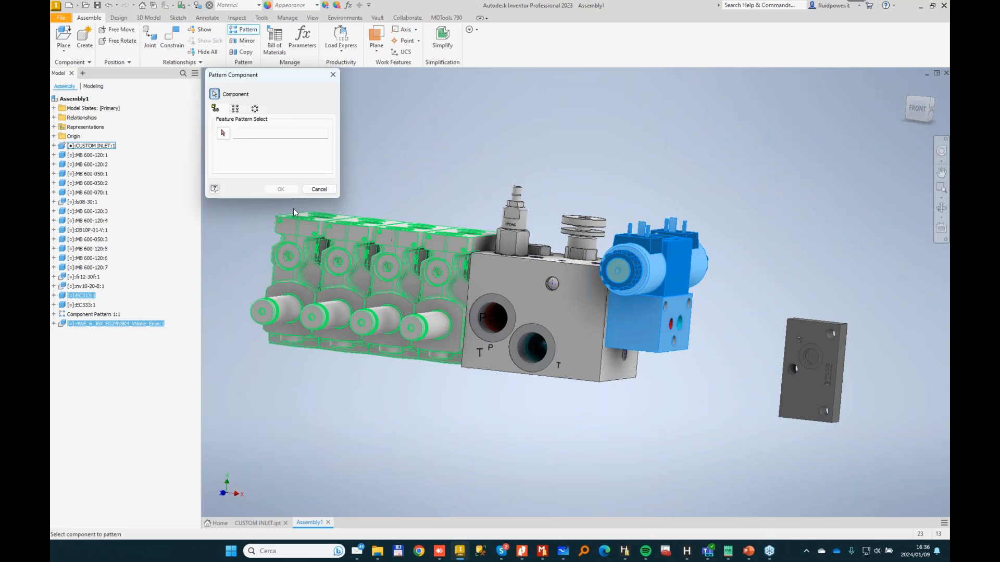
{"action": "left_click", "coordinate": [237, 110]}
{"action": "left_click", "coordinate": [549, 265]}
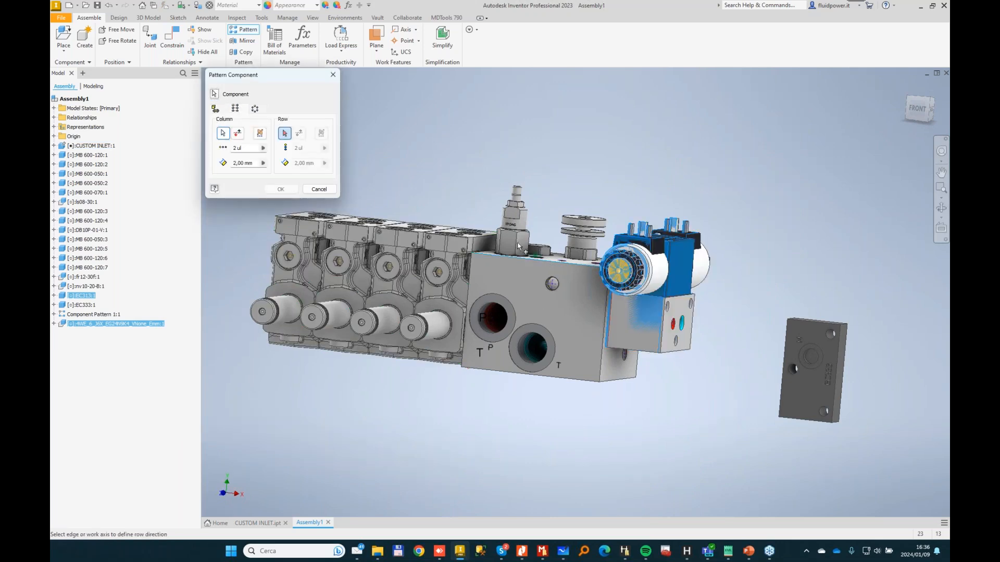
{"action": "left_click", "coordinate": [256, 162]}
{"action": "left_click", "coordinate": [288, 191]}
Mate the EC333 plate's inner face to the outer face of the last EC313 block with 0 mm offset.
{"action": "key", "text": "c"}
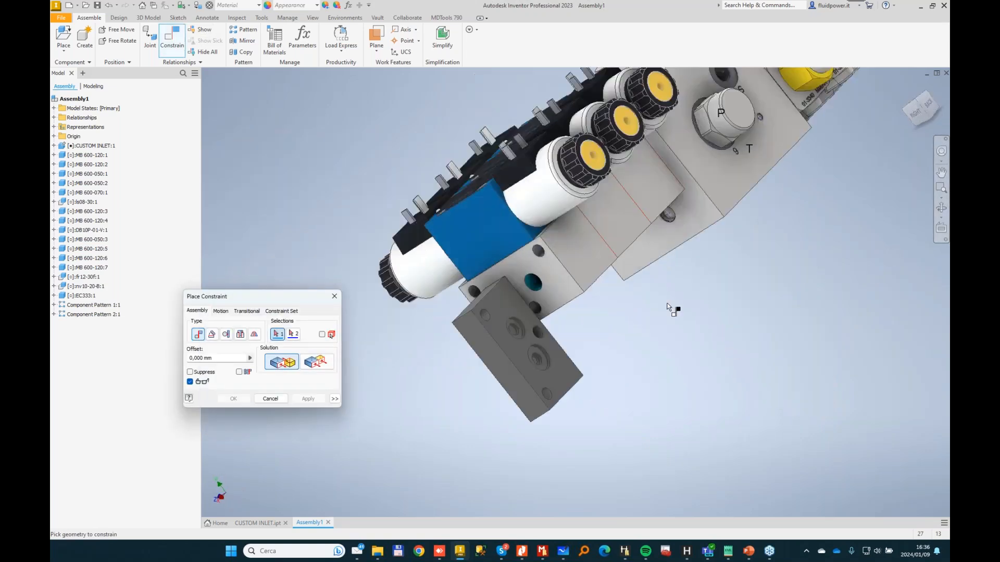
{"action": "left_click", "coordinate": [429, 338]}
{"action": "left_click", "coordinate": [430, 337]}
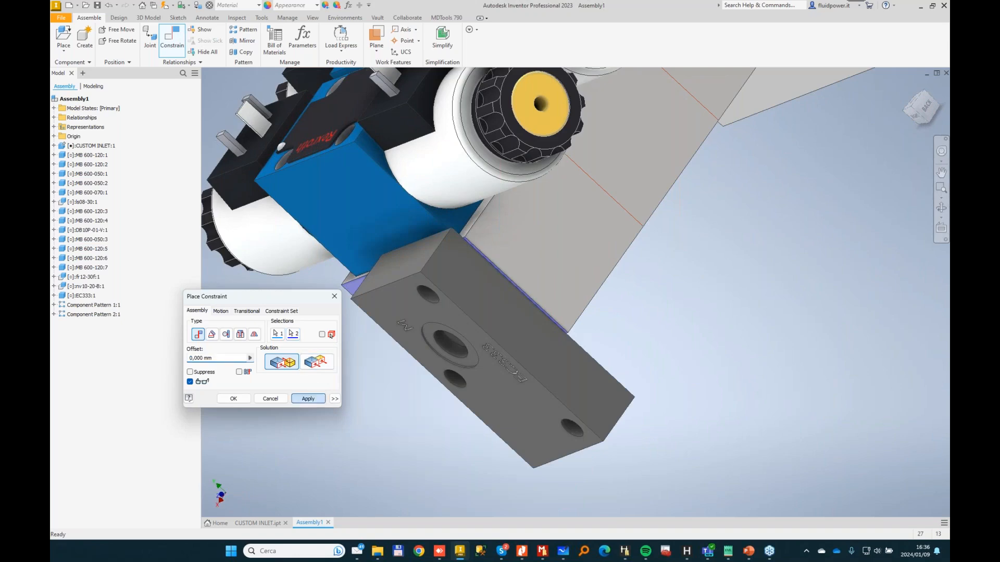
{"action": "left_click", "coordinate": [308, 398]}
Mate the axes of two of the EC333 plate's mounting holes to the matching holes in the last EC313 block's outer face.
{"action": "left_click", "coordinate": [591, 296]}
{"action": "left_click", "coordinate": [471, 295]}
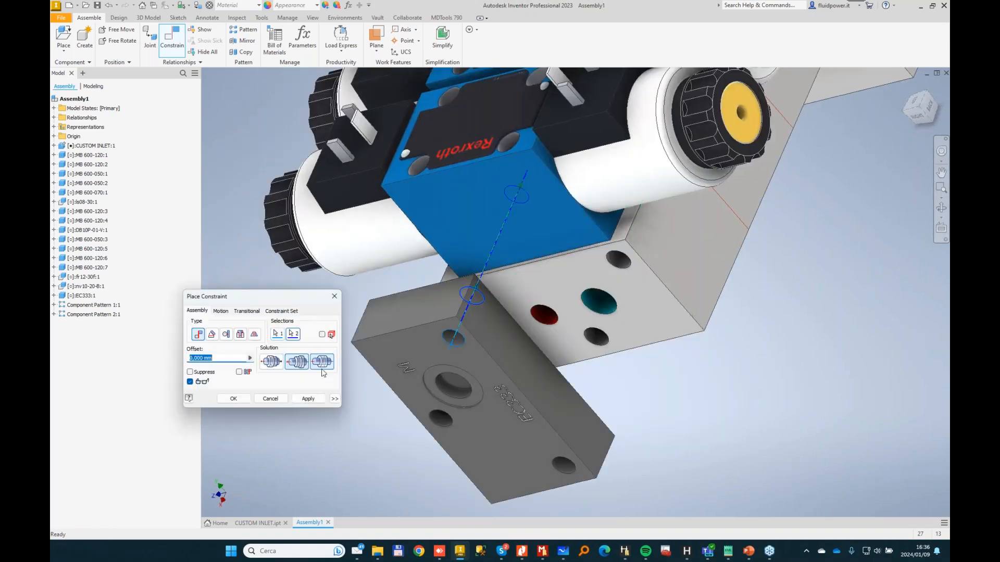
{"action": "left_click", "coordinate": [307, 398]}
{"action": "left_click", "coordinate": [564, 464]}
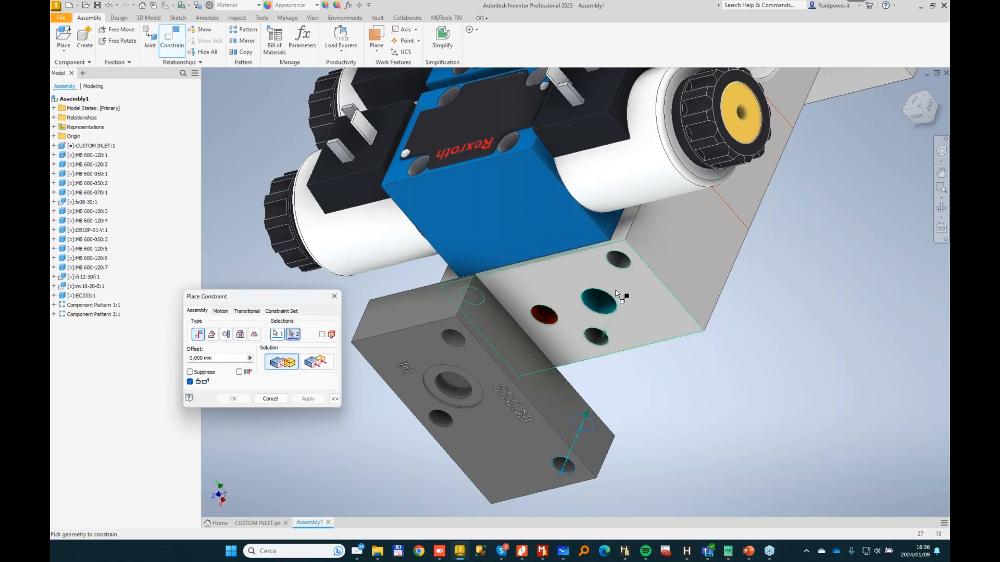
{"action": "left_click", "coordinate": [618, 260]}
{"action": "left_click", "coordinate": [233, 397]}
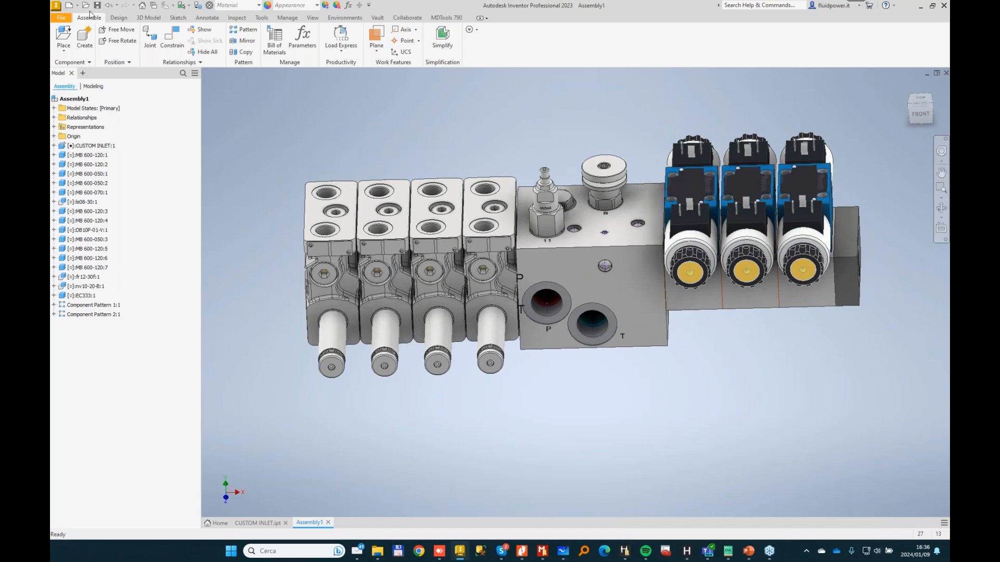
Save the assembly as SVASSEMBLY in the MDTools Webinar folder, including its components.
{"action": "key", "text": "ctrl+s"}
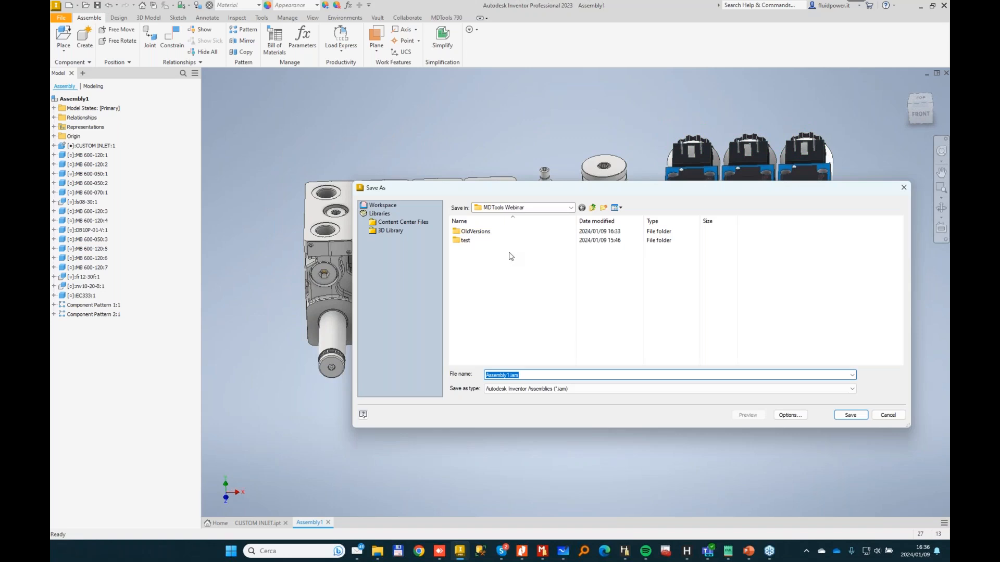
{"action": "type", "text": "SVASSEMBLY"}
{"action": "key", "text": "Return"}
{"action": "left_click", "coordinate": [601, 201]}
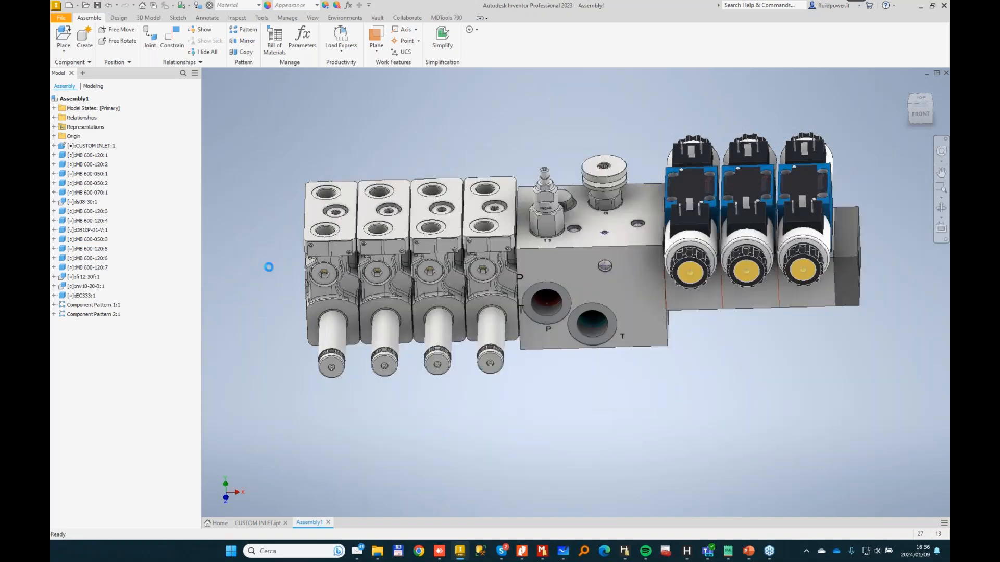
Start a new part and open the MDTools block creation settings for it.
{"action": "middle_click_drag", "start_coordinate": [314, 155], "coordinate": [362, 140], "text": "shift"}
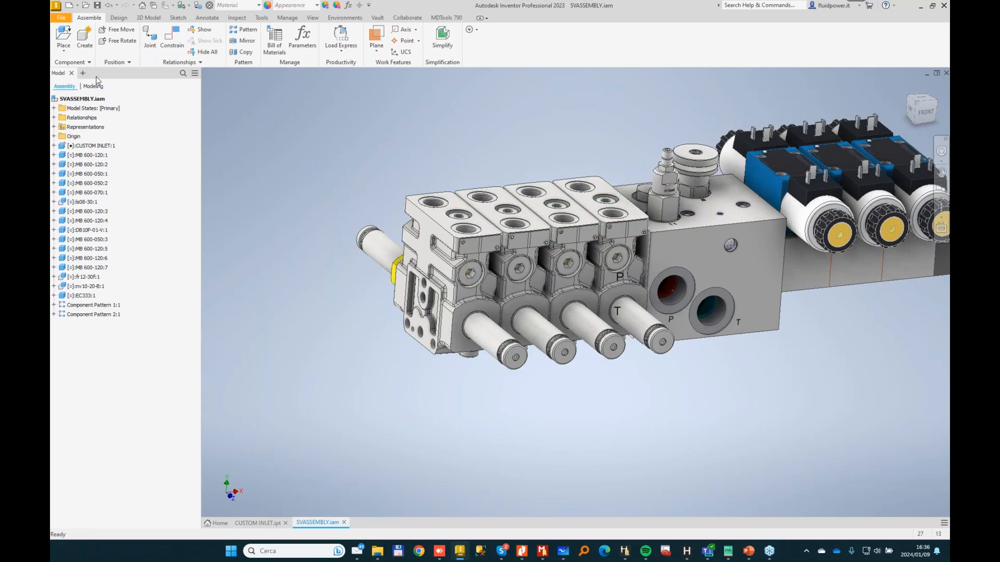
{"action": "left_click", "coordinate": [68, 6]}
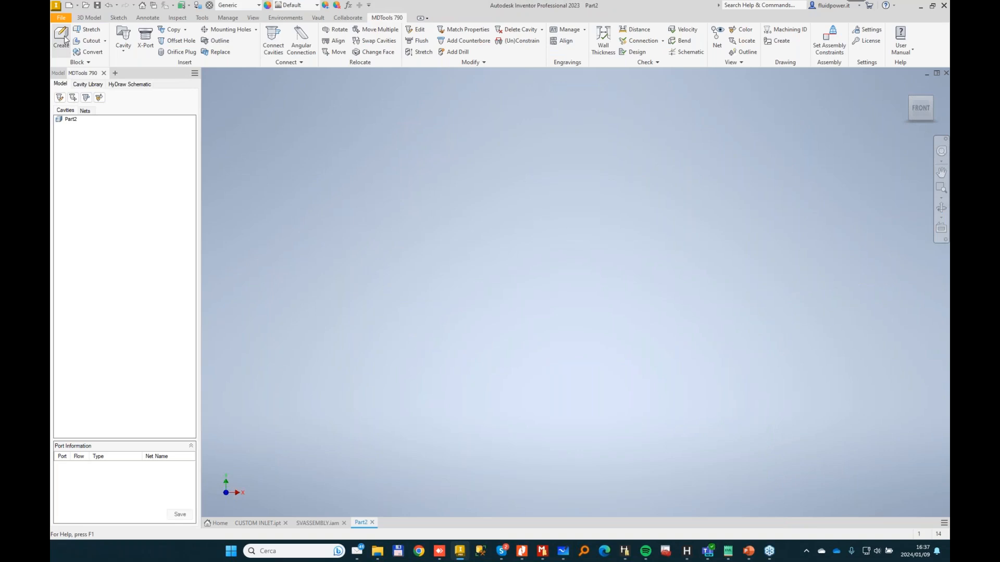
{"action": "left_click_drag", "start_coordinate": [285, 87], "coordinate": [467, 111]}
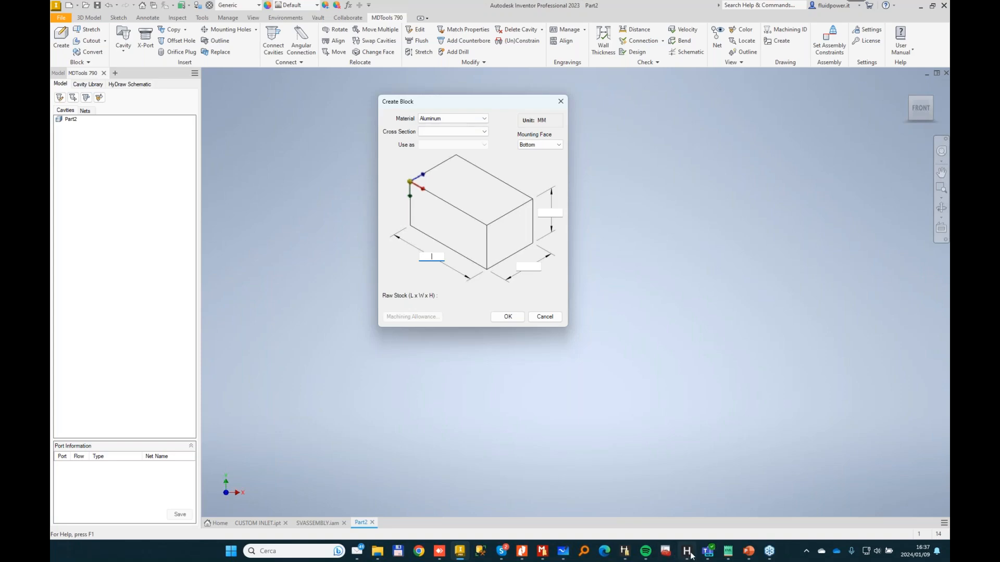
Check end section 12 of the schematic in HyDraw CAD, and create the aluminum block in Inventor with 65 mm length and 20 mm width.
{"action": "mouse_move", "coordinate": [688, 552]}
{"action": "left_click", "coordinate": [688, 510]}
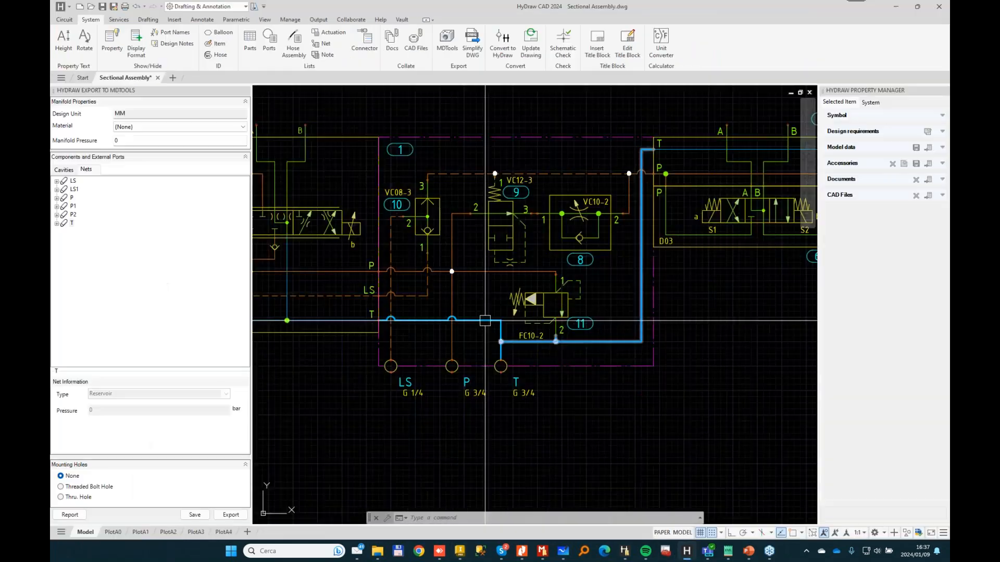
{"action": "scroll", "coordinate": [485, 321], "scroll_direction": "down", "scroll_amount": 3}
{"action": "scroll", "coordinate": [624, 250], "scroll_direction": "up", "scroll_amount": 5}
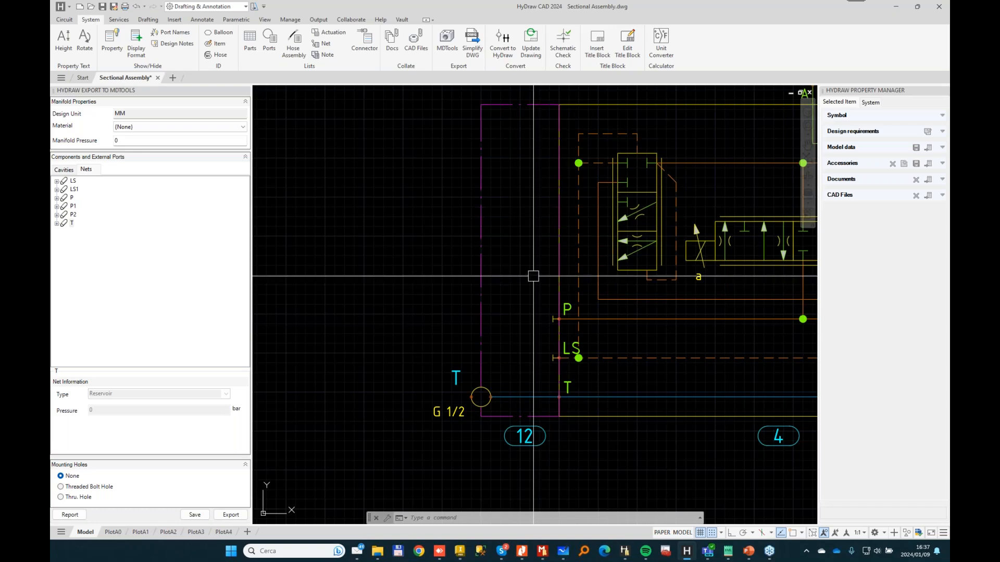
{"action": "left_click", "coordinate": [895, 7]}
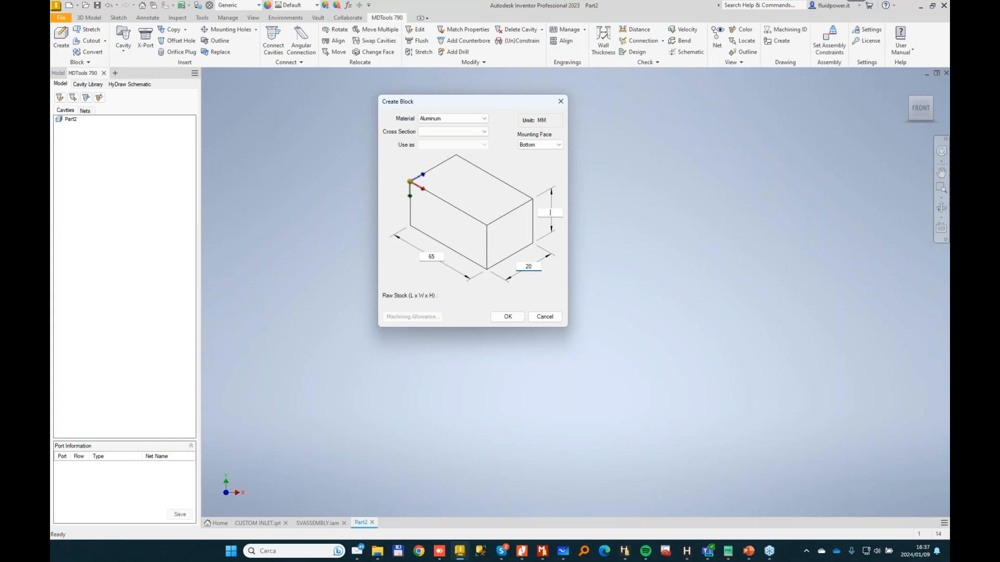
{"action": "key", "text": "Return"}
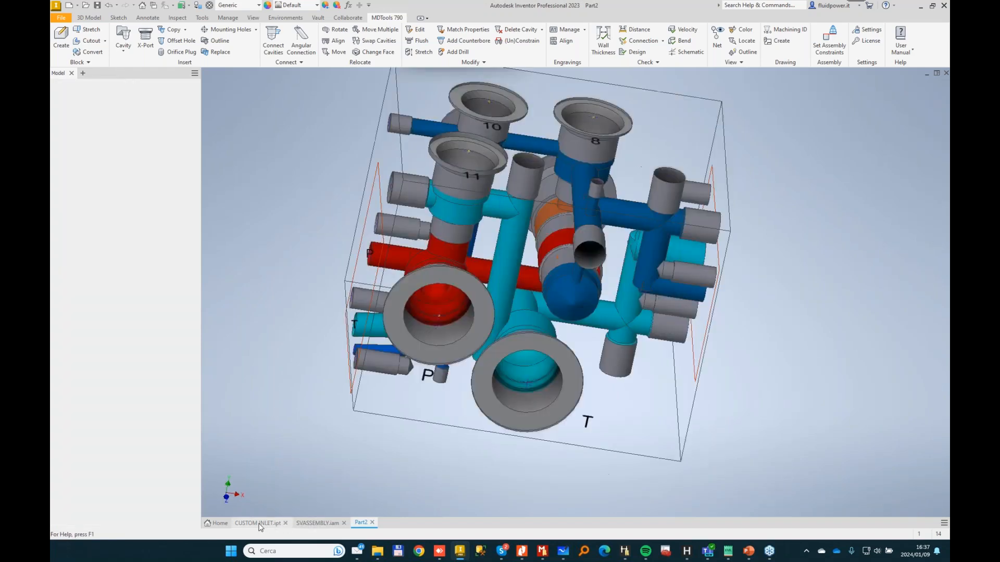
Start Mirror Footprint in CUSTOM INLET with the left-face P, T and LS footprint as the source.
{"action": "middle_click_drag", "start_coordinate": [252, 240], "coordinate": [417, 267], "text": "shift"}
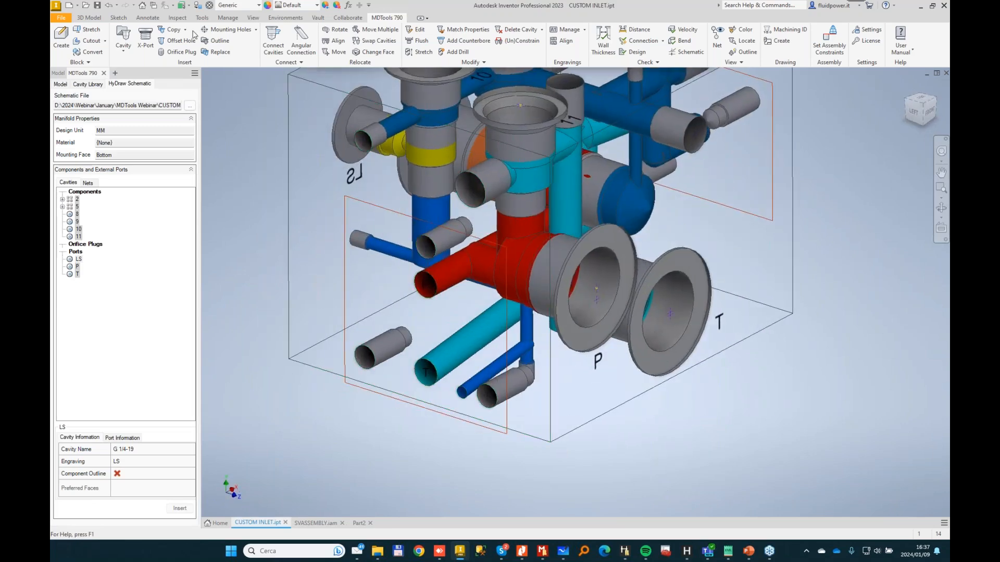
{"action": "left_click", "coordinate": [256, 30]}
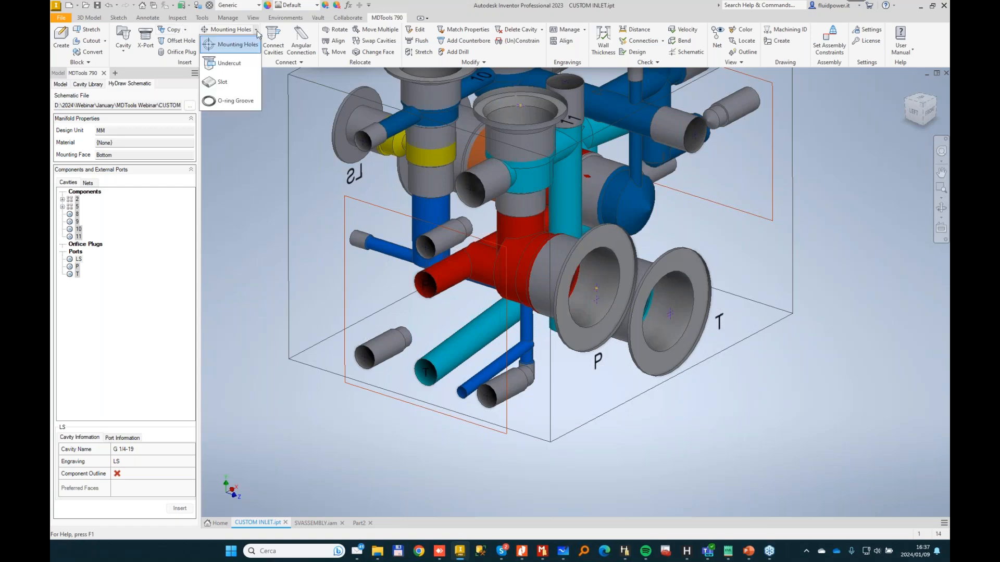
{"action": "left_click", "coordinate": [191, 30]}
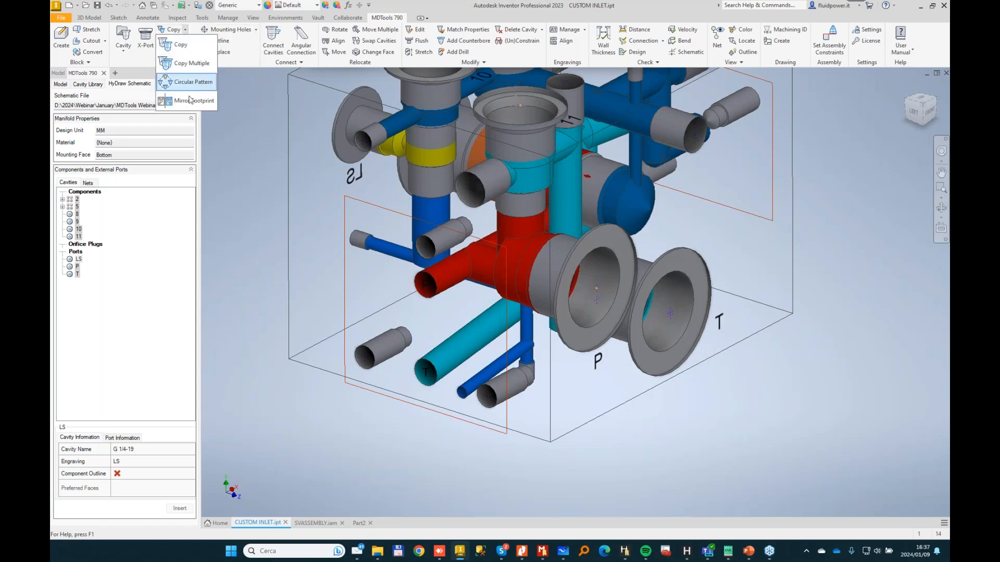
{"action": "left_click", "coordinate": [190, 102]}
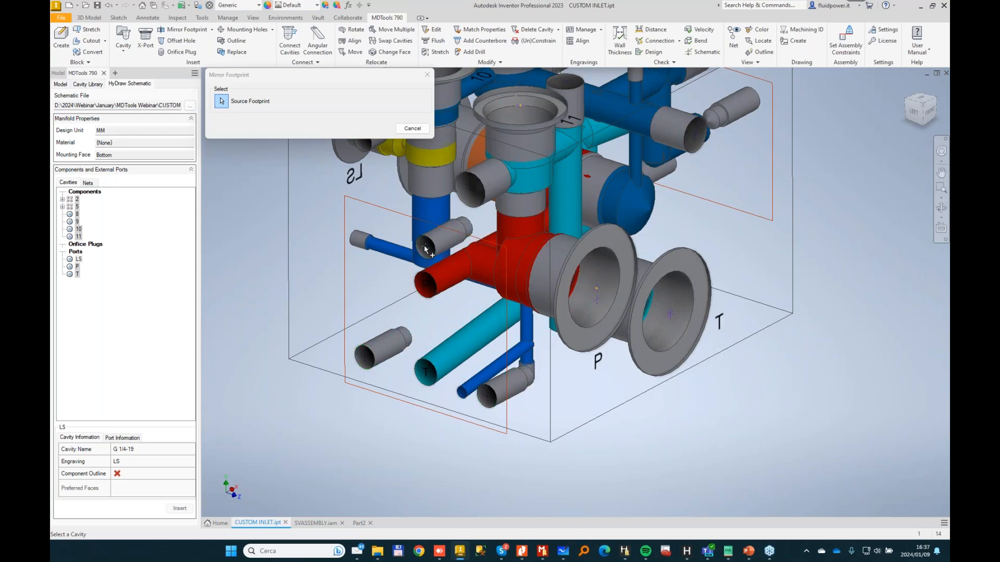
{"action": "left_click", "coordinate": [430, 278]}
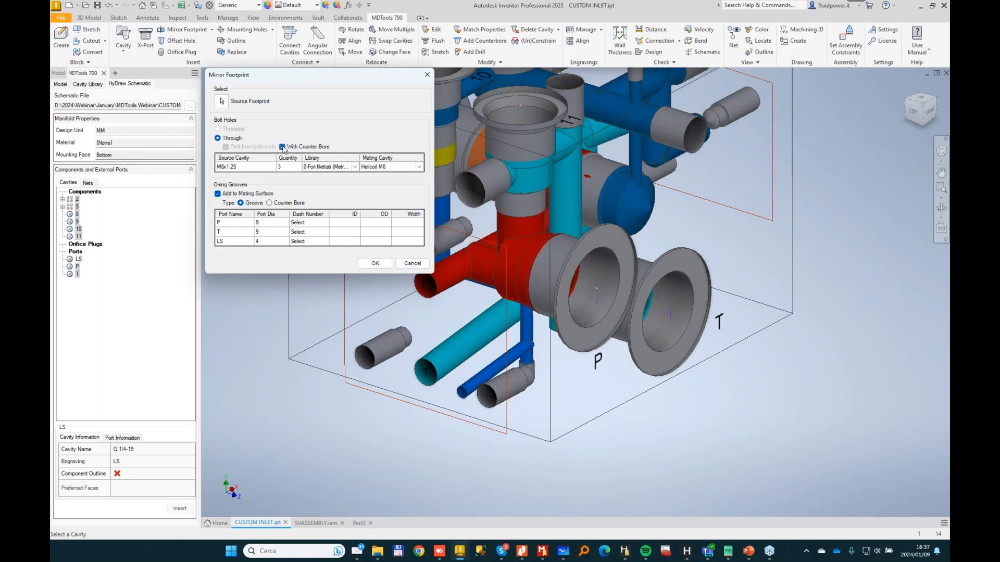
Set the mirrored M8x1.25 bolt holes to the 0-Fissaggi Passanti library with TCEI M8 as the mating cavity.
{"action": "left_click", "coordinate": [420, 171]}
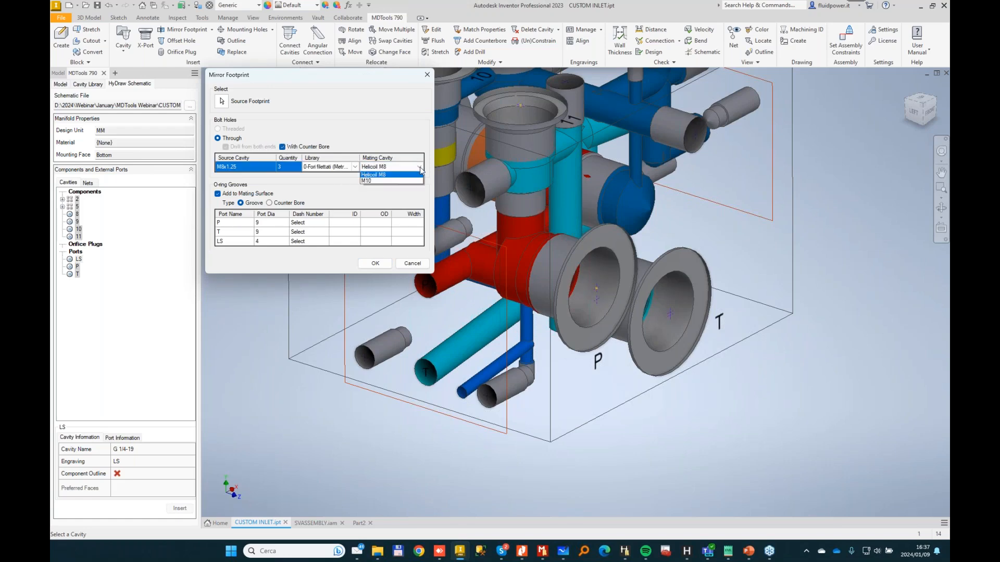
{"action": "left_click", "coordinate": [352, 170]}
{"action": "left_click", "coordinate": [352, 168]}
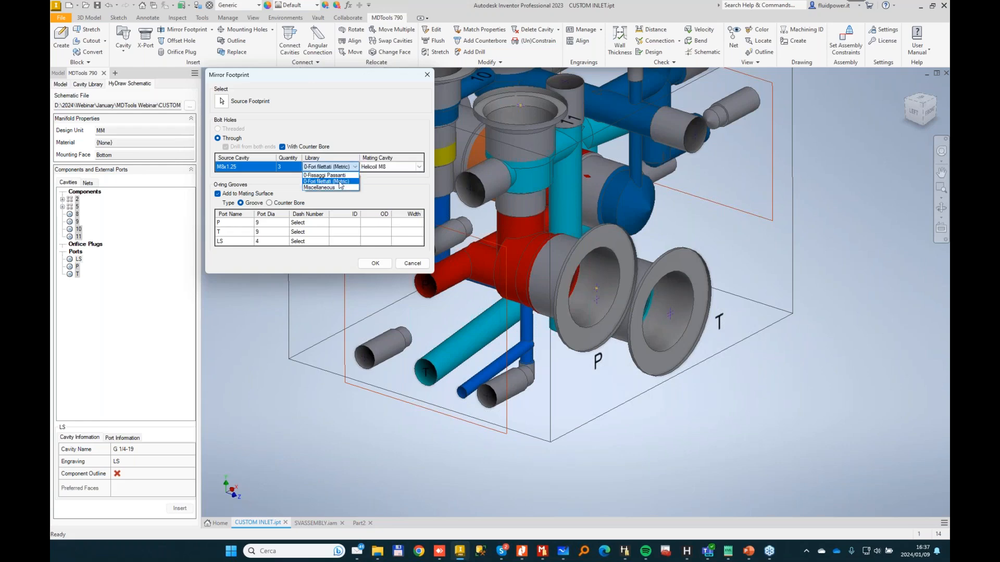
{"action": "left_click", "coordinate": [340, 182]}
{"action": "left_click", "coordinate": [419, 167]}
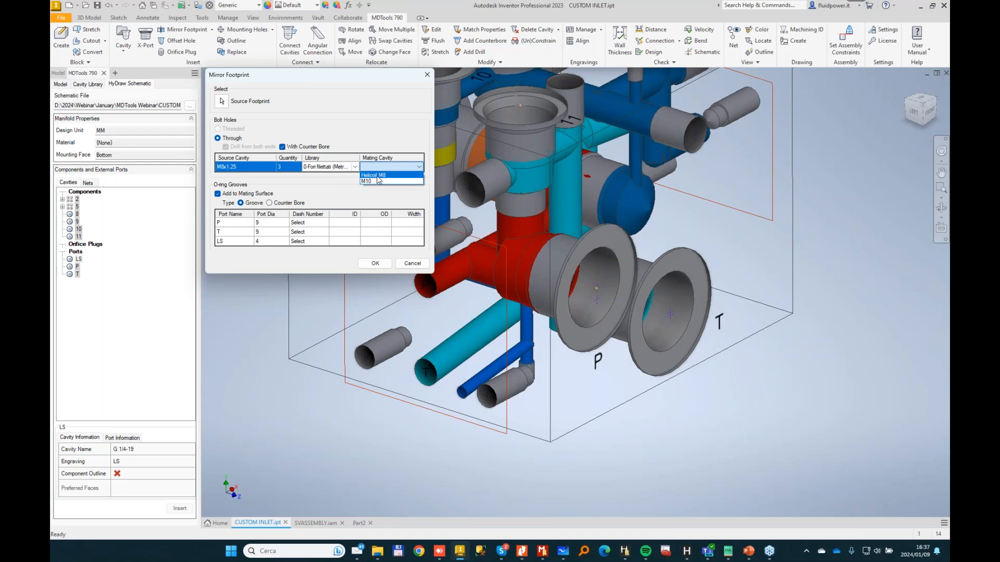
{"action": "left_click", "coordinate": [332, 170]}
{"action": "left_click", "coordinate": [334, 181]}
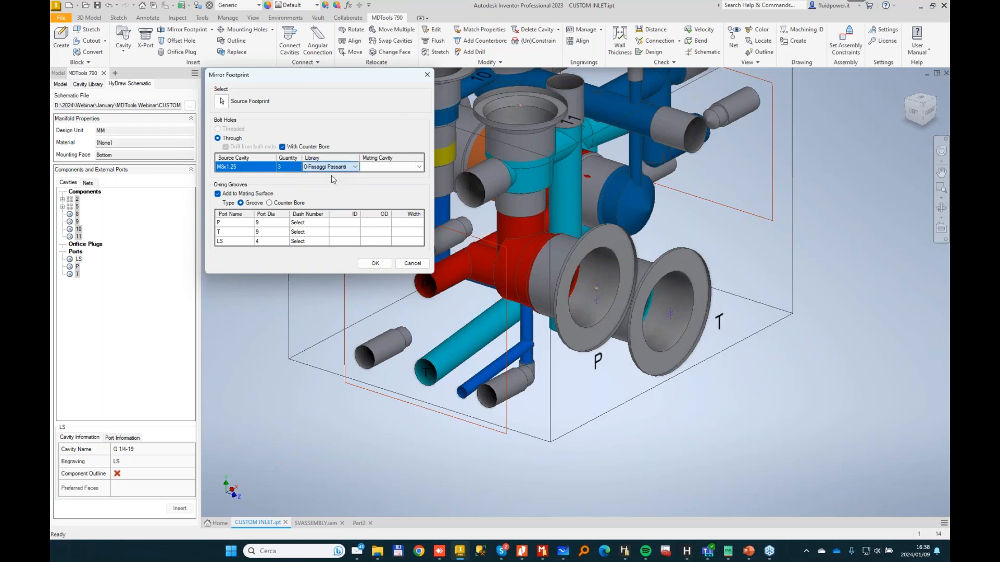
{"action": "left_click", "coordinate": [420, 167]}
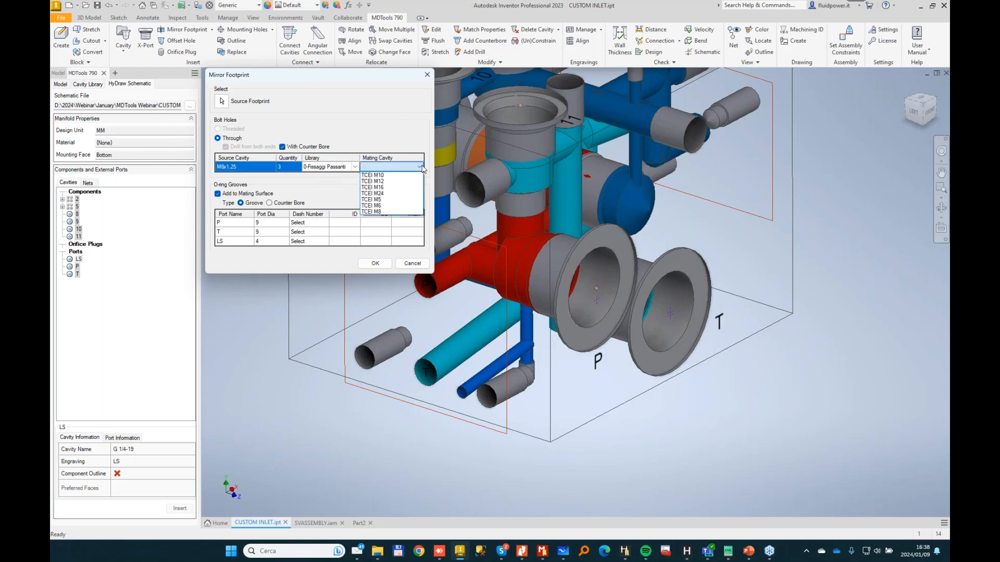
{"action": "left_click", "coordinate": [387, 213]}
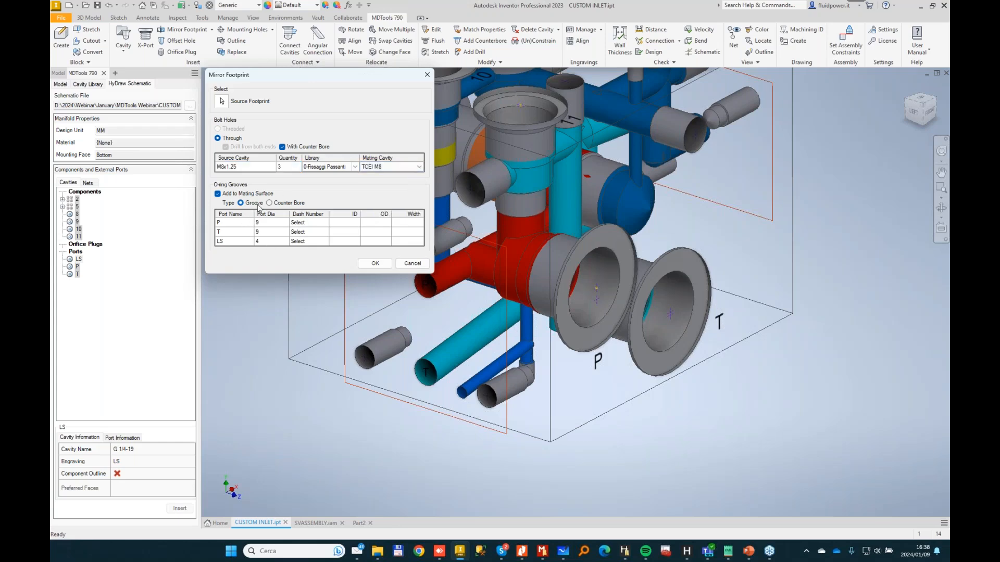
Assign O-ring 2043-013 to port P of the mirrored footprint.
{"action": "left_click", "coordinate": [319, 224]}
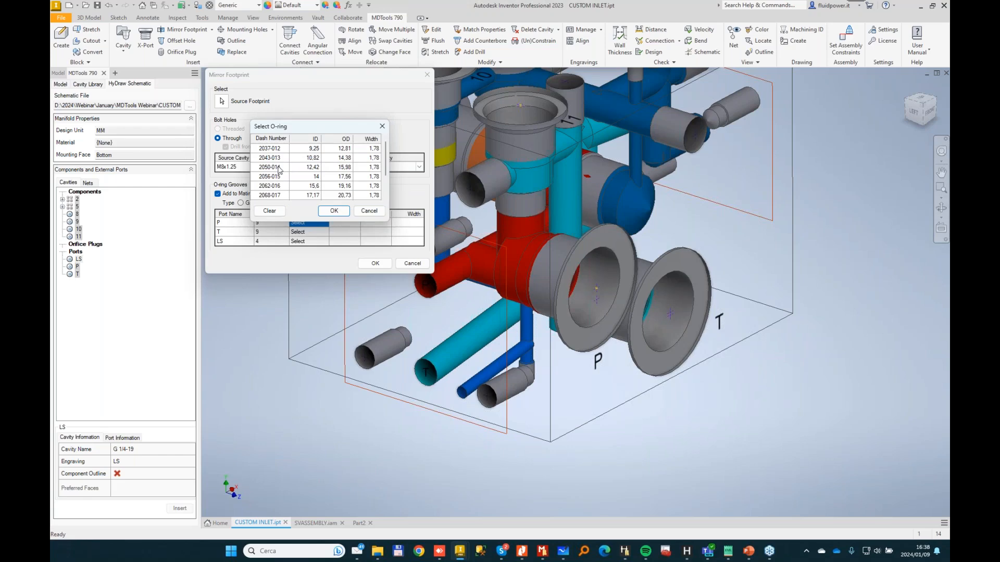
{"action": "scroll", "coordinate": [279, 169], "scroll_direction": "down", "scroll_amount": 1}
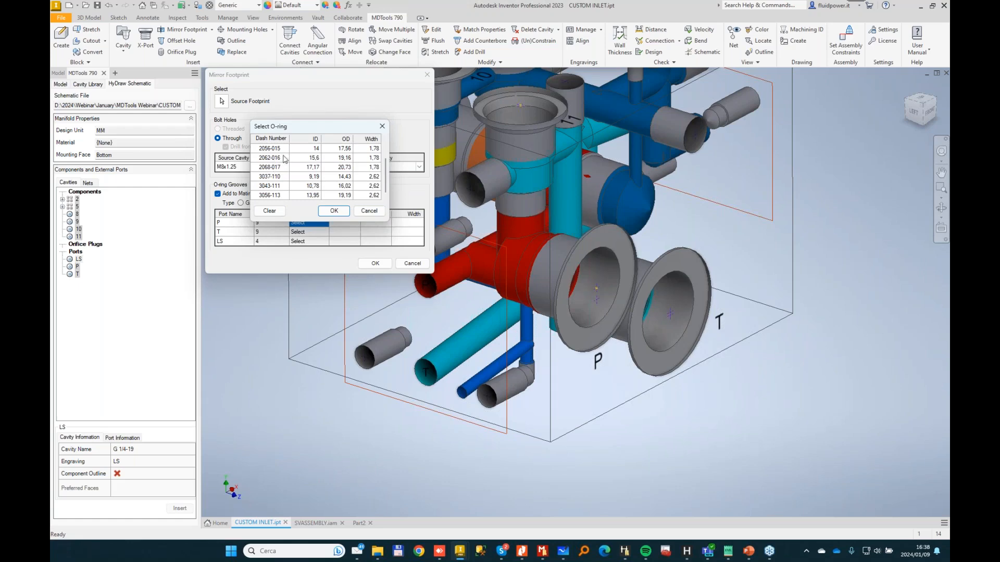
{"action": "scroll", "coordinate": [284, 161], "scroll_direction": "up", "scroll_amount": 1}
{"action": "left_click", "coordinate": [273, 158]}
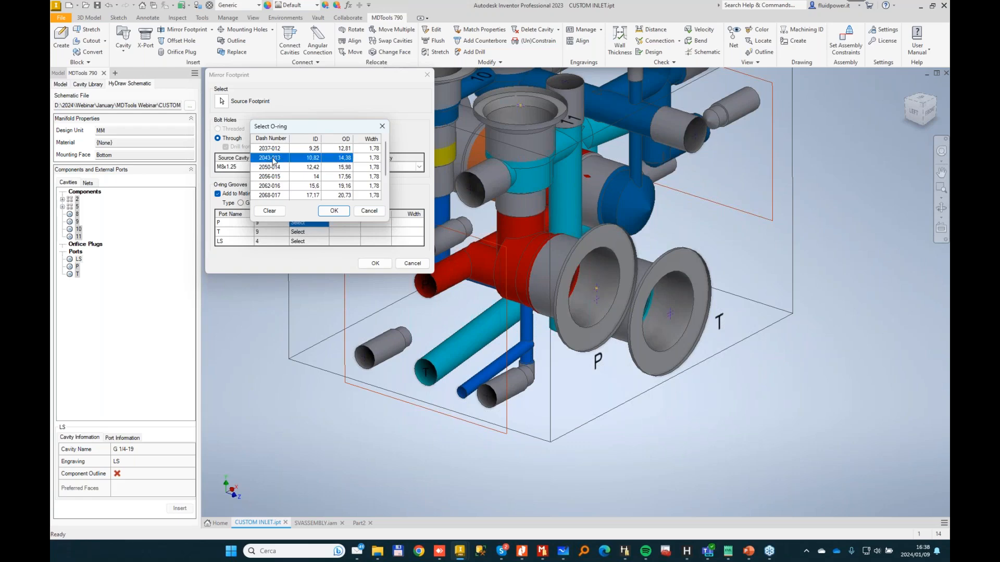
{"action": "left_click", "coordinate": [333, 211]}
Assign O-ring 2043-013 to port T and 2021-009 to port LS, using the Counter Bore groove type.
{"action": "left_click", "coordinate": [309, 232]}
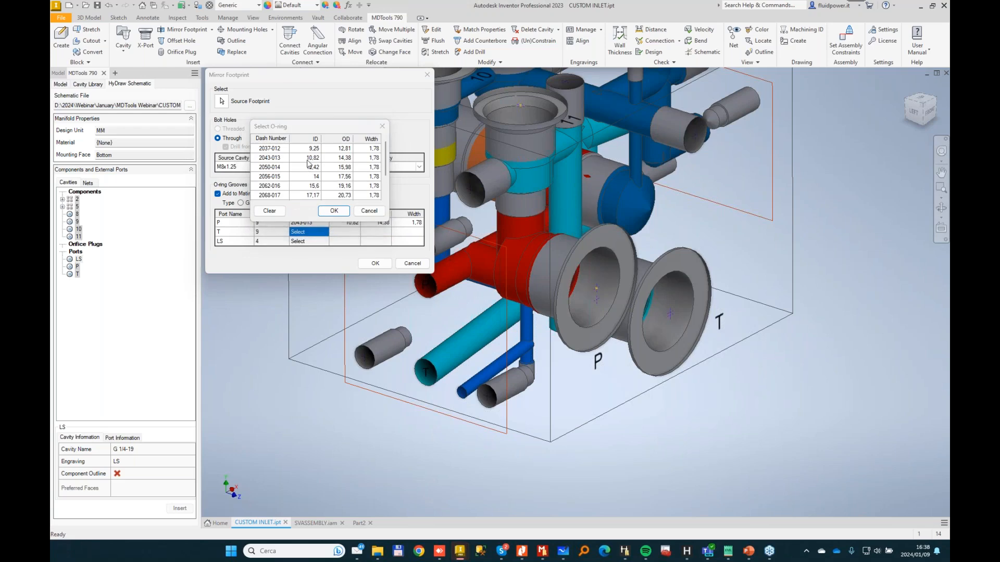
{"action": "left_click", "coordinate": [304, 158]}
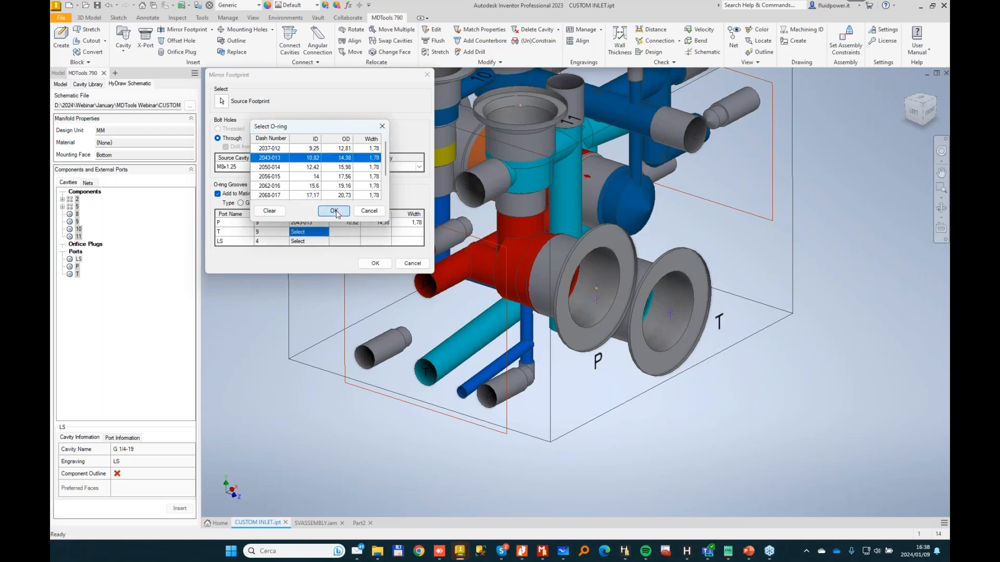
{"action": "left_click", "coordinate": [334, 210]}
{"action": "left_click", "coordinate": [322, 242]}
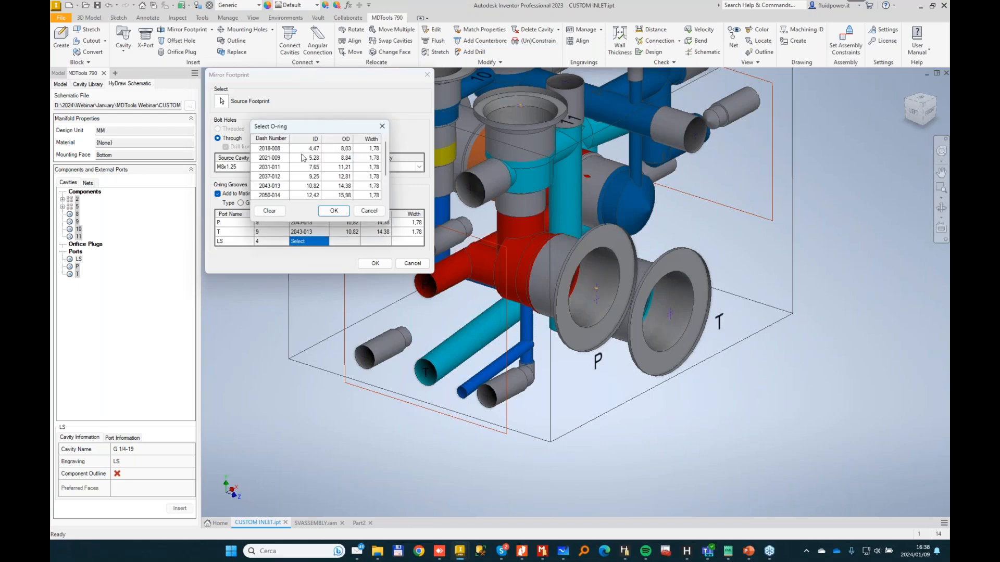
{"action": "left_click", "coordinate": [303, 158]}
{"action": "left_click", "coordinate": [334, 211]}
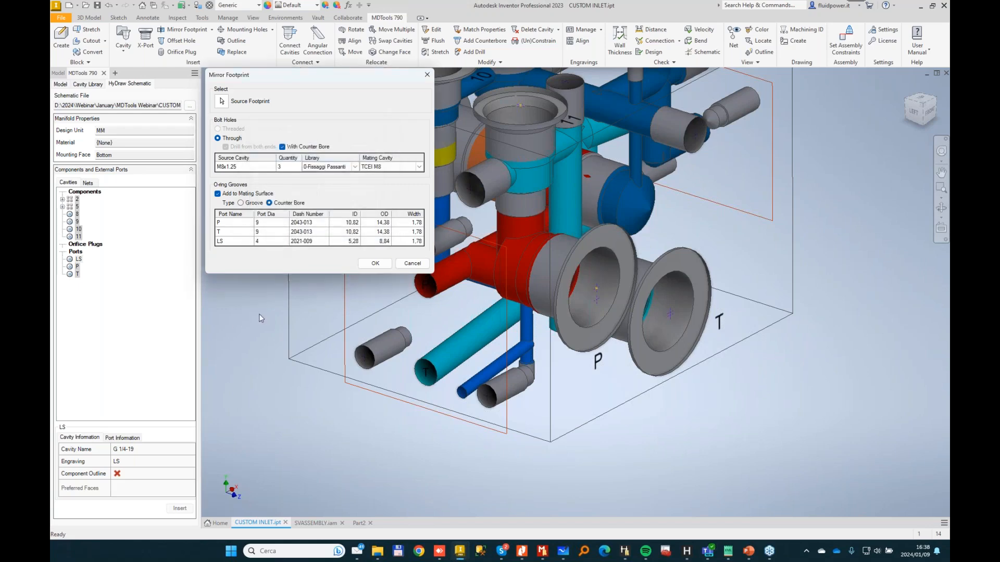
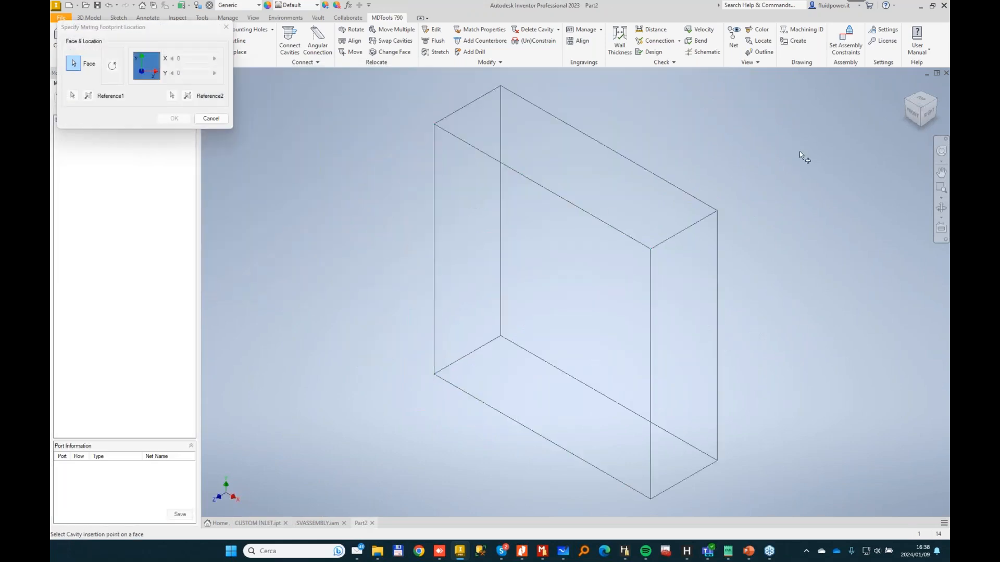
Try to place the mating footprint on the new block's back face at X 33, Y 22 with the ID BR.
{"action": "left_click", "coordinate": [649, 251]}
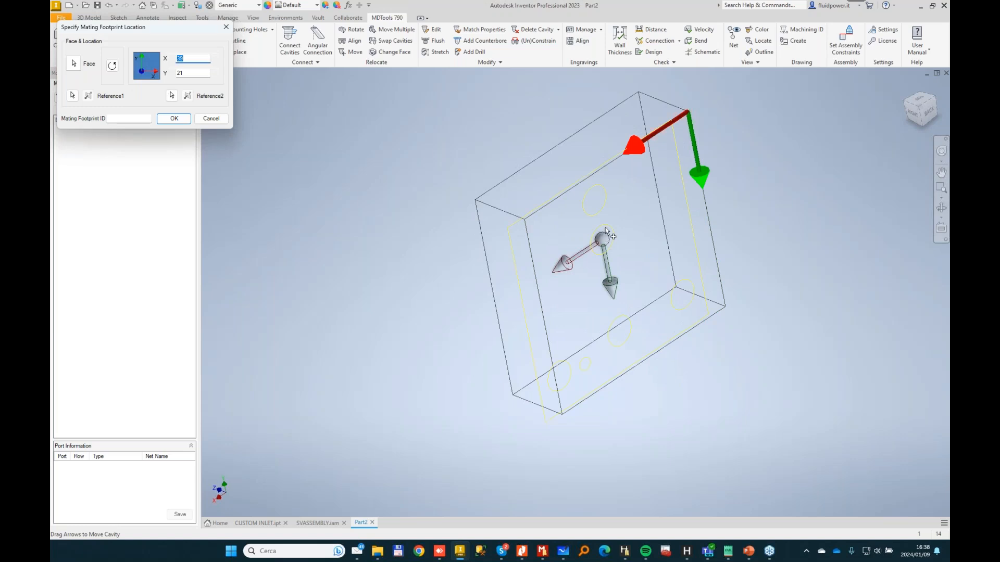
{"action": "left_click", "coordinate": [391, 249]}
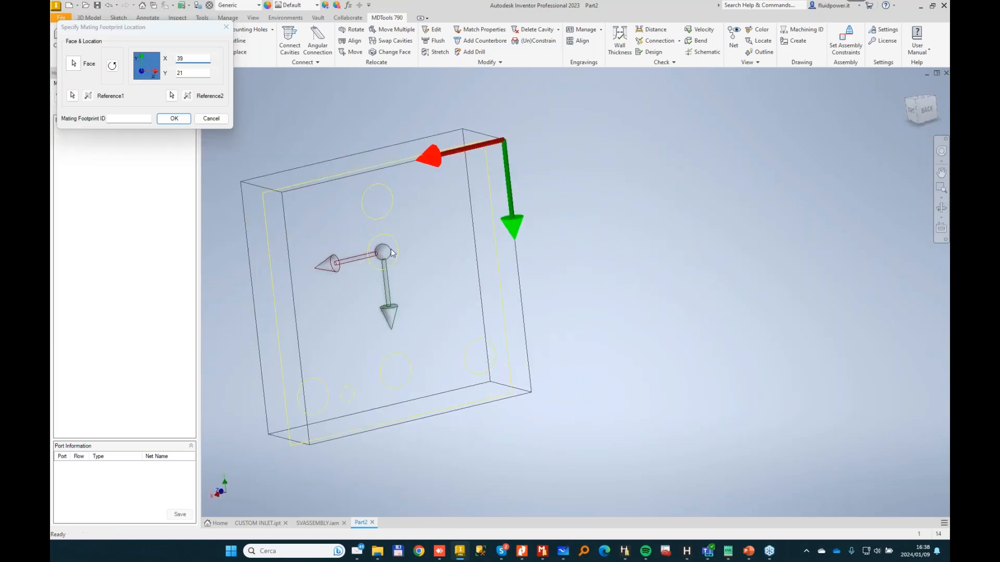
{"action": "left_click_drag", "start_coordinate": [391, 250], "coordinate": [411, 249]}
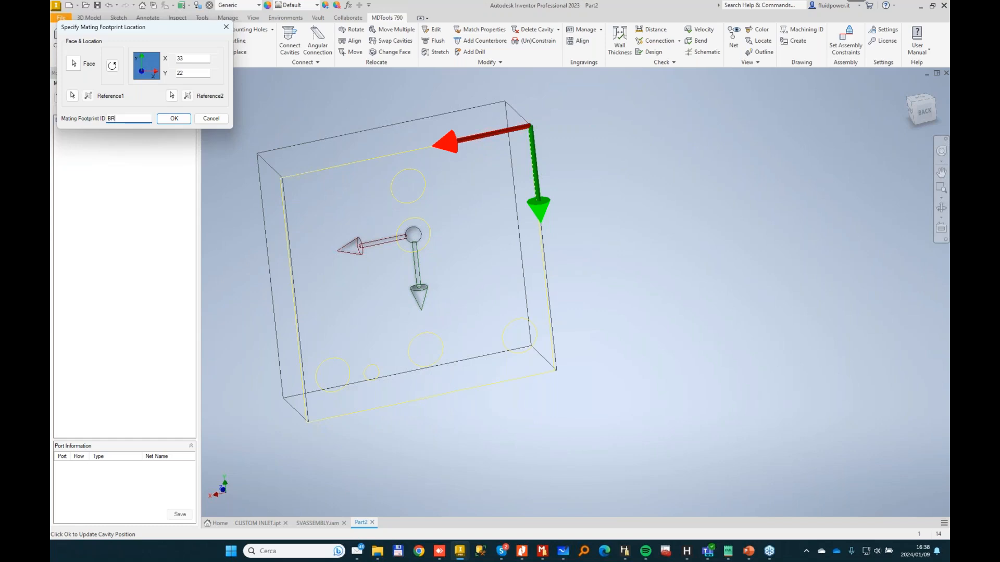
{"action": "key", "text": "Return"}
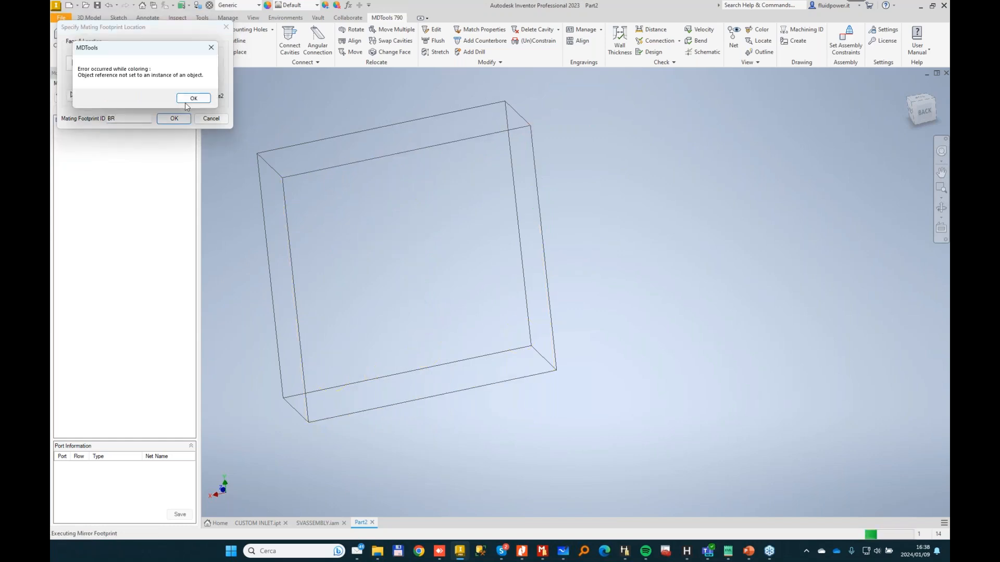
{"action": "left_click", "coordinate": [186, 101]}
Stretch the new block from its back face to a width of 40 mm.
{"action": "left_click", "coordinate": [392, 186]}
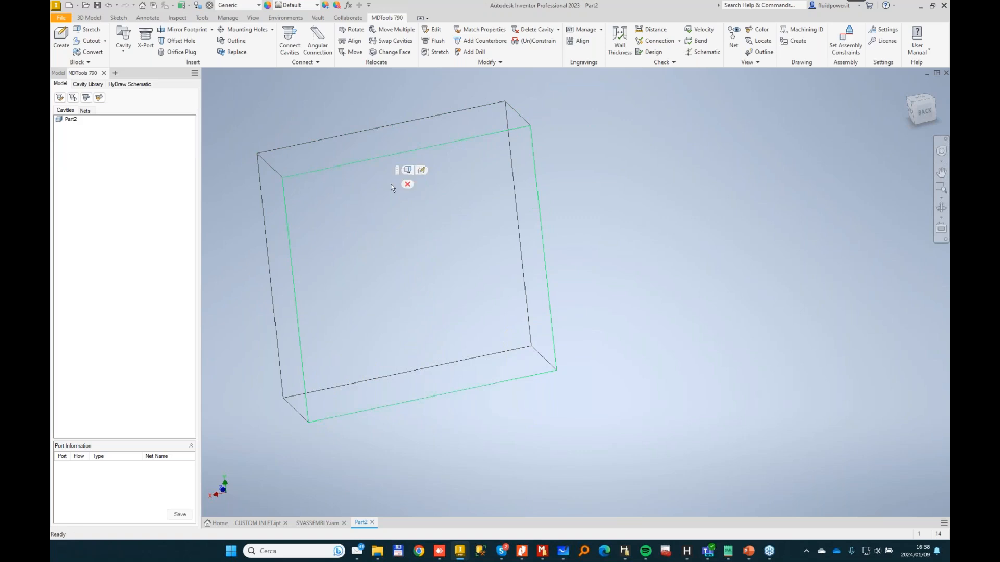
{"action": "left_click", "coordinate": [407, 169]}
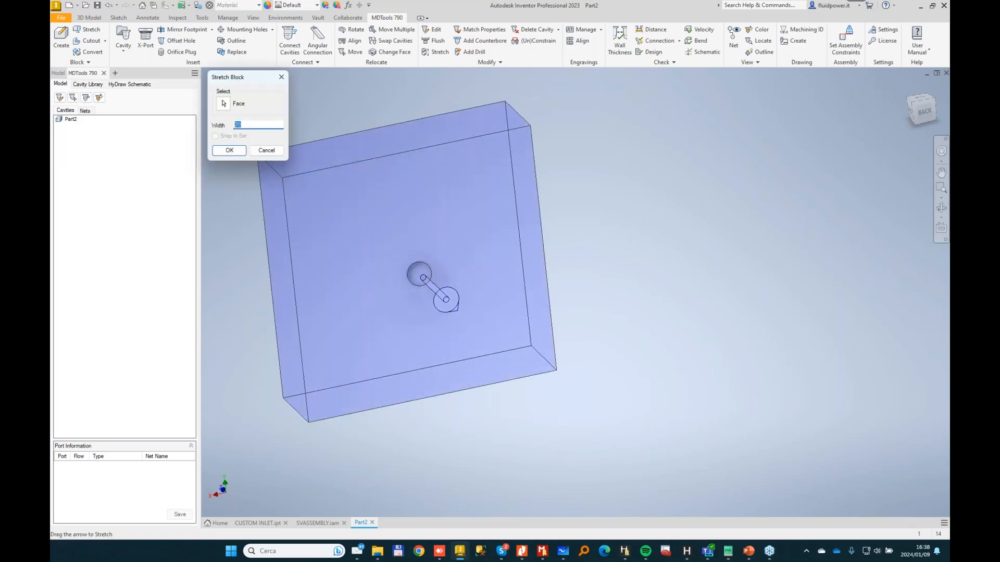
{"action": "key", "text": "Return"}
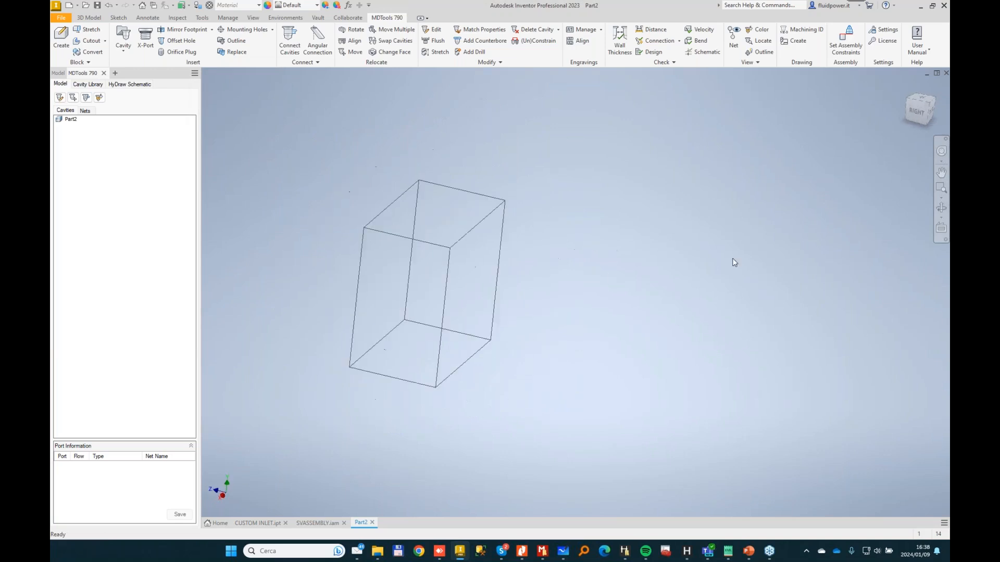
{"action": "left_click", "coordinate": [465, 255]}
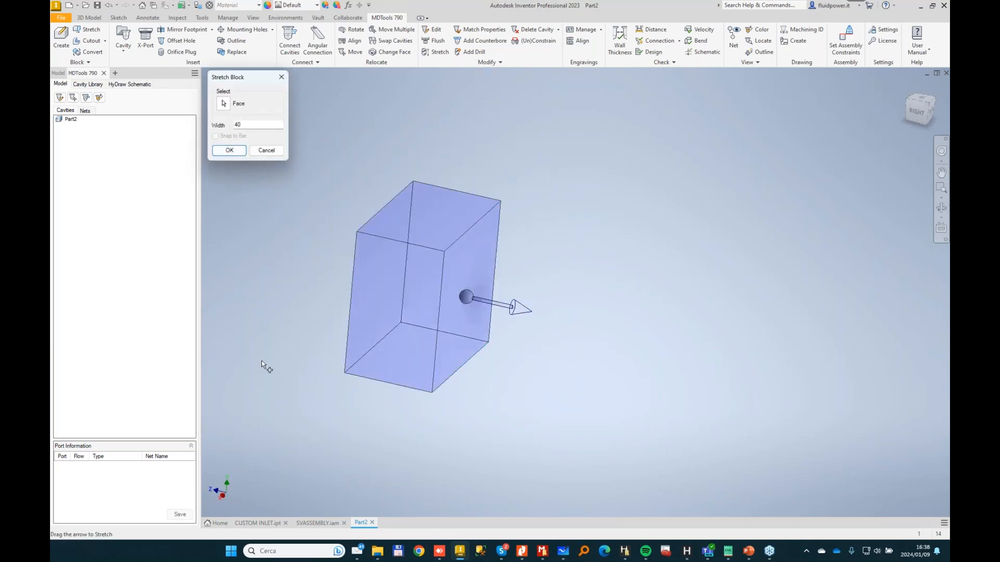
{"action": "left_click", "coordinate": [265, 151]}
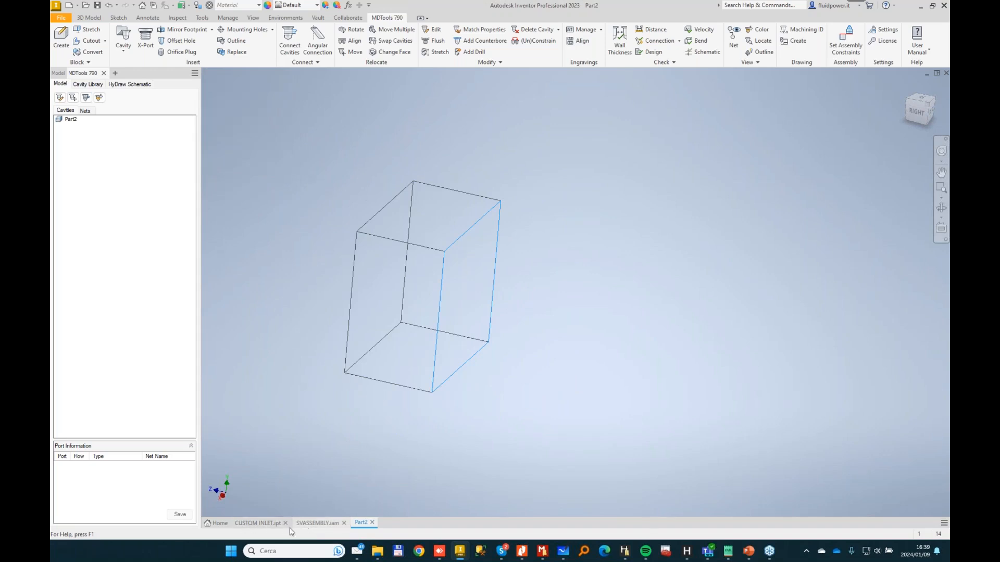
Start mirroring the CUSTOM INLET's P, T and LS footprint without O-ring grooves on the mating surface.
{"action": "left_click", "coordinate": [259, 523]}
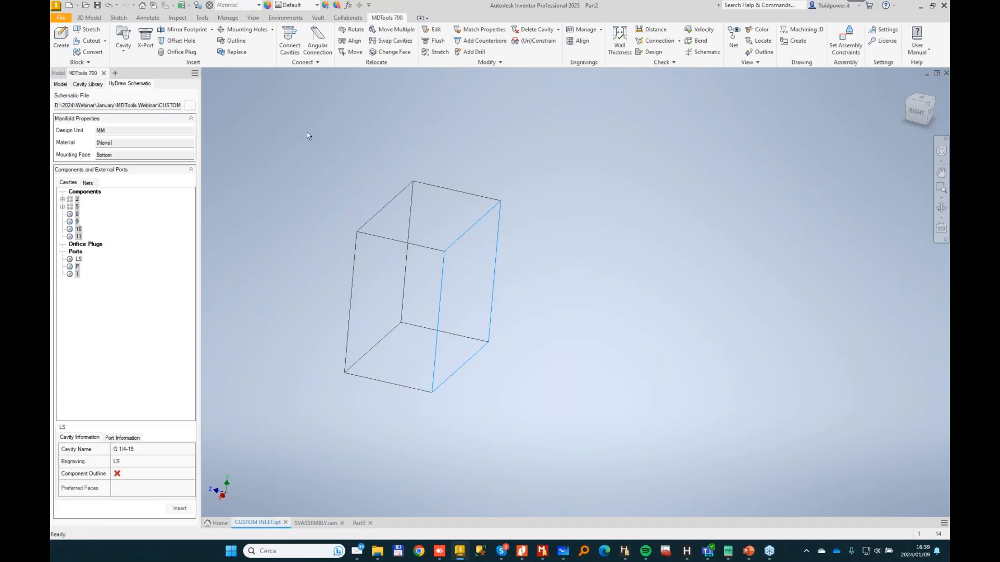
{"action": "left_click", "coordinate": [182, 30]}
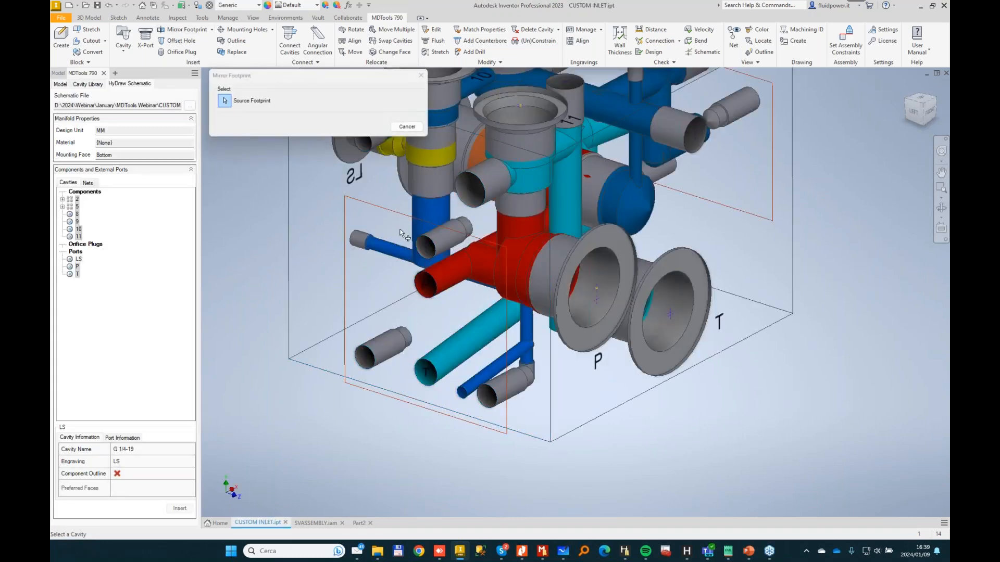
{"action": "left_click", "coordinate": [327, 224]}
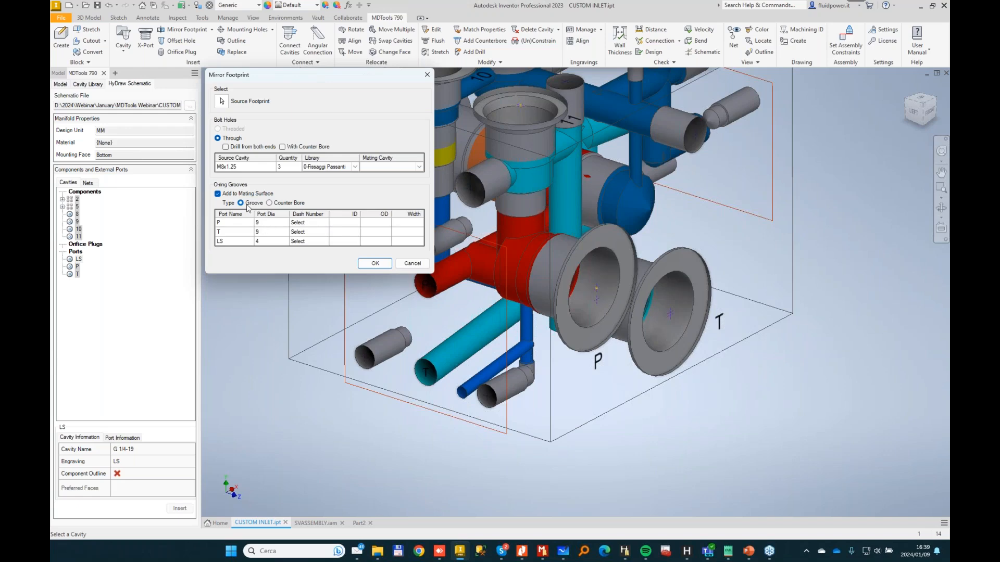
{"action": "left_click", "coordinate": [218, 194]}
Set the mirrored M8x1.25 bolt holes to counterbored through holes using the mating cavity TCEI M8 from the 0-Fissaggi Passanti library.
{"action": "left_click", "coordinate": [396, 166]}
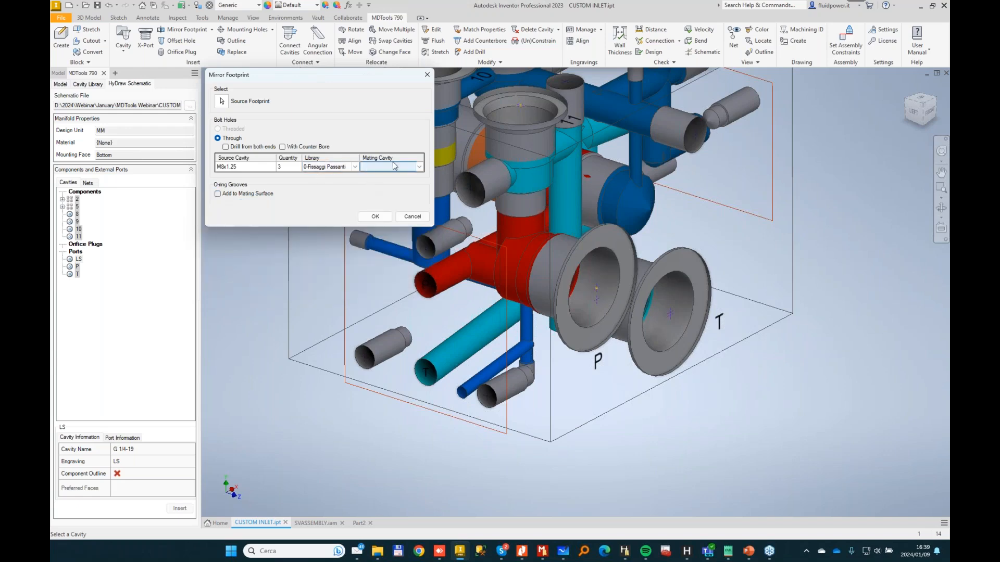
{"action": "left_click", "coordinate": [419, 166]}
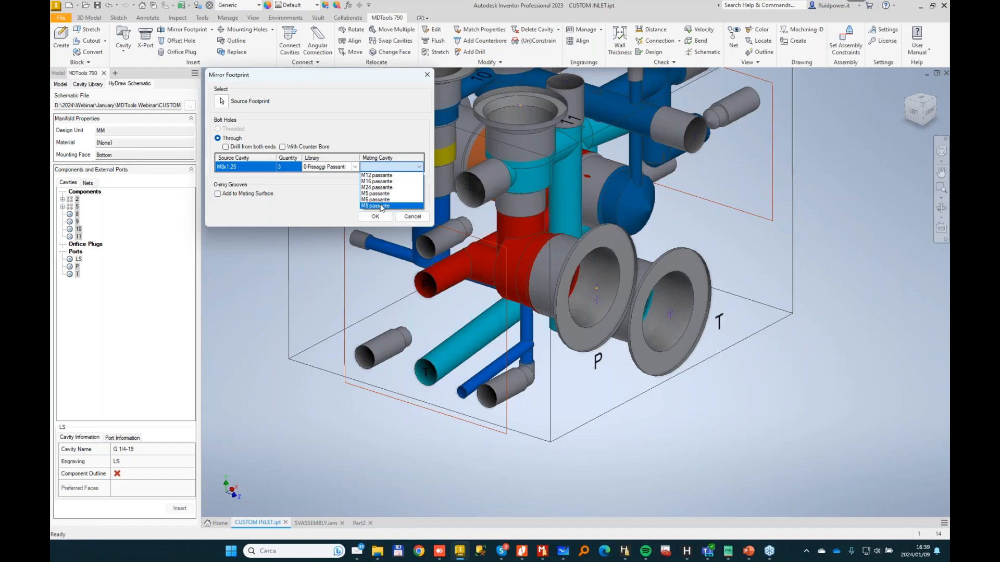
{"action": "left_click", "coordinate": [386, 199]}
{"action": "left_click", "coordinate": [282, 146]}
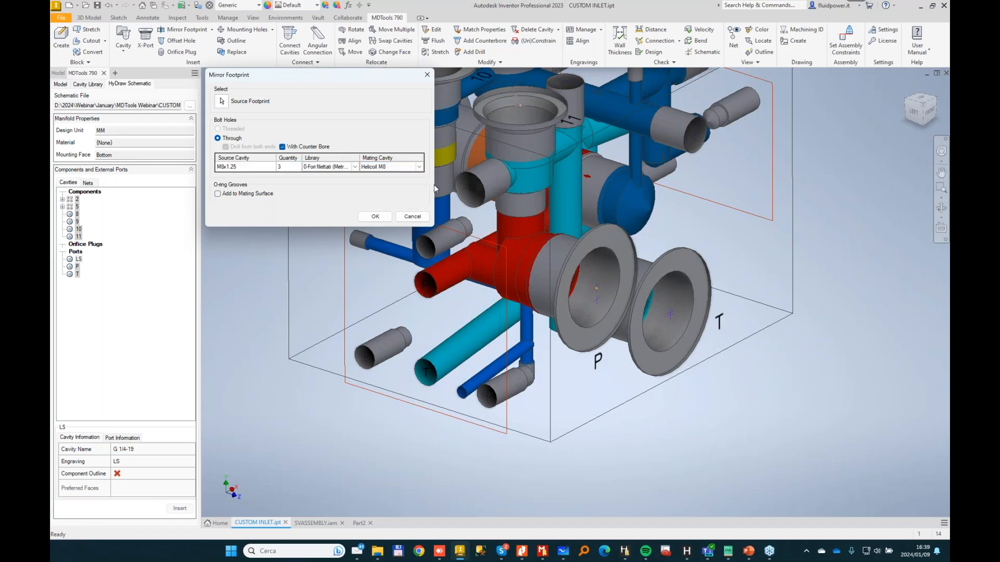
{"action": "left_click", "coordinate": [355, 166]}
{"action": "left_click", "coordinate": [328, 179]}
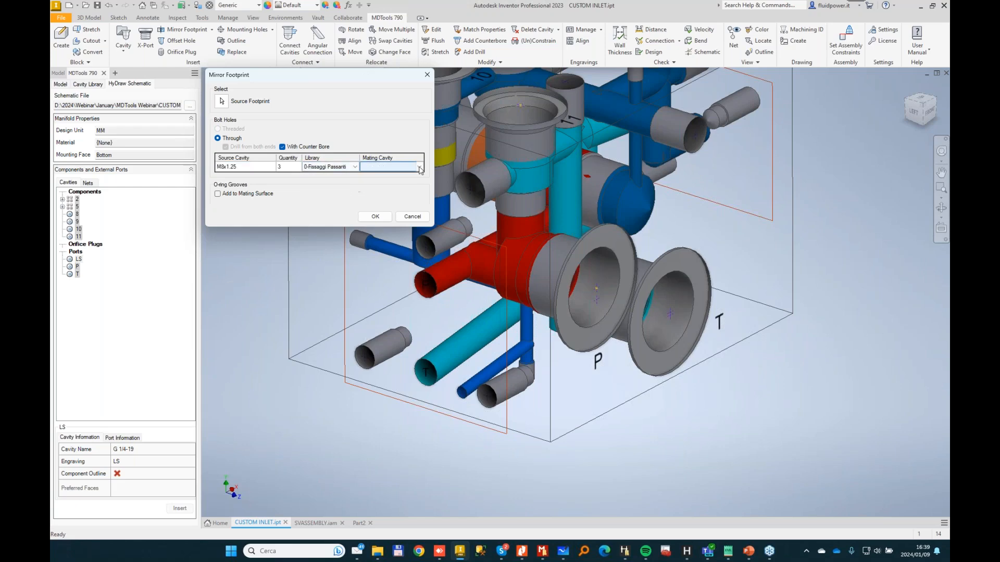
{"action": "left_click", "coordinate": [419, 168]}
{"action": "left_click", "coordinate": [390, 210]}
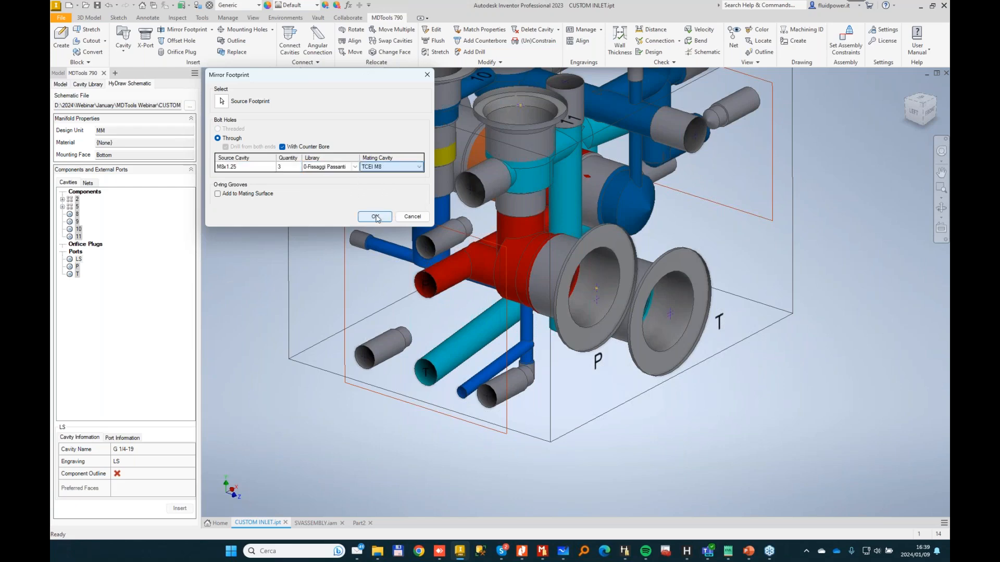
{"action": "left_click", "coordinate": [376, 217]}
{"action": "left_click", "coordinate": [376, 217]}
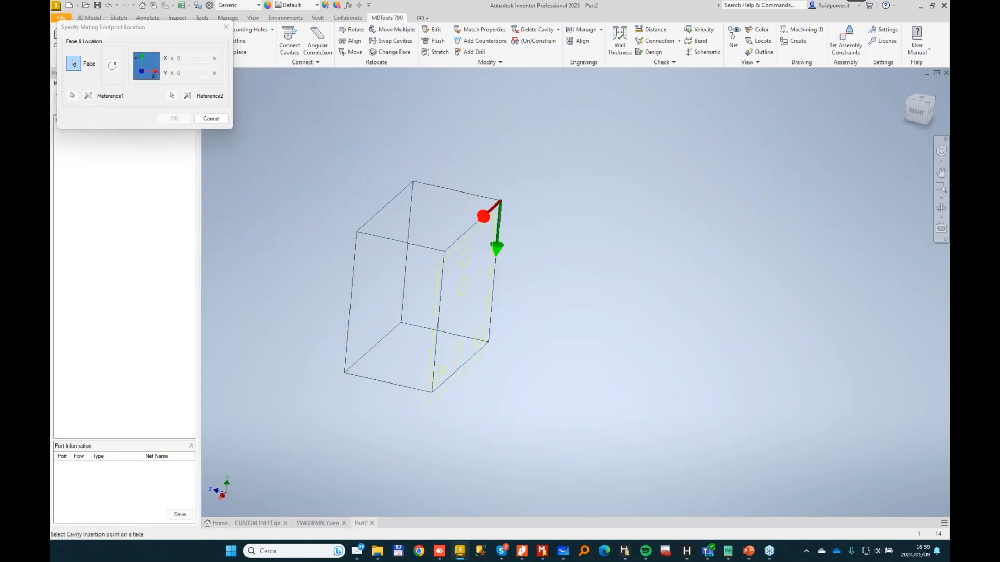
Place the mating footprint on the new block's back face at X 34, Y 26 with the ID BT.
{"action": "left_click", "coordinate": [462, 287]}
{"action": "left_click", "coordinate": [465, 284]}
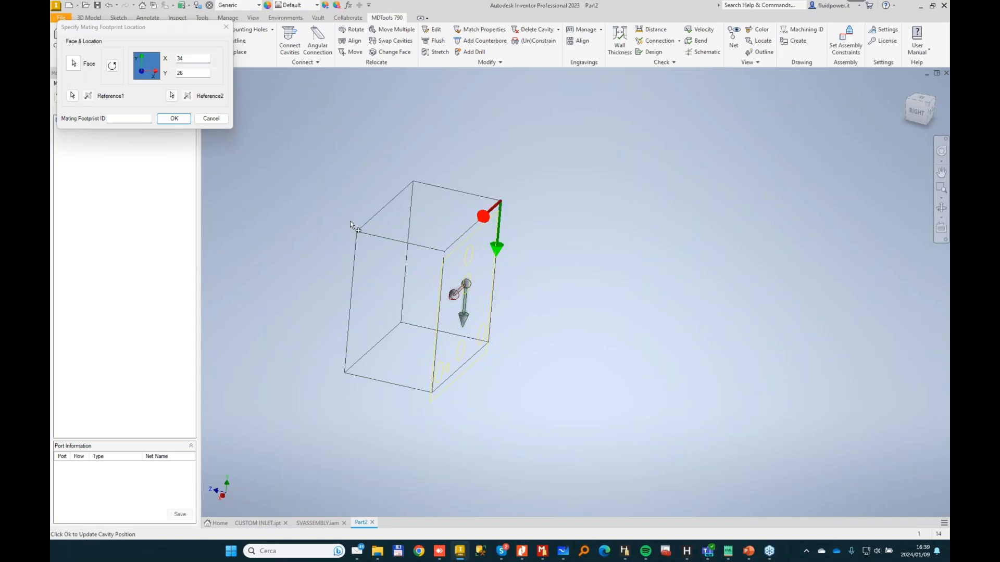
{"action": "left_click", "coordinate": [147, 119]}
{"action": "type", "text": "BT"}
{"action": "key", "text": "Return"}
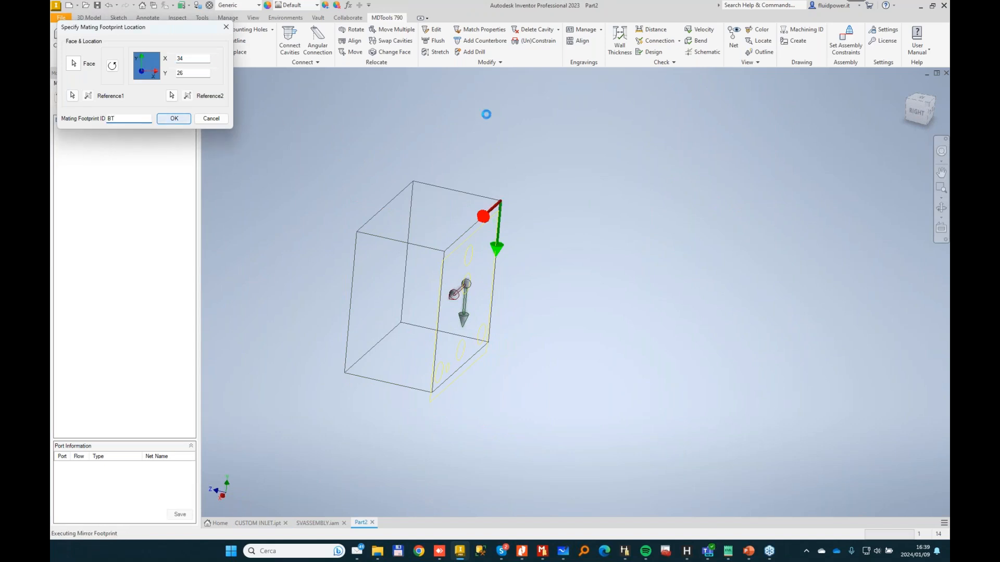
Move the BT footprint to X 32, Y 11 on the back face and recolour the cavities.
{"action": "middle_click_drag", "start_coordinate": [552, 226], "coordinate": [578, 251], "text": "shift"}
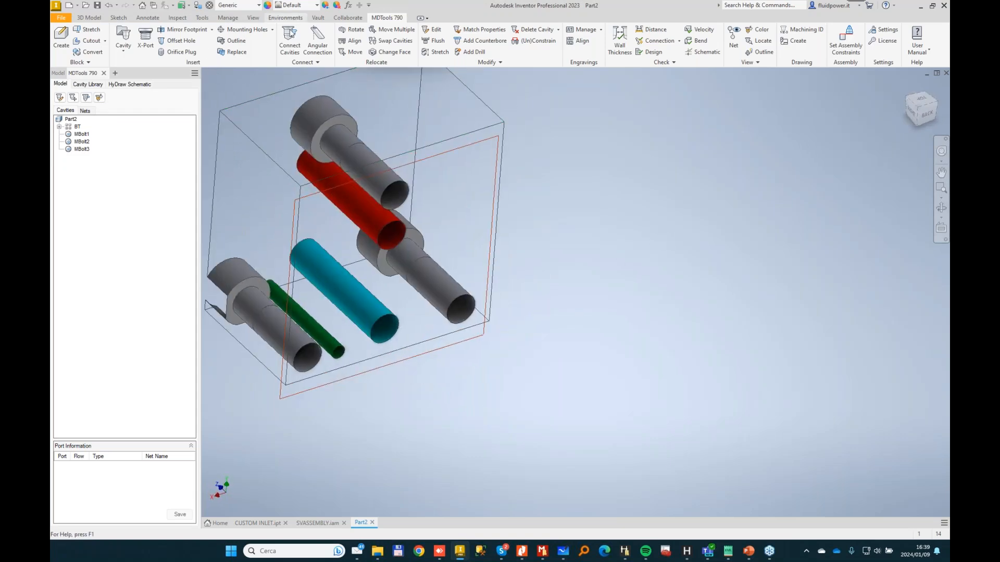
{"action": "left_click", "coordinate": [353, 53]}
{"action": "left_click", "coordinate": [402, 191]}
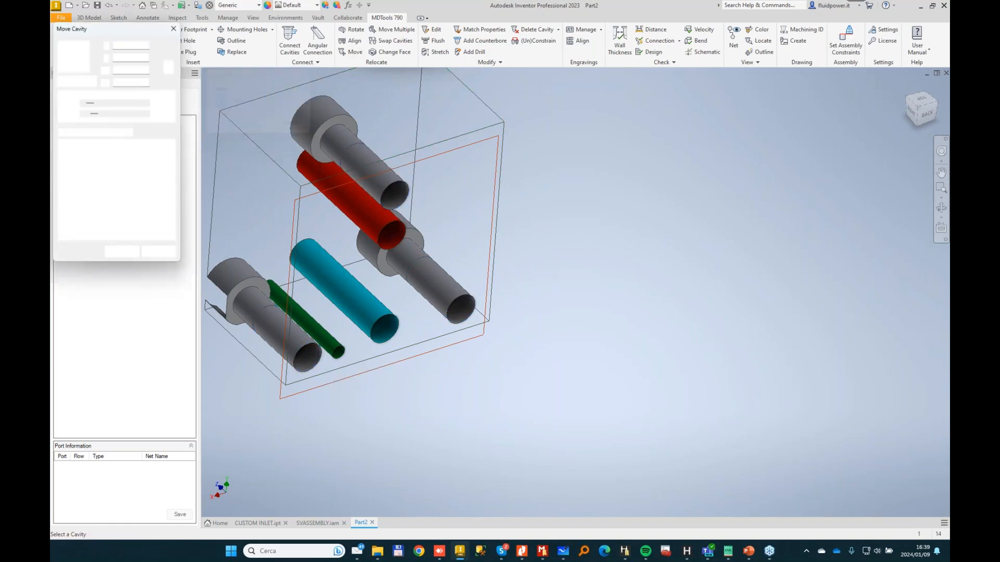
{"action": "left_click_drag", "start_coordinate": [406, 188], "coordinate": [403, 189]}
{"action": "left_click", "coordinate": [120, 256]}
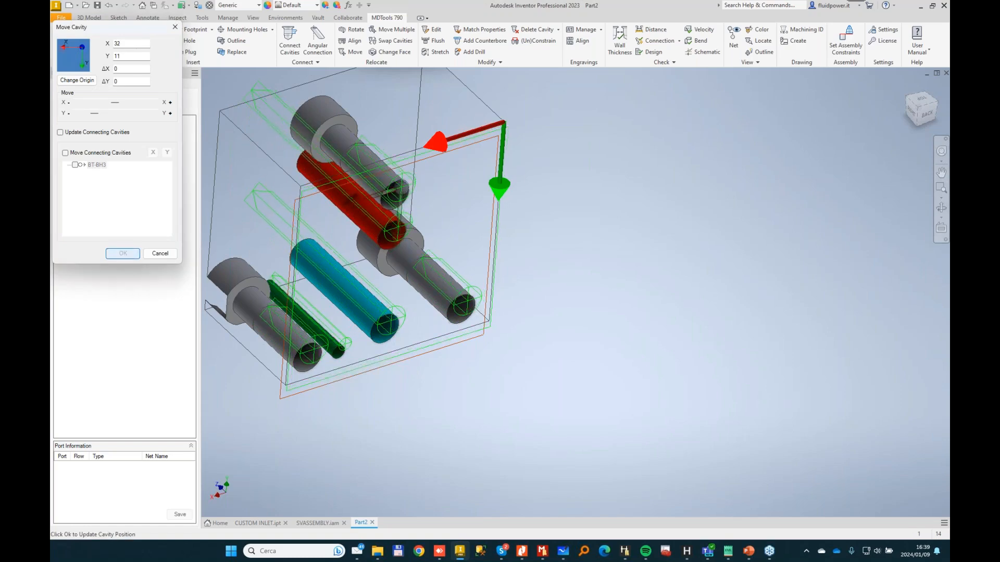
{"action": "left_click", "coordinate": [763, 32]}
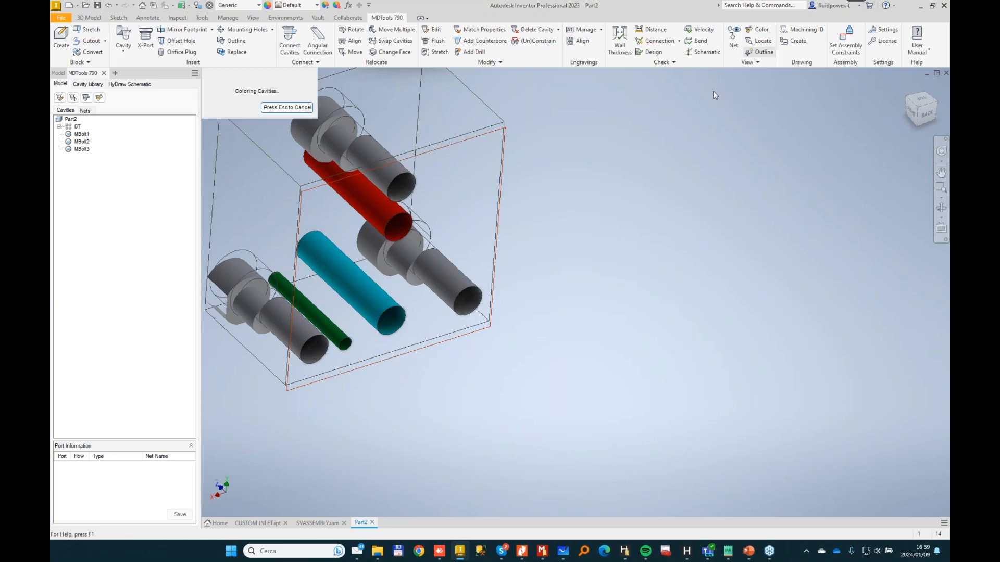
Shorten port P's drill so it ends blind inside the block near the back face.
{"action": "middle_click_drag", "start_coordinate": [573, 202], "coordinate": [477, 84], "text": "shift"}
{"action": "left_click", "coordinate": [436, 52]}
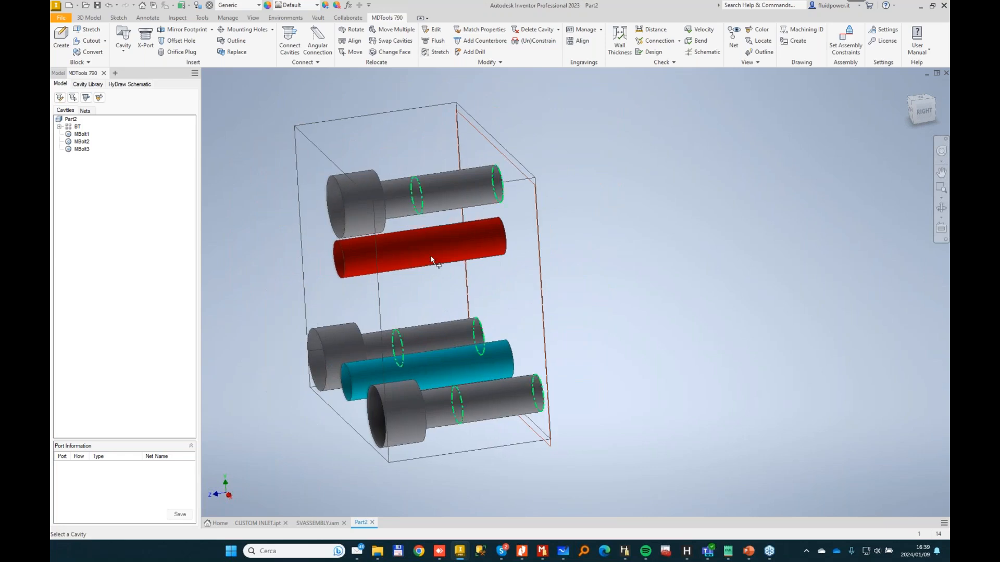
{"action": "left_click", "coordinate": [408, 259]}
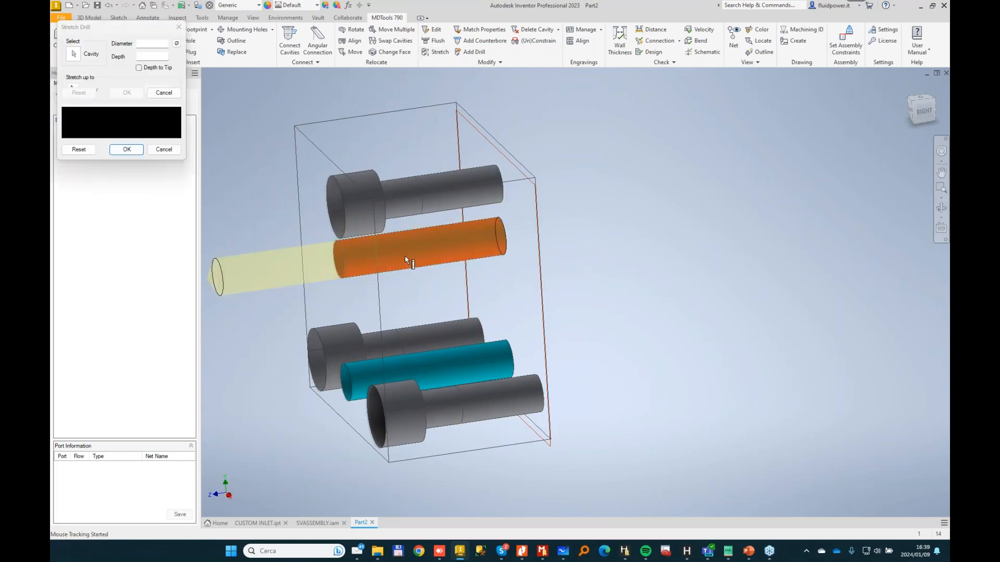
{"action": "left_click", "coordinate": [127, 149]}
Shorten port LS's 4 mm diameter drill to a depth of 7 mm.
{"action": "left_click", "coordinate": [440, 53]}
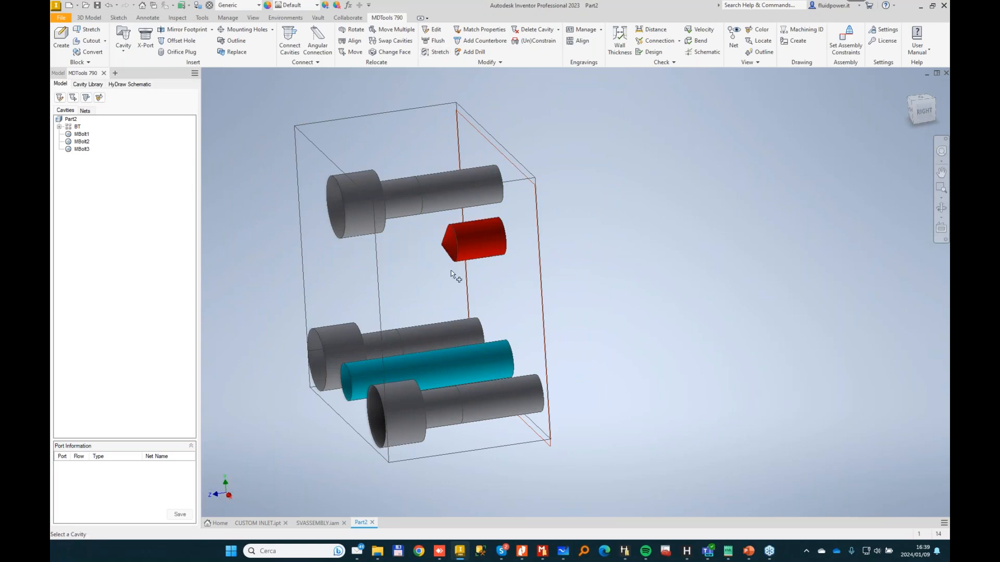
{"action": "middle_click_drag", "start_coordinate": [514, 323], "coordinate": [465, 207], "text": "shift"}
{"action": "left_click", "coordinate": [465, 207]}
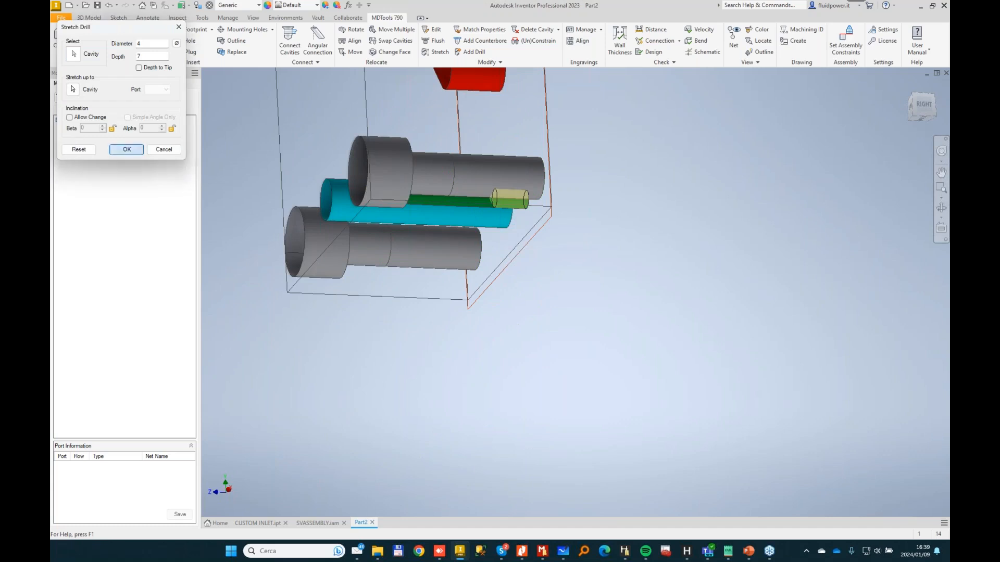
{"action": "left_click", "coordinate": [127, 149]}
Shorten port T's 9 mm diameter drill to a depth of 21 mm.
{"action": "middle_click_drag", "start_coordinate": [285, 70], "coordinate": [402, 120], "text": "shift"}
{"action": "left_click", "coordinate": [436, 52]}
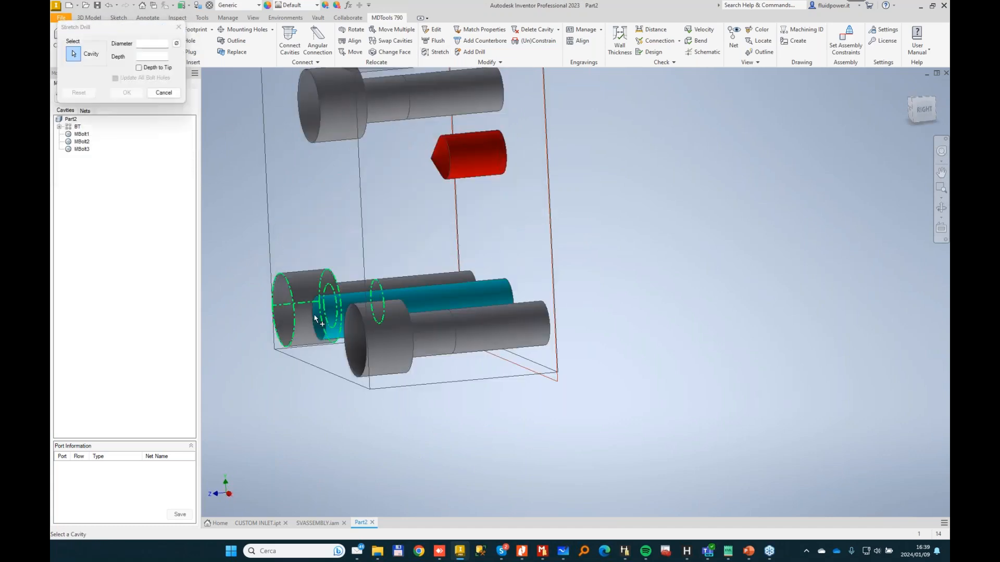
{"action": "left_click", "coordinate": [459, 306]}
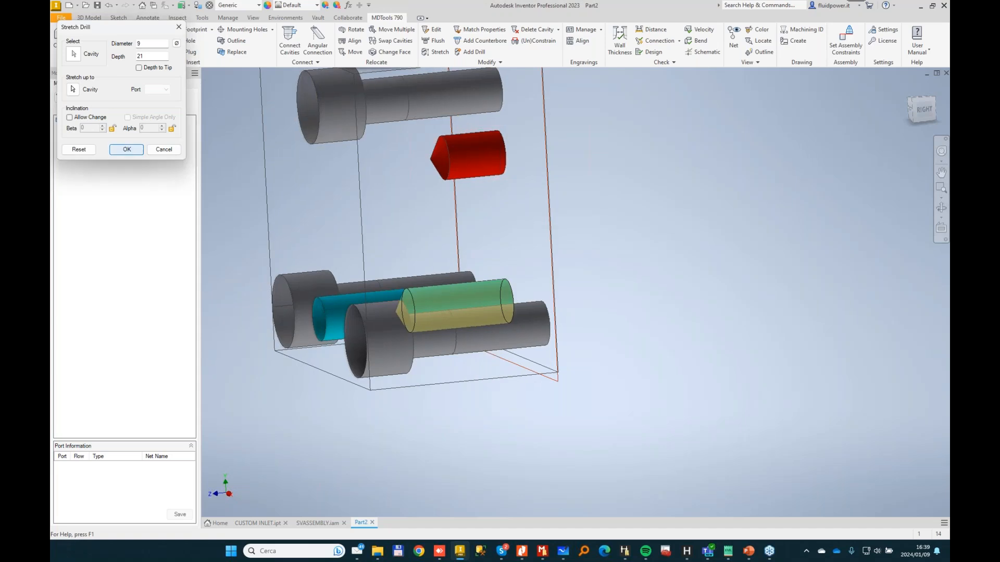
{"action": "left_click", "coordinate": [137, 150]}
Choose the G 1/2-14 cavity from the cavity library and assign it the component ID and net name T.
{"action": "left_click", "coordinate": [88, 84]}
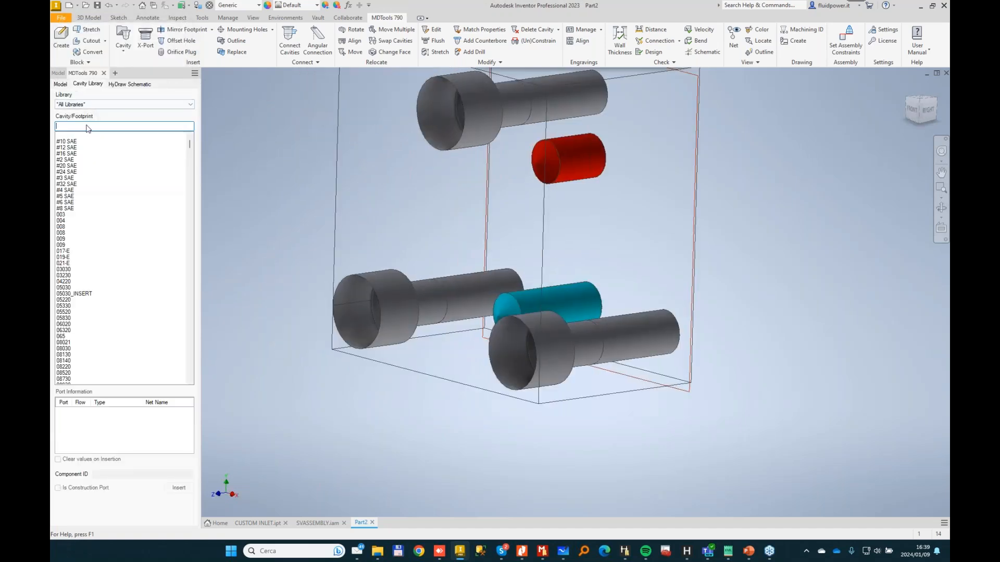
{"action": "type", "text": "G 1"}
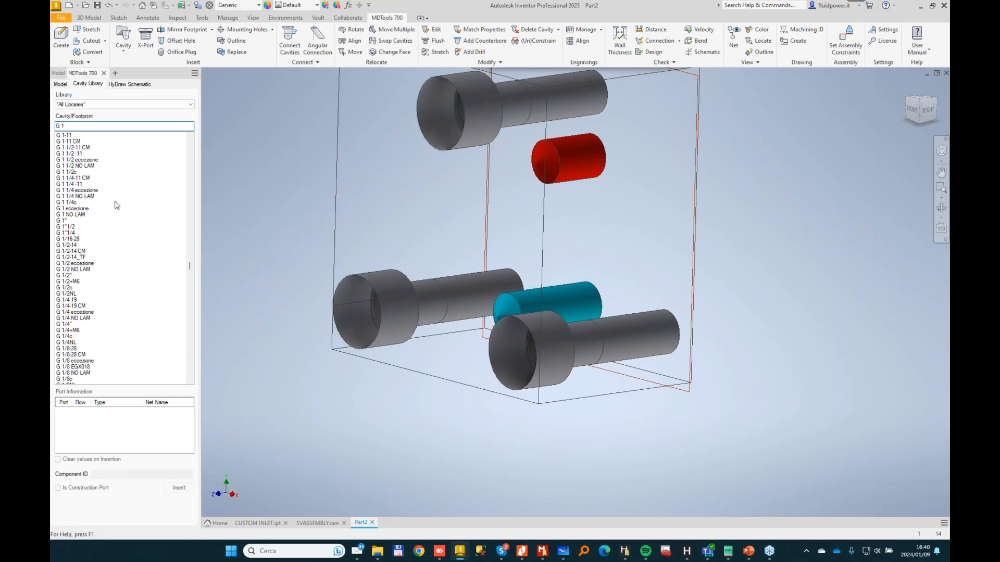
{"action": "left_click", "coordinate": [73, 246]}
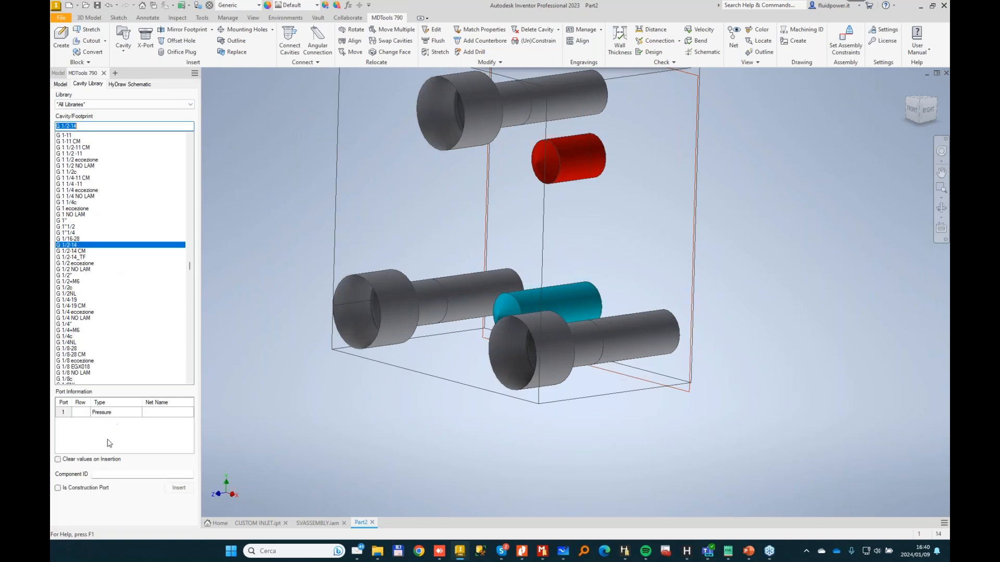
{"action": "left_click", "coordinate": [108, 474]}
{"action": "type", "text": "T"}
Insert the G 1/2-14 port T cavity on the block's front face at X 32, Y 47.
{"action": "left_click", "coordinate": [181, 482]}
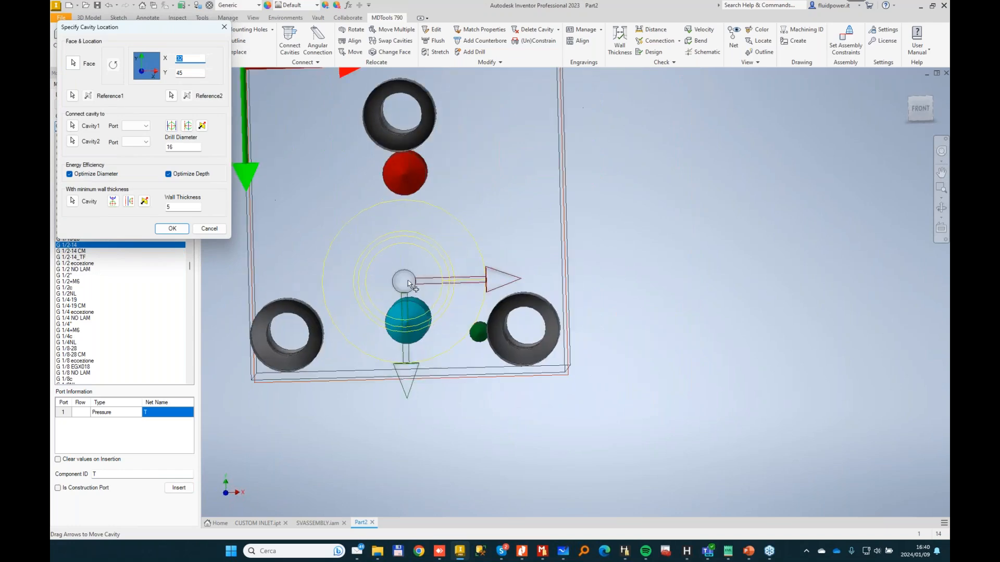
{"action": "left_click_drag", "start_coordinate": [407, 280], "coordinate": [408, 290]}
{"action": "left_click", "coordinate": [170, 225]}
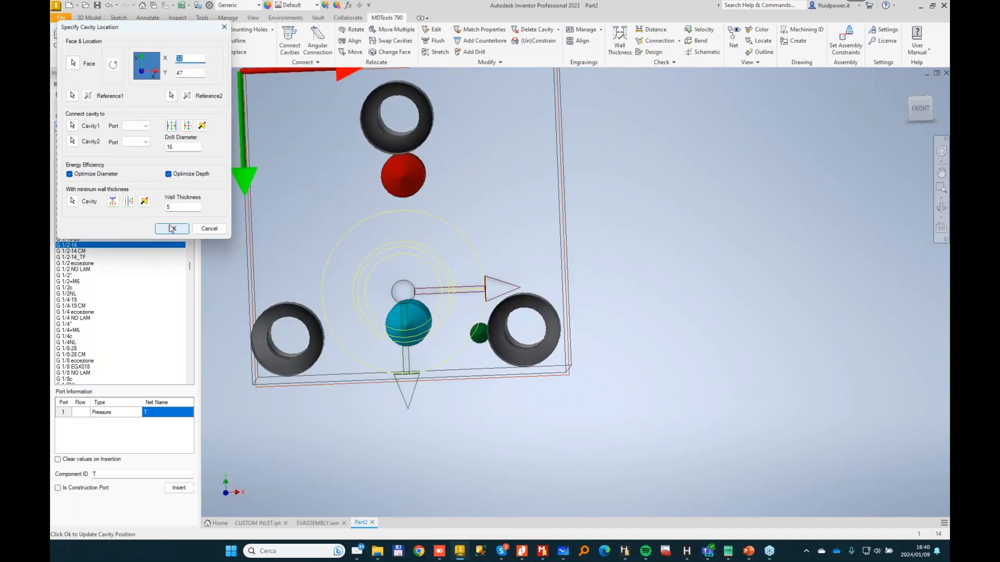
{"action": "left_click", "coordinate": [172, 228]}
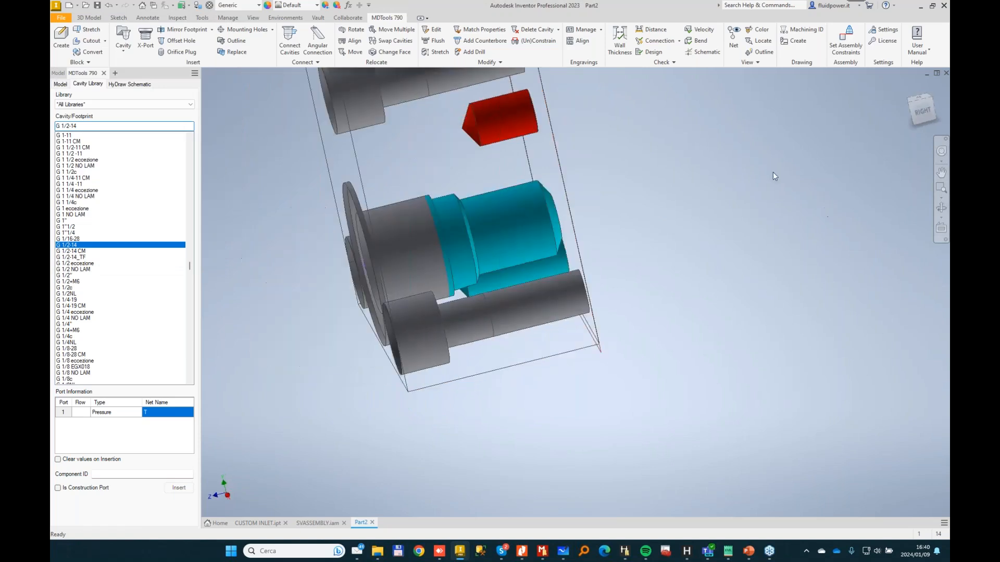
Stretch the G 1/2-14 port T cavity's drill to a diameter of 19 mm and a depth of 25 mm.
{"action": "left_click", "coordinate": [436, 51]}
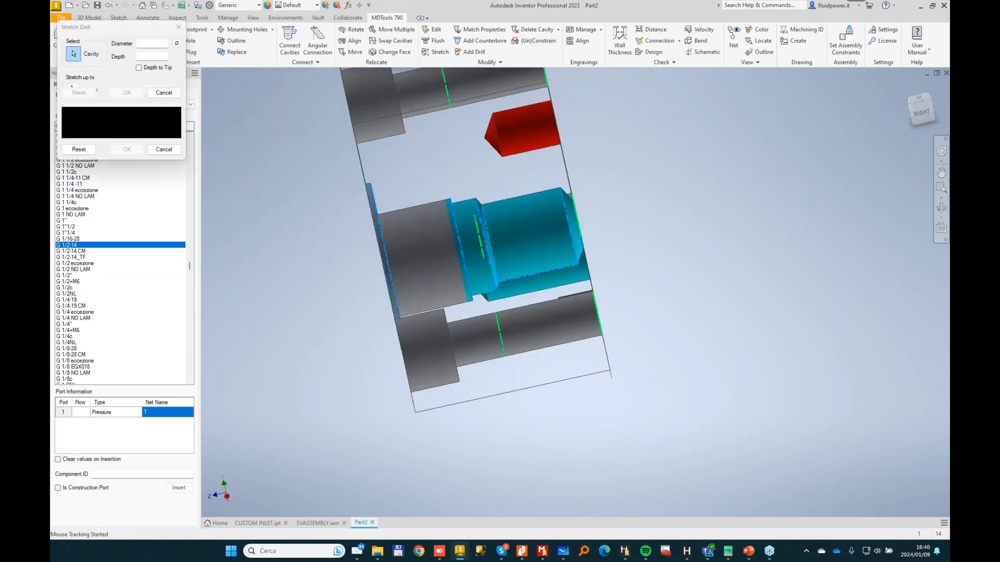
{"action": "left_click", "coordinate": [497, 237]}
{"action": "left_click", "coordinate": [143, 43]}
{"action": "key", "text": "BackSpace"}
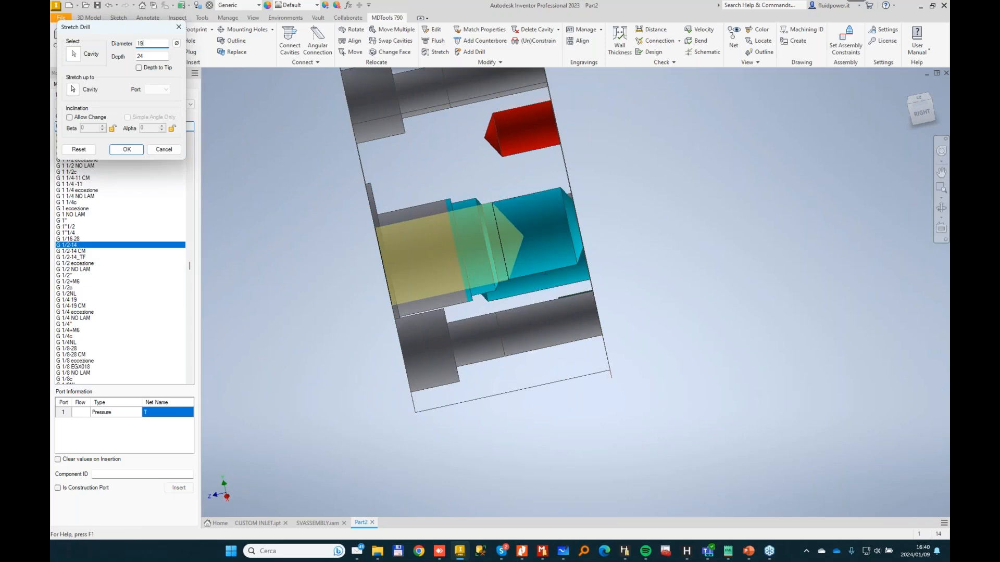
{"action": "key", "text": "Tab"}
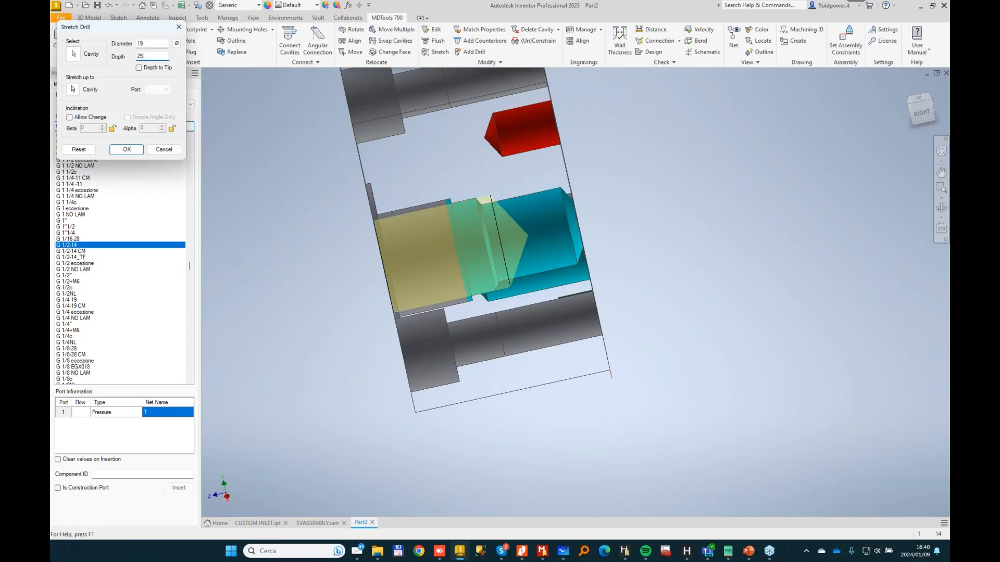
{"action": "key", "text": "Return"}
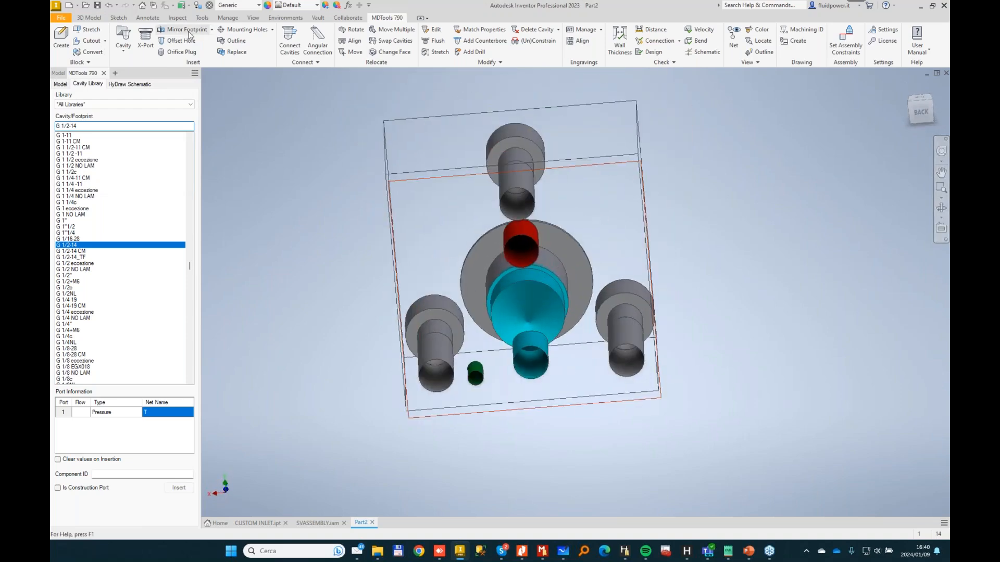
Insert a Counter Bore type O-ring groove on port P of the BT footprint.
{"action": "left_click", "coordinate": [273, 30]}
{"action": "left_click", "coordinate": [237, 102]}
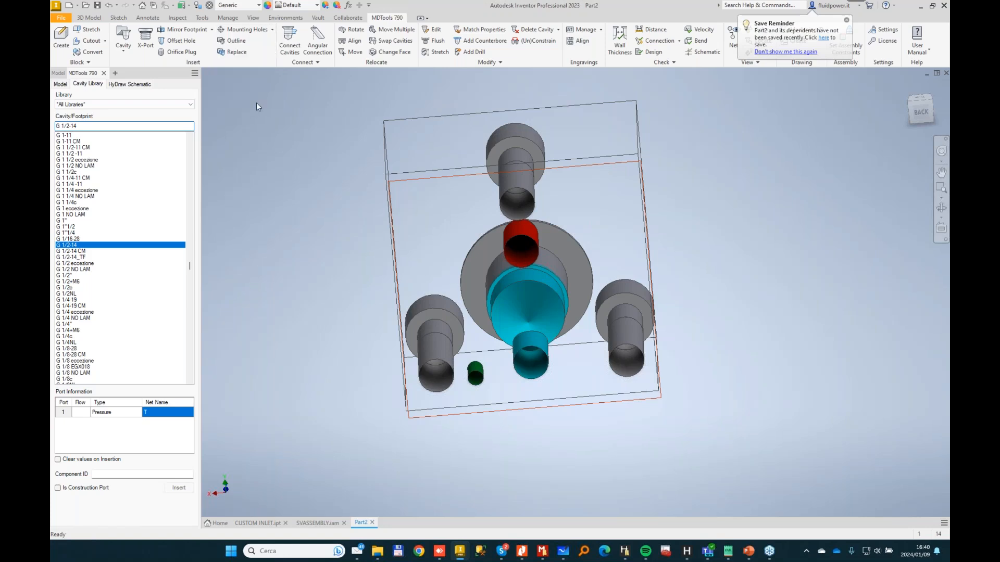
{"action": "left_click", "coordinate": [529, 262]}
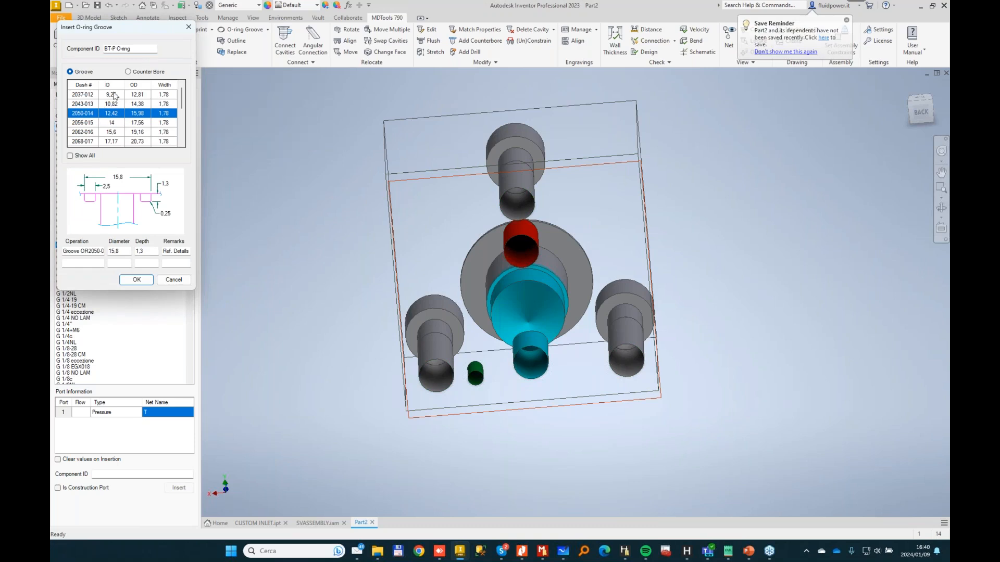
{"action": "left_click", "coordinate": [128, 72]}
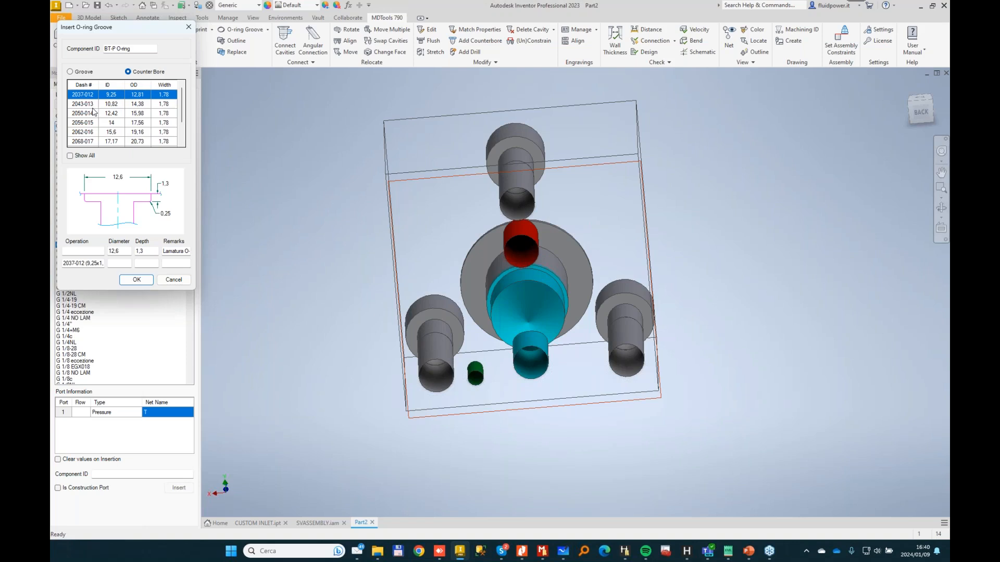
{"action": "left_click", "coordinate": [137, 280]}
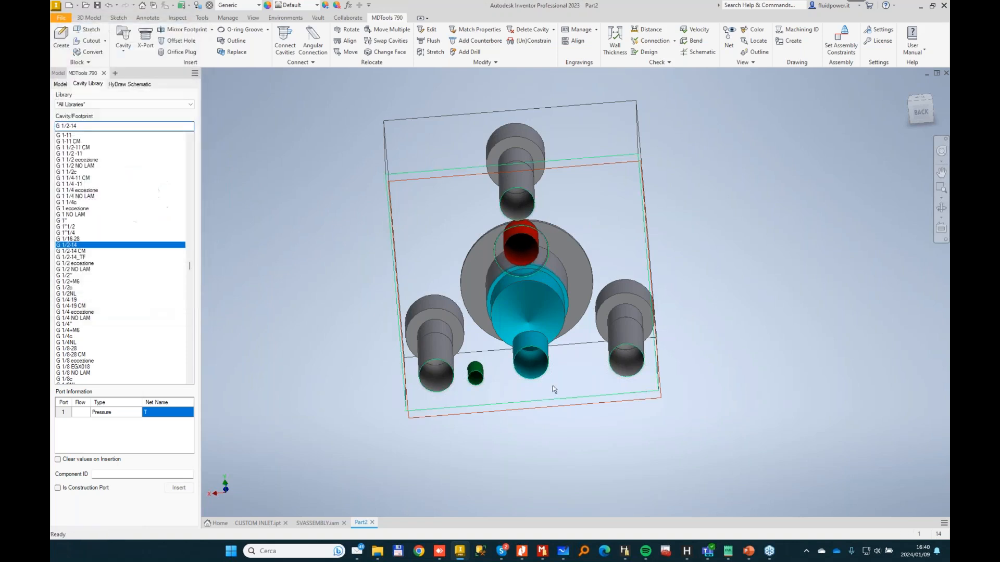
Insert a Groove type O-ring groove, size 2043-013, on port T of the BT footprint.
{"action": "left_click", "coordinate": [519, 358]}
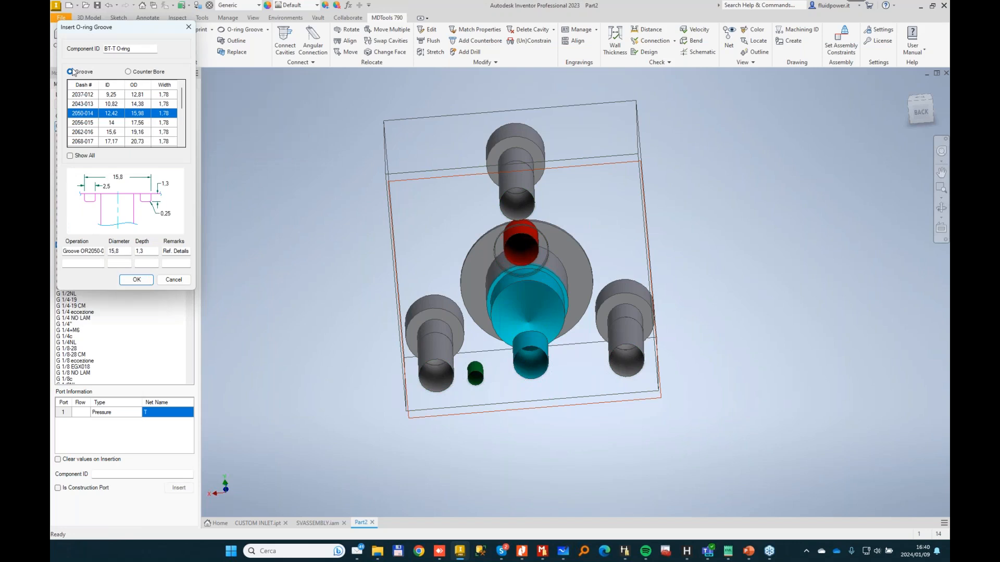
{"action": "left_click", "coordinate": [93, 106]}
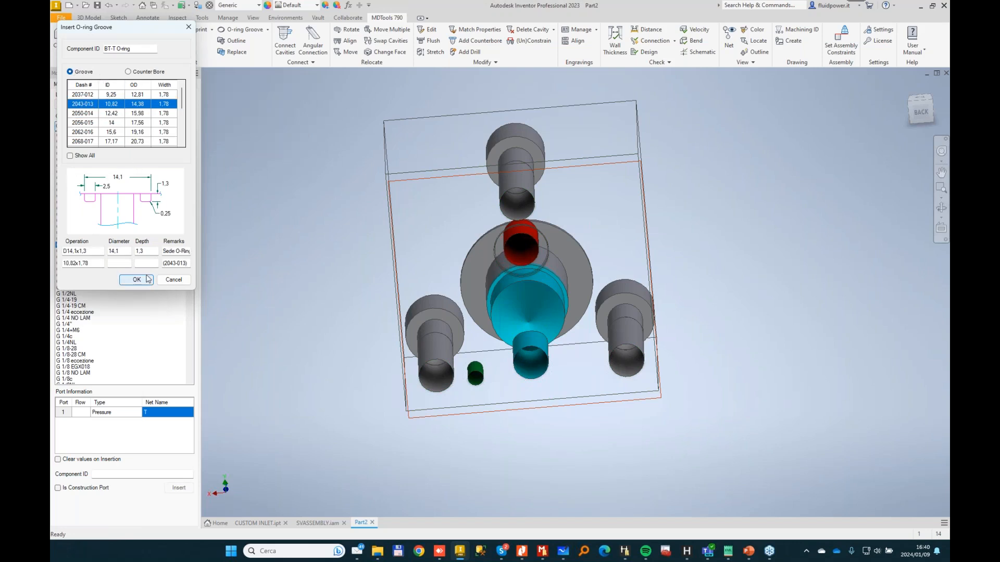
{"action": "left_click", "coordinate": [137, 280]}
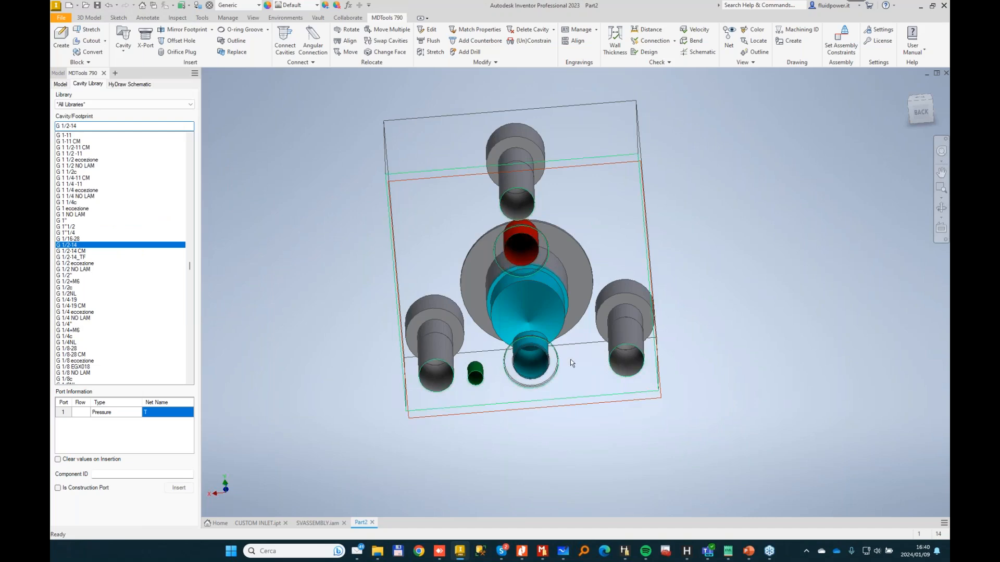
Change the port T O-ring groove to size 2050-014.
{"action": "scroll", "coordinate": [513, 297], "scroll_direction": "up", "scroll_amount": 3}
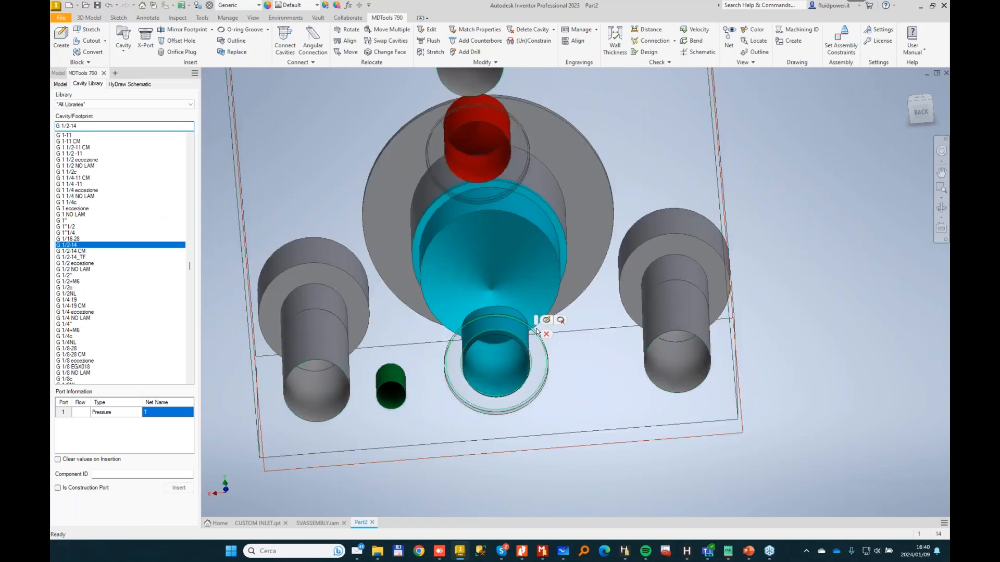
{"action": "left_click", "coordinate": [546, 319]}
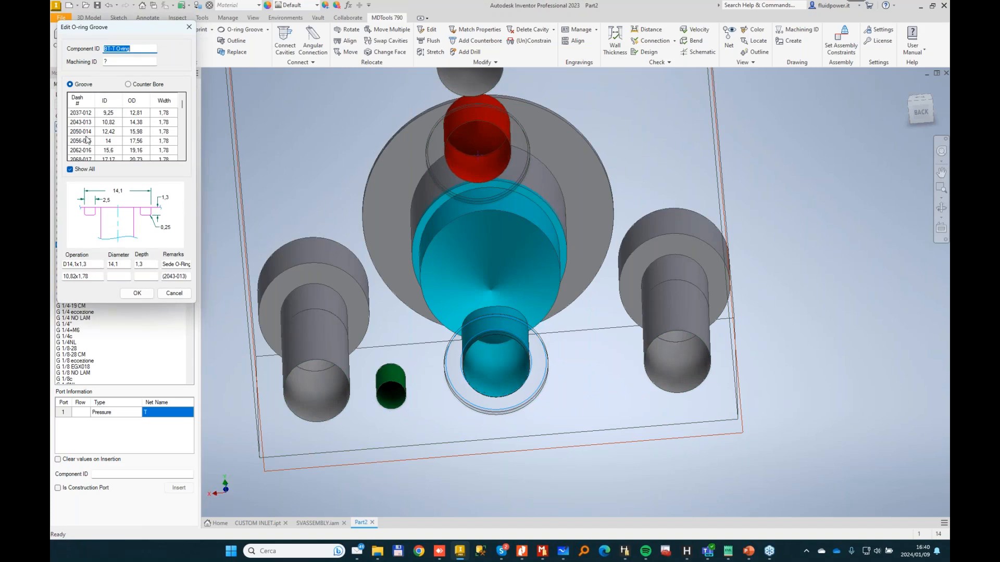
{"action": "left_click", "coordinate": [108, 133]}
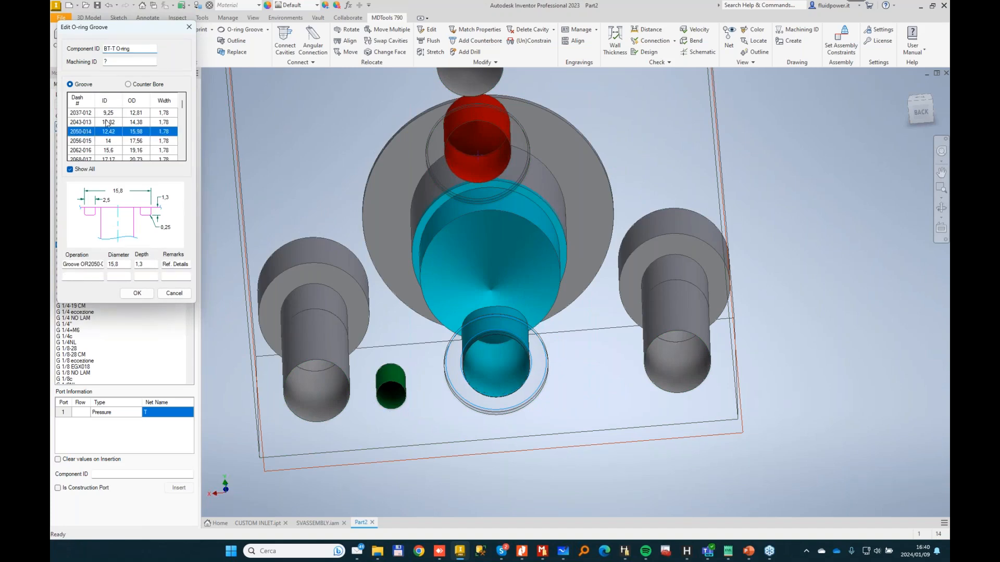
{"action": "left_click", "coordinate": [137, 293]}
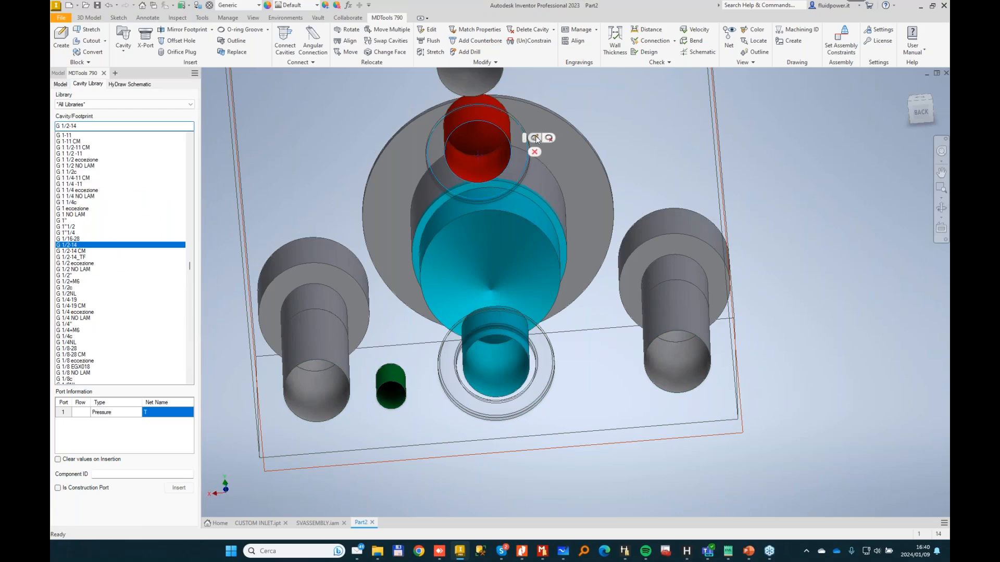
Change the port P counterbore O-ring to size 2050-014.
{"action": "left_click", "coordinate": [519, 154]}
{"action": "left_click", "coordinate": [77, 131]}
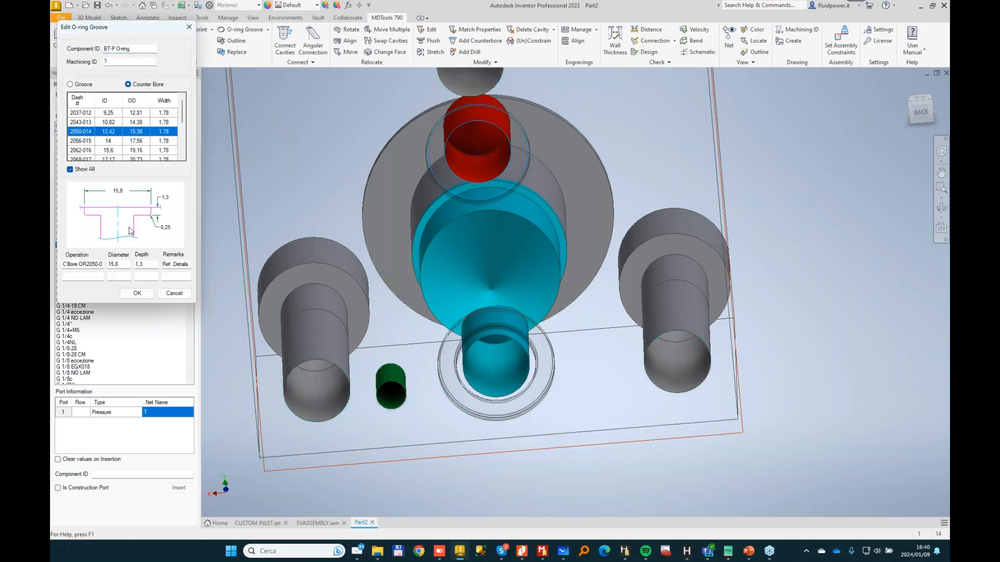
{"action": "left_click", "coordinate": [137, 293]}
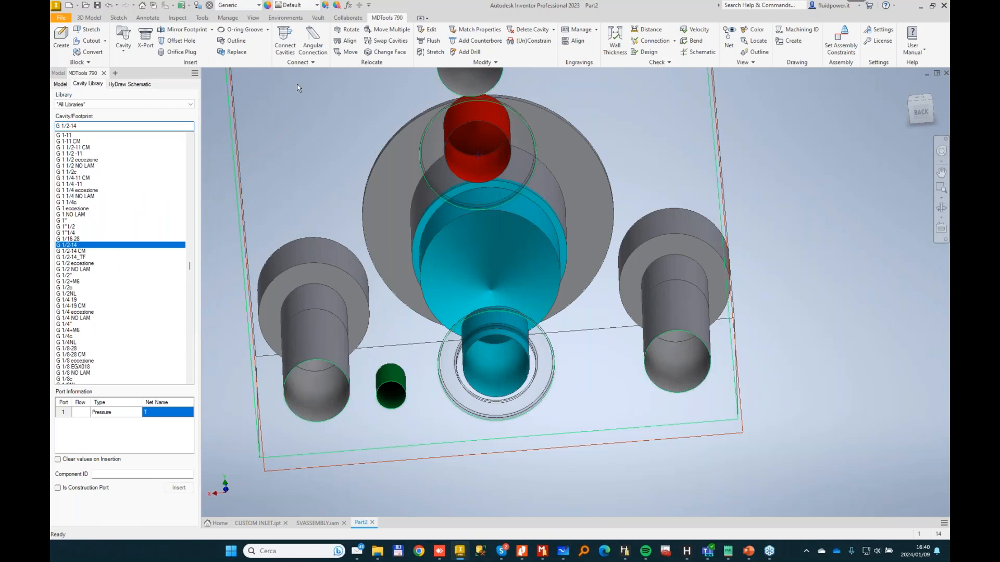
Insert a Groove type O-ring groove, size 2025-010, on the small green LS port of the BT footprint.
{"action": "left_click", "coordinate": [243, 29]}
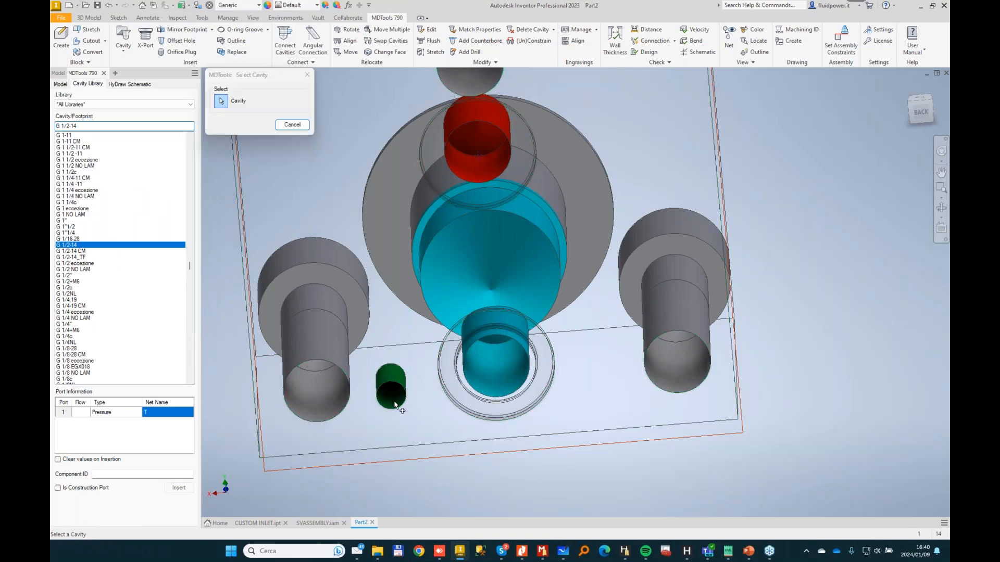
{"action": "left_click", "coordinate": [397, 395]}
{"action": "left_click", "coordinate": [115, 106]}
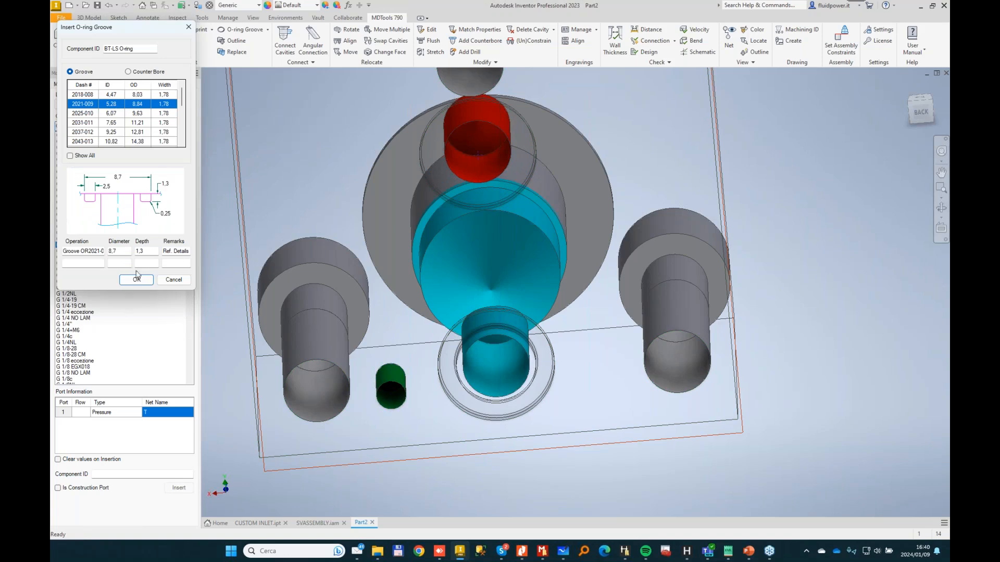
{"action": "left_click", "coordinate": [137, 279]}
{"action": "left_click", "coordinate": [163, 176]}
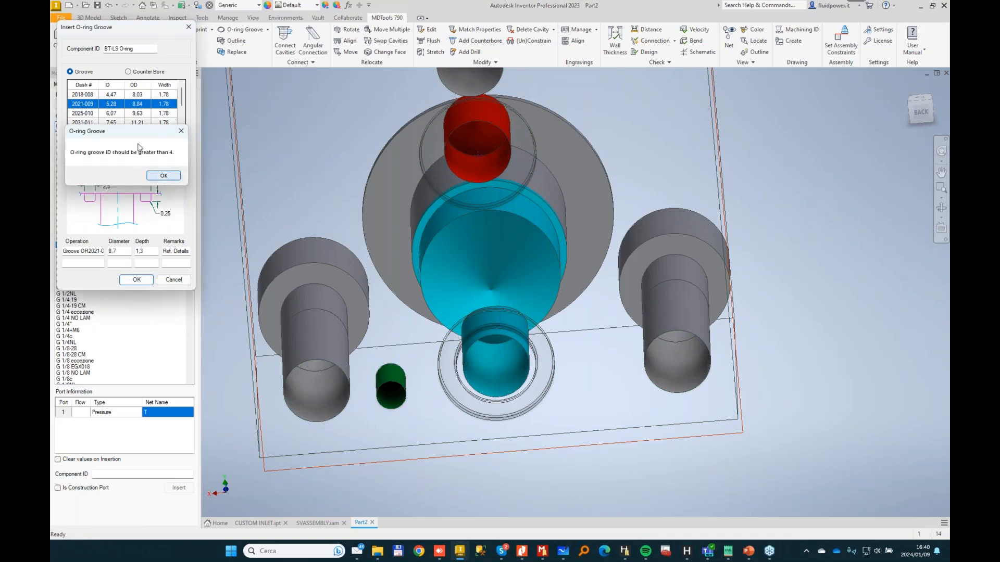
{"action": "left_click", "coordinate": [109, 113]}
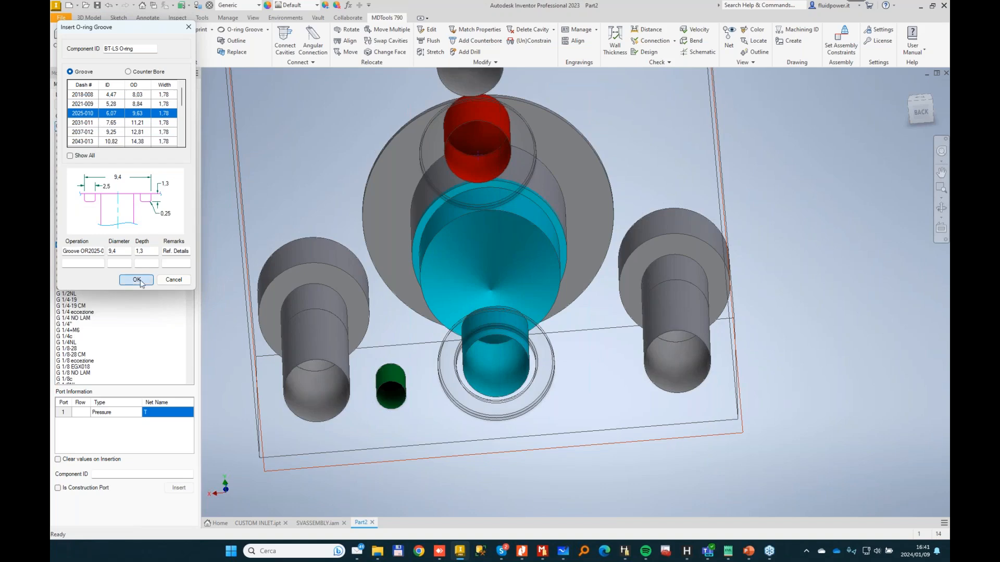
{"action": "left_click", "coordinate": [137, 280]}
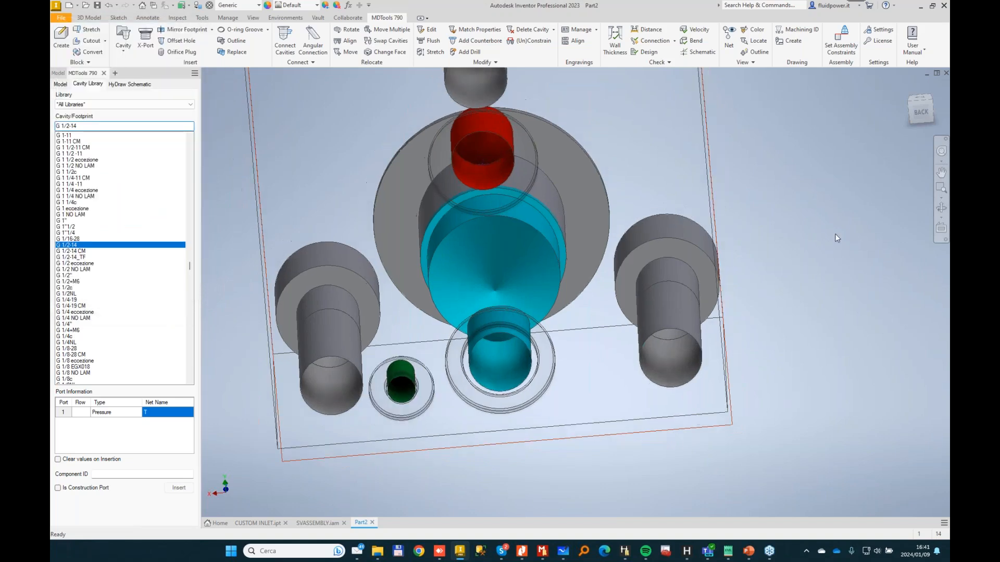
Save the manifold block part as ENDPLATE in the MDTools Webinar folder.
{"action": "scroll", "coordinate": [837, 238], "scroll_direction": "down", "scroll_amount": 3}
{"action": "middle_click_drag", "start_coordinate": [837, 236], "coordinate": [665, 209], "text": "shift"}
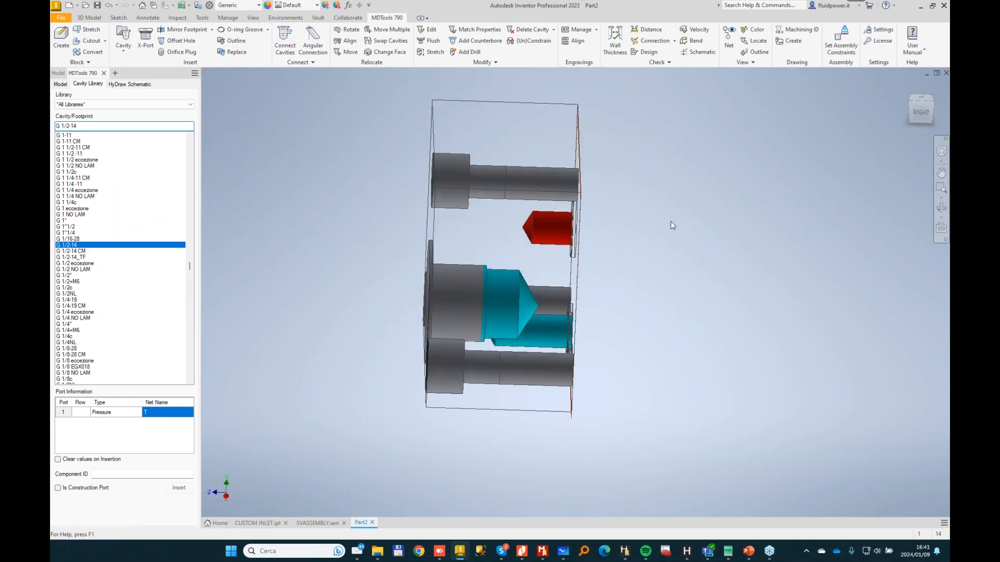
{"action": "key", "text": "ctrl+s"}
{"action": "type", "text": "ENDP"}
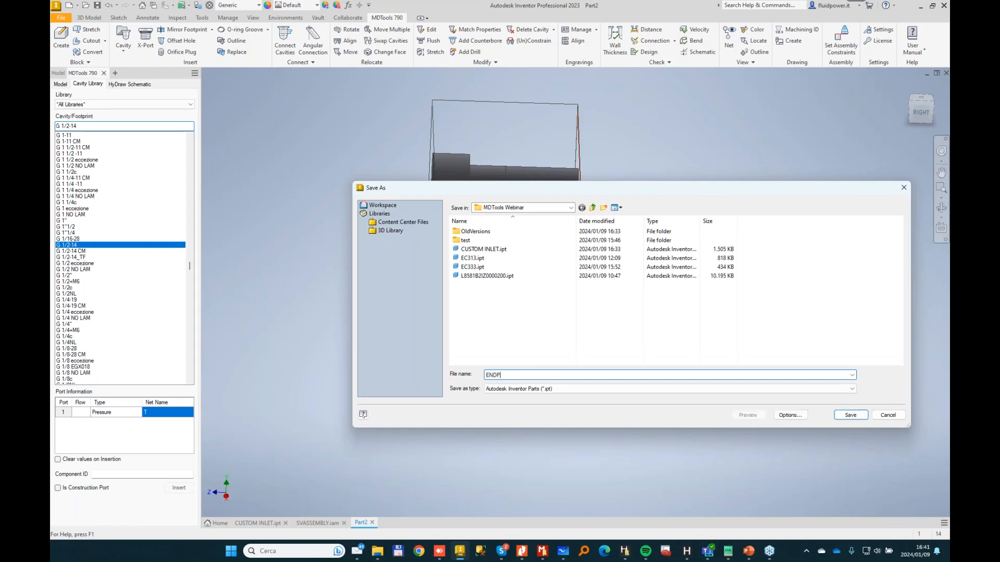
{"action": "type", "text": "LATE"}
{"action": "key", "text": "Return"}
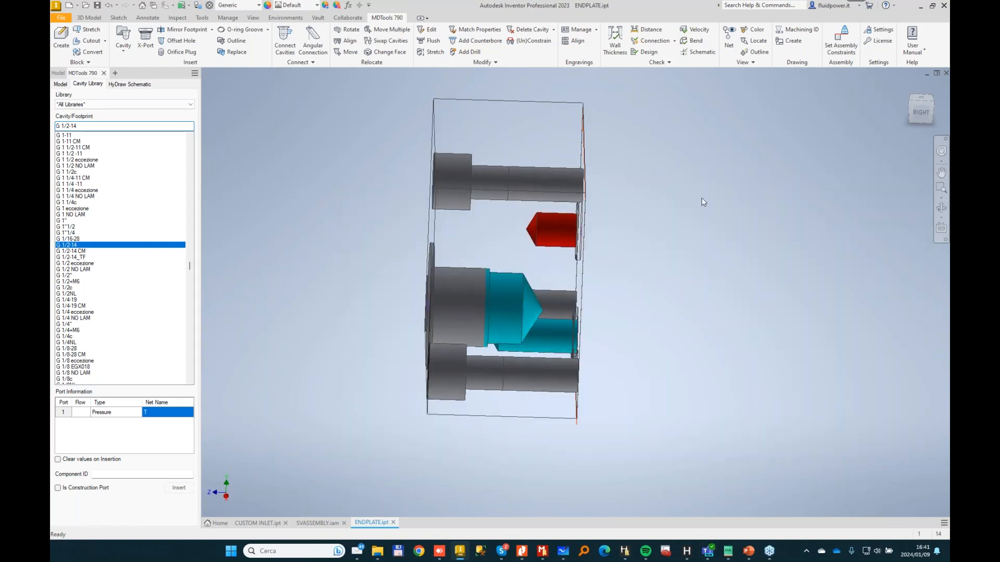
Stretch the block from its back face to a width of 35 mm.
{"action": "middle_click_drag", "start_coordinate": [701, 197], "coordinate": [573, 170], "text": "shift"}
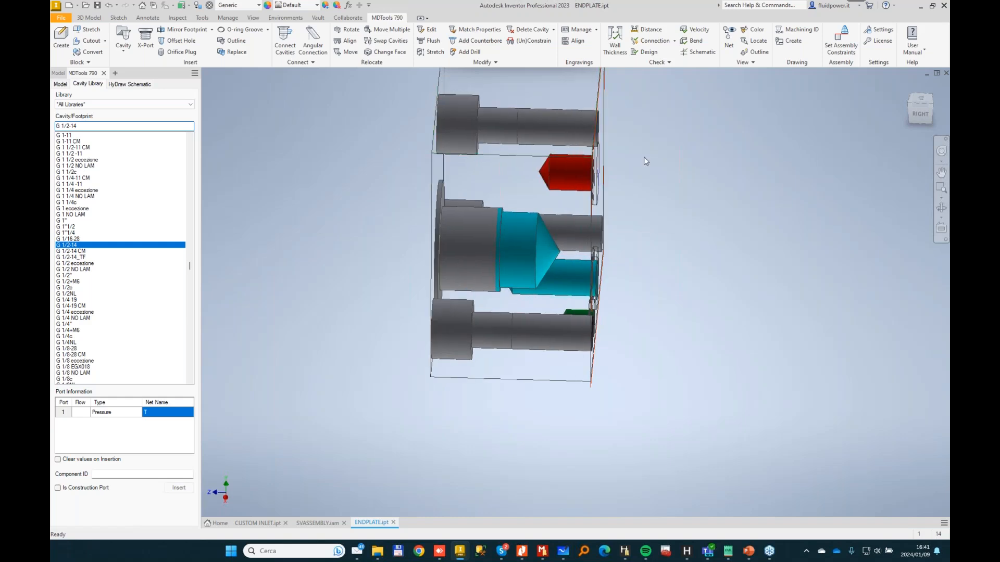
{"action": "middle_click_drag", "start_coordinate": [641, 204], "coordinate": [569, 174], "text": "shift"}
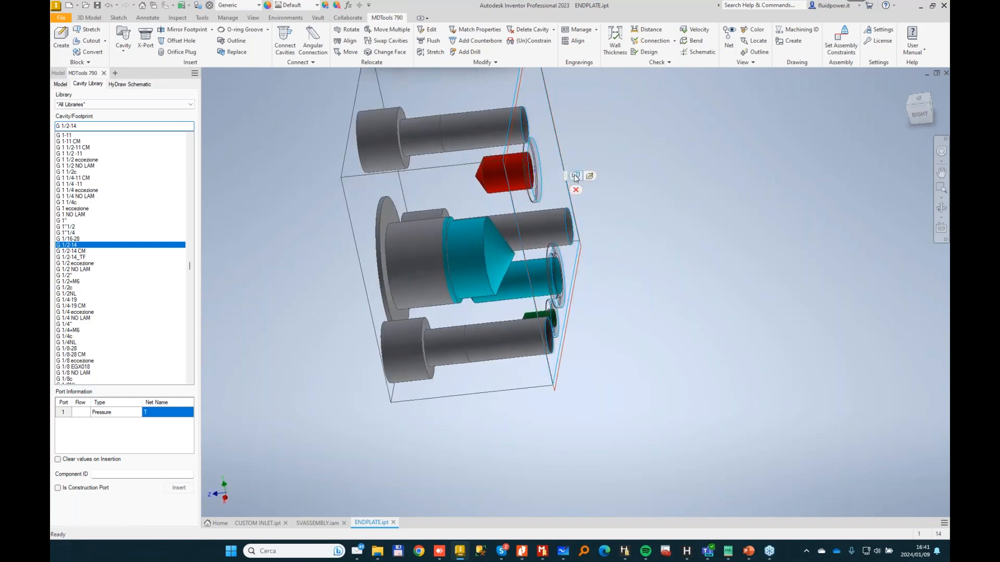
{"action": "left_click", "coordinate": [570, 174]}
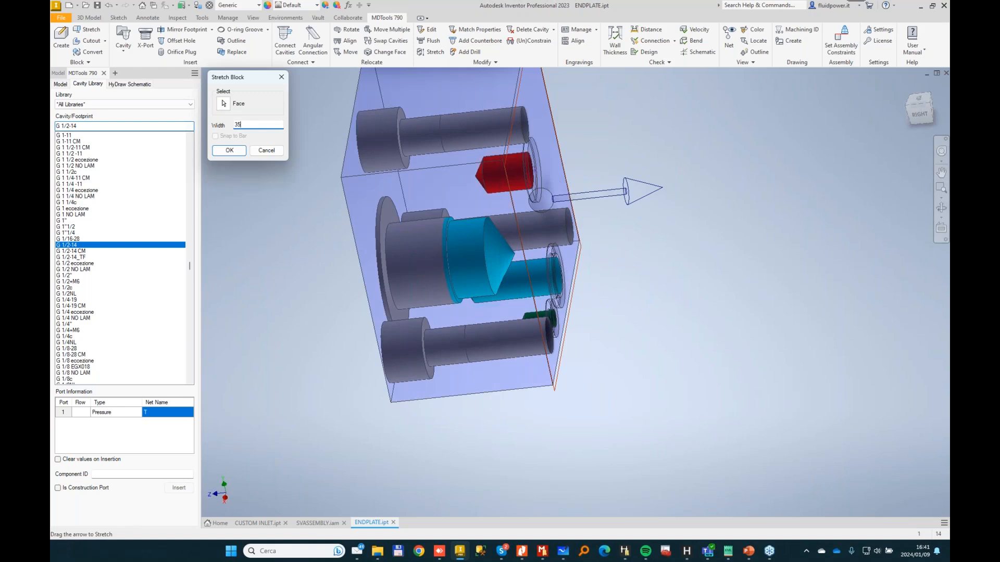
{"action": "key", "text": "Return"}
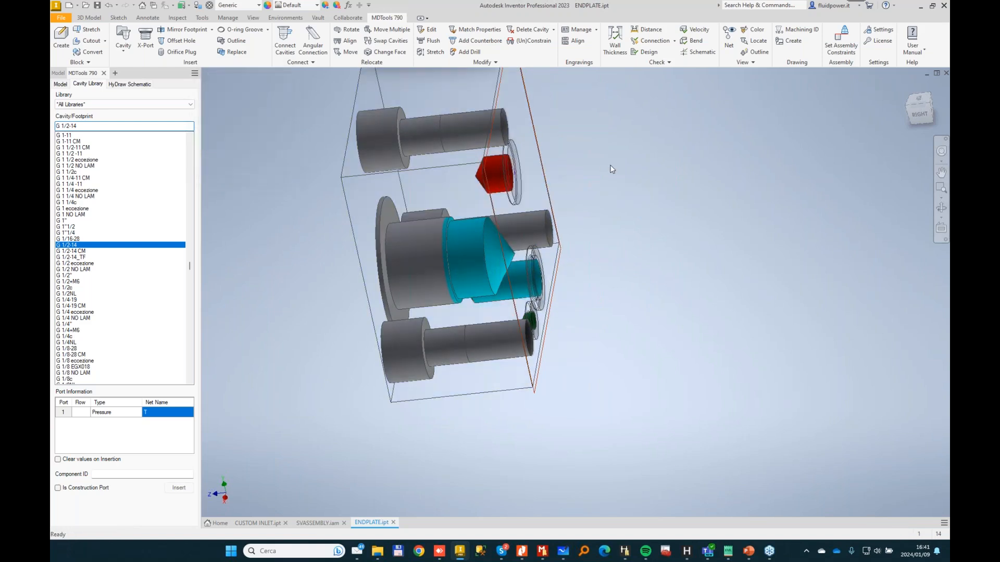
Modify the block by removing 5 mm of width at cutting plane location 19, with drill depths updated.
{"action": "middle_click_drag", "start_coordinate": [610, 166], "coordinate": [625, 175], "text": "shift"}
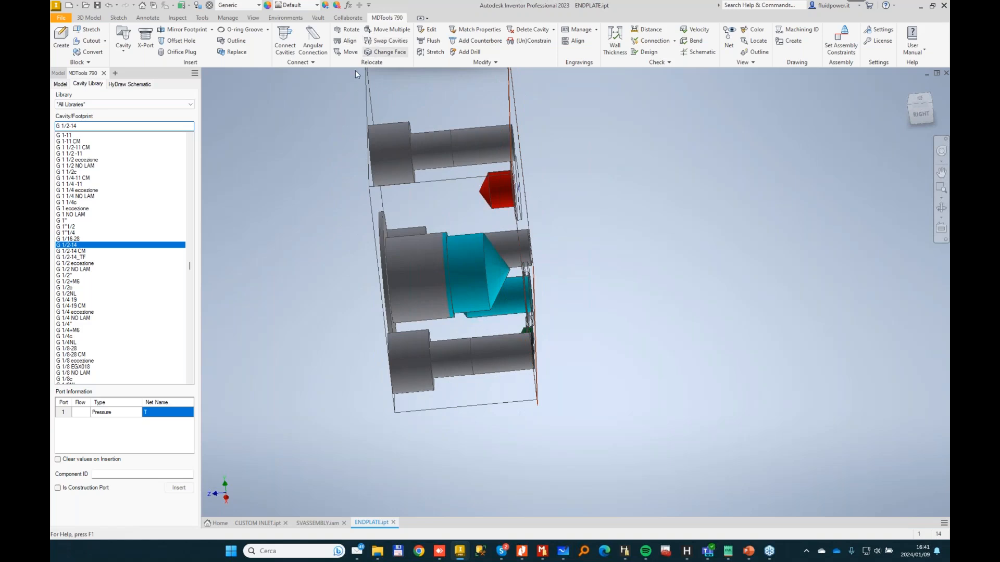
{"action": "left_click", "coordinate": [61, 40]}
{"action": "left_click_drag", "start_coordinate": [229, 128], "coordinate": [243, 127]}
{"action": "left_click_drag", "start_coordinate": [247, 181], "coordinate": [266, 180]}
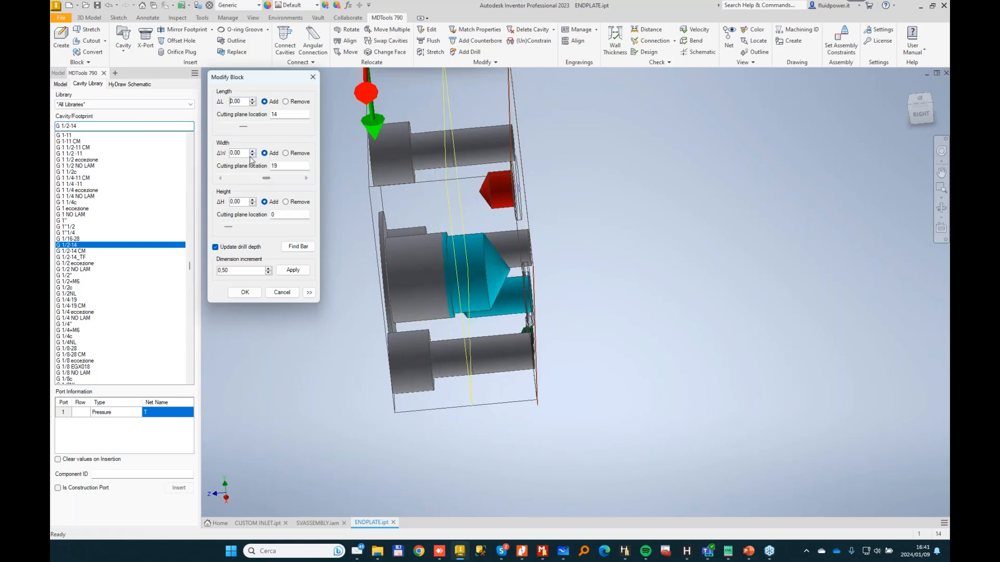
{"action": "left_click", "coordinate": [286, 154]}
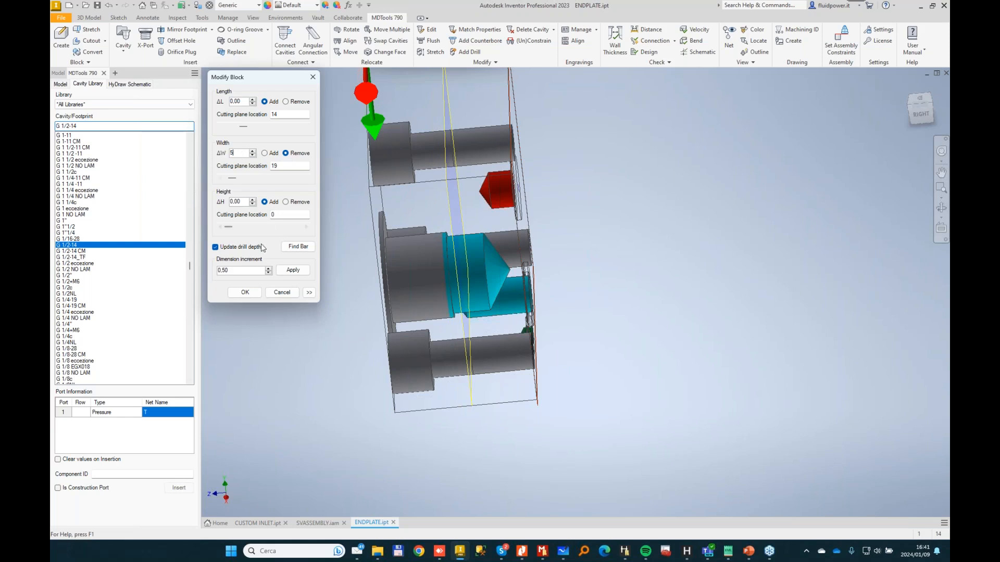
{"action": "left_click", "coordinate": [244, 293]}
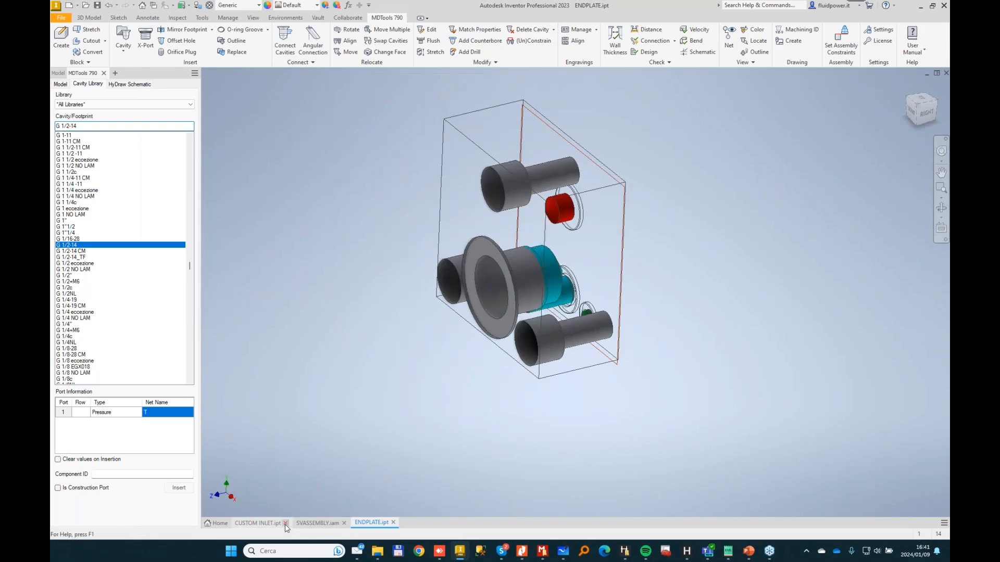
Place one ENDPLATE.ipt from the MDTools Webinar folder into SVASSEMBLY.iam, beside the free end of the valve stack.
{"action": "left_click", "coordinate": [317, 523]}
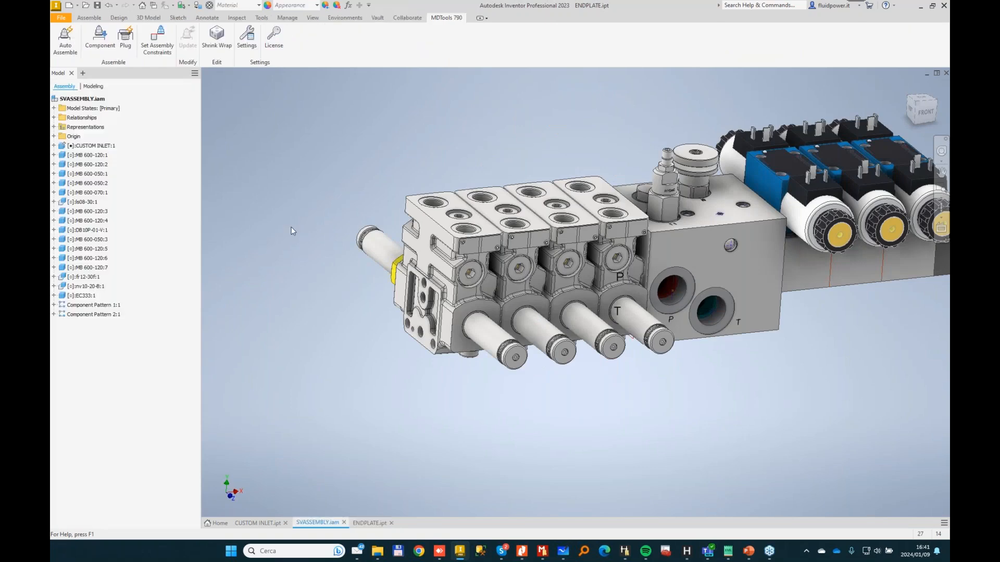
{"action": "left_click", "coordinate": [89, 19]}
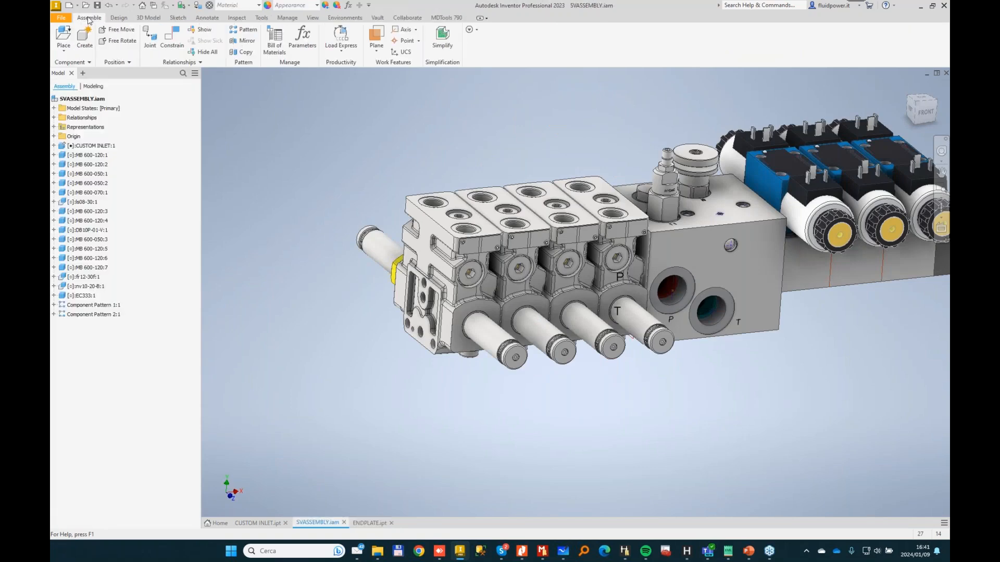
{"action": "left_click", "coordinate": [64, 35]}
{"action": "left_click", "coordinate": [383, 205]}
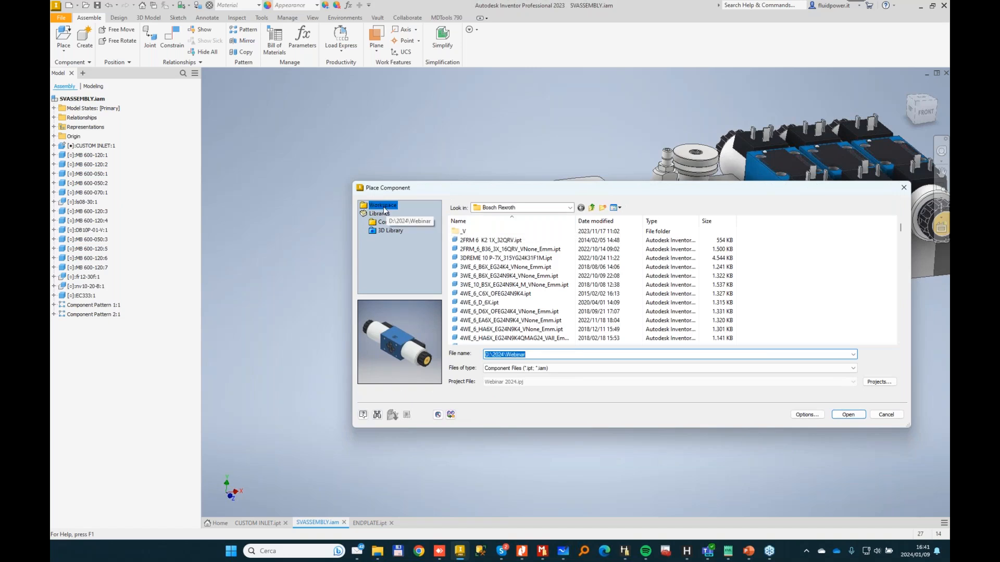
{"action": "double_click", "coordinate": [474, 245]}
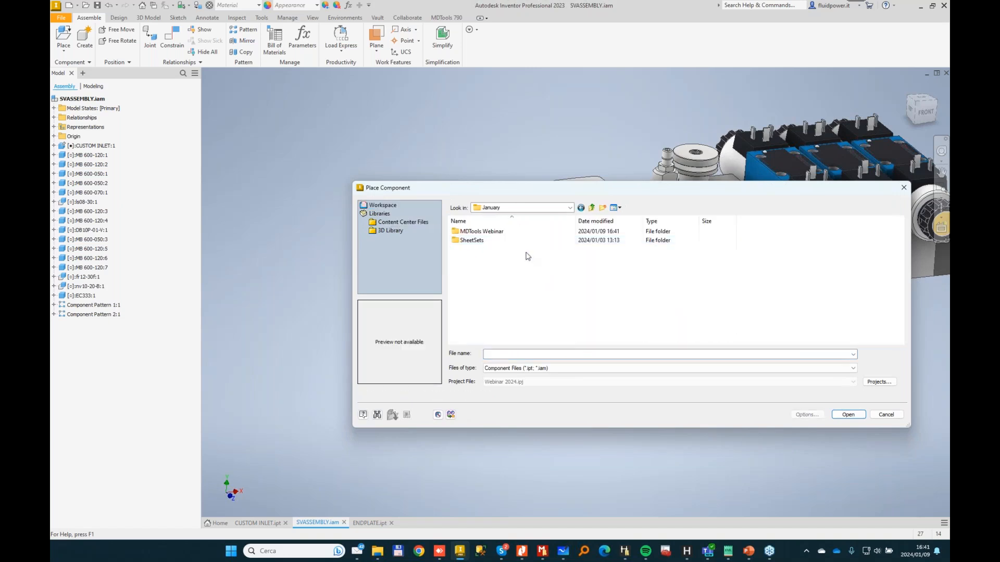
{"action": "double_click", "coordinate": [520, 231]}
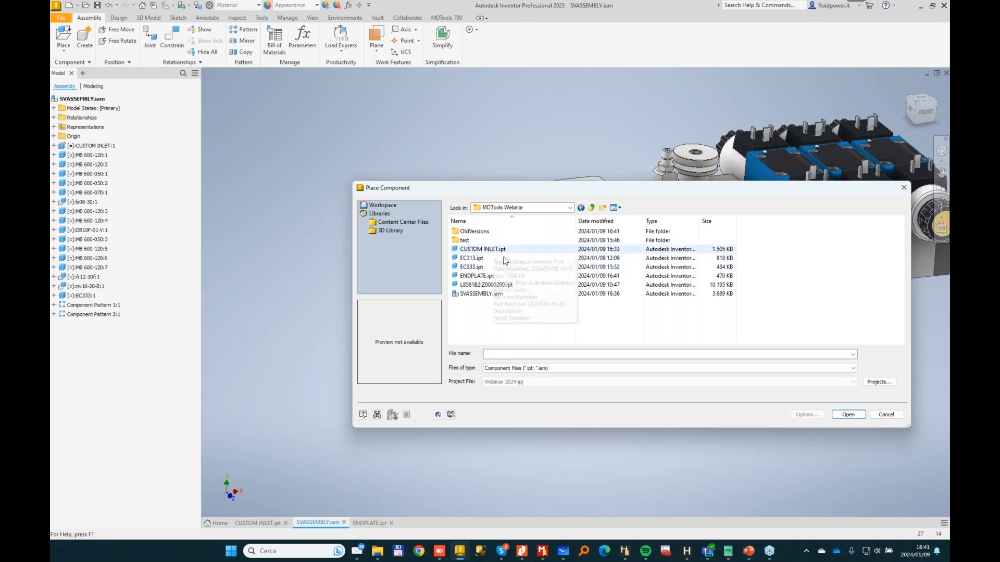
{"action": "double_click", "coordinate": [476, 275]}
{"action": "left_click", "coordinate": [379, 253]}
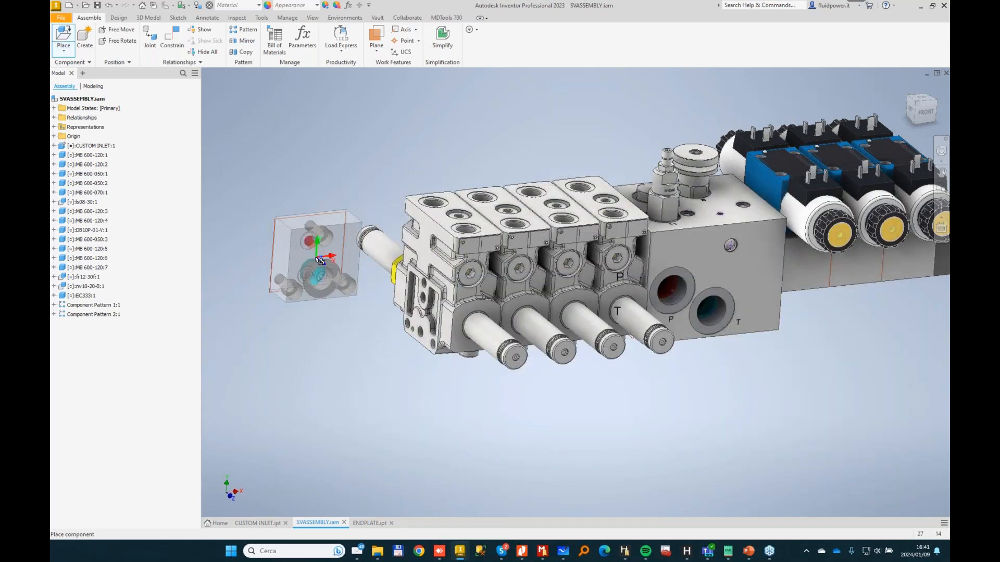
{"action": "key", "text": "Escape"}
Mate the end plate's footprint face to the last valve section's end face with zero offset.
{"action": "left_click", "coordinate": [172, 37]}
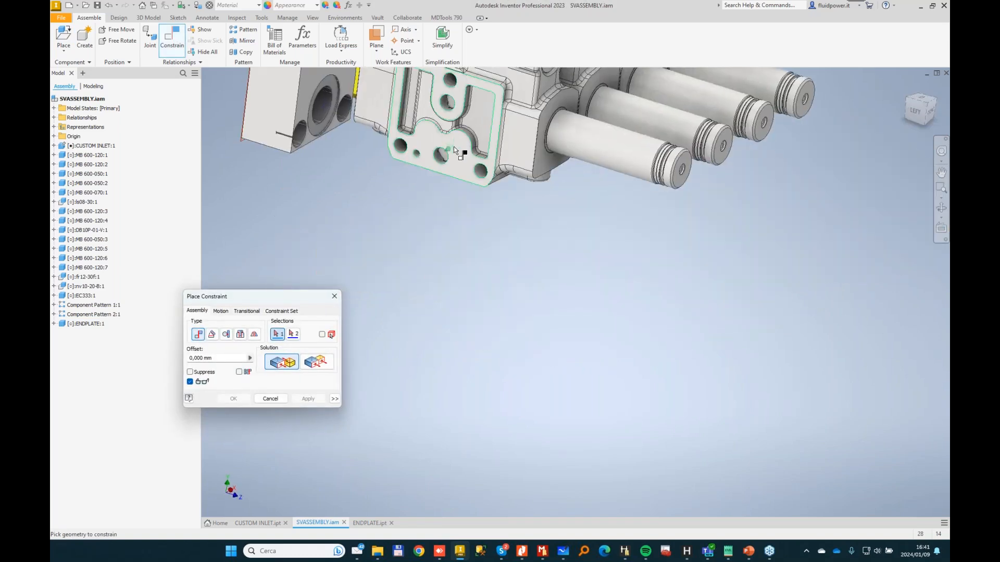
{"action": "left_click", "coordinate": [454, 146]}
{"action": "left_click", "coordinate": [579, 145]}
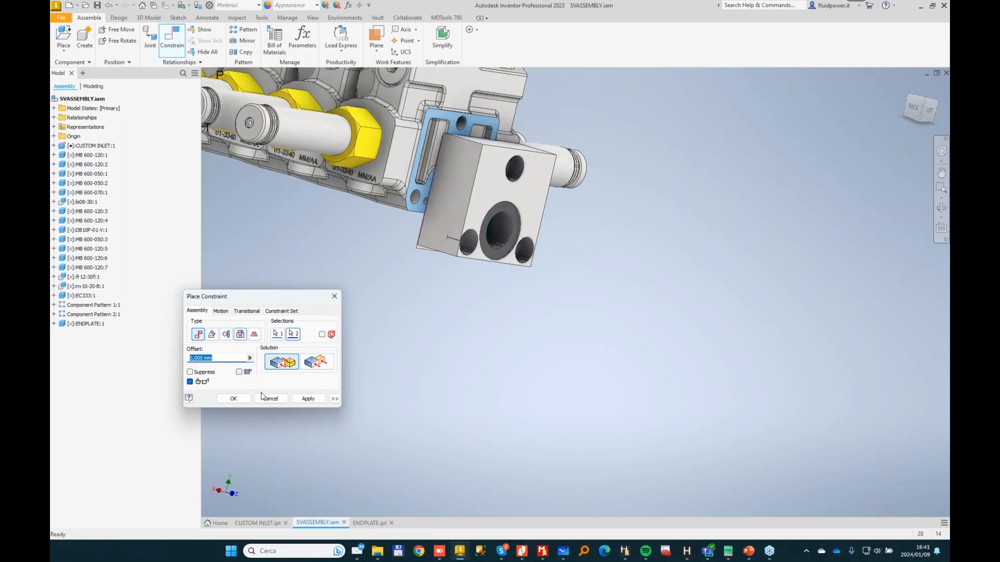
{"action": "left_click", "coordinate": [308, 398]}
Mate the axis of the end plate's upper mounting hole to the matching hole of the adjoining valve section with zero offset.
{"action": "left_click", "coordinate": [518, 155]}
{"action": "scroll", "coordinate": [437, 161], "scroll_direction": "up", "scroll_amount": 2}
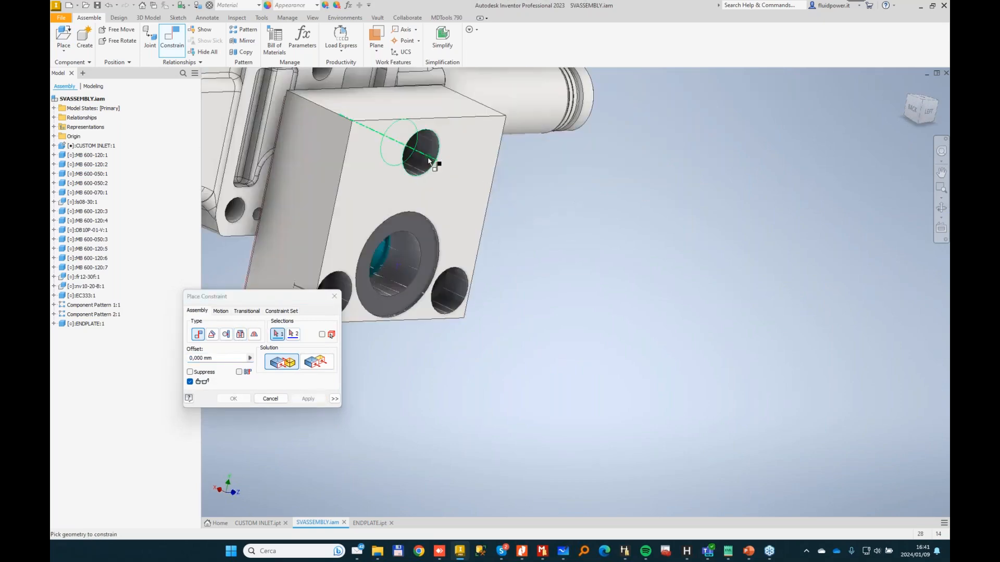
{"action": "scroll", "coordinate": [414, 167], "scroll_direction": "up", "scroll_amount": 2}
{"action": "left_click", "coordinate": [360, 200]}
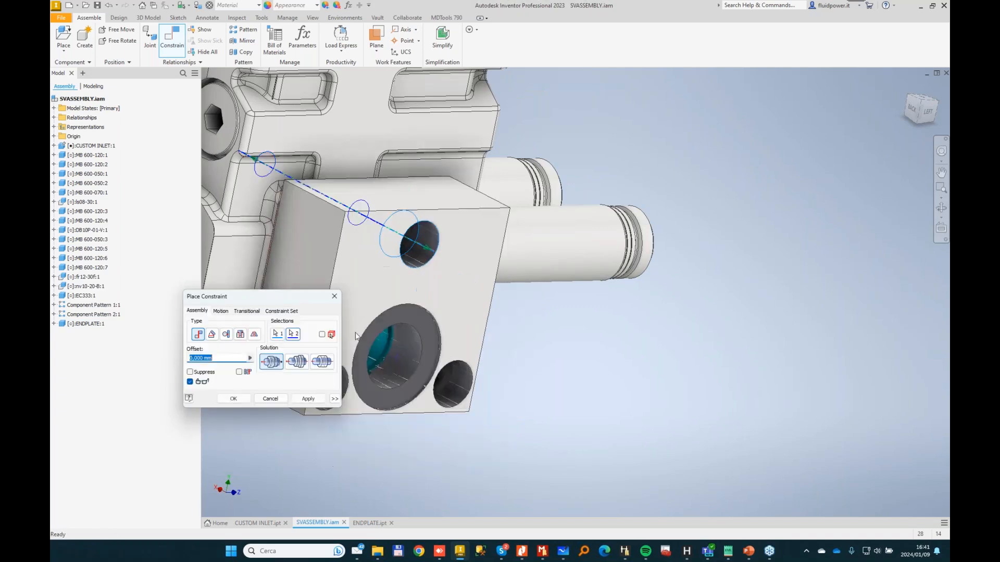
{"action": "left_click", "coordinate": [308, 398]}
Mate the axis of one lower mounting hole of the end plate to the matching valve-section hole to fix its orientation.
{"action": "middle_click_drag", "start_coordinate": [464, 379], "coordinate": [502, 276], "text": "shift"}
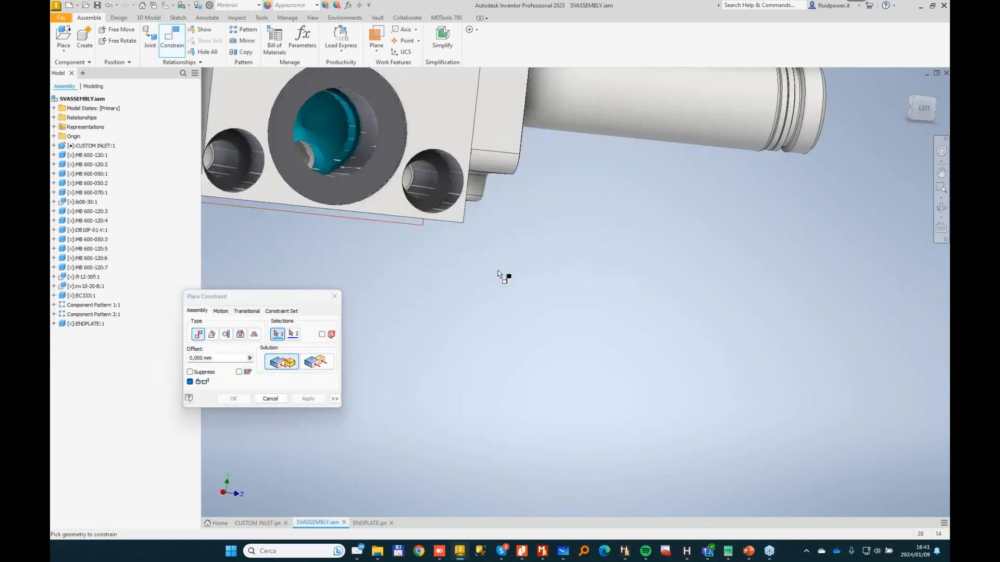
{"action": "scroll", "coordinate": [507, 193], "scroll_direction": "up", "scroll_amount": 2}
{"action": "middle_click_drag", "start_coordinate": [507, 193], "coordinate": [569, 302], "text": "shift"}
{"action": "left_click", "coordinate": [569, 308]}
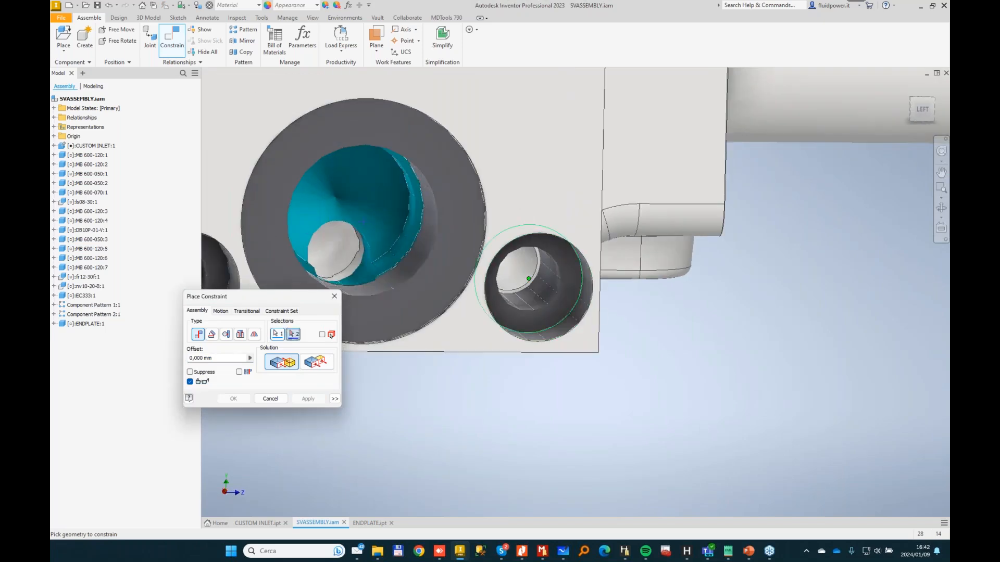
{"action": "left_click", "coordinate": [550, 280]}
{"action": "left_click", "coordinate": [243, 399]}
Examine the complete valve assembly from the front, including the cartridges on the inlet block.
{"action": "scroll", "coordinate": [500, 381], "scroll_direction": "down", "scroll_amount": 4}
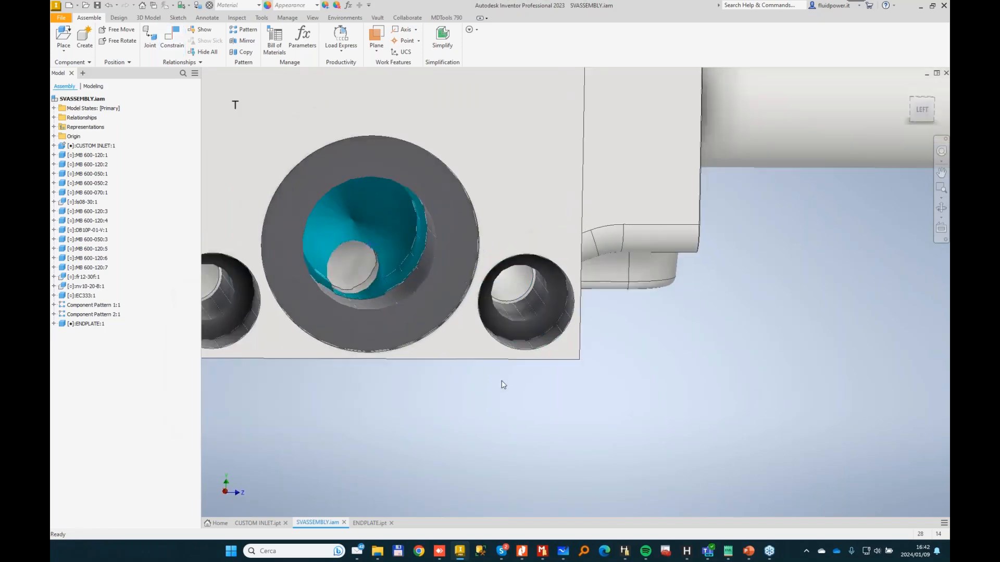
{"action": "middle_click_drag", "start_coordinate": [501, 382], "coordinate": [479, 130], "text": "shift"}
{"action": "scroll", "coordinate": [627, 420], "scroll_direction": "down", "scroll_amount": 3}
{"action": "scroll", "coordinate": [480, 130], "scroll_direction": "up", "scroll_amount": 2}
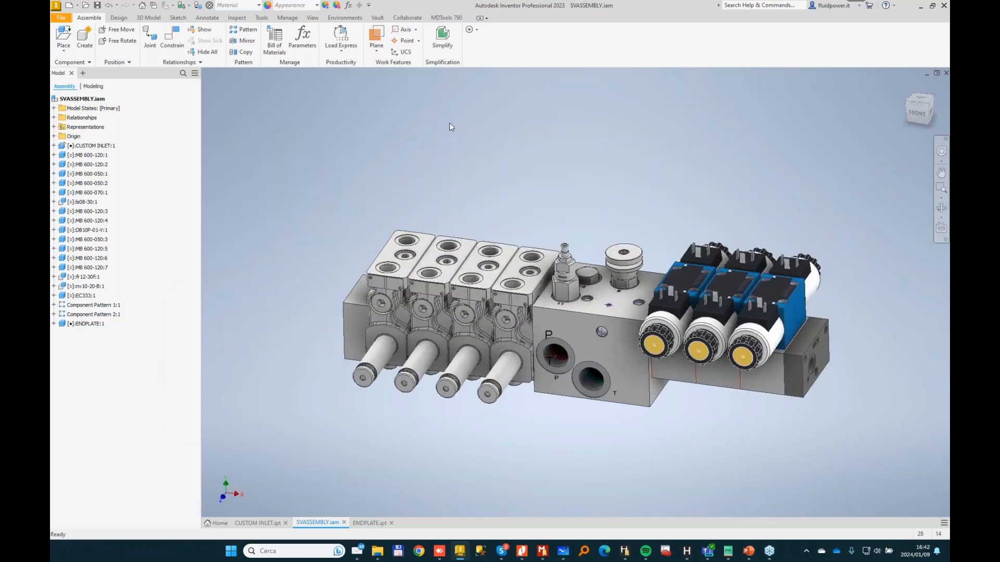
{"action": "middle_click_drag", "start_coordinate": [705, 167], "coordinate": [690, 157], "text": "shift"}
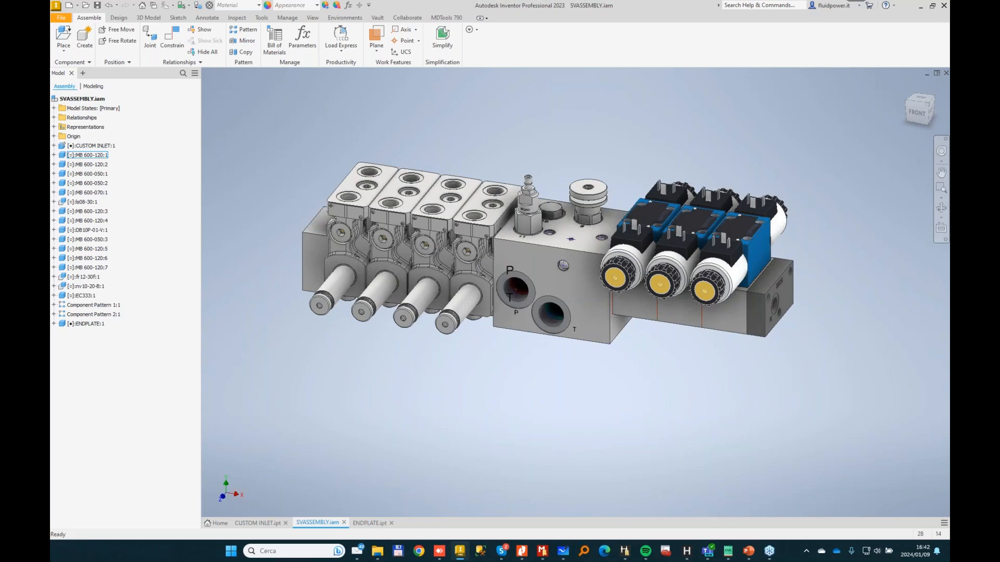
{"action": "left_click", "coordinate": [527, 208]}
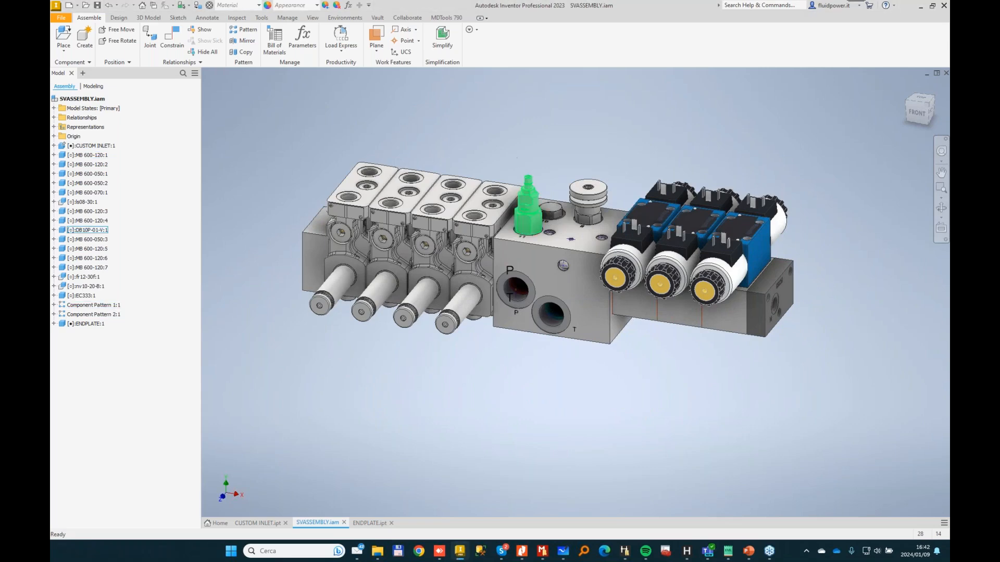
{"action": "left_click", "coordinate": [415, 146]}
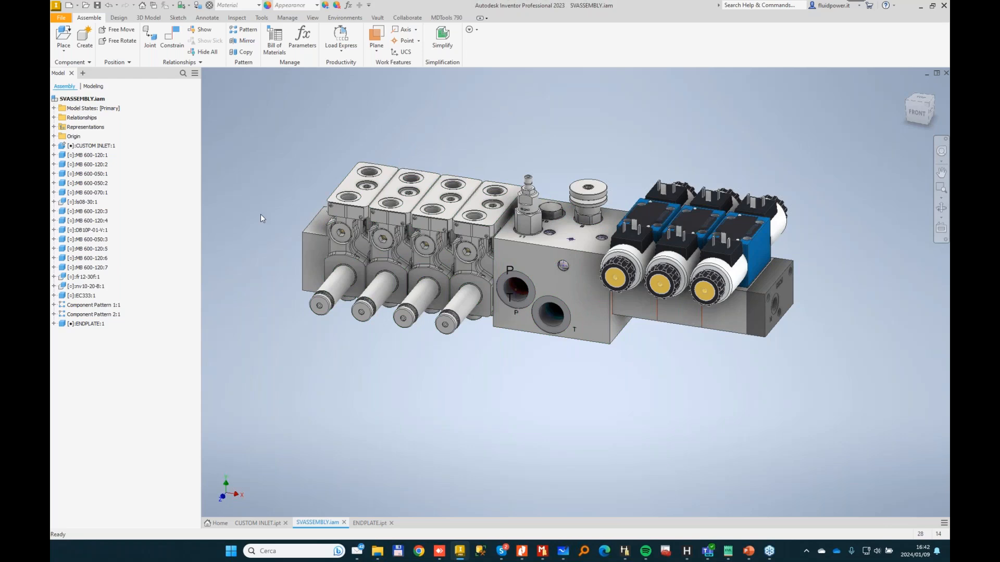
Create a new drawing from the standard.dwg template.
{"action": "left_click", "coordinate": [70, 6]}
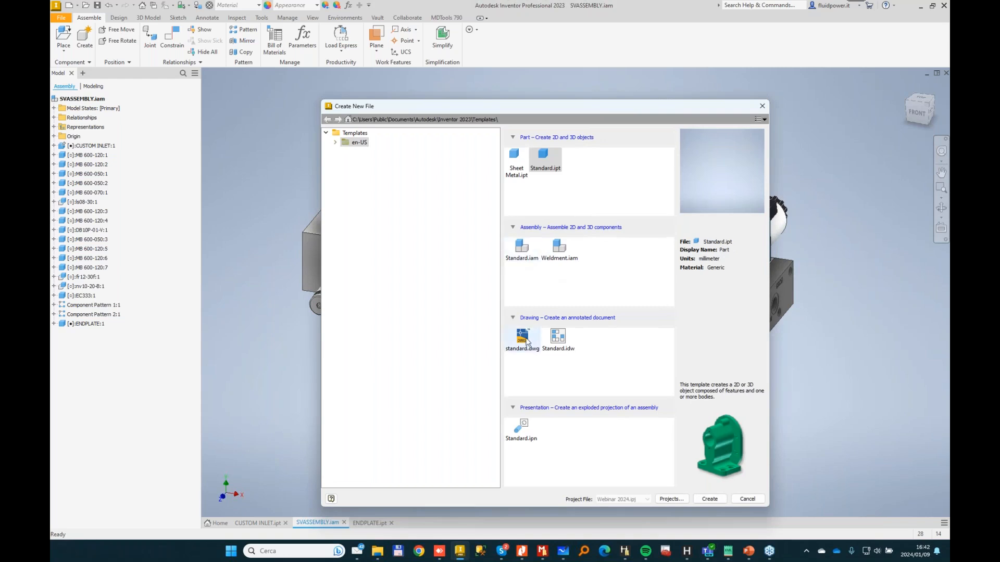
{"action": "left_click", "coordinate": [524, 338]}
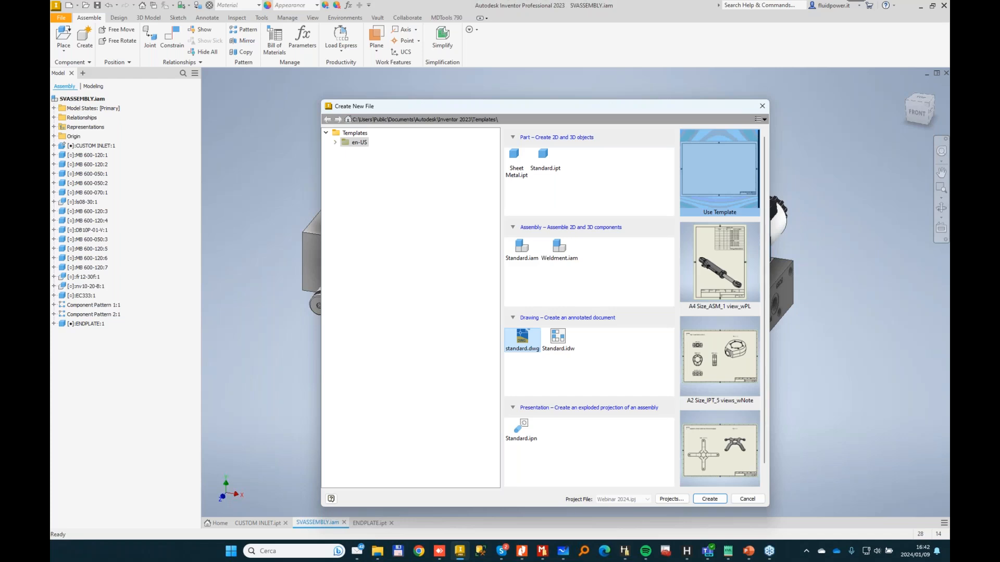
{"action": "left_click", "coordinate": [709, 498]}
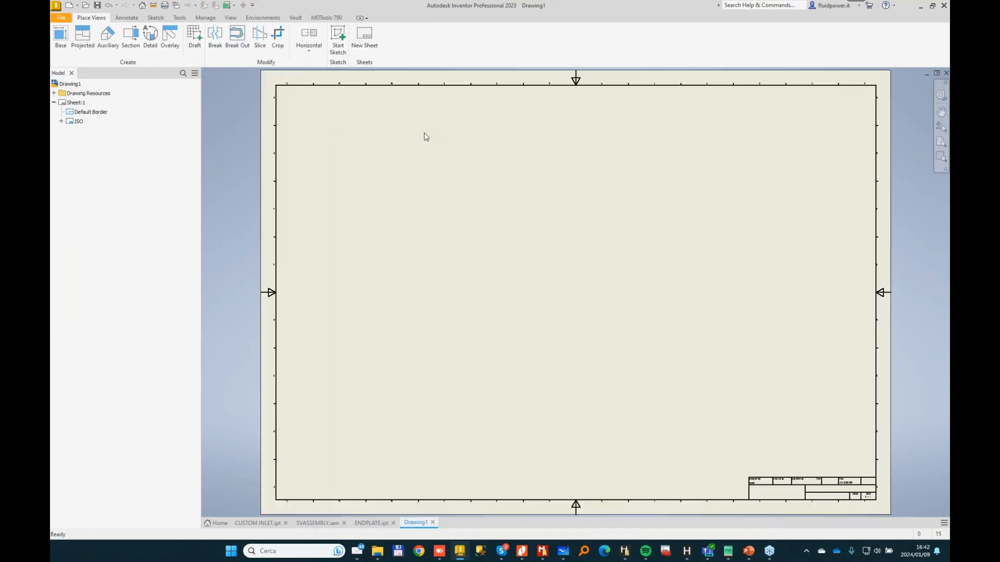
Create 1:1 views of CUSTOM INLET.ipt with Front as base view, using the layout style that places the back view in the middle row.
{"action": "left_click", "coordinate": [332, 19]}
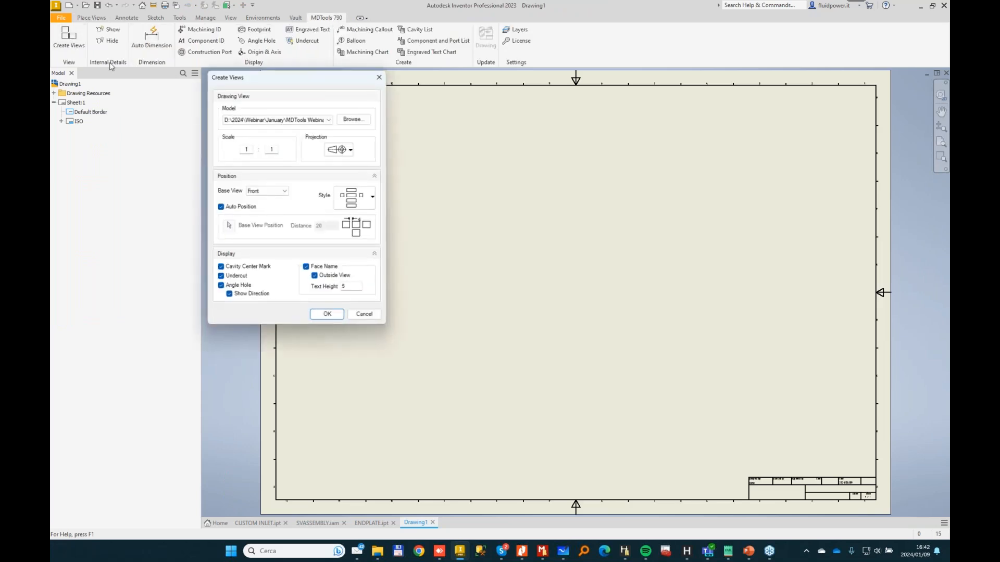
{"action": "left_click", "coordinate": [330, 119]}
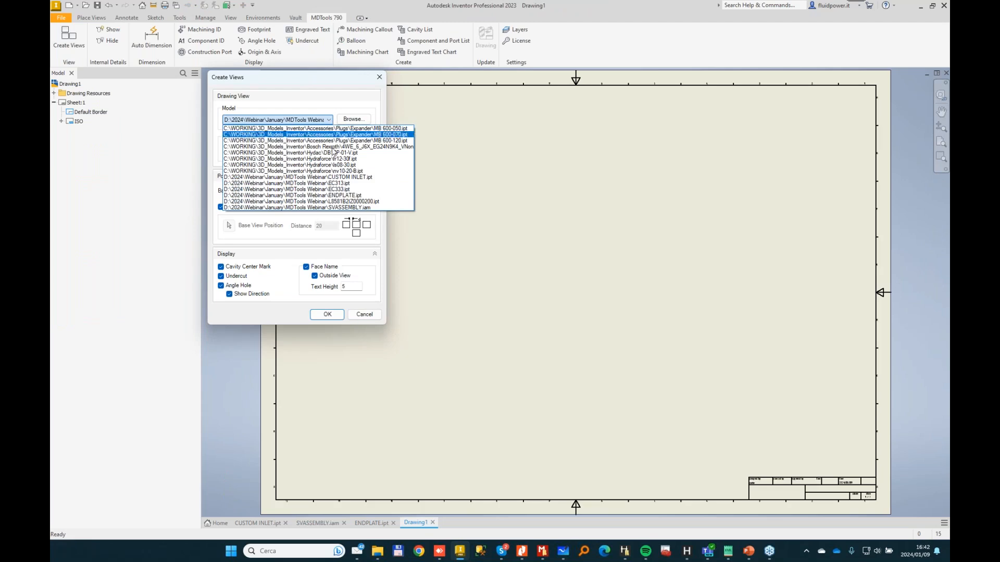
{"action": "left_click", "coordinate": [363, 177]}
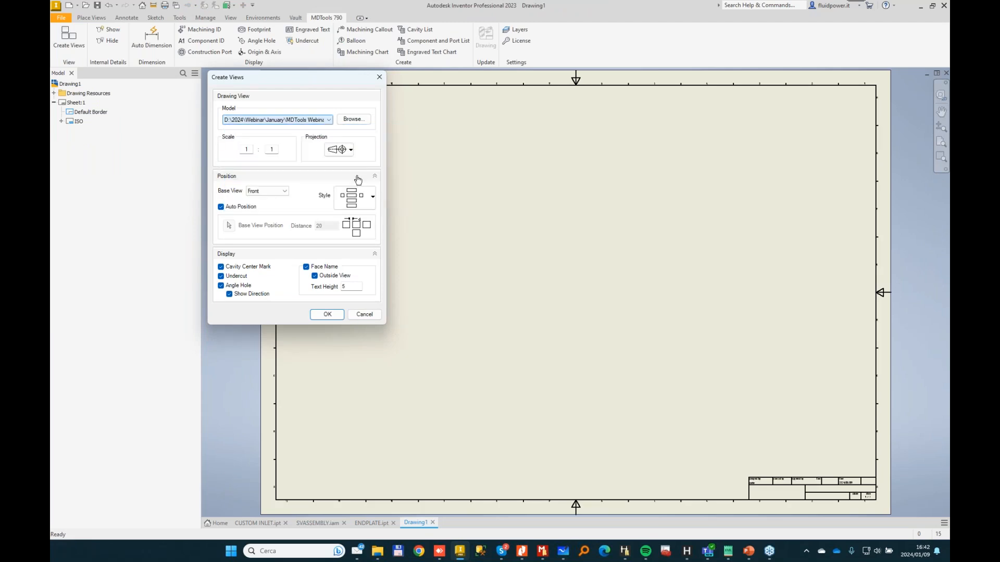
{"action": "left_click", "coordinate": [373, 200]}
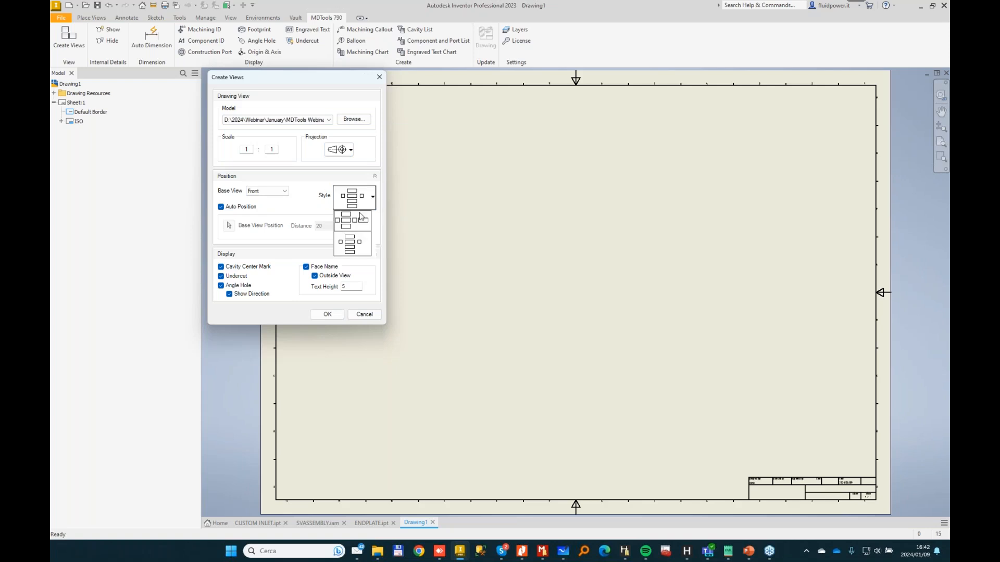
{"action": "left_click", "coordinate": [354, 222]}
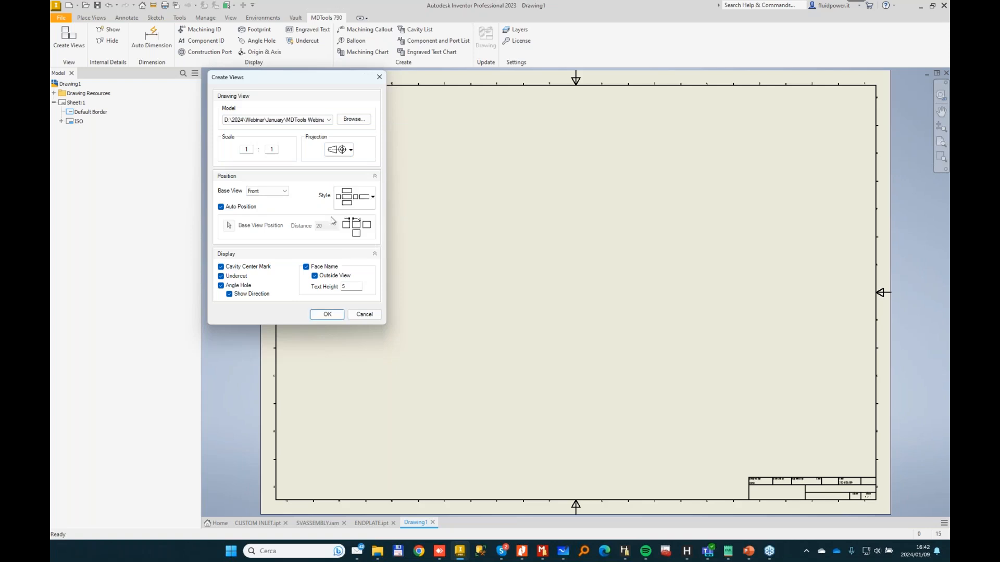
{"action": "left_click", "coordinate": [328, 314]}
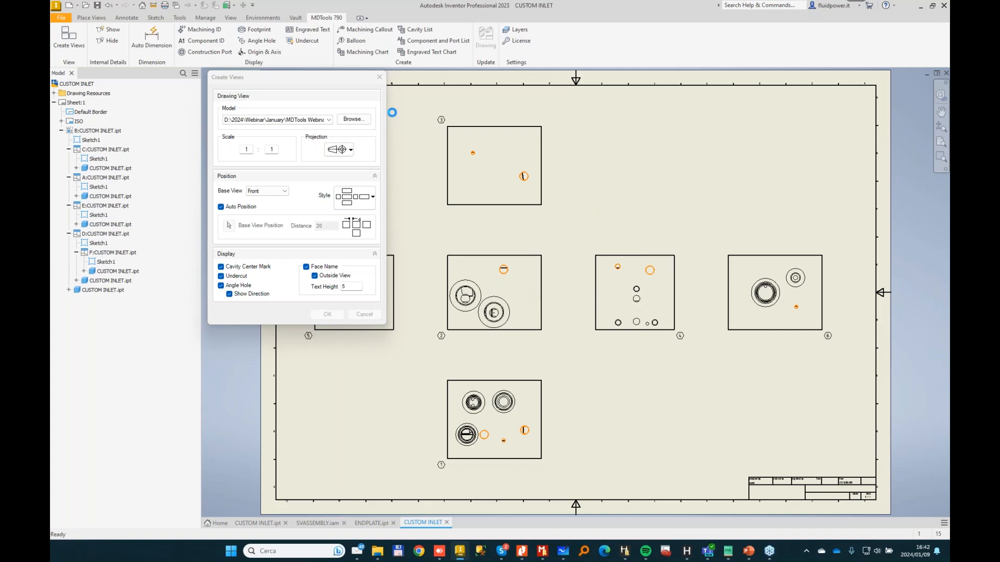
Mark the construction ports and show footprint outlines with port application names, excluding flanges, at text height 2.5.
{"action": "left_click", "coordinate": [197, 52]}
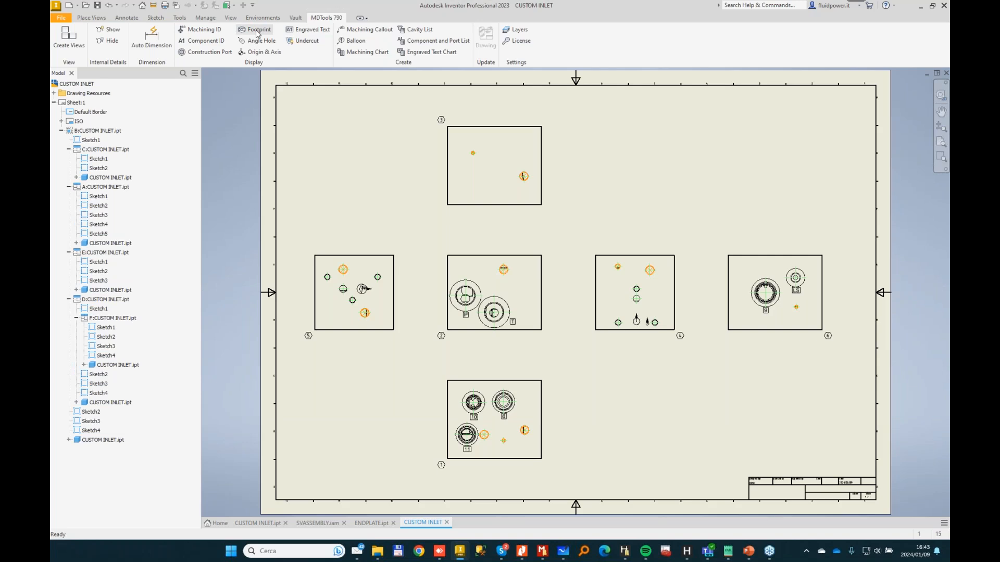
{"action": "left_click", "coordinate": [257, 32]}
{"action": "left_click", "coordinate": [256, 149]}
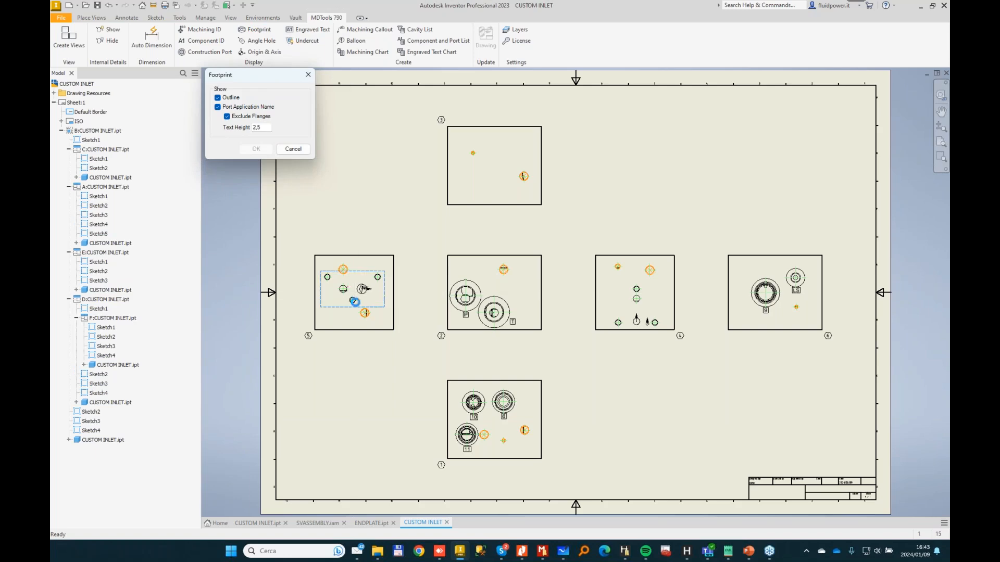
Examine the footprint outline and port names on face 5 and compare the neighbouring views.
{"action": "scroll", "coordinate": [350, 292], "scroll_direction": "down", "scroll_amount": 5}
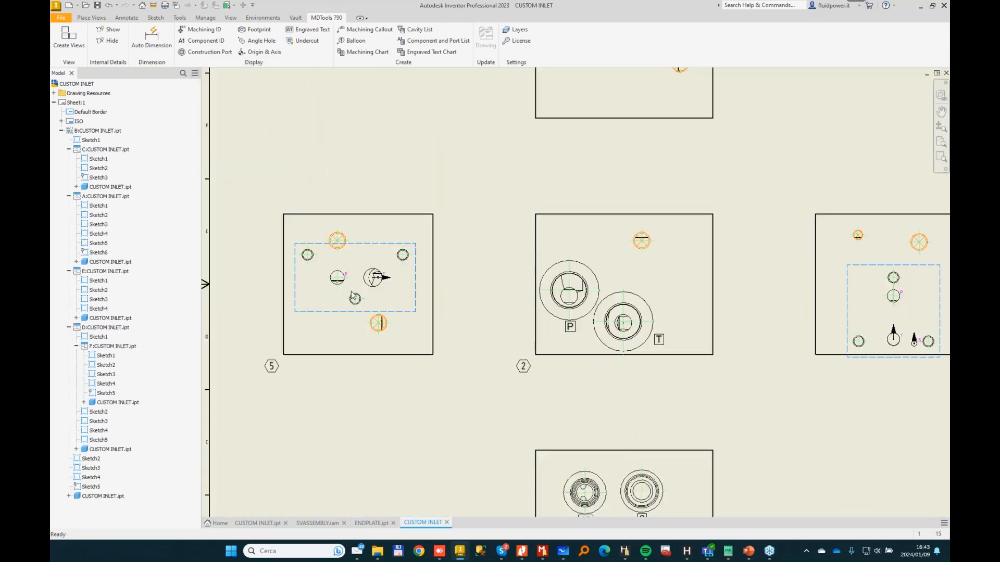
{"action": "scroll", "coordinate": [494, 261], "scroll_direction": "up", "scroll_amount": 5}
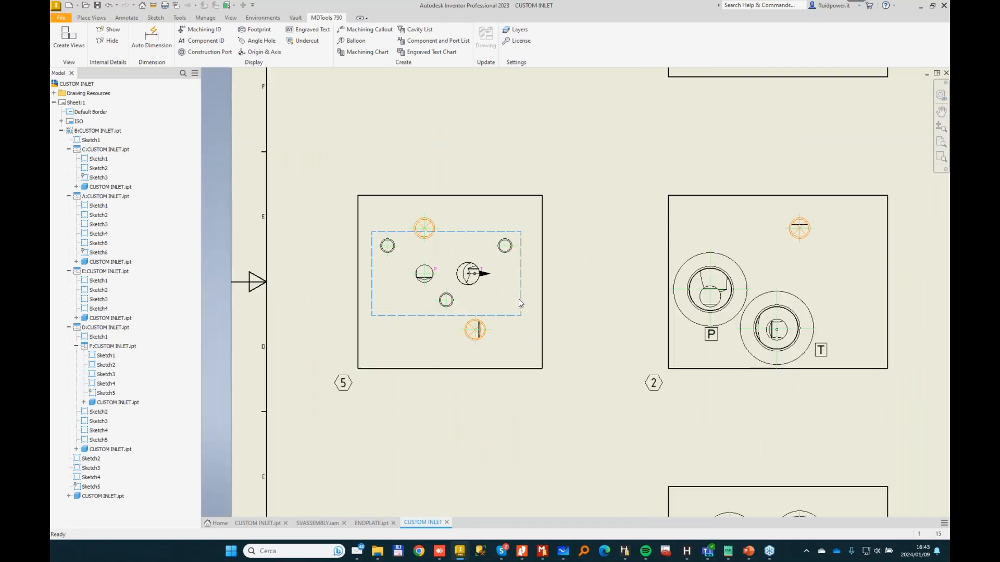
{"action": "scroll", "coordinate": [889, 386], "scroll_direction": "up", "scroll_amount": 1}
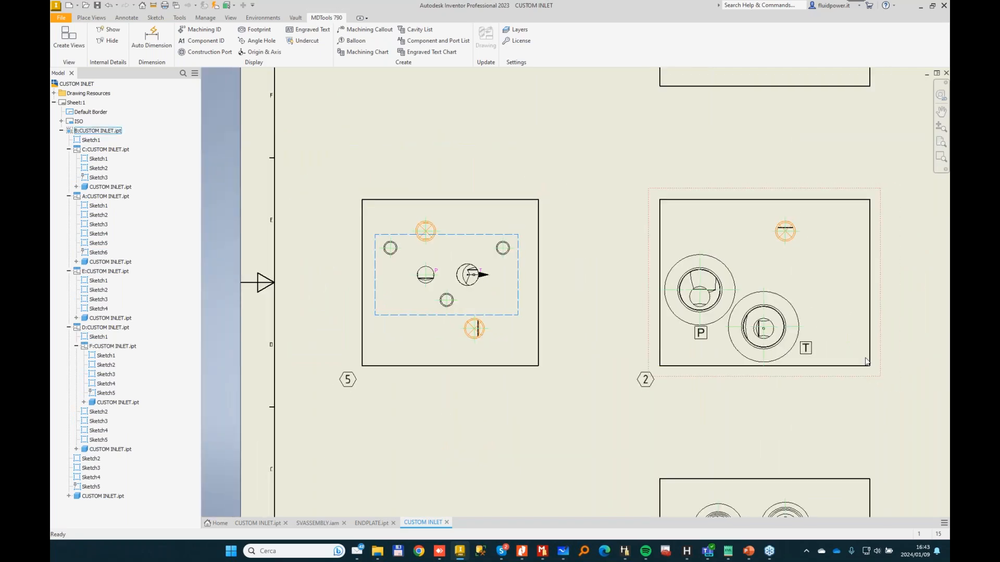
{"action": "middle_click_drag", "start_coordinate": [867, 362], "coordinate": [164, 258]}
{"action": "middle_click_drag", "start_coordinate": [790, 300], "coordinate": [196, 213]}
{"action": "middle_click_drag", "start_coordinate": [333, 180], "coordinate": [598, 224]}
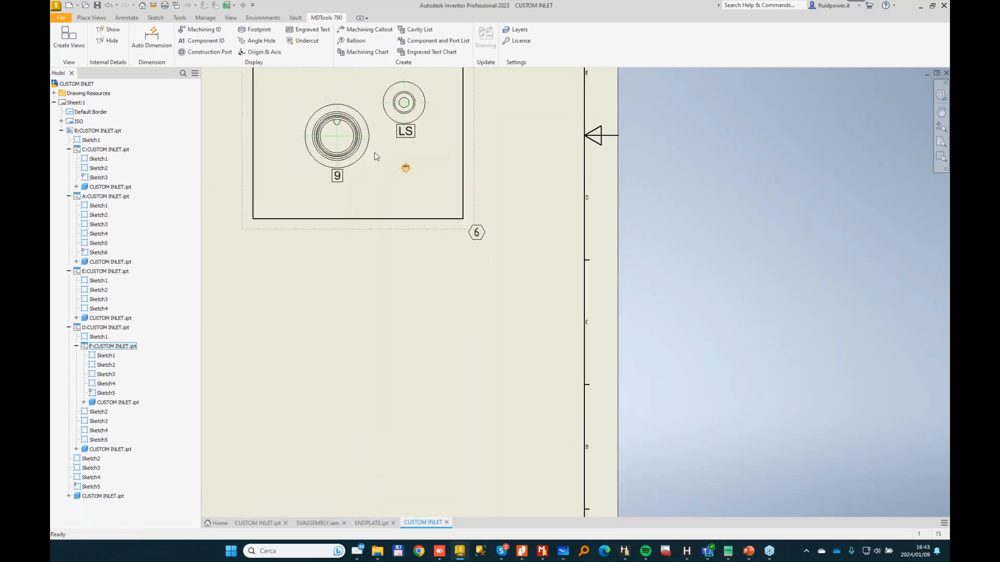
{"action": "middle_click_drag", "start_coordinate": [271, 203], "coordinate": [720, 386]}
Move the LS, T and P port names in the face 4 footprint sketch to the left of their ports, and finish the sketch.
{"action": "scroll", "coordinate": [526, 355], "scroll_direction": "down", "scroll_amount": 5}
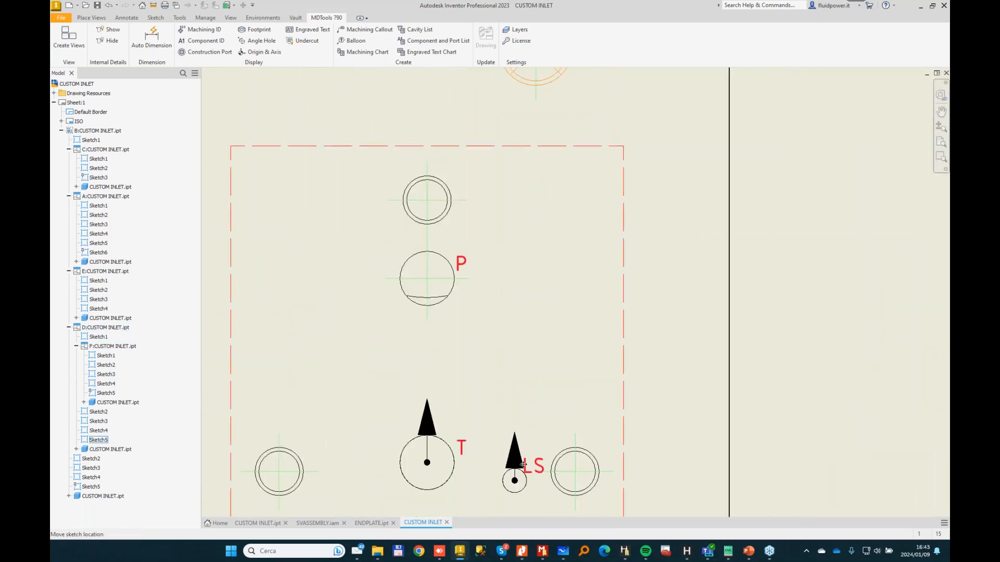
{"action": "scroll", "coordinate": [525, 454], "scroll_direction": "up", "scroll_amount": 2}
{"action": "scroll", "coordinate": [525, 458], "scroll_direction": "up", "scroll_amount": 2}
{"action": "scroll", "coordinate": [538, 420], "scroll_direction": "down", "scroll_amount": 5}
{"action": "mouse_move", "coordinate": [536, 422]}
{"action": "middle_mouse_down"}
{"action": "mouse_move", "coordinate": [592, 190]}
{"action": "mouse_move", "coordinate": [614, 166]}
{"action": "middle_mouse_up"}
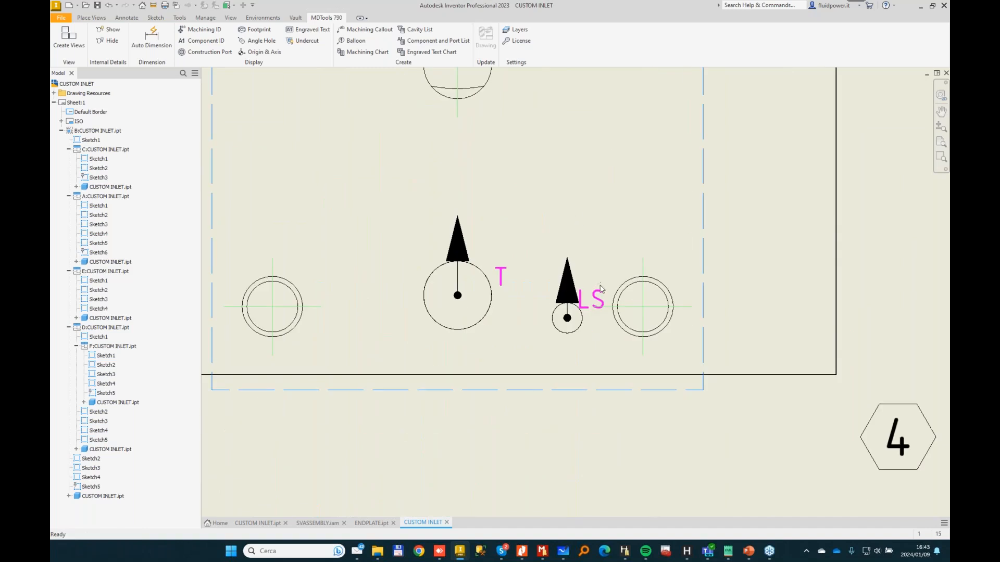
{"action": "double_click", "coordinate": [599, 297]}
{"action": "left_click_drag", "start_coordinate": [599, 297], "coordinate": [543, 338]}
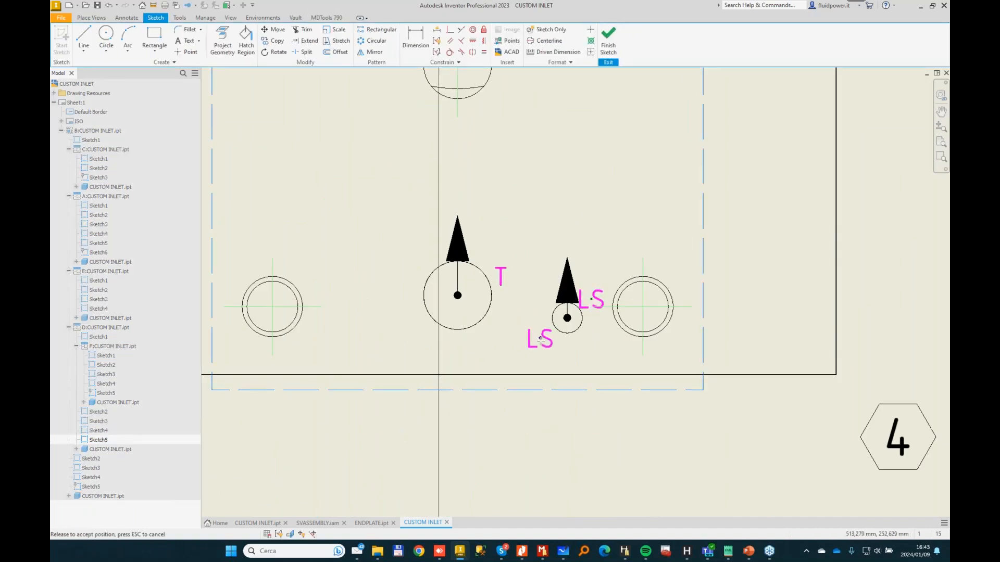
{"action": "left_click_drag", "start_coordinate": [501, 276], "coordinate": [410, 251]}
{"action": "middle_click_drag", "start_coordinate": [463, 209], "coordinate": [446, 405]}
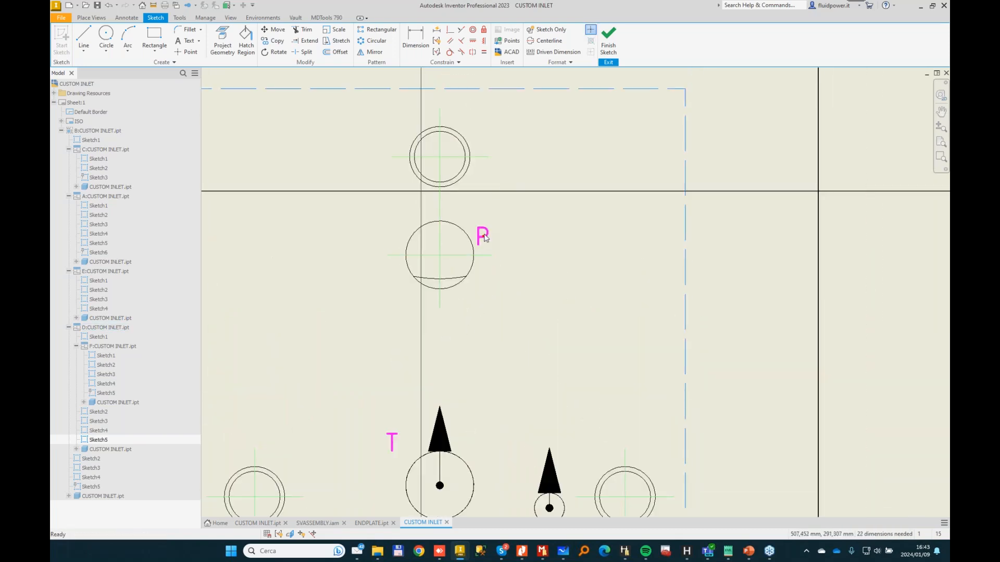
{"action": "mouse_move", "coordinate": [484, 239]}
{"action": "left_mouse_down"}
{"action": "mouse_move", "coordinate": [412, 220]}
{"action": "mouse_move", "coordinate": [392, 228]}
{"action": "left_mouse_up"}
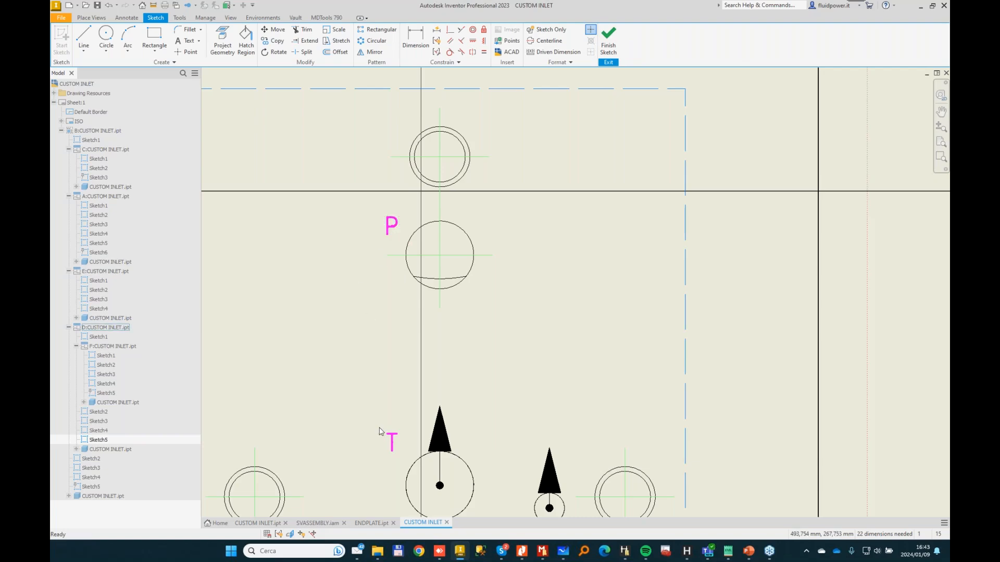
{"action": "left_click", "coordinate": [609, 41]}
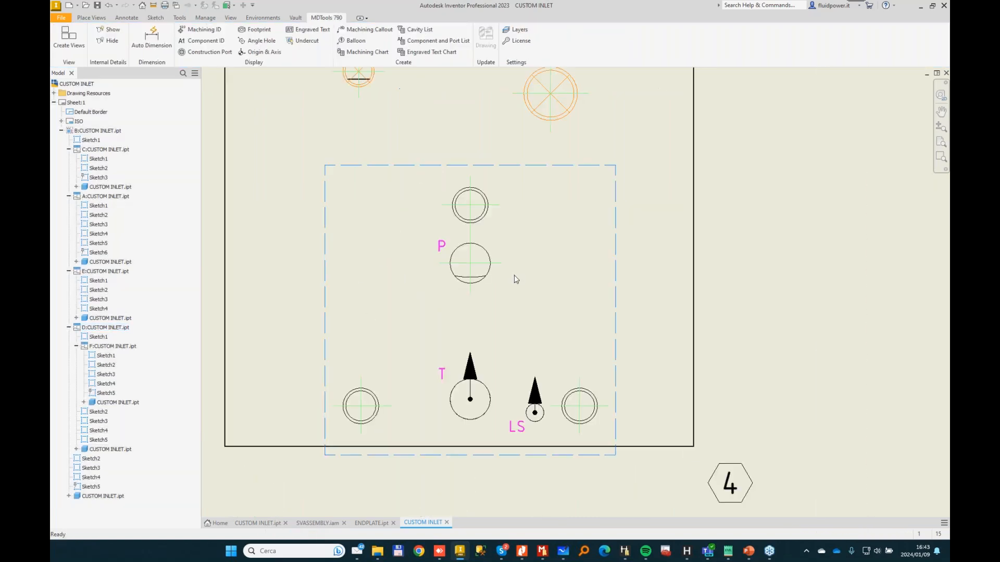
Show the origin and X and Y axes on the views, and auto-dimension all six faces.
{"action": "scroll", "coordinate": [514, 274], "scroll_direction": "down", "scroll_amount": 3}
{"action": "scroll", "coordinate": [428, 319], "scroll_direction": "down", "scroll_amount": 3}
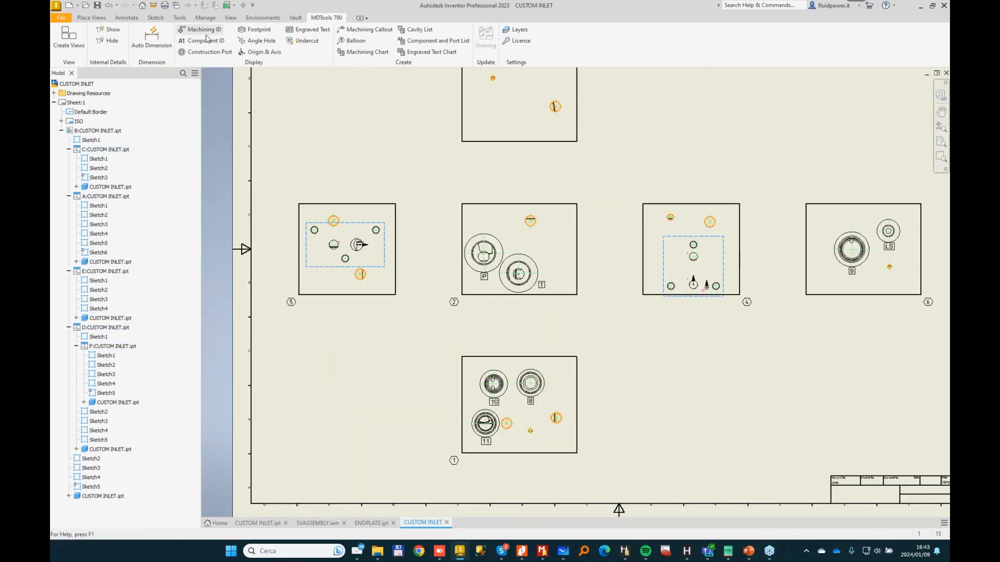
{"action": "left_click", "coordinate": [259, 52]}
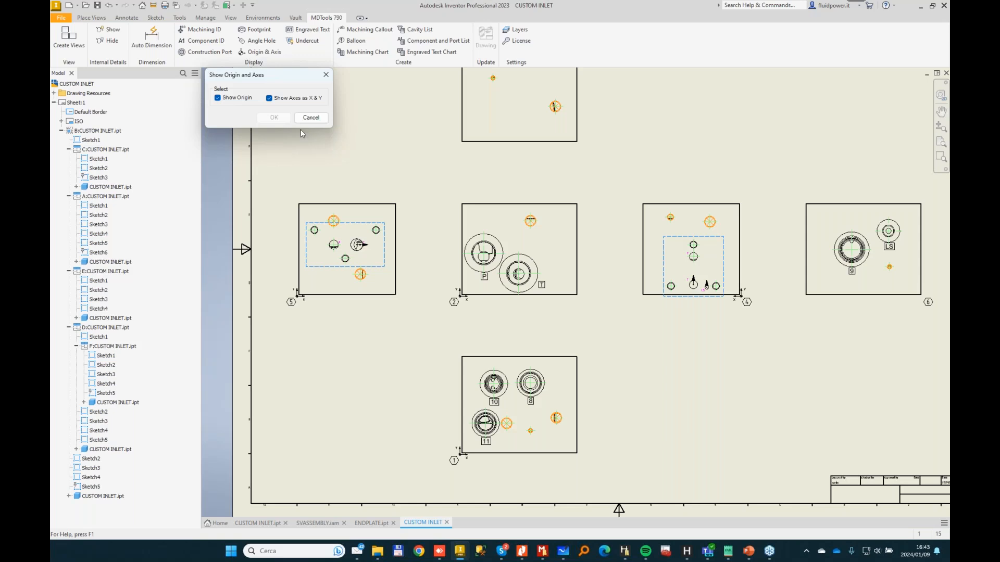
{"action": "left_click", "coordinate": [151, 41]}
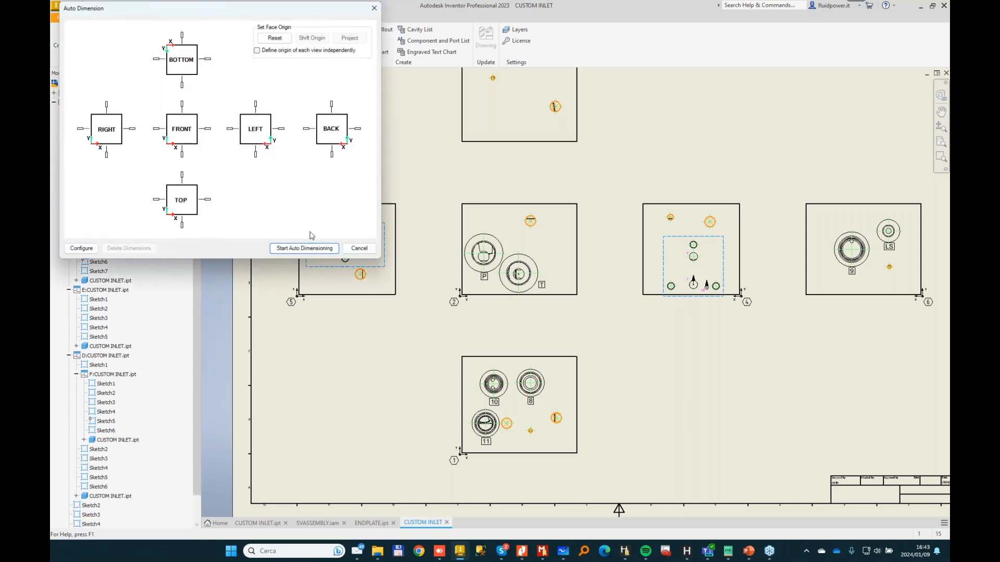
{"action": "left_click", "coordinate": [298, 249]}
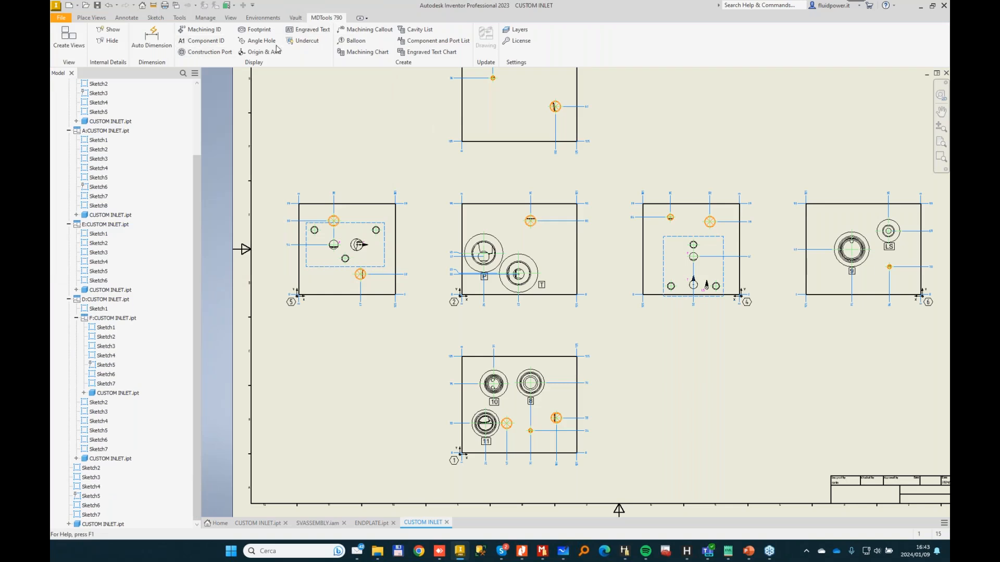
Create machining callouts for all cavities on the manifold drawing and check them on face 5.
{"action": "left_click", "coordinate": [377, 36]}
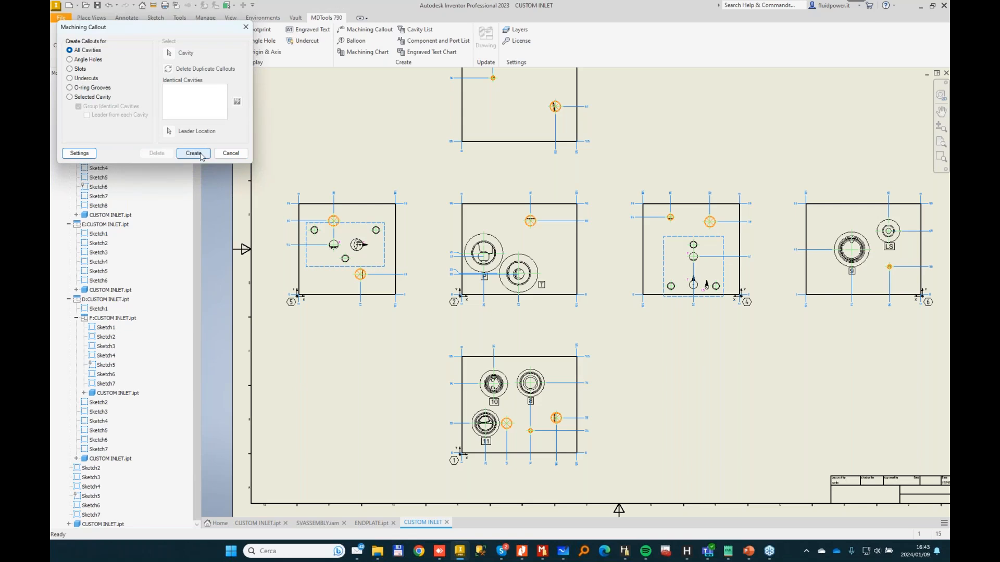
{"action": "left_click", "coordinate": [194, 153]}
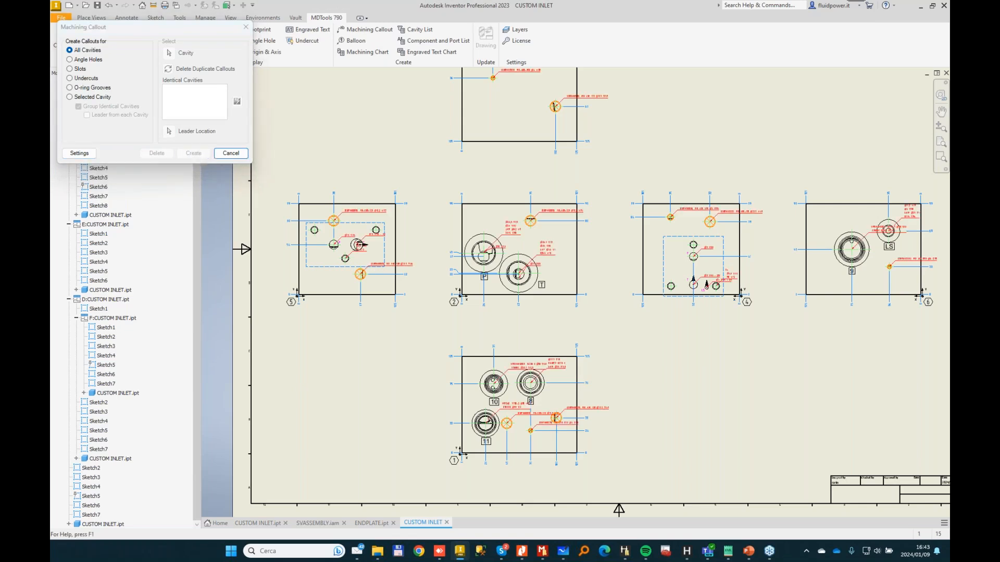
{"action": "scroll", "coordinate": [363, 245], "scroll_direction": "up", "scroll_amount": 5}
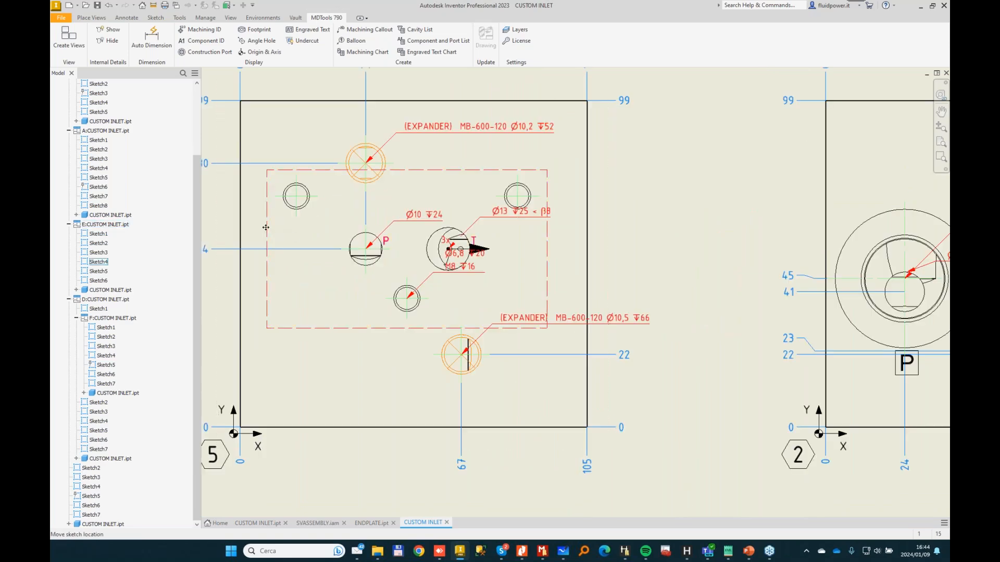
{"action": "left_click", "coordinate": [437, 255]}
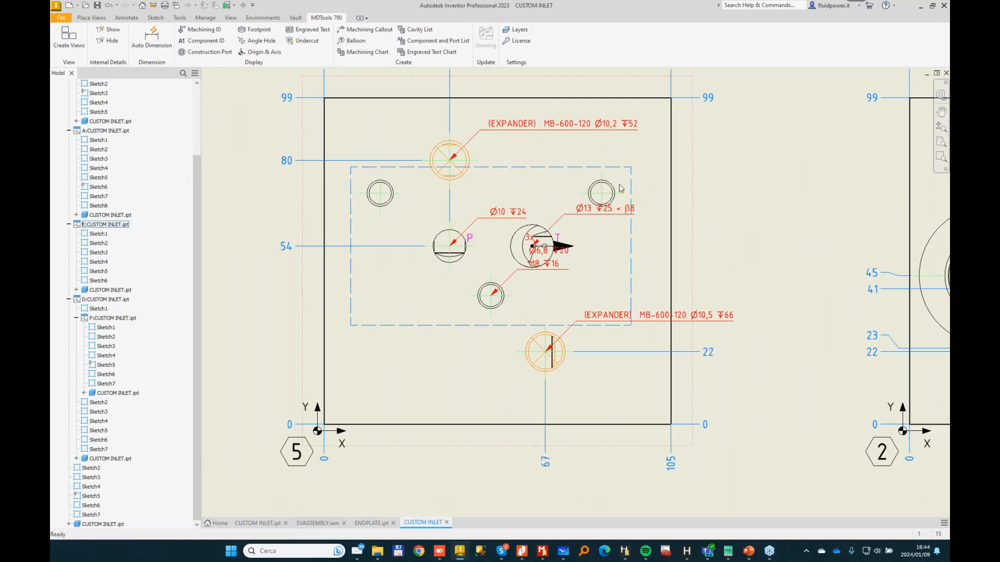
Auto-dimension the faces again as an ordinate set that dimensions each cavity in a footprint, with a 5 mm text offset.
{"action": "left_click", "coordinate": [152, 37]}
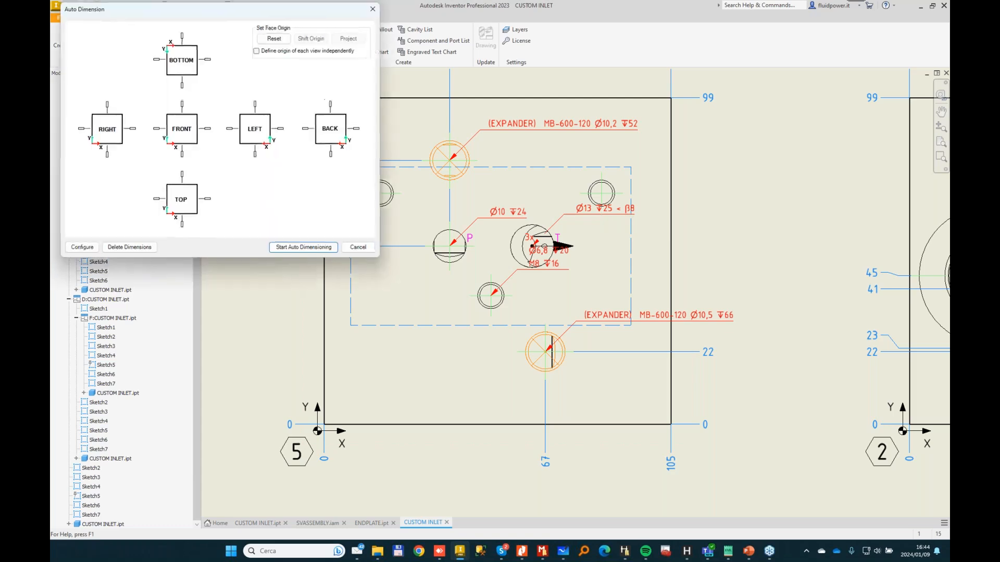
{"action": "left_click", "coordinate": [81, 248]}
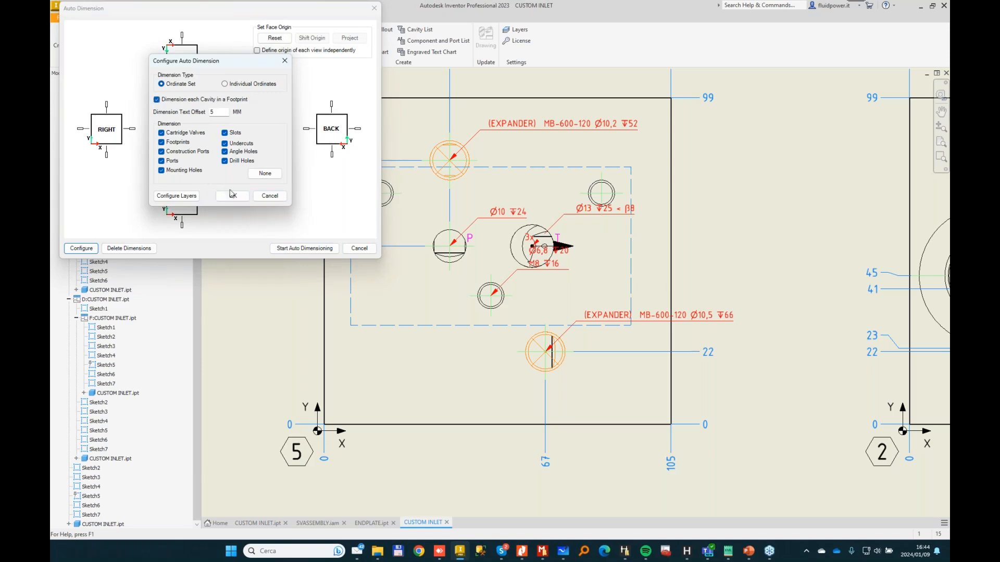
{"action": "left_click", "coordinate": [232, 195]}
{"action": "left_click", "coordinate": [305, 248]}
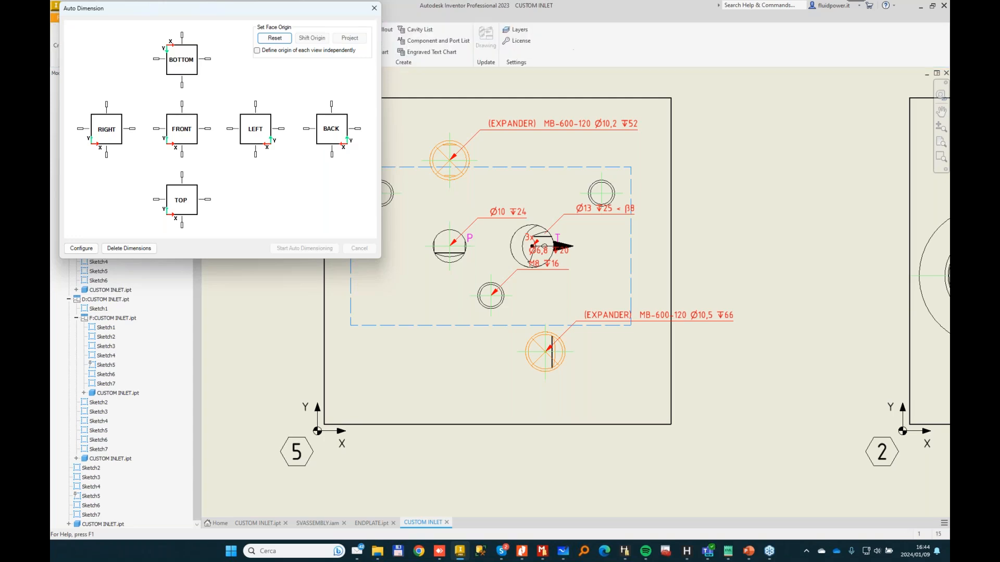
Move the Ø10, Ø13 and 3x M8 machining callouts to the left of the face 5 view and align them vertically.
{"action": "scroll", "coordinate": [488, 199], "scroll_direction": "down", "scroll_amount": 3}
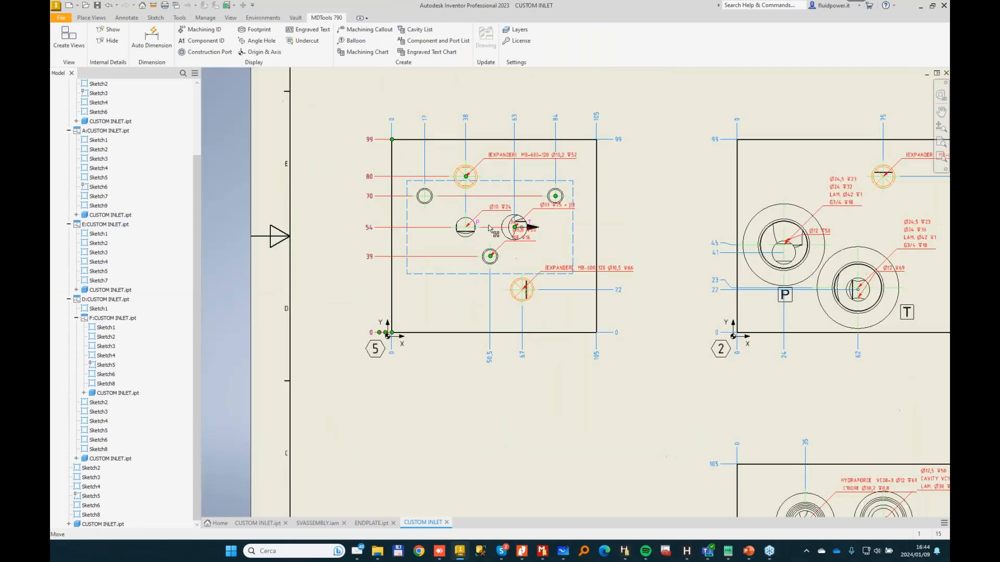
{"action": "left_click_drag", "start_coordinate": [497, 208], "coordinate": [330, 200]}
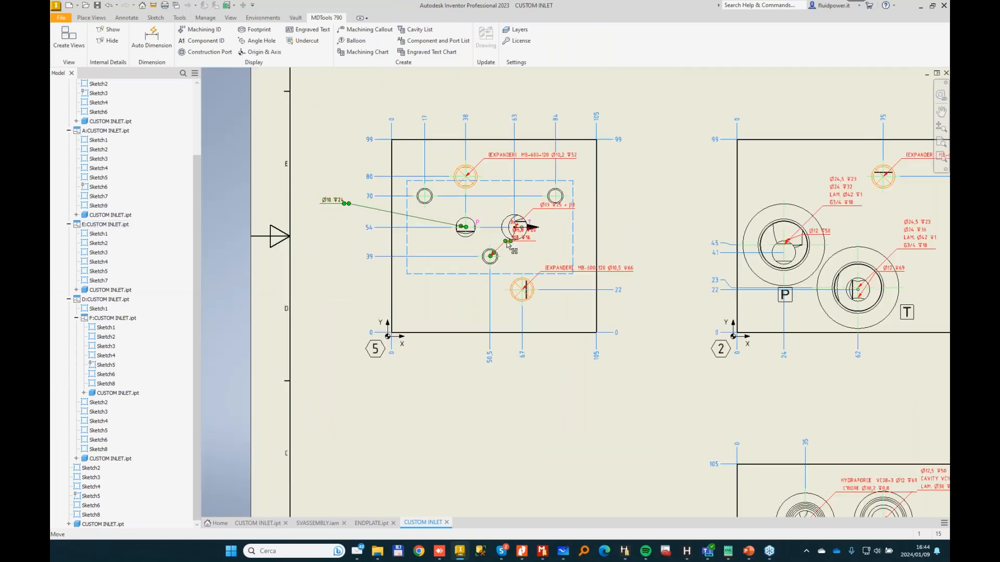
{"action": "left_click_drag", "start_coordinate": [508, 243], "coordinate": [347, 247]}
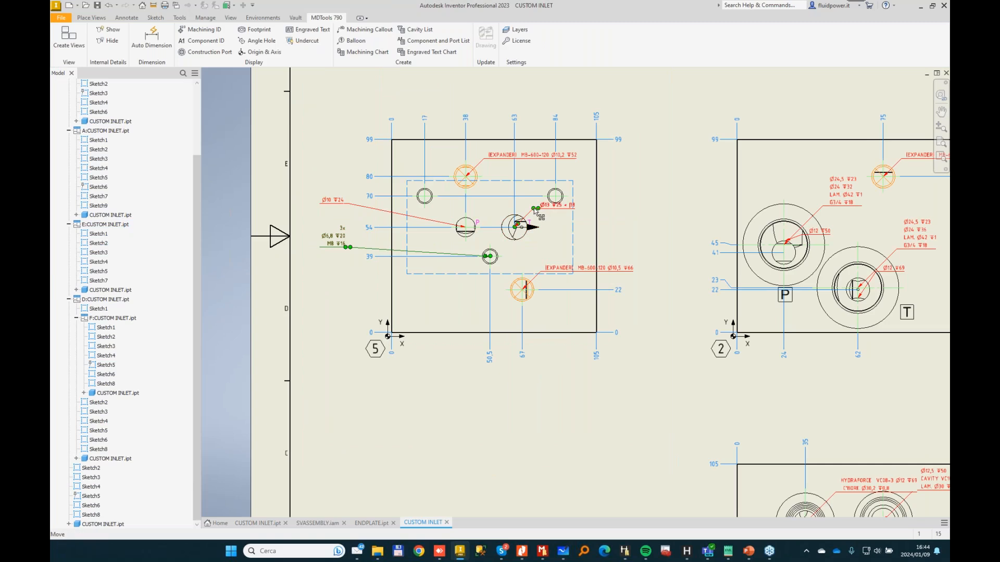
{"action": "left_click_drag", "start_coordinate": [536, 209], "coordinate": [348, 161]}
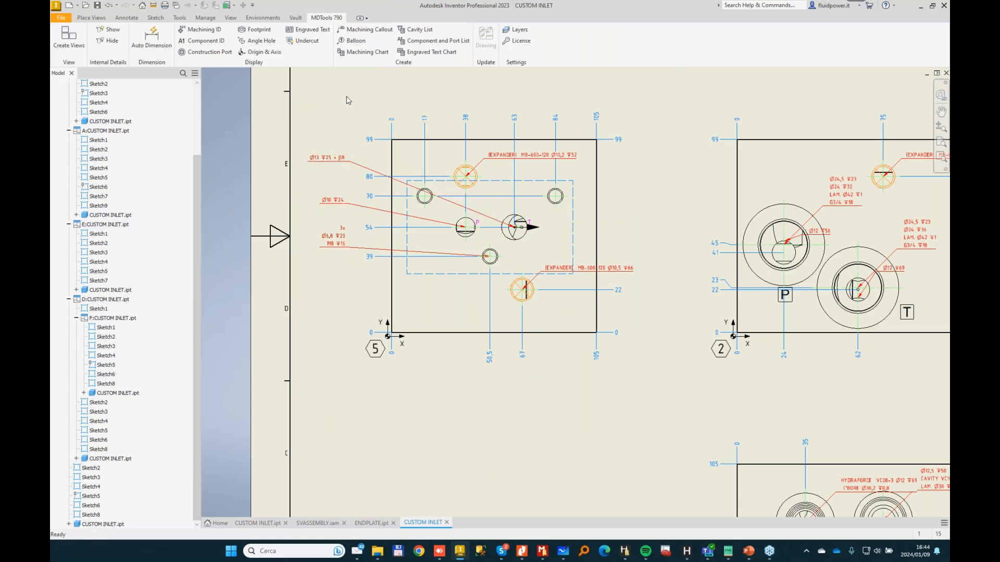
{"action": "left_click_drag", "start_coordinate": [348, 99], "coordinate": [307, 293]}
{"action": "right_click", "coordinate": [341, 208]}
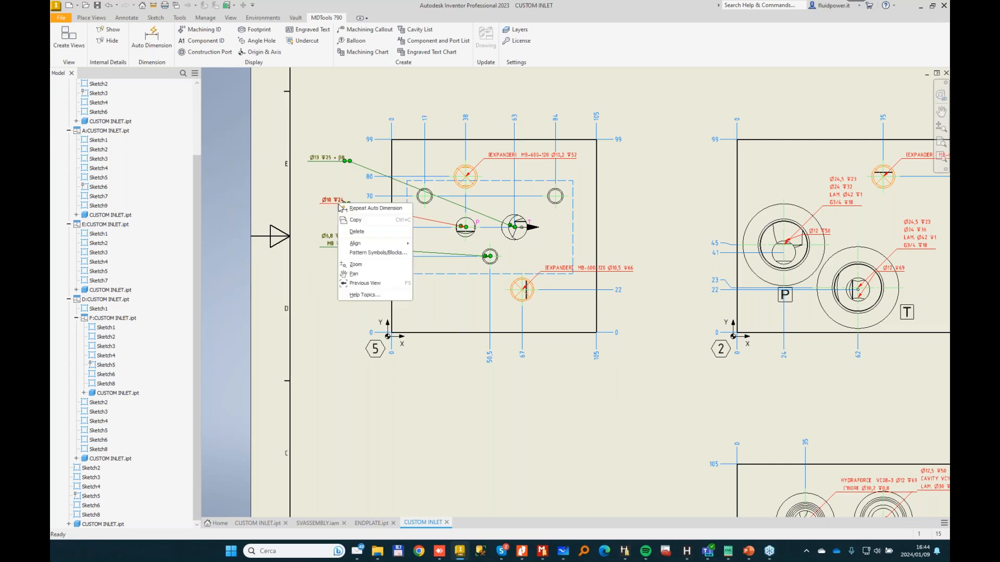
{"action": "mouse_move", "coordinate": [357, 243]}
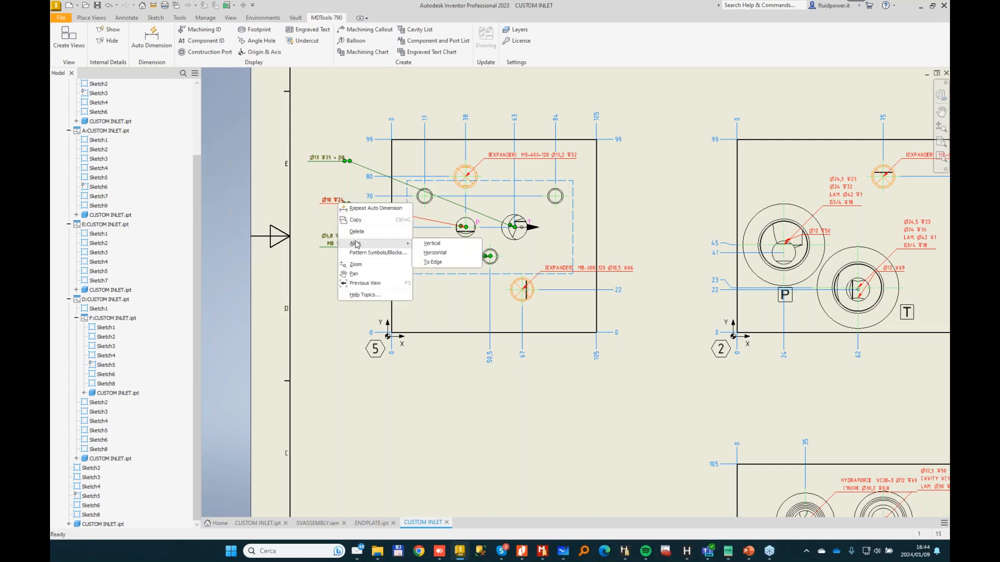
{"action": "left_click", "coordinate": [432, 243]}
{"action": "left_click", "coordinate": [343, 291]}
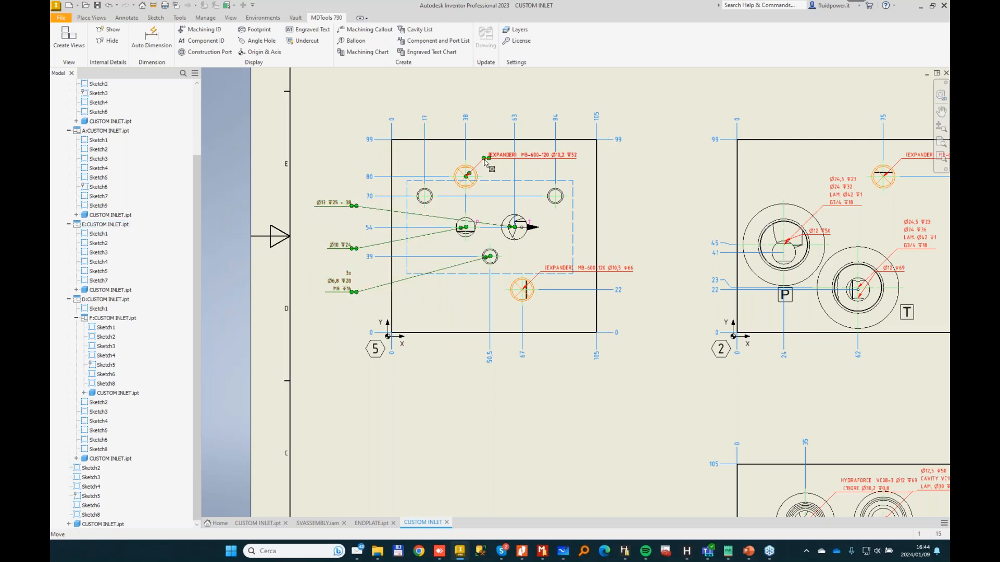
Move the two expander callouts above the face 5 view and align them horizontally.
{"action": "left_click_drag", "start_coordinate": [484, 161], "coordinate": [493, 87]}
{"action": "left_click_drag", "start_coordinate": [542, 274], "coordinate": [527, 77]}
{"action": "right_click", "coordinate": [529, 77]}
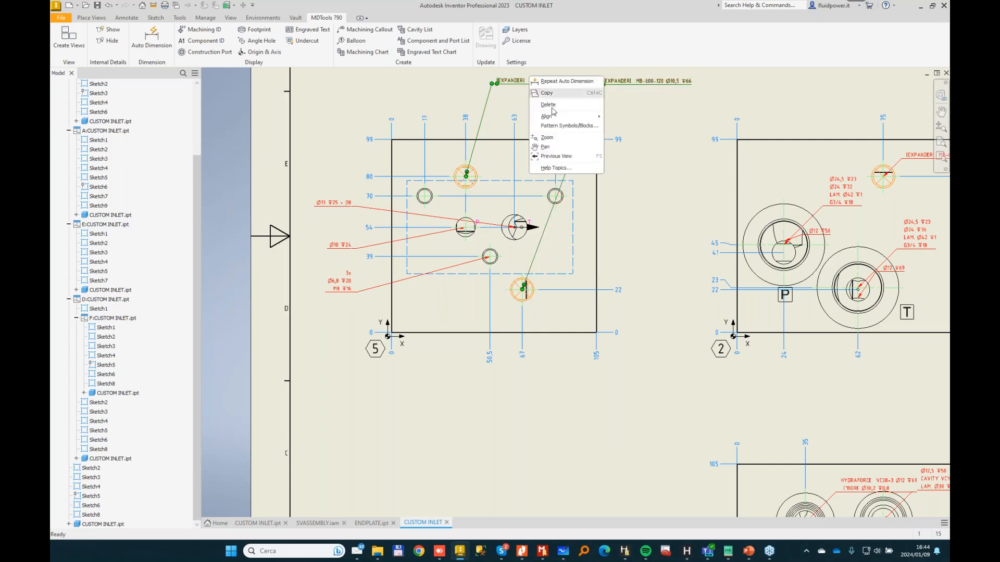
{"action": "mouse_move", "coordinate": [548, 116]}
{"action": "left_click", "coordinate": [628, 130]}
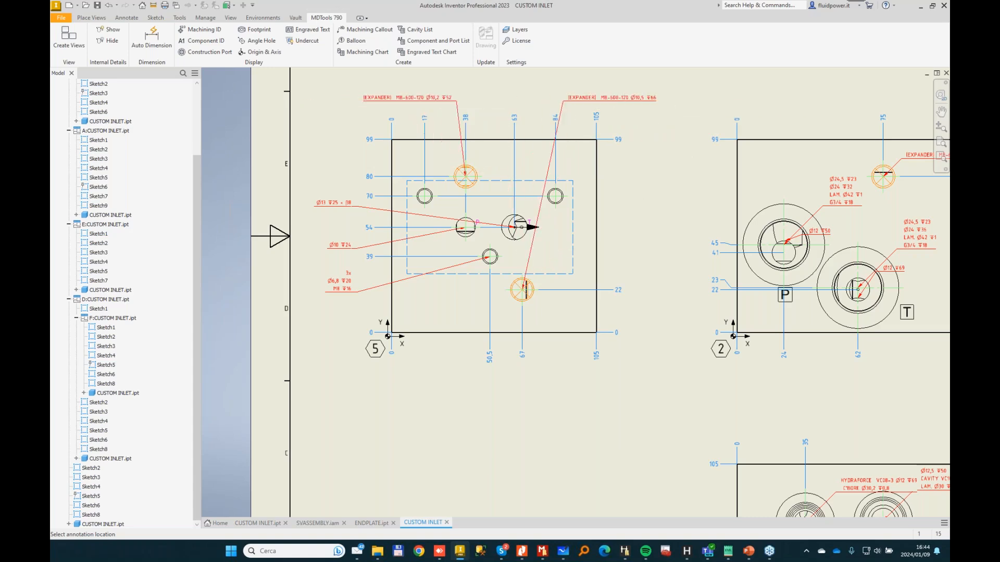
{"action": "left_click", "coordinate": [541, 103]}
Move the face 2 callouts outside the view: port P and expander above, Ø12 to the left, port T callouts below.
{"action": "middle_click_drag", "start_coordinate": [552, 233], "coordinate": [338, 217]}
{"action": "scroll", "coordinate": [620, 208], "scroll_direction": "up", "scroll_amount": 3}
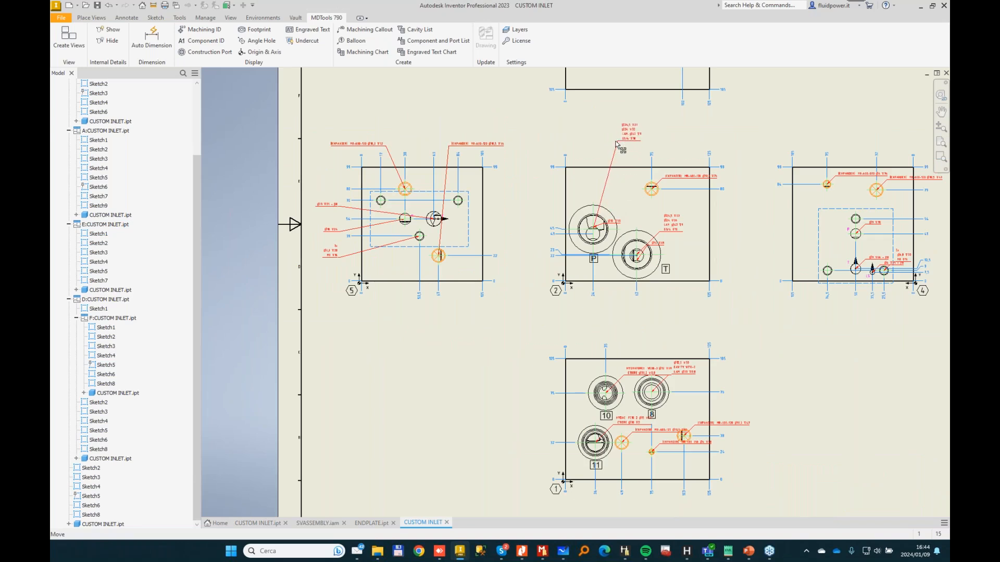
{"action": "left_click_drag", "start_coordinate": [677, 176], "coordinate": [684, 138]}
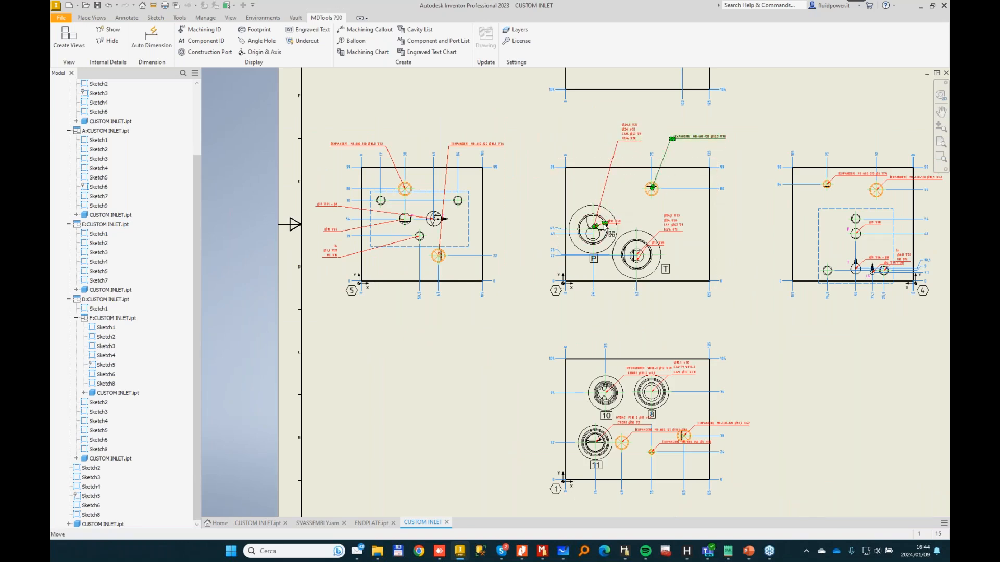
{"action": "left_click_drag", "start_coordinate": [604, 224], "coordinate": [552, 202]}
{"action": "left_click_drag", "start_coordinate": [659, 232], "coordinate": [620, 318]}
{"action": "left_click_drag", "start_coordinate": [655, 243], "coordinate": [669, 302]}
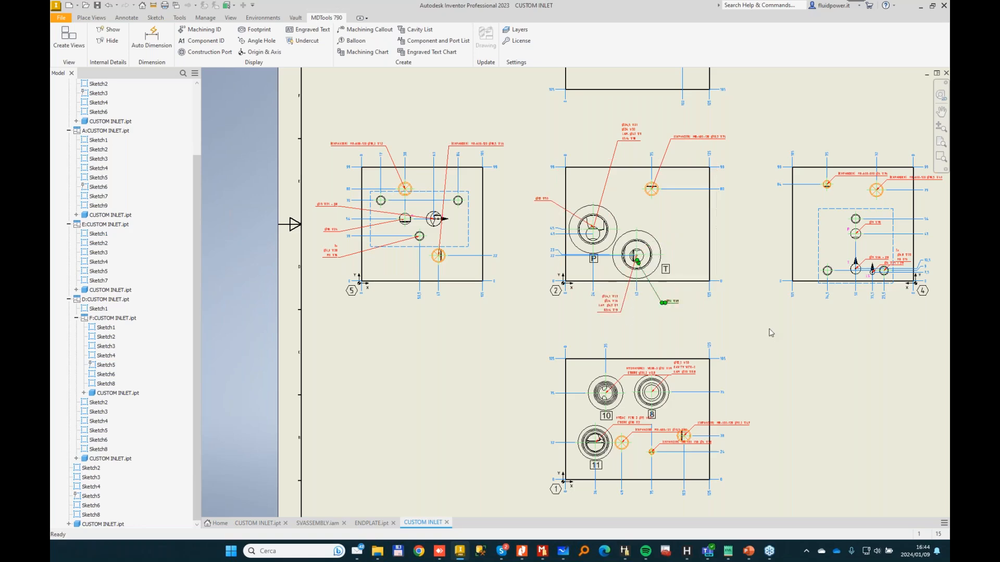
Move the two expander callouts of face 3 outside the view, one to its right and one to its left.
{"action": "mouse_move", "coordinate": [766, 332]}
{"action": "middle_mouse_down"}
{"action": "mouse_move", "coordinate": [553, 384]}
{"action": "mouse_move", "coordinate": [552, 393]}
{"action": "middle_mouse_up"}
{"action": "middle_click_drag", "start_coordinate": [561, 220], "coordinate": [565, 297]}
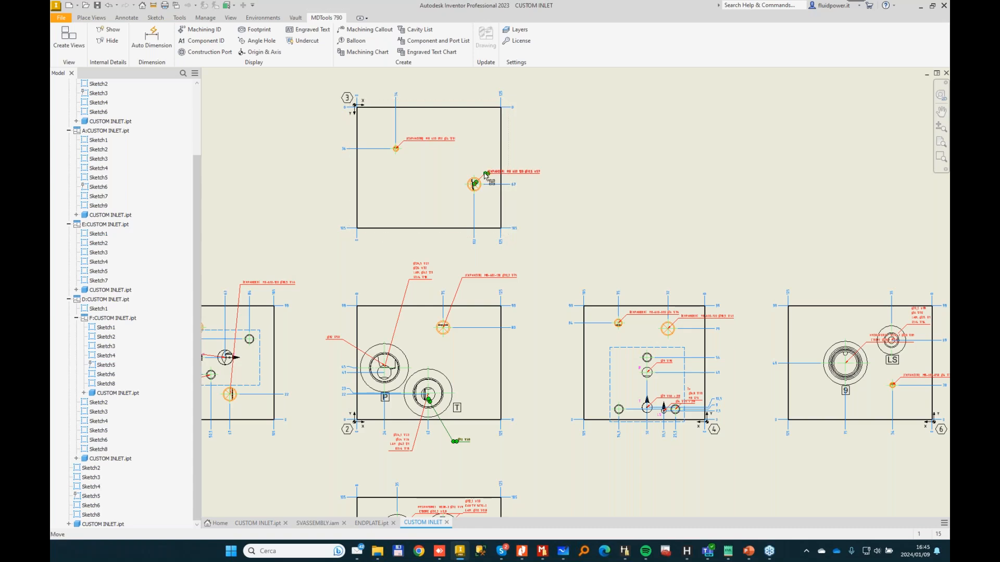
{"action": "left_click_drag", "start_coordinate": [485, 175], "coordinate": [540, 217]}
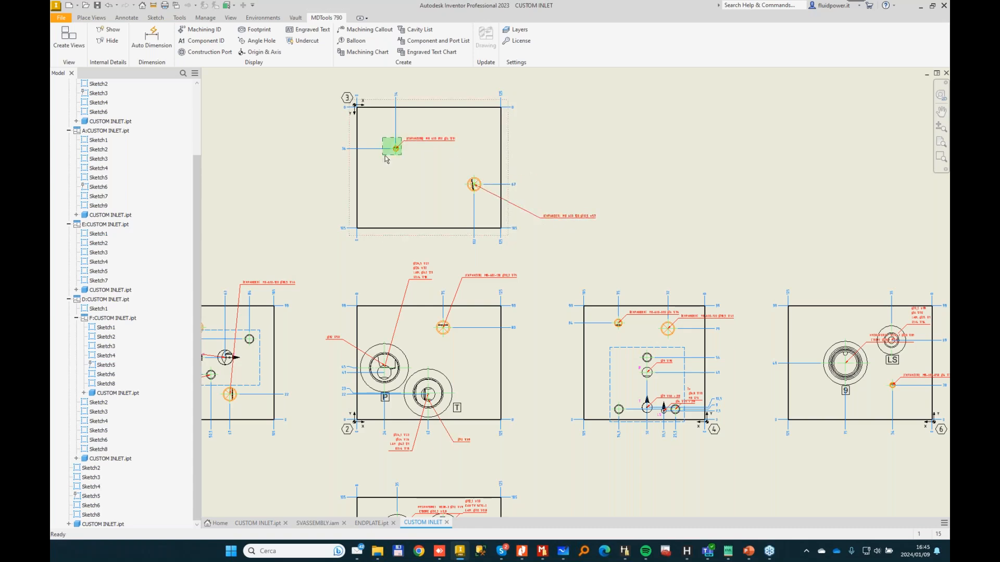
{"action": "left_click_drag", "start_coordinate": [384, 156], "coordinate": [329, 181]}
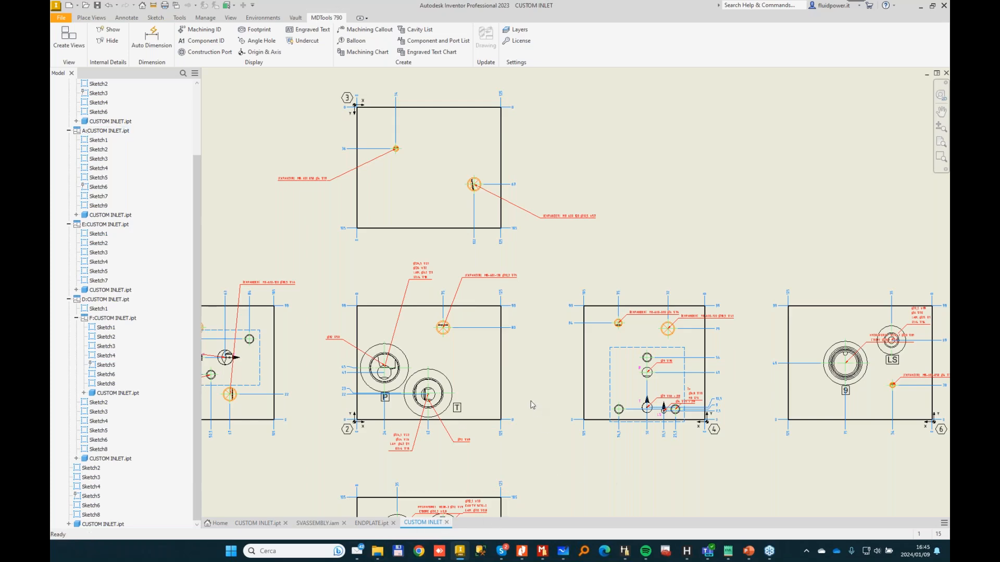
Switch to Chrome, open netskeme.com and maximize the browser window.
{"action": "middle_click_drag", "start_coordinate": [530, 441], "coordinate": [614, 260]}
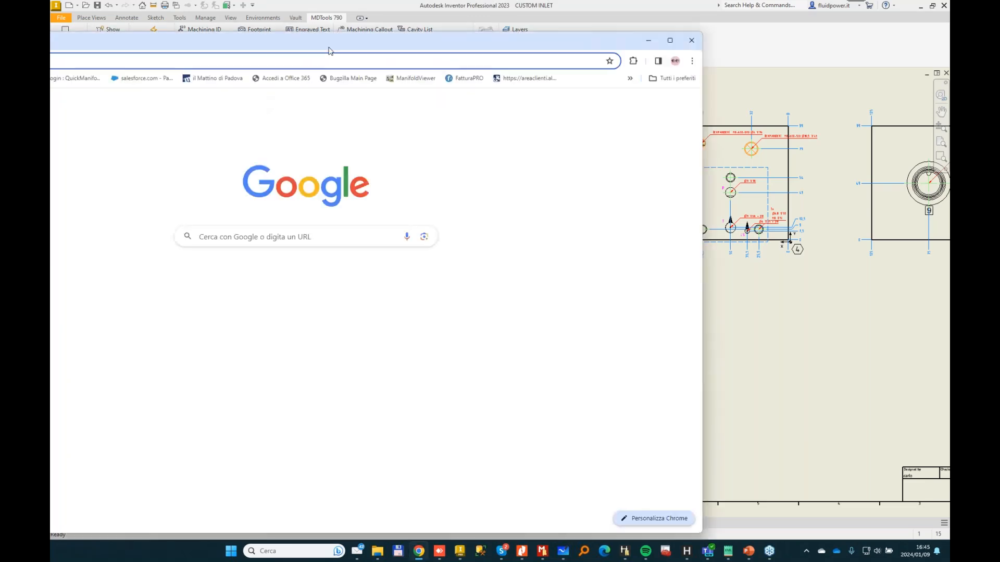
{"action": "left_click_drag", "start_coordinate": [366, 43], "coordinate": [602, 30]}
{"action": "left_click", "coordinate": [367, 48]}
{"action": "type", "text": "netskeme.com"}
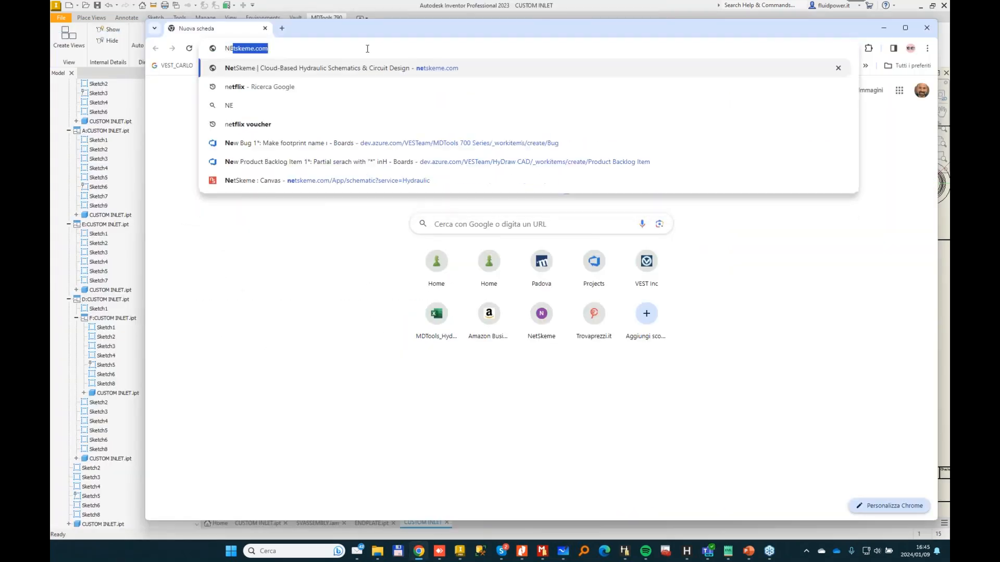
{"action": "key", "text": "Return"}
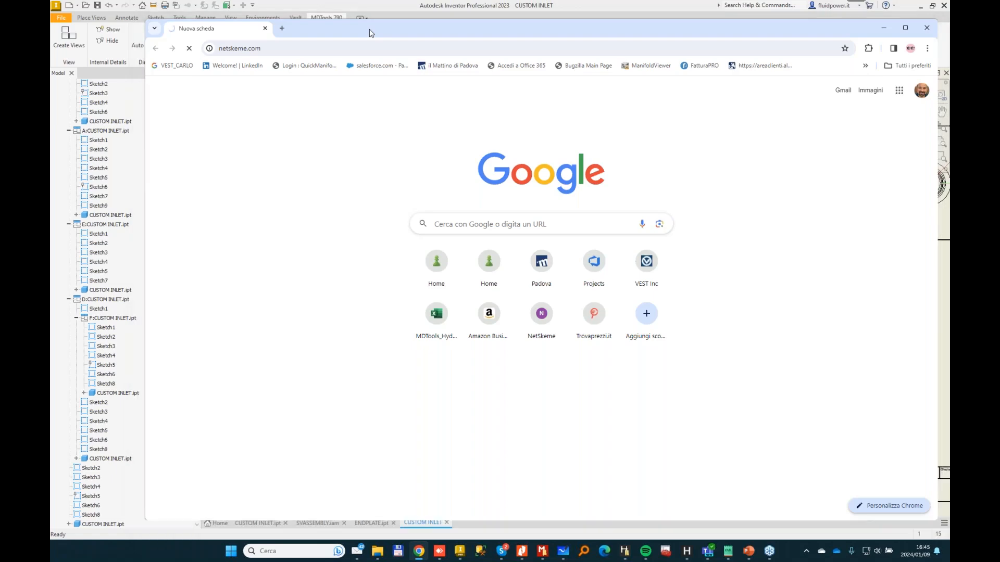
{"action": "double_click", "coordinate": [371, 33]}
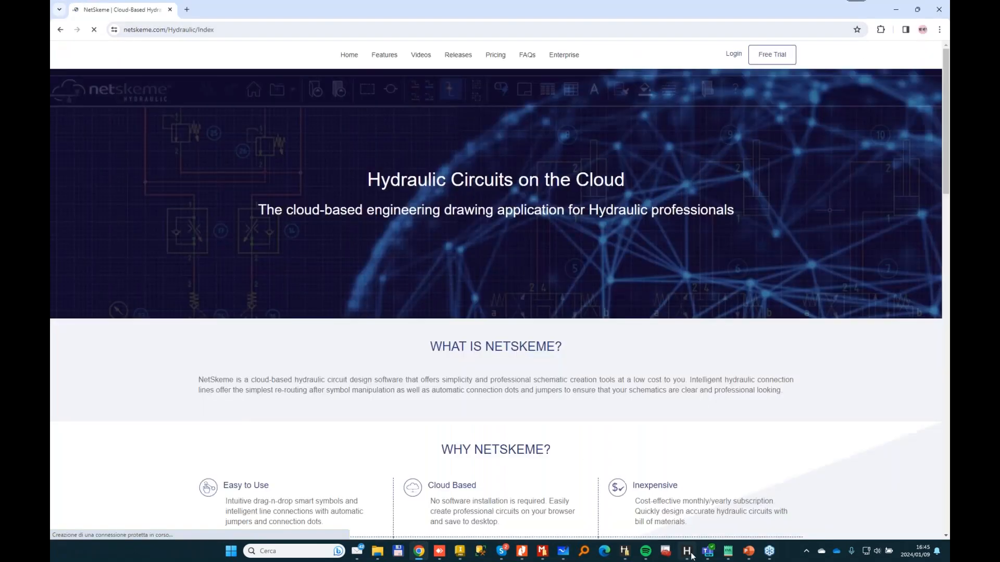
Switch to HyDraw CAD and look over the valve sections in the Sectional Assembly schematic.
{"action": "left_click", "coordinate": [687, 552]}
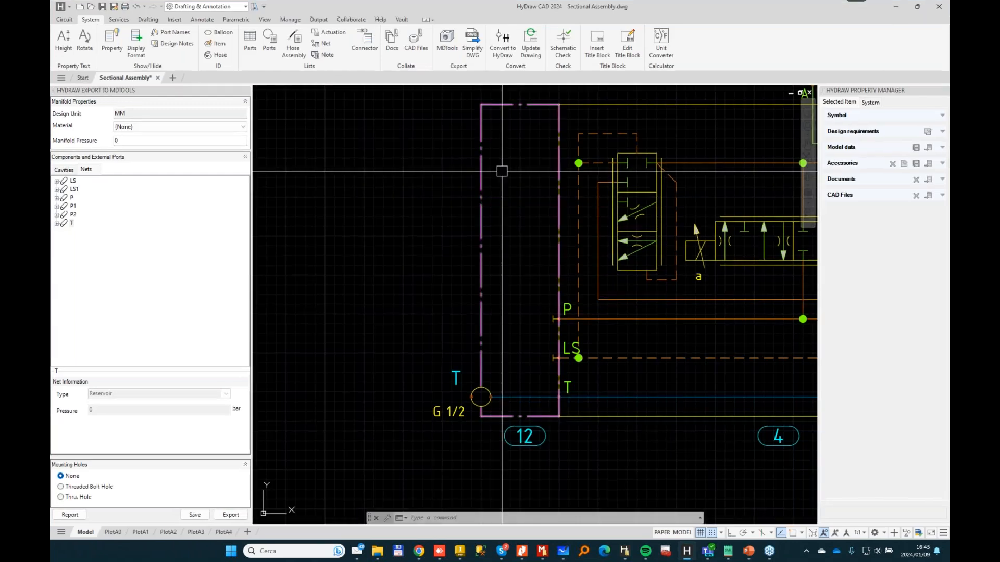
{"action": "scroll", "coordinate": [666, 222], "scroll_direction": "down", "scroll_amount": 3}
{"action": "scroll", "coordinate": [667, 223], "scroll_direction": "down", "scroll_amount": 3}
{"action": "scroll", "coordinate": [602, 238], "scroll_direction": "up", "scroll_amount": 3}
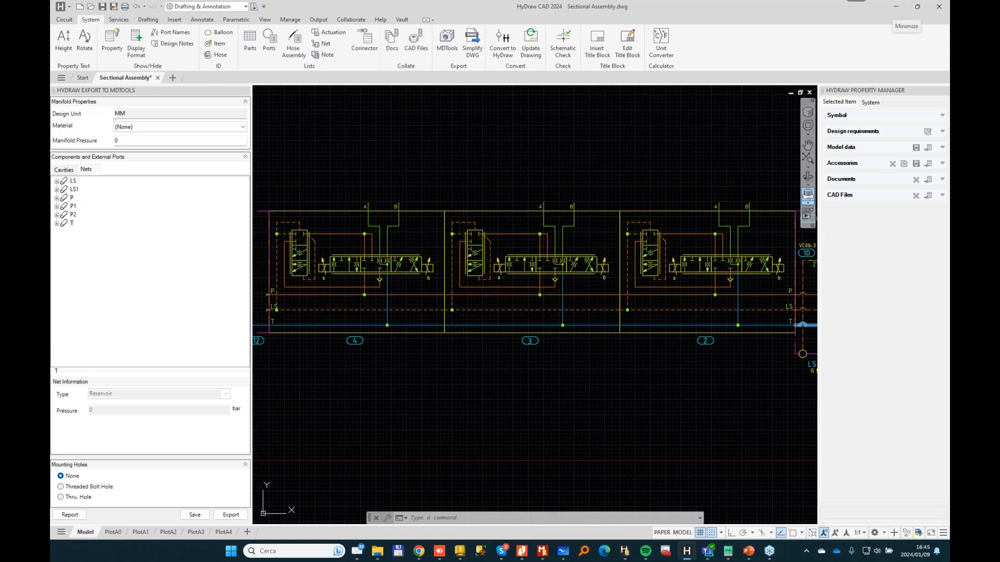
Return to Chrome and sign in to the NetSkeme account to reach the hydraulic schematic canvas.
{"action": "left_click", "coordinate": [424, 558]}
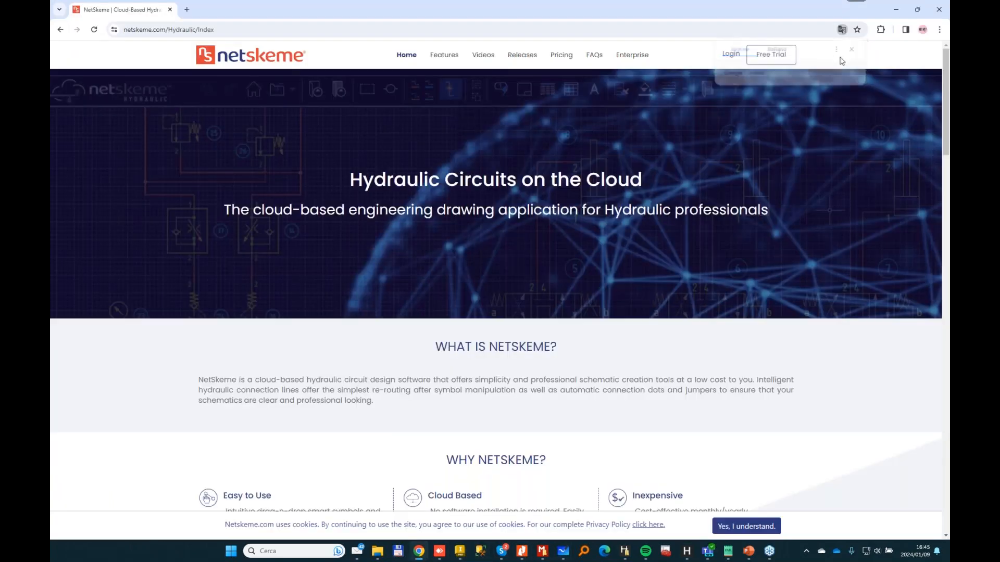
{"action": "left_click", "coordinate": [732, 58]}
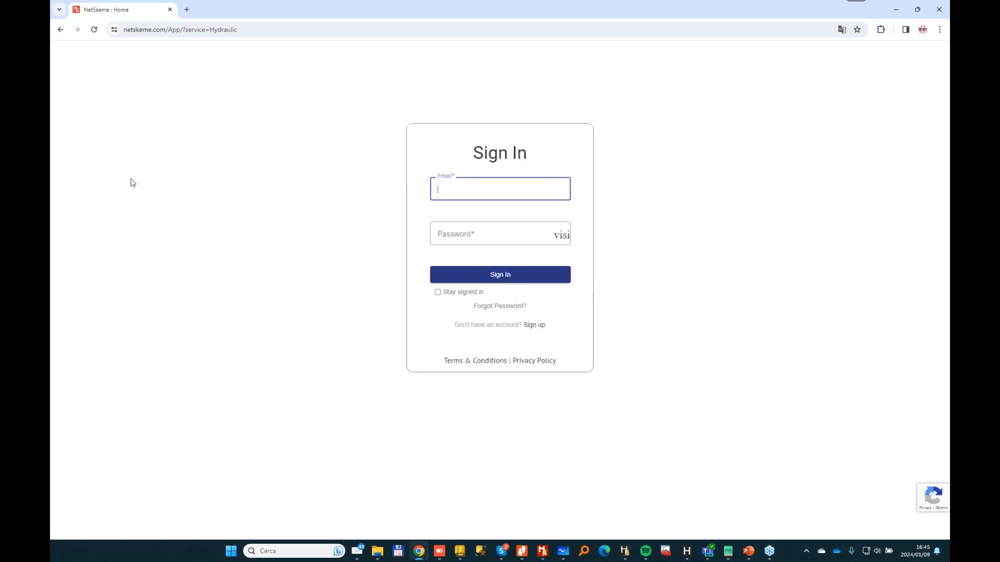
{"action": "left_click", "coordinate": [509, 292]}
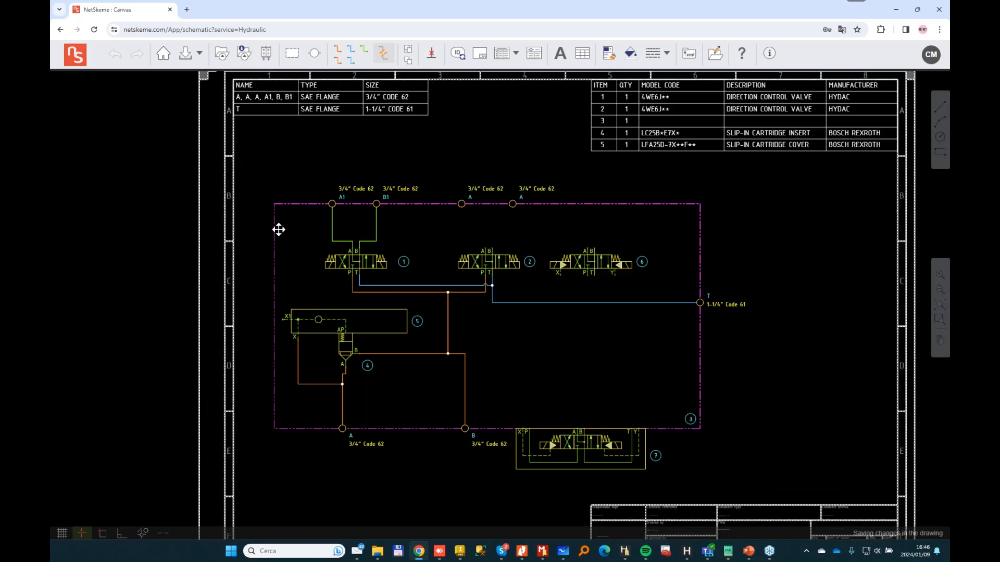
Start configuring a sectional valve from Hawe, model PSL-PSV Size 2, with 3 working sections.
{"action": "left_click", "coordinate": [266, 53]}
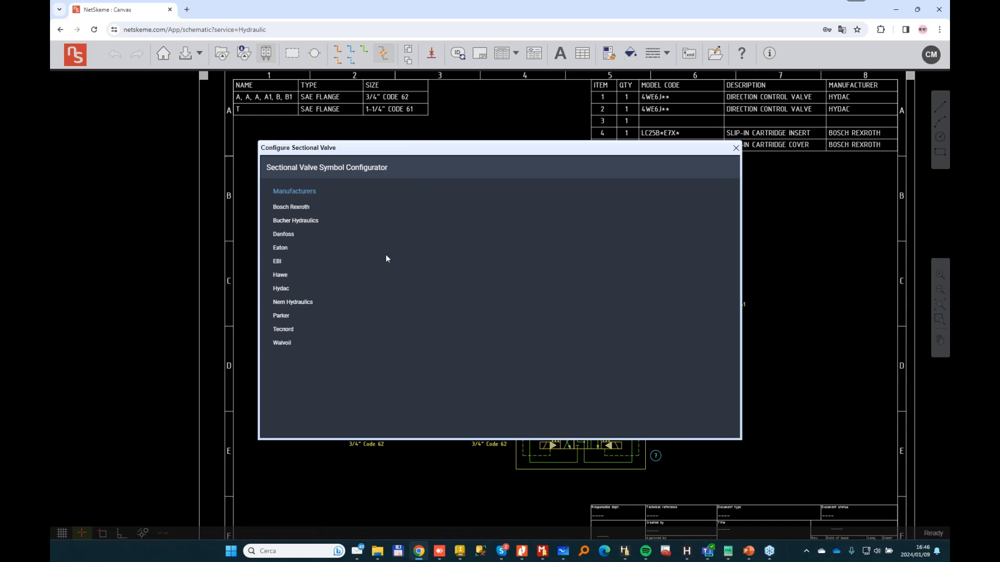
{"action": "left_click", "coordinate": [280, 276]}
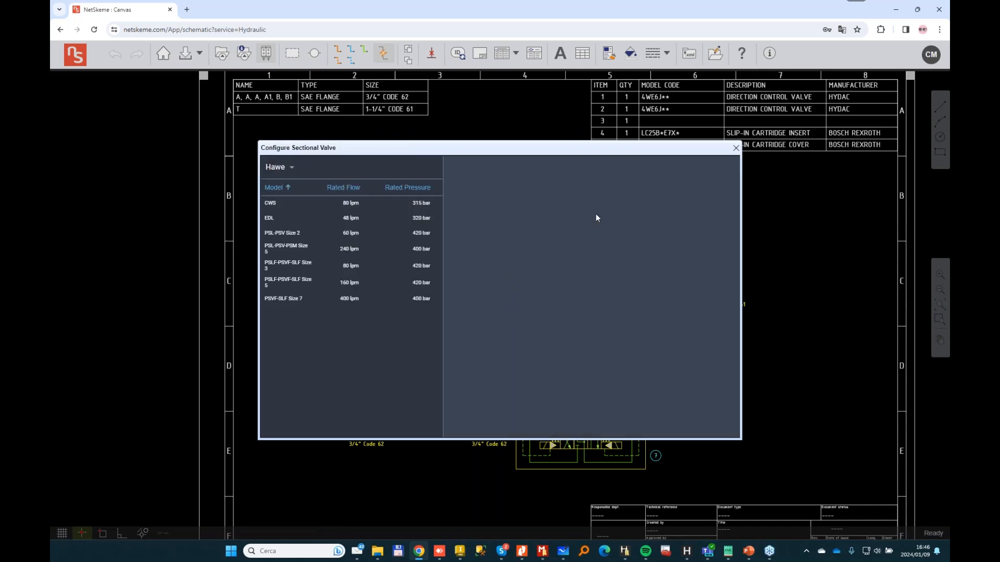
{"action": "left_click", "coordinate": [277, 234]}
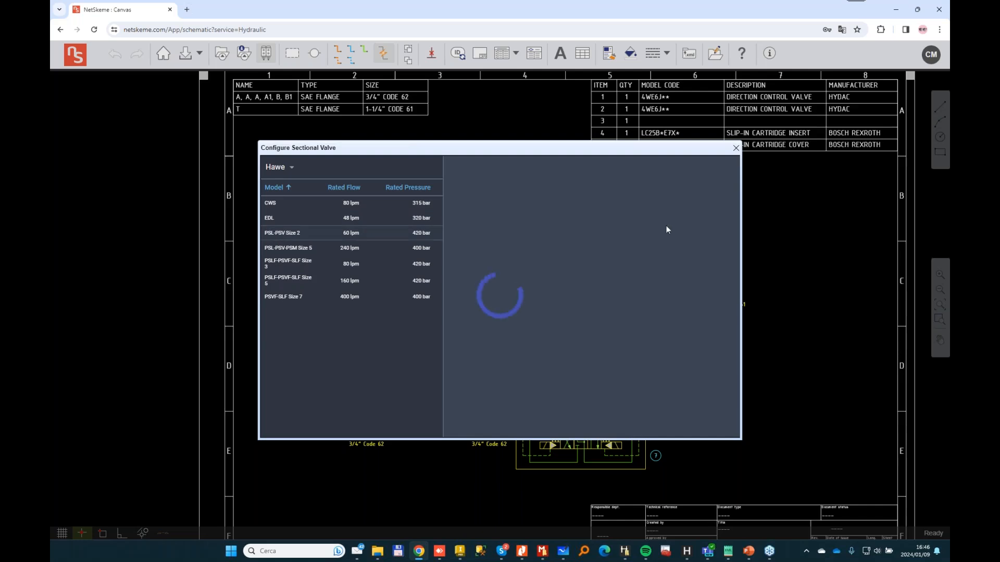
{"action": "left_click", "coordinate": [644, 296]}
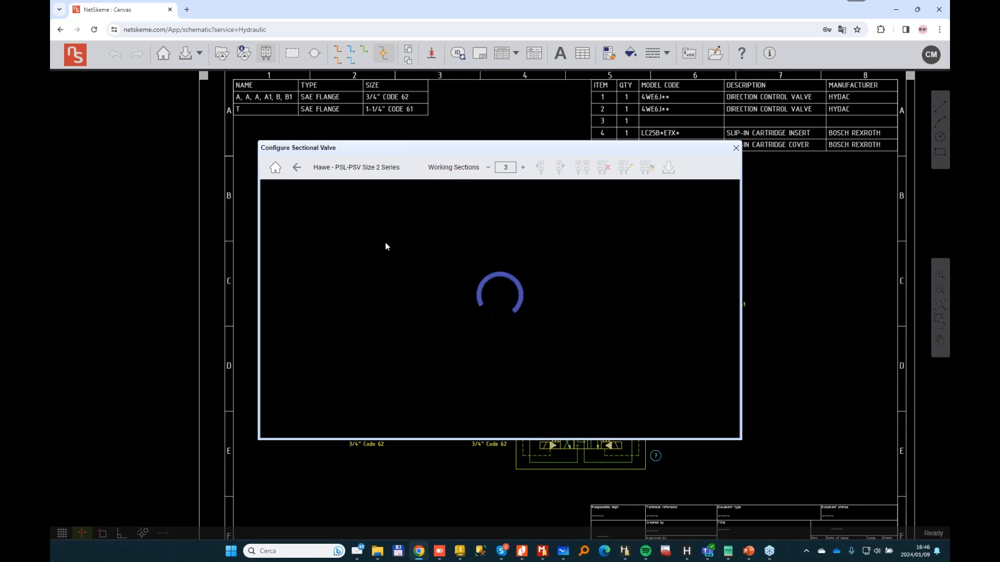
Edit the first working section and change its spool control to the variant without the spring at its lower end.
{"action": "left_click", "coordinate": [432, 306]}
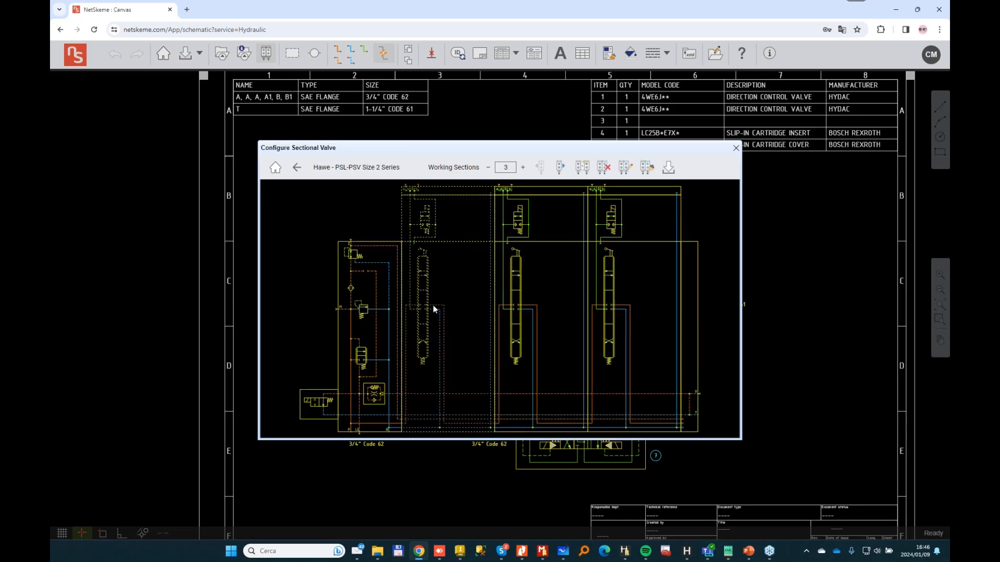
{"action": "left_click", "coordinate": [625, 168]}
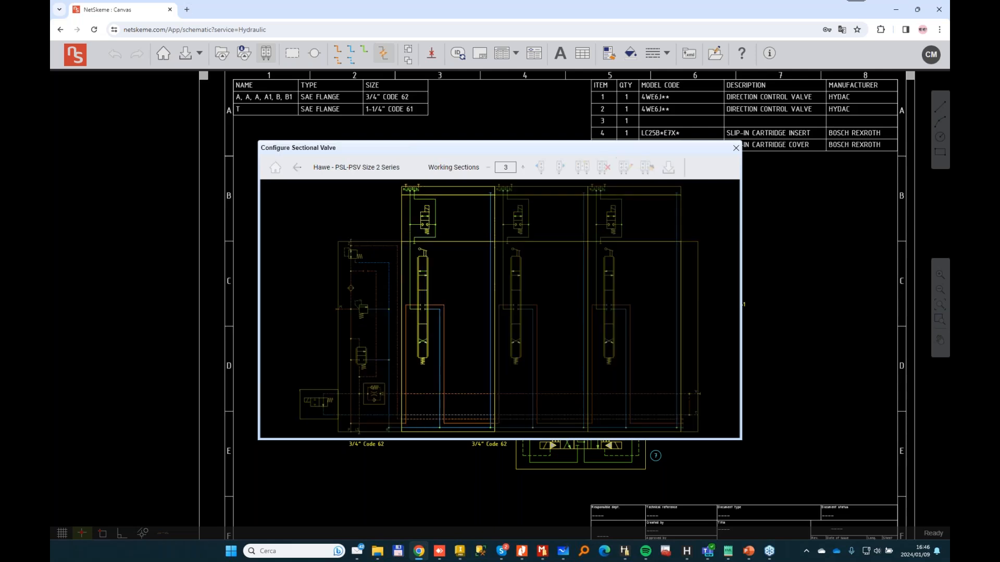
{"action": "left_click", "coordinate": [419, 276]}
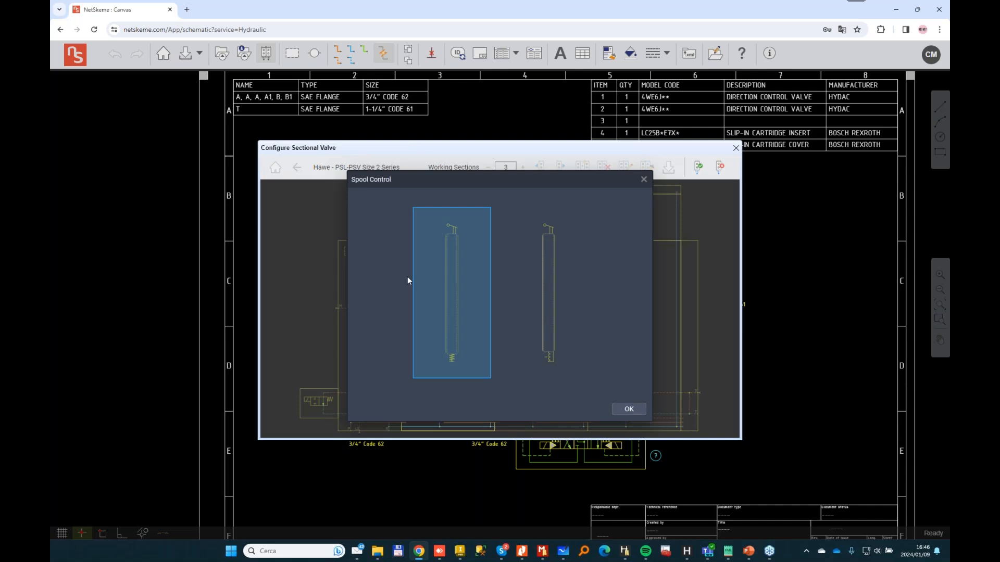
{"action": "left_click", "coordinate": [541, 288]}
{"action": "left_click", "coordinate": [628, 409]}
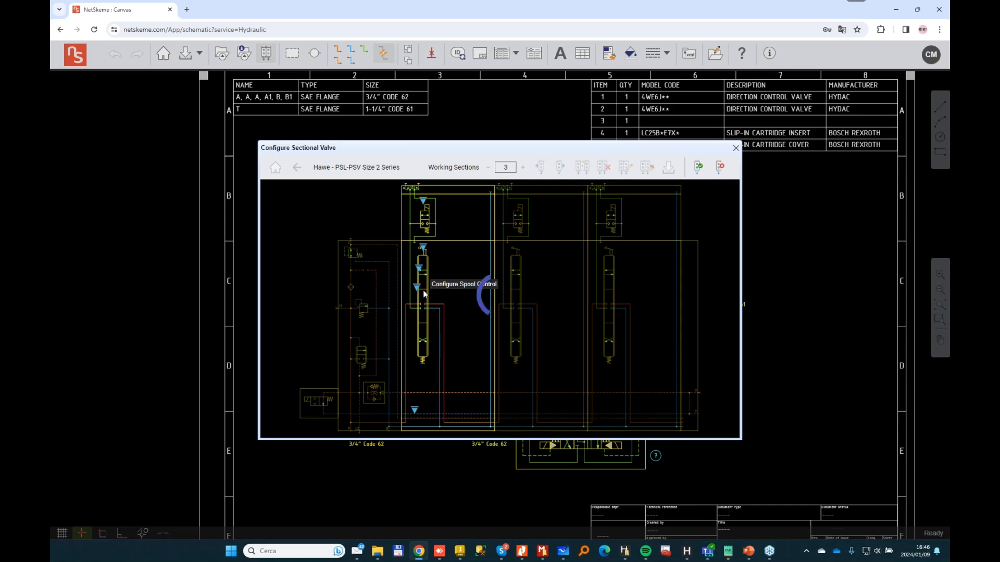
Change the first working section's ancillary block to the variant with two valves across lines A and B.
{"action": "left_click", "coordinate": [423, 201]}
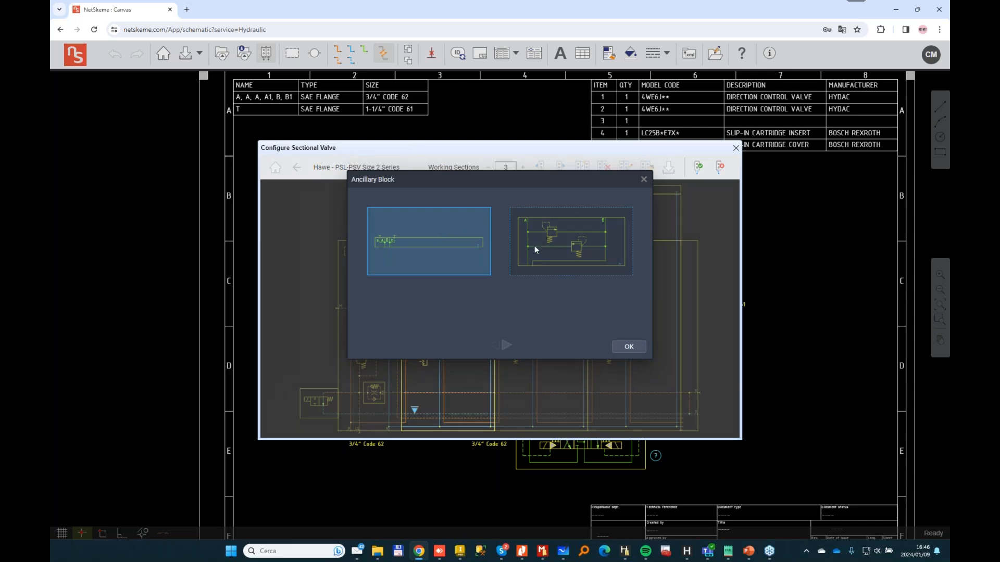
{"action": "left_click", "coordinate": [557, 239]}
{"action": "left_click", "coordinate": [629, 346]}
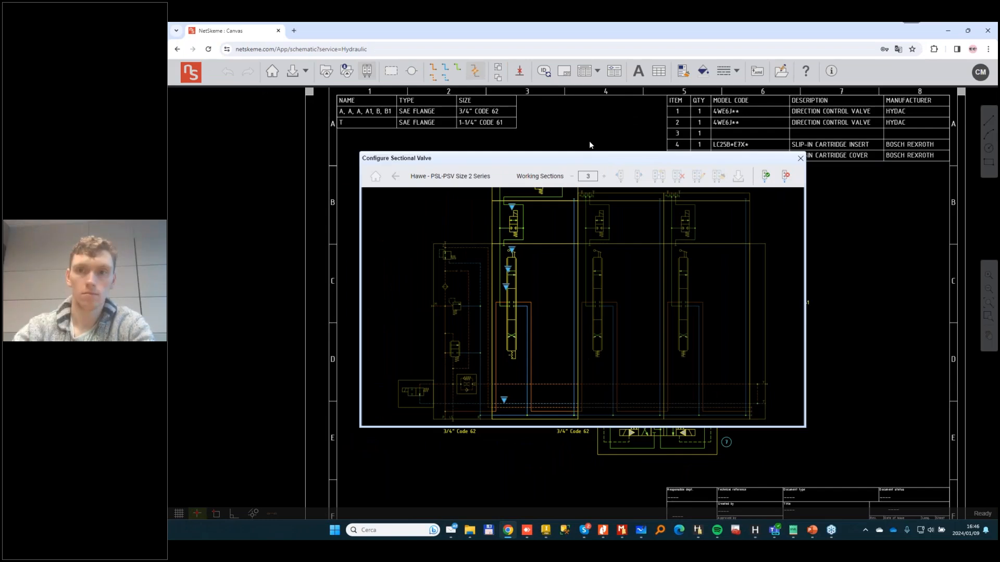
Switch to the PowerPoint presentation, start its slide show and advance to the Jan-Feb '24 Webinar Series slide.
{"action": "mouse_move", "coordinate": [812, 530]}
{"action": "left_click", "coordinate": [812, 492]}
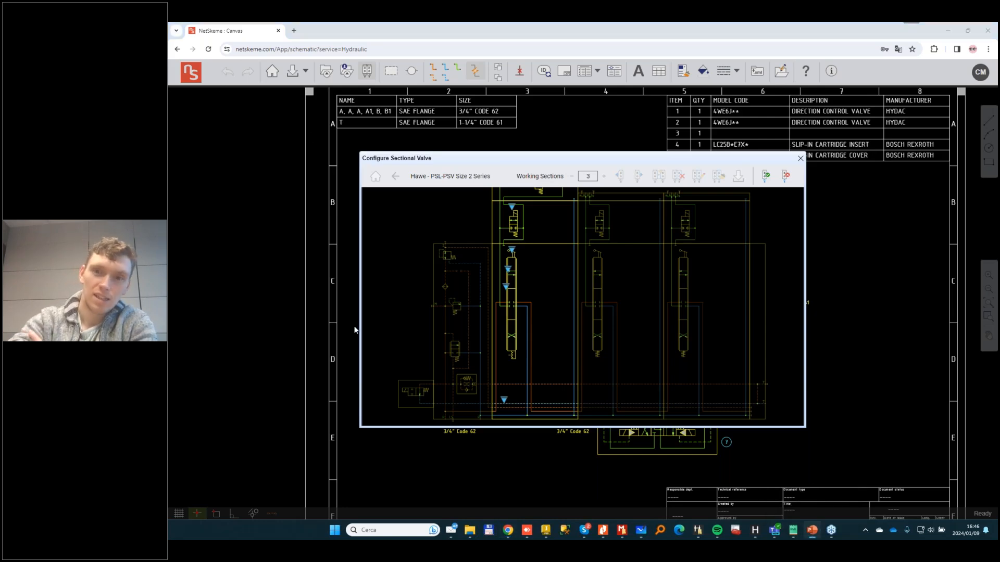
{"action": "key", "text": "F5"}
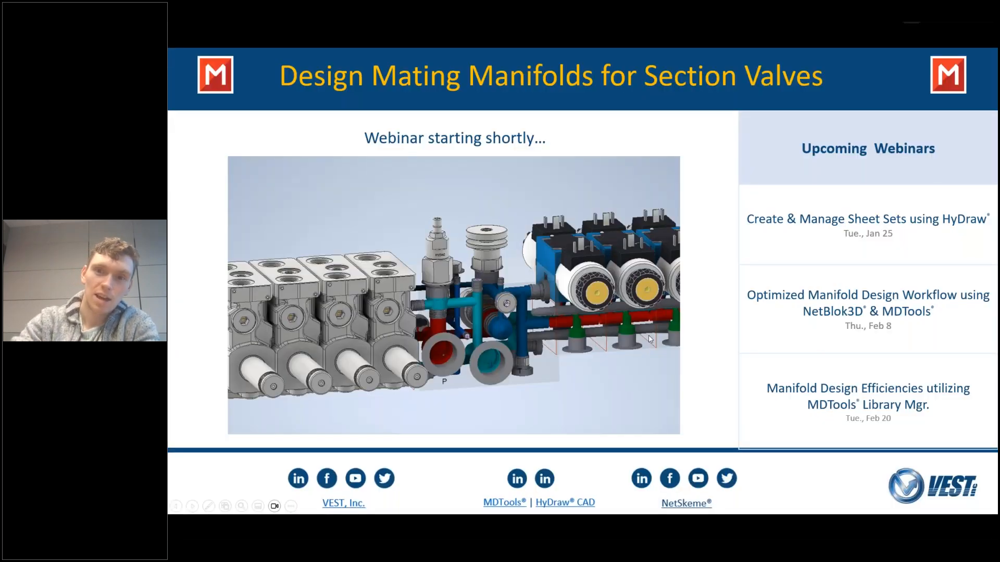
{"action": "left_click", "coordinate": [654, 306]}
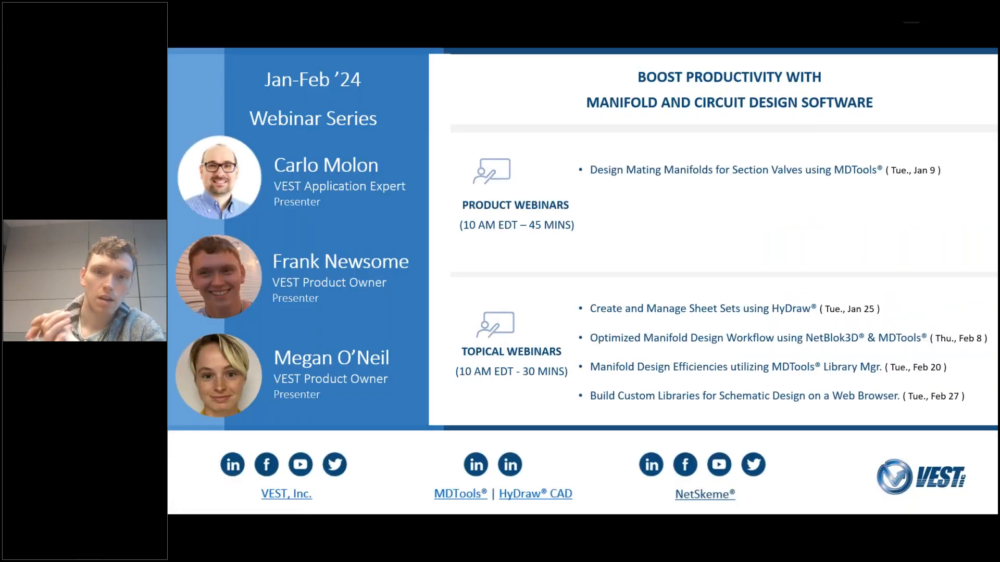